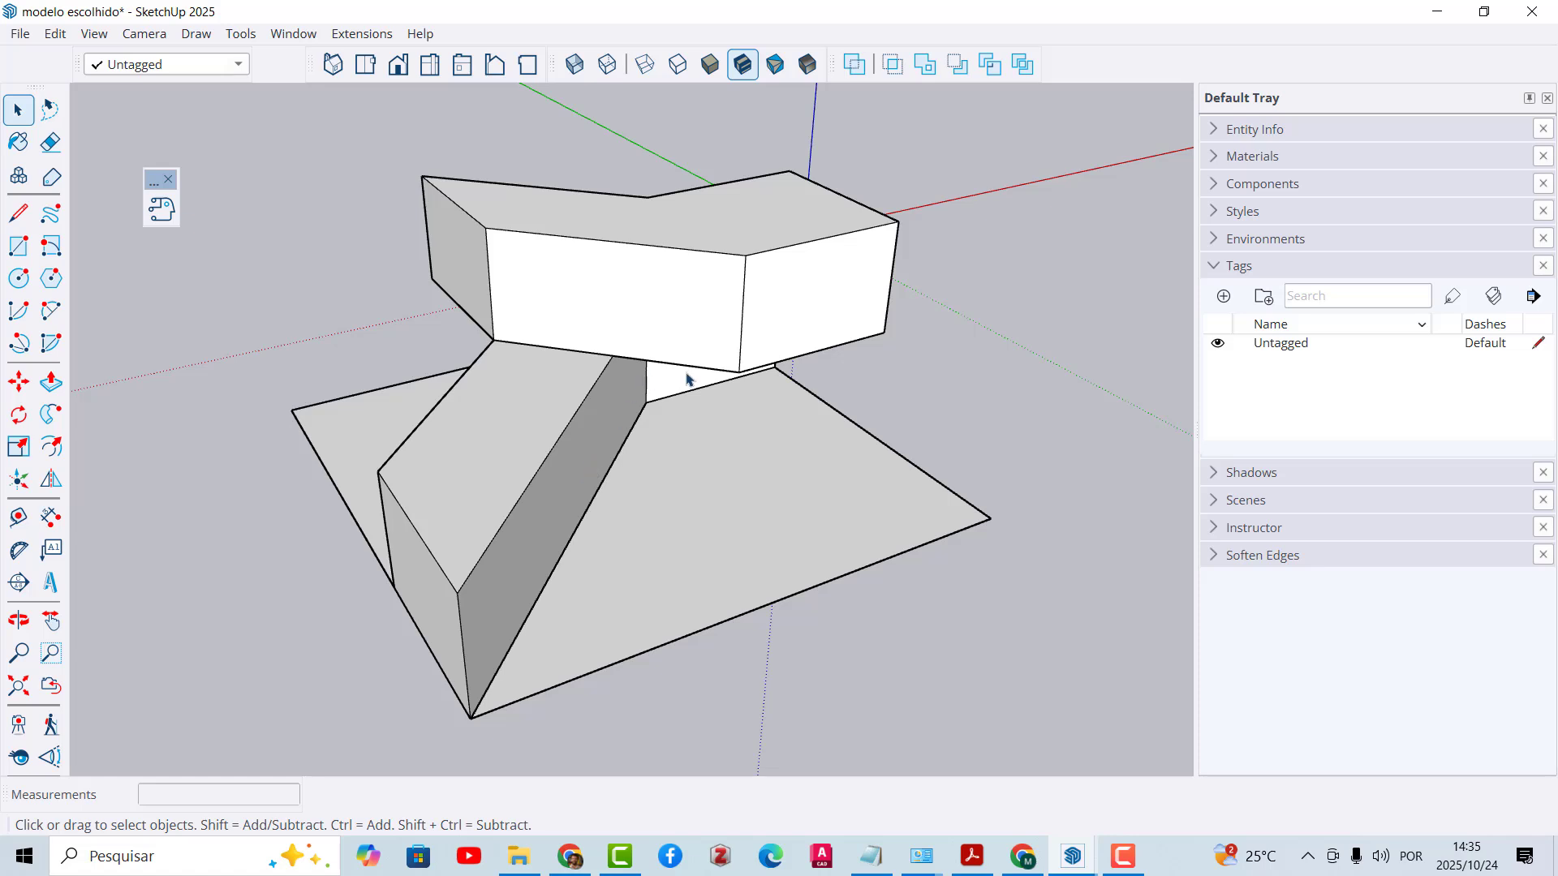
Step: Examine the massing volumes, switch to the modelo finalizado window and inspect the finished model
middle_drag(685, 377, 519, 423)
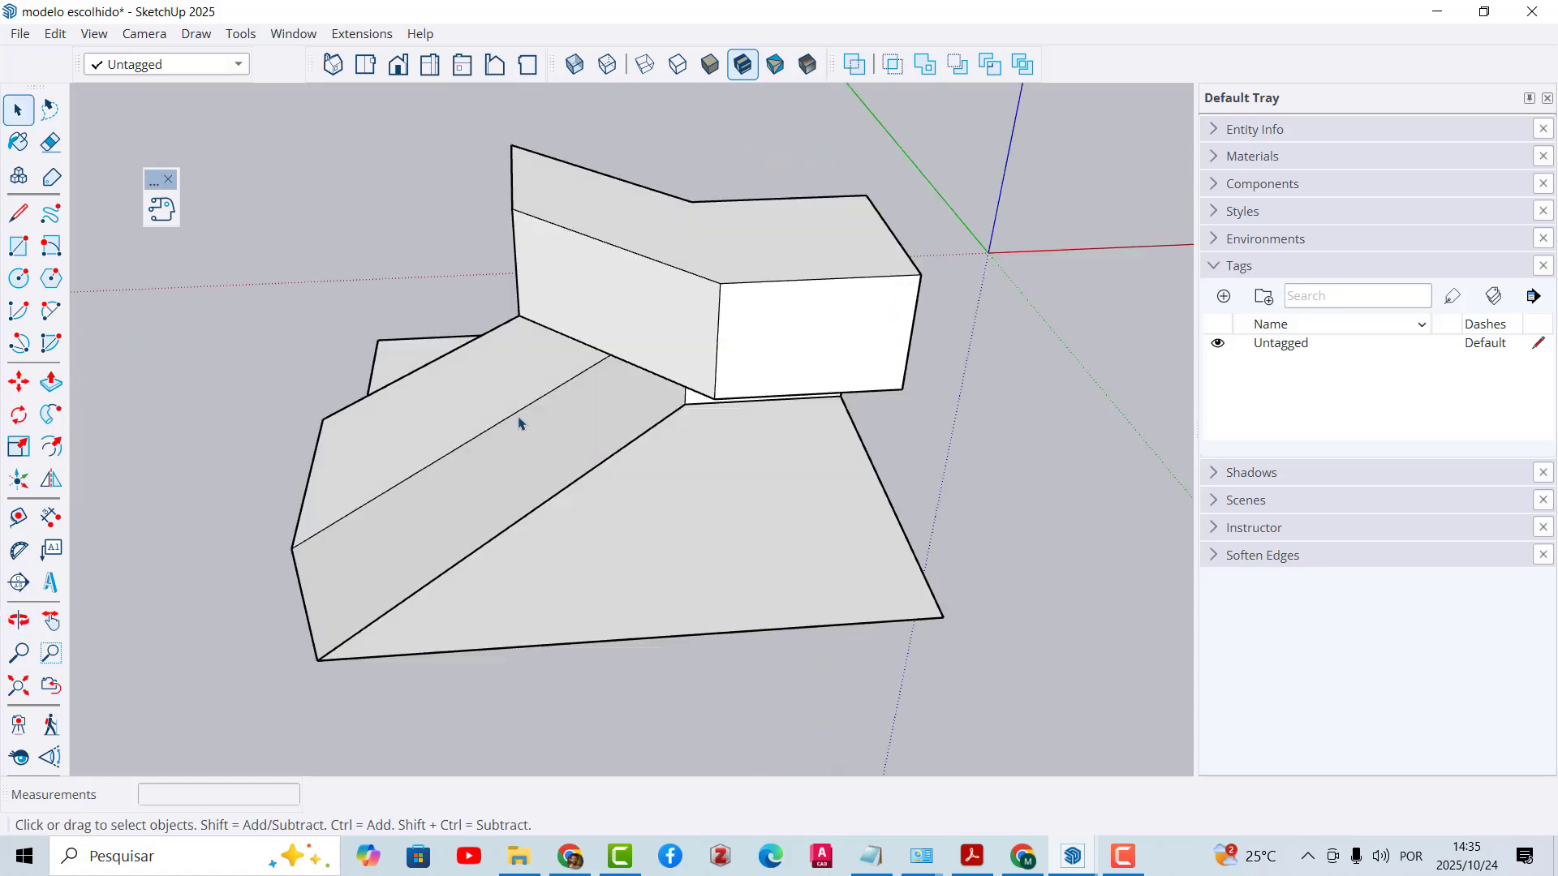
middle_drag(643, 351, 728, 372)
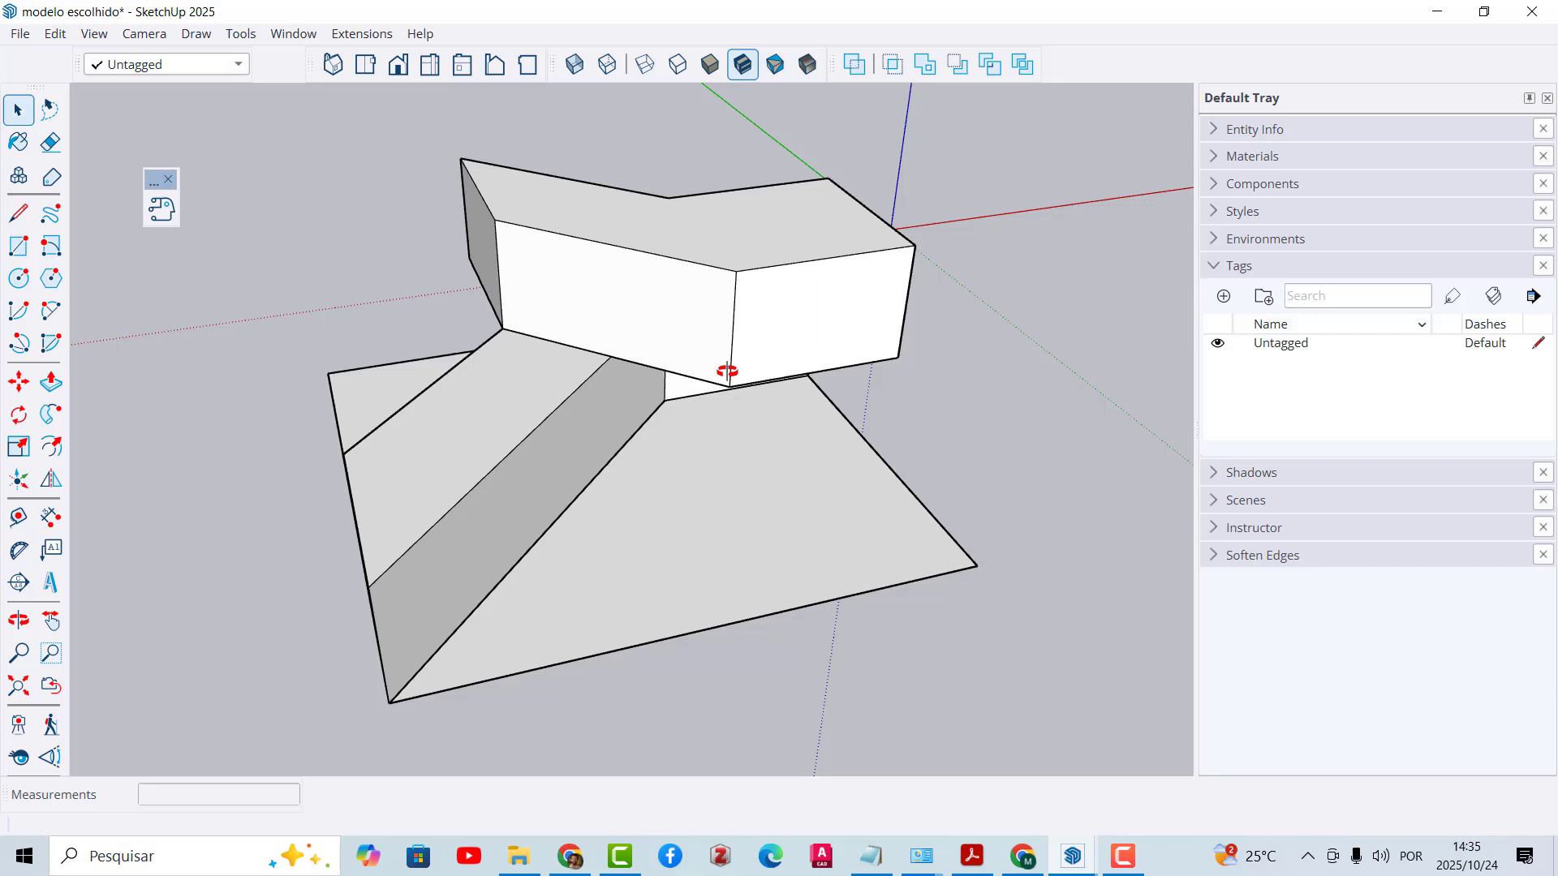
mouse_move(1059, 850)
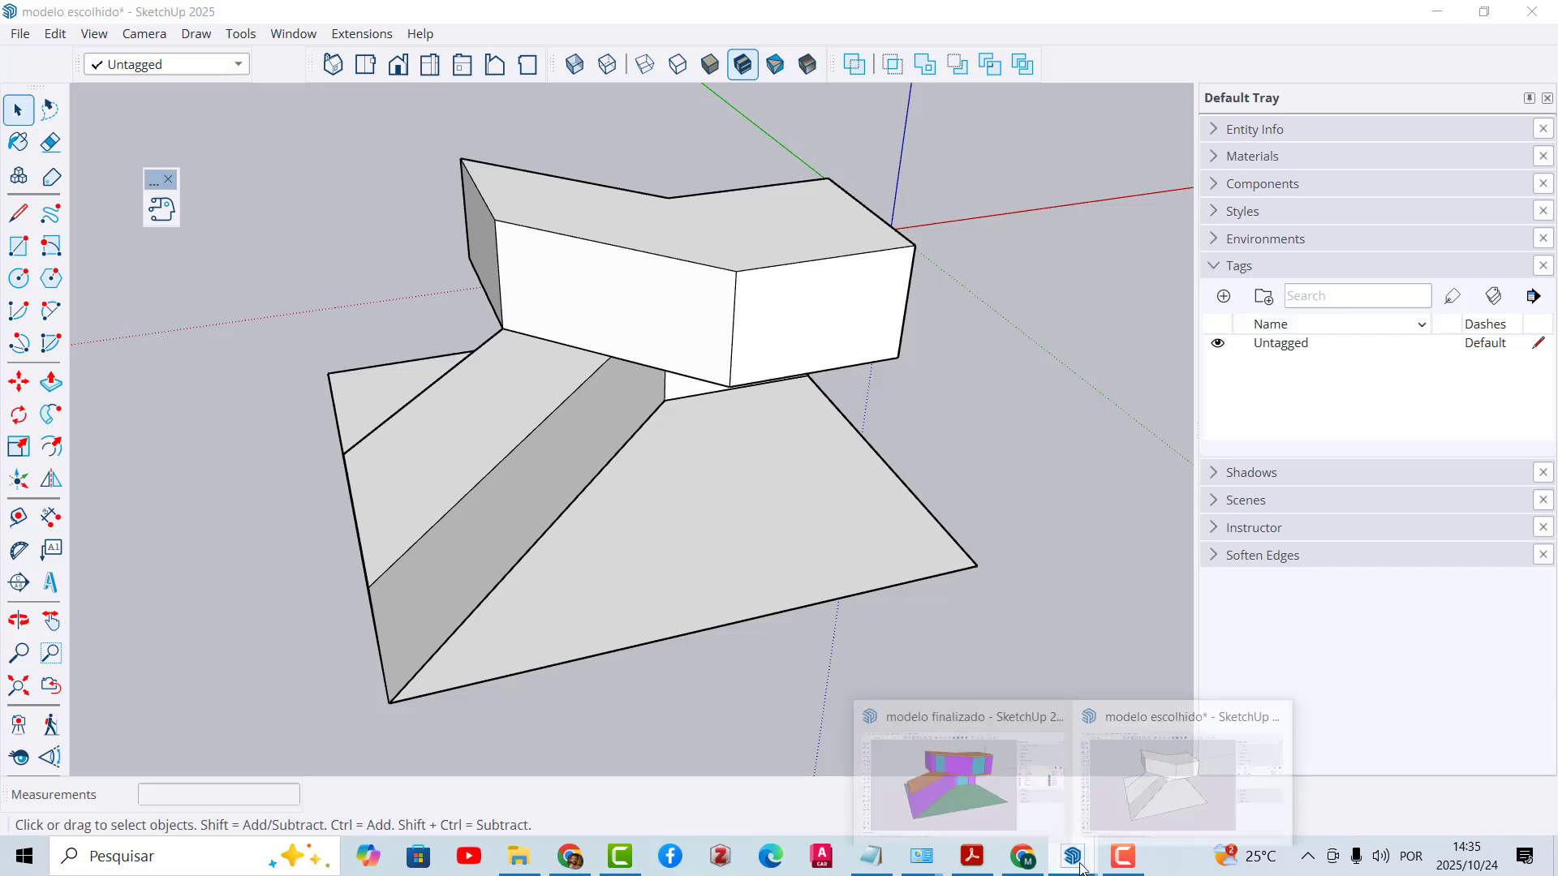
click(927, 786)
mouse_move(767, 546)
middle_down()
mouse_move(735, 477)
mouse_move(723, 573)
mouse_move(563, 514)
mouse_move(592, 463)
mouse_move(799, 256)
middle_up()
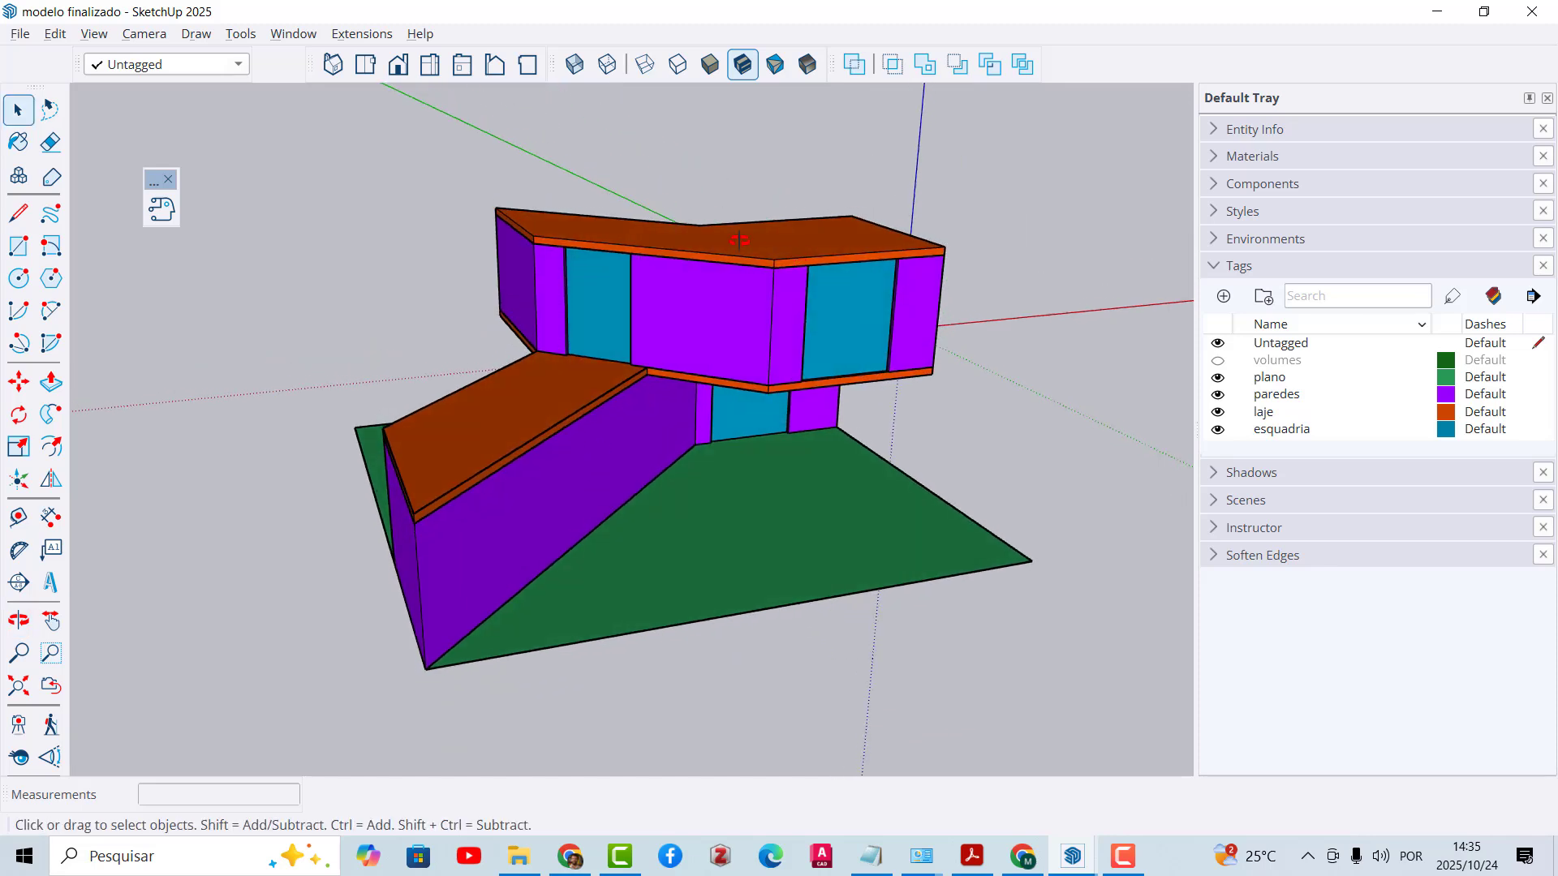
Step: Move the roof slab about 0.8 m upward off the upper-storey walls
click(739, 240)
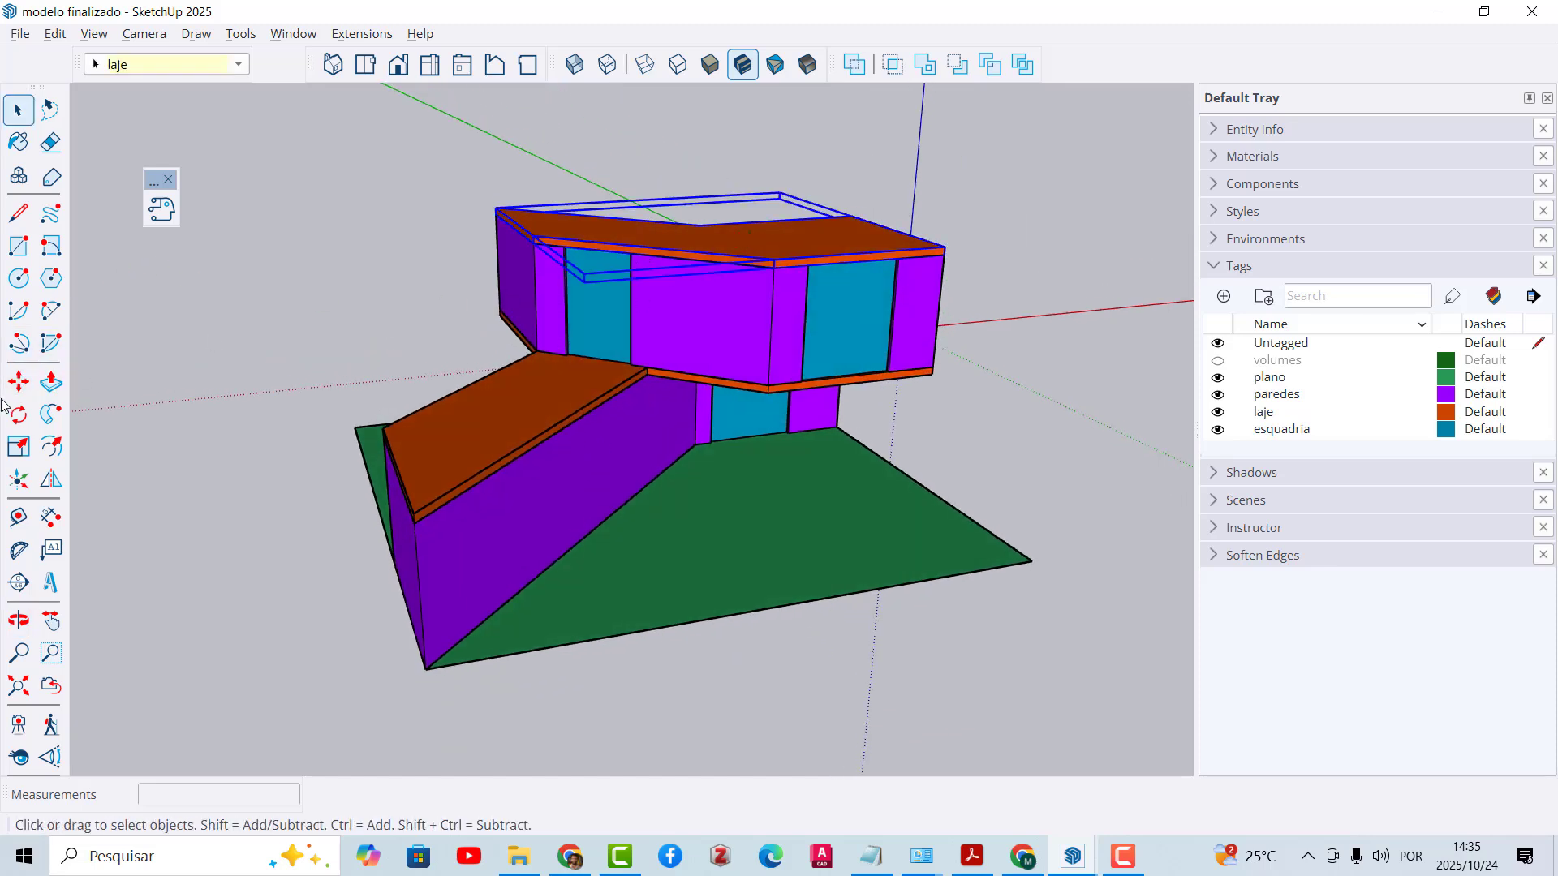
click(18, 381)
click(707, 249)
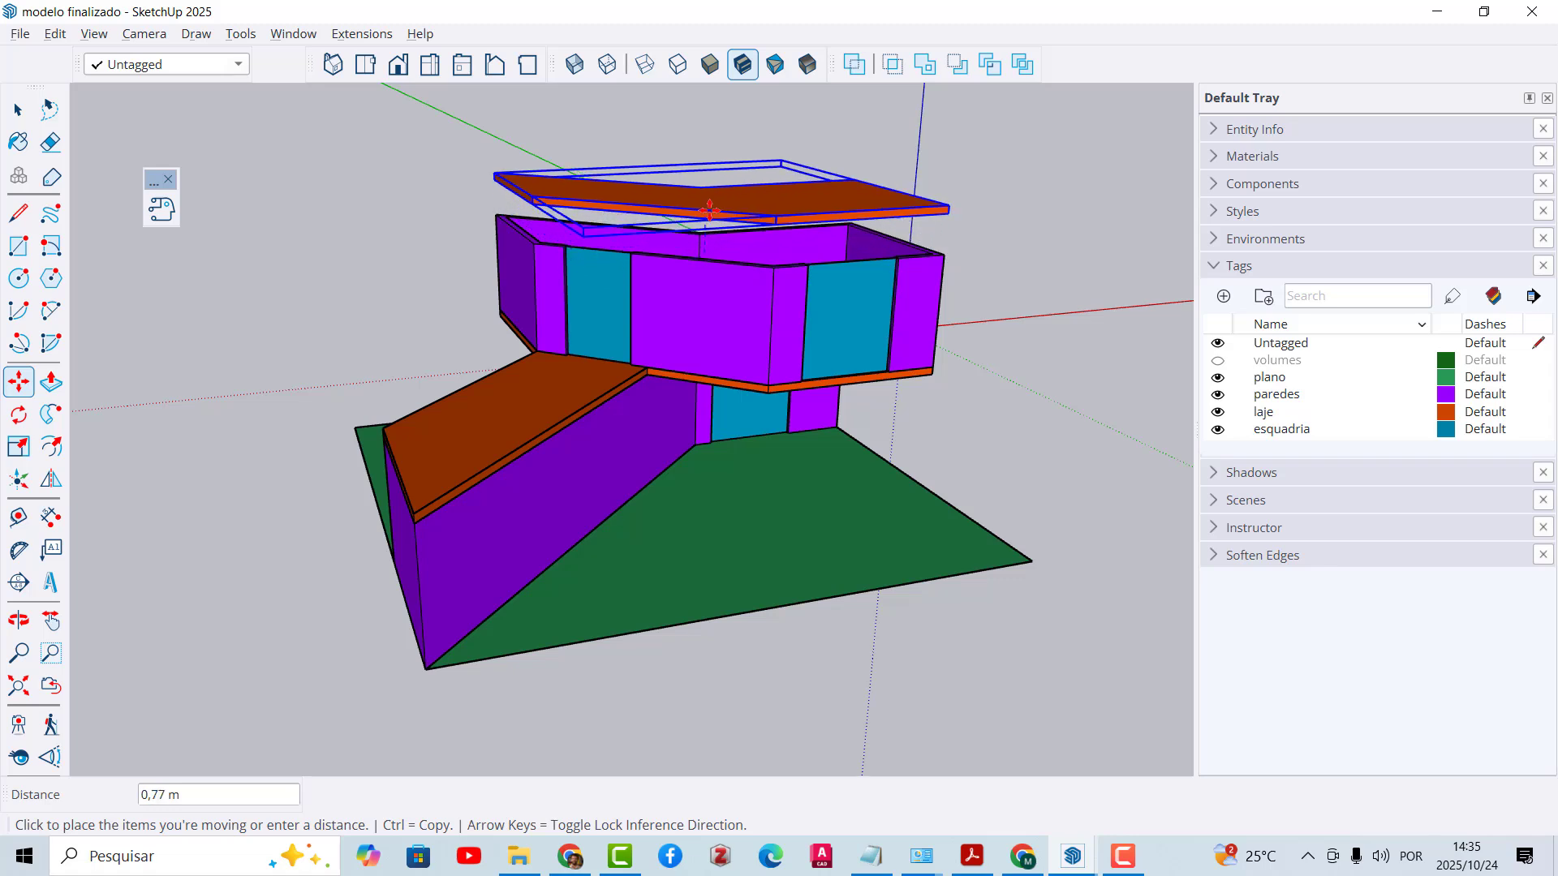
click(709, 210)
key(space)
Step: Move the upper-storey walls slightly upward, leaving the window frames in place
click(696, 307)
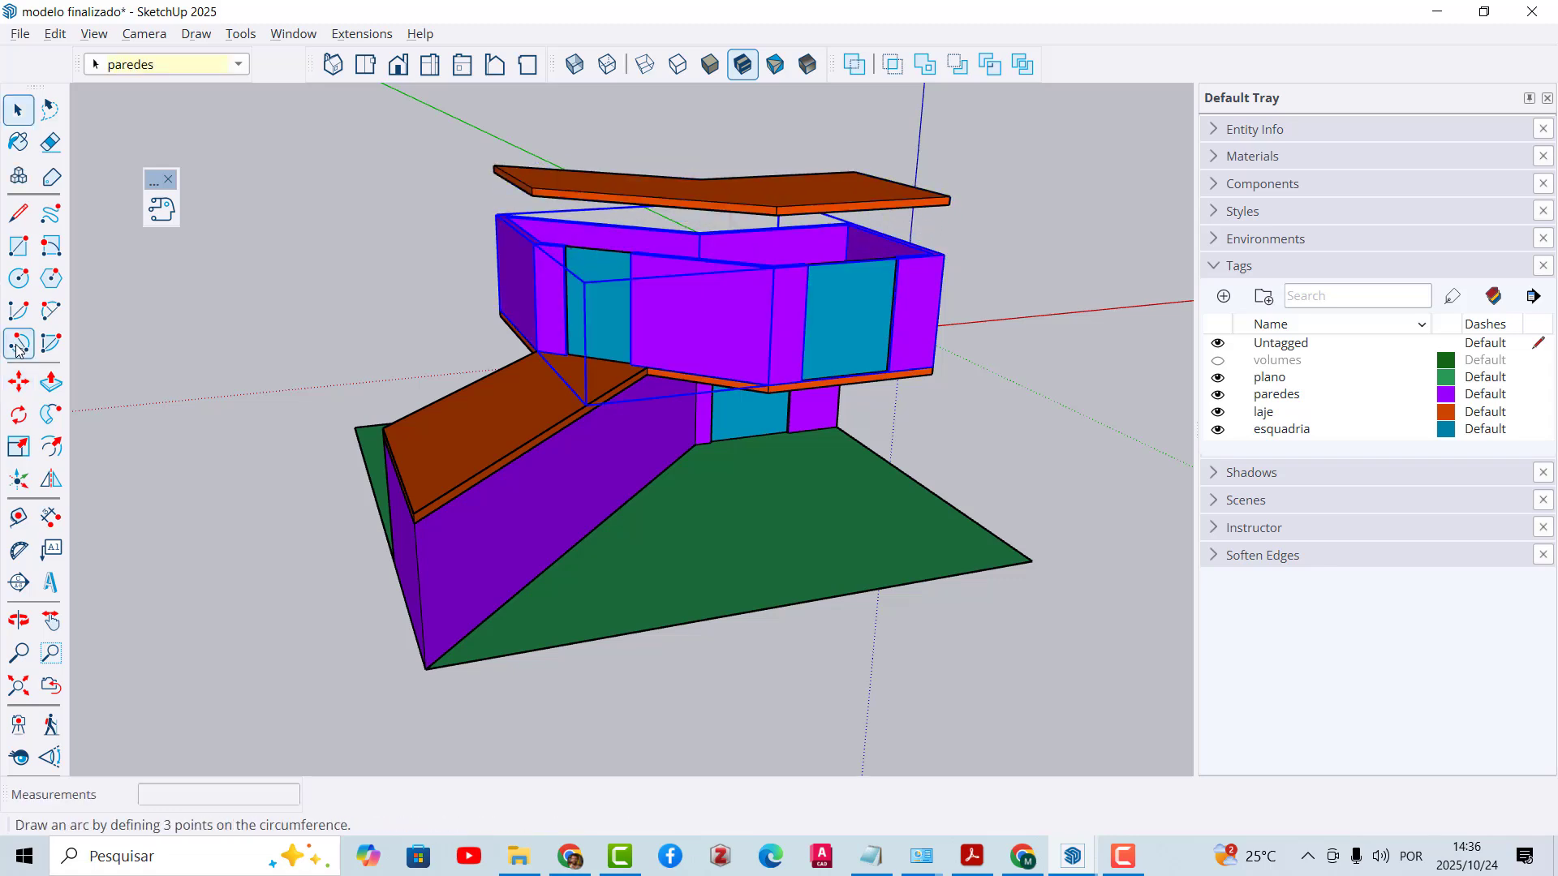
click(18, 381)
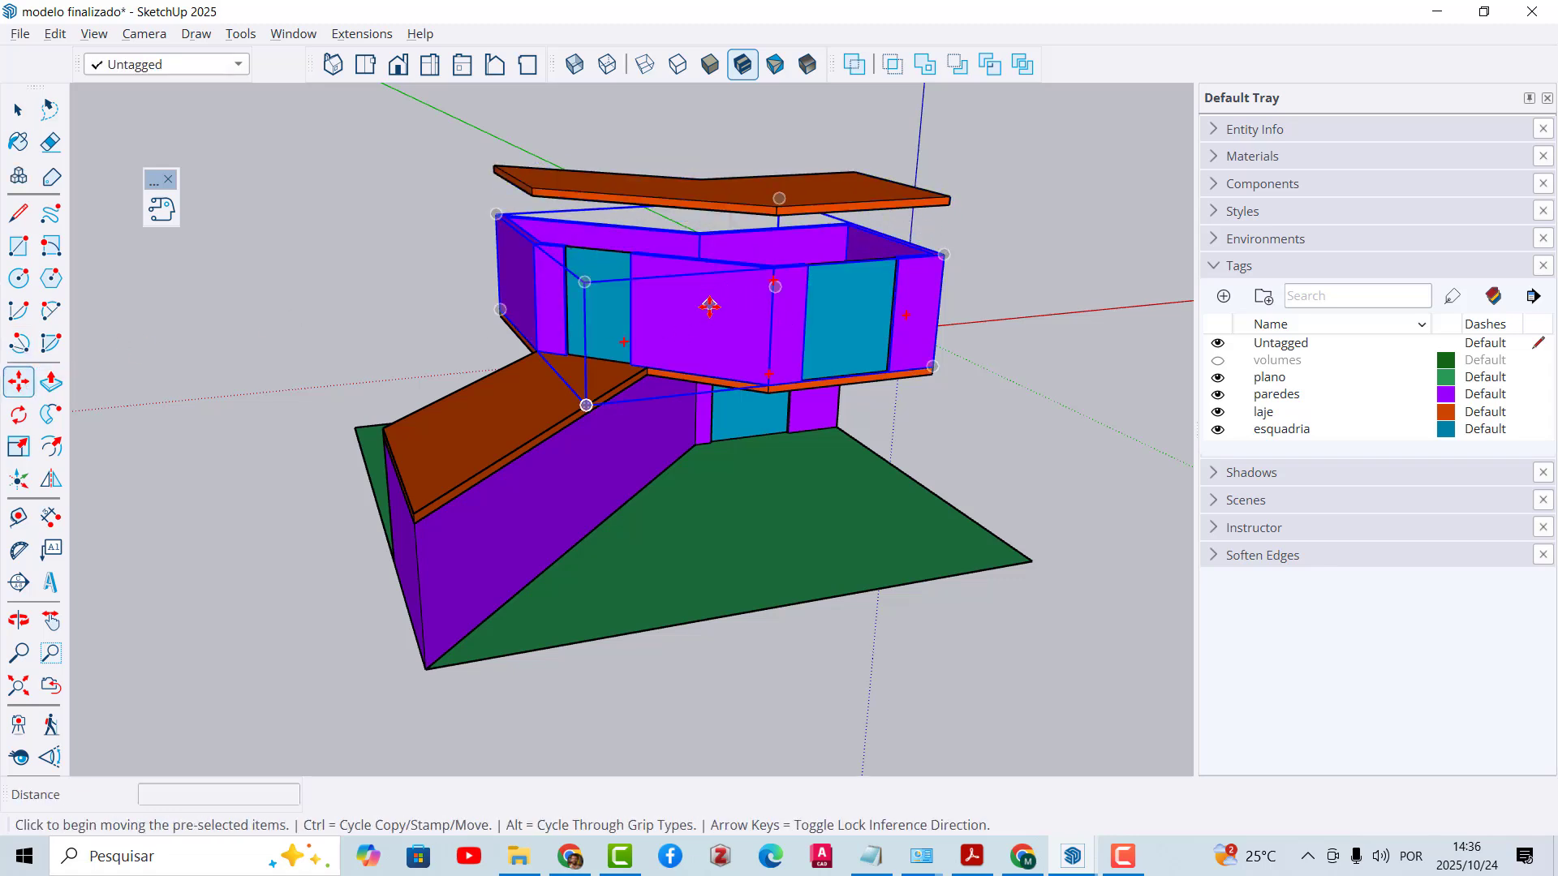
click(711, 305)
click(712, 289)
key(space)
Step: Move the intermediate floor slab about 0.3 m upward off the ground-floor walls
click(559, 416)
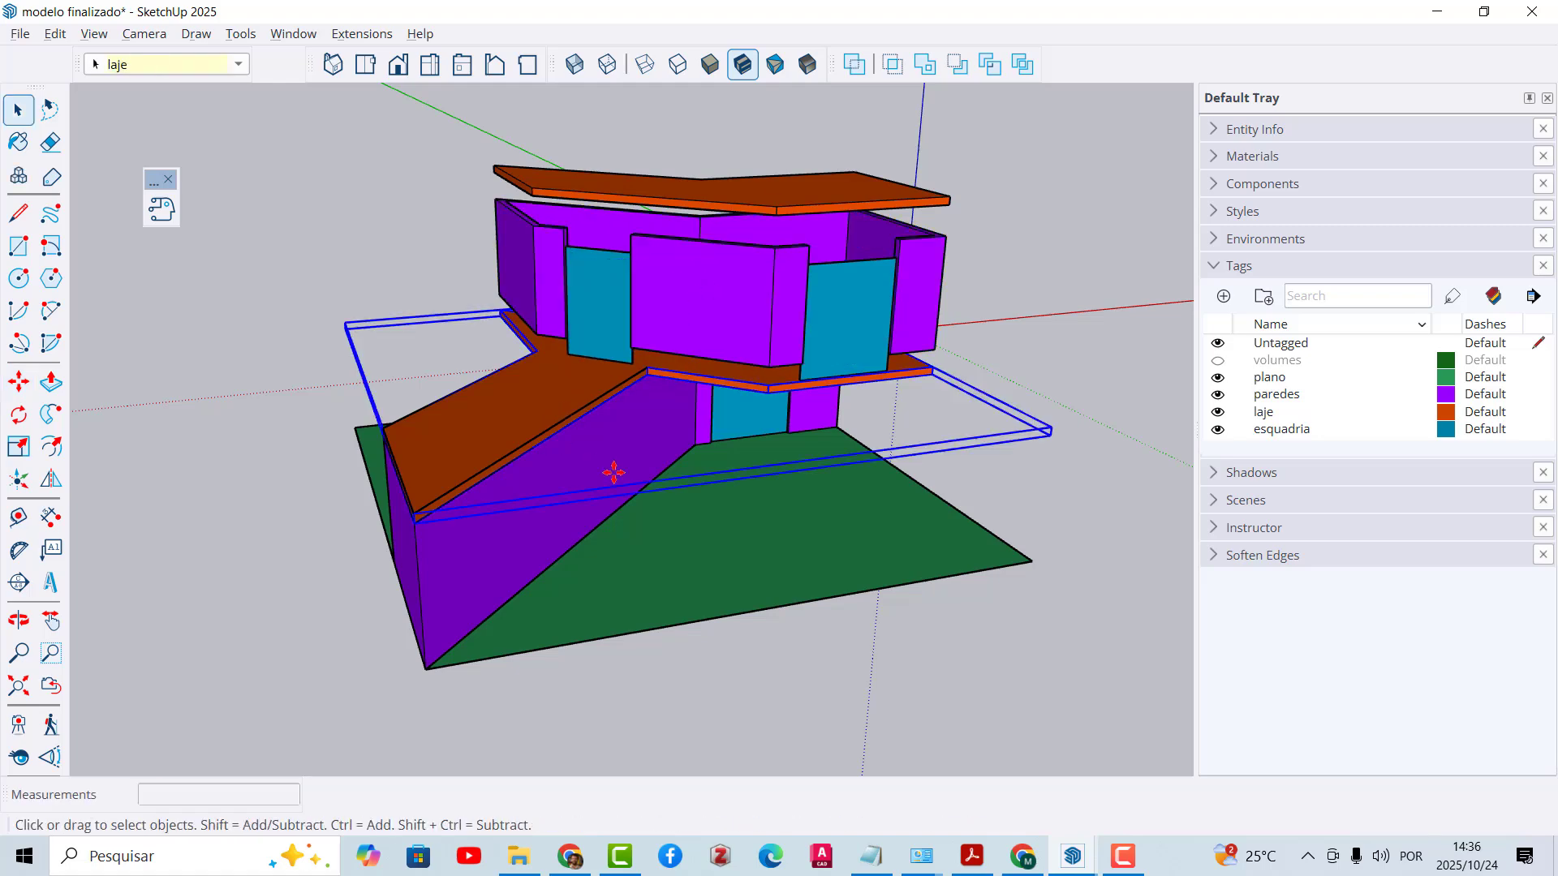
middle_drag(558, 416, 560, 349)
click(19, 380)
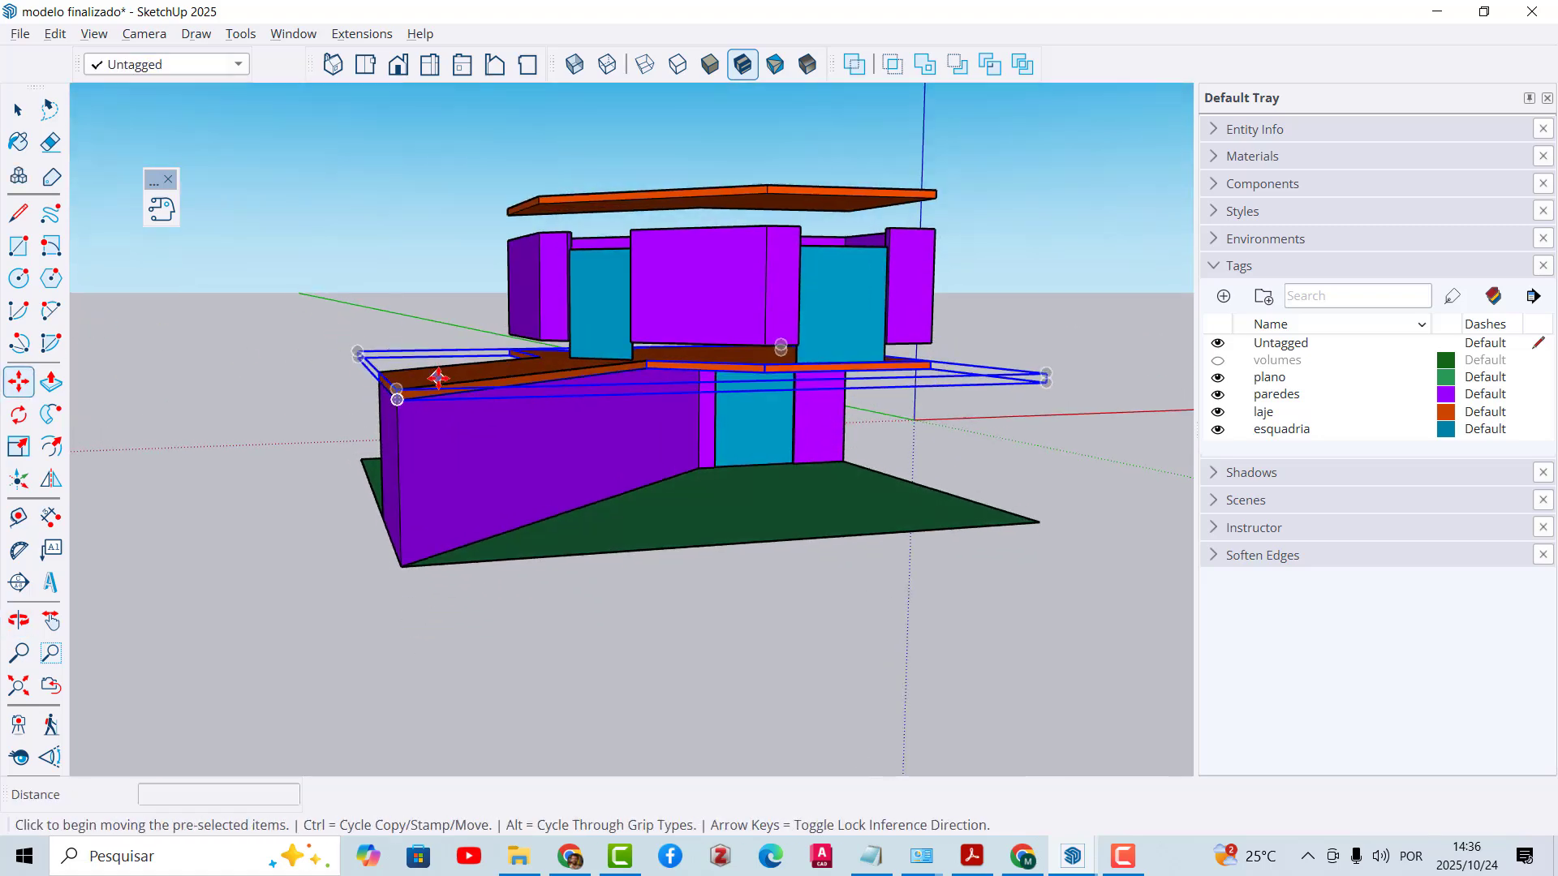
click(393, 393)
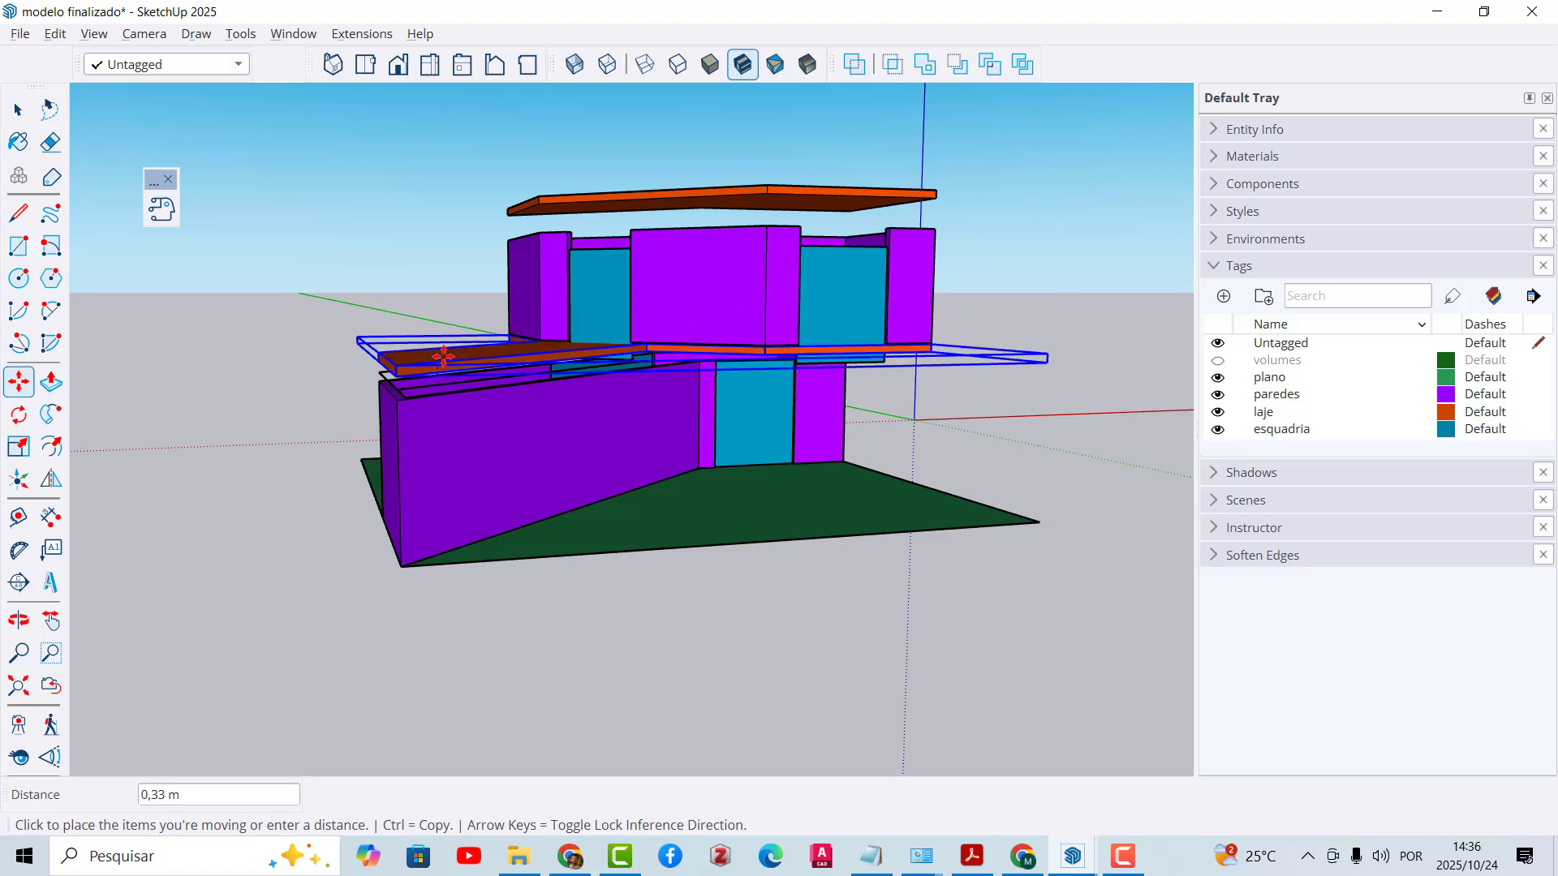
click(443, 361)
key(space)
Step: Move the ground-floor walls downward, away from the intermediate slab
click(446, 423)
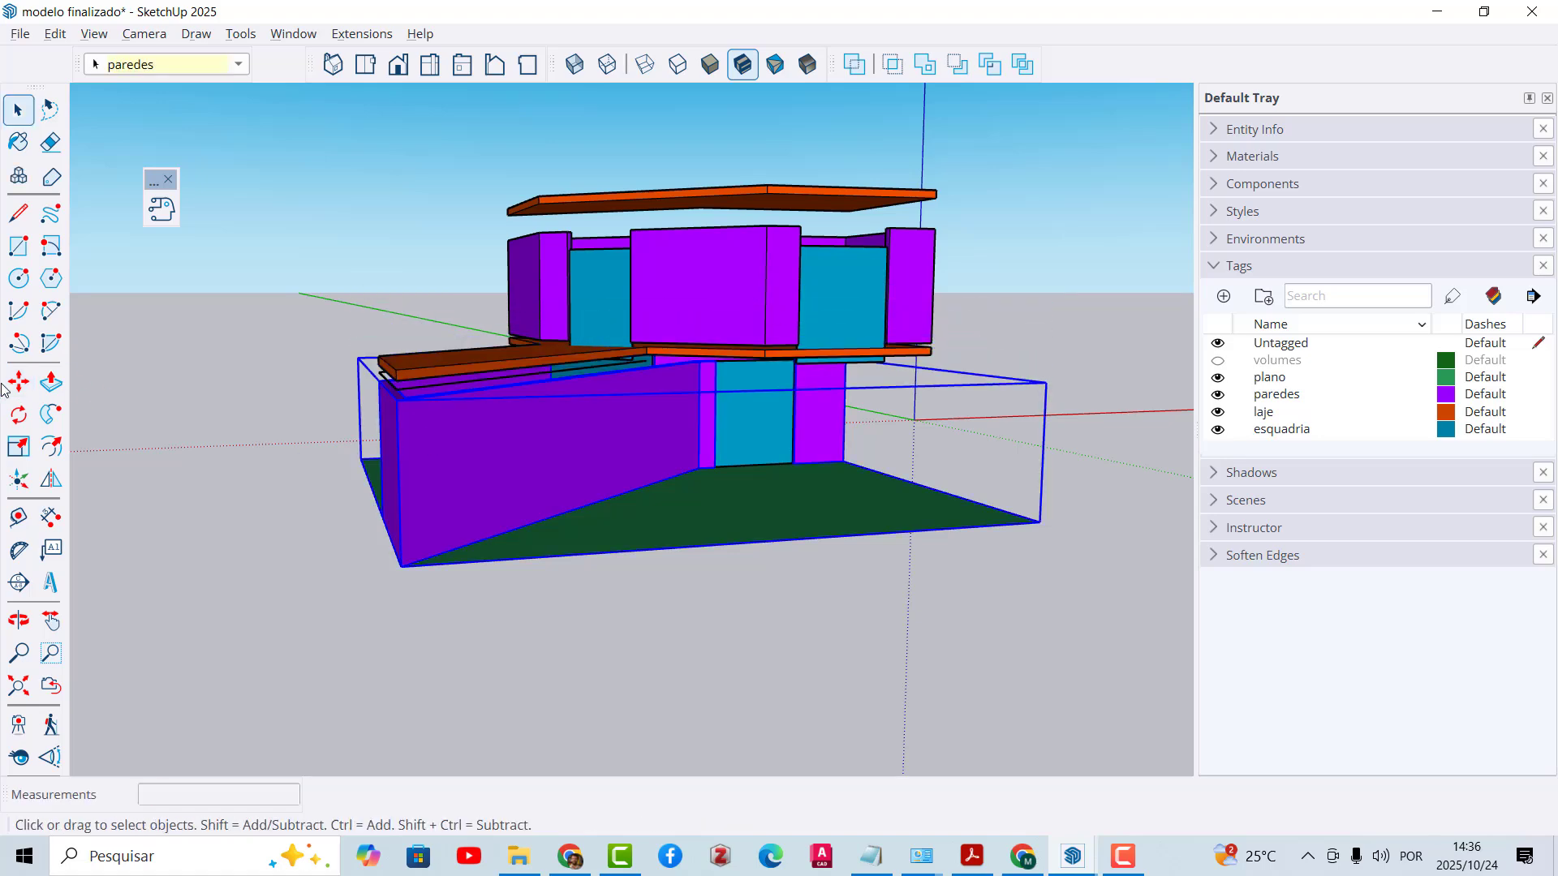
key(m)
click(462, 418)
middle_drag(455, 445, 478, 572)
key(space)
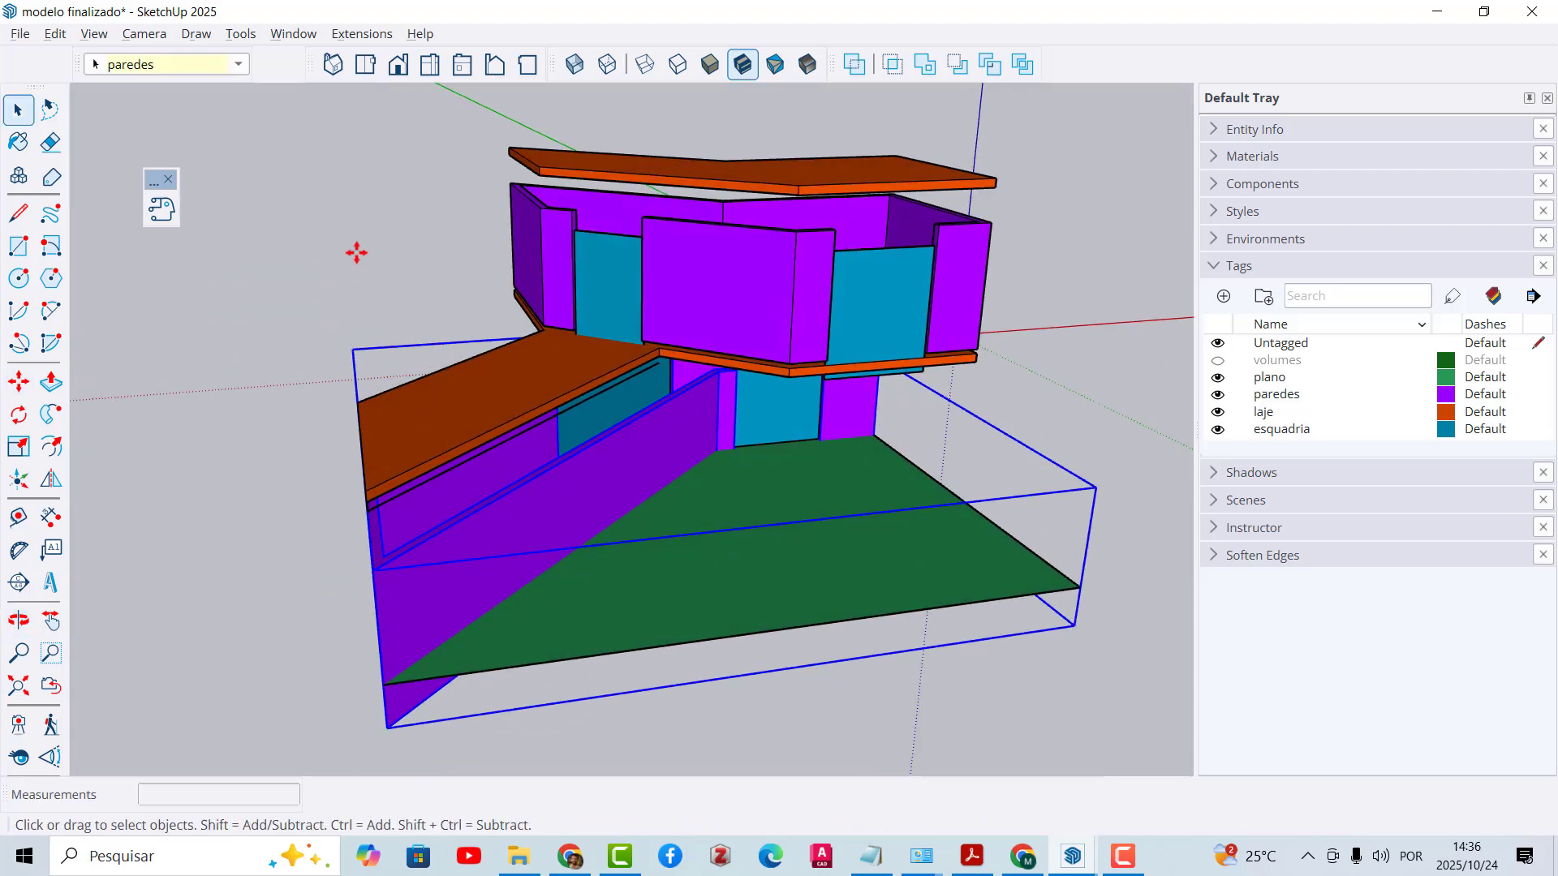
Step: Select individual wall and window groups in turn to check that they are separate objects
click(355, 253)
click(519, 535)
click(494, 421)
click(612, 286)
click(611, 266)
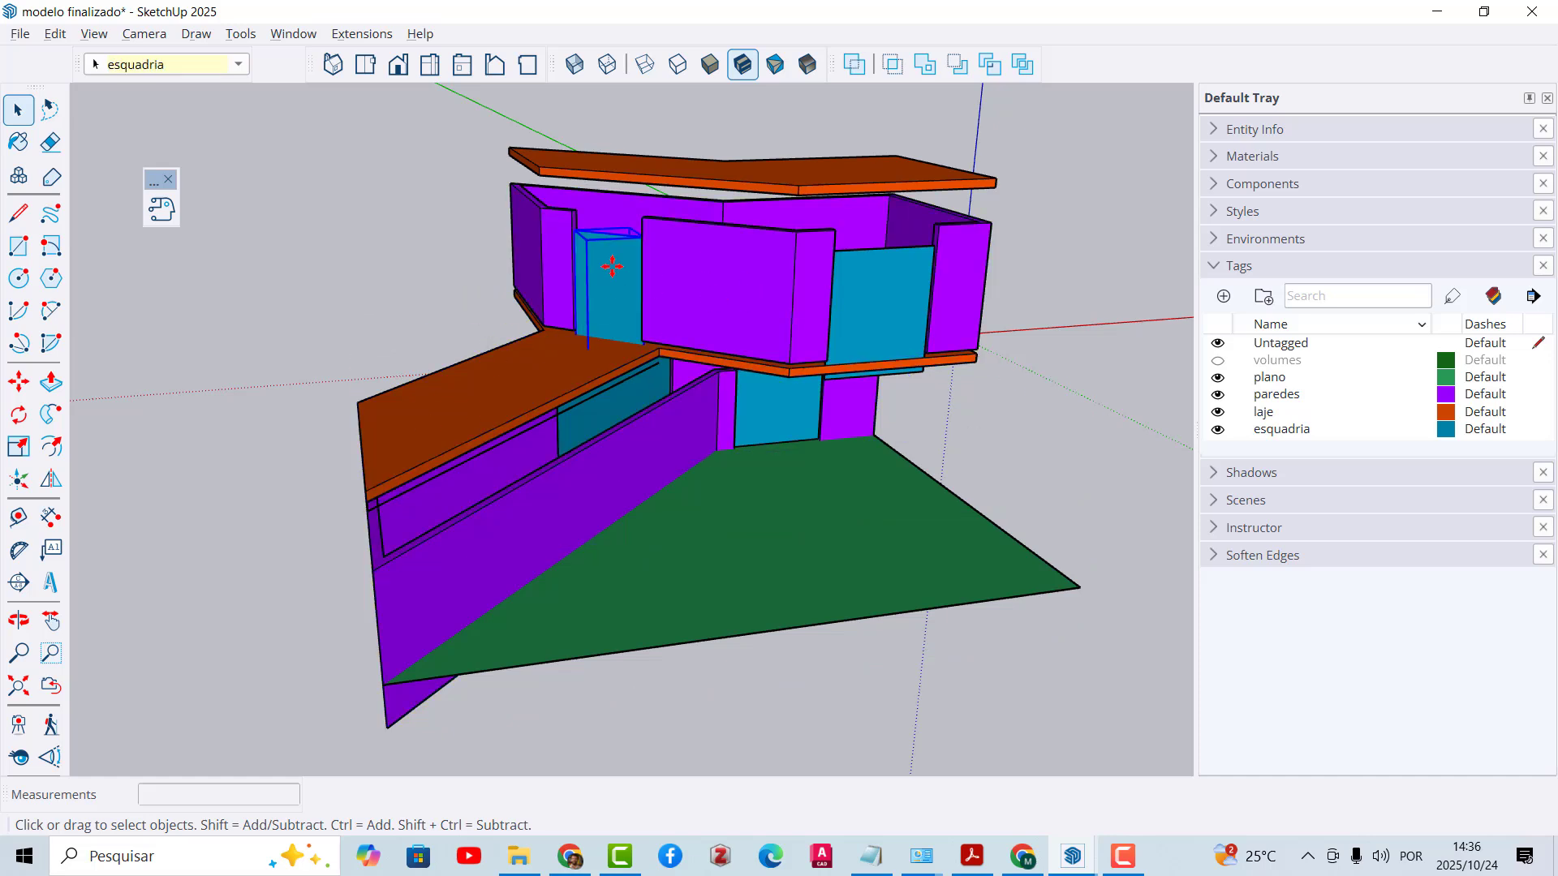
Step: Undo the moves of the slabs and walls to reassemble the finished house
key(ctrl+z)
key(ctrl+z)
key(ctrl+z)
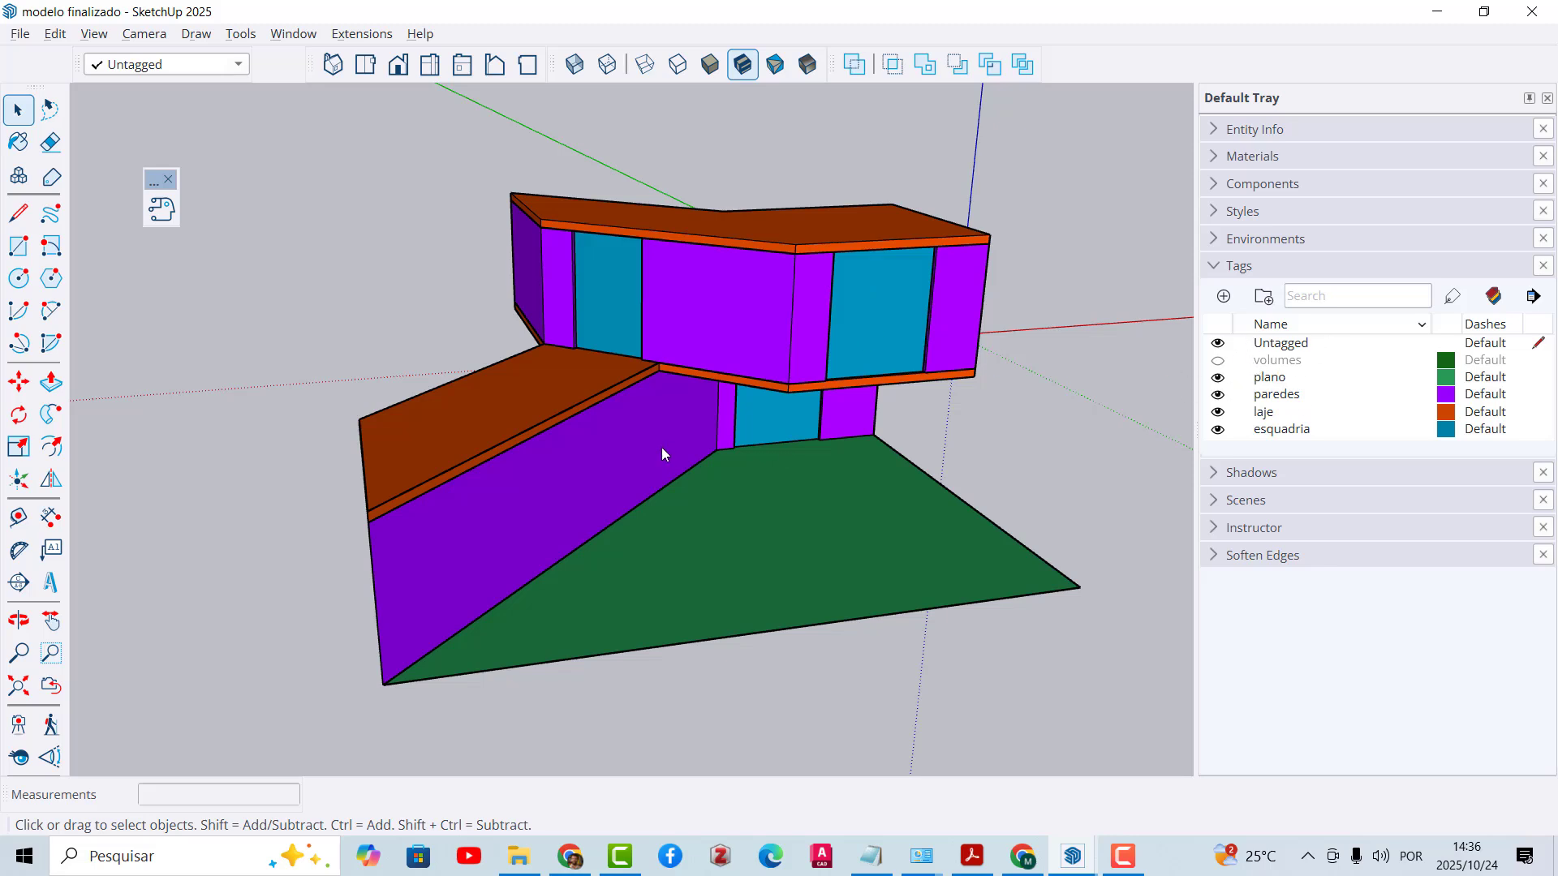
middle_drag(660, 454, 616, 438)
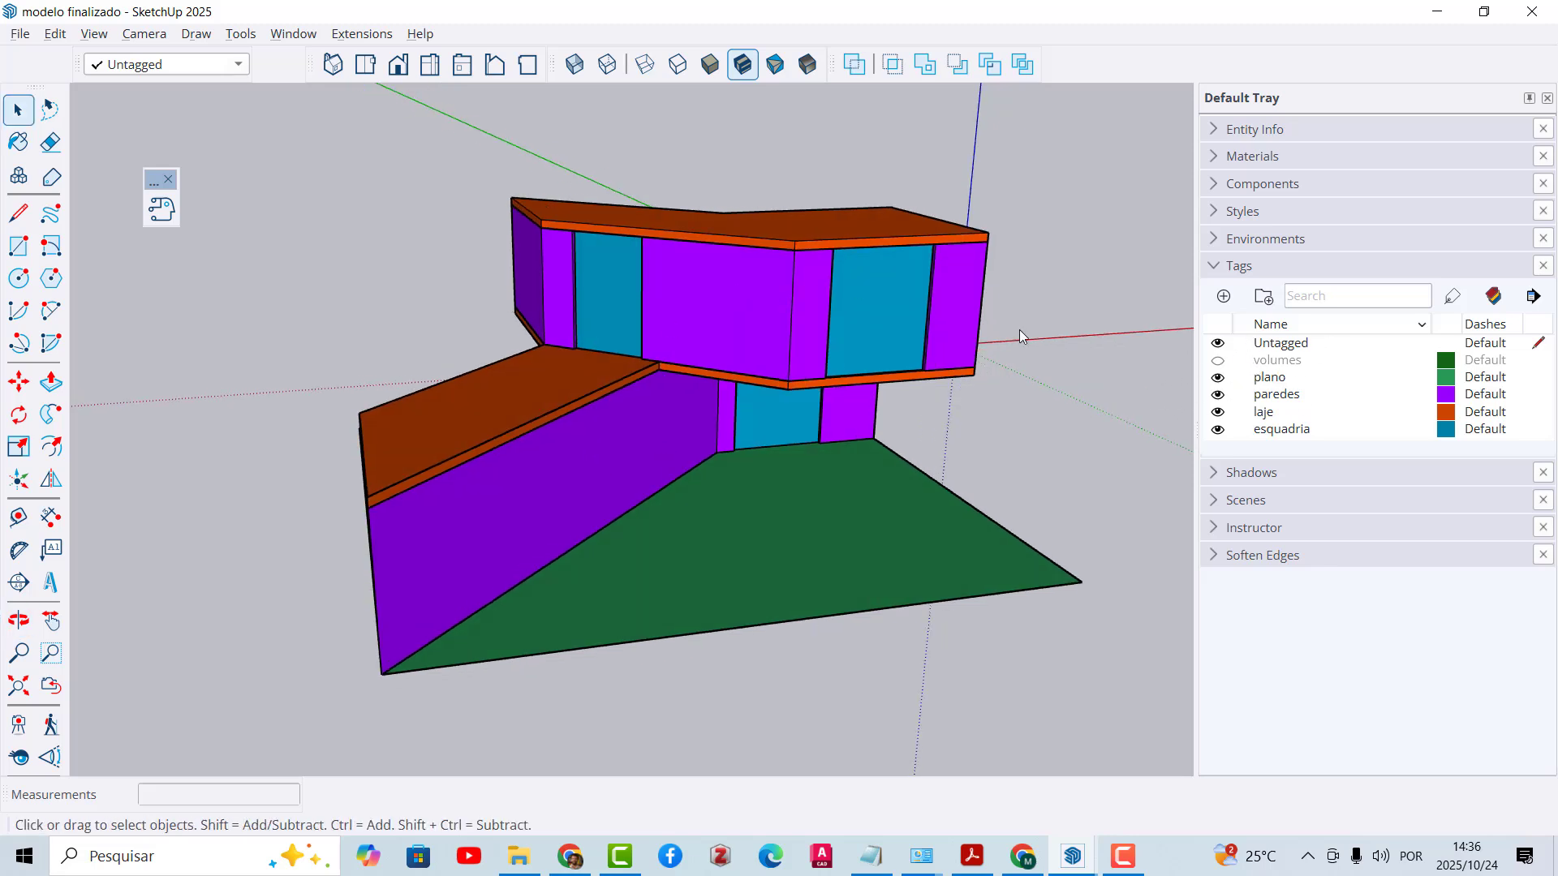
Step: Hide and show the paredes, laje and esquadria tags one at a time to examine which elements each contains
click(1218, 395)
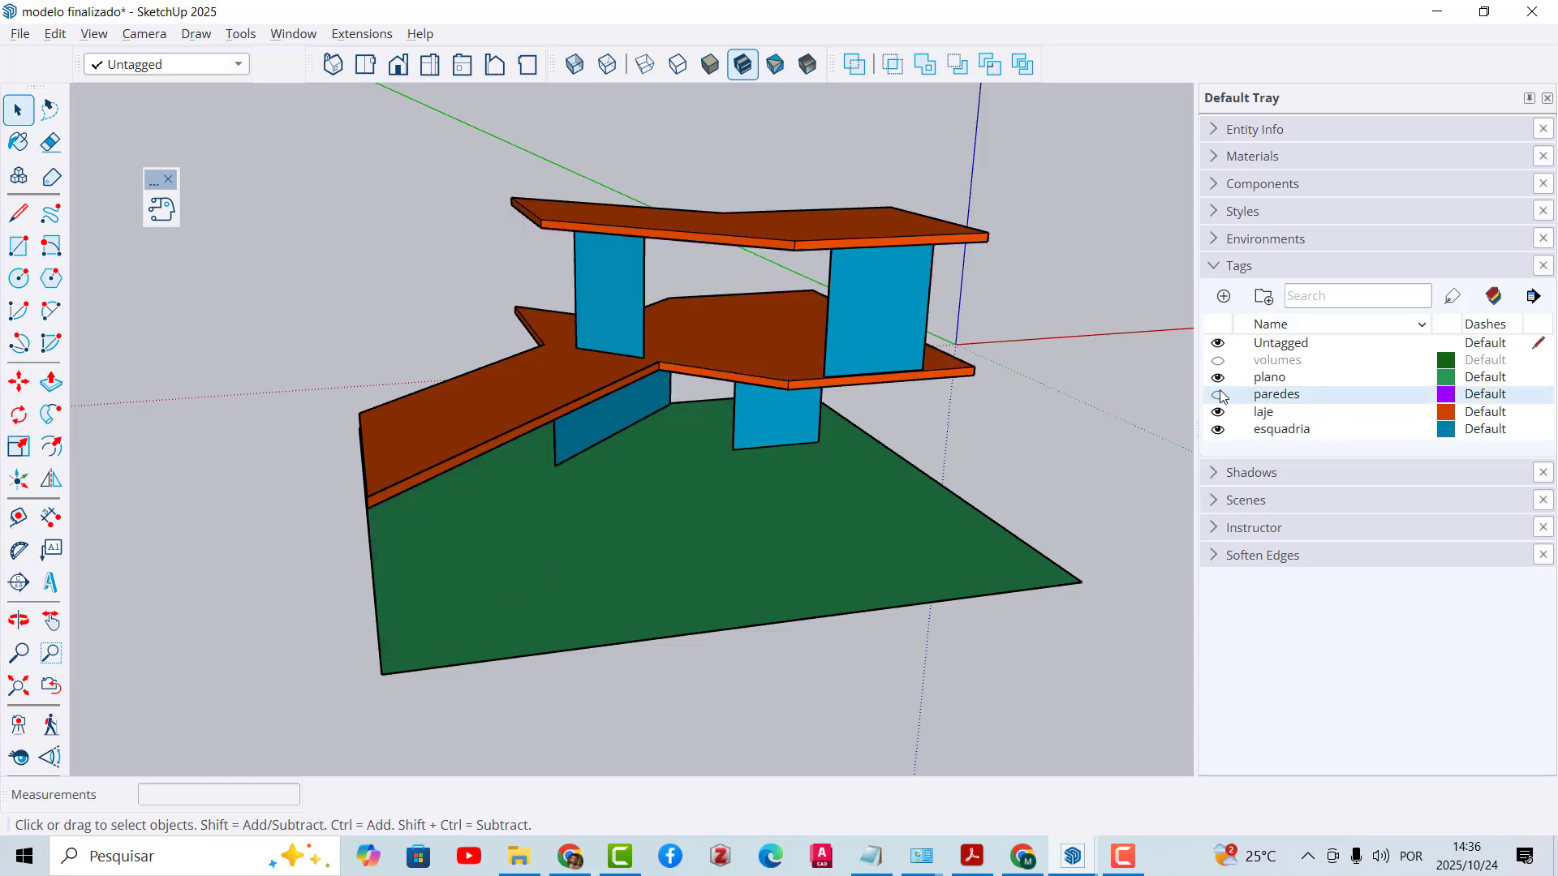
click(1218, 395)
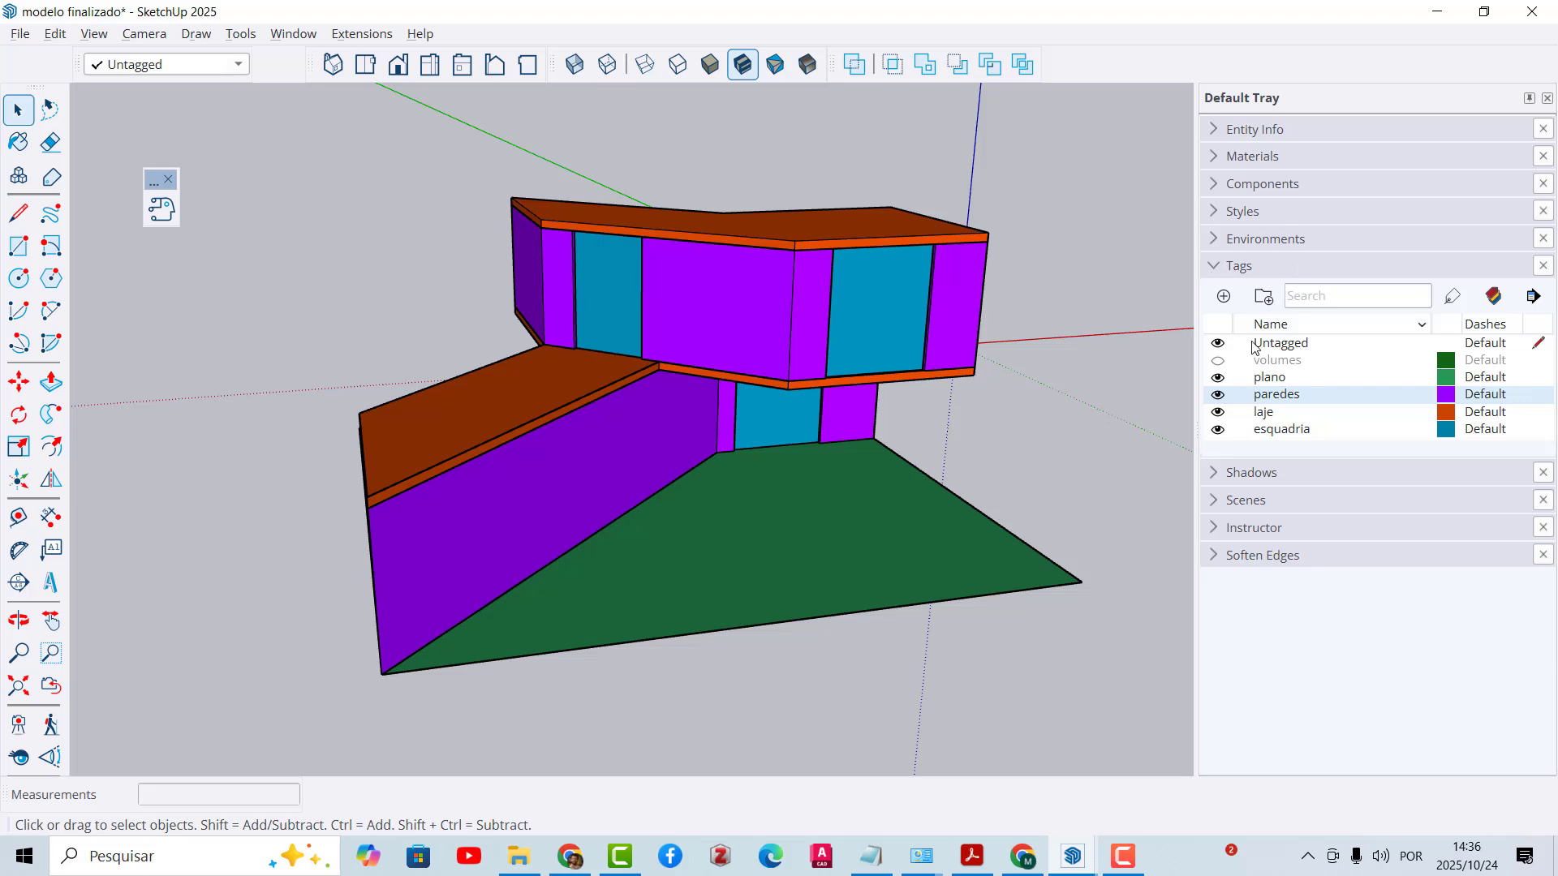
click(1219, 413)
click(1219, 413)
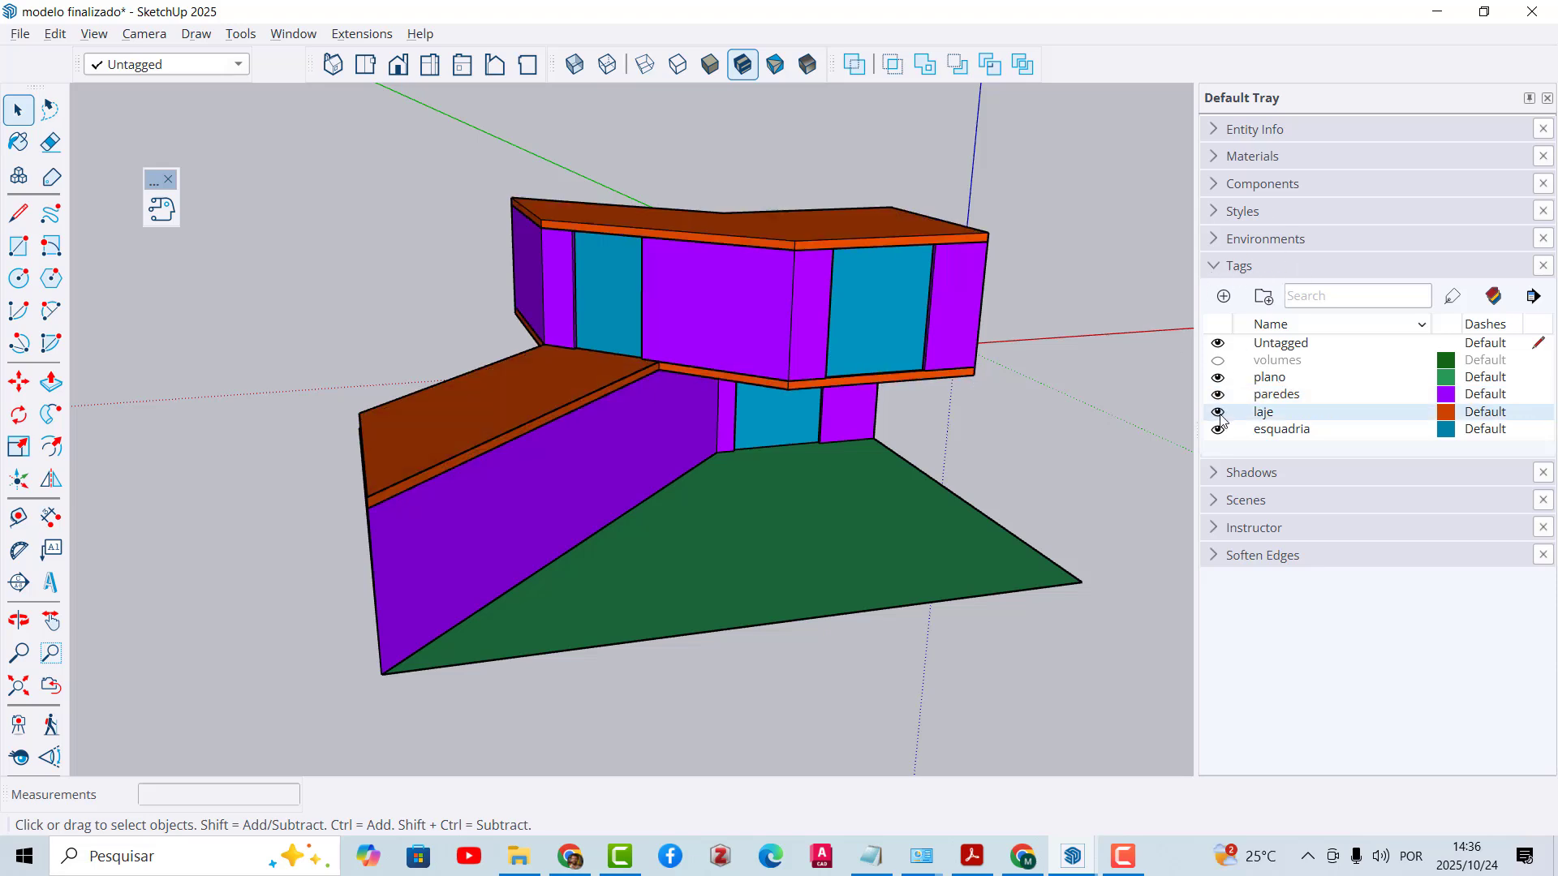
click(1218, 430)
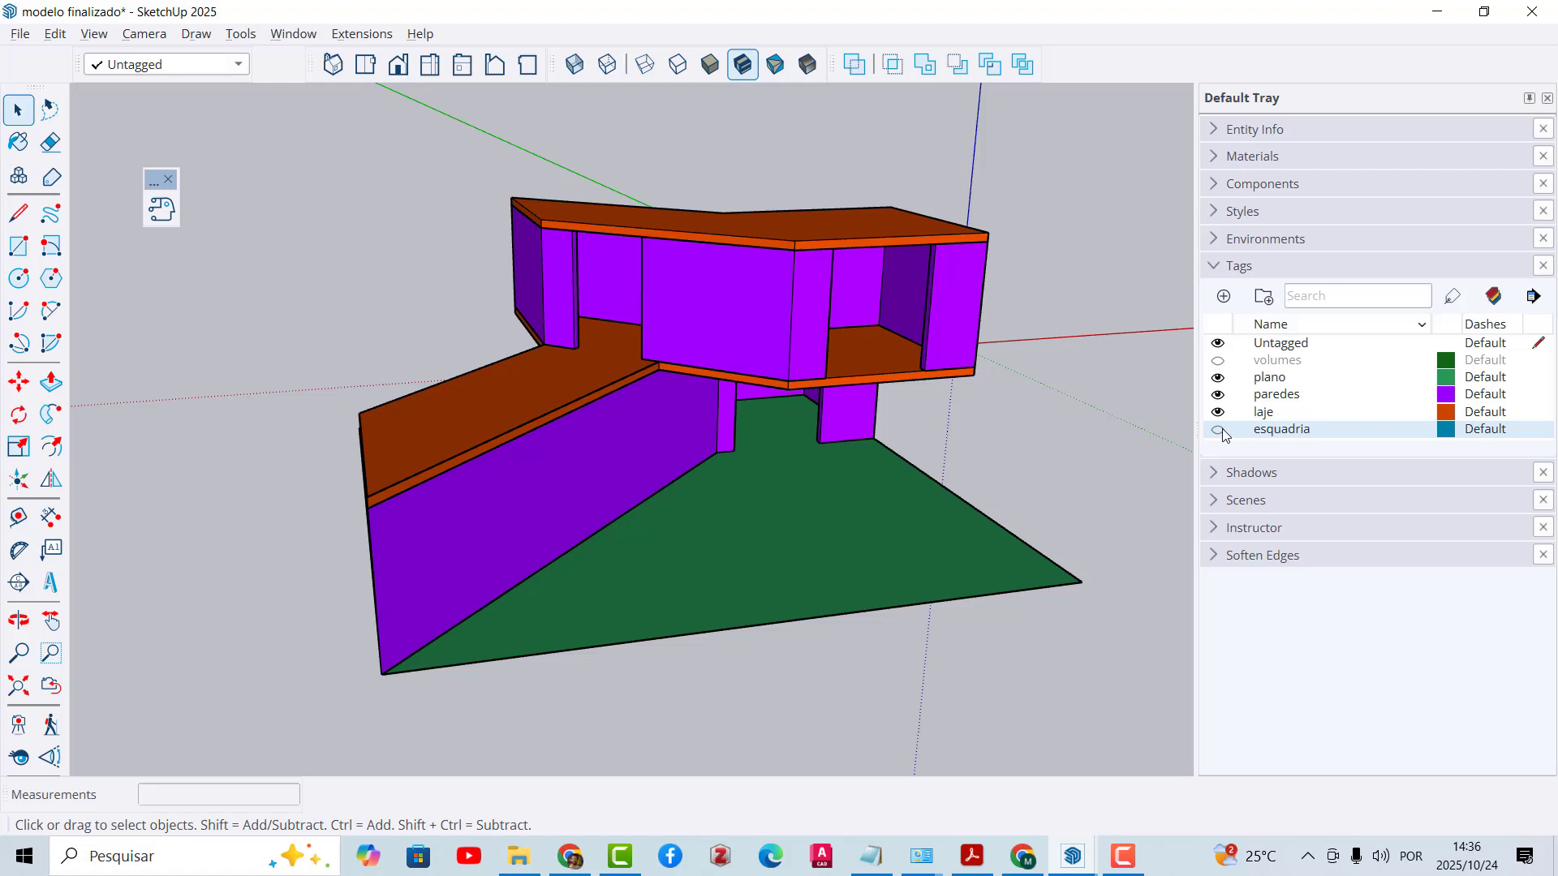
click(1218, 430)
middle_drag(1107, 421, 1286, 345)
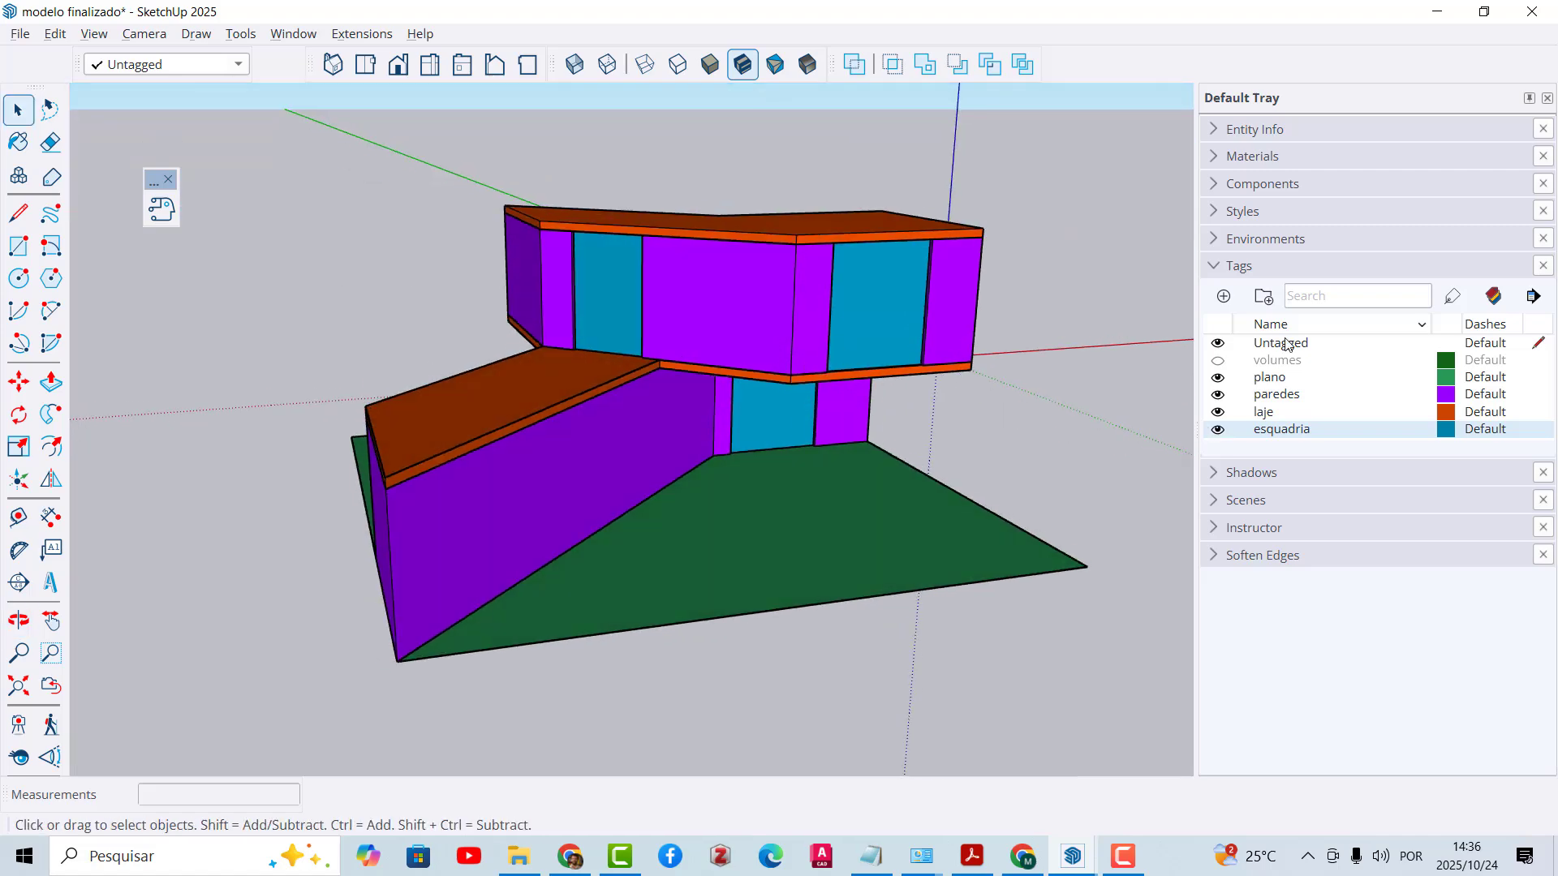
middle_drag(722, 401, 904, 268)
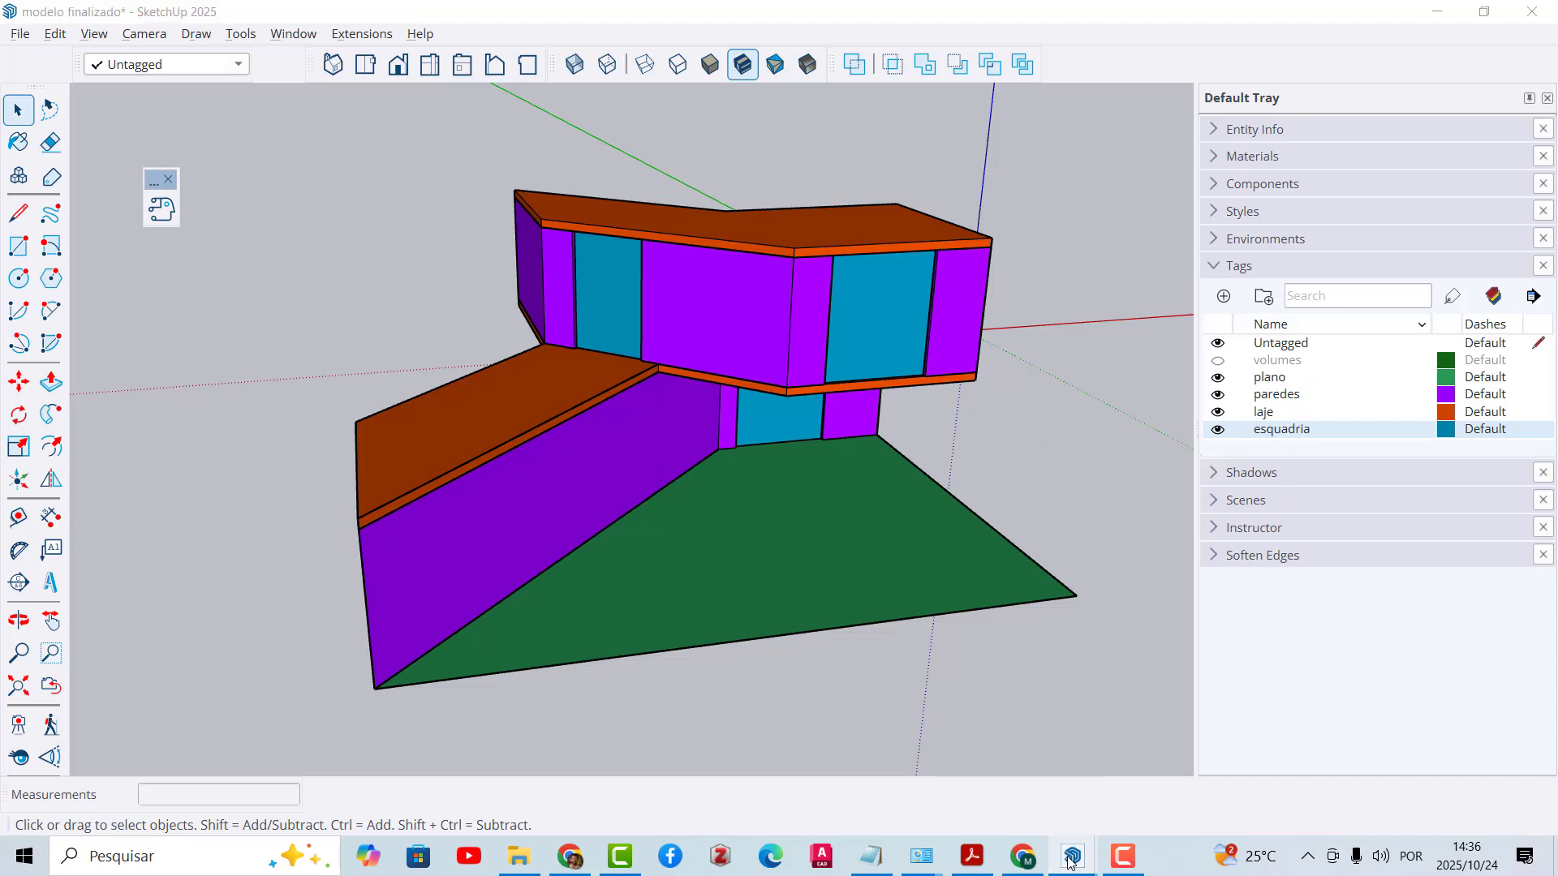
Step: Switch back to the modelo escolhido window and inspect the lower volume and the overall massing
mouse_move(1072, 858)
click(1172, 762)
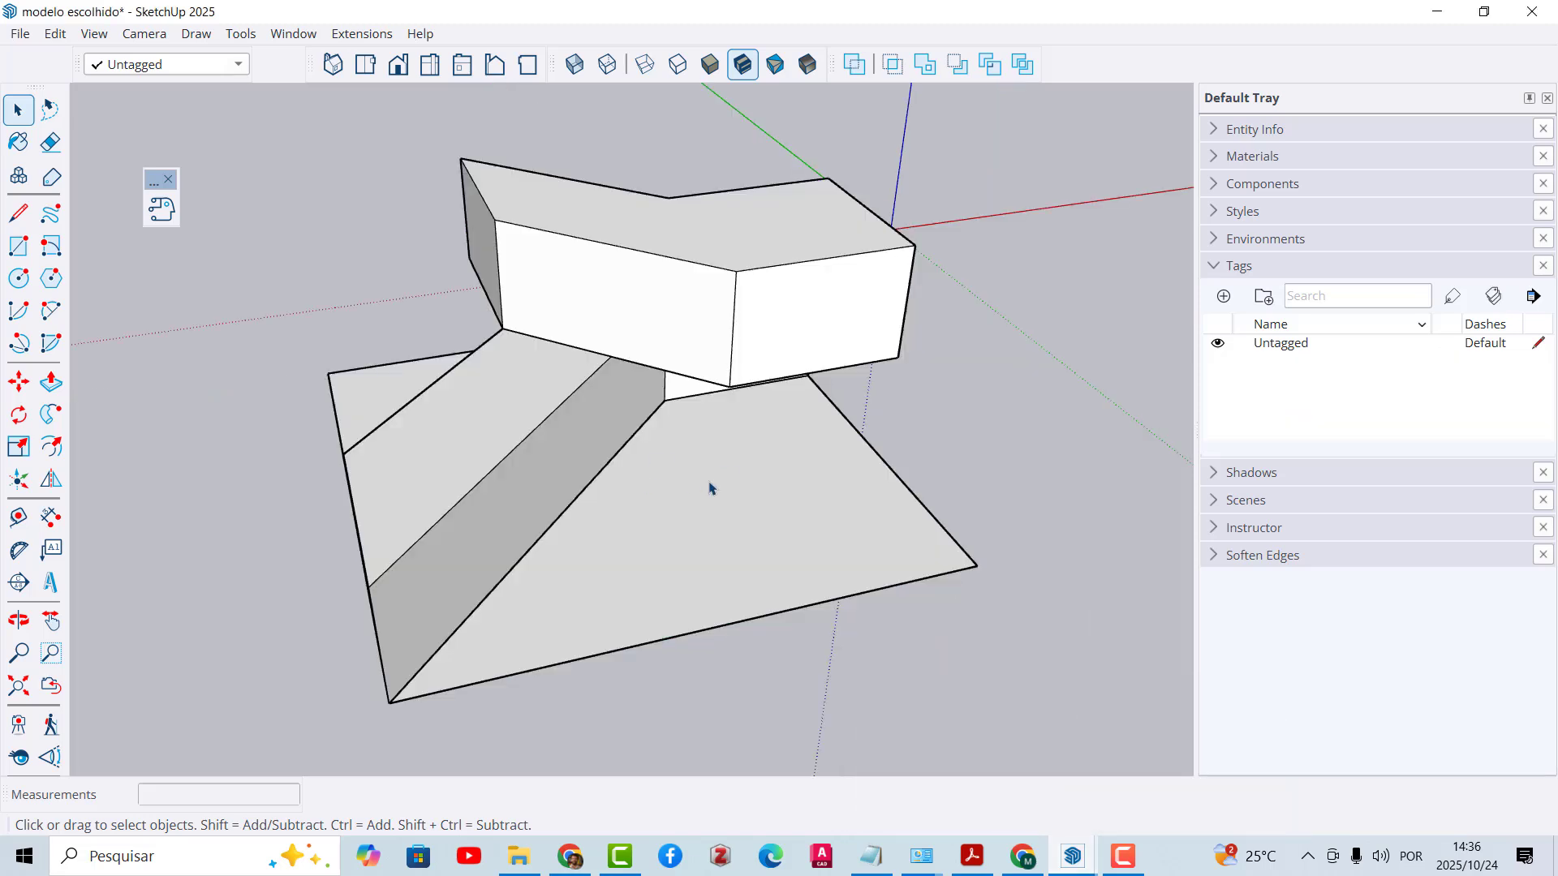
mouse_move(713, 487)
middle_down()
mouse_move(653, 450)
mouse_move(652, 480)
mouse_move(720, 430)
mouse_move(646, 400)
mouse_move(484, 532)
mouse_move(638, 499)
mouse_move(706, 508)
mouse_move(719, 487)
mouse_move(713, 507)
mouse_move(567, 438)
middle_up()
click(490, 501)
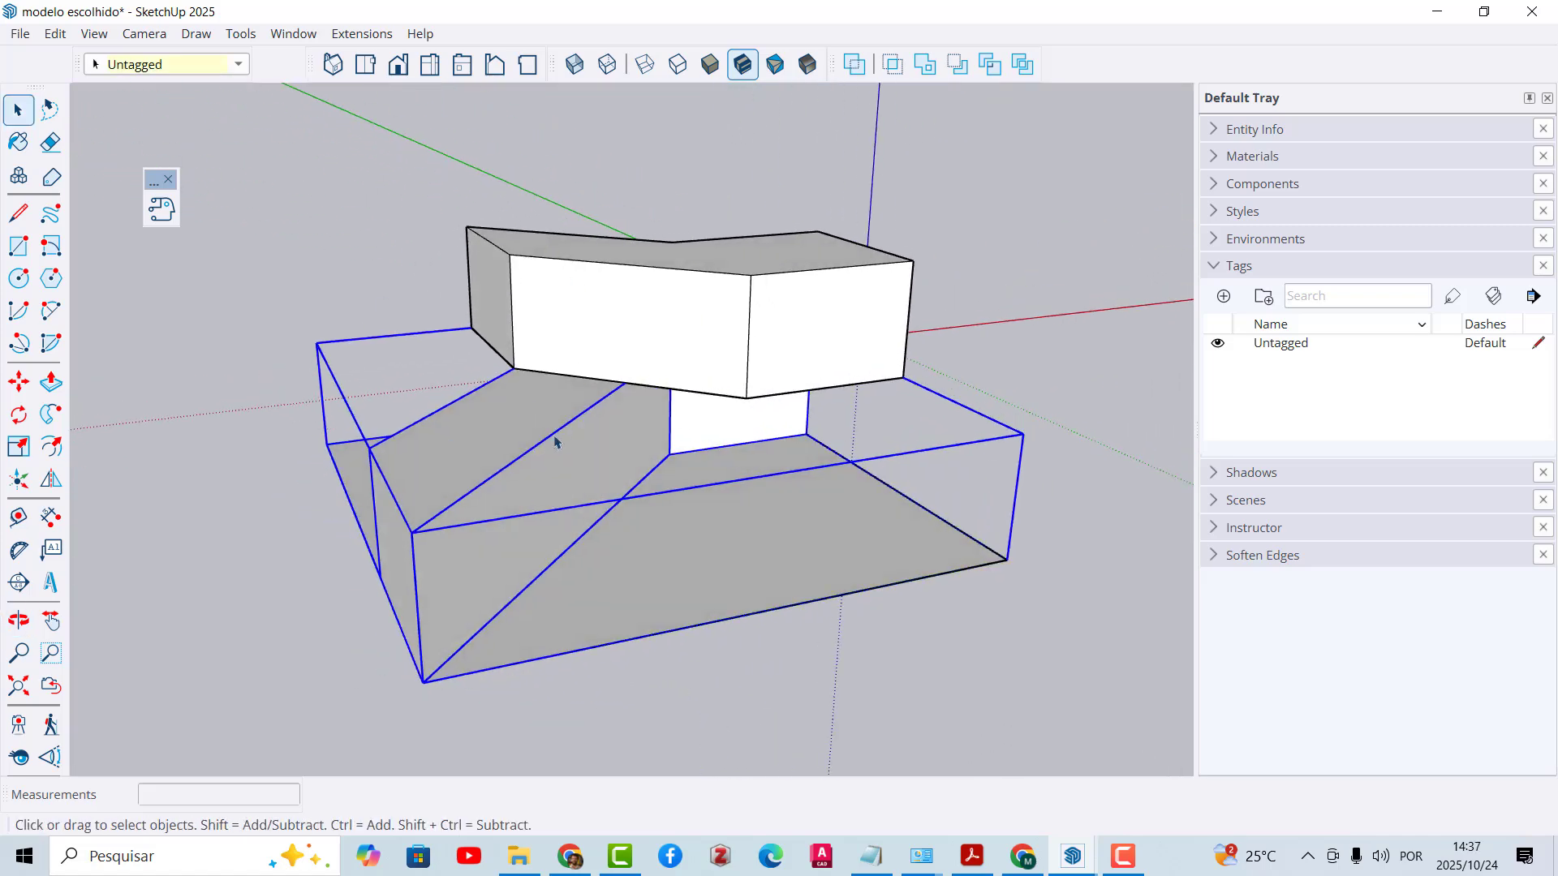
key(Escape)
middle_drag(661, 470, 690, 406)
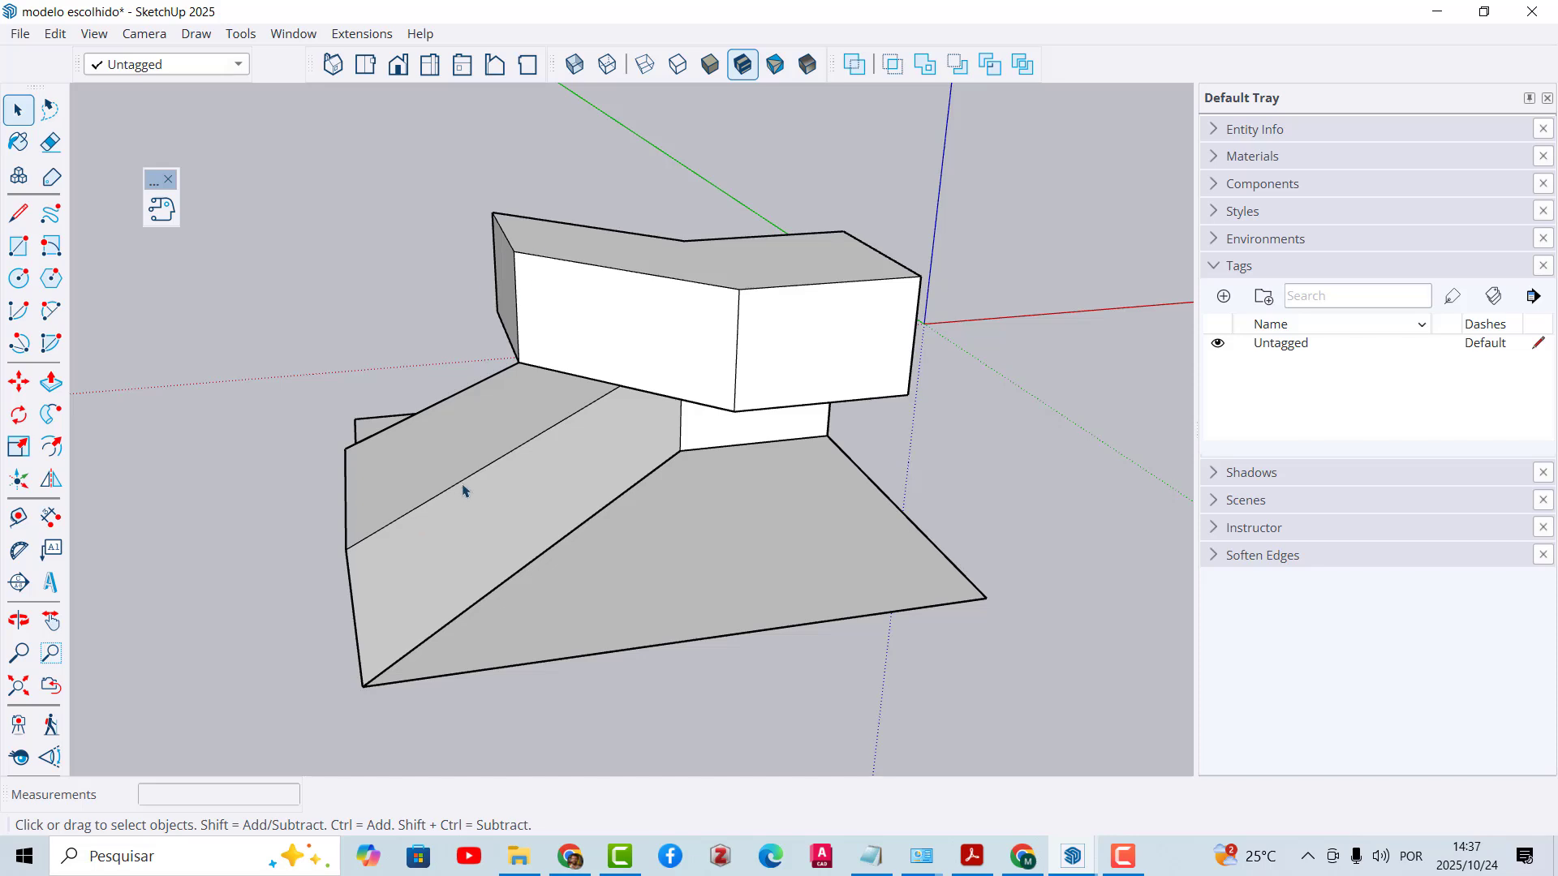
Step: Create five tags named volumes, paredes, lajes, esquadrias and plano
click(1224, 297)
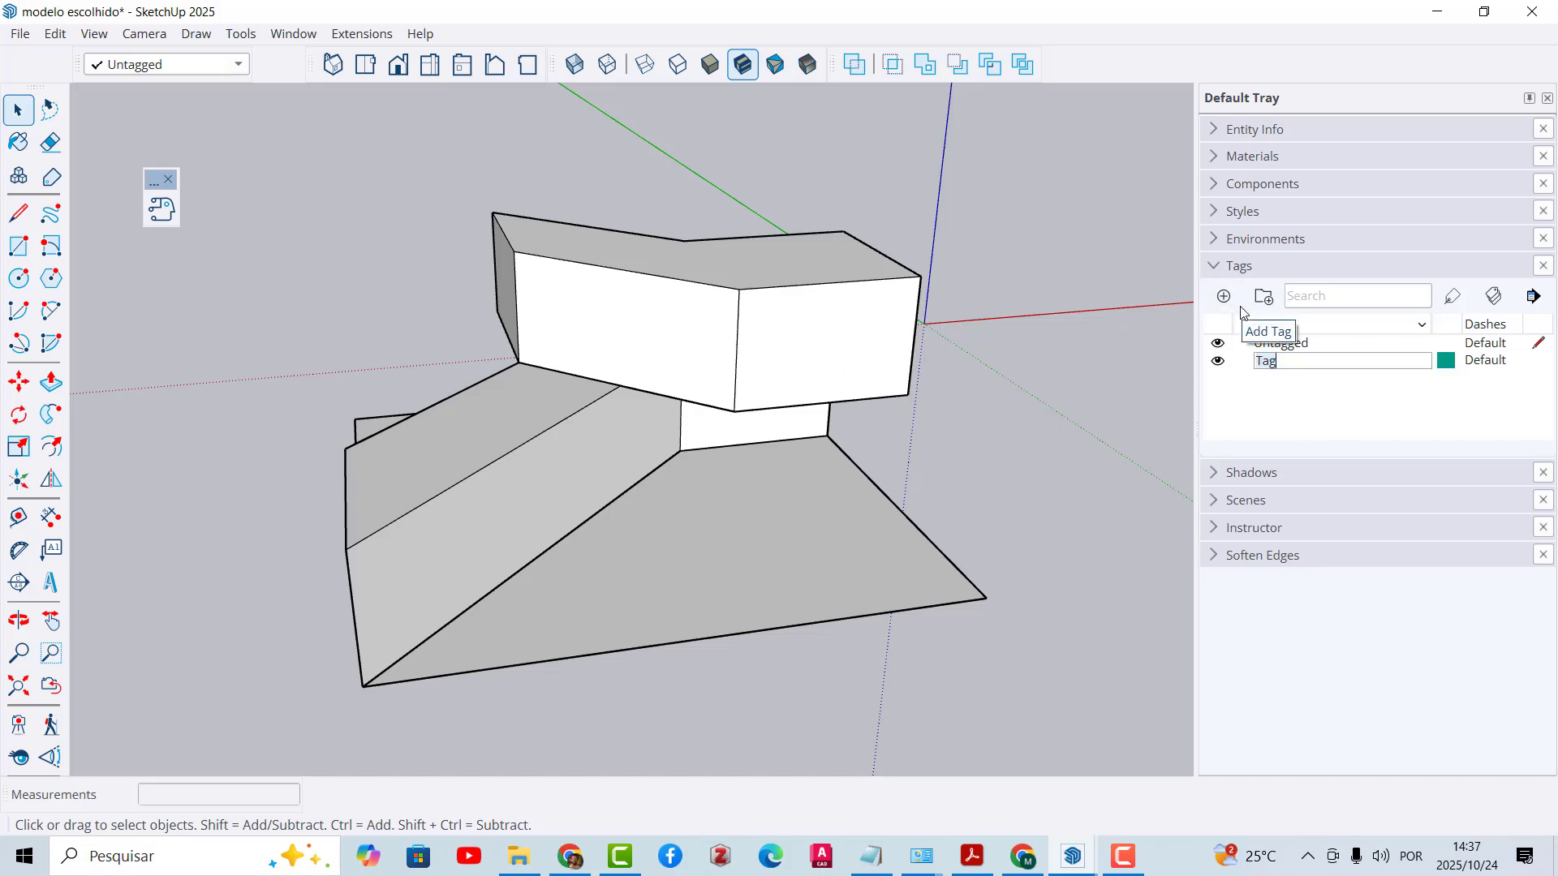
text(volumes)
click(1227, 297)
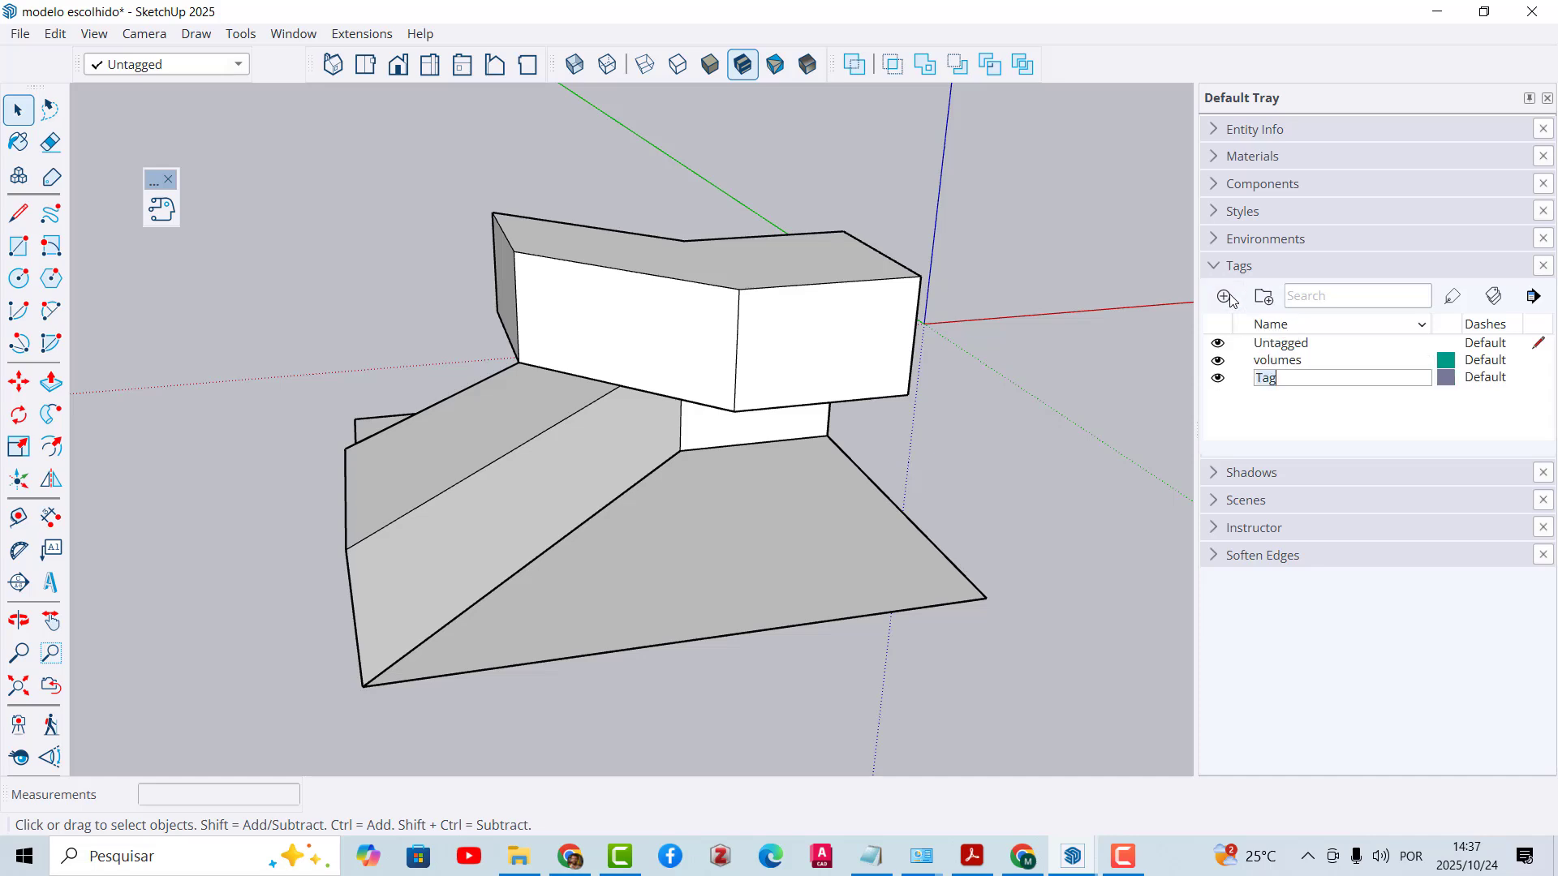
text(paredes)
click(1226, 296)
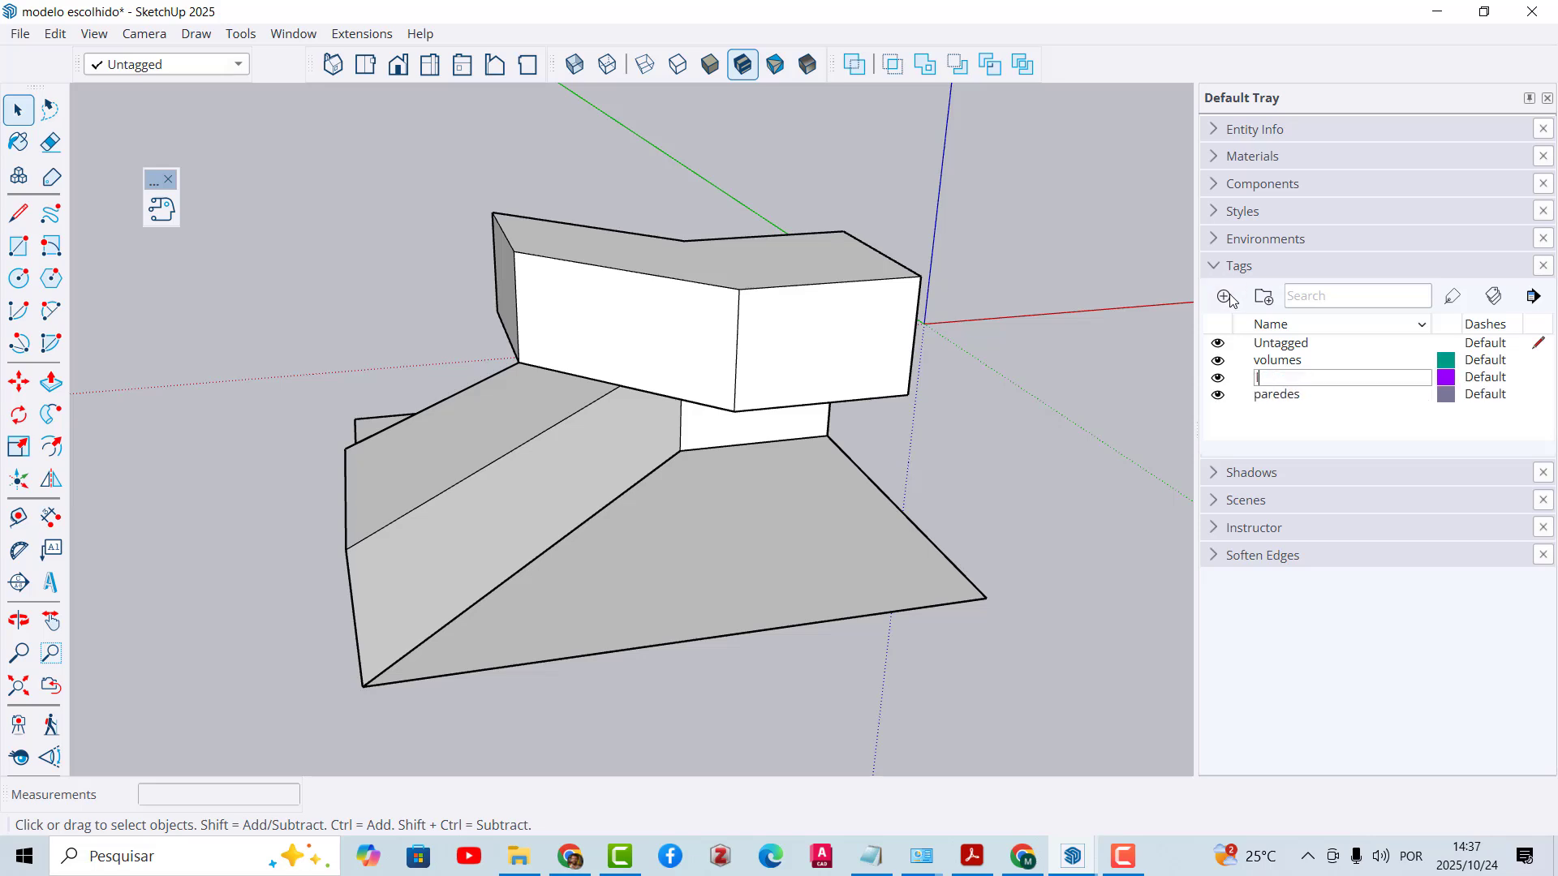
click(1226, 296)
text(esquadrias)
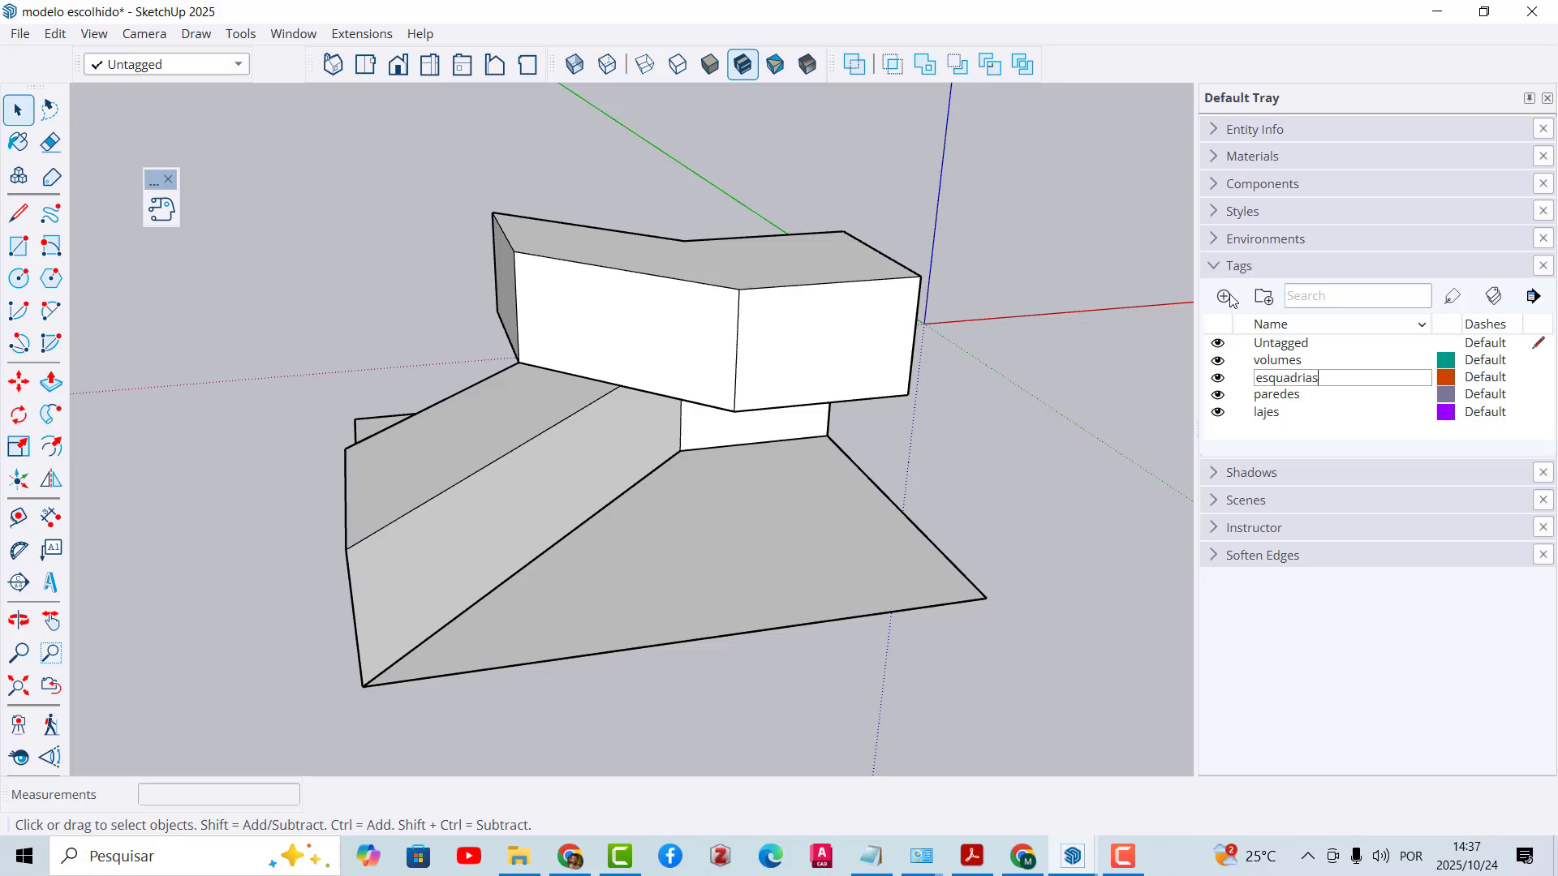
click(1227, 297)
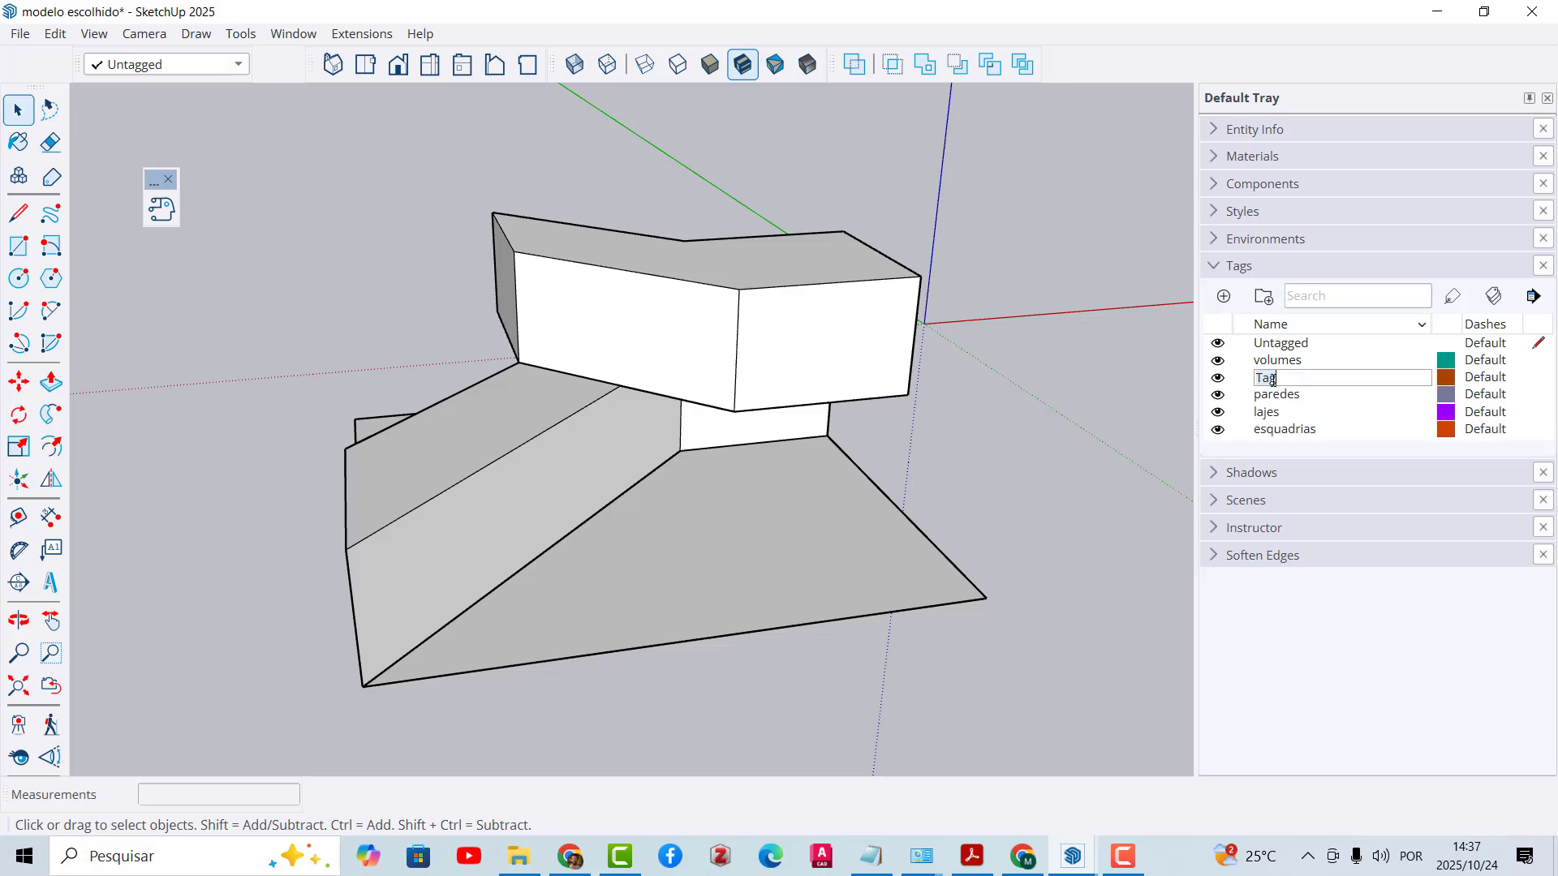
text(plano)
key(Return)
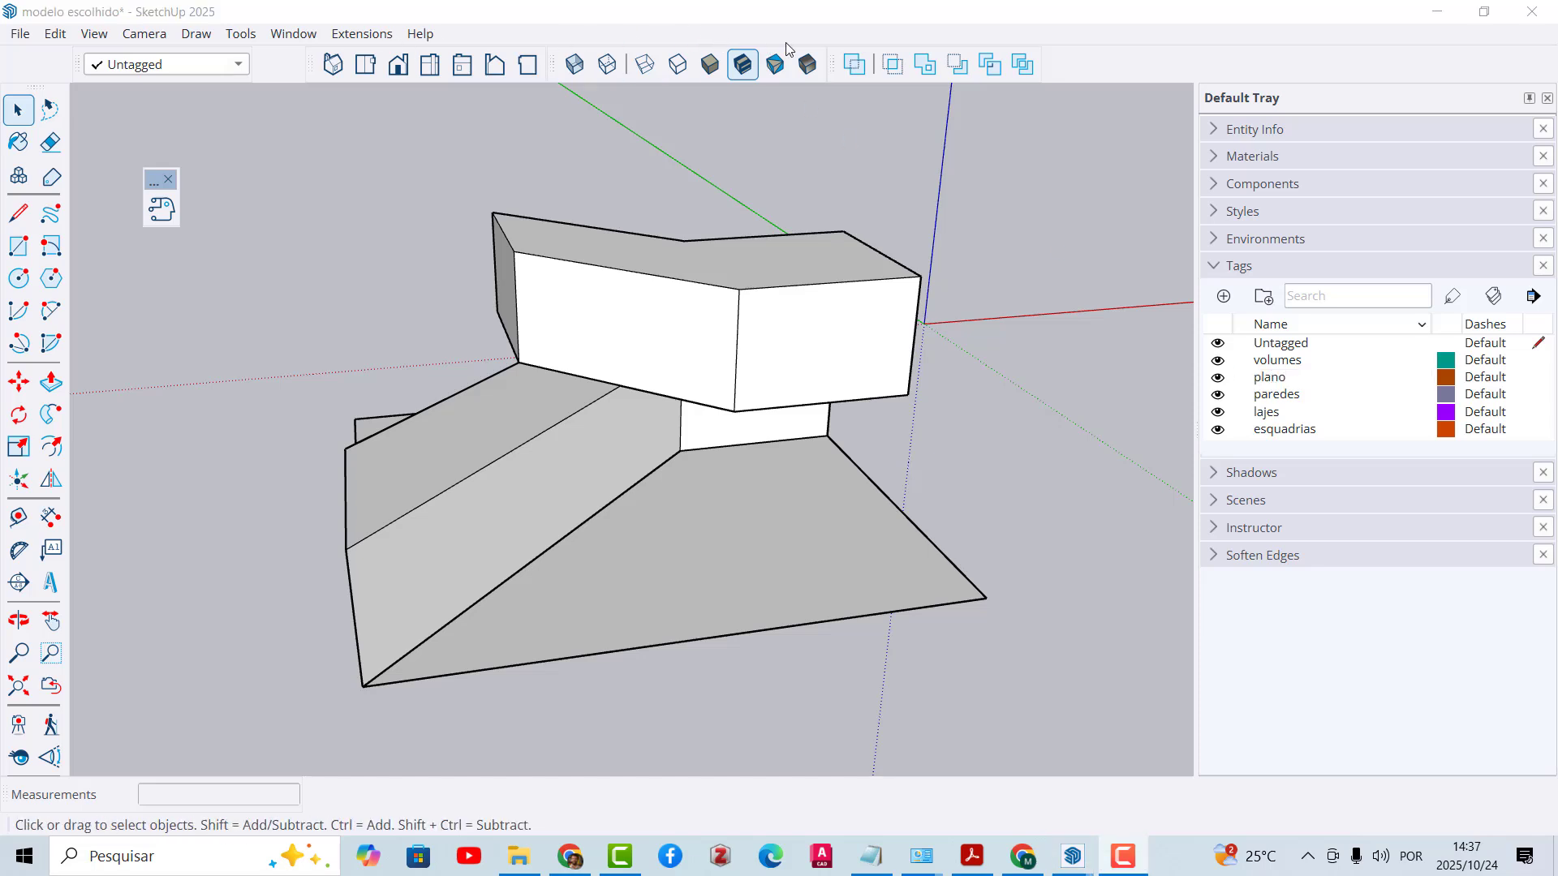
Step: Assign the lower and upper building volumes to the volumes tag, and check it by hiding and showing that tag
middle_drag(664, 422, 540, 463)
click(539, 461)
ctrl+click(551, 332)
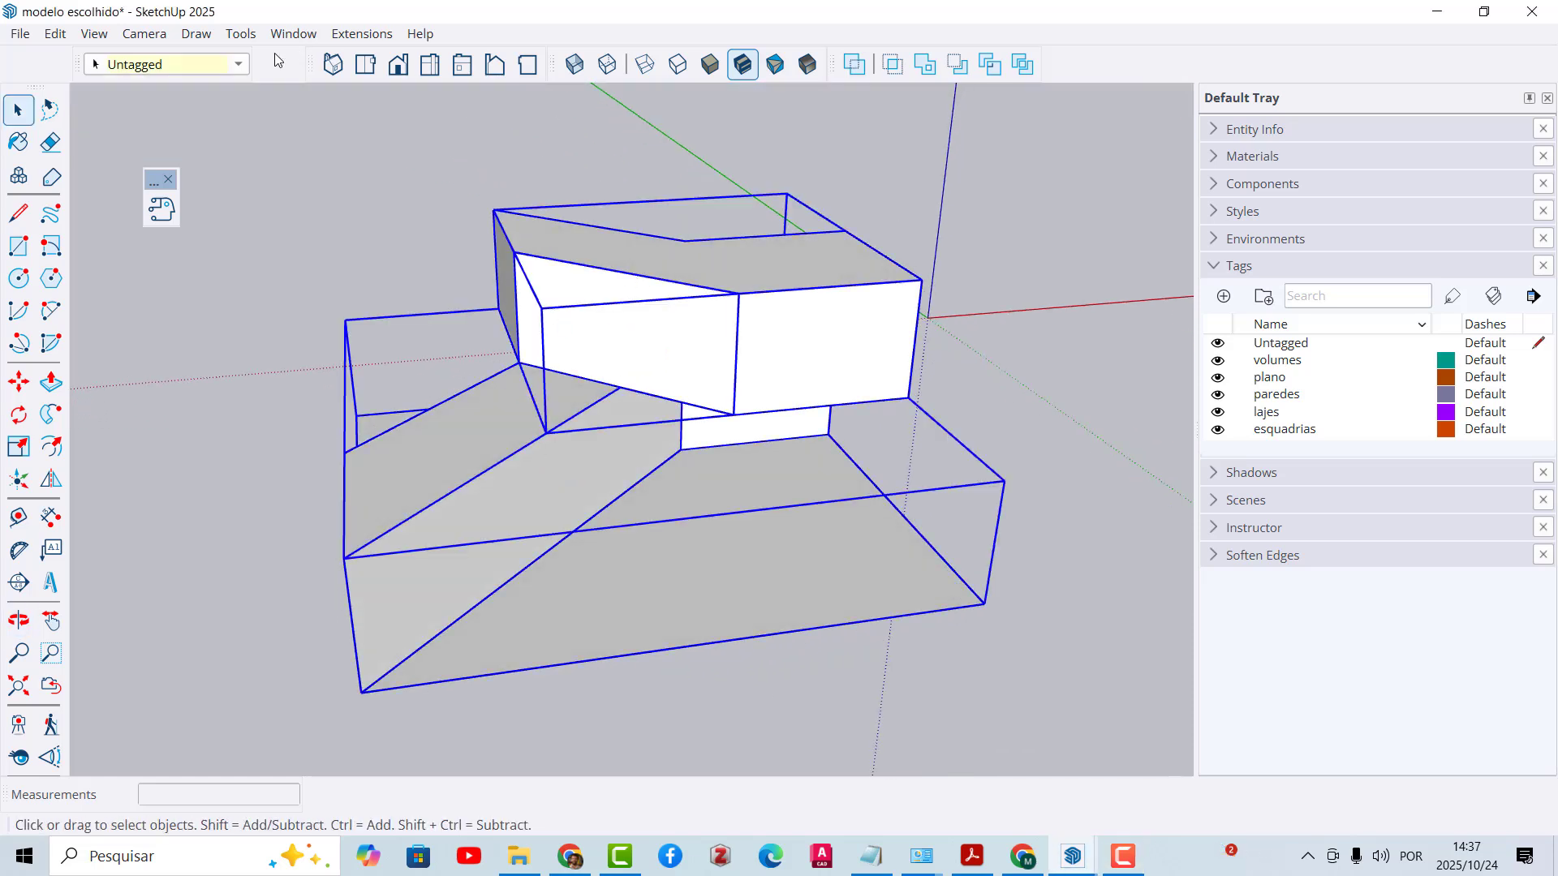
click(238, 64)
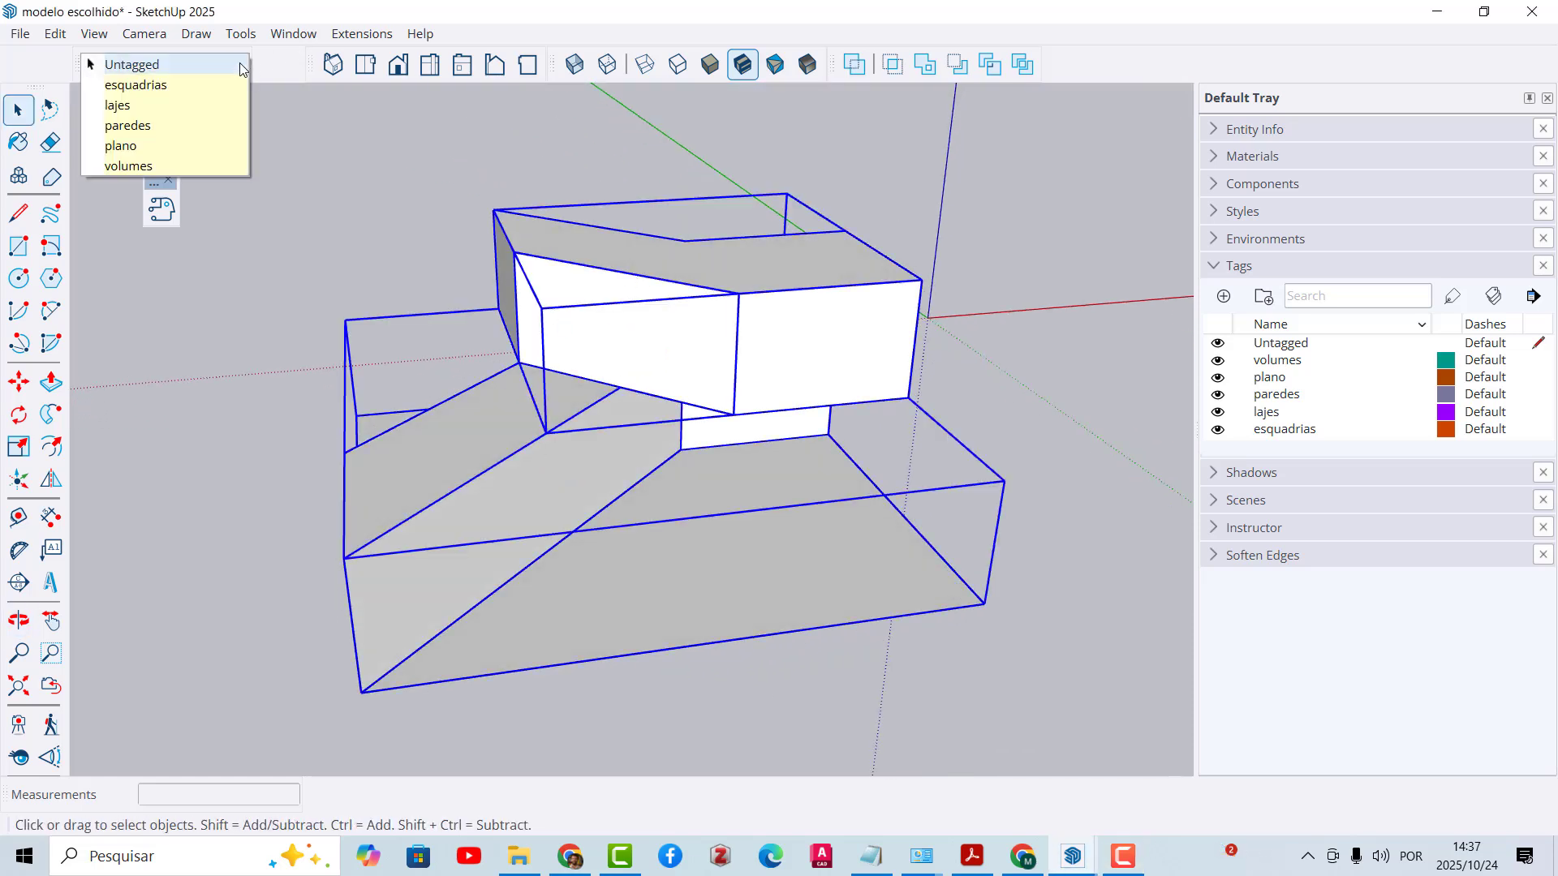
click(125, 167)
click(1217, 361)
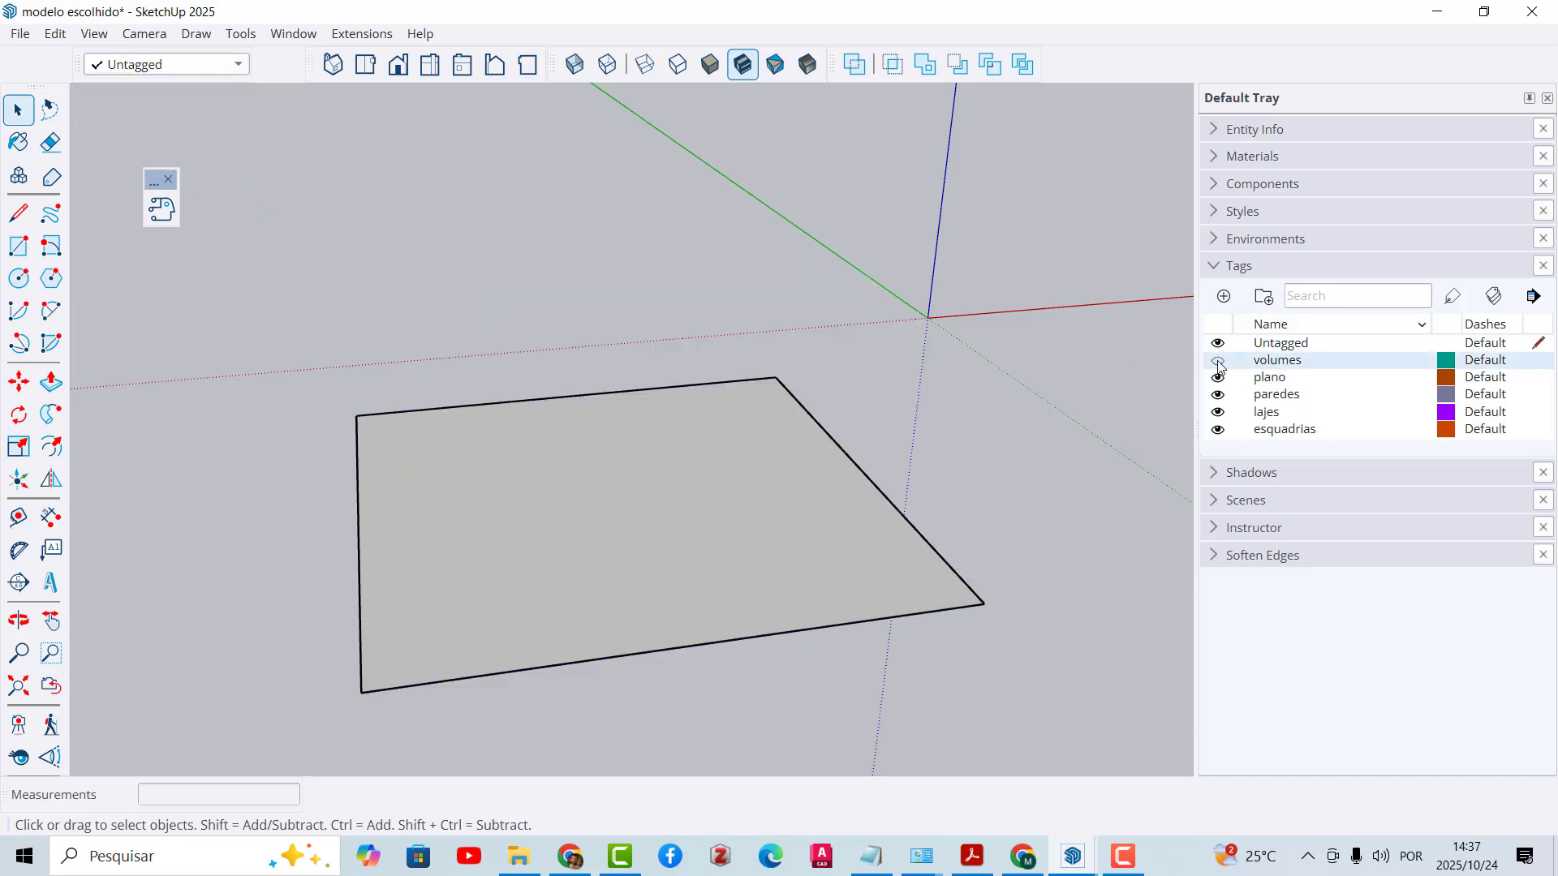
click(1218, 361)
Step: Assign the ground plane to the plano tag, and check it by hiding and showing that tag
click(785, 497)
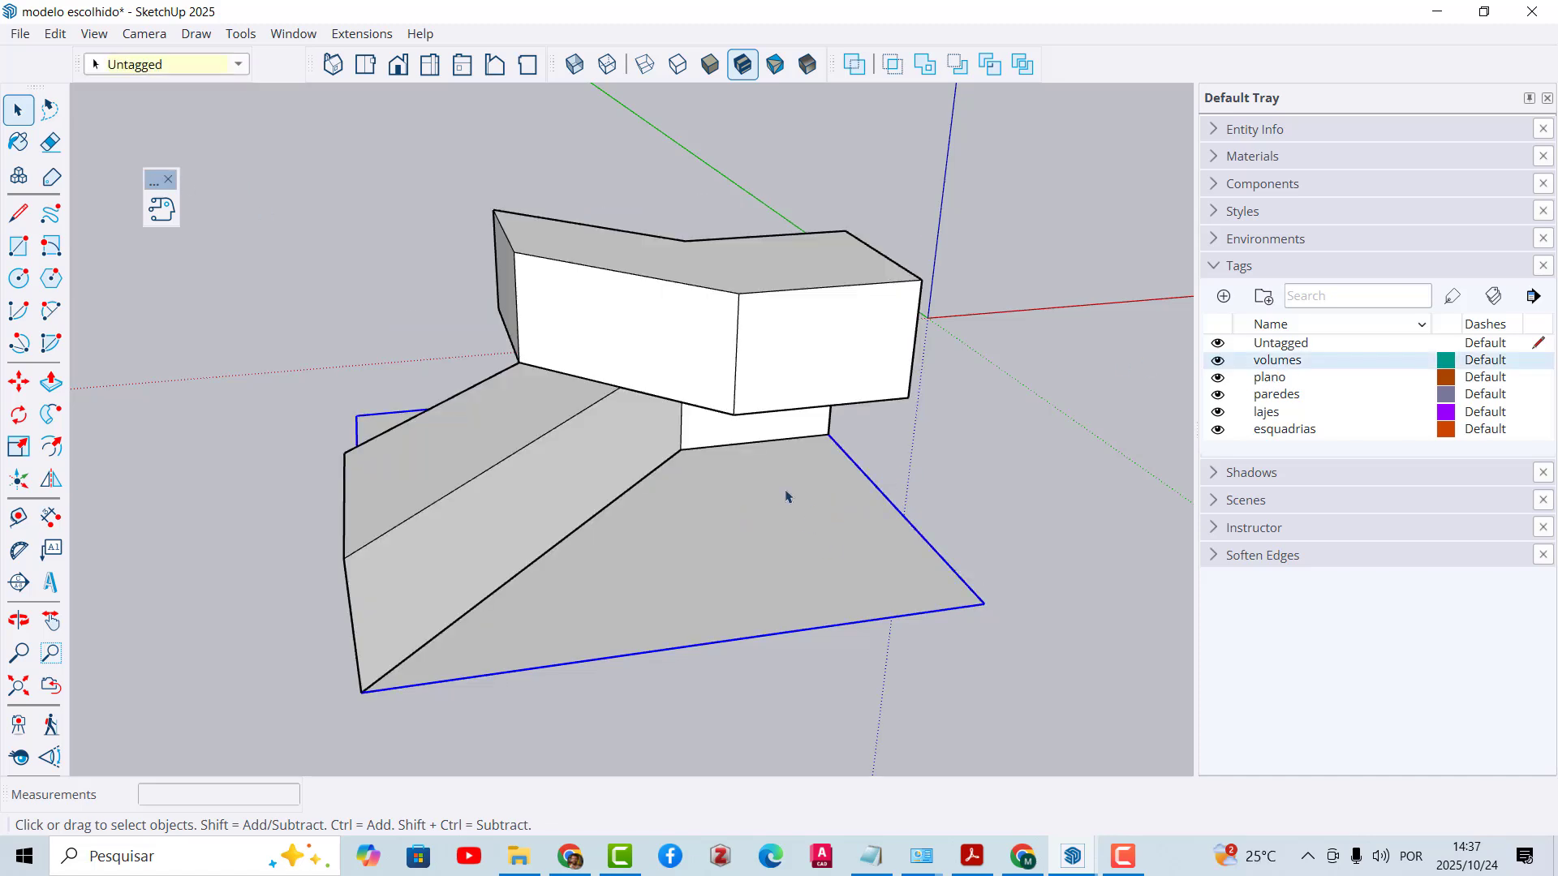
click(236, 62)
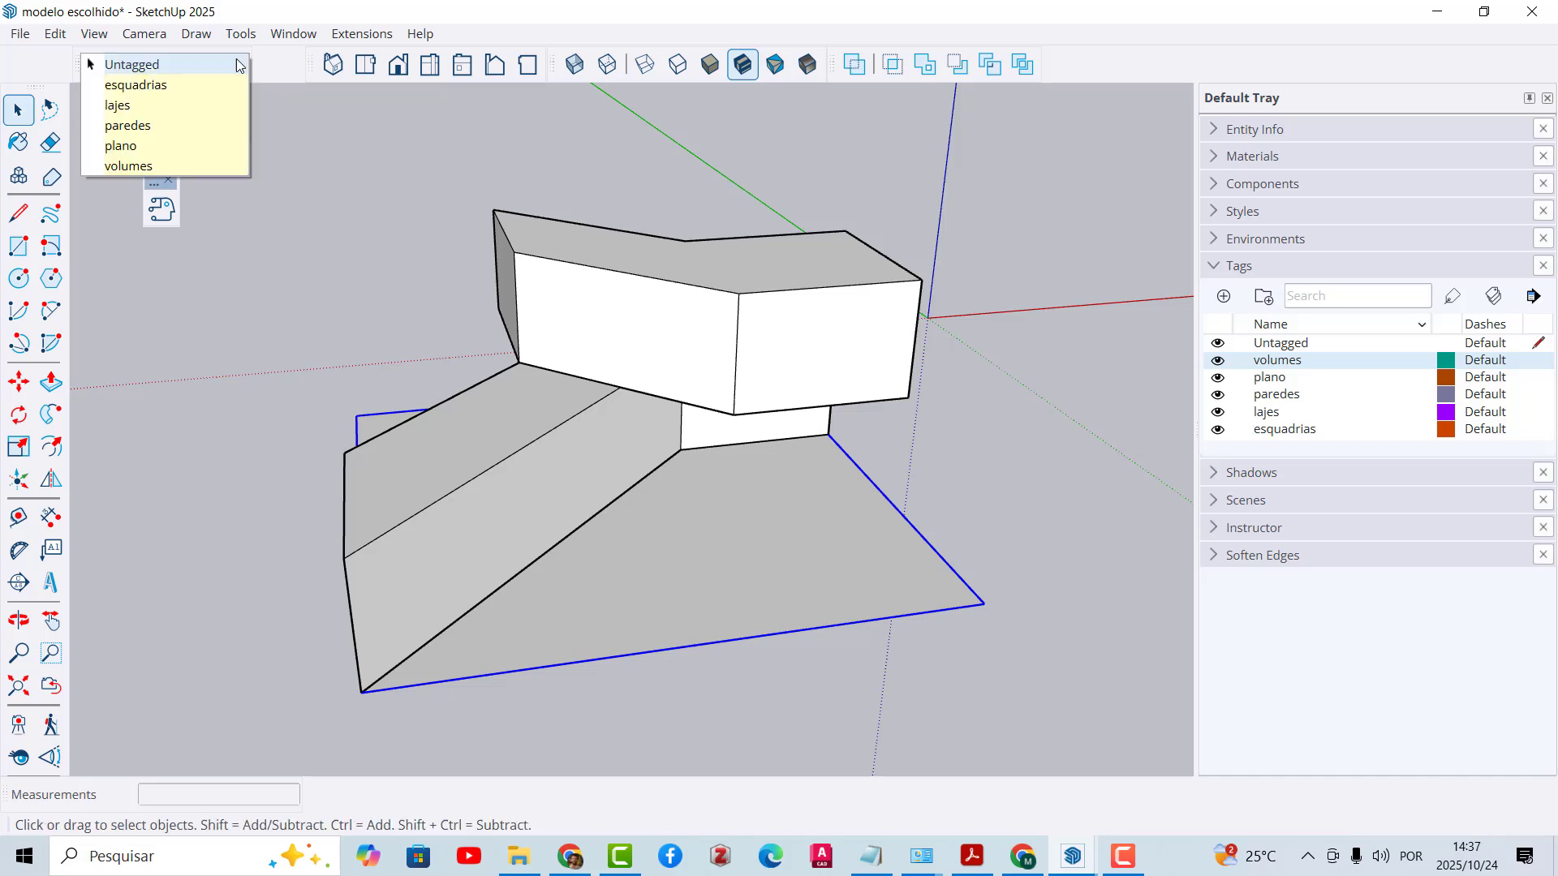
click(153, 144)
click(1225, 379)
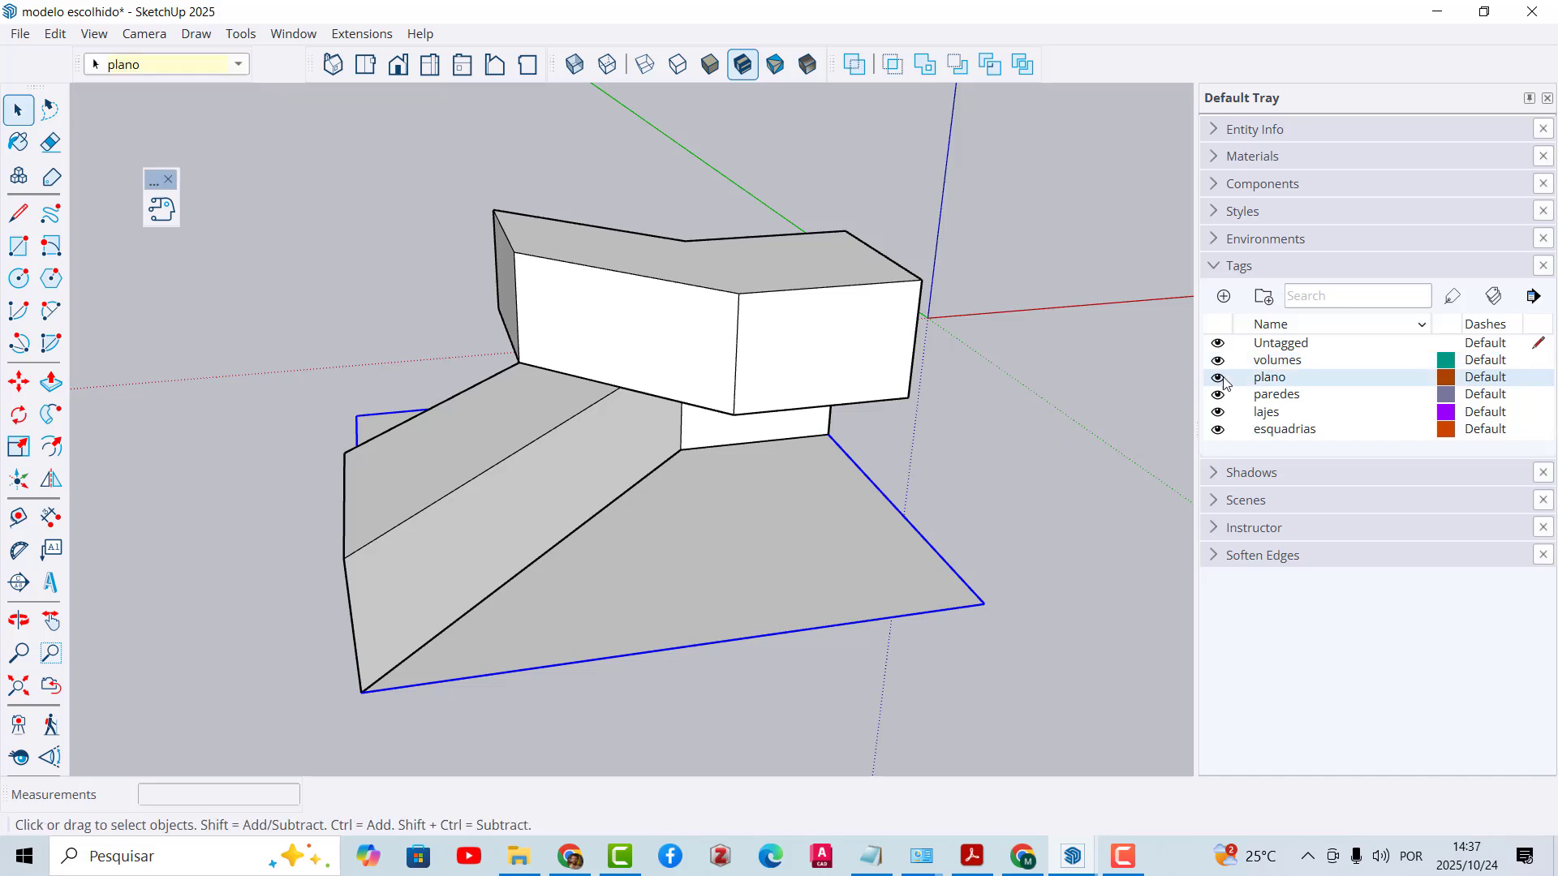
click(1218, 378)
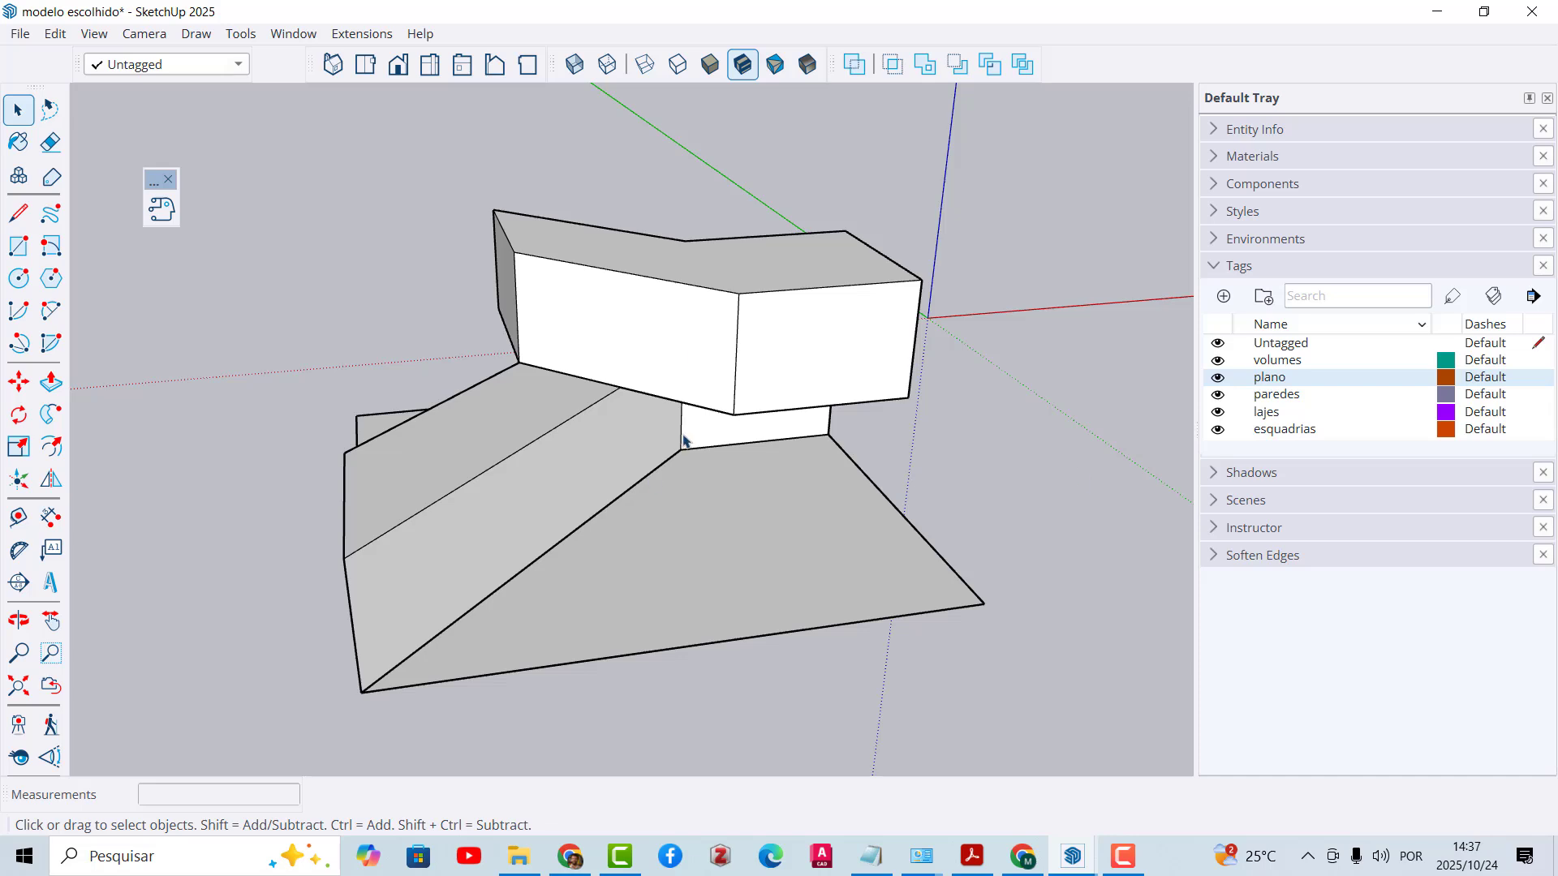
Step: Turn on colour by tag and check the colours of the volumes and the ground plane
mouse_move(684, 440)
middle_down()
mouse_move(684, 390)
mouse_move(689, 460)
middle_up()
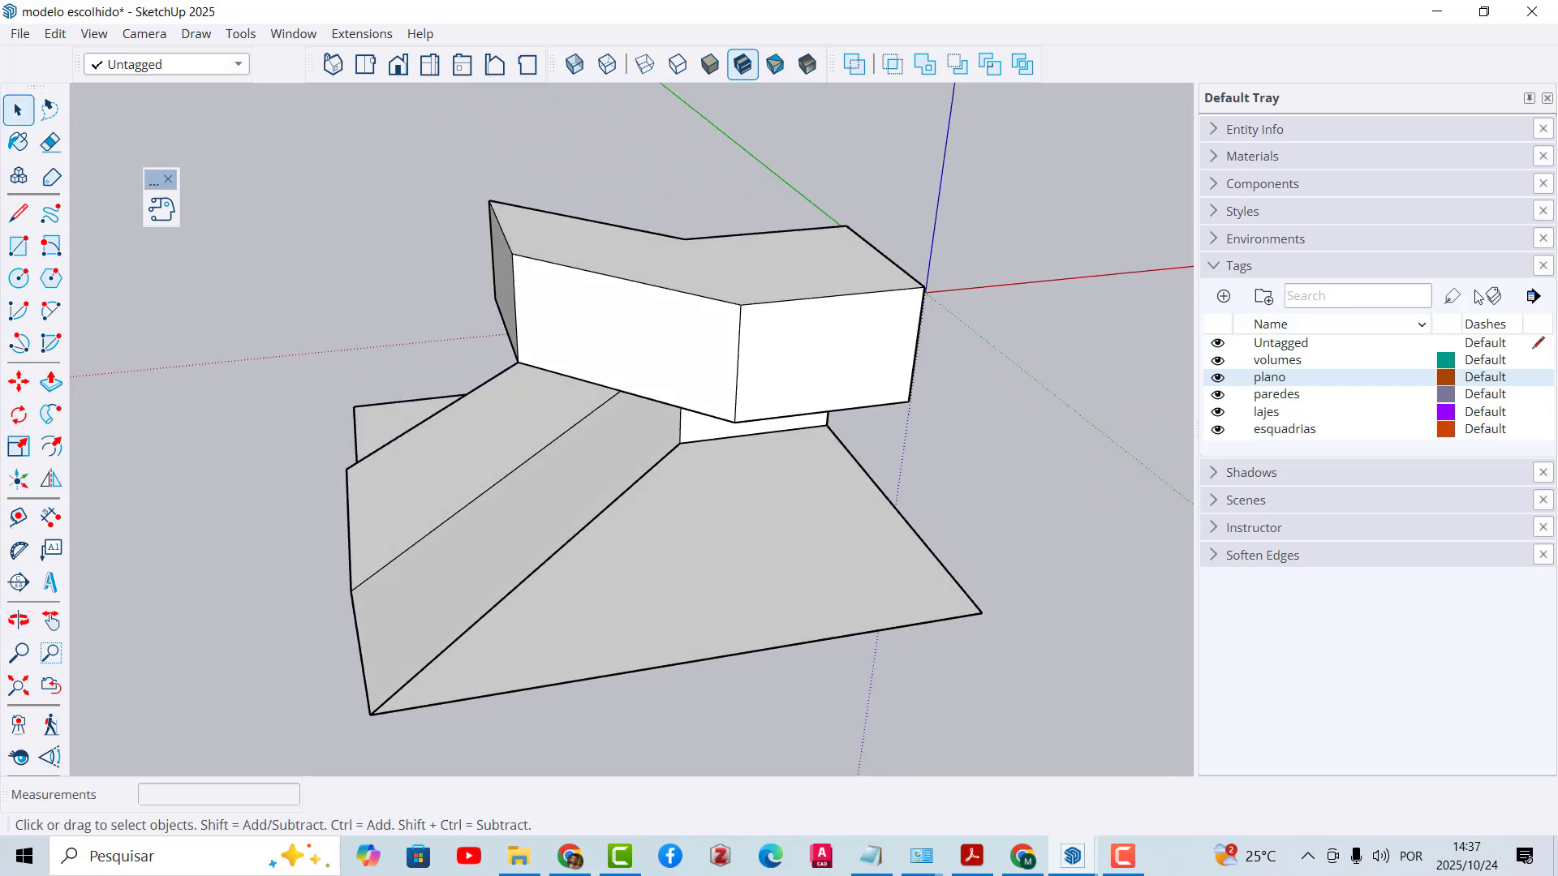
click(1497, 298)
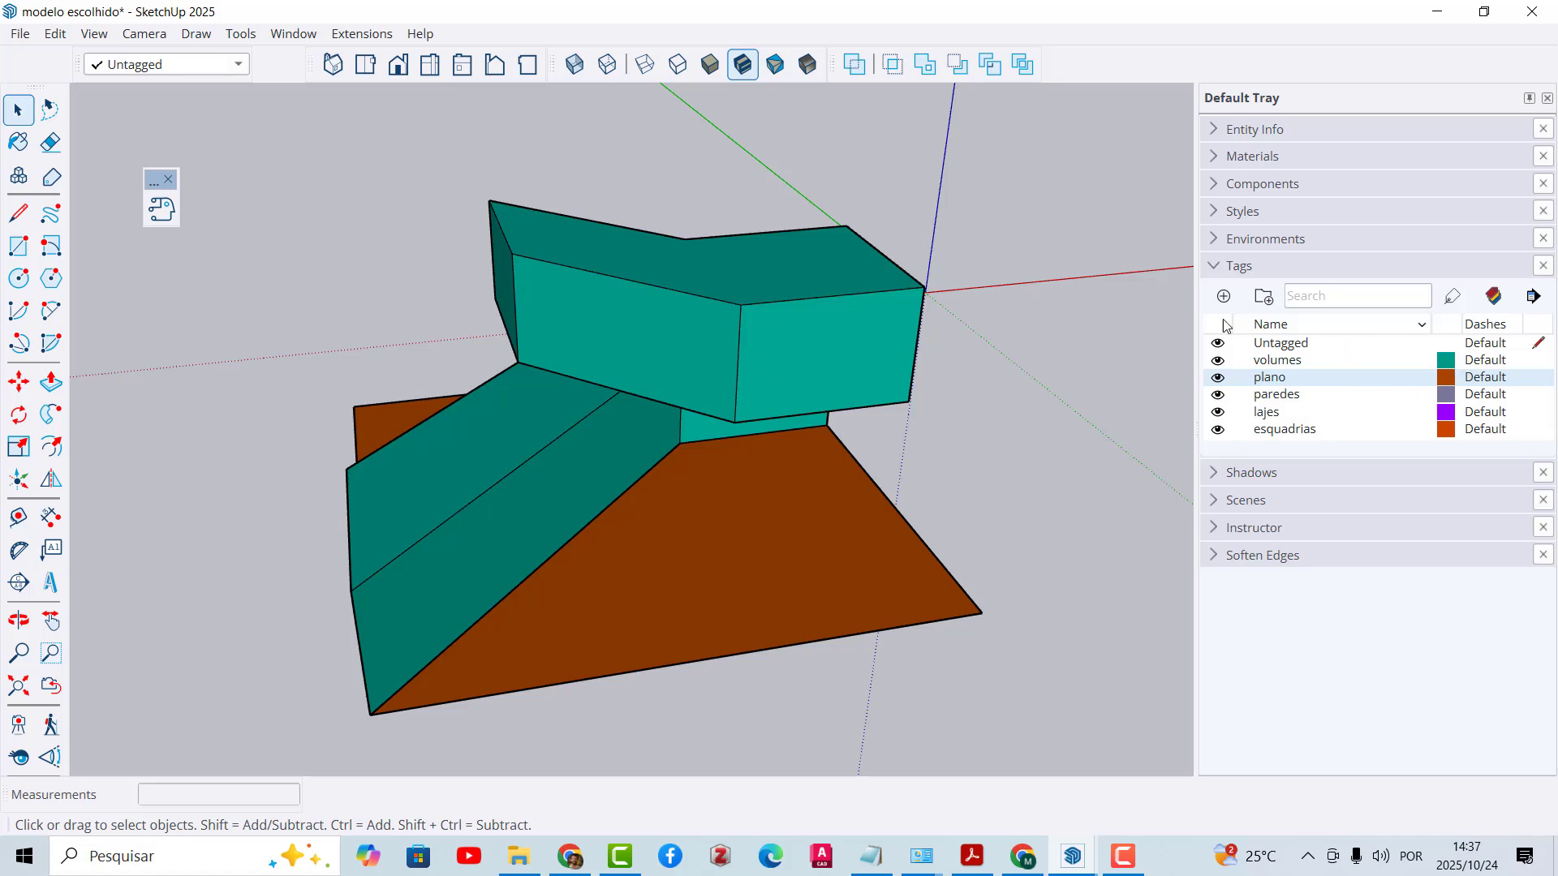
middle_drag(685, 380, 618, 319)
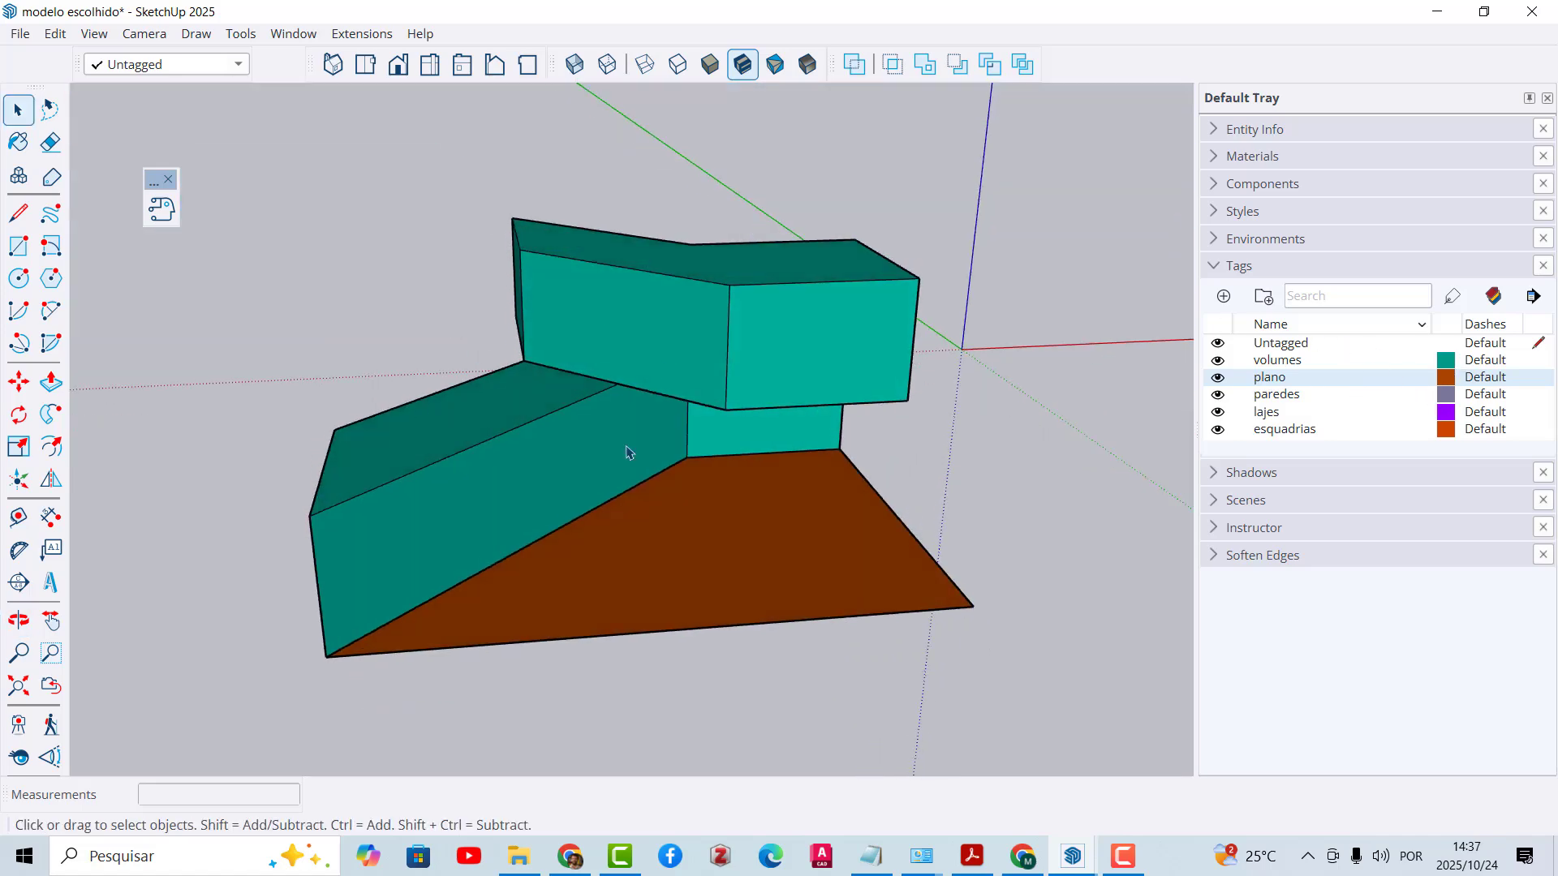
middle_drag(629, 446, 567, 445)
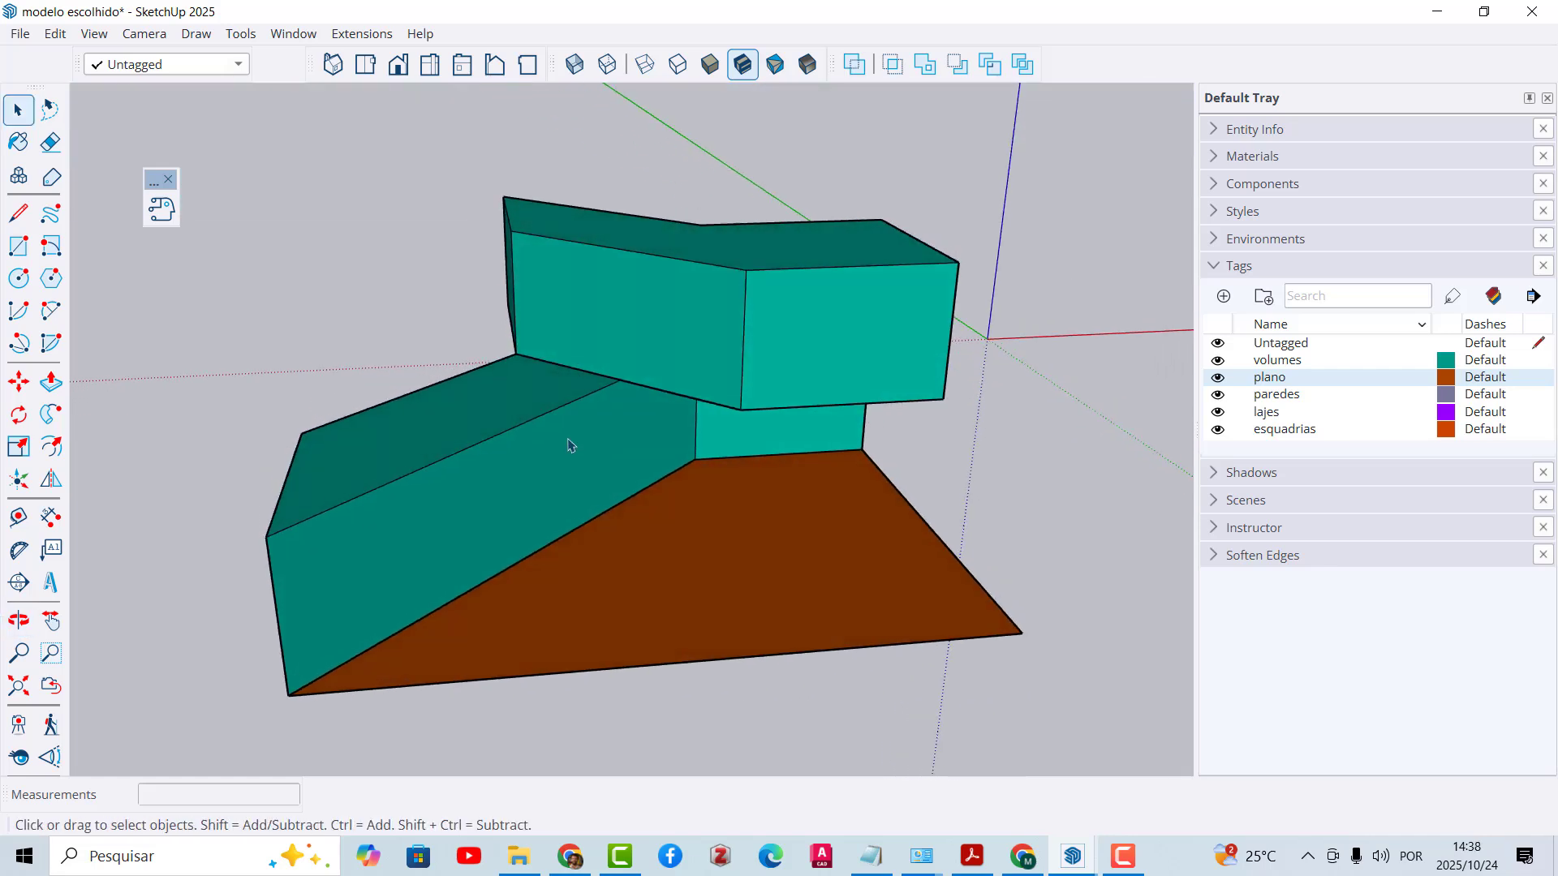
Step: Select both building volumes together with the ground plane and lock them
click(588, 315)
shift+click(619, 281)
shift+click(811, 575)
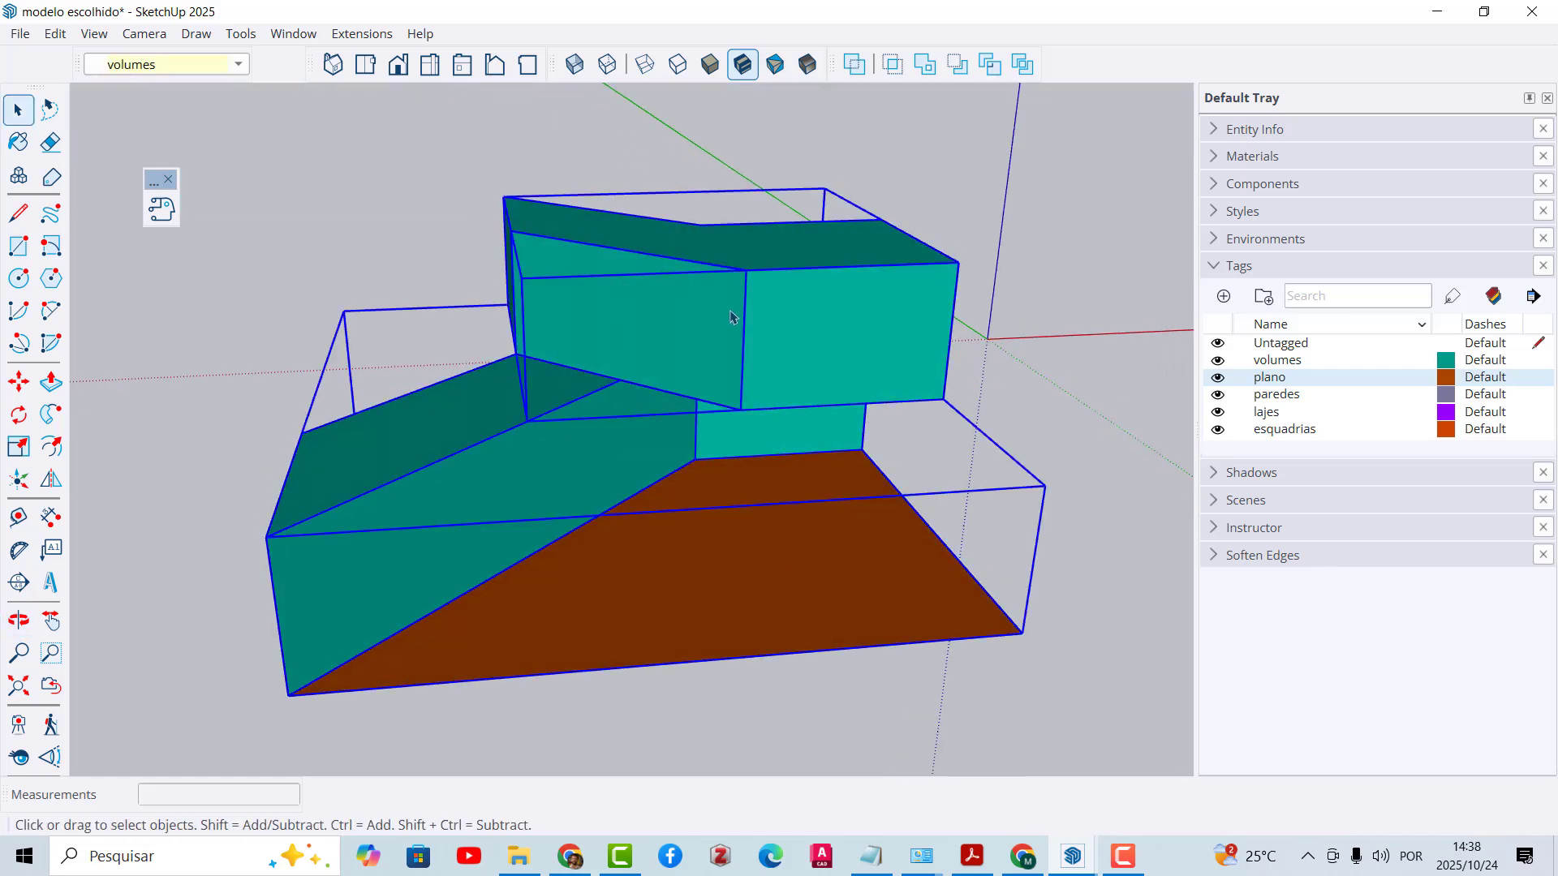
drag(1039, 241, 532, 660)
right_click(705, 259)
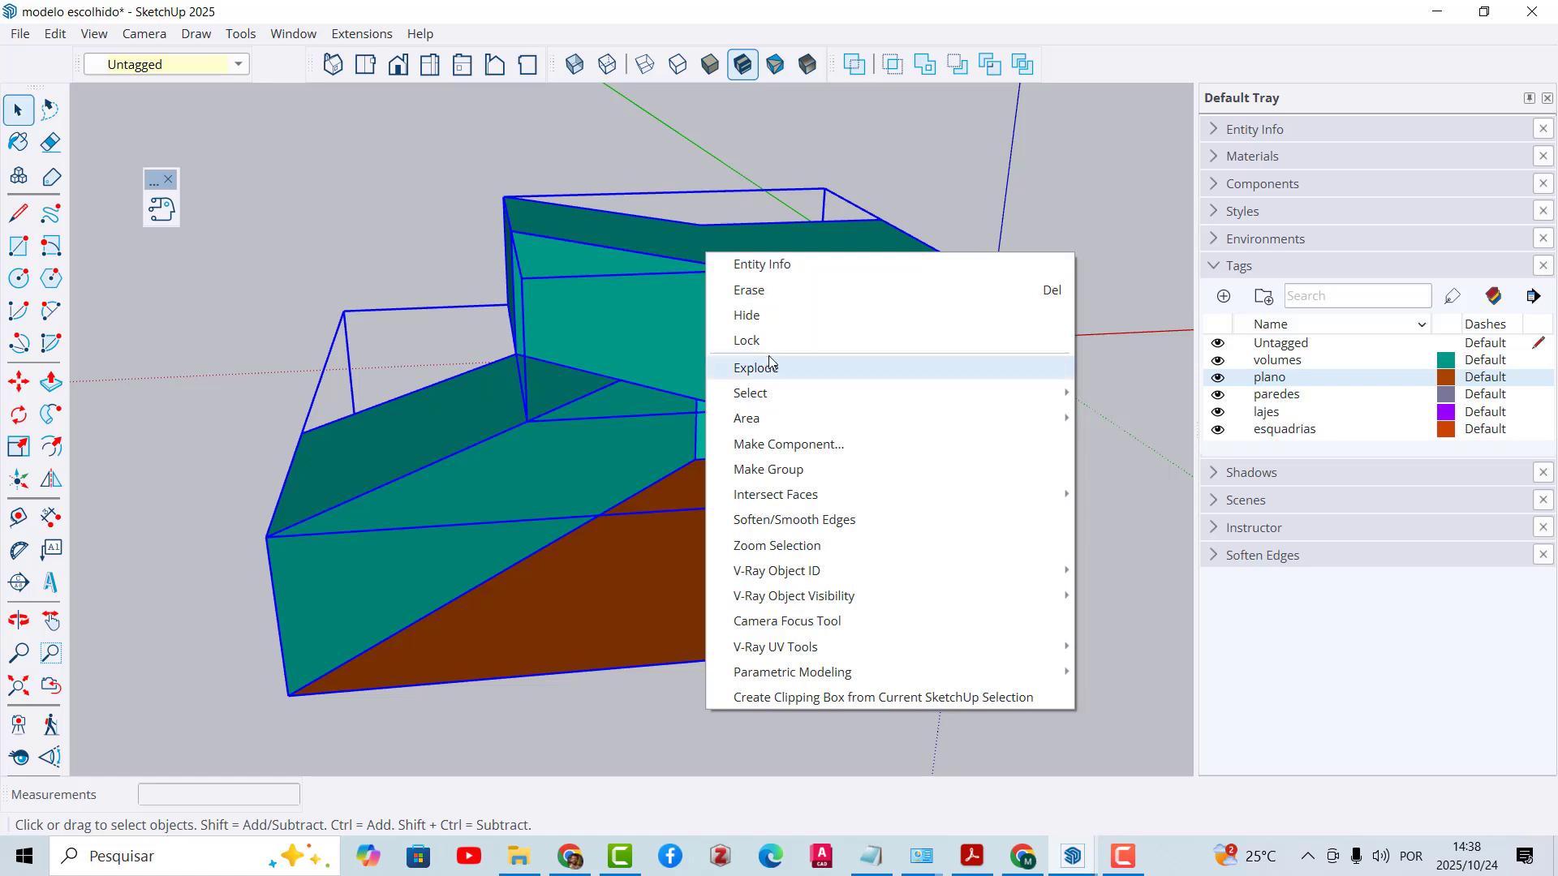
click(746, 340)
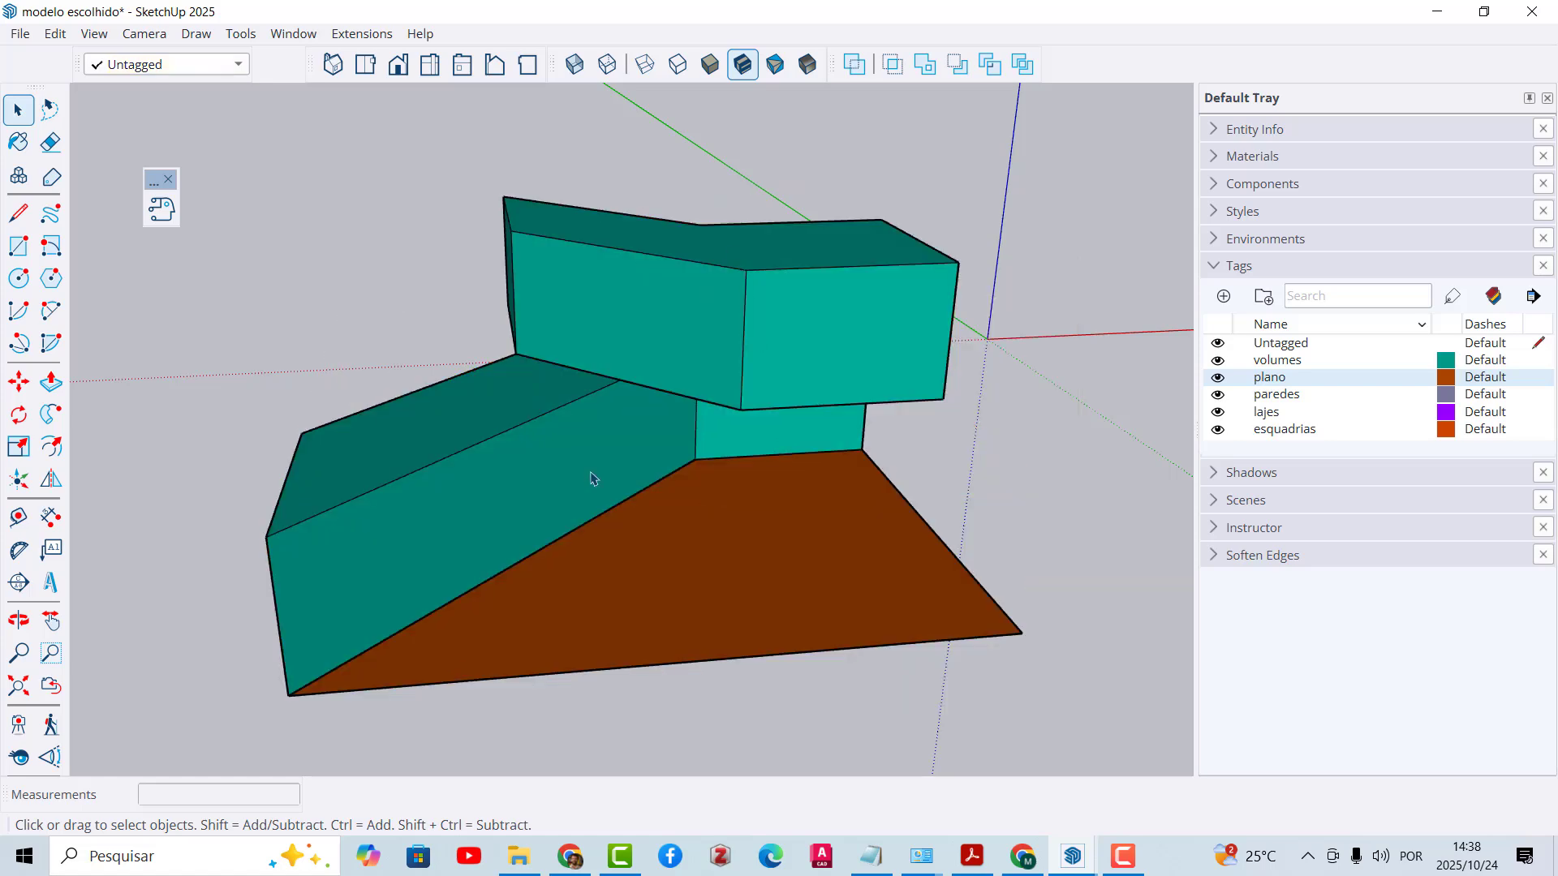
Step: Examine the massing from several angles, focusing on how the lower volume meets the ground plane
middle_drag(591, 479, 559, 383)
middle_drag(672, 302, 512, 528)
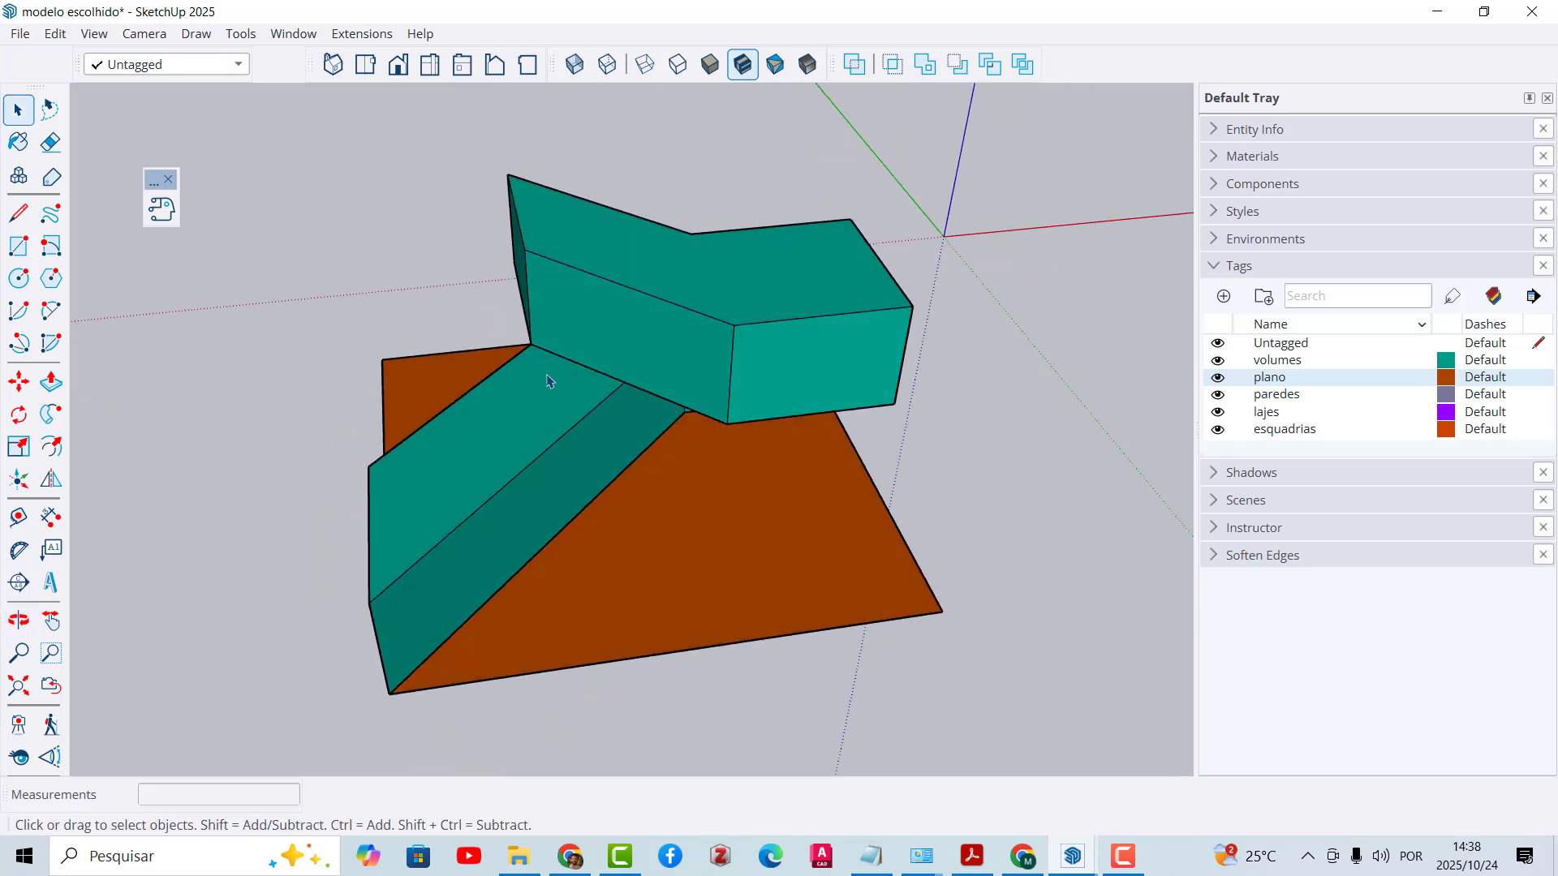
middle_drag(568, 404, 710, 468)
scroll(668, 418, up, 1)
scroll(656, 469, up, 1)
scroll(459, 486, down, 2)
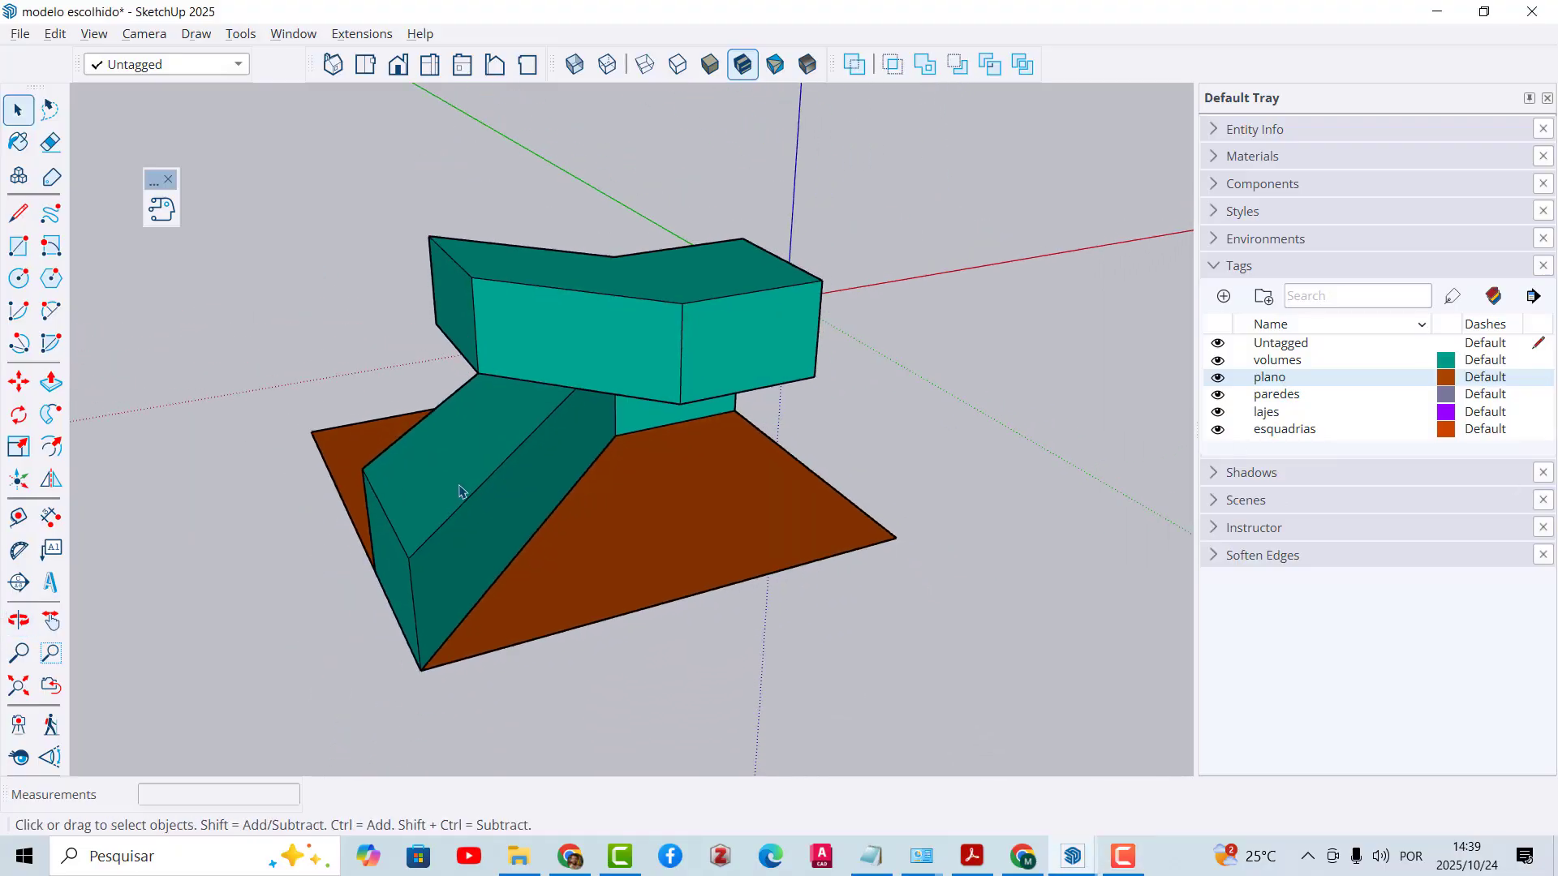
scroll(524, 445, up, 2)
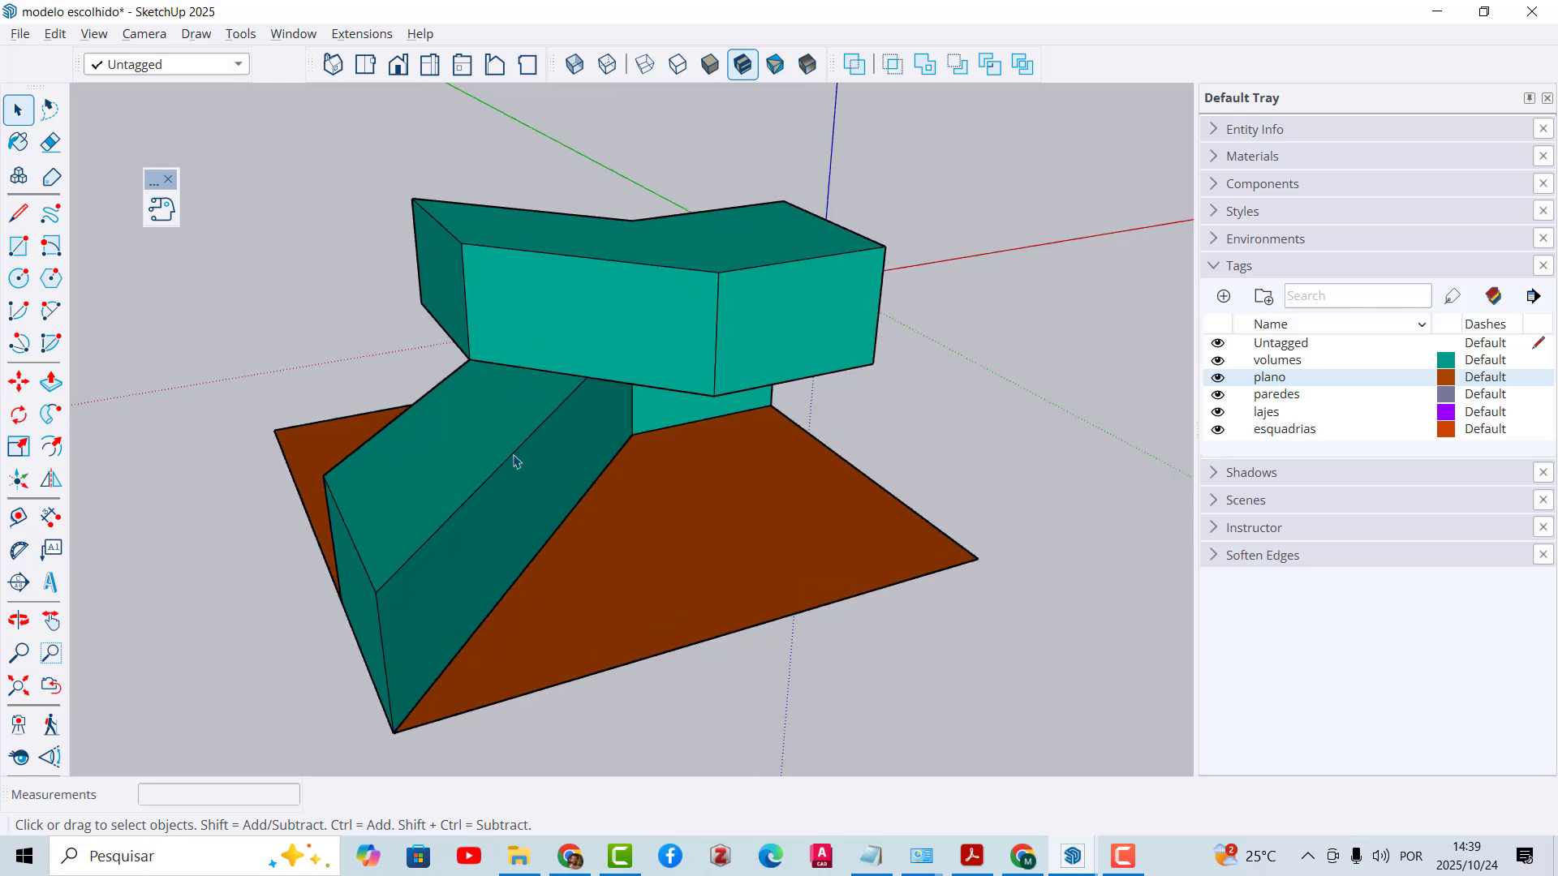
mouse_move(422, 454)
middle_down()
mouse_move(413, 466)
mouse_move(400, 445)
middle_up()
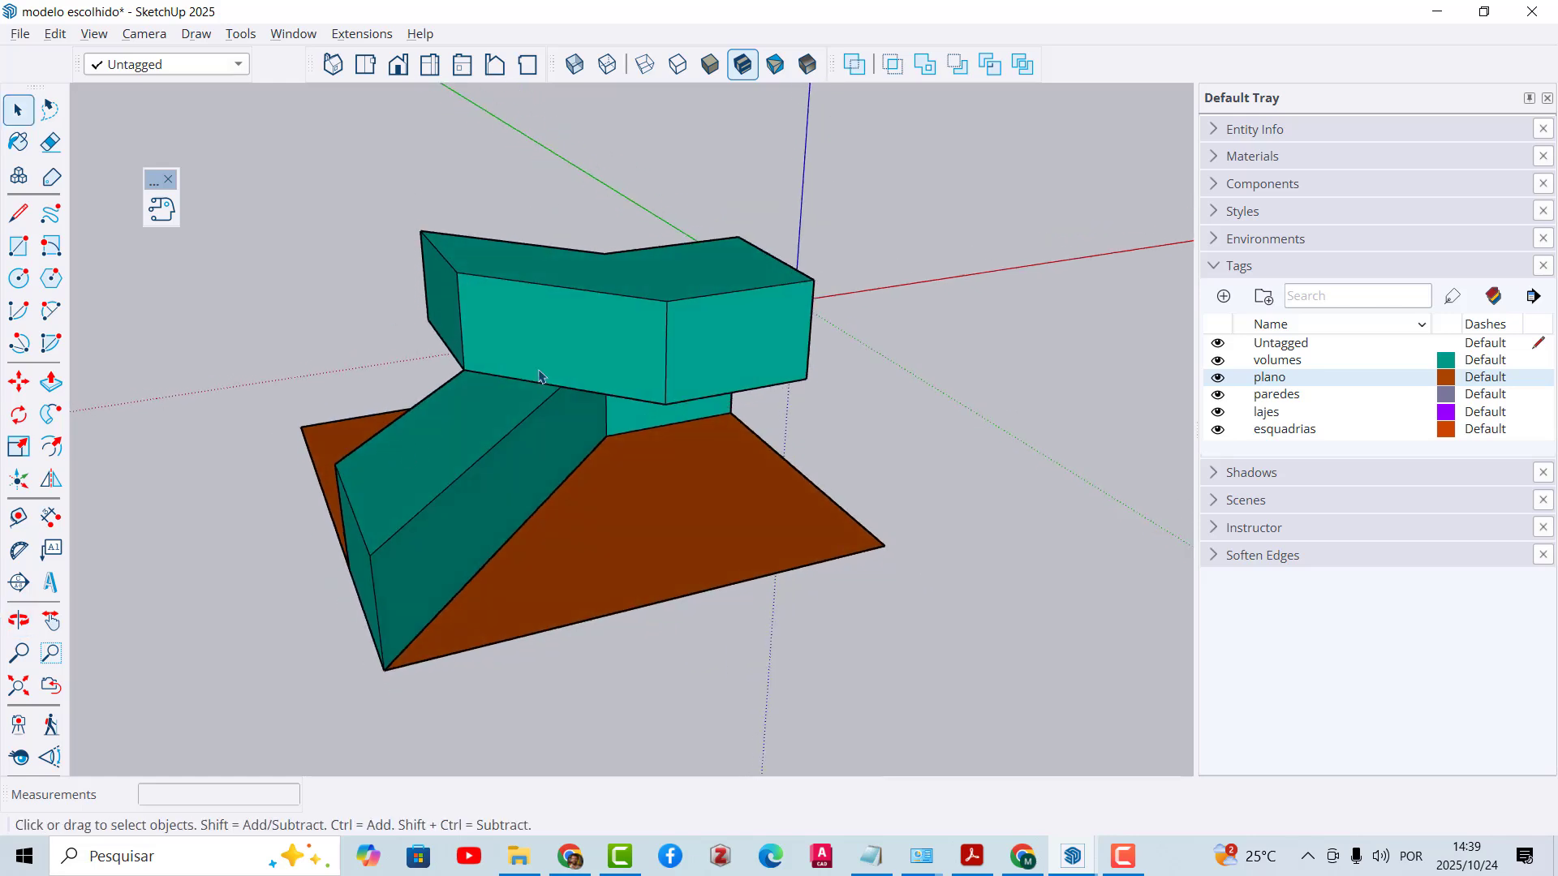
scroll(542, 426, up, 1)
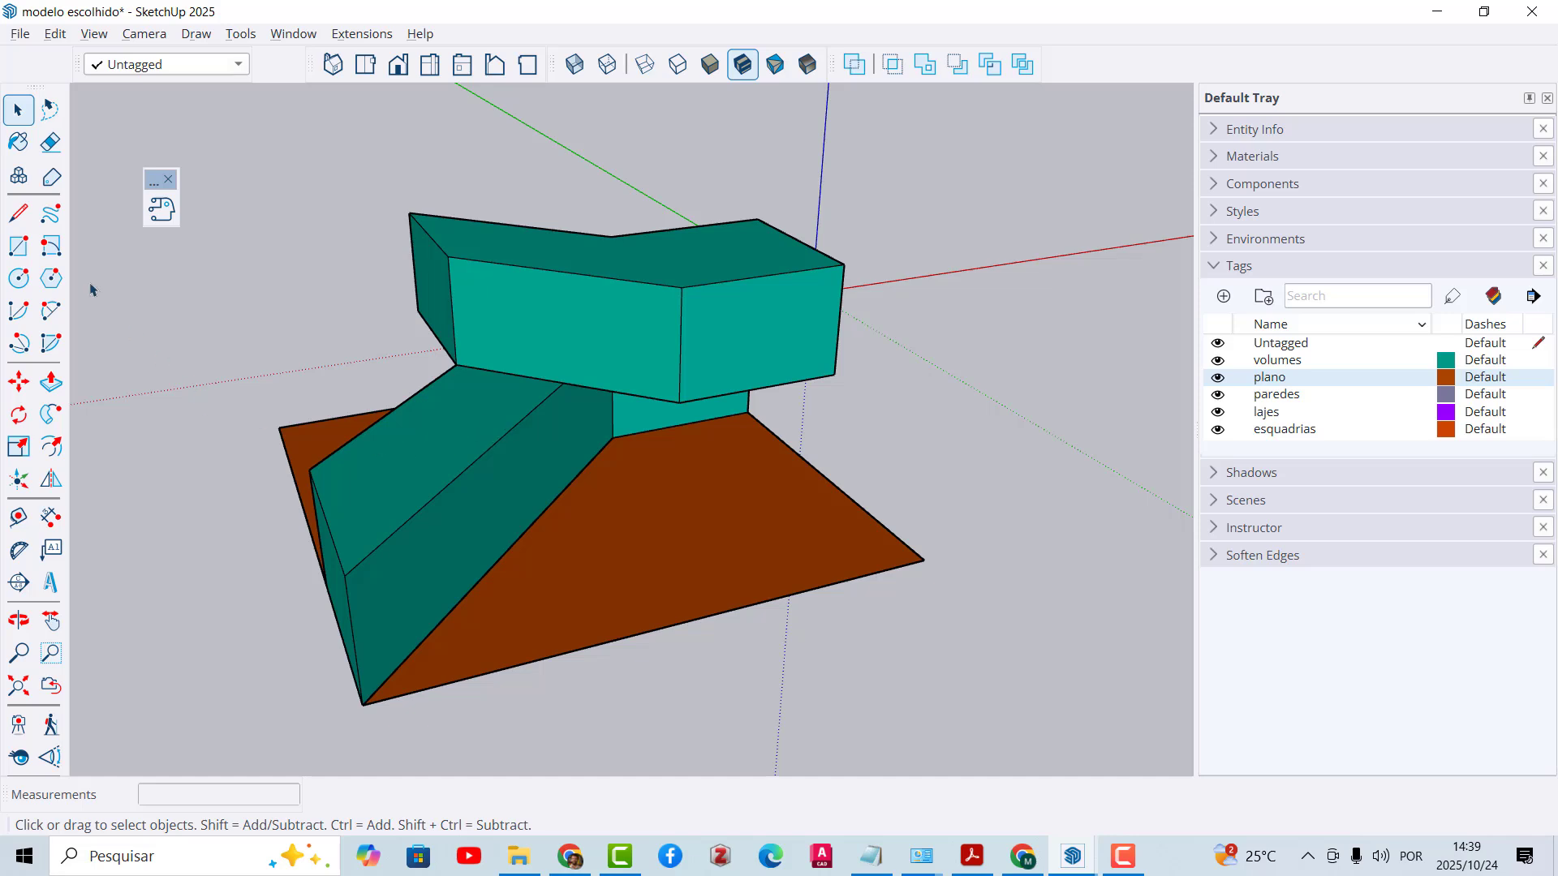
Step: Turn on X-ray face transparency so the lower volume's base corners can be reached for line drawing
click(18, 213)
scroll(417, 483, down, 1)
scroll(420, 490, up, 2)
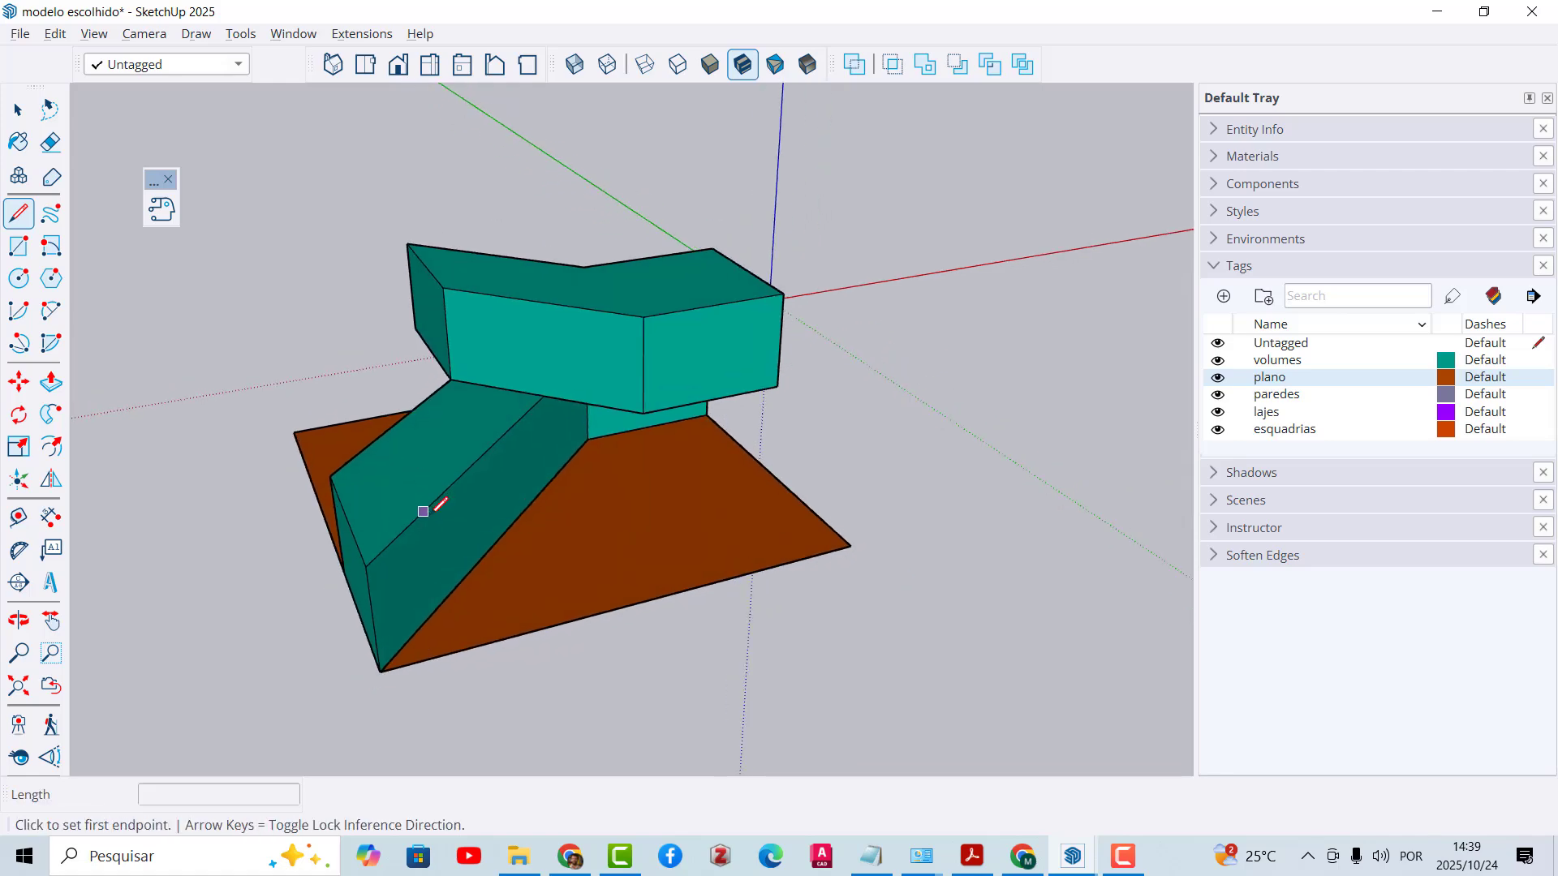
middle_drag(635, 348, 486, 312)
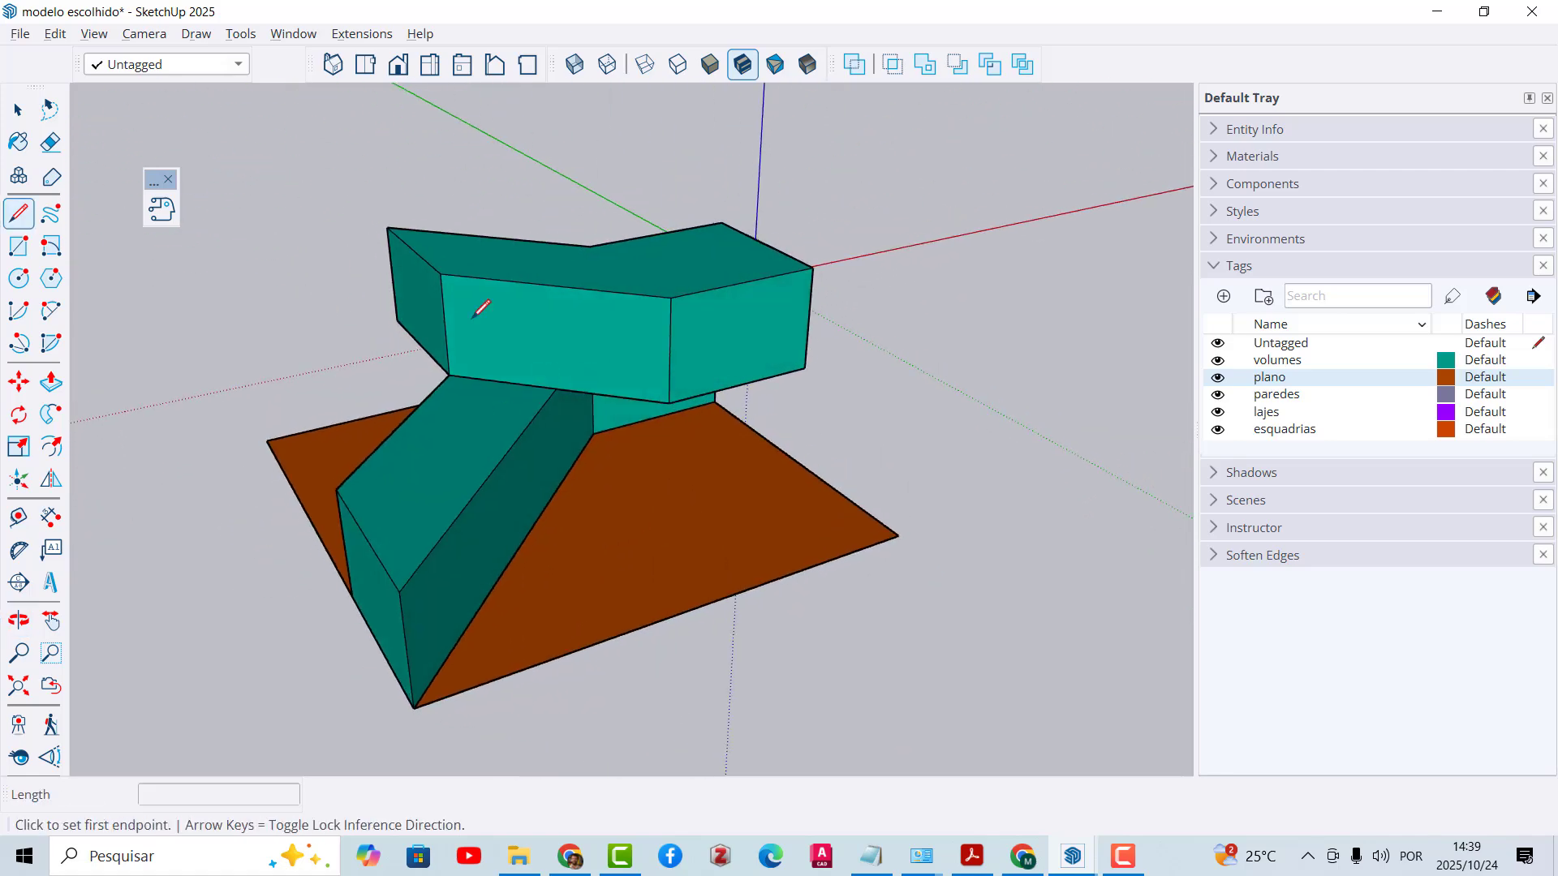
click(574, 70)
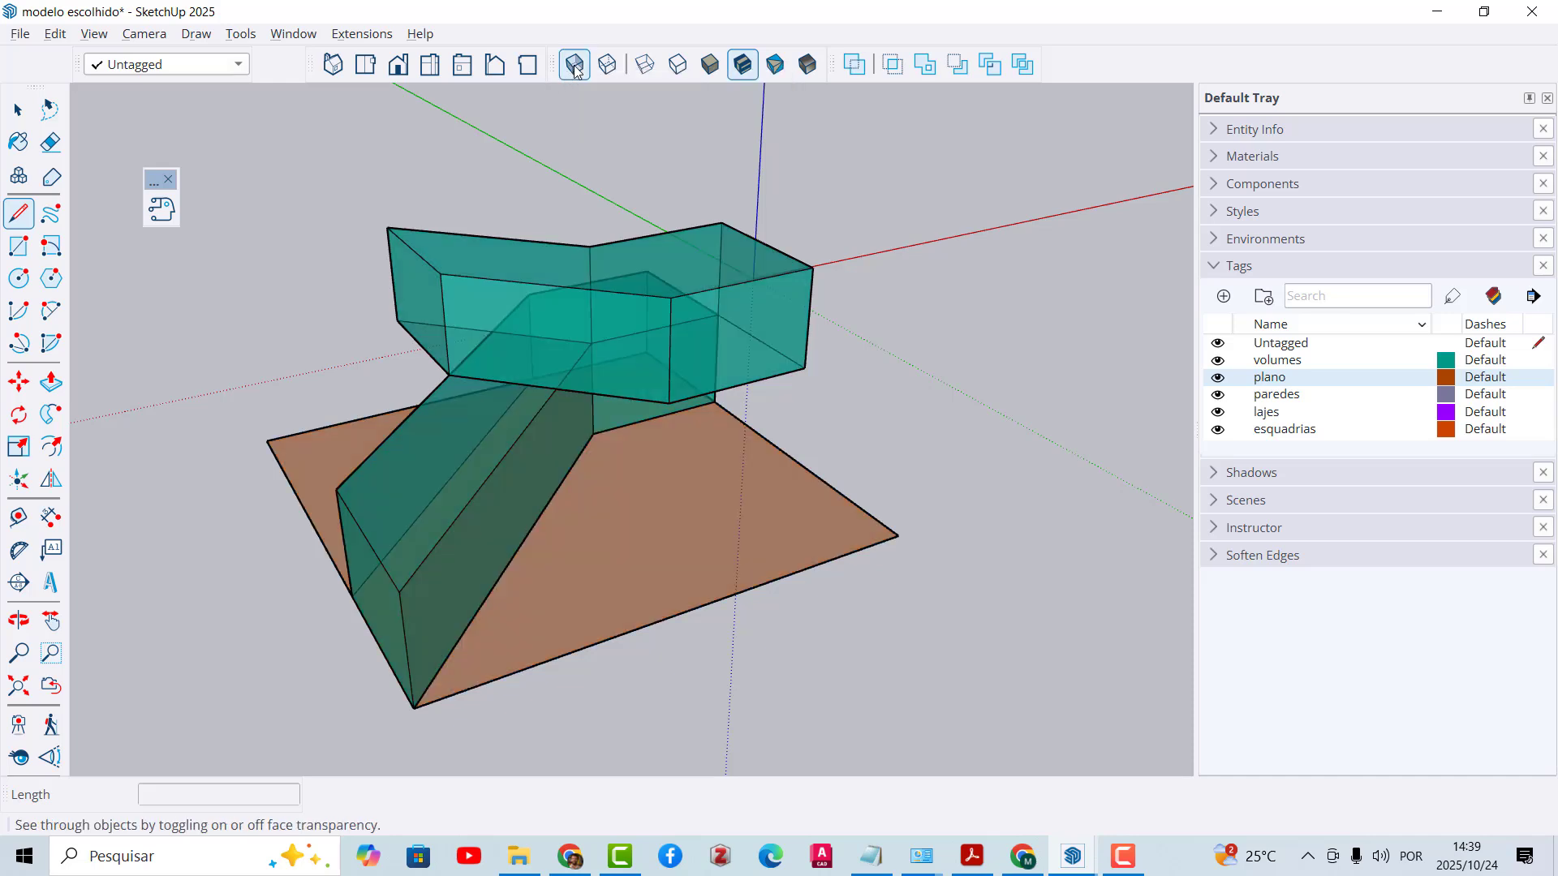
mouse_move(476, 455)
middle_down()
mouse_move(411, 477)
mouse_move(393, 318)
mouse_move(695, 306)
mouse_move(660, 476)
mouse_move(435, 425)
mouse_move(477, 290)
mouse_move(452, 431)
mouse_move(469, 444)
middle_up()
Step: Trace the lower volume's footprint on the ground plane with lines from corner to corner, closing it into a face
key(l)
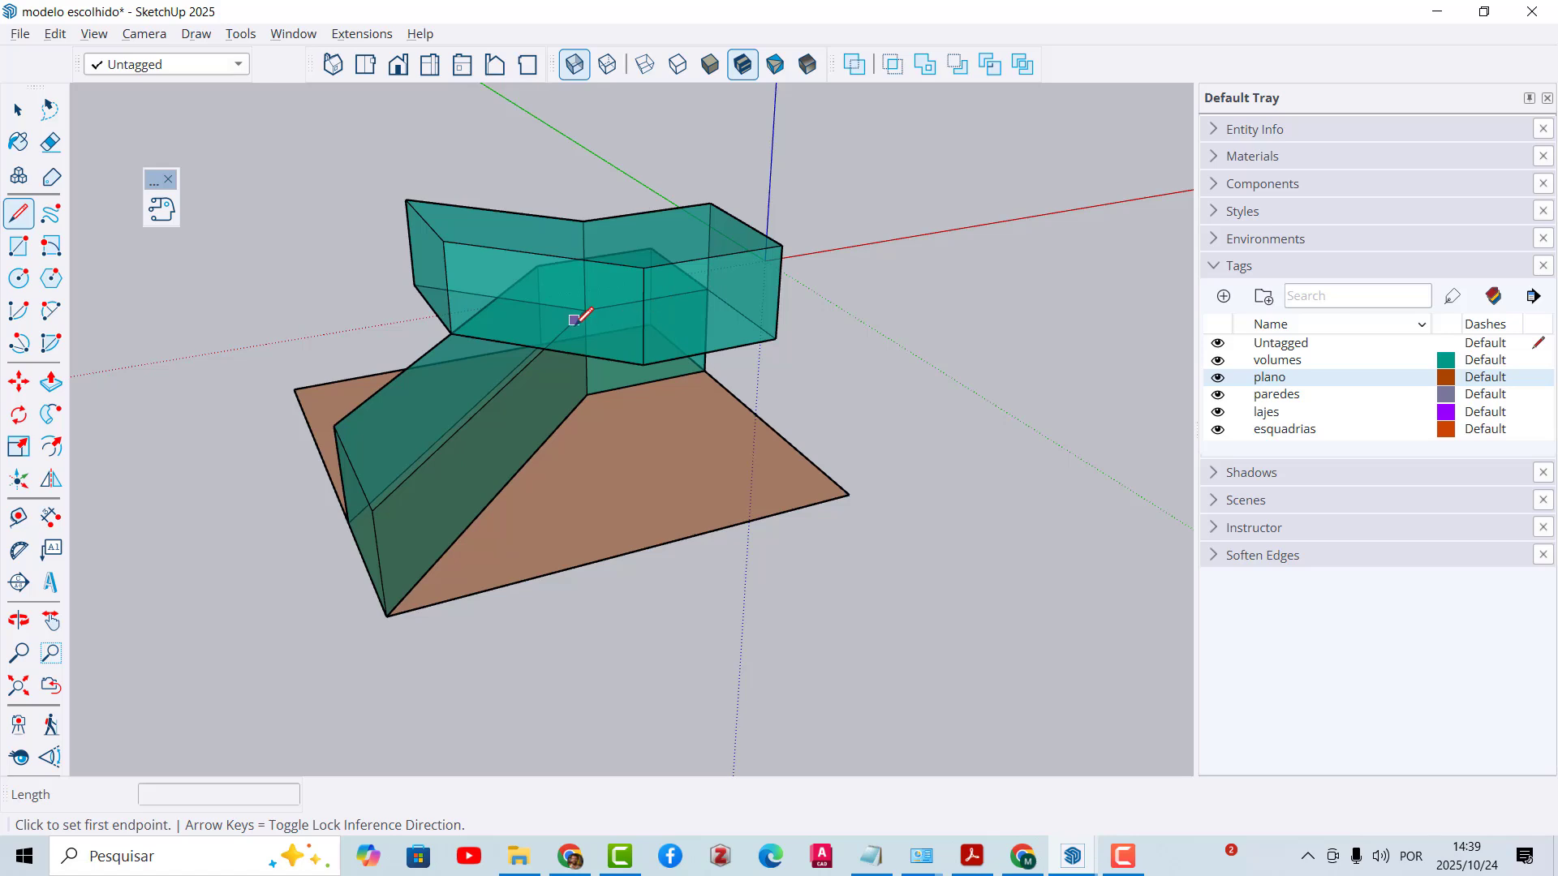
mouse_move(517, 411)
middle_down()
mouse_move(517, 368)
mouse_move(519, 400)
mouse_move(503, 397)
middle_up()
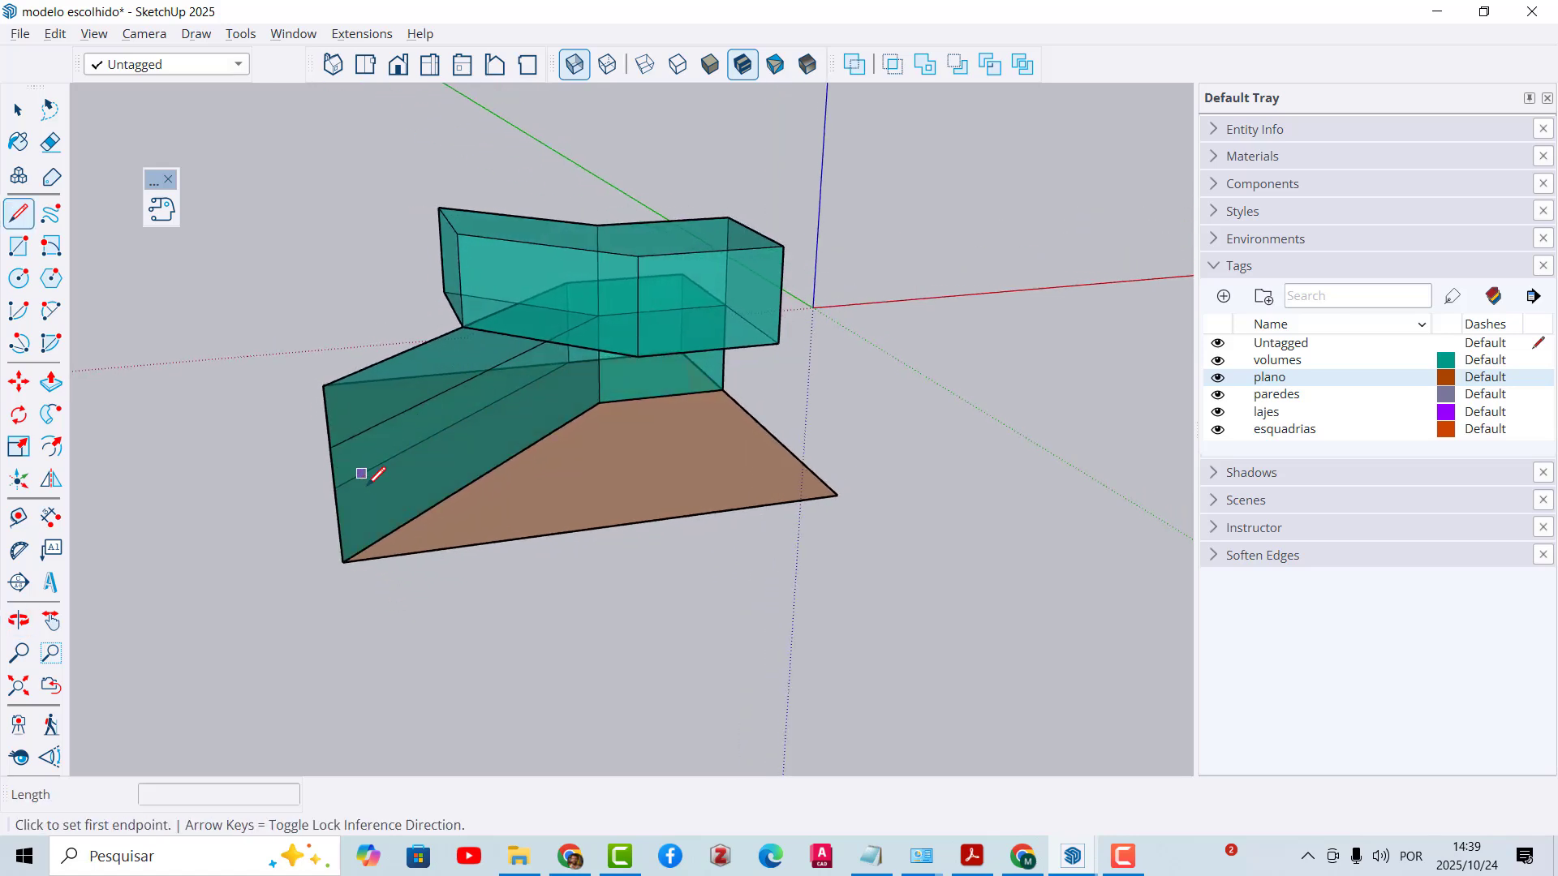
click(361, 521)
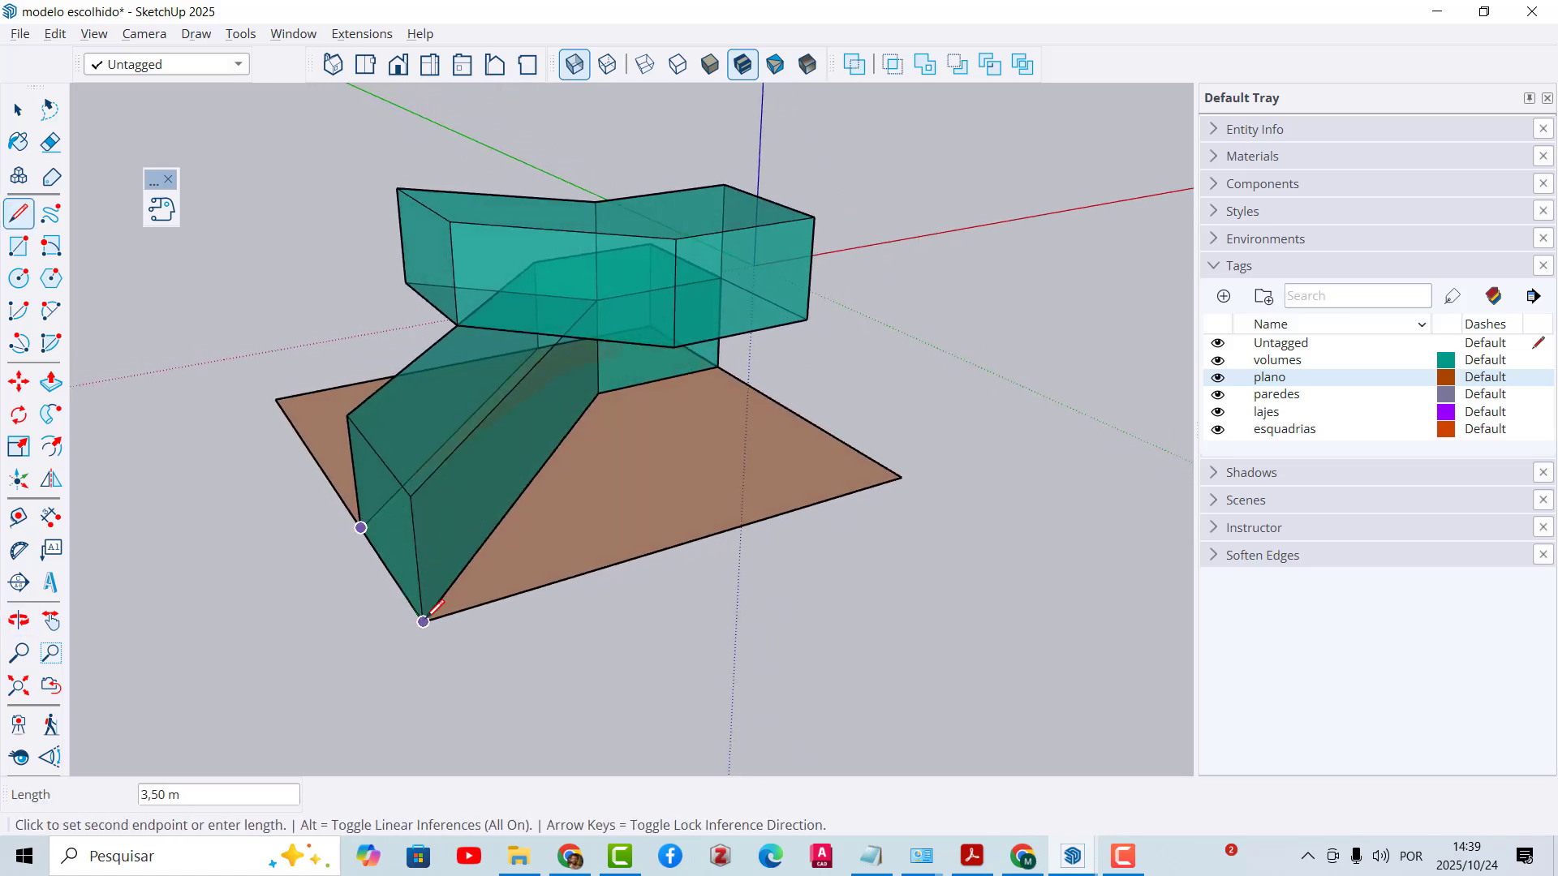
click(598, 393)
middle_drag(727, 358, 636, 446)
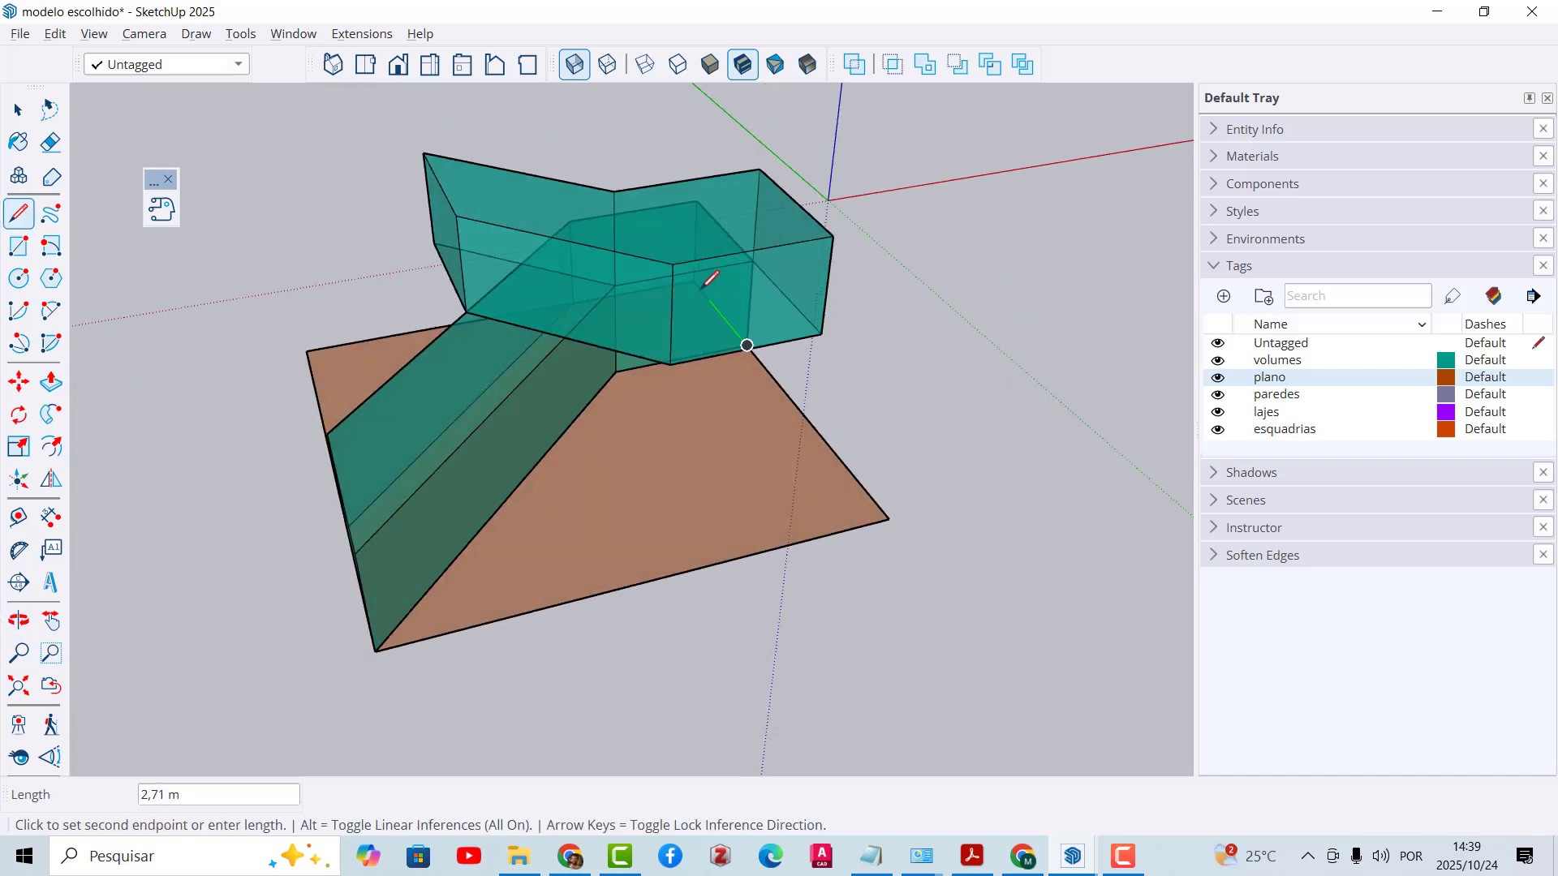
middle_drag(692, 292, 718, 304)
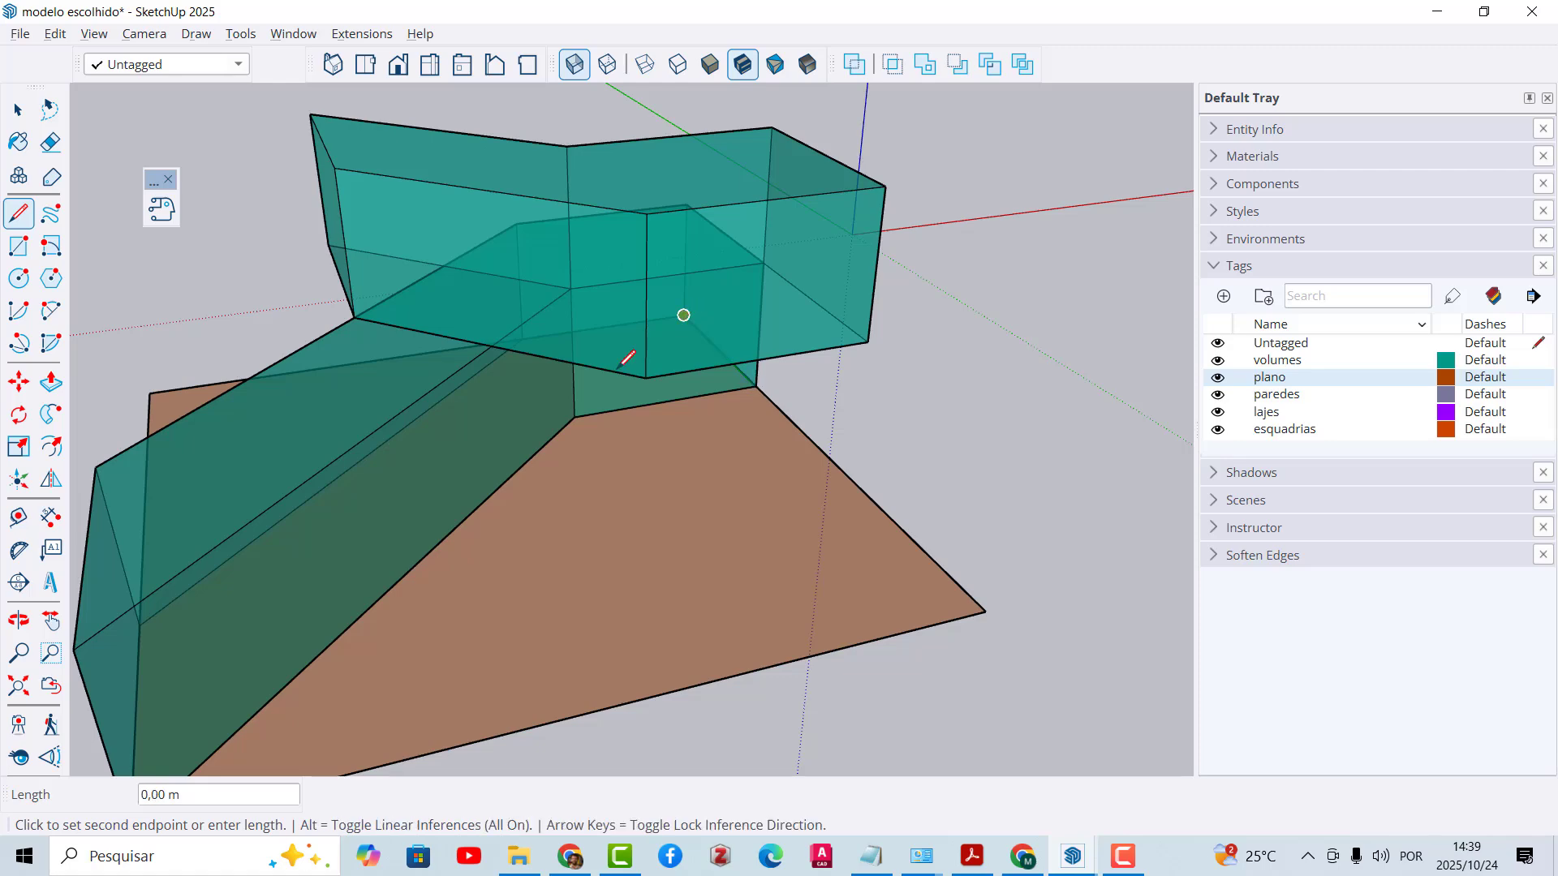
middle_drag(619, 365, 546, 405)
key(Escape)
scroll(489, 329, down, 5)
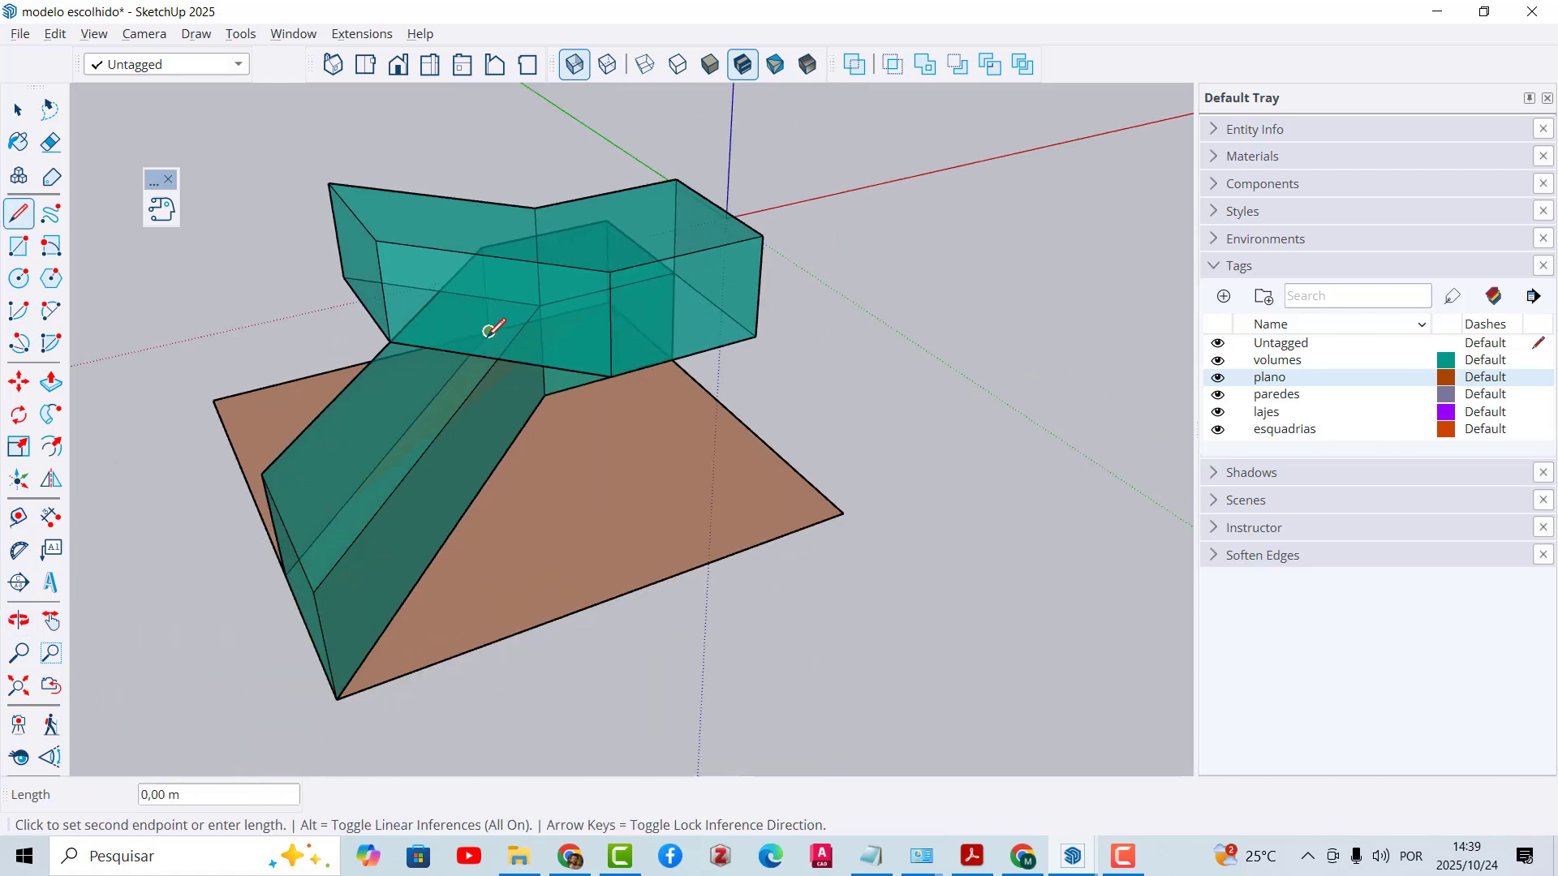
scroll(329, 510, up, 3)
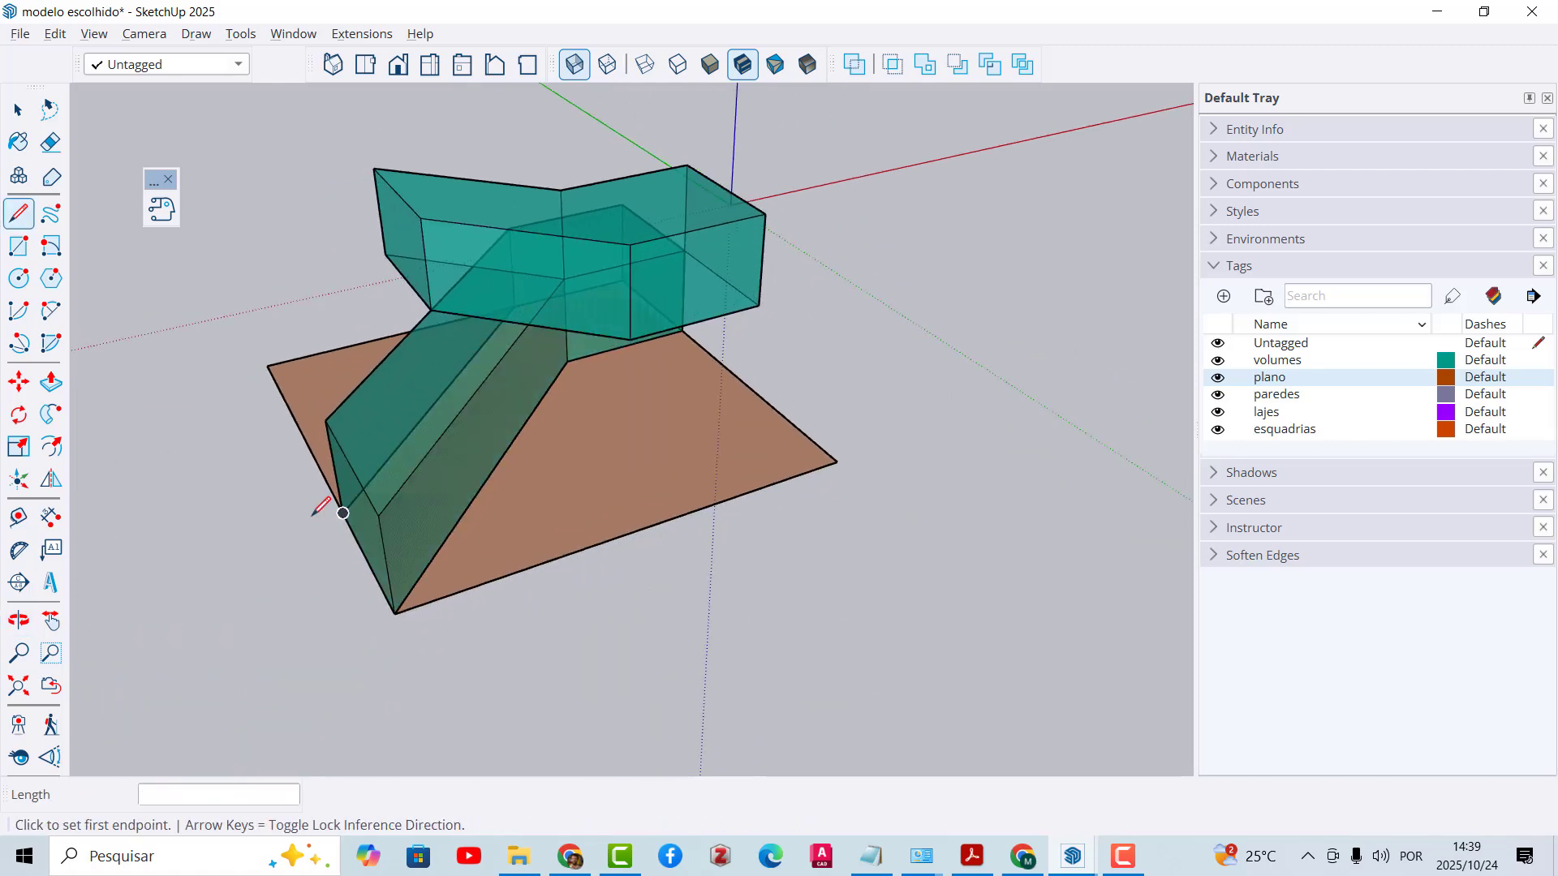
key(space)
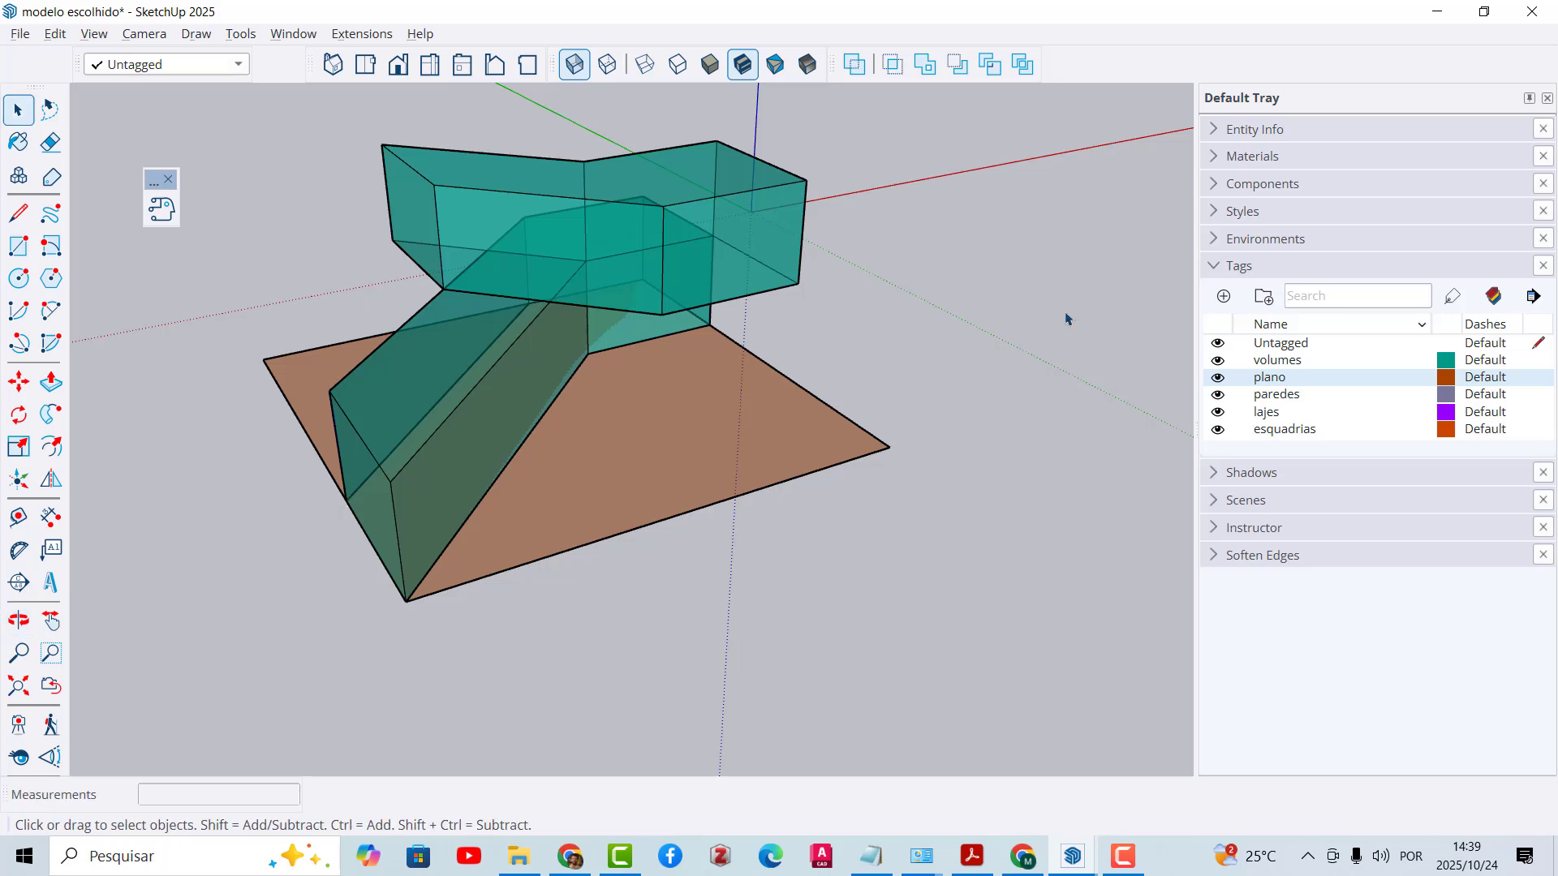
Step: Hide the volumes and plano tags to isolate the traced footprint face
click(1216, 362)
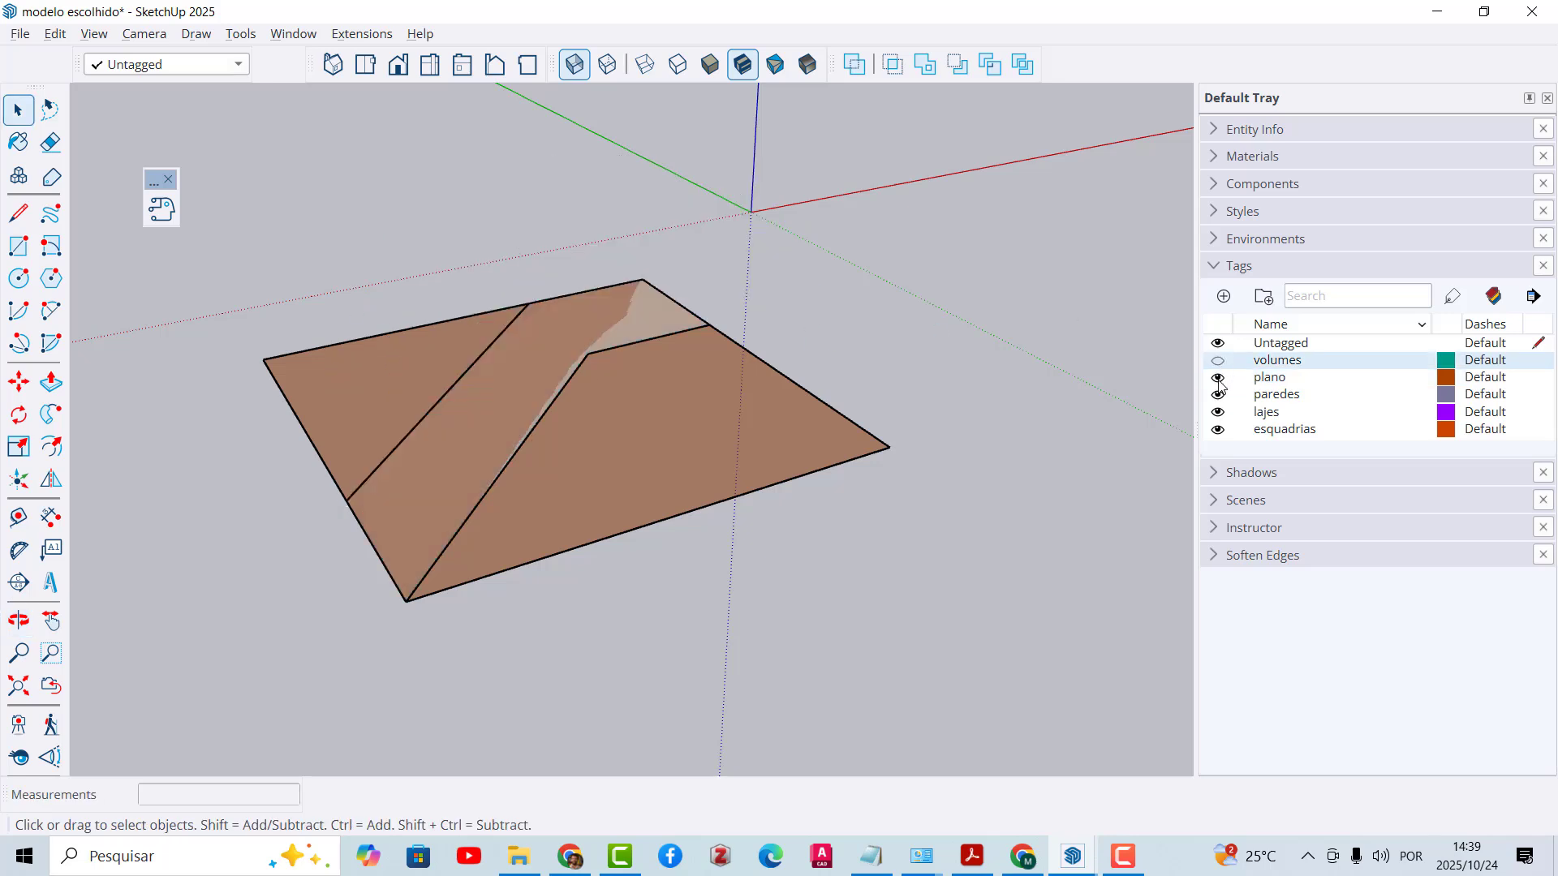
click(1218, 378)
scroll(470, 390, up, 1)
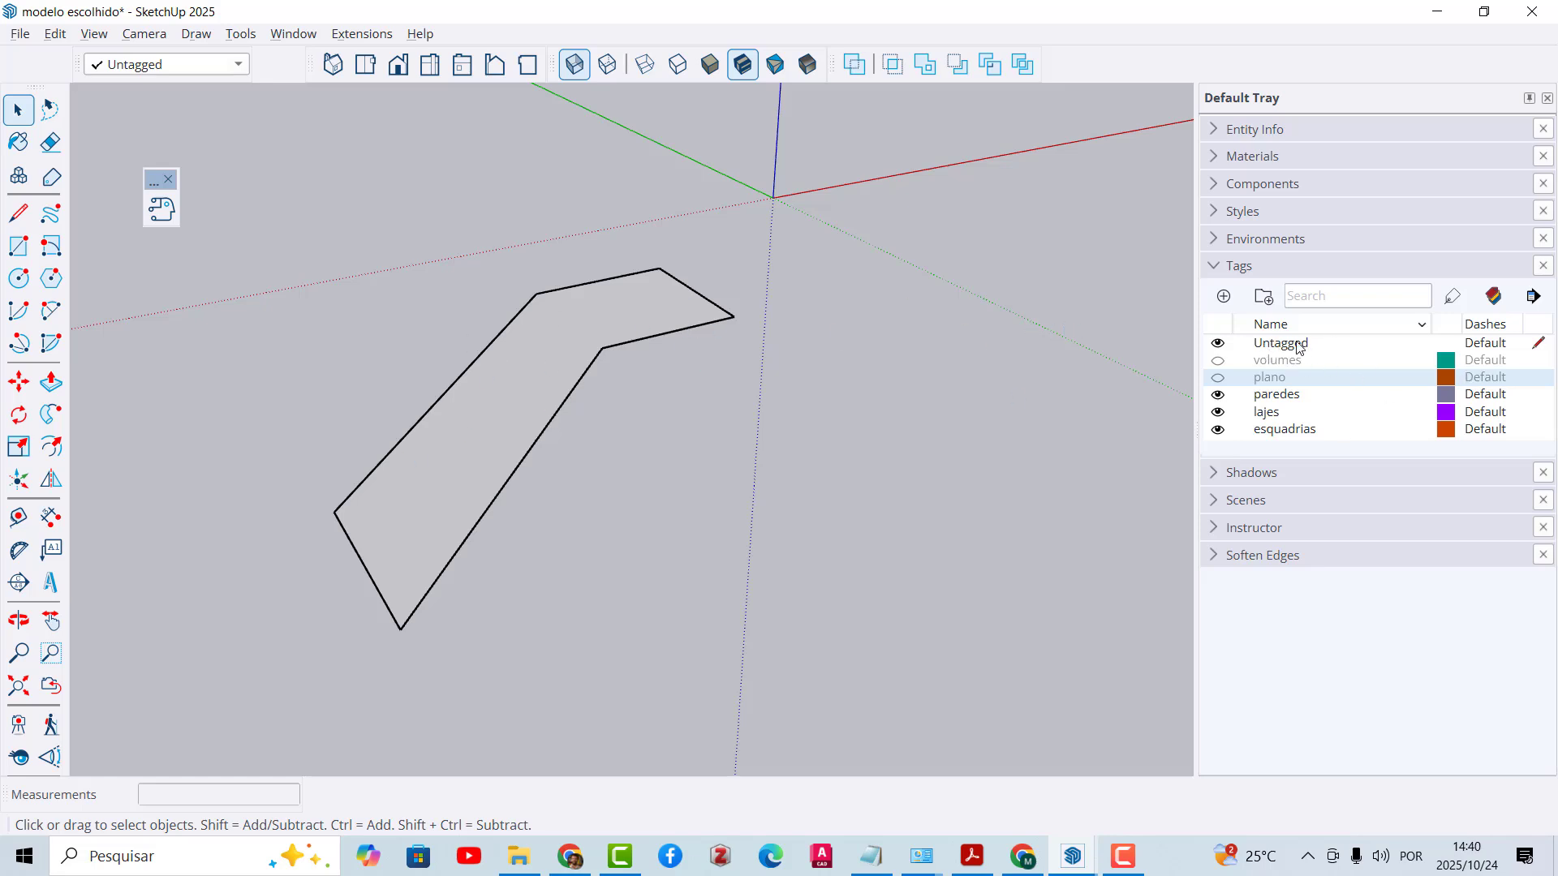
scroll(496, 430, up, 2)
Step: Offset the footprint face inward by 0,15 m to outline the wall thickness
click(505, 400)
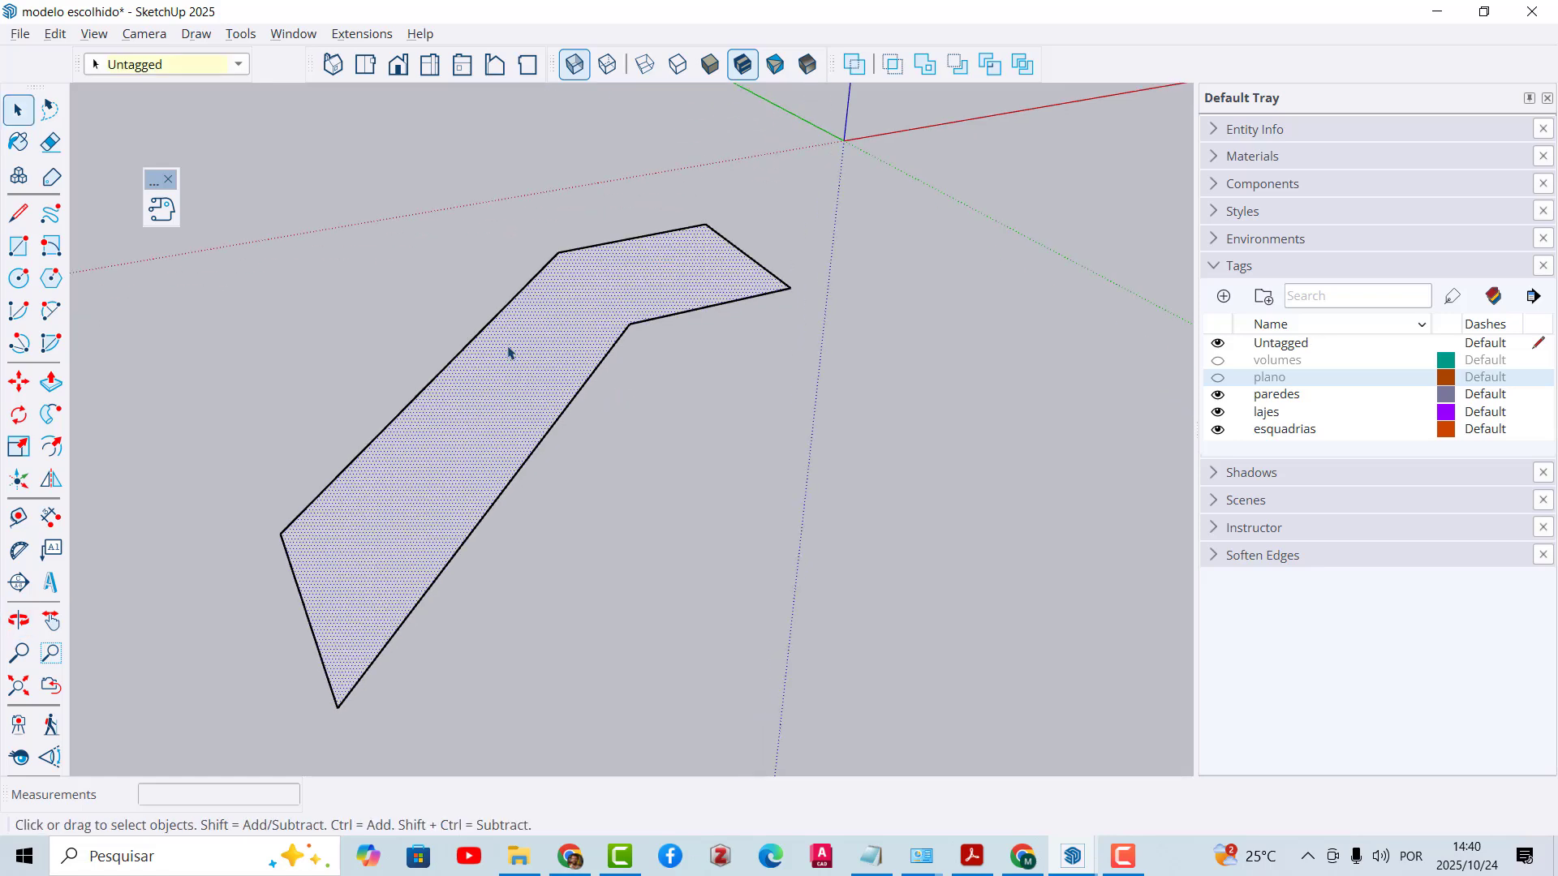
click(51, 450)
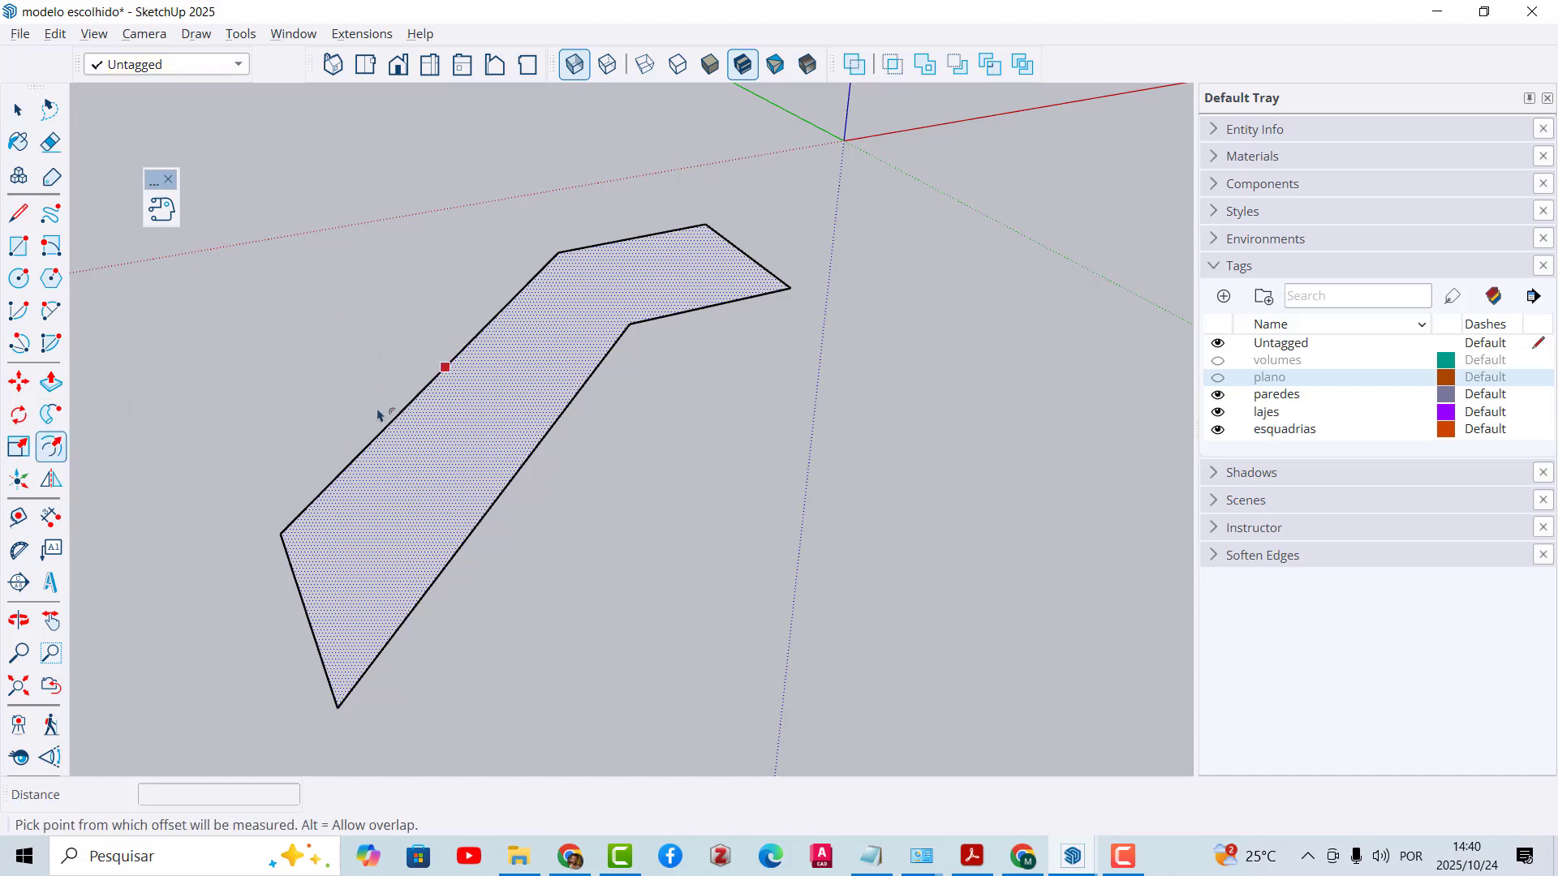
click(385, 434)
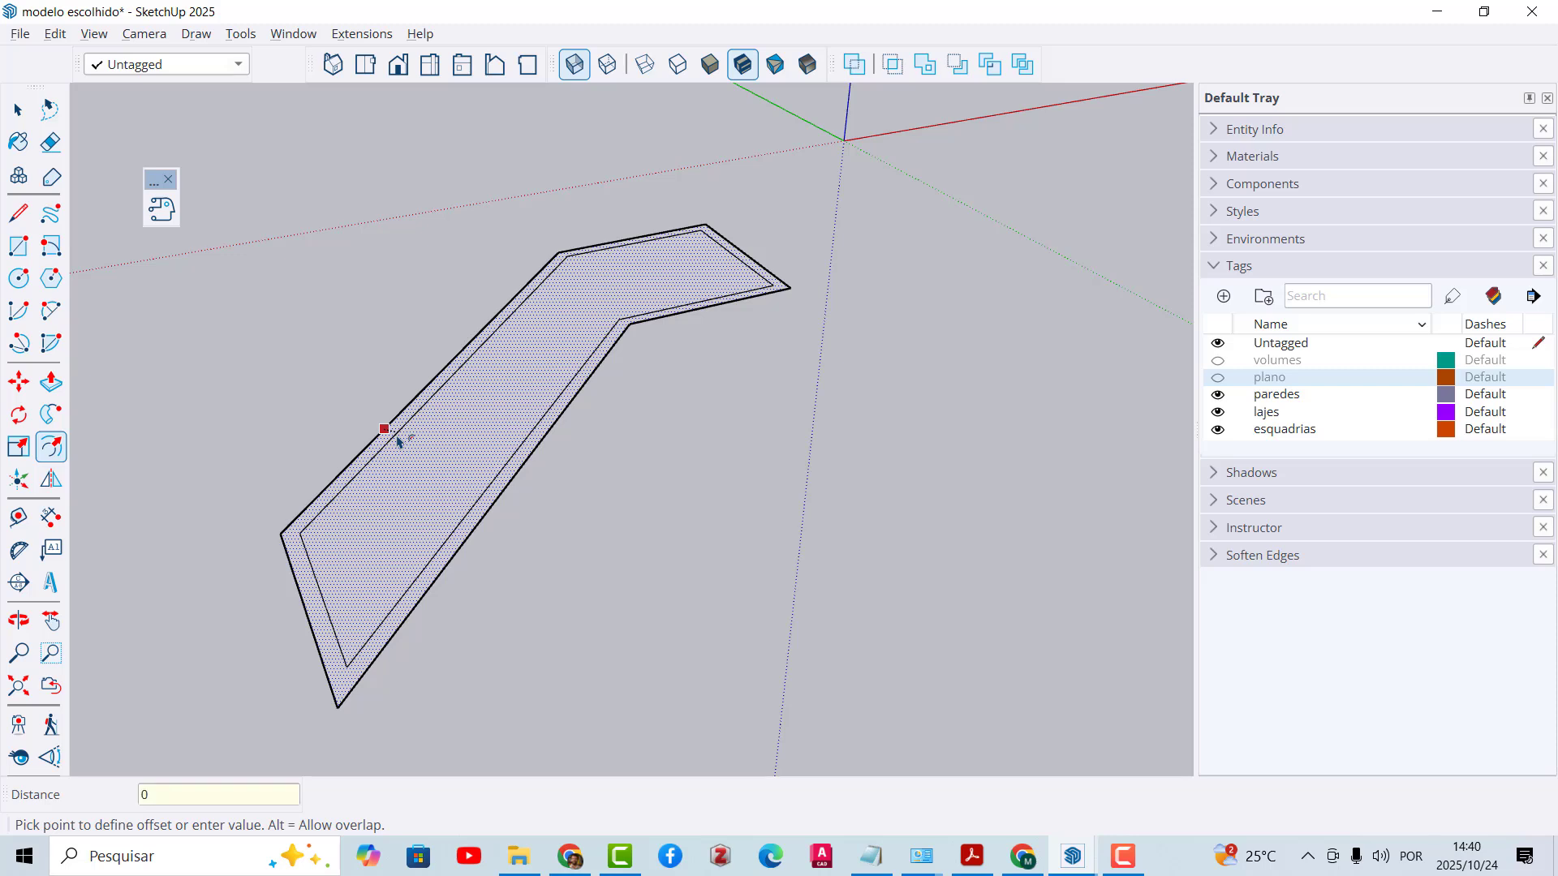
text(0,15)
key(Return)
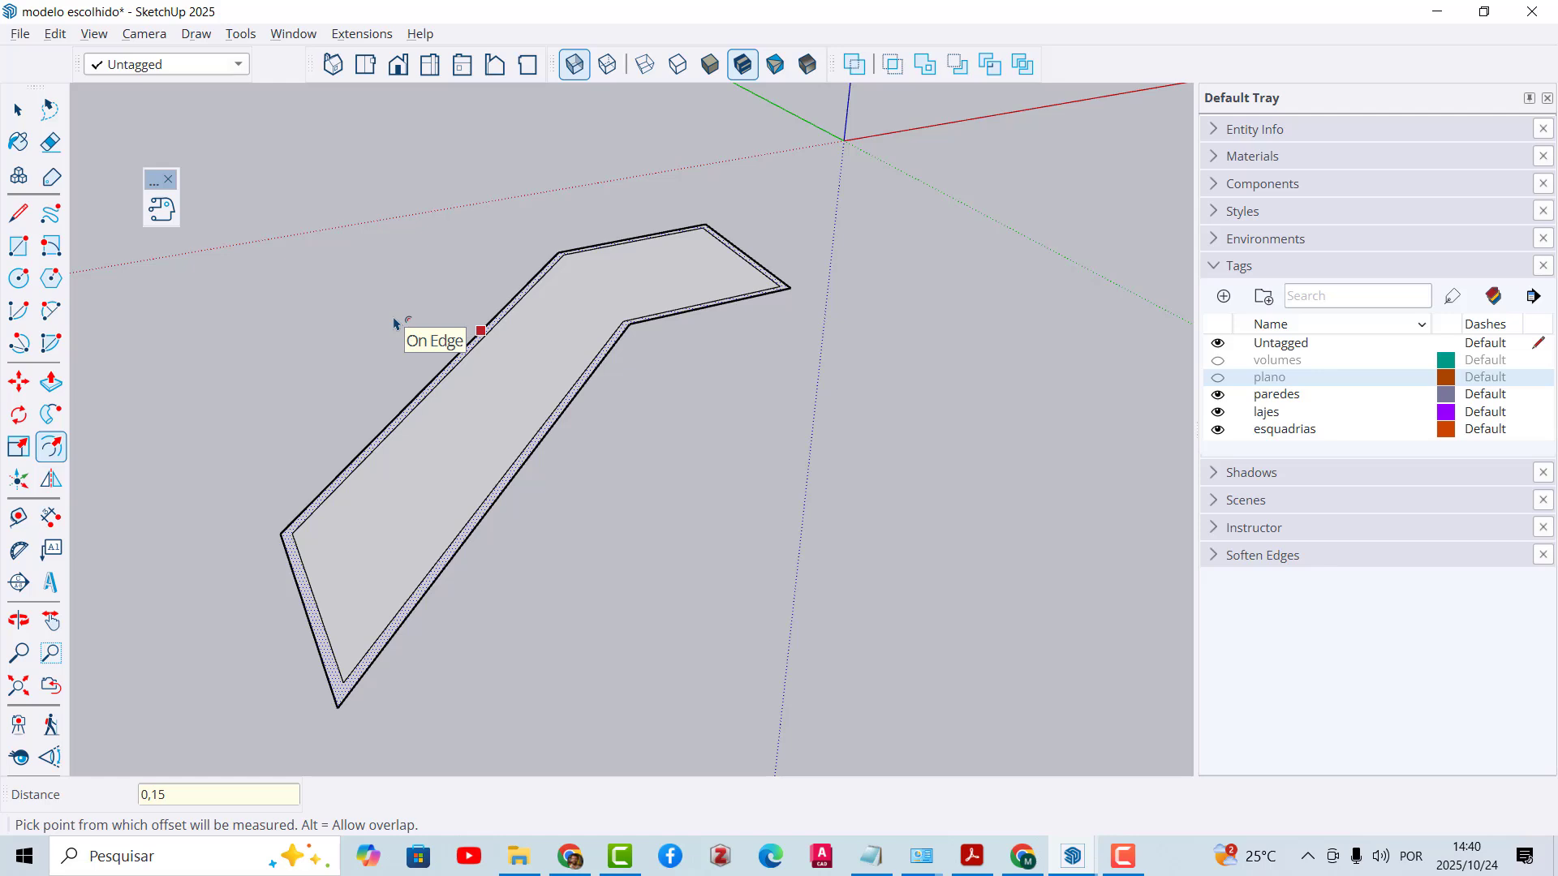
key(space)
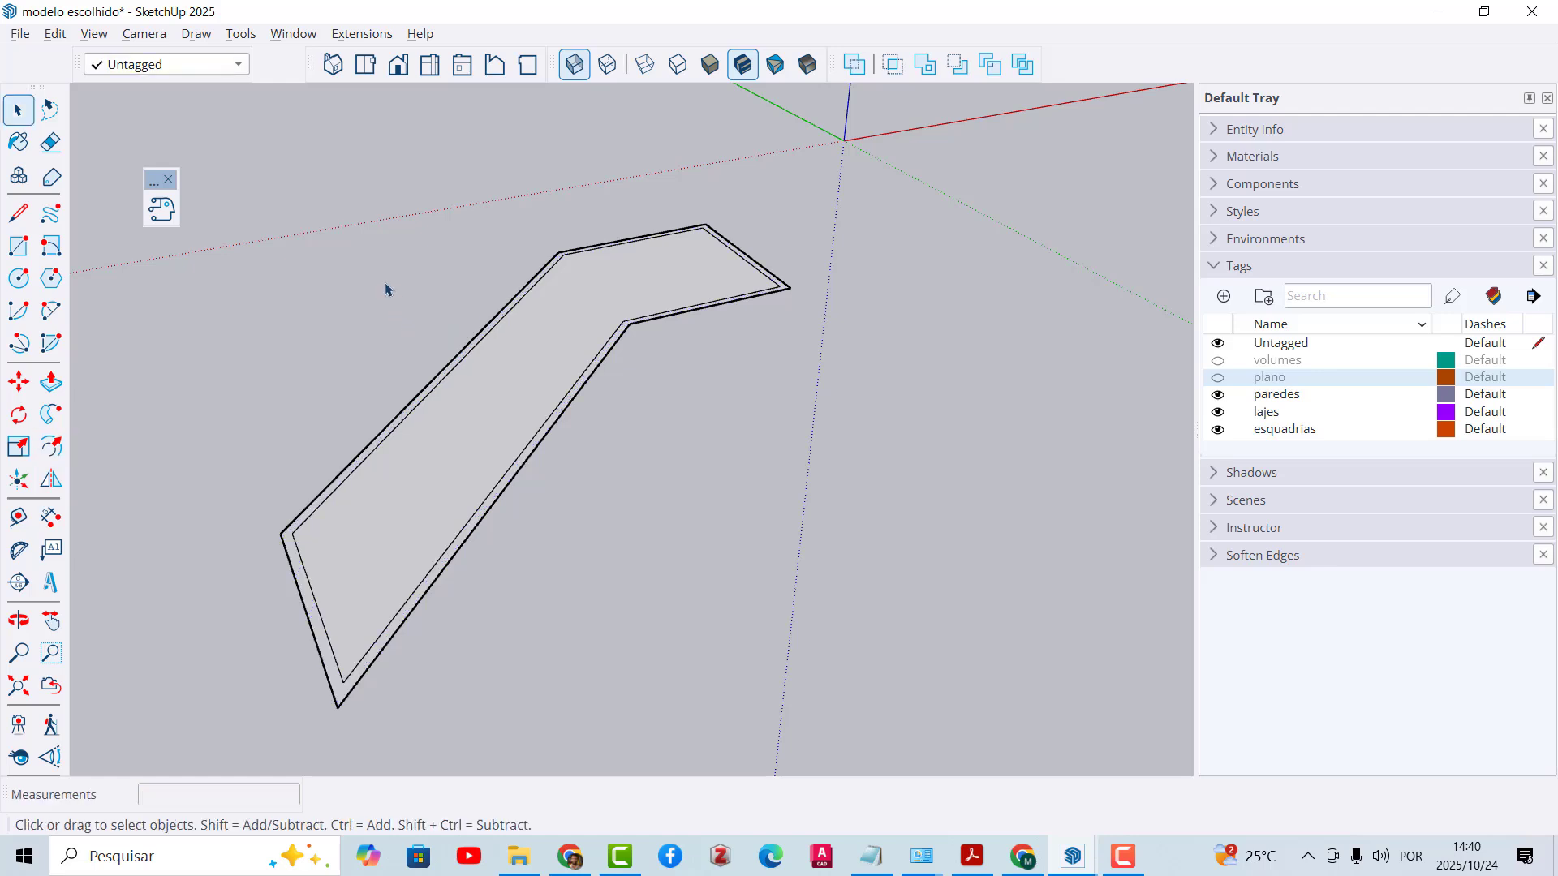
Step: Delete the inner floor face, show the volumes tag, and extrude the wall outline 2,40 m up to the lower volume's top corner
click(500, 400)
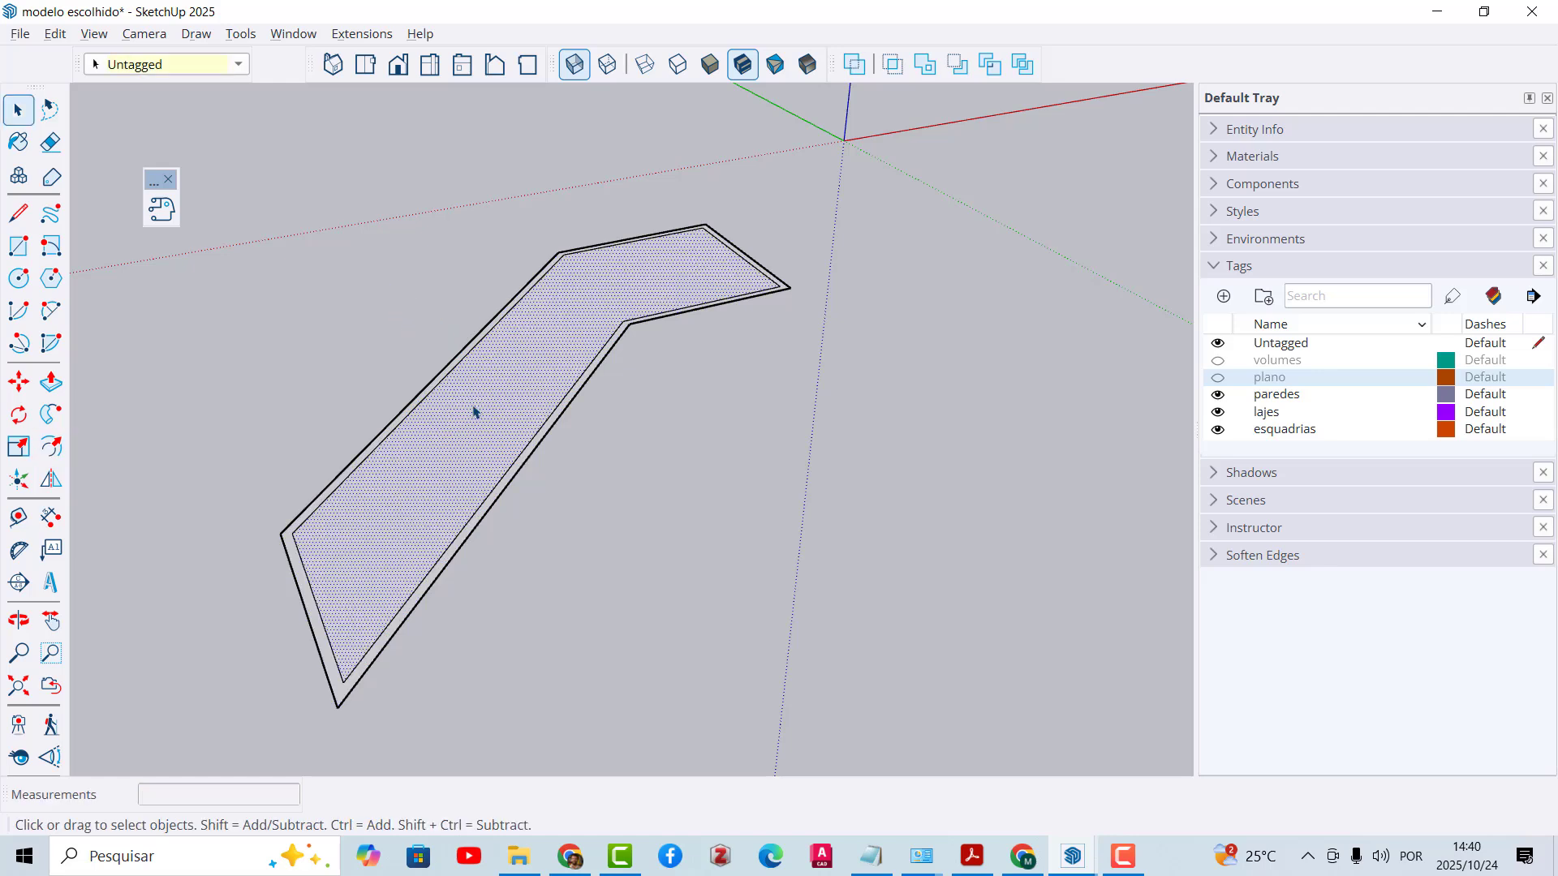
key(Delete)
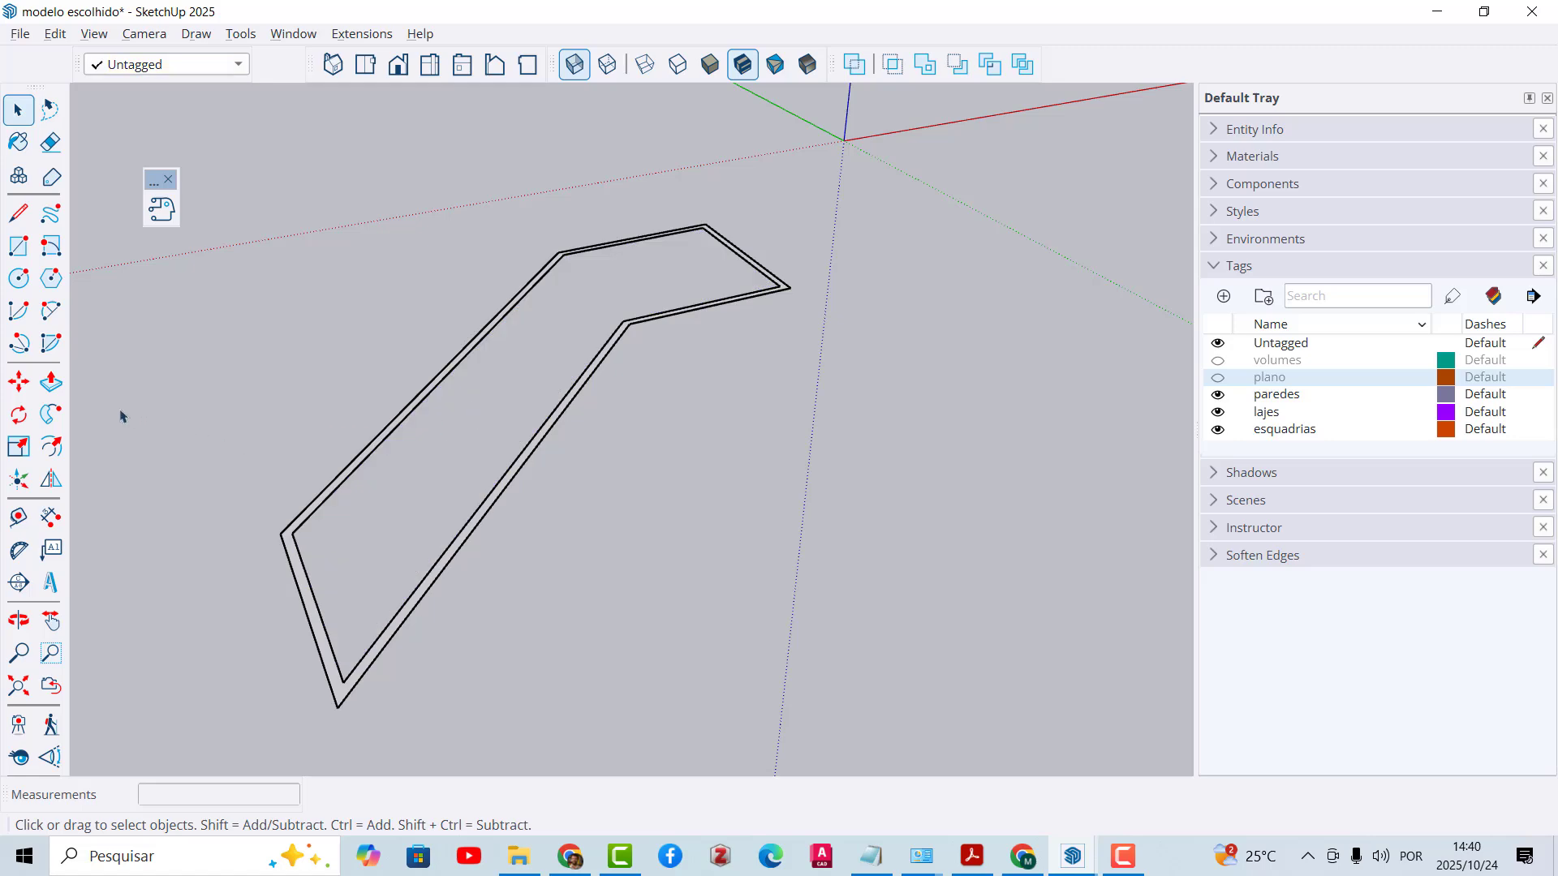
click(51, 382)
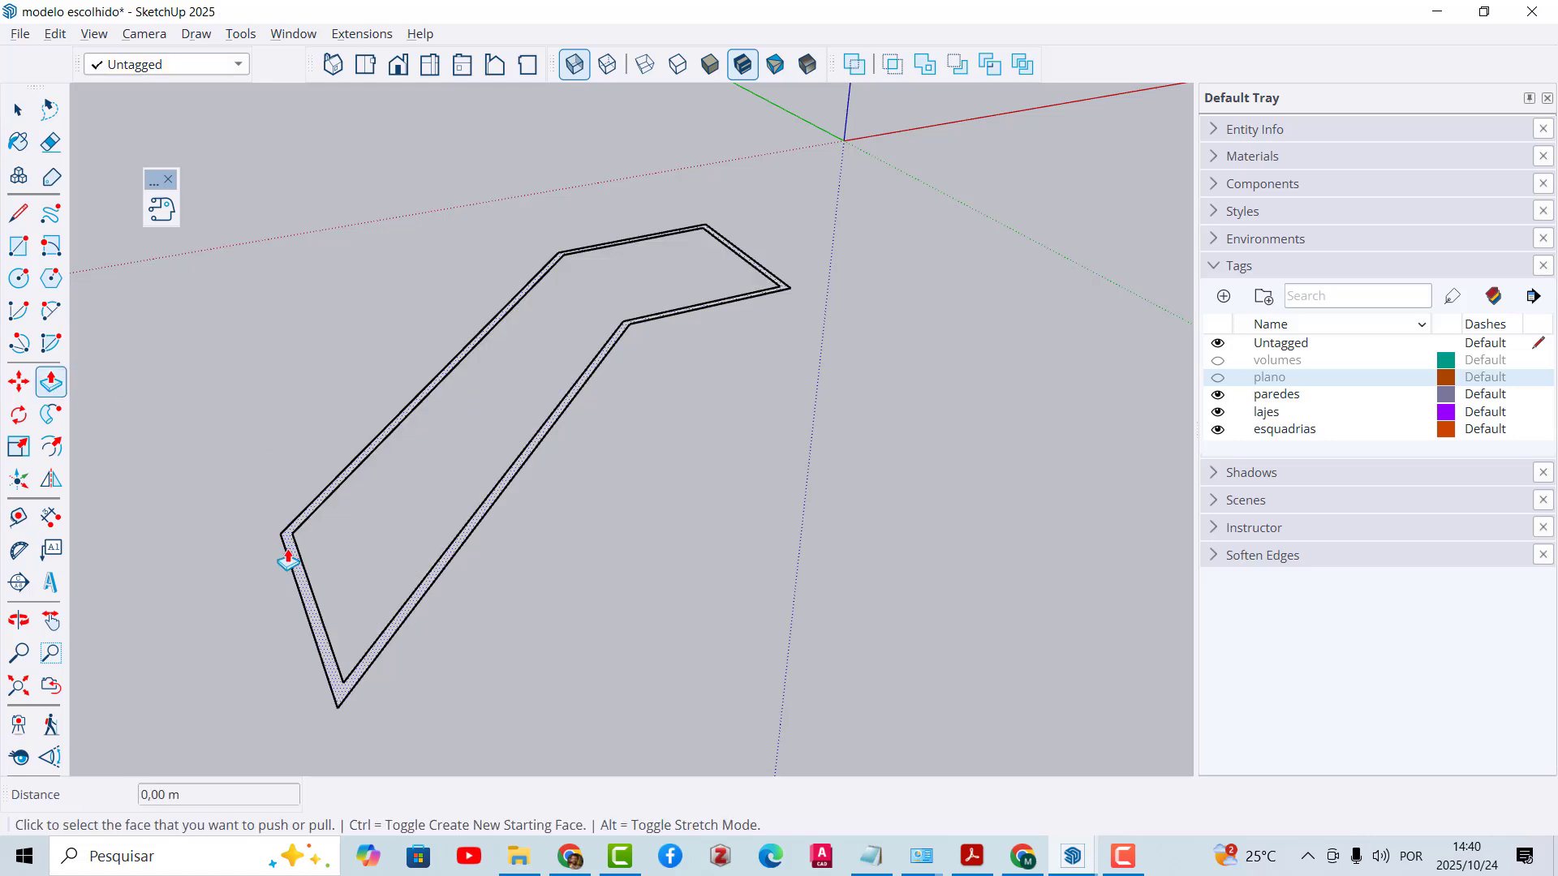
click(285, 556)
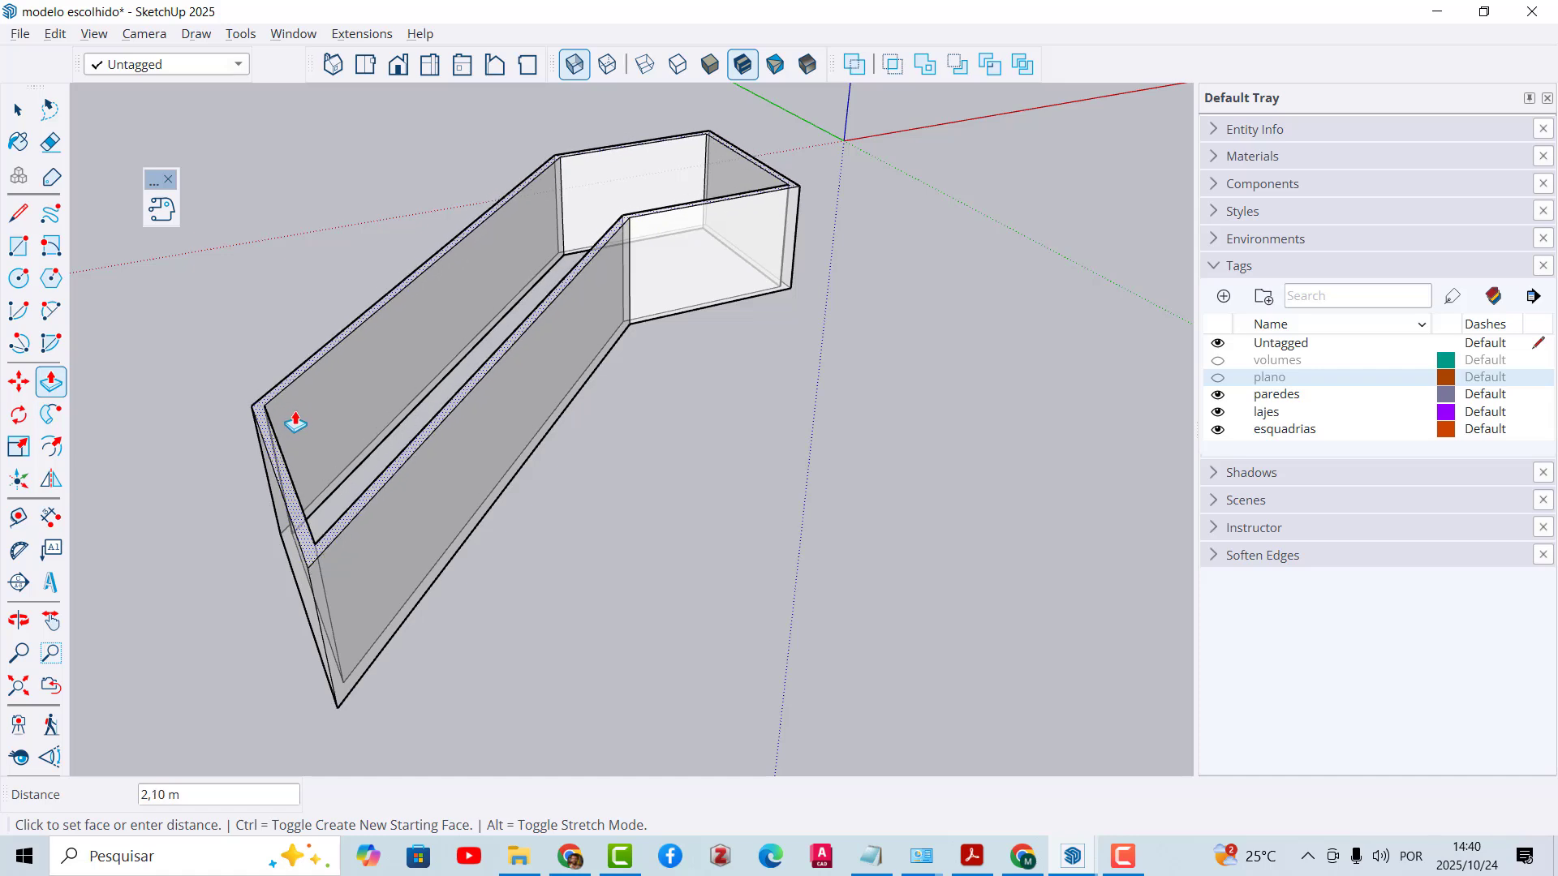
click(1218, 361)
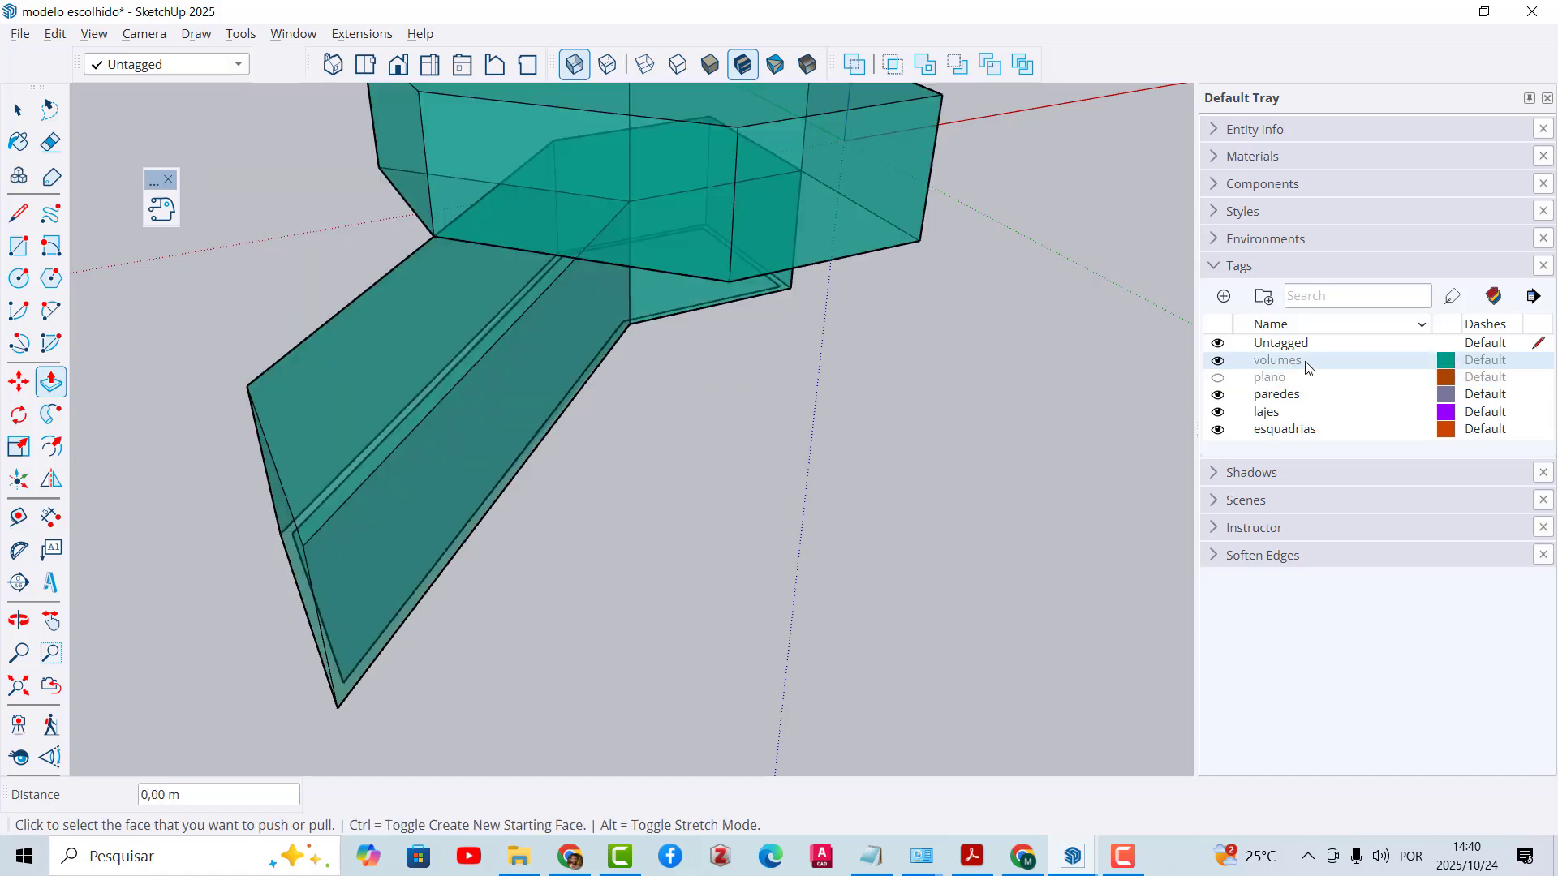
click(336, 492)
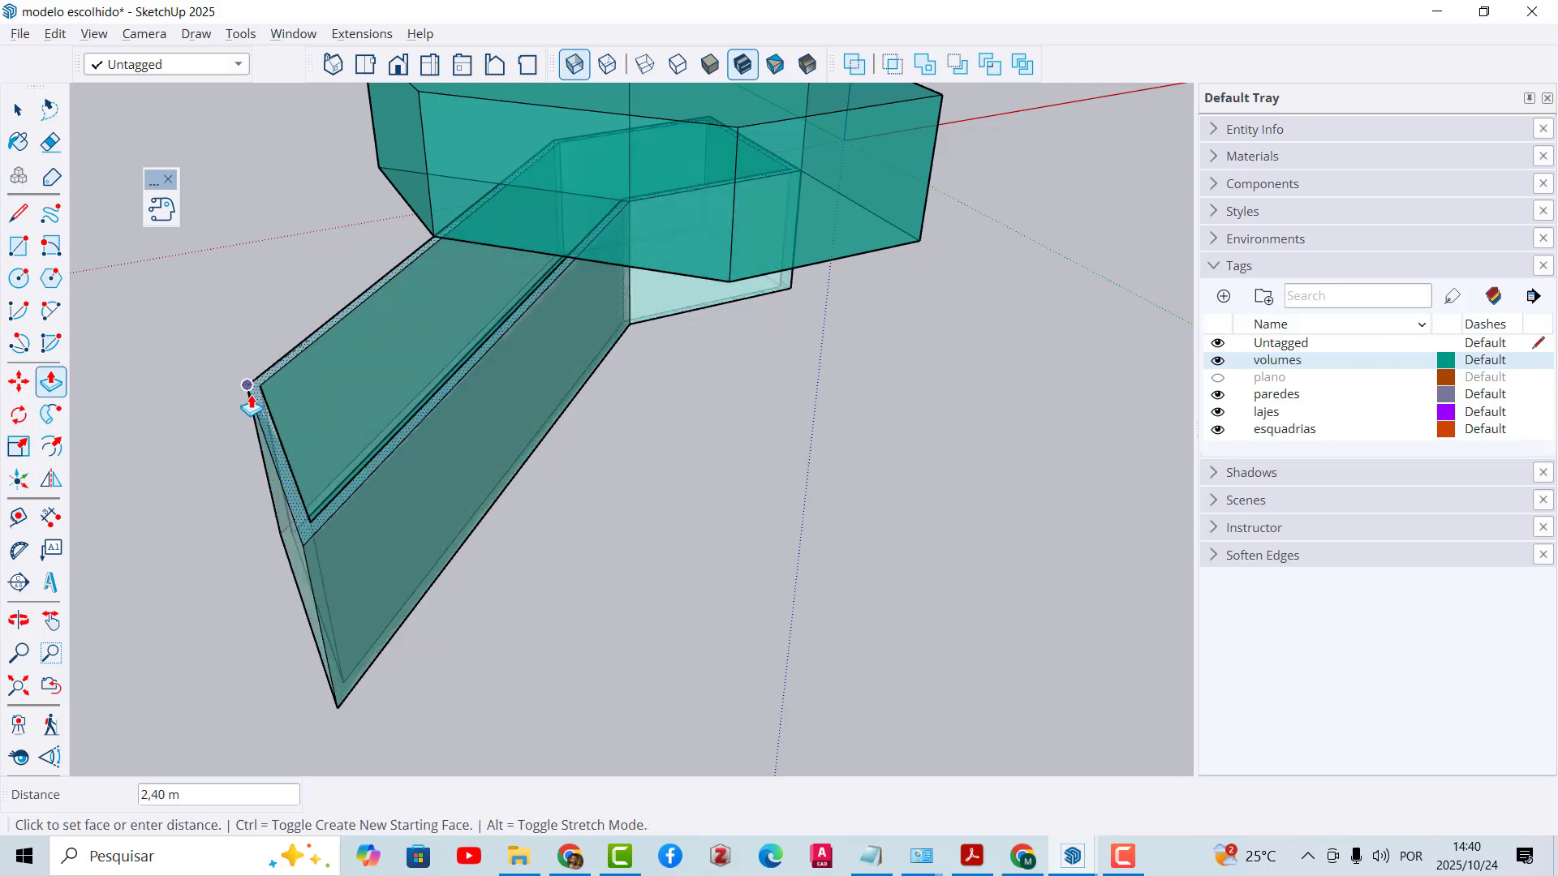
click(247, 385)
Step: Hide the volumes tag and turn off X-ray face transparency to show the walls as solid
middle_drag(324, 535, 523, 475)
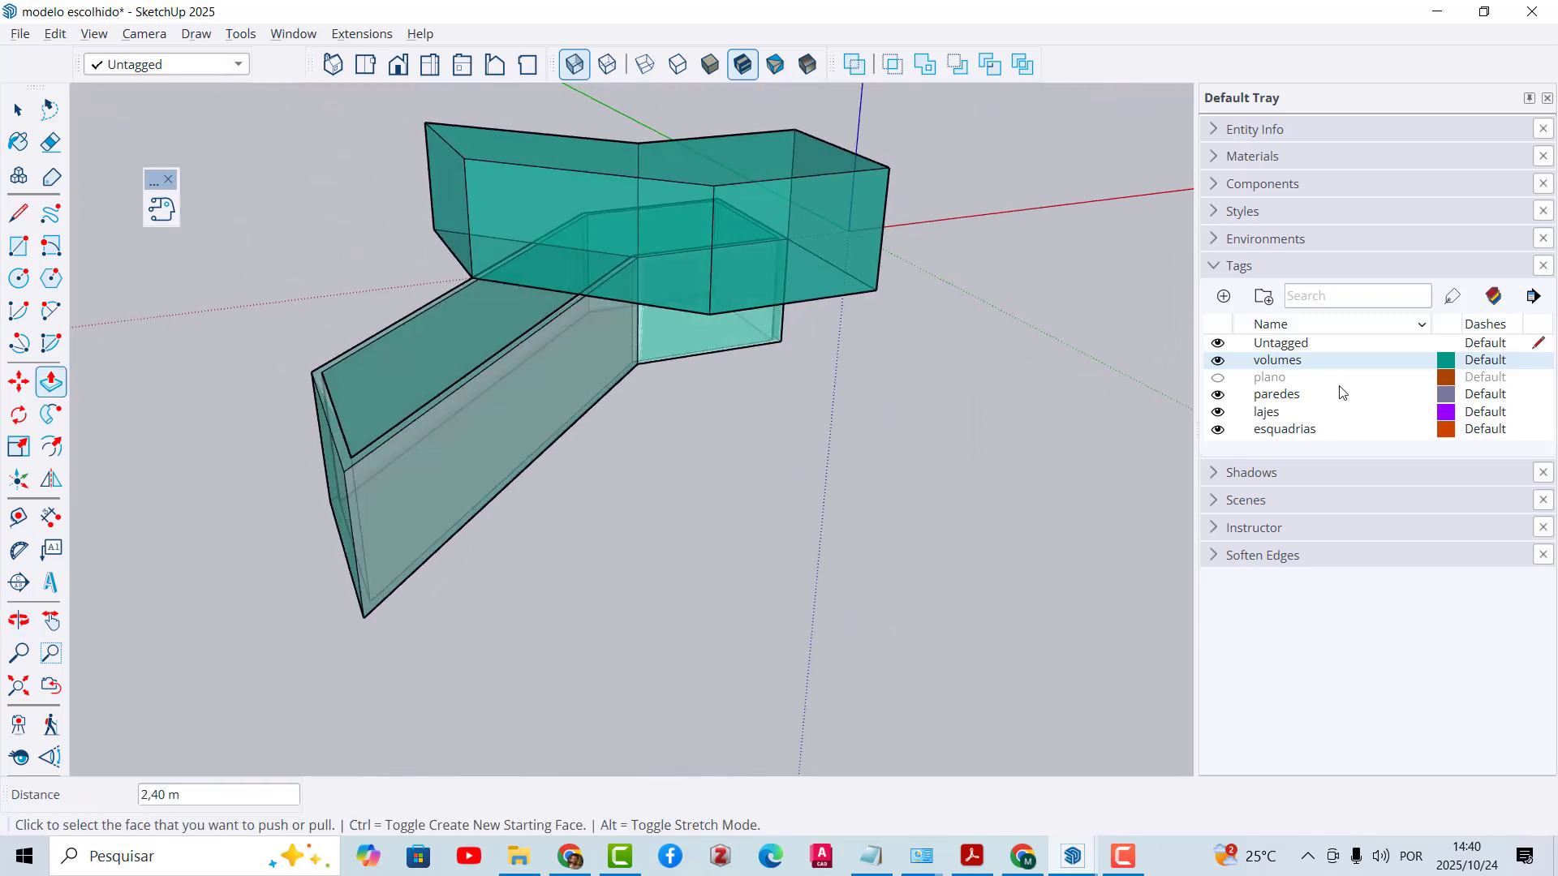
click(1218, 360)
middle_drag(567, 393, 625, 341)
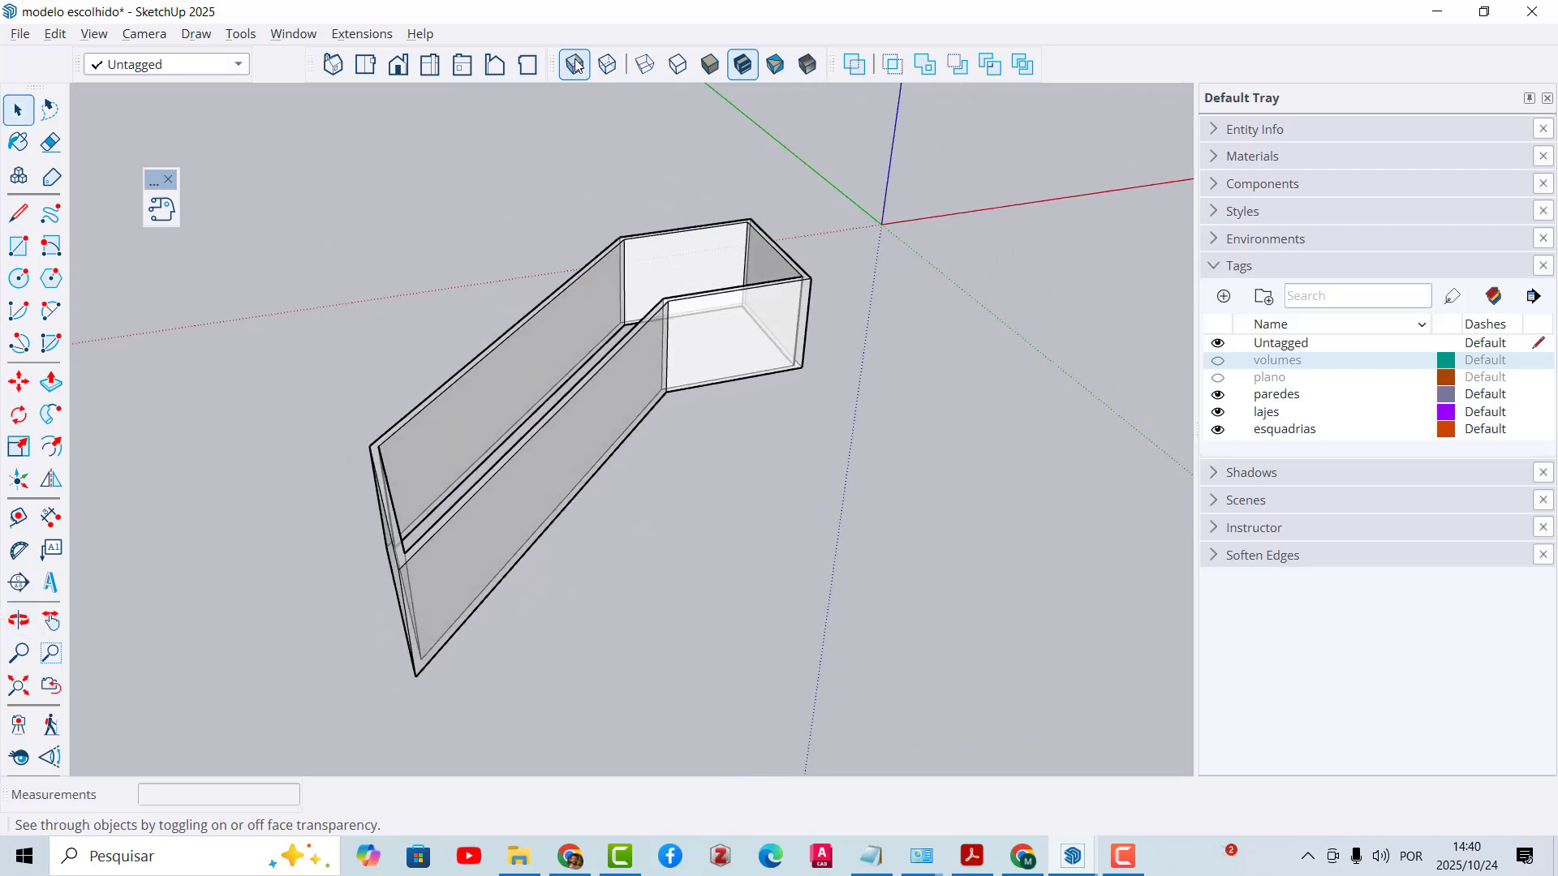
click(575, 65)
middle_drag(520, 497, 705, 422)
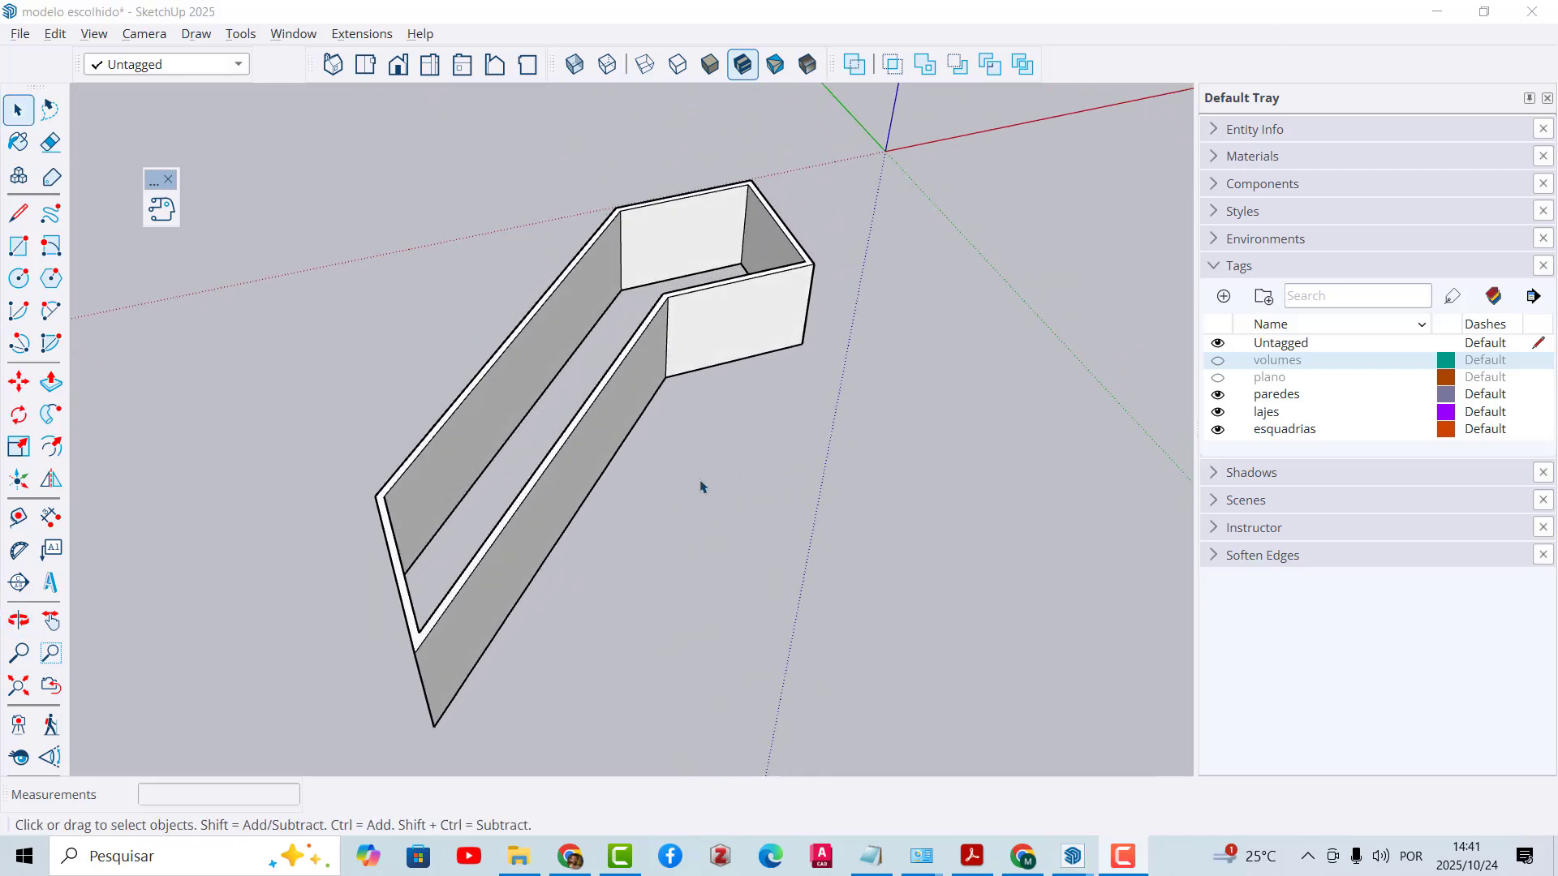
Step: Try cutting a long horizontal window opening through the long front wall, 0,15 m deep, and undo it
middle_drag(702, 487, 451, 392)
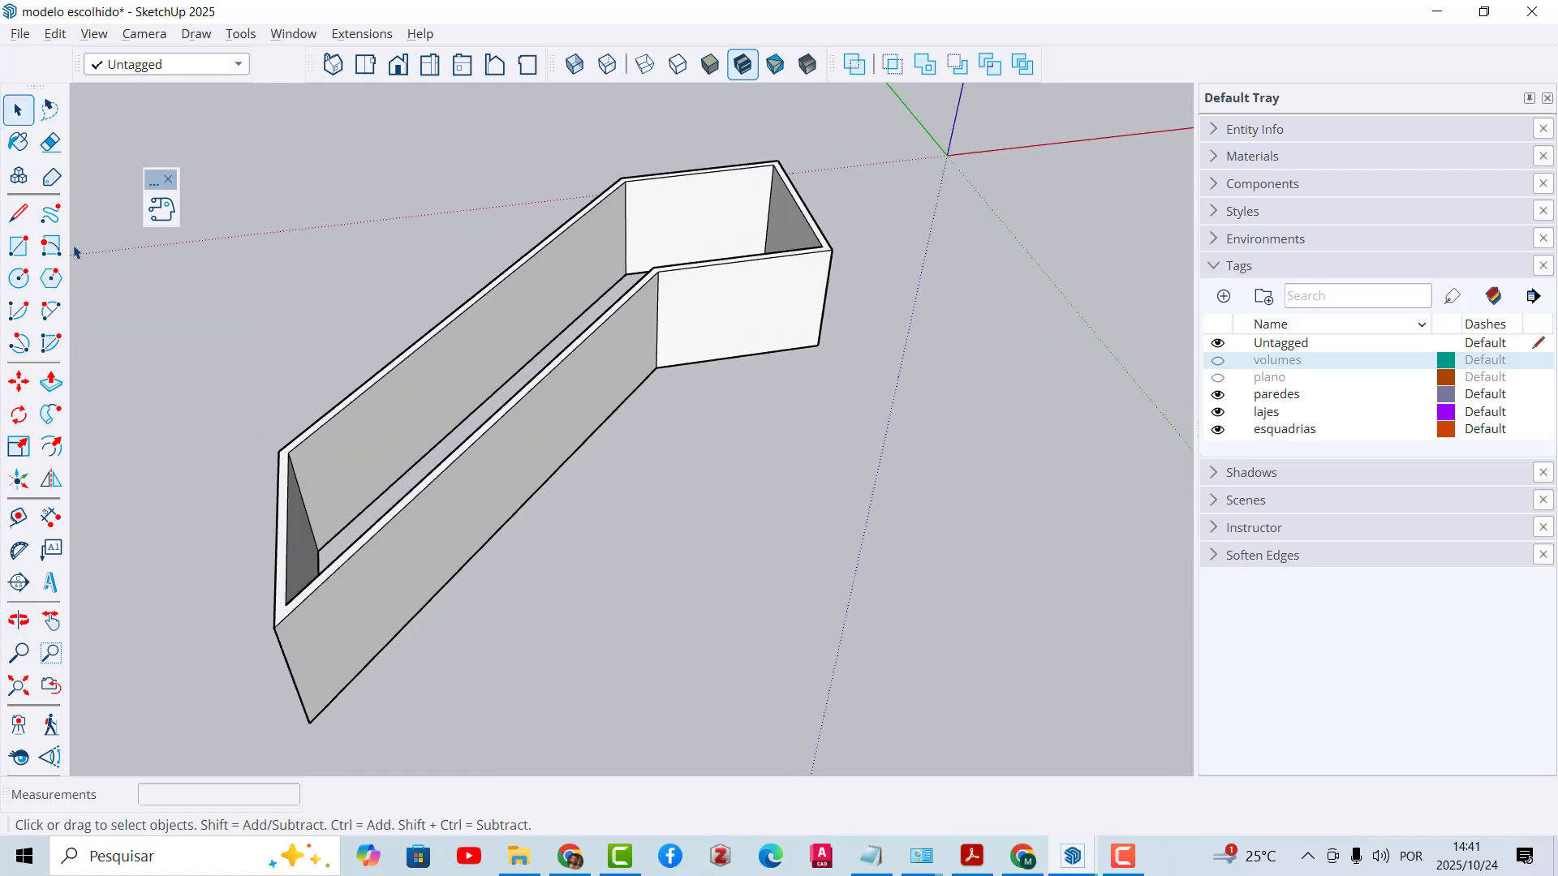
middle_drag(558, 457, 473, 424)
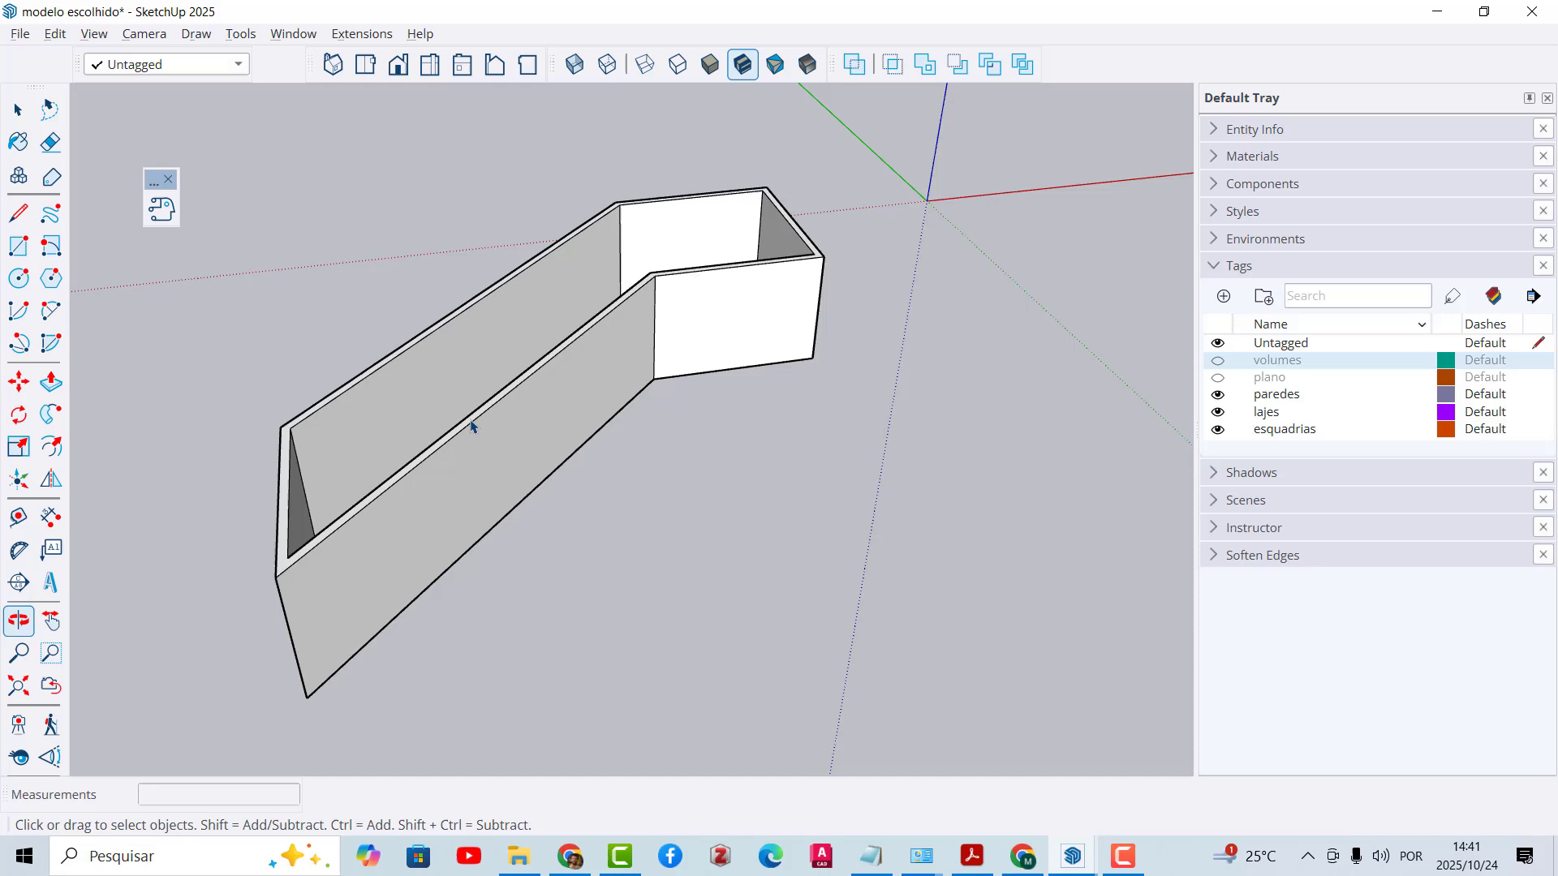
click(20, 247)
click(596, 361)
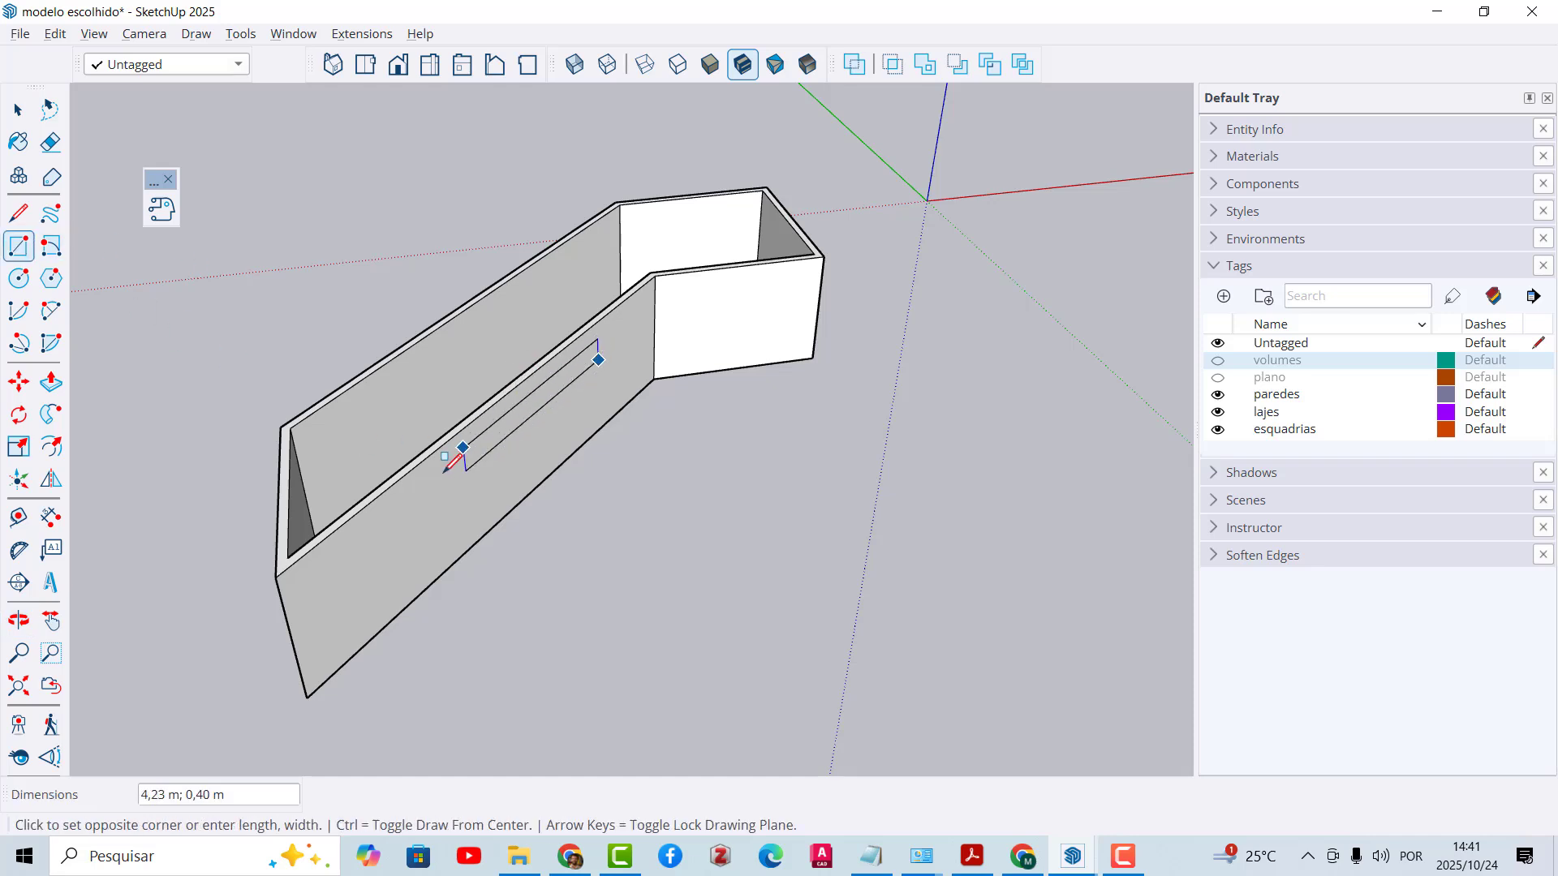
click(405, 558)
scroll(454, 511, up, 3)
key(p)
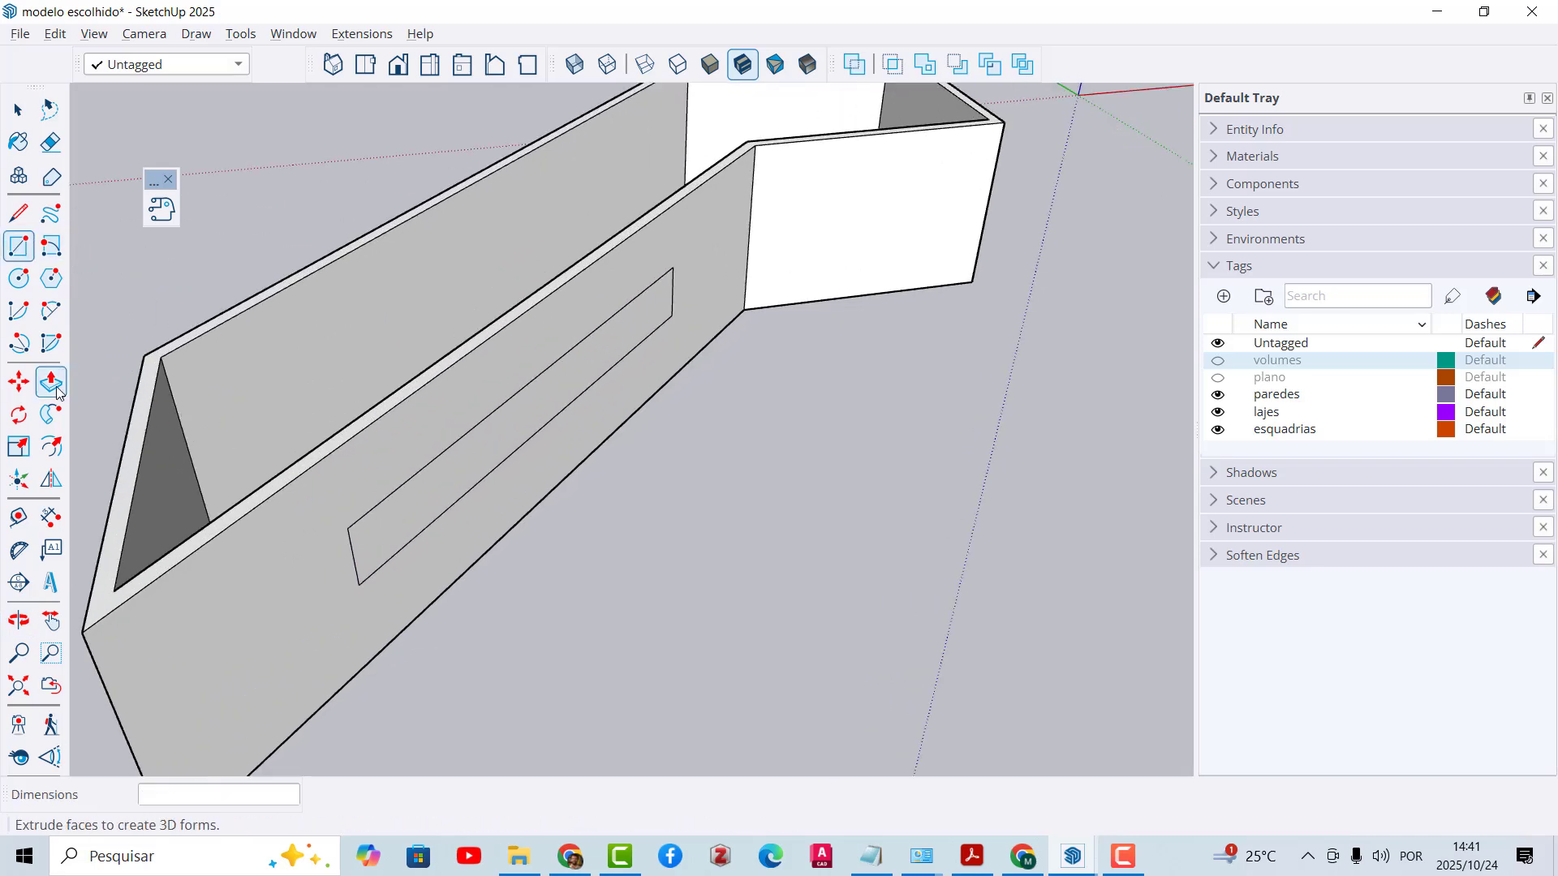
click(562, 397)
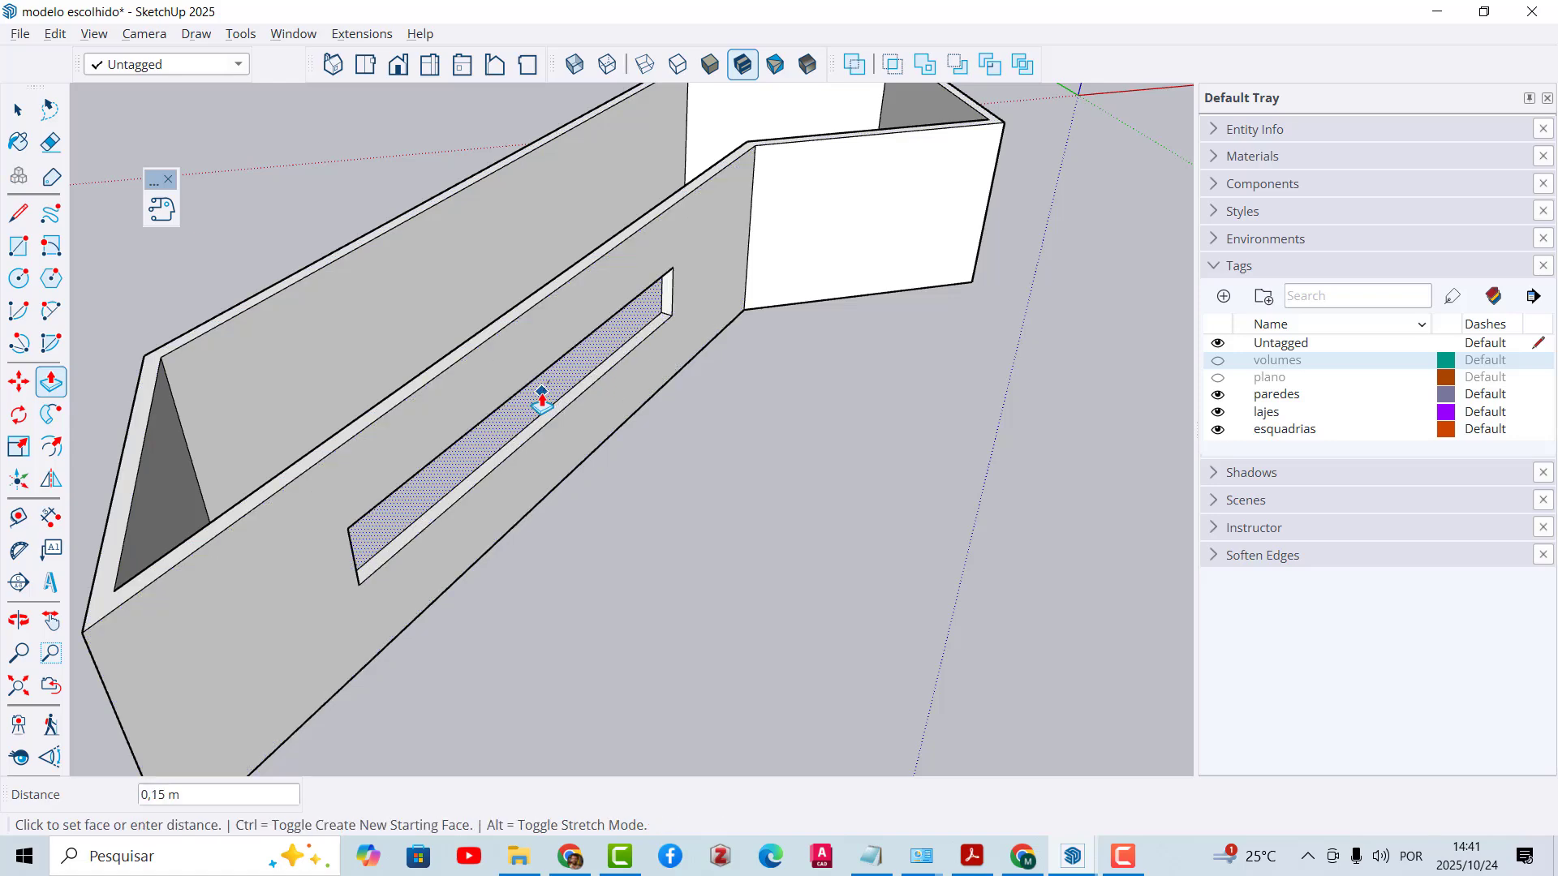
click(539, 394)
middle_drag(605, 462, 570, 449)
key(ctrl+z)
key(ctrl+z)
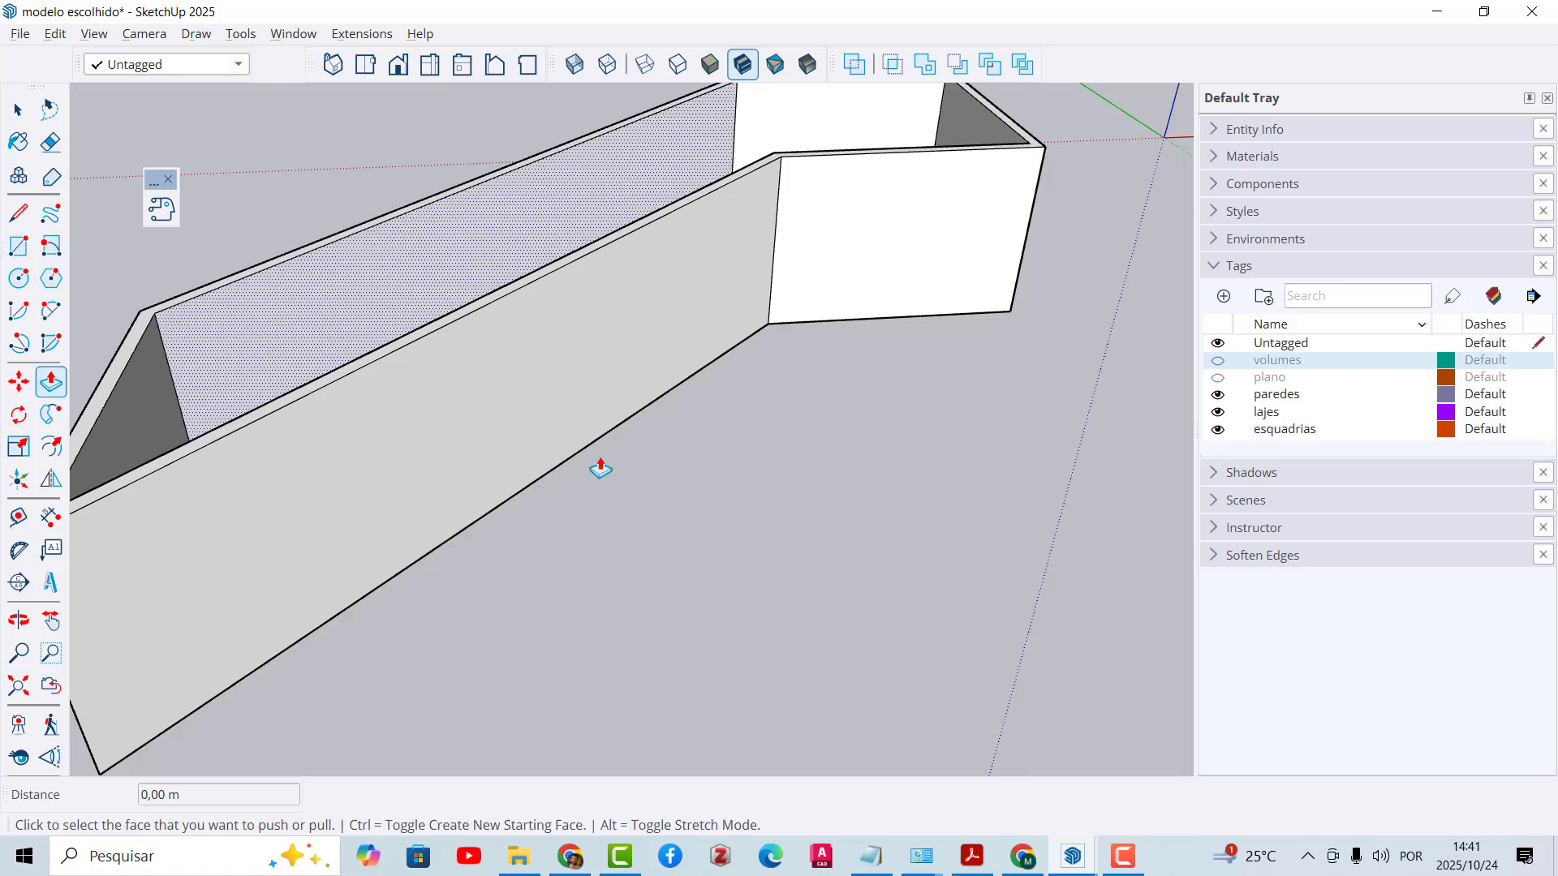
Step: Try cutting a tall vertical opening through the long front wall by pushing a drawn rectangle in 0,15 m
click(19, 246)
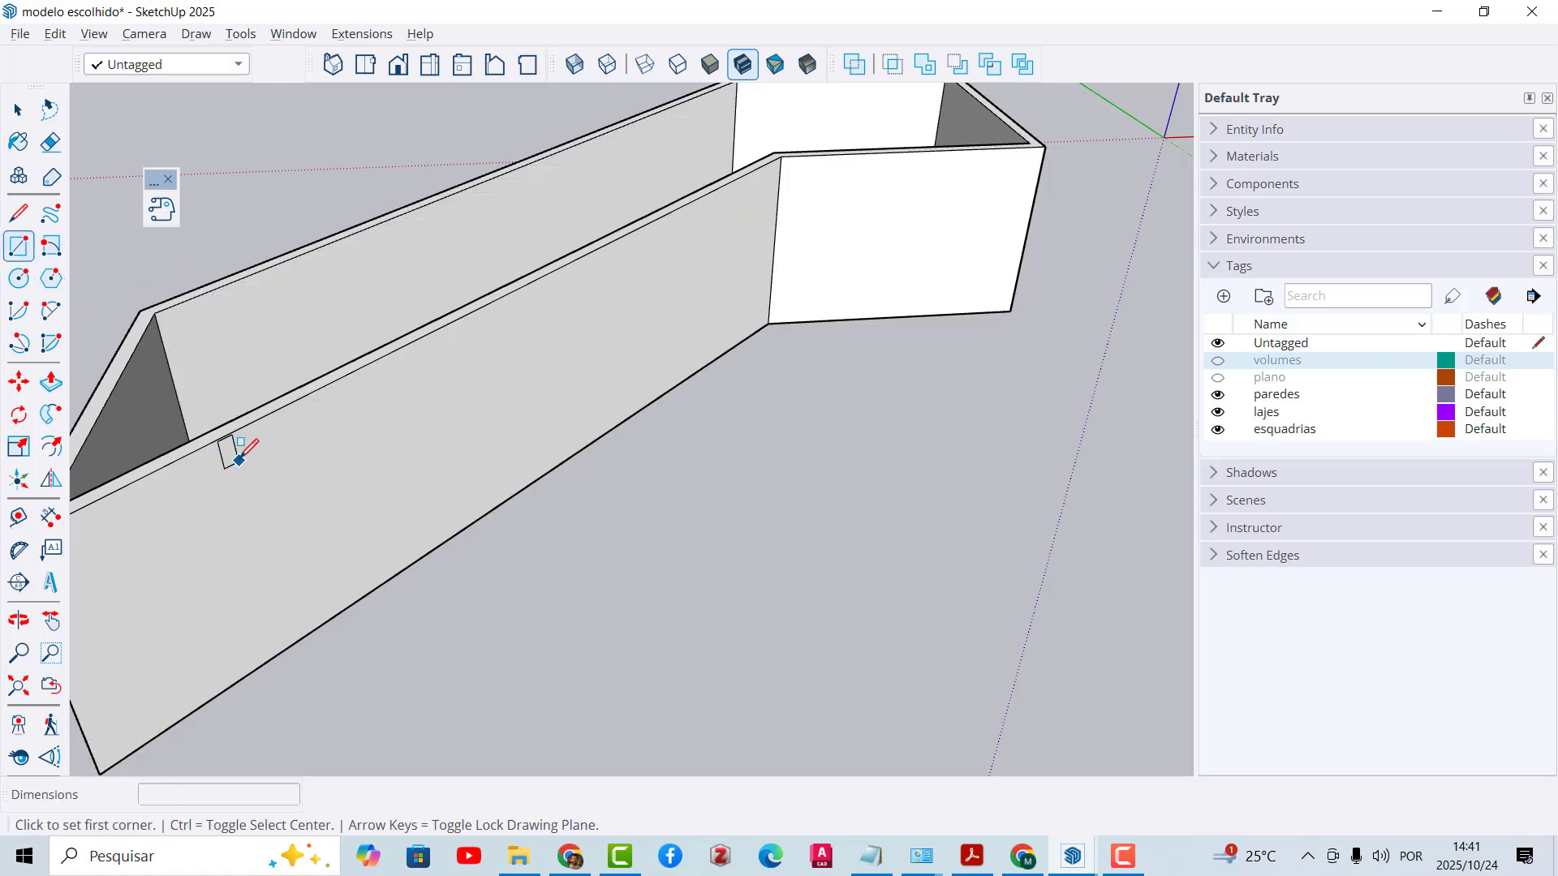
click(240, 460)
click(337, 593)
click(50, 381)
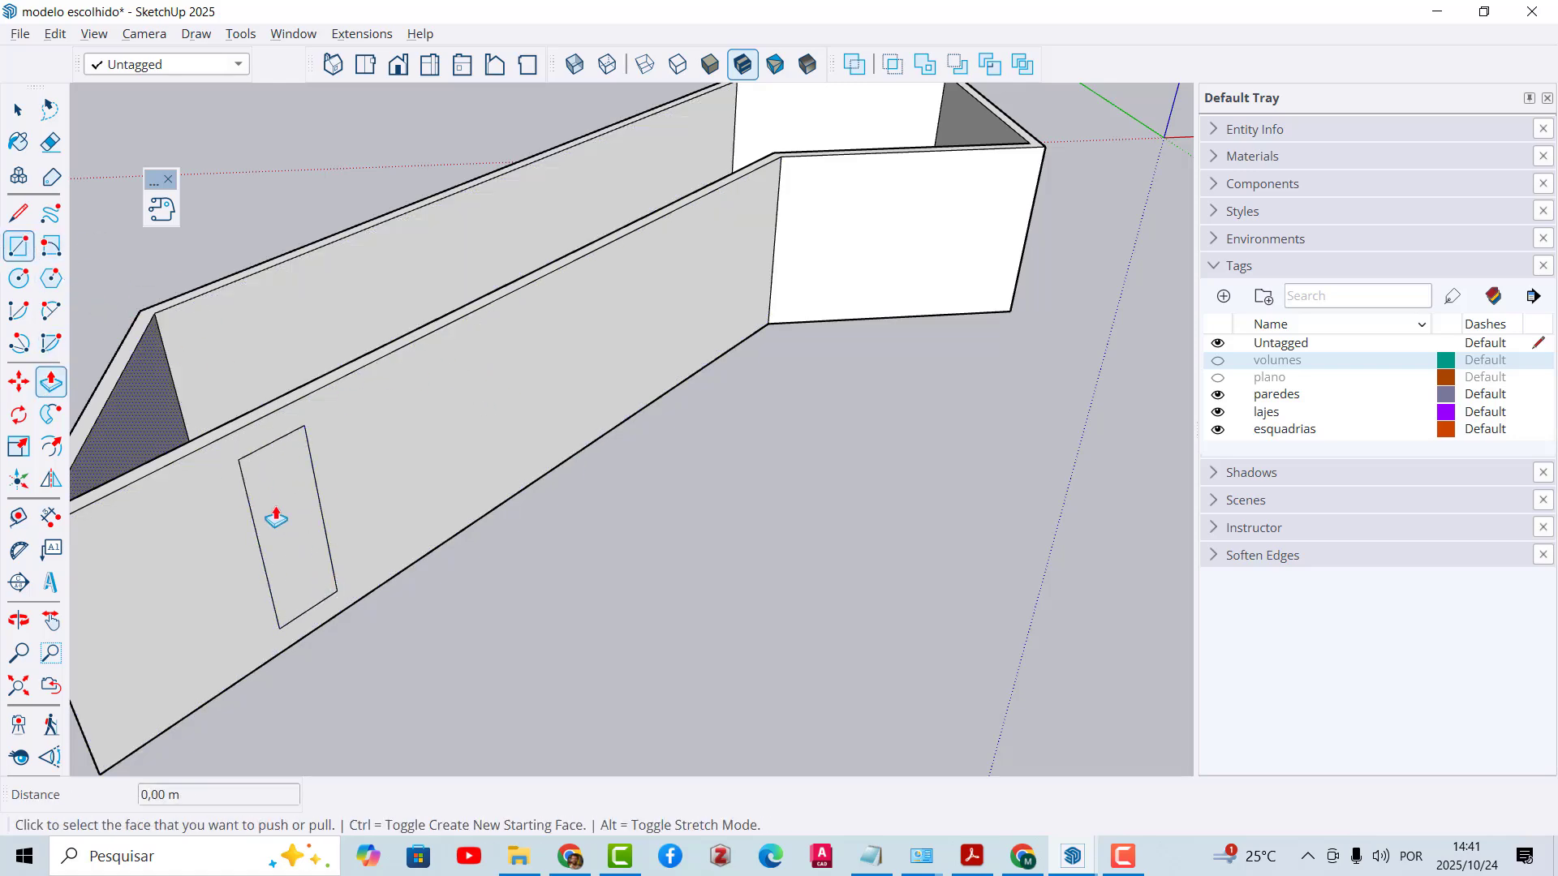
click(276, 518)
click(283, 509)
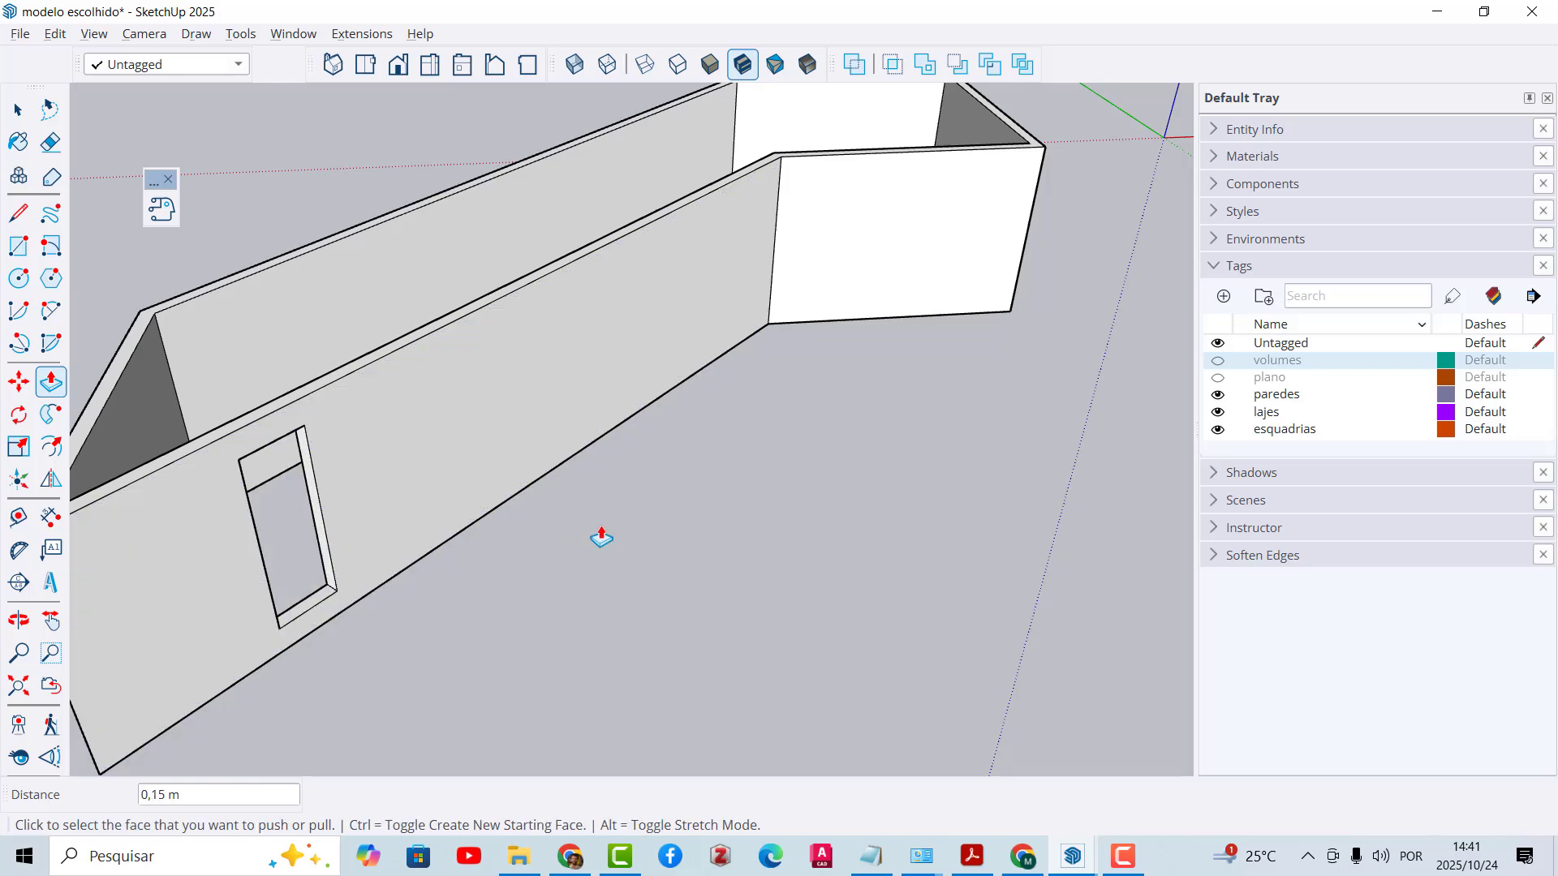
Step: Draw a full-height rectangle of about 2,66 × 2,40 m on the short front wall and push it in about 0,11 m
middle_drag(598, 539, 902, 334)
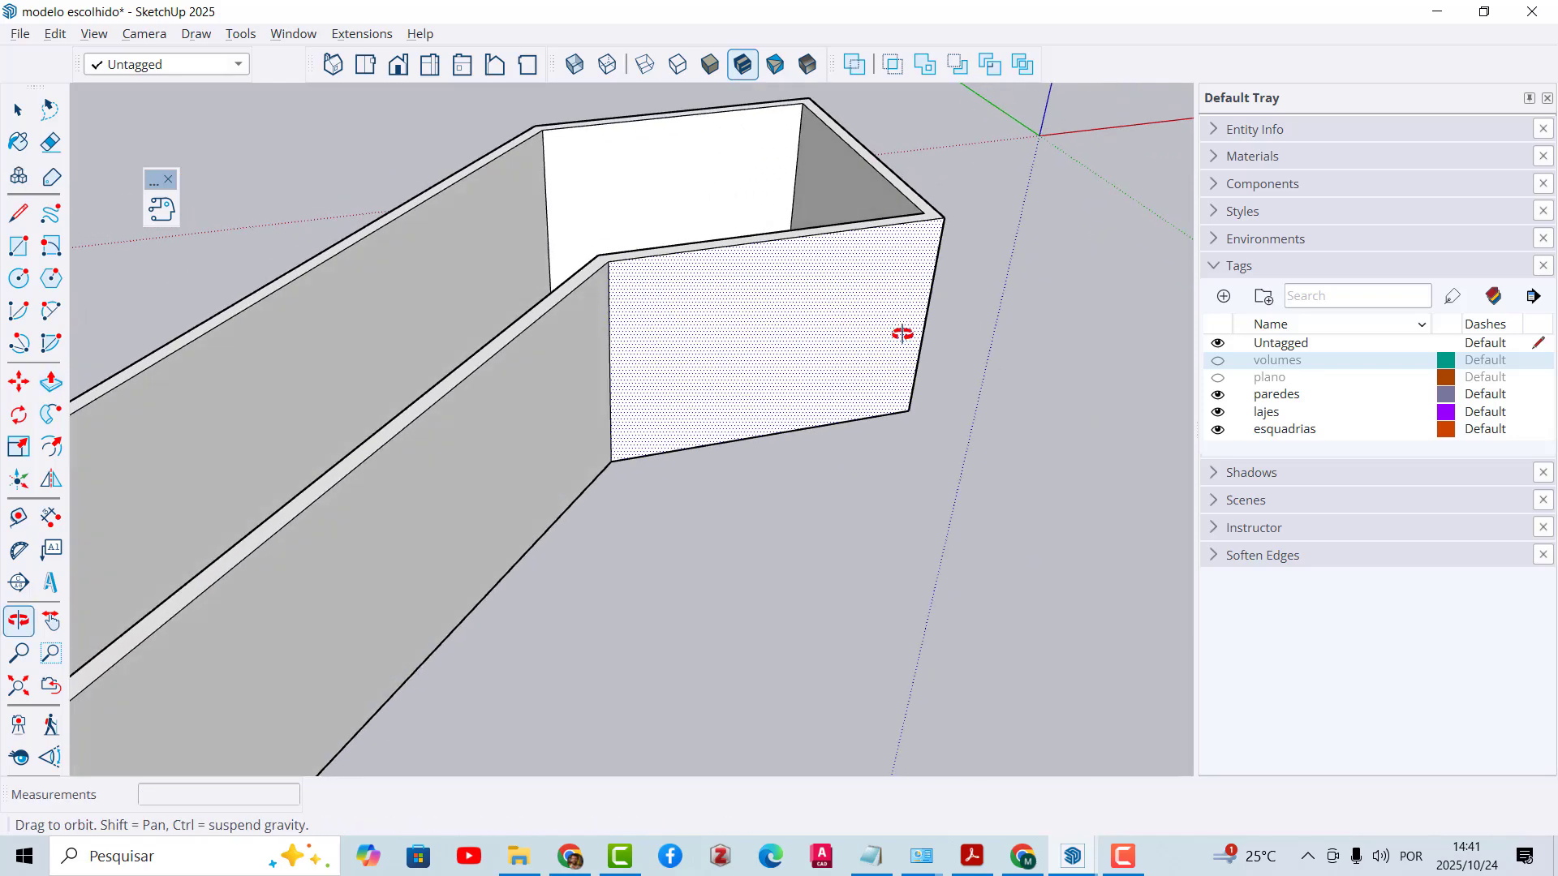
click(19, 246)
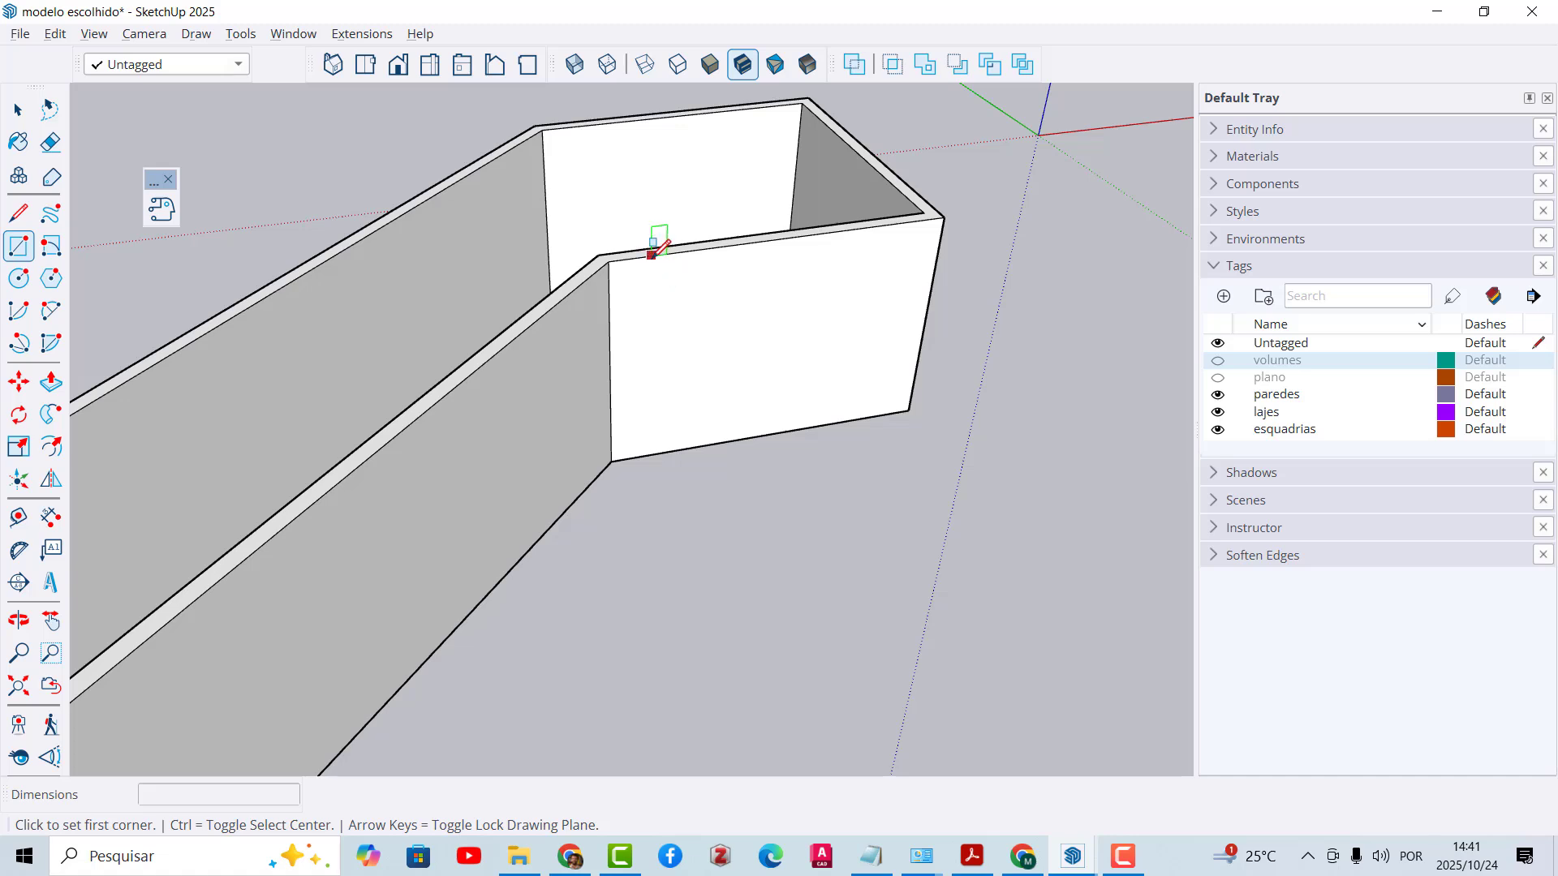
click(651, 254)
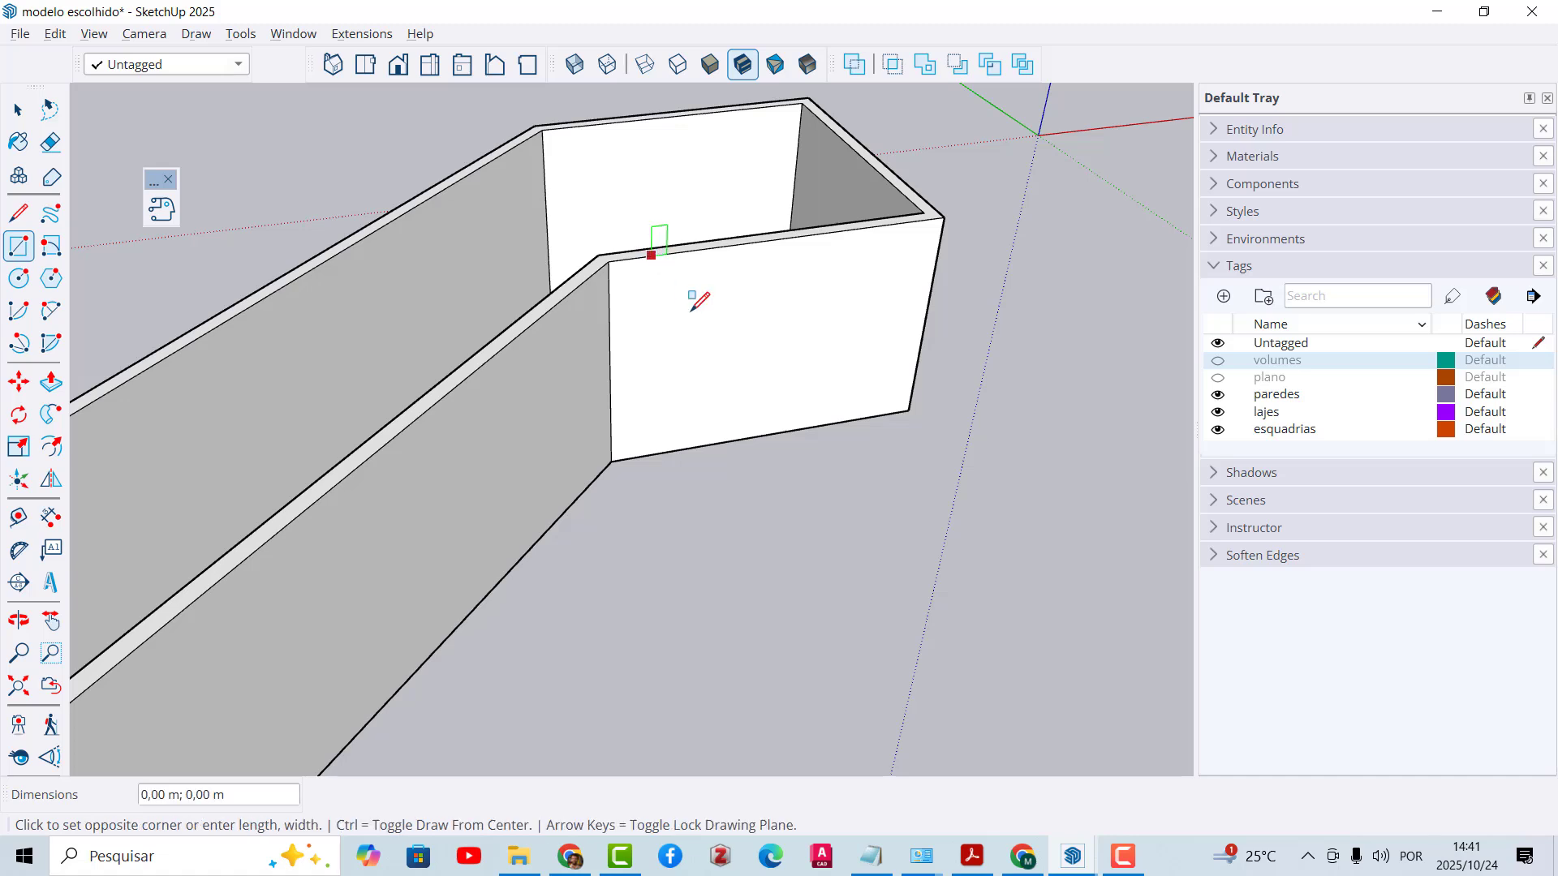
click(874, 416)
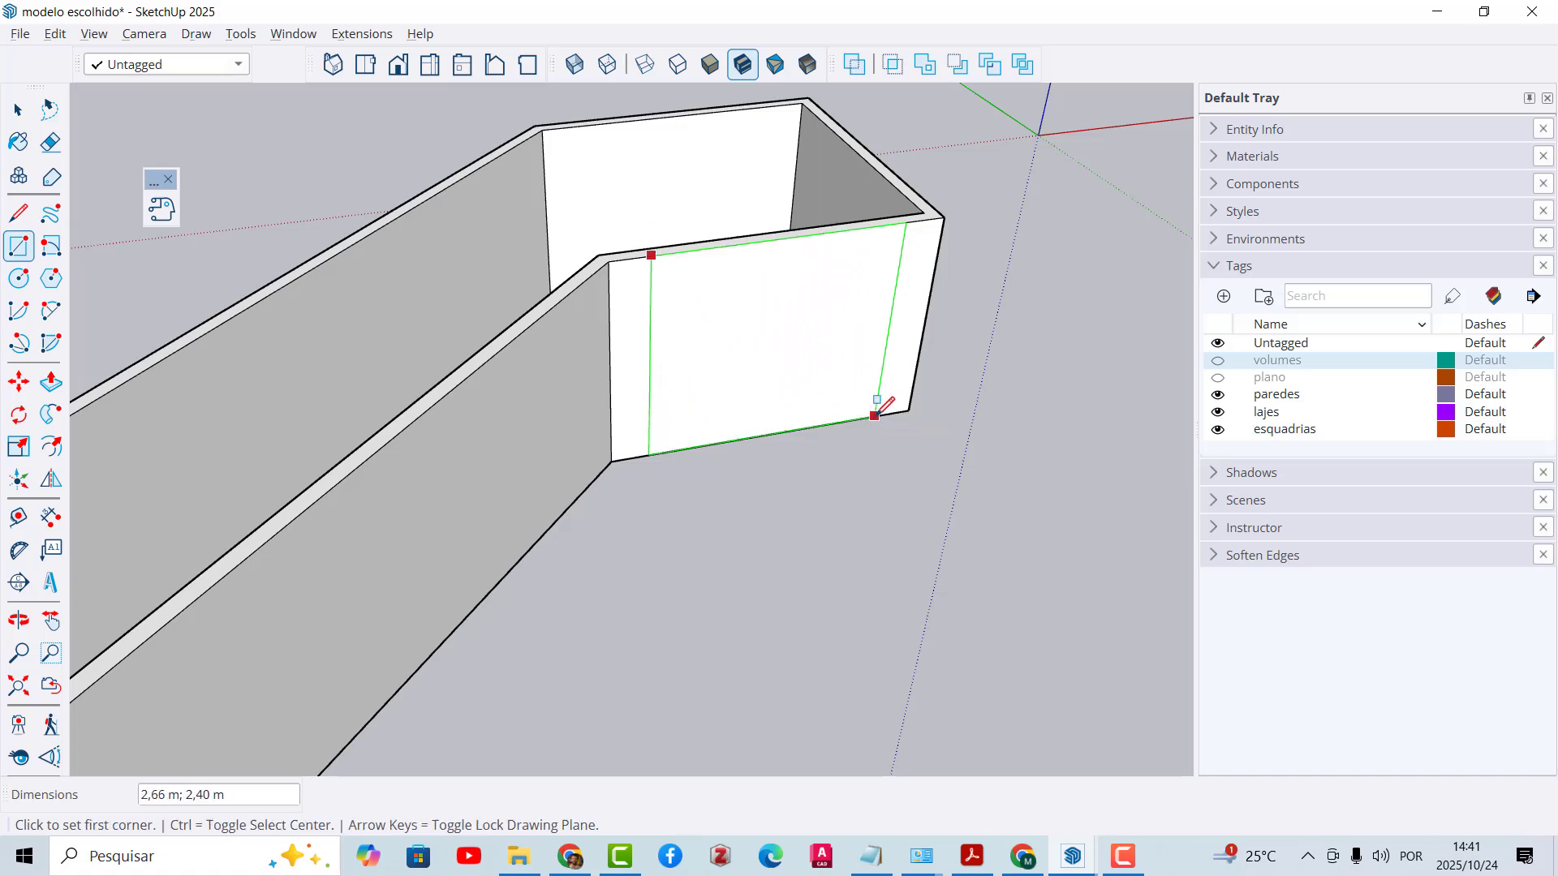
click(51, 382)
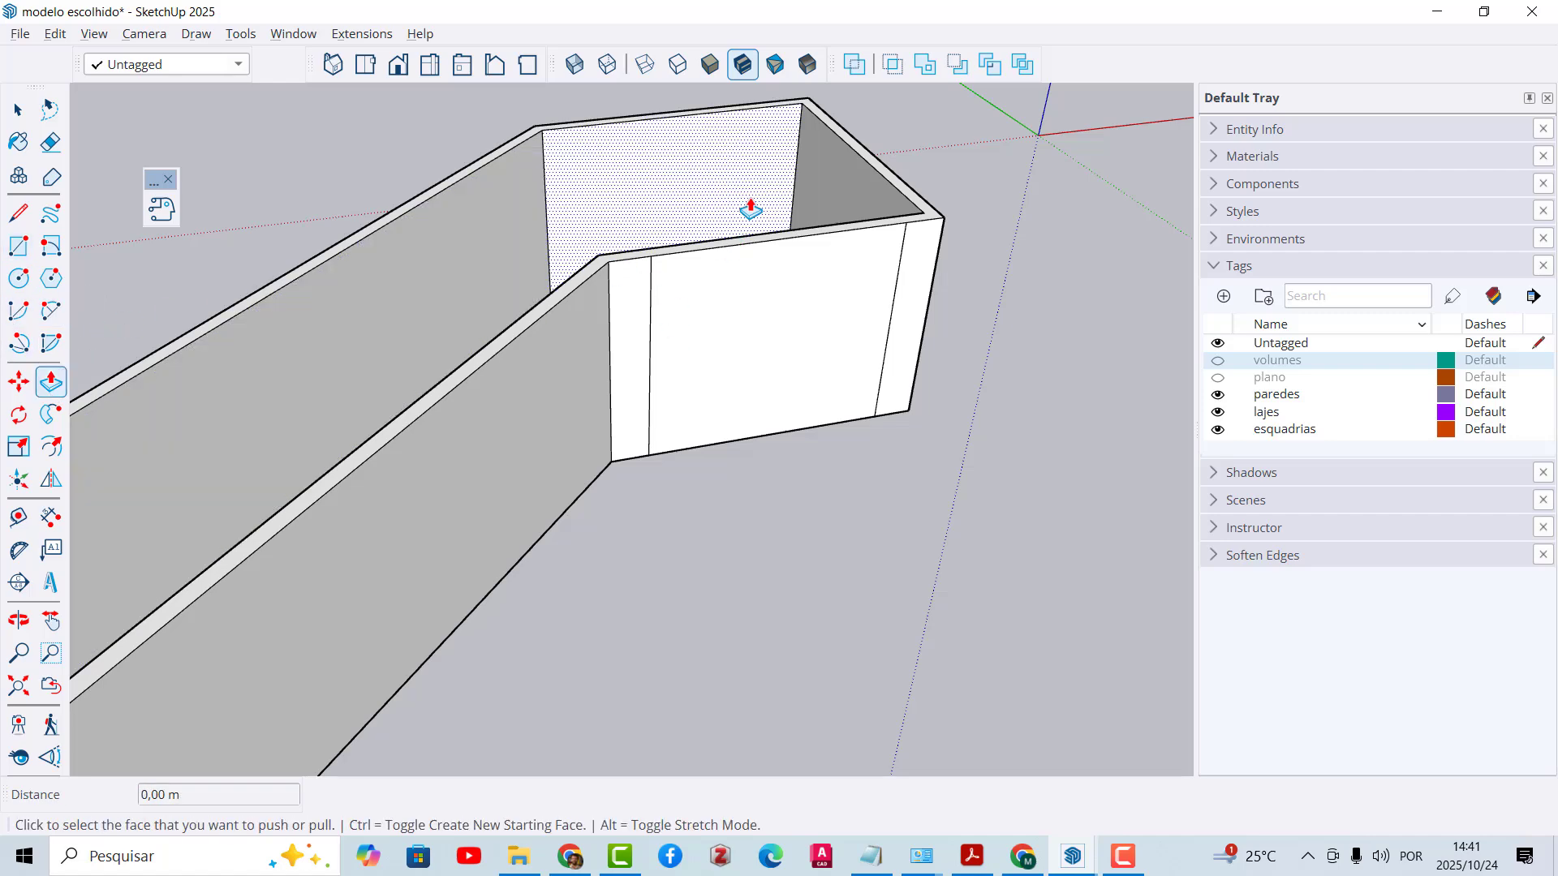
click(774, 311)
click(747, 298)
scroll(730, 203, up, 4)
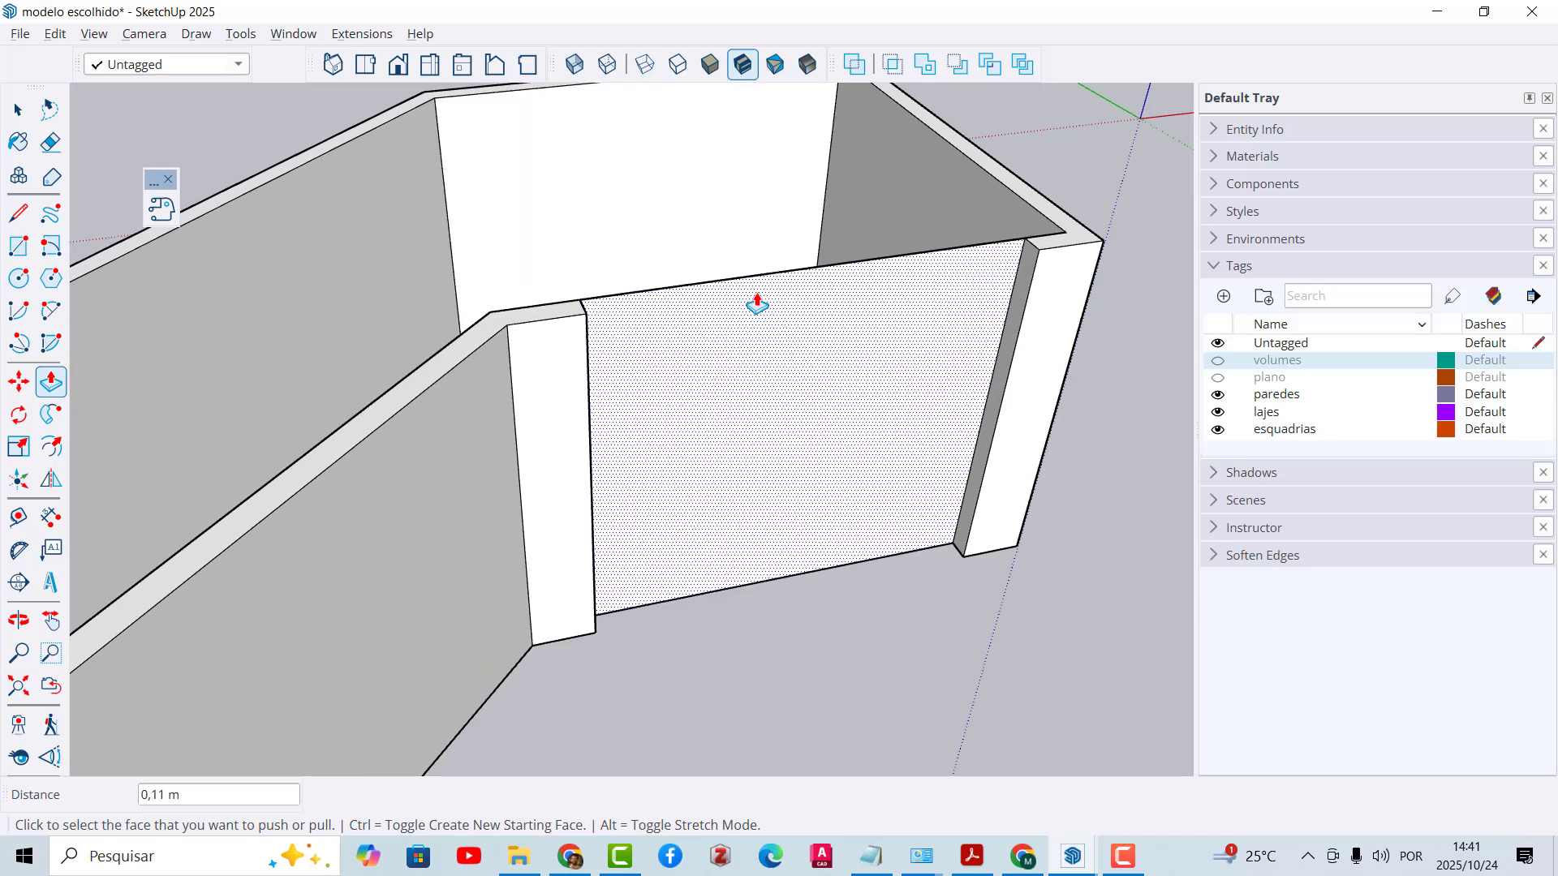
Step: Delete the recessed face and its leftover upper and lower edges to leave a full-height opening in the short front wall
key(space)
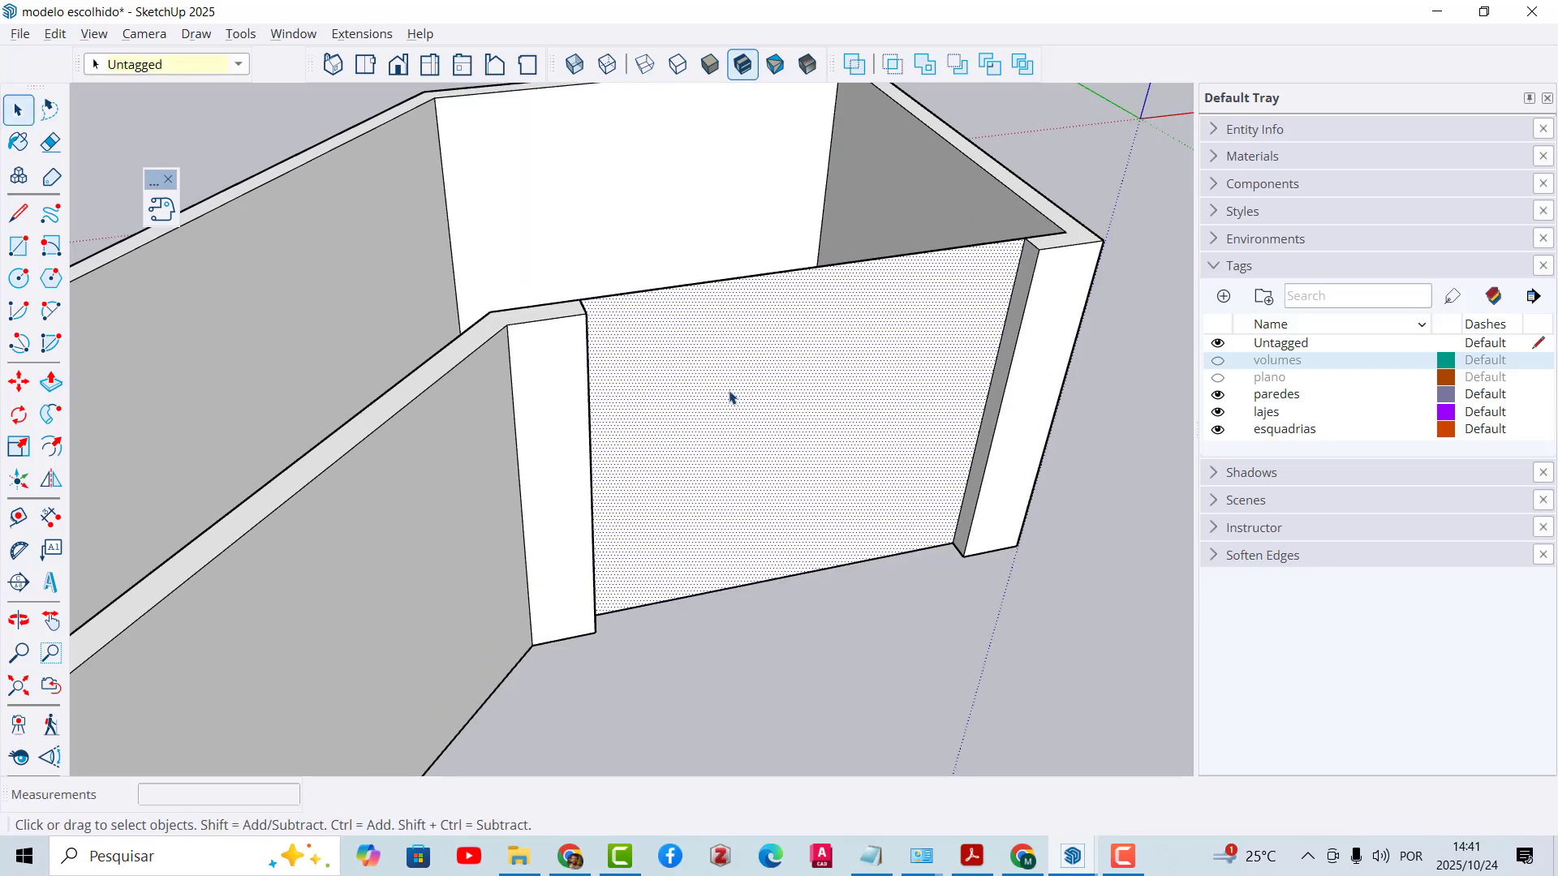
middle_drag(729, 398, 733, 372)
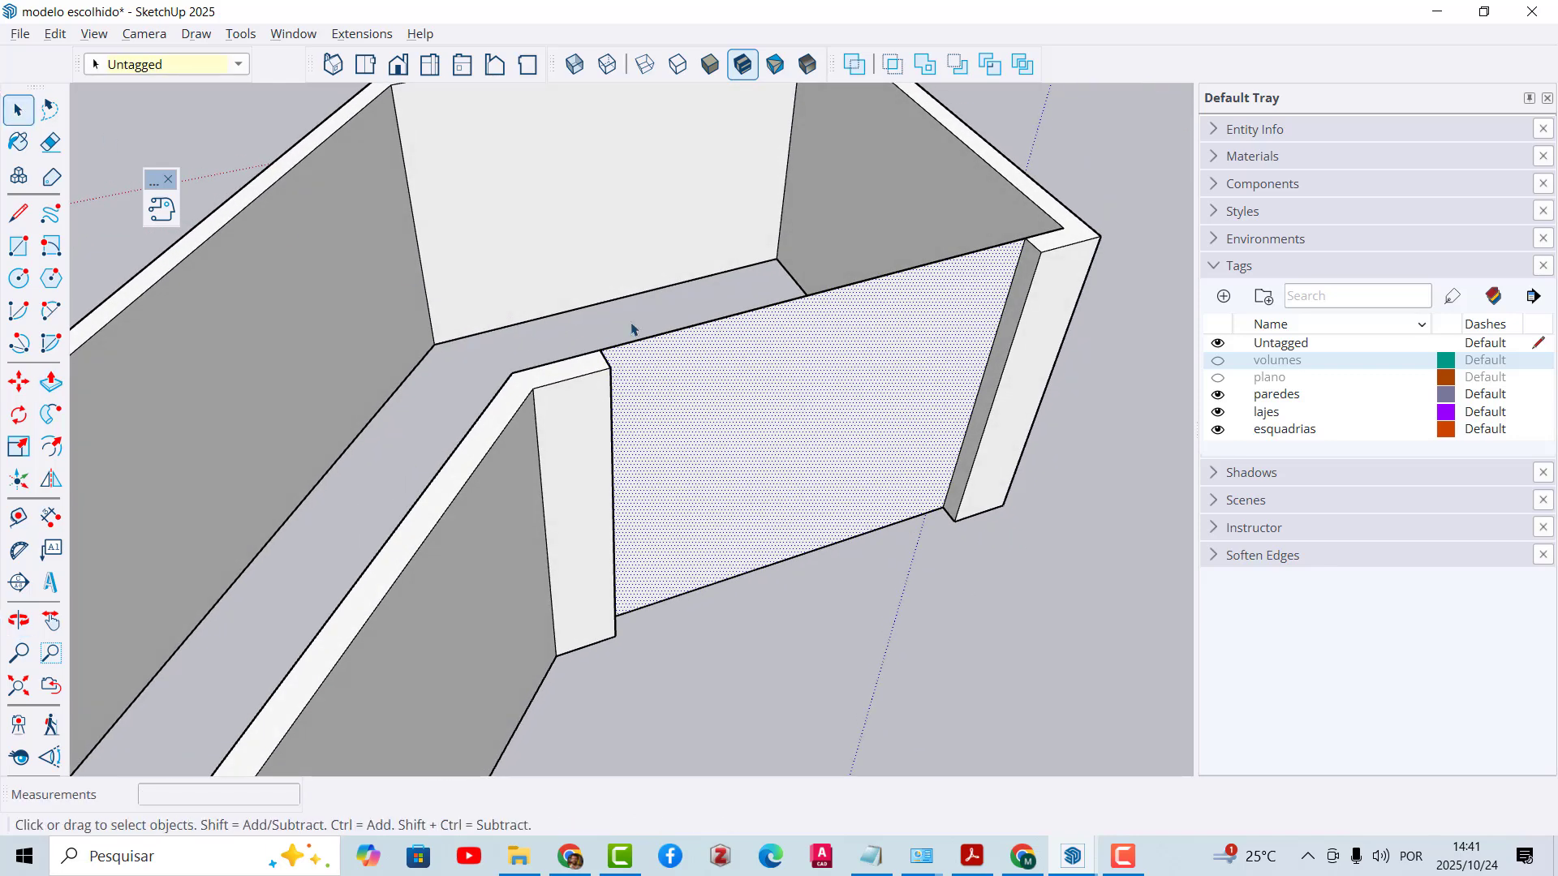
key(Delete)
click(709, 327)
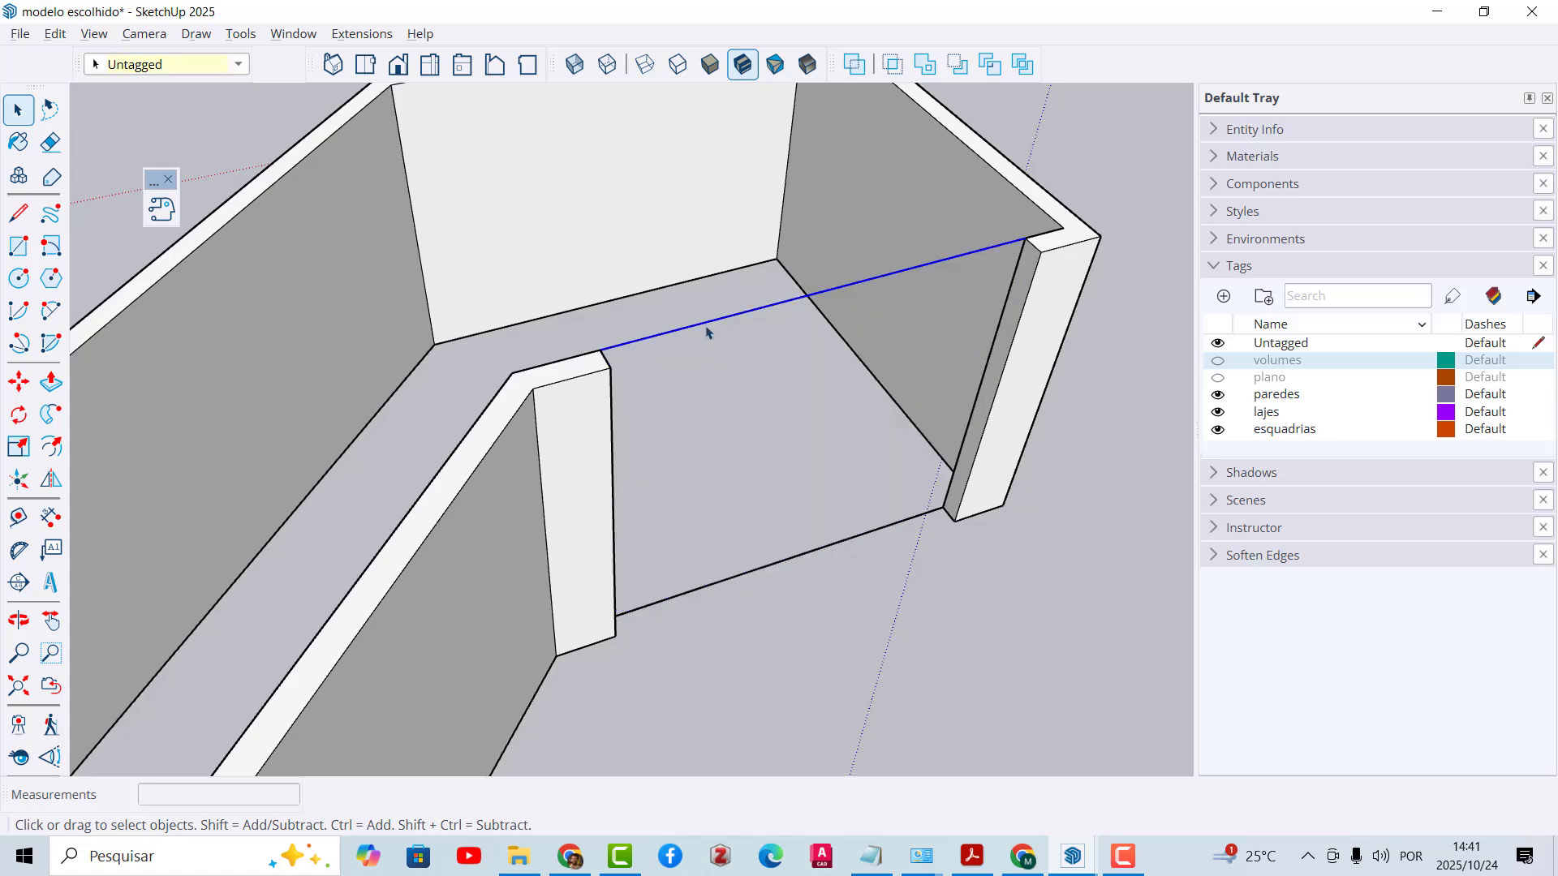
key(Delete)
click(780, 566)
key(Delete)
scroll(842, 375, down, 3)
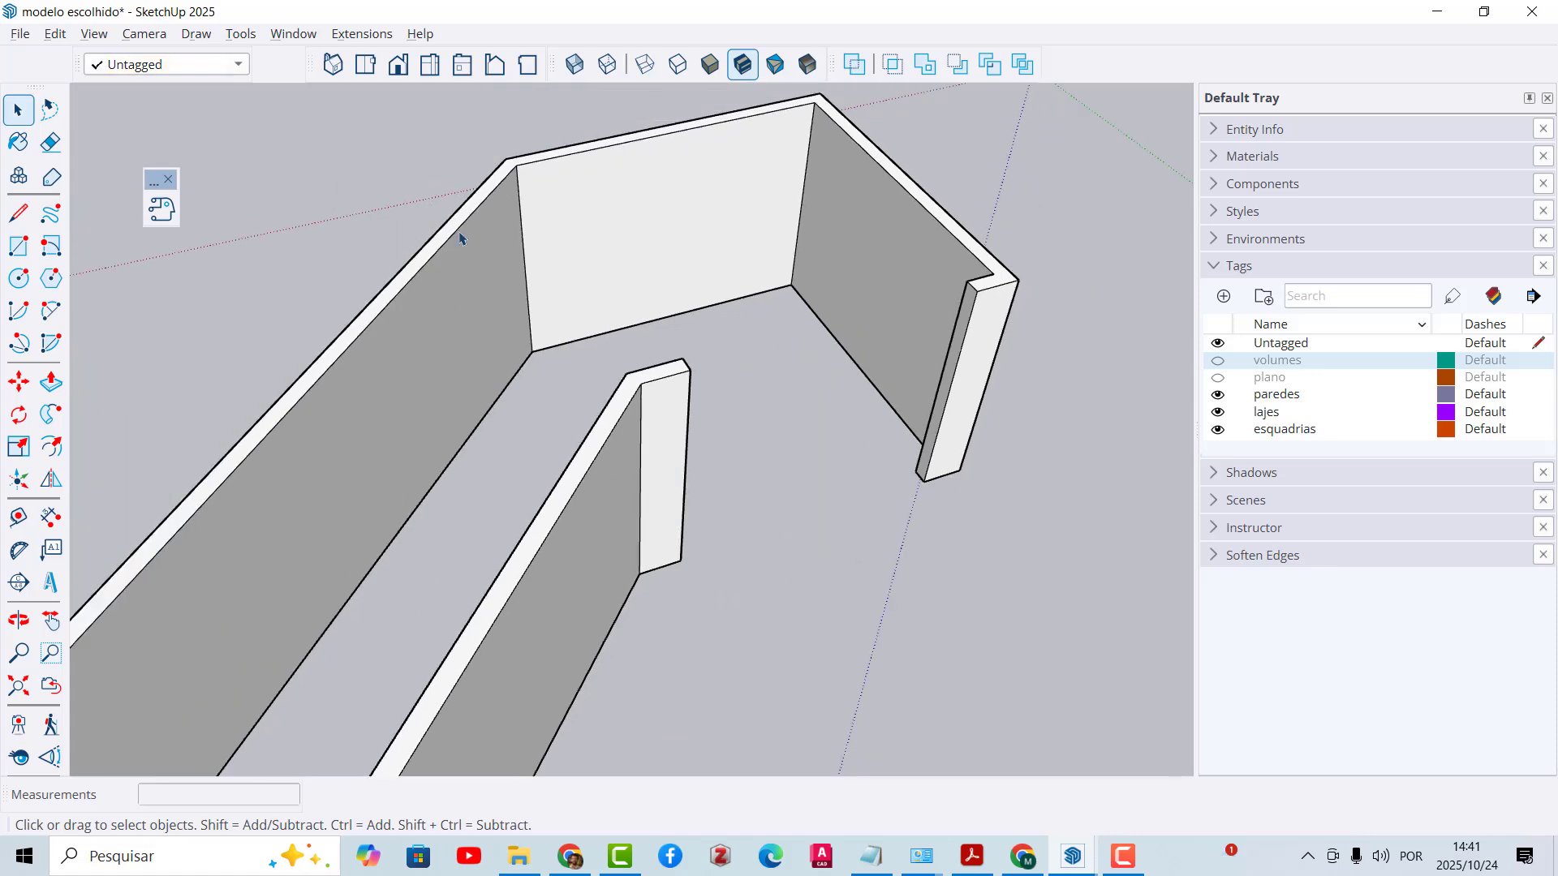
Step: Examine the wall openings in the reference model modelo finalizado and return to modelo escolhido
click(18, 245)
key(space)
scroll(649, 300, down, 2)
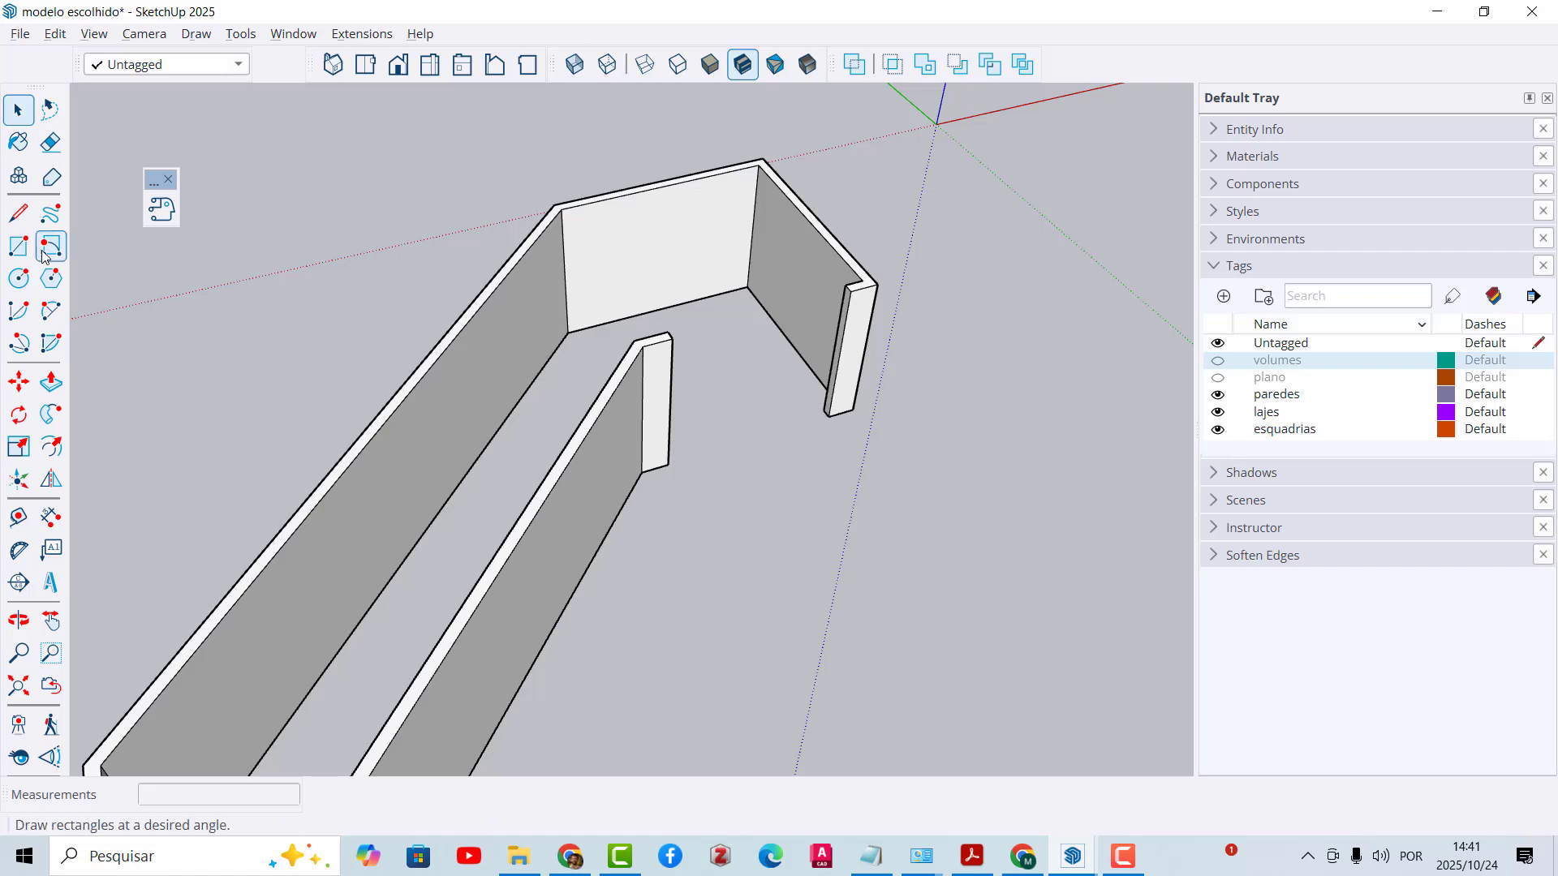
middle_drag(535, 264, 531, 300)
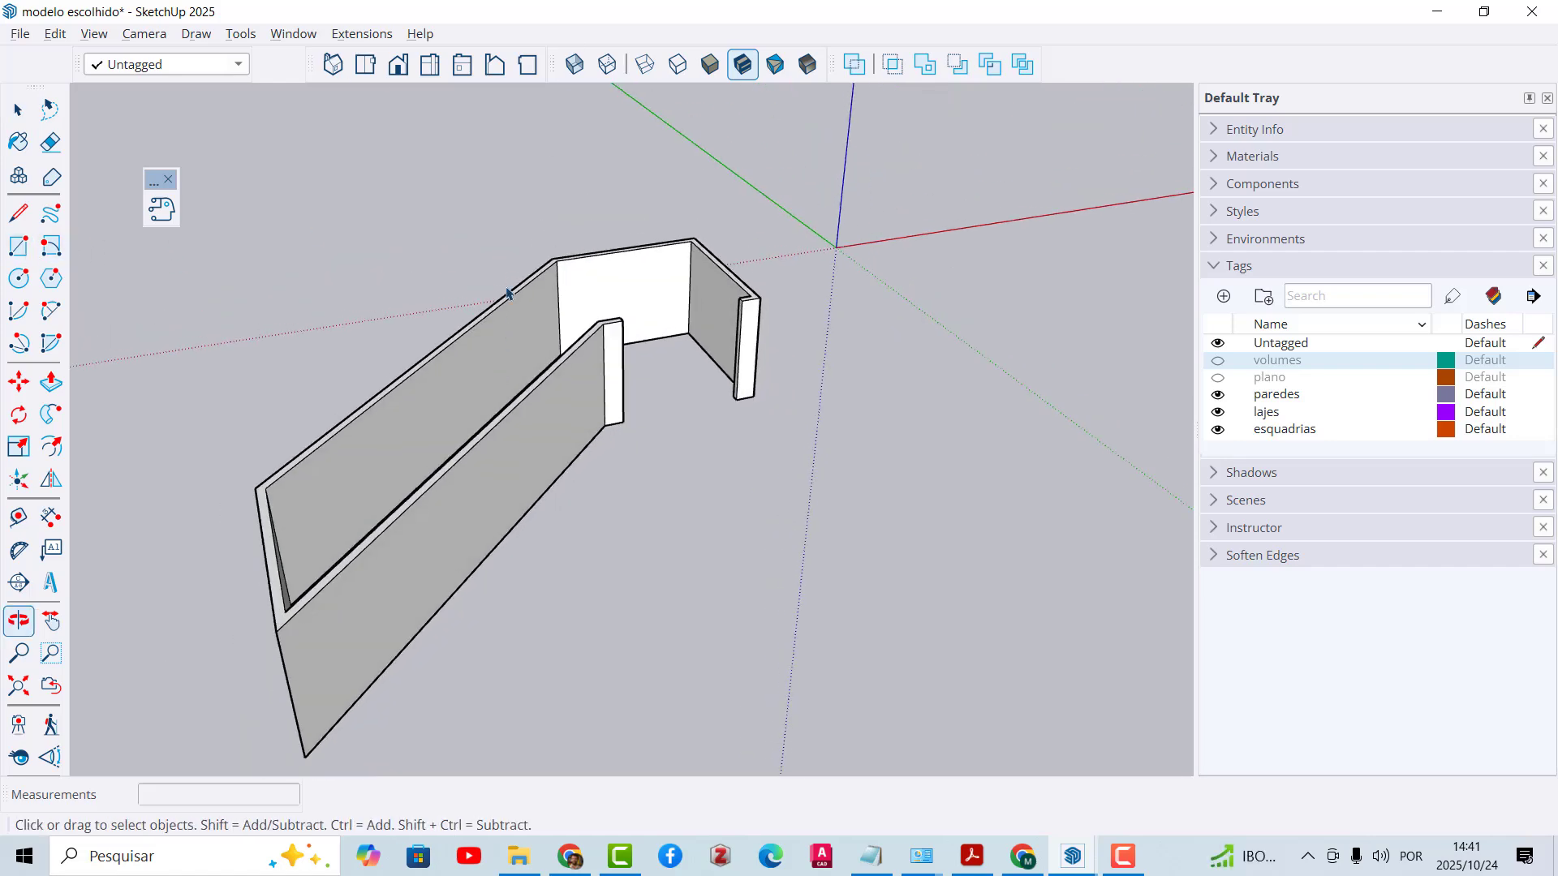
click(18, 245)
middle_drag(685, 465, 612, 292)
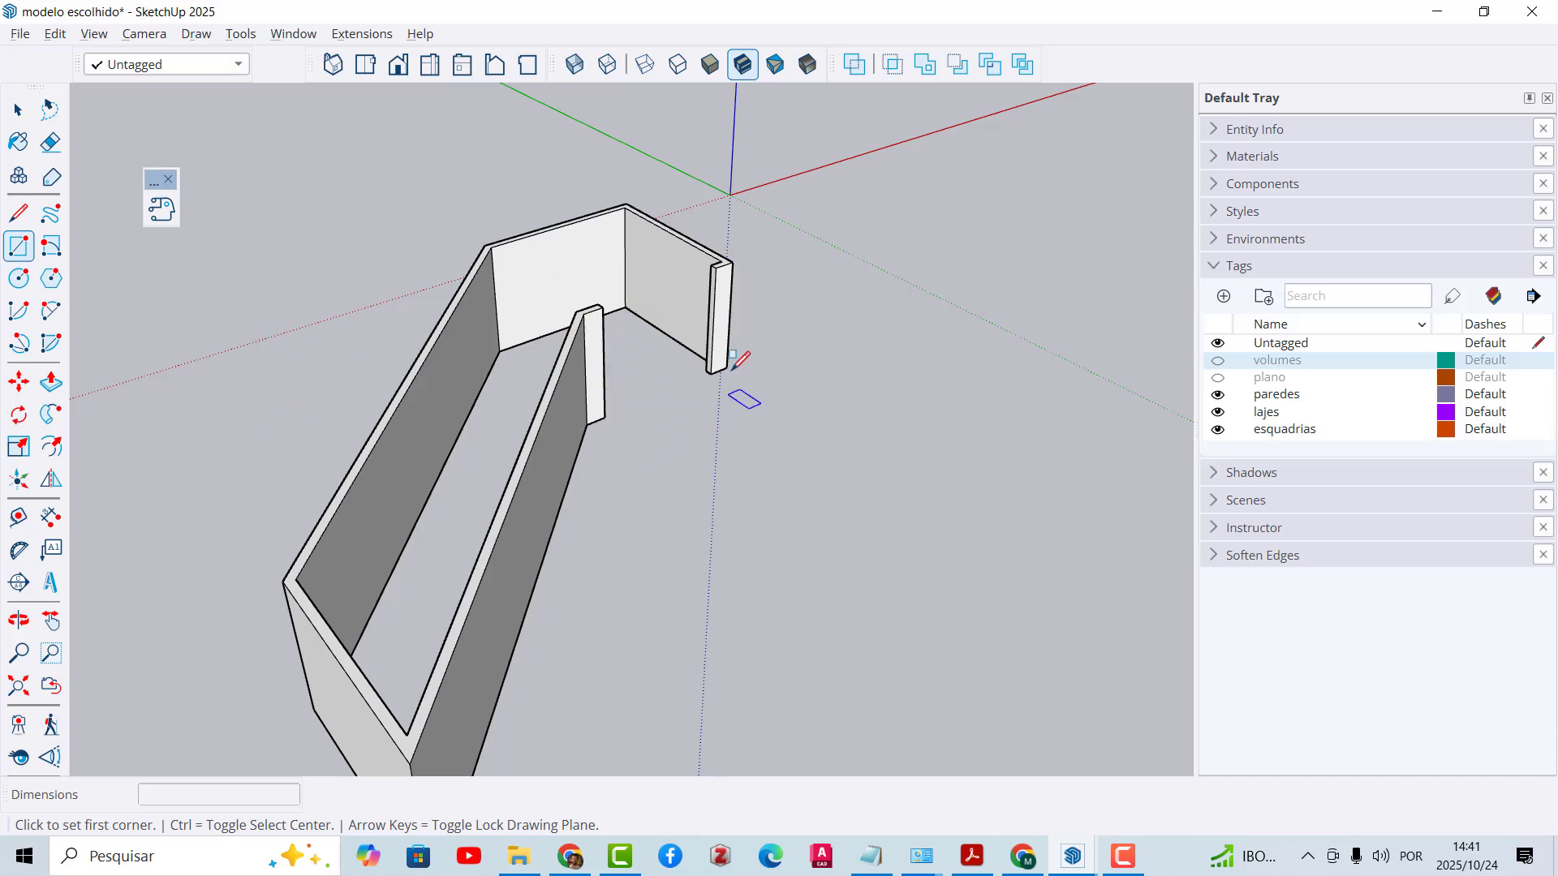
scroll(552, 361, up, 3)
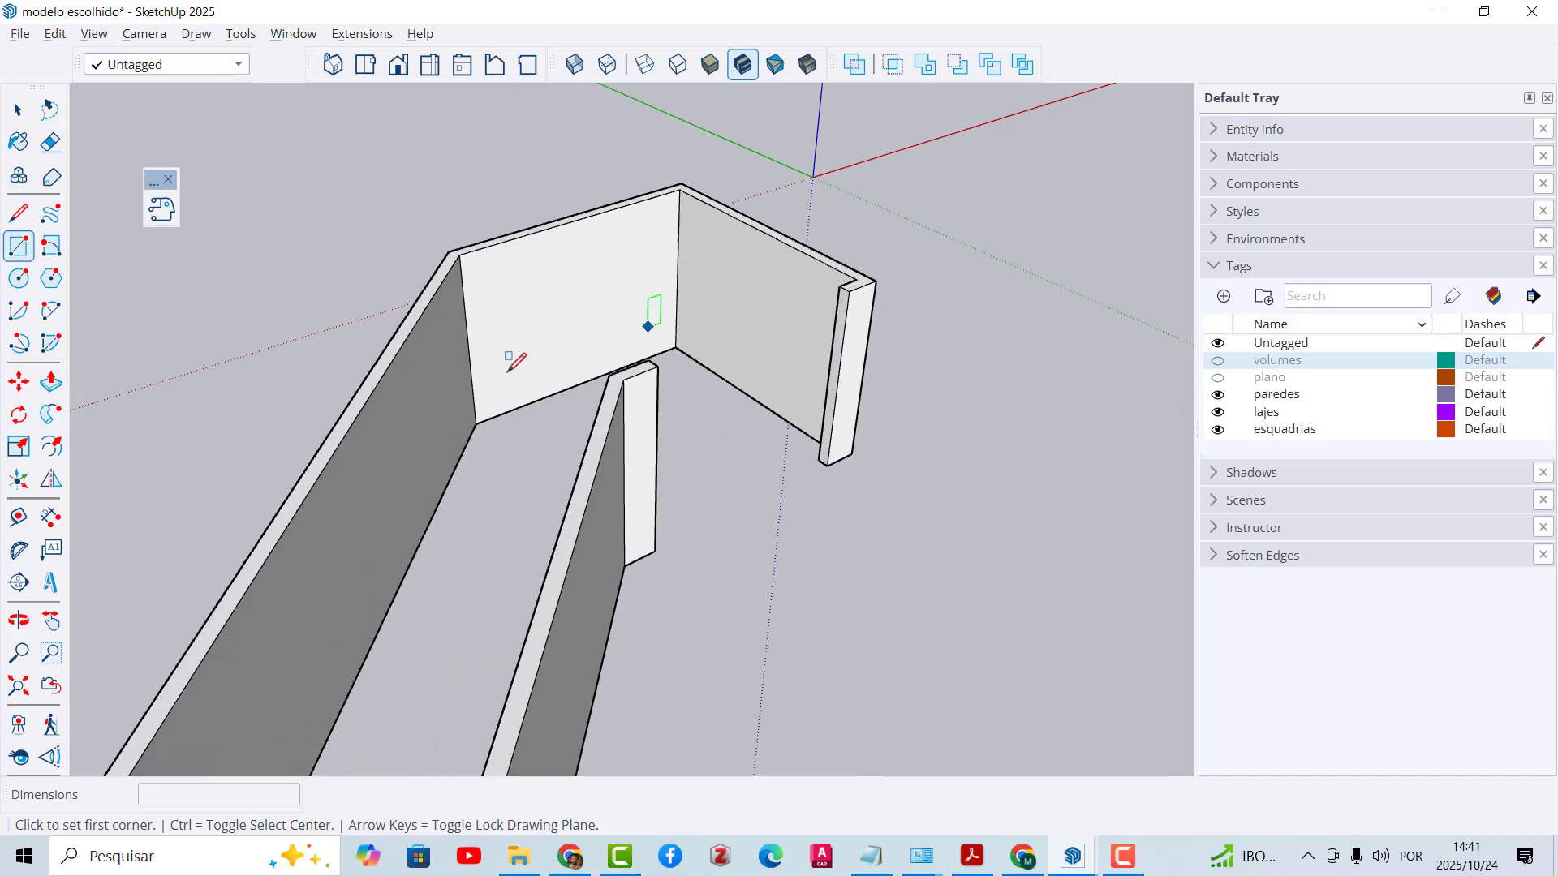
click(1074, 858)
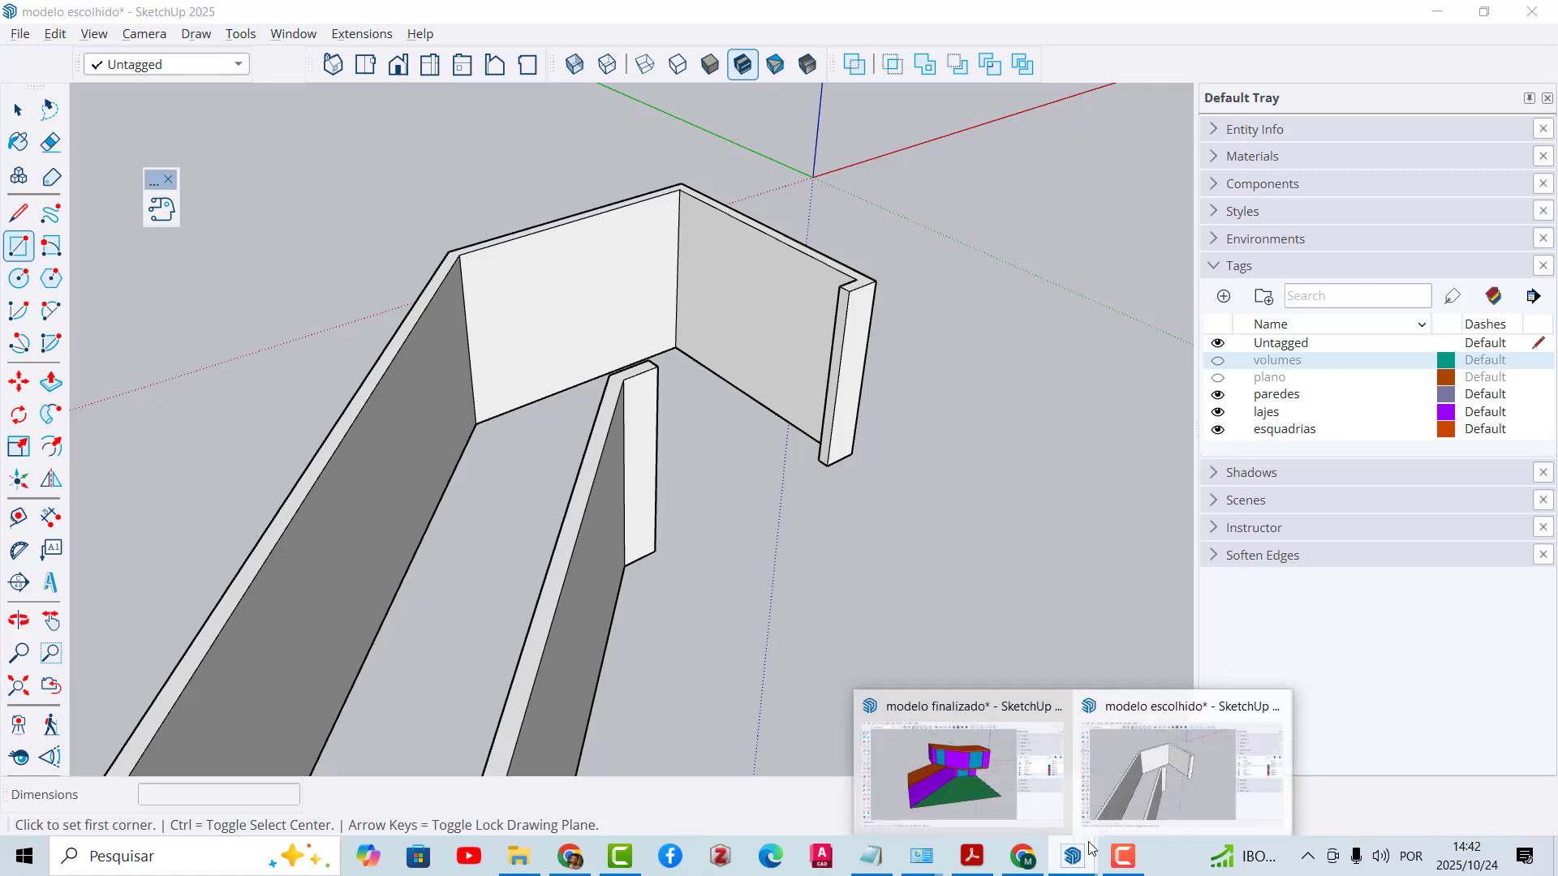
click(981, 780)
mouse_move(616, 422)
middle_down()
mouse_move(535, 397)
mouse_move(592, 389)
mouse_move(344, 434)
mouse_move(695, 479)
middle_up()
key(alt+Tab)
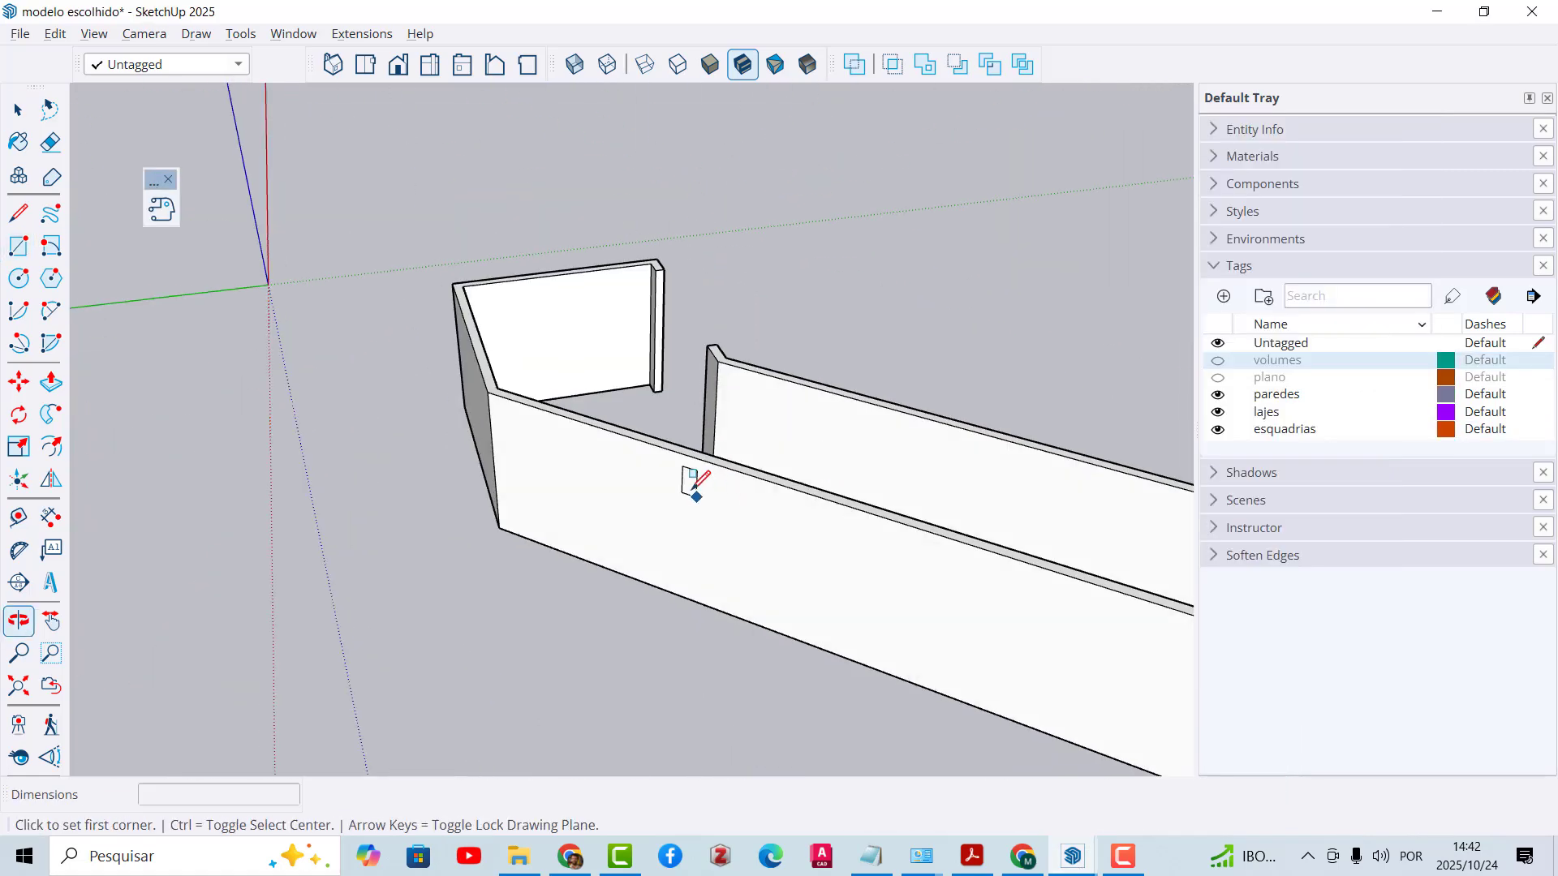
Step: Draw a wide full-height rectangle on the long front wall and push it in through the wall's thickness
click(531, 538)
scroll(535, 515, down, 3)
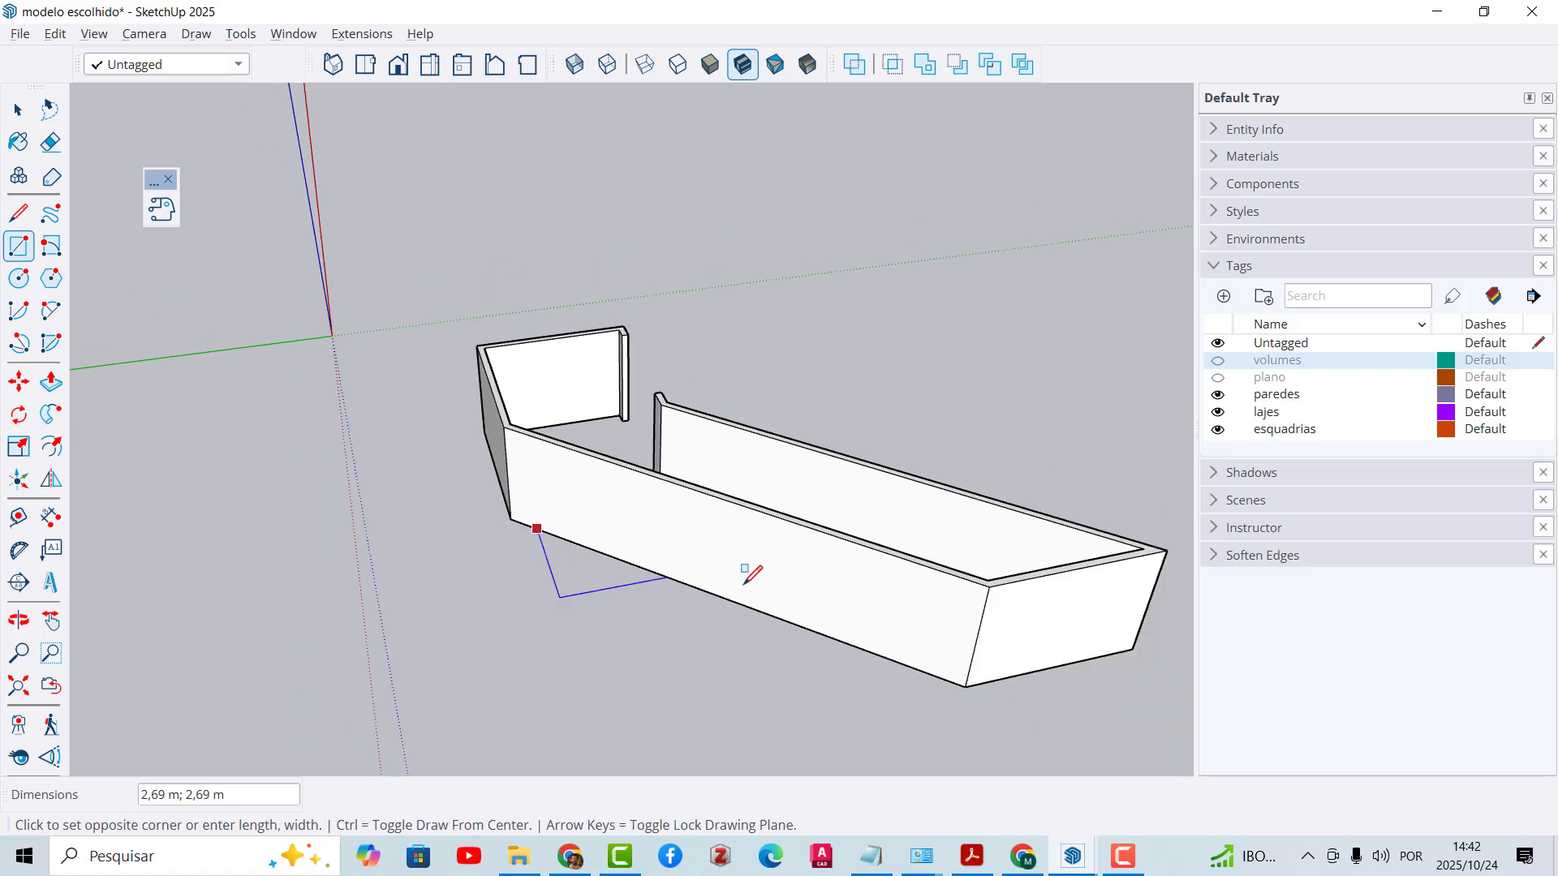
click(791, 515)
scroll(795, 509, up, 2)
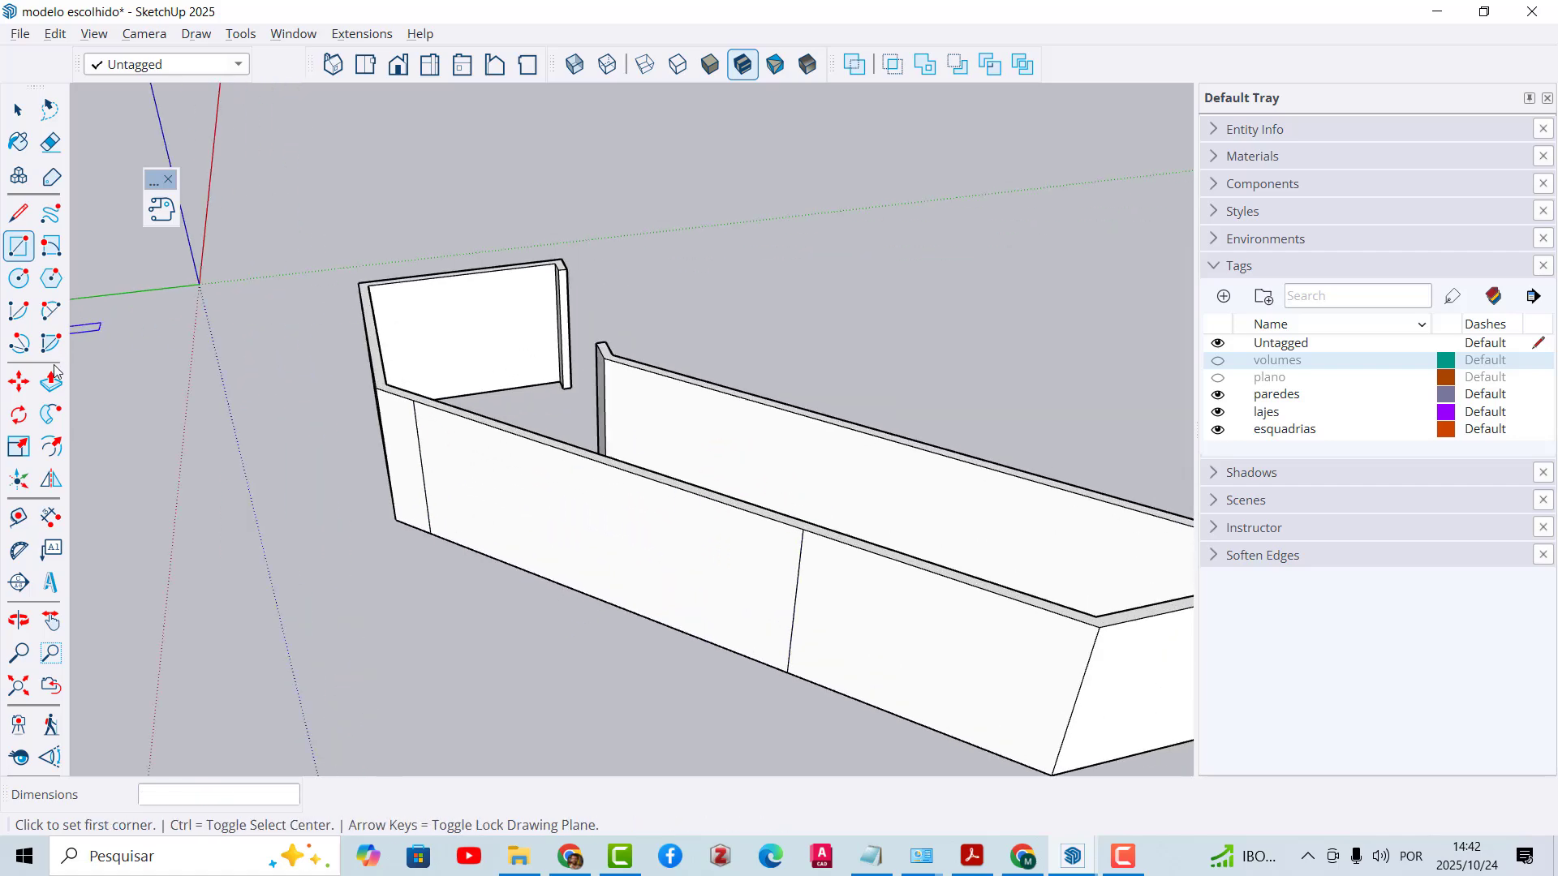
middle_drag(604, 519, 421, 421)
key(p)
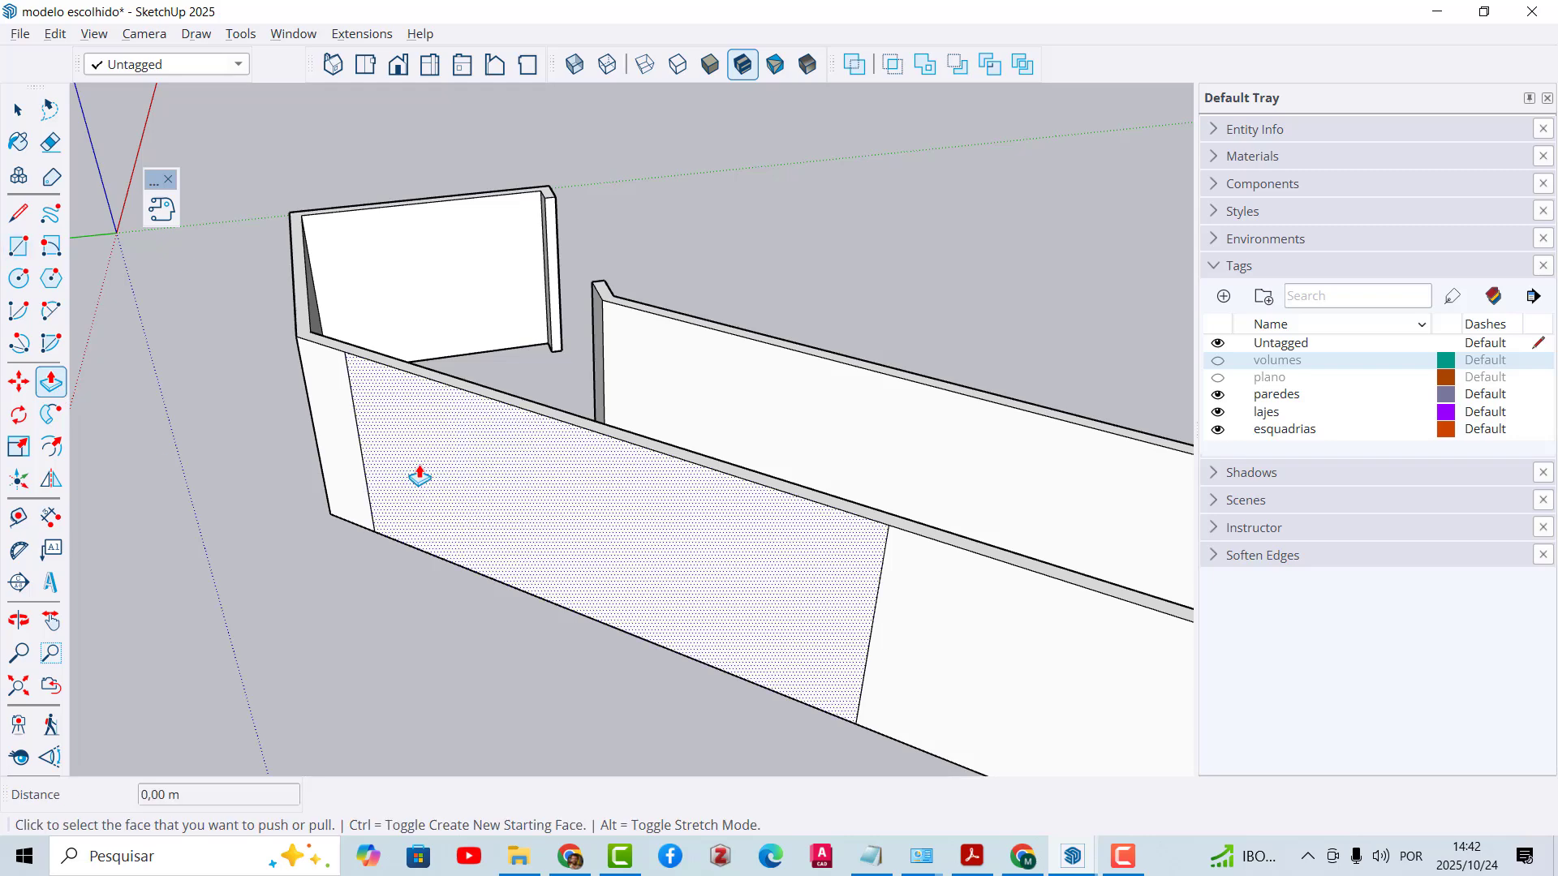
click(435, 468)
click(480, 479)
Step: Delete the recessed face and its leftover upper and lower edges to leave a full-height opening in the long front wall
key(space)
click(523, 403)
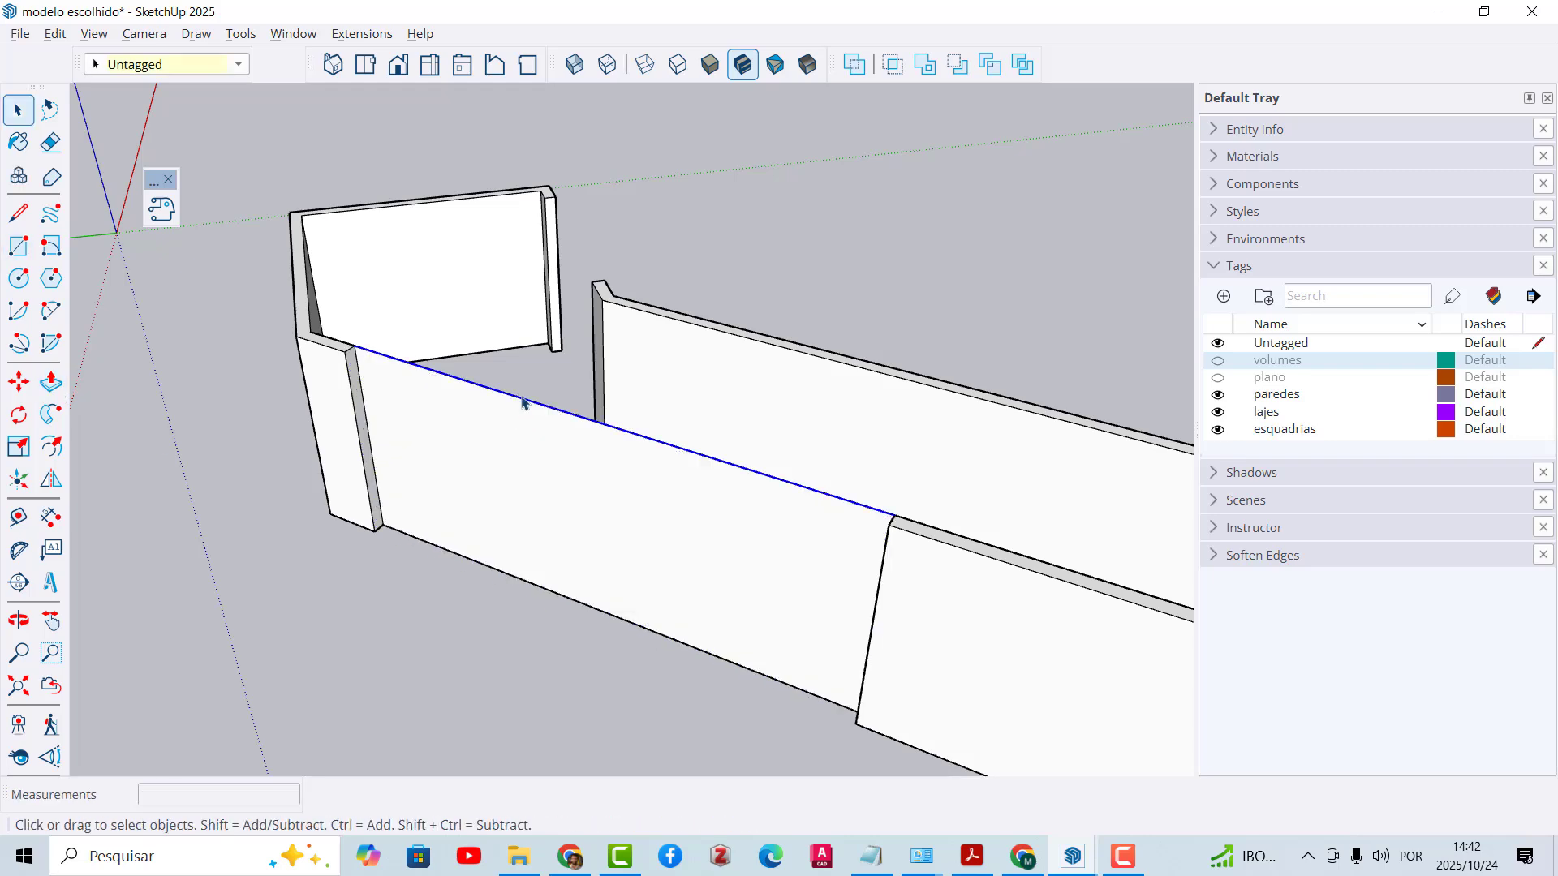
key(Delete)
drag(500, 475, 476, 600)
key(Delete)
scroll(515, 405, down, 3)
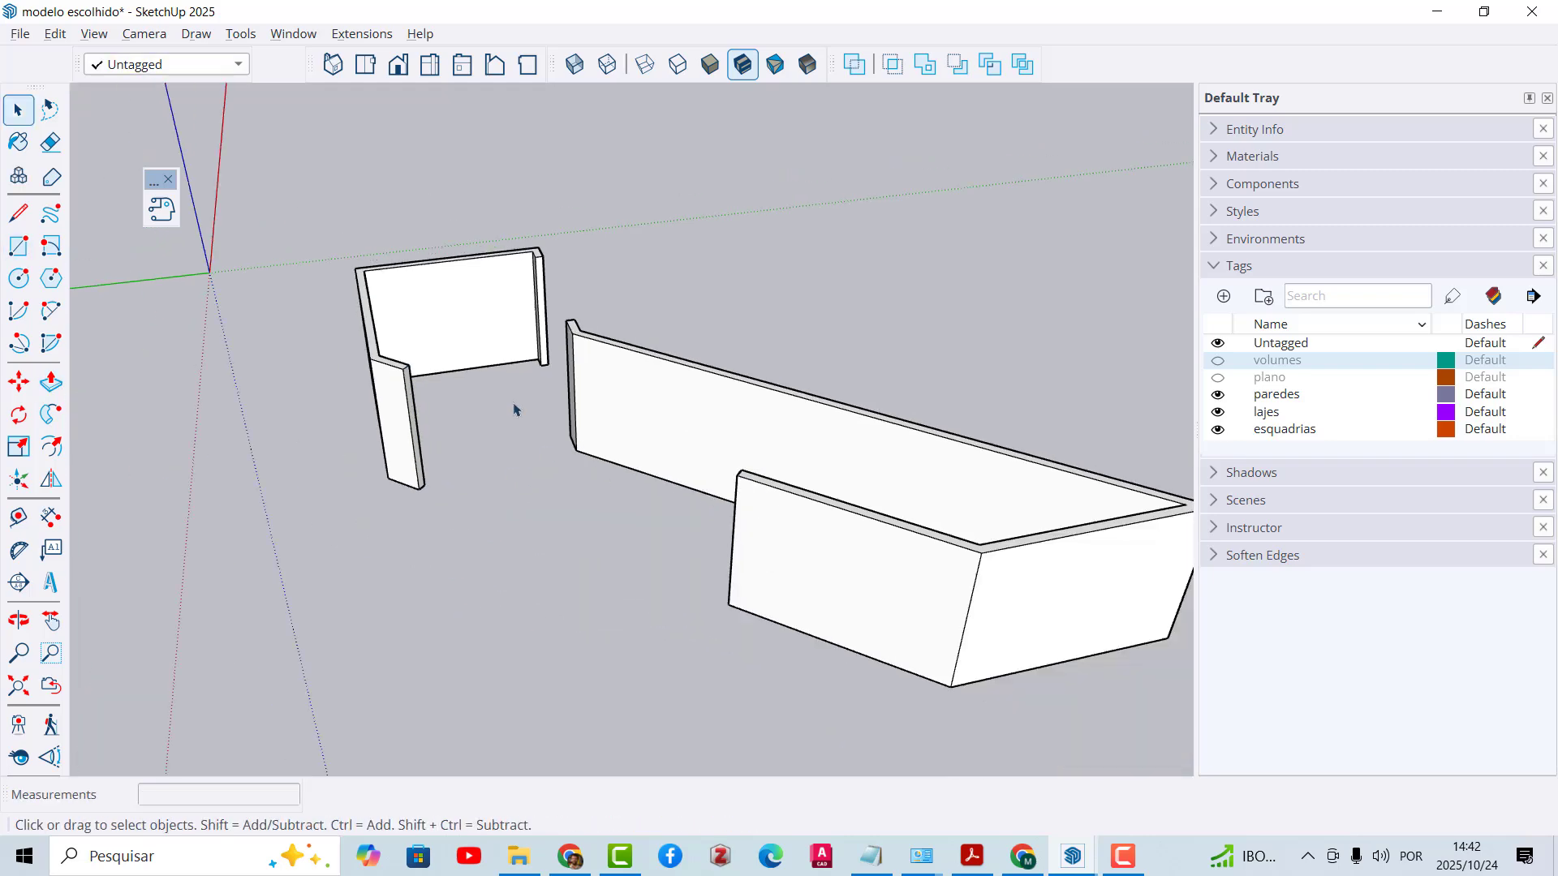
Step: Examine the ground-floor walls and their openings from the opposite side
middle_drag(514, 406, 602, 449)
middle_drag(512, 386, 497, 407)
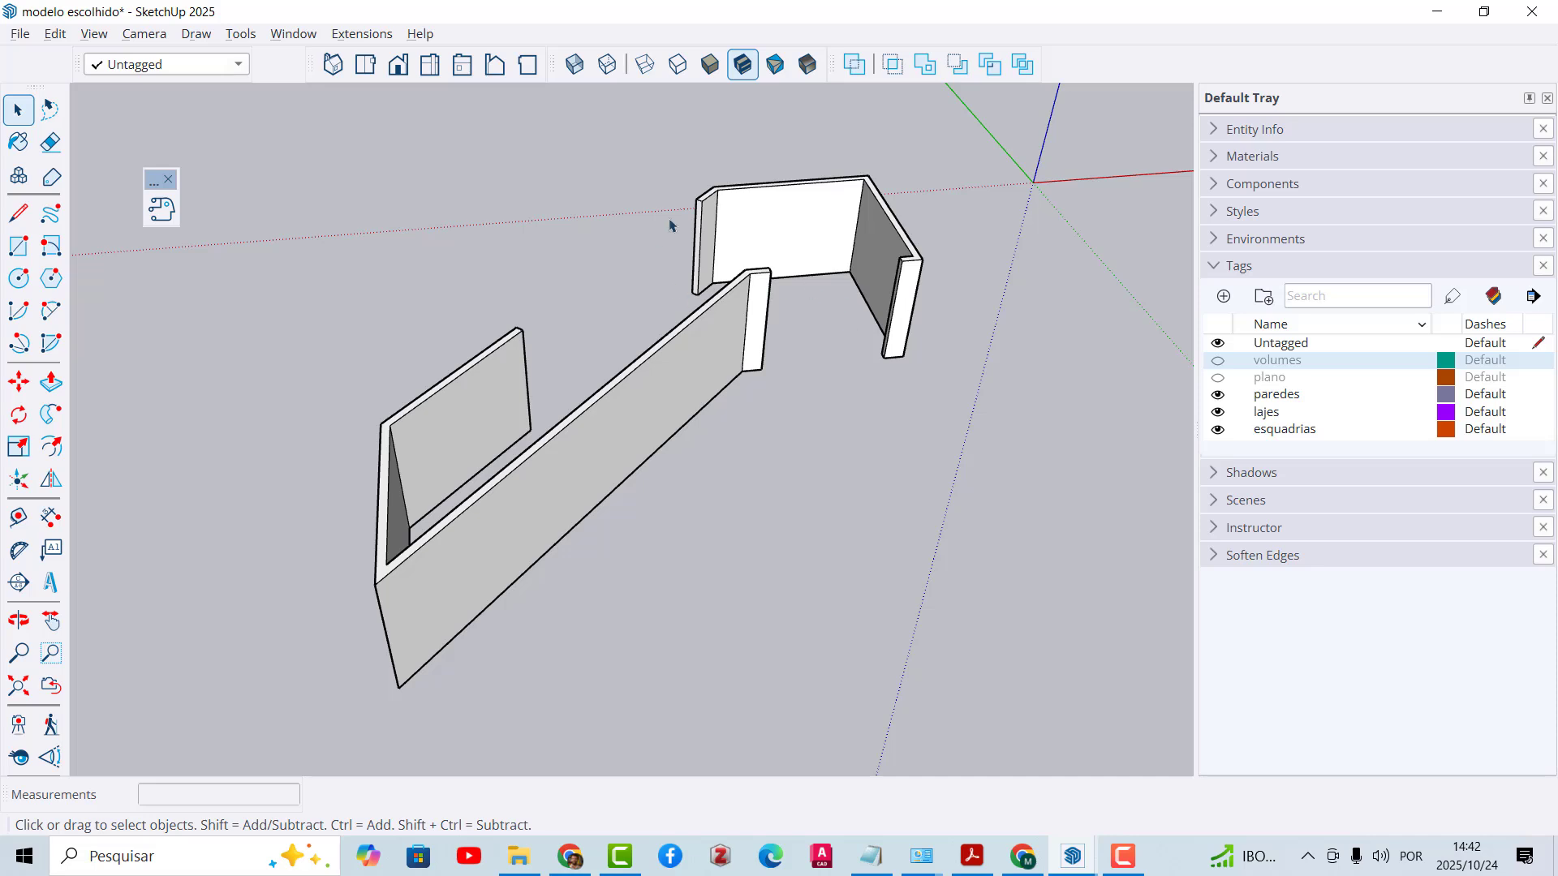
scroll(604, 420, up, 1)
middle_drag(604, 428, 600, 419)
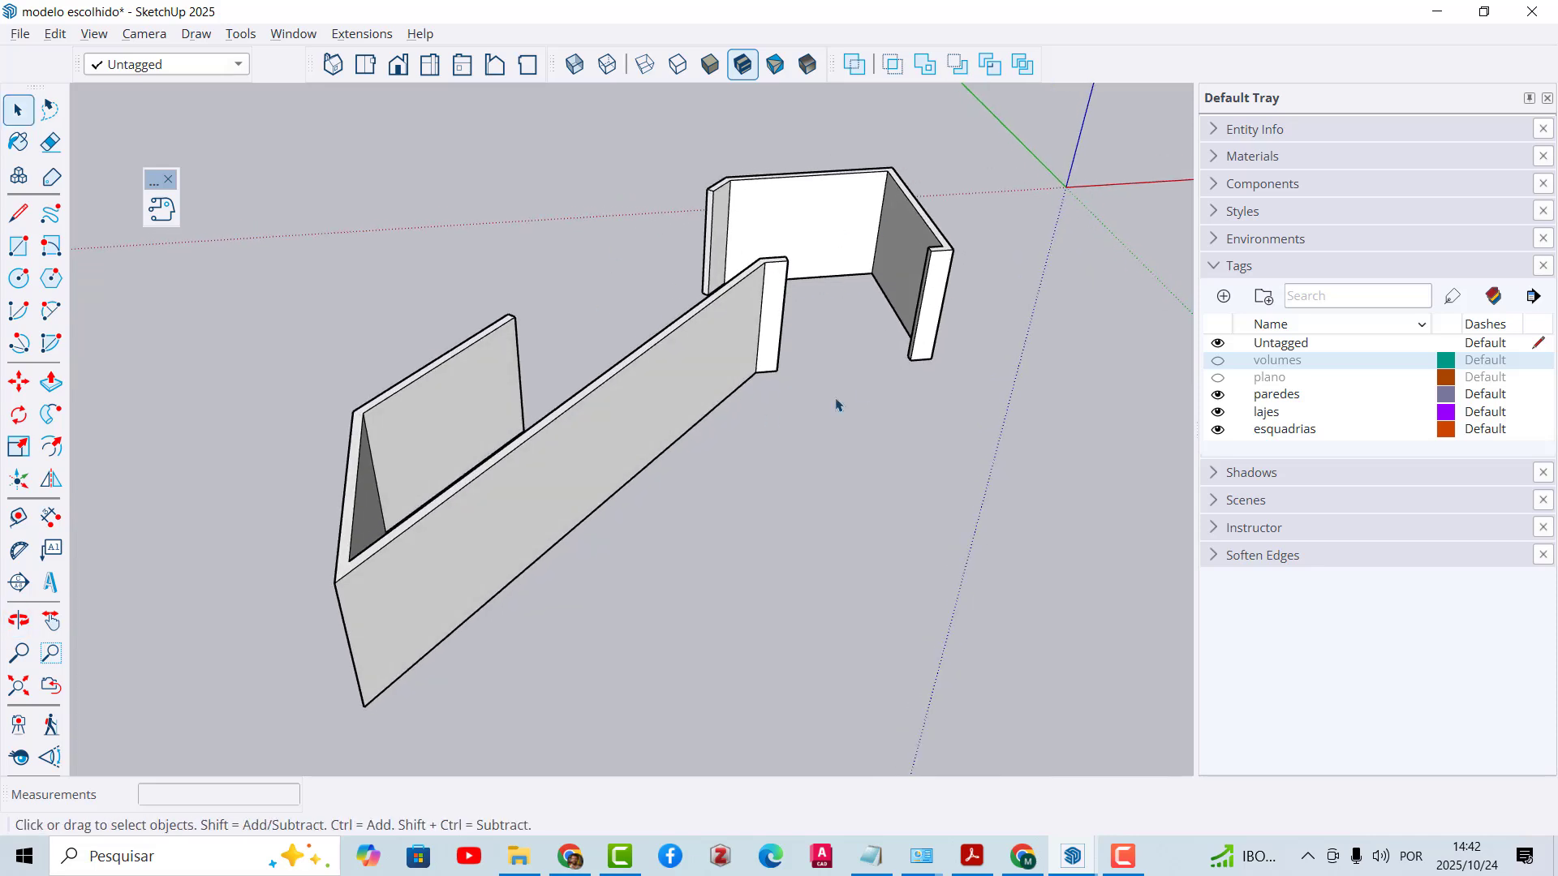
scroll(534, 297, down, 1)
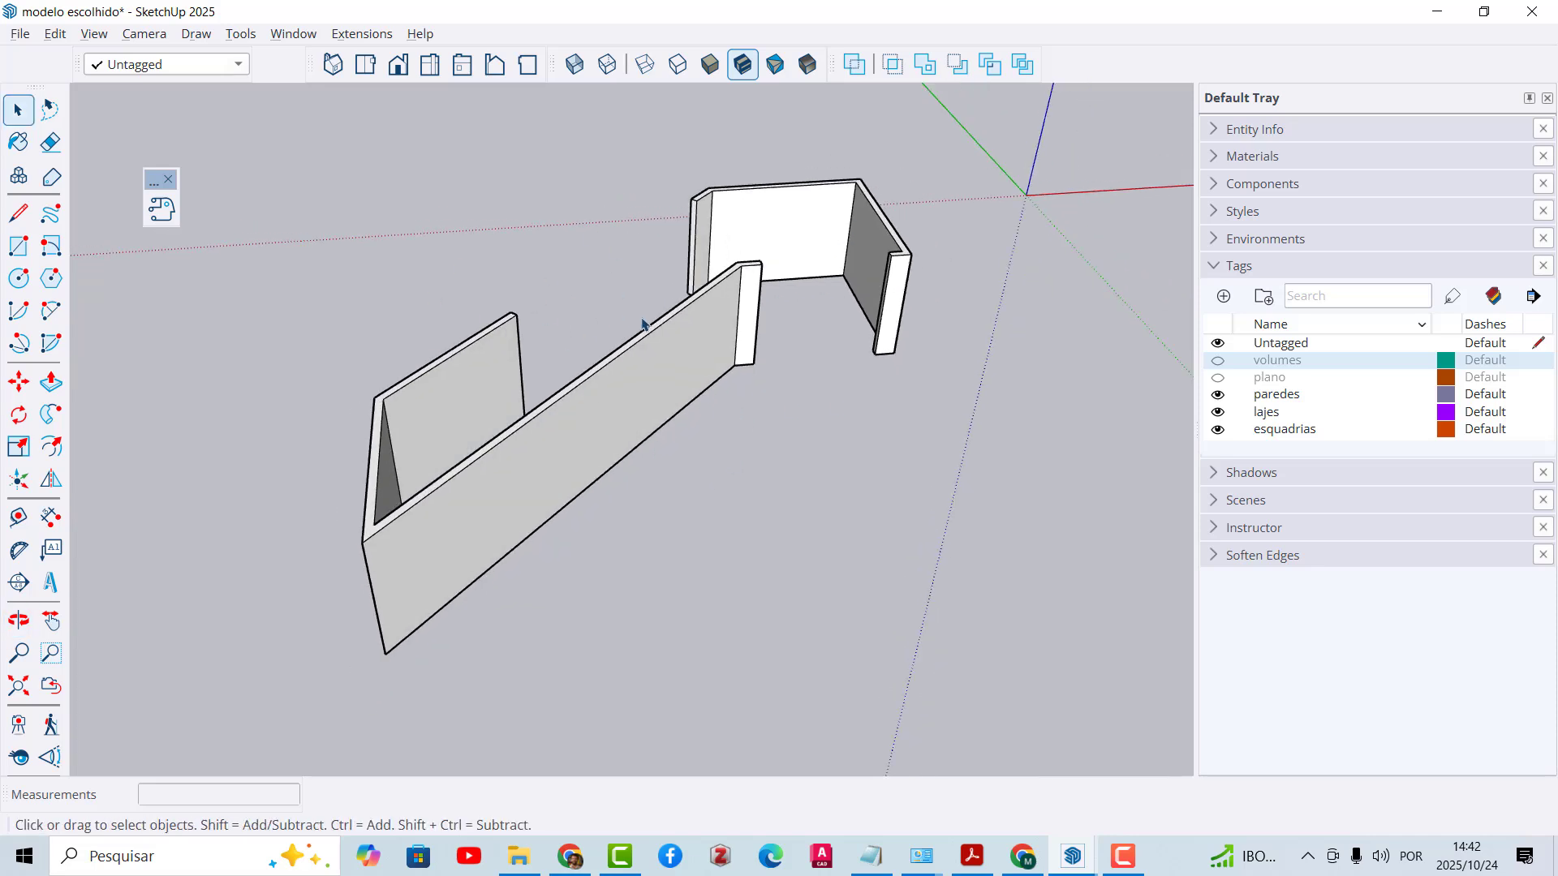
middle_drag(598, 330, 598, 376)
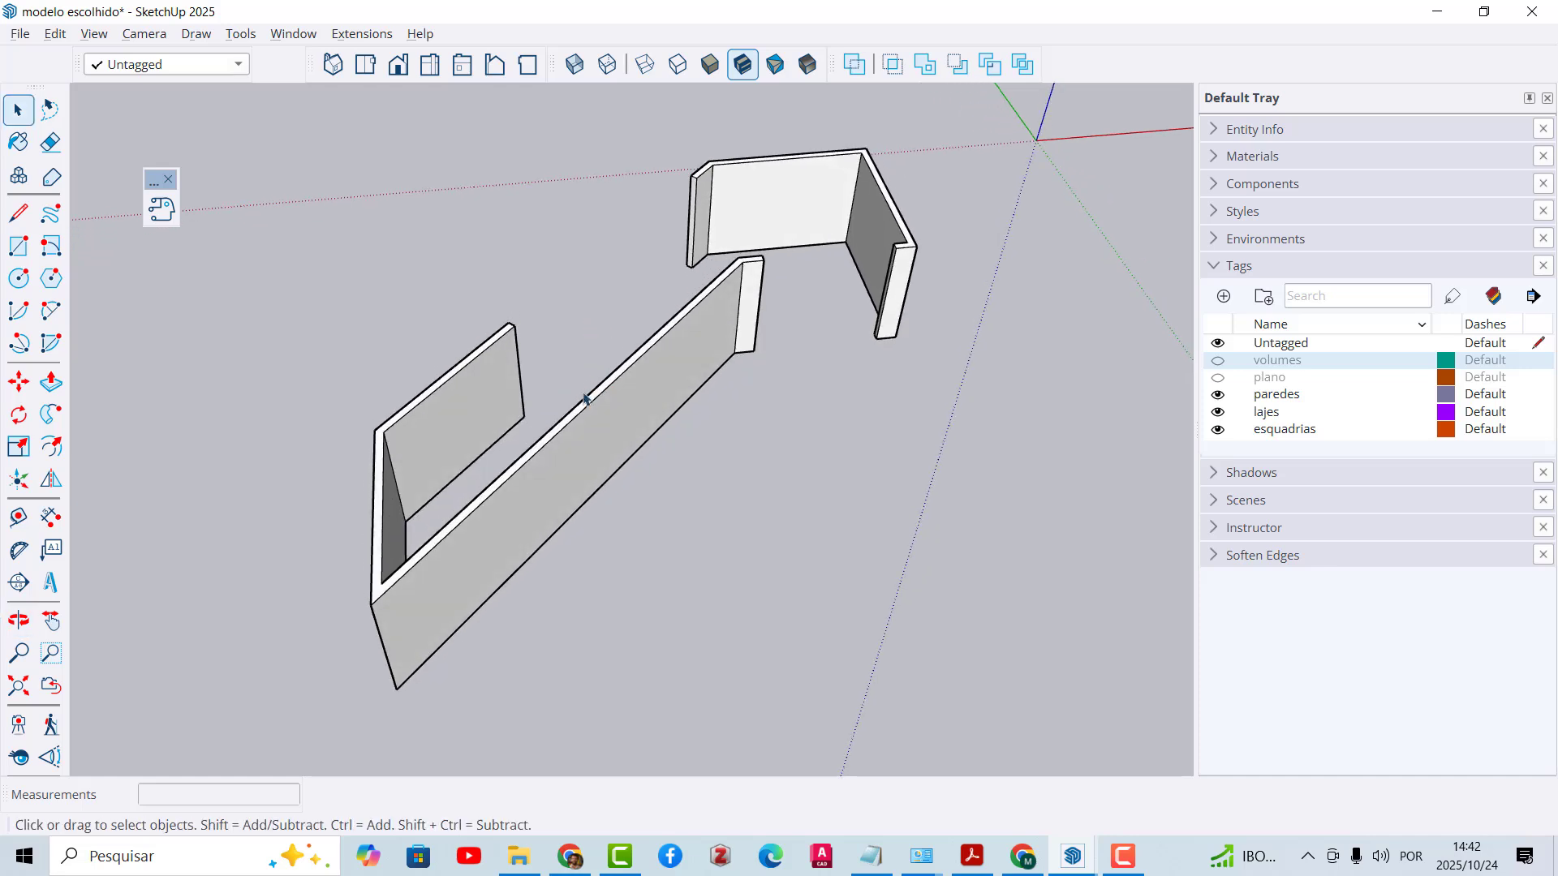
scroll(542, 311, down, 1)
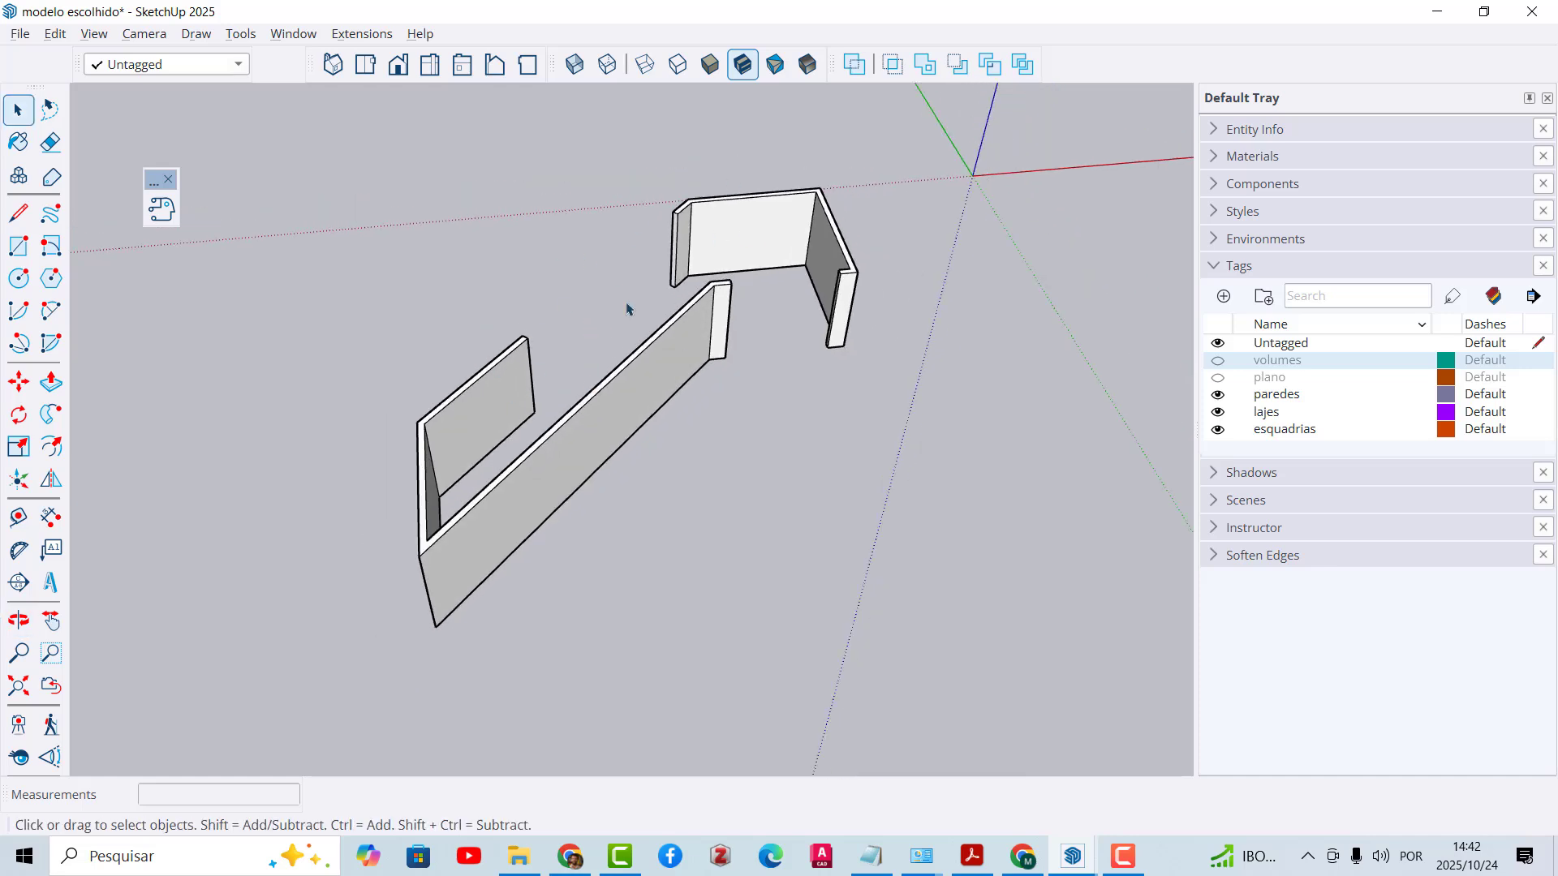
scroll(626, 309, up, 2)
drag(594, 381, 987, 702)
scroll(810, 533, down, 1)
drag(379, 199, 994, 738)
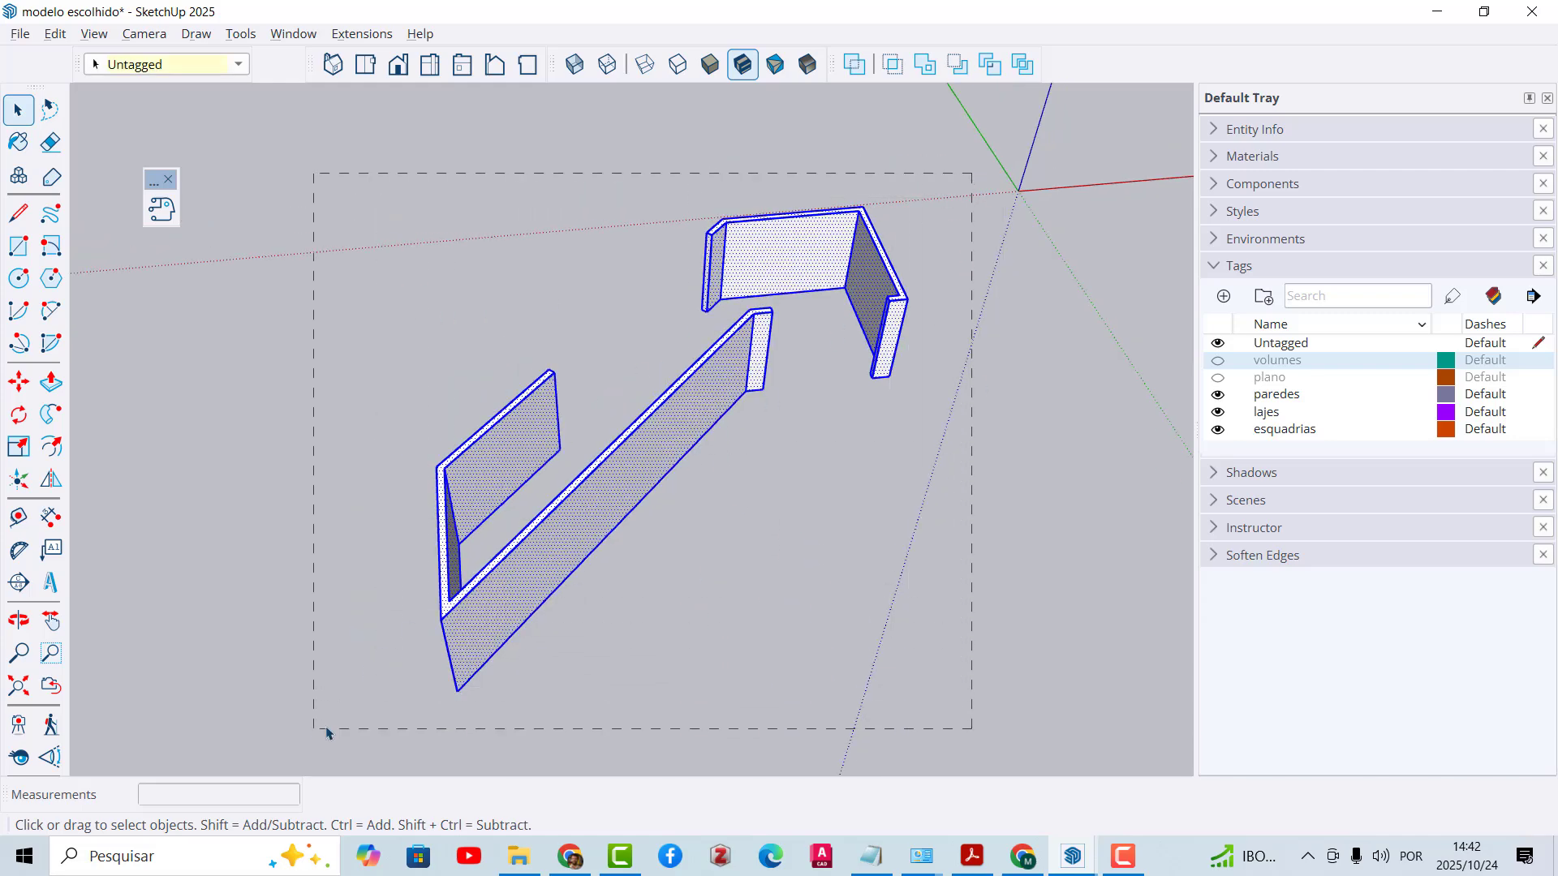
middle_drag(756, 389, 751, 233)
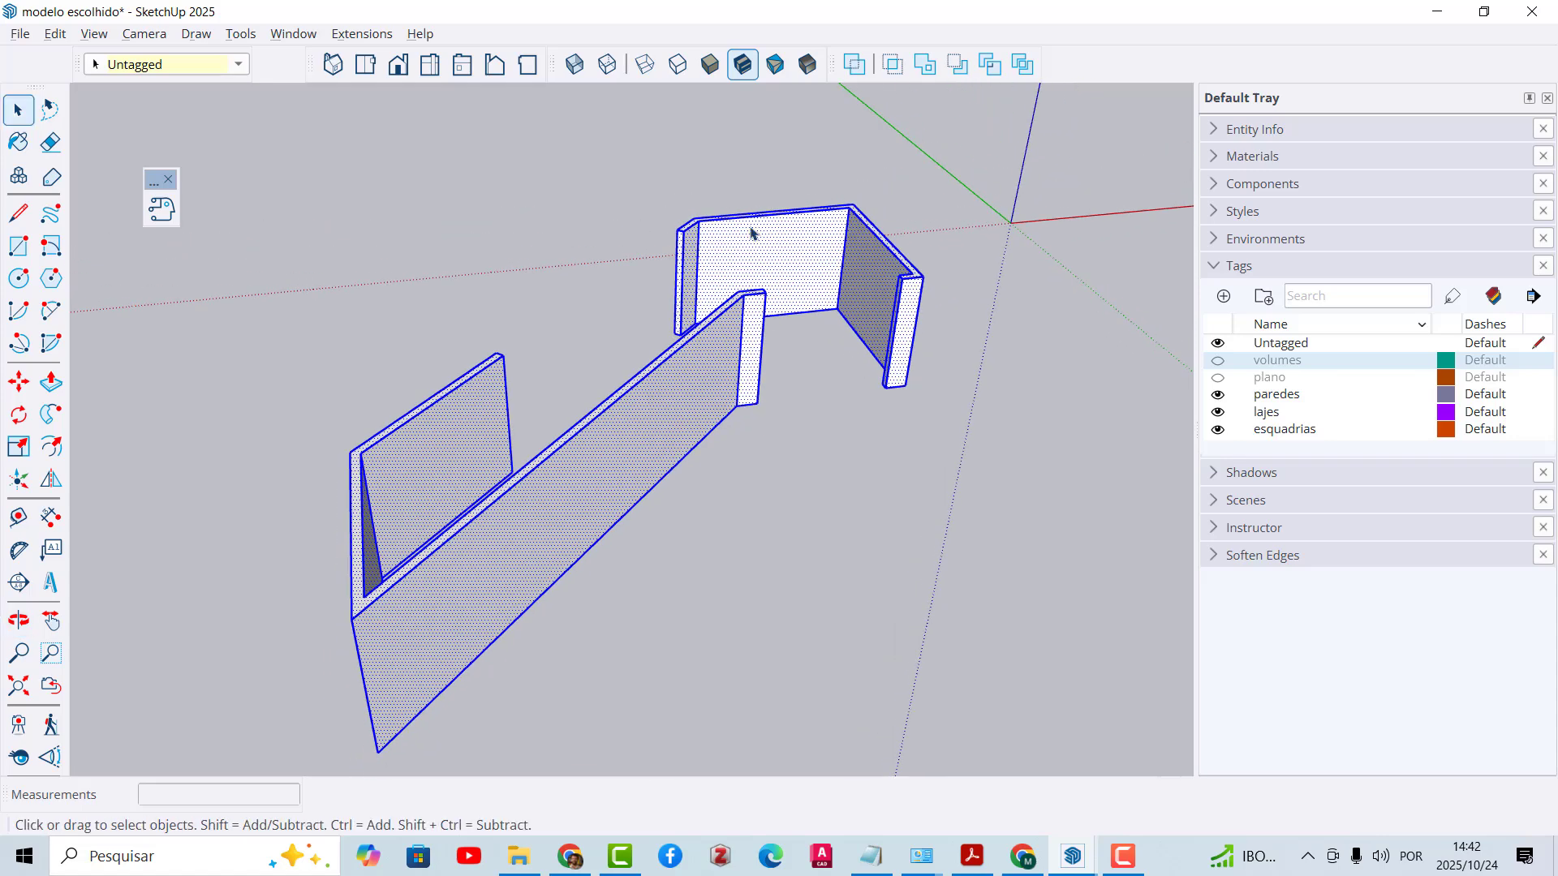
click(601, 299)
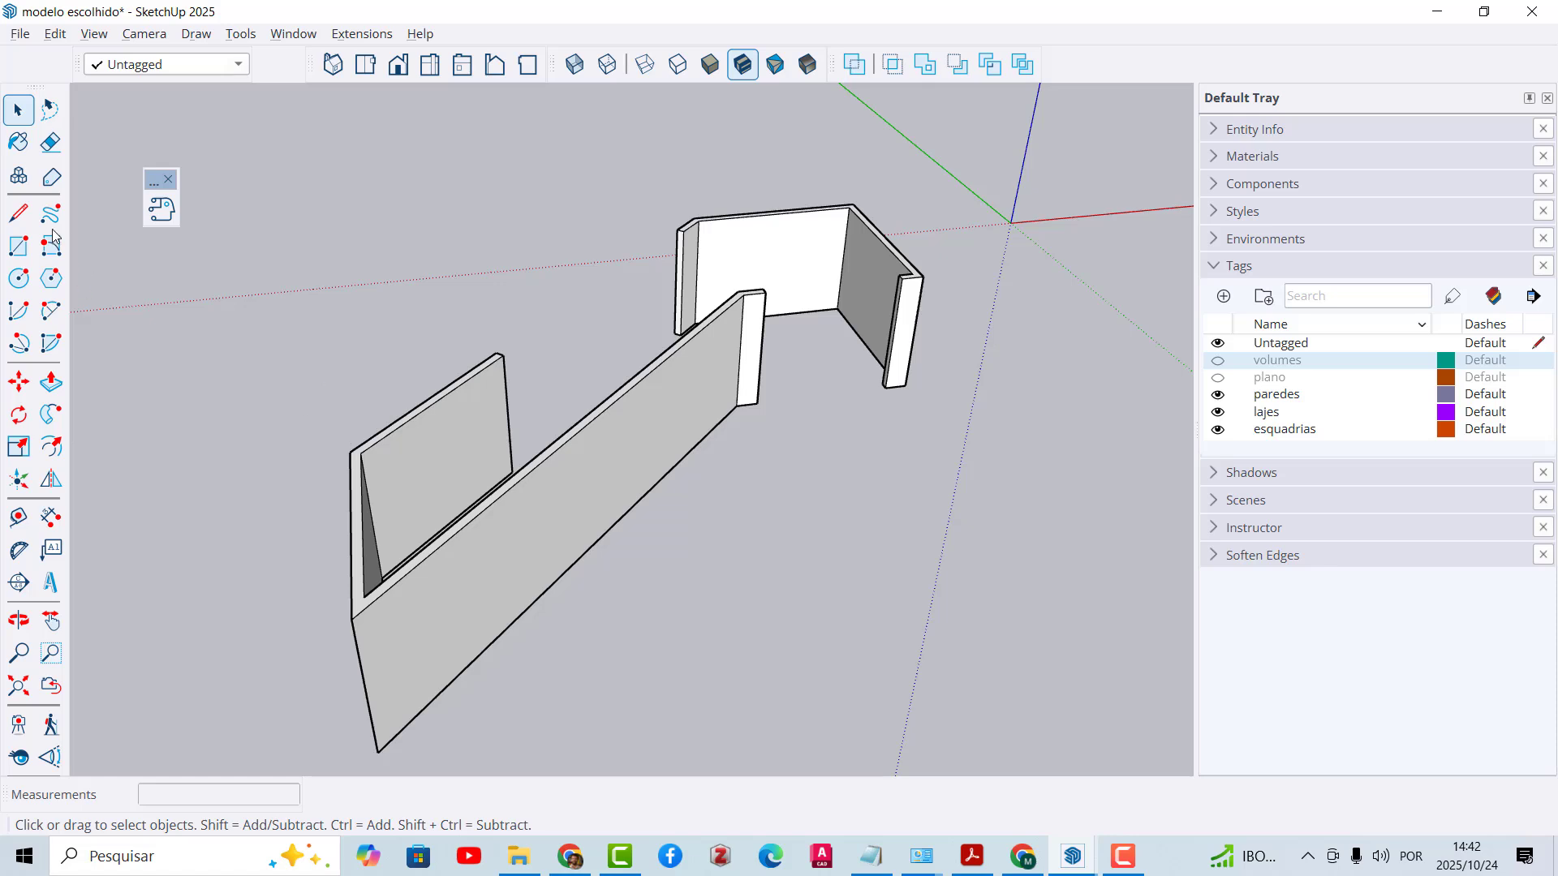
Step: Try tracing the slab outline with the Line tool across the top corners of the walls
click(18, 212)
click(350, 451)
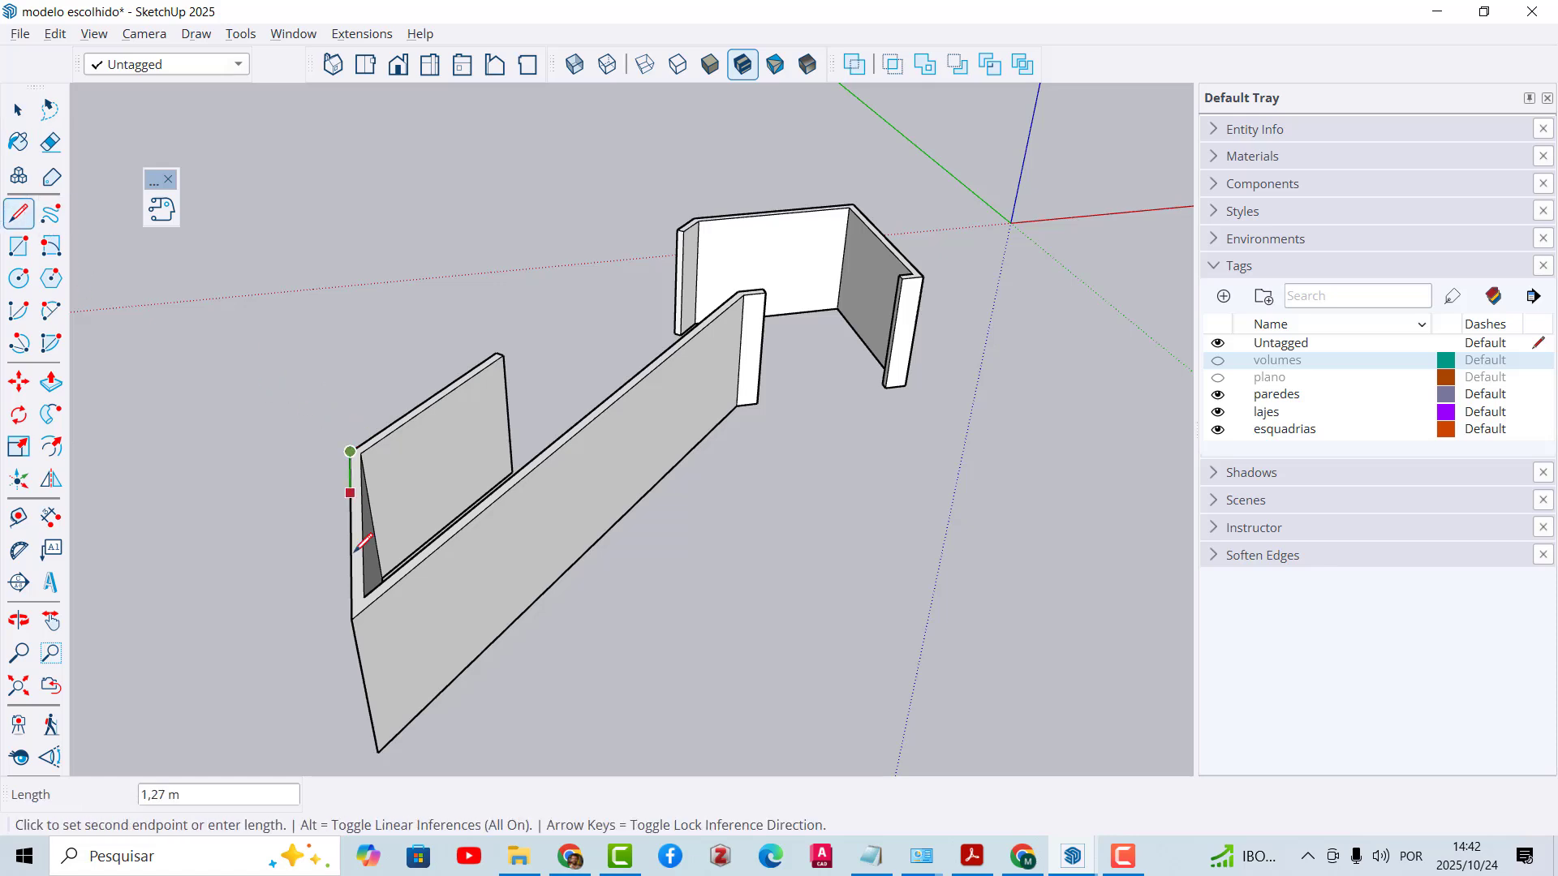
click(351, 619)
click(763, 289)
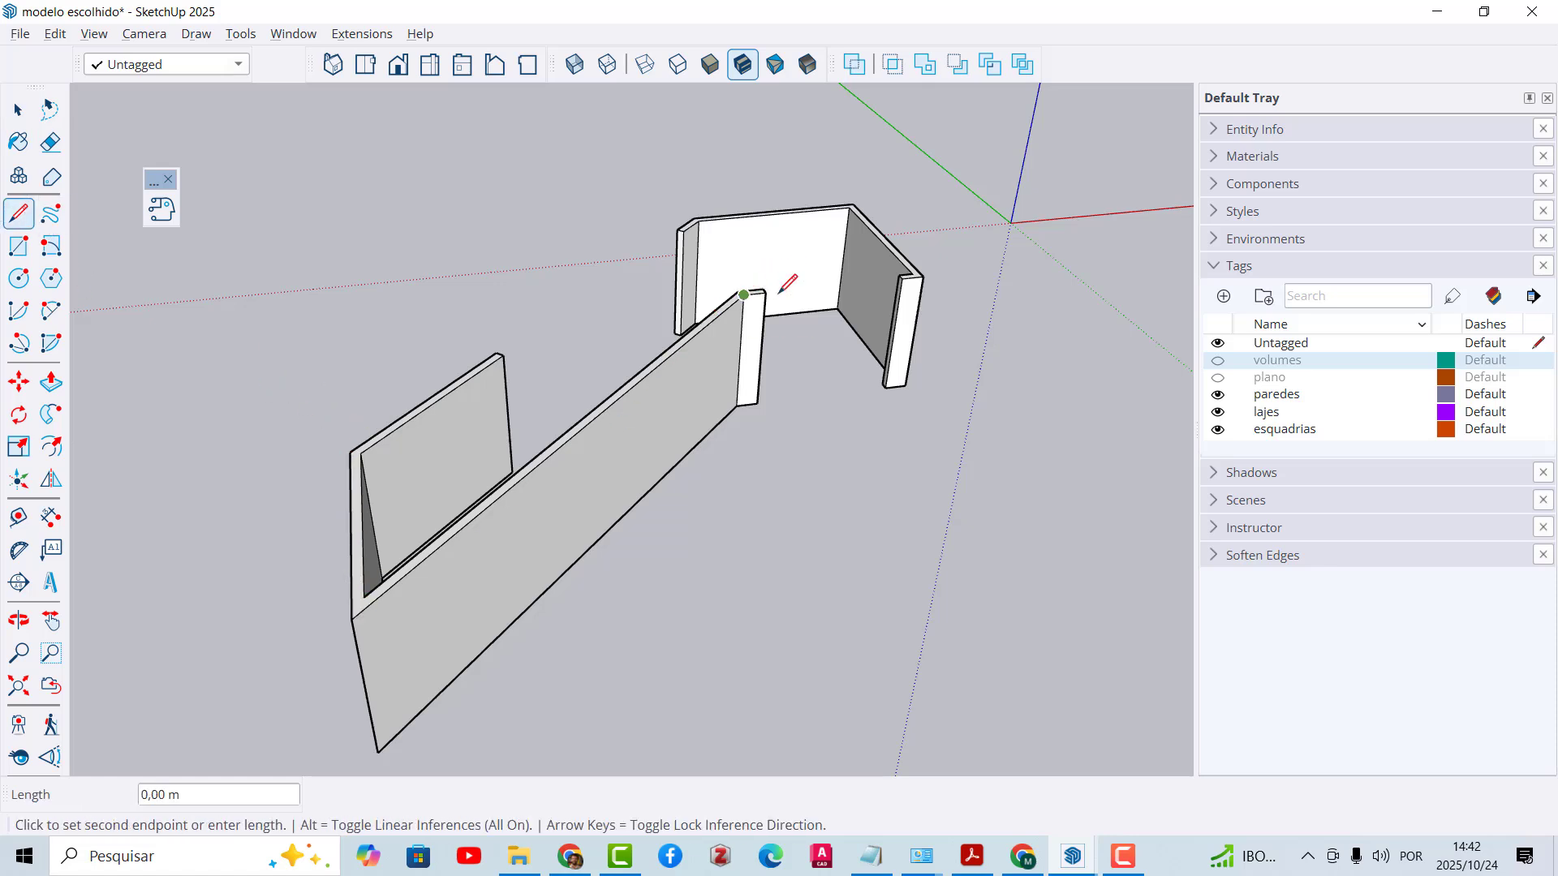
click(904, 277)
click(852, 204)
click(695, 216)
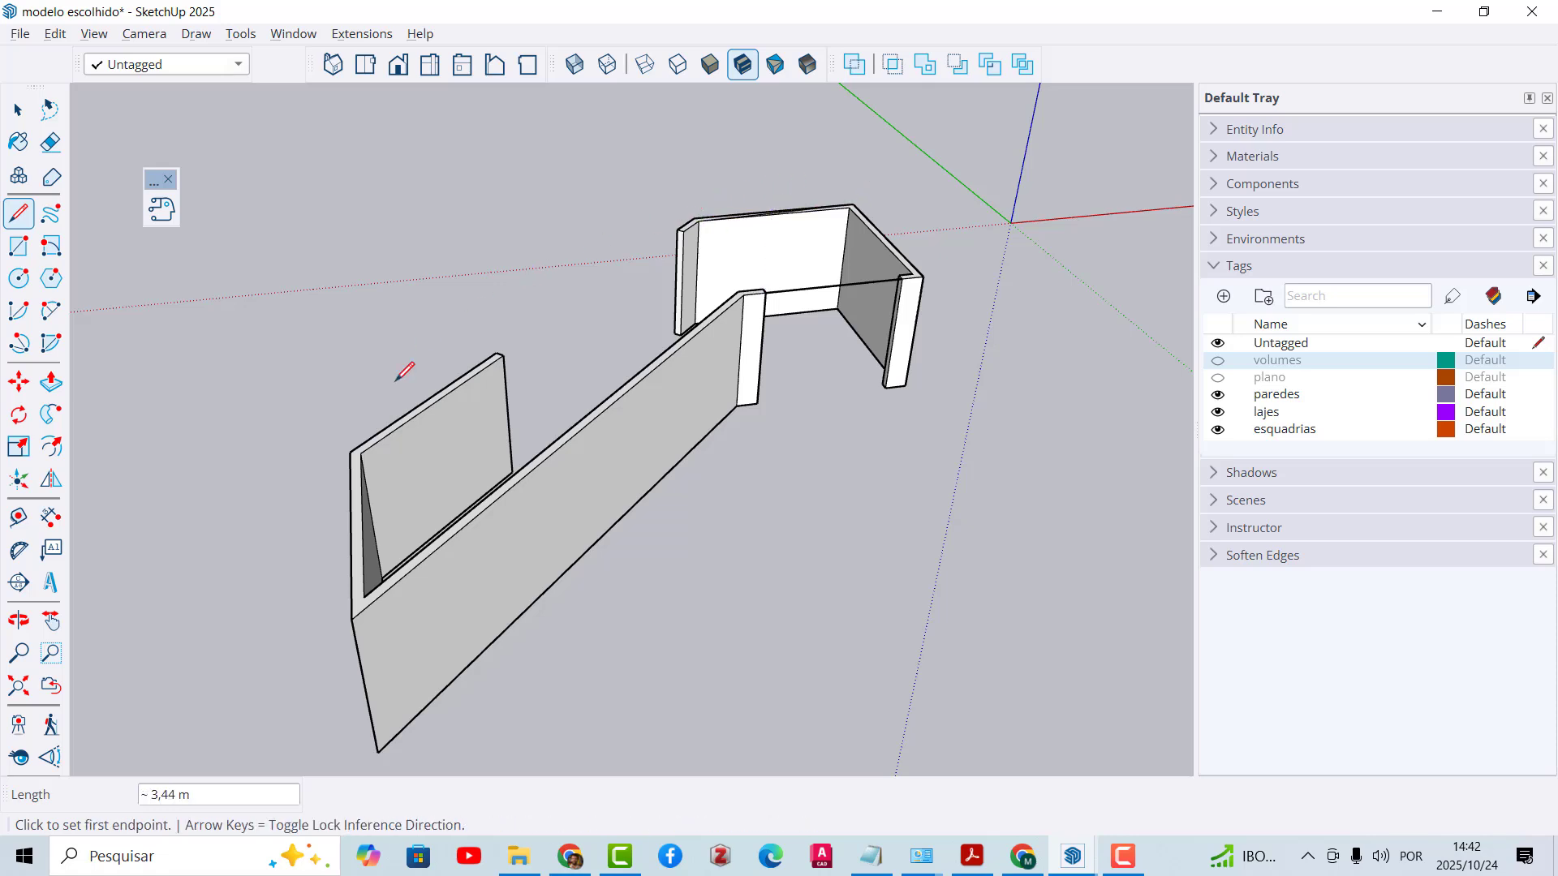
click(350, 450)
key(Escape)
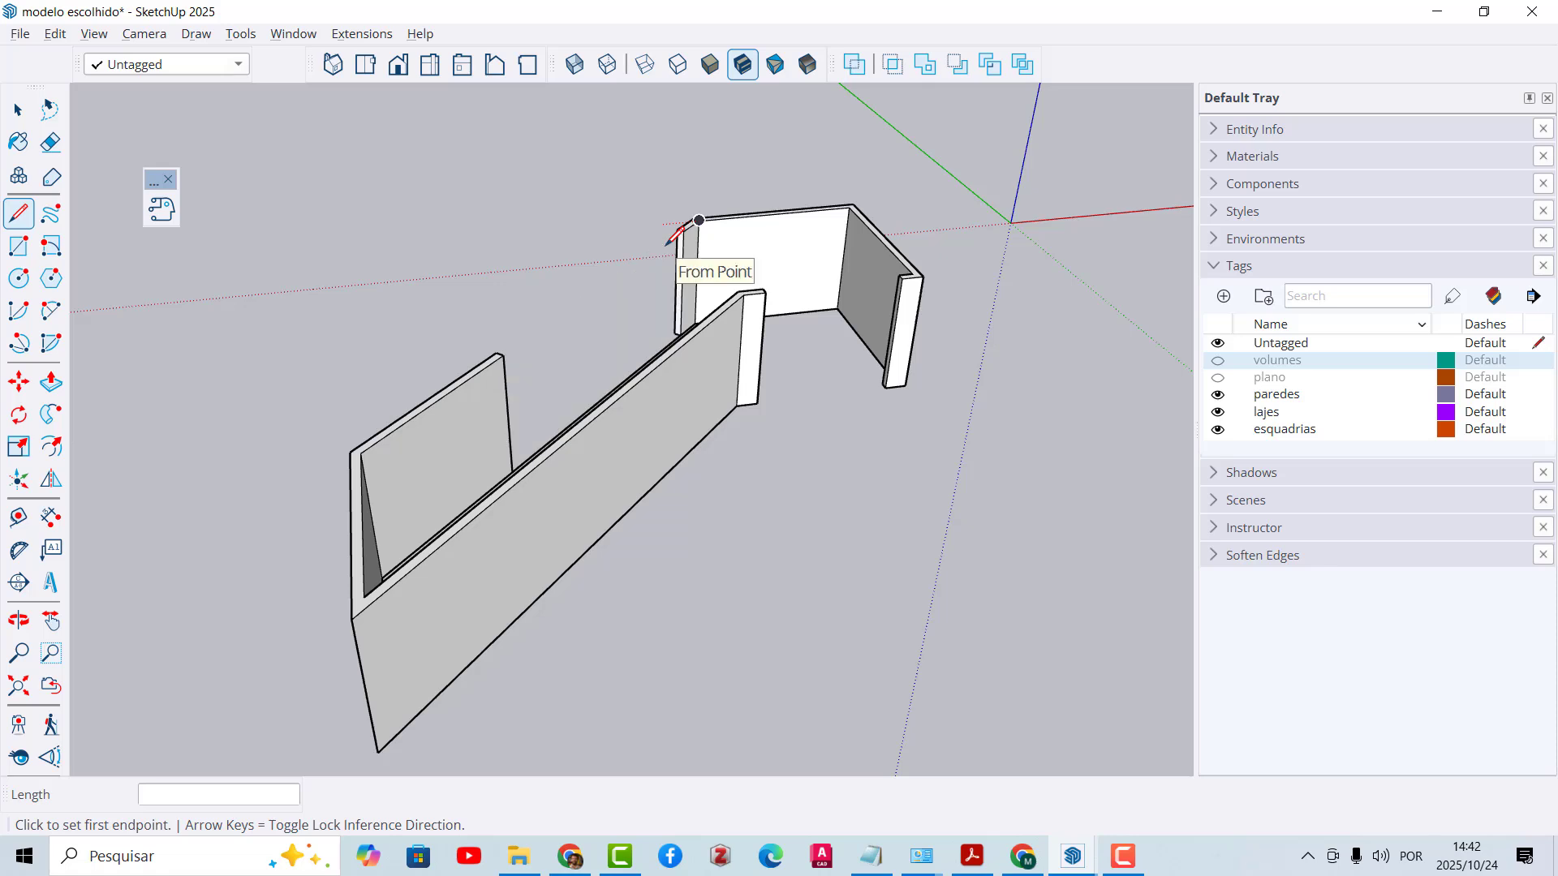
Step: Select all the ground-floor wall geometry and make it a group
key(space)
middle_drag(584, 195, 373, 177)
drag(351, 163, 1014, 698)
scroll(661, 383, up, 2)
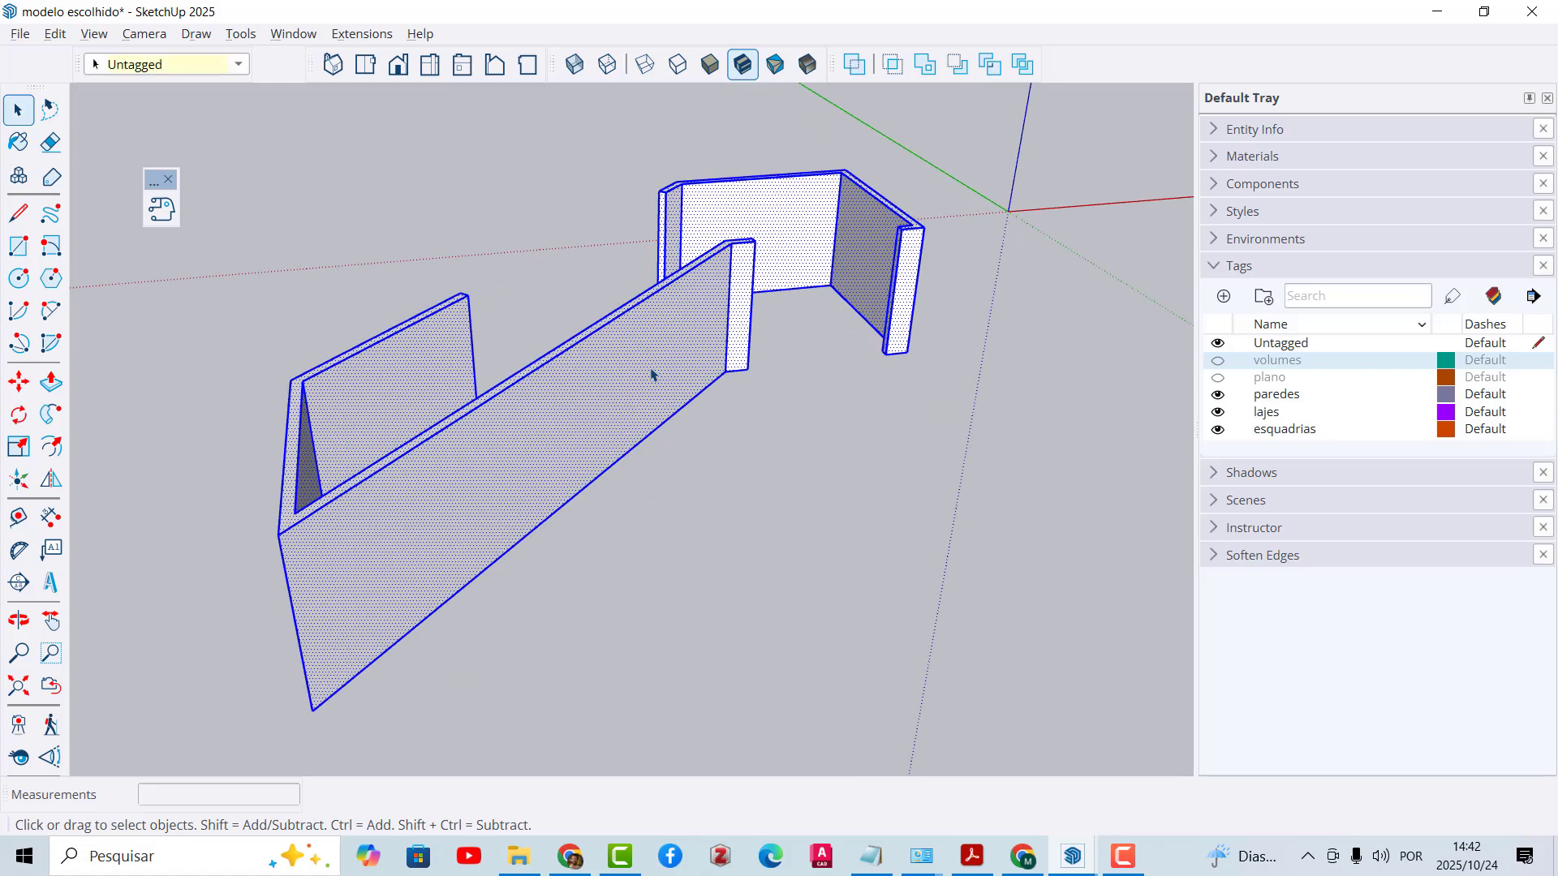
right_click(650, 348)
click(712, 192)
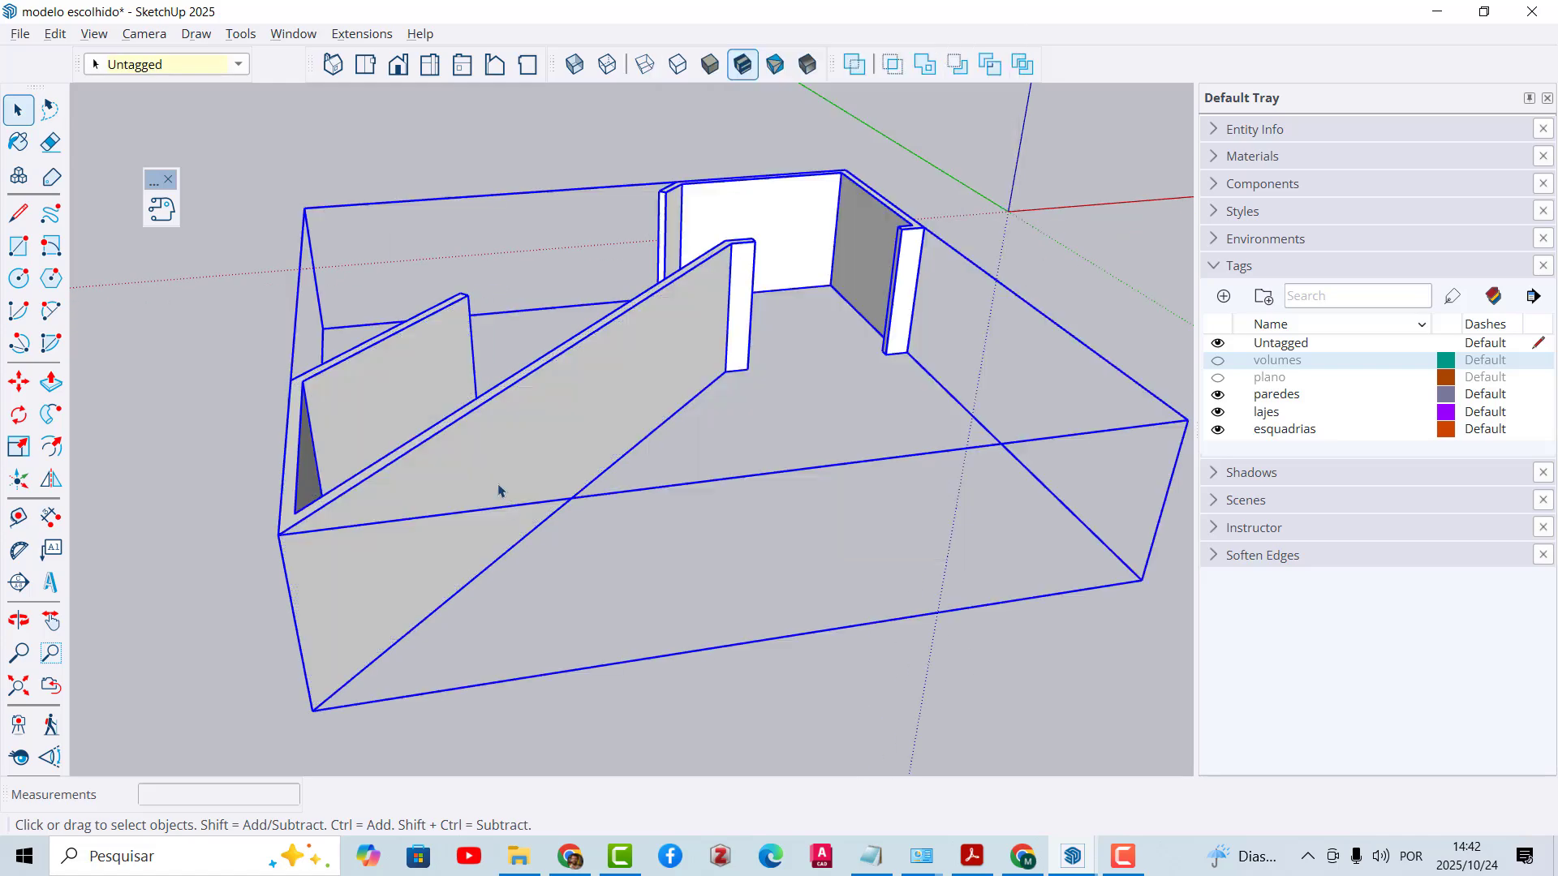
middle_drag(509, 503, 737, 202)
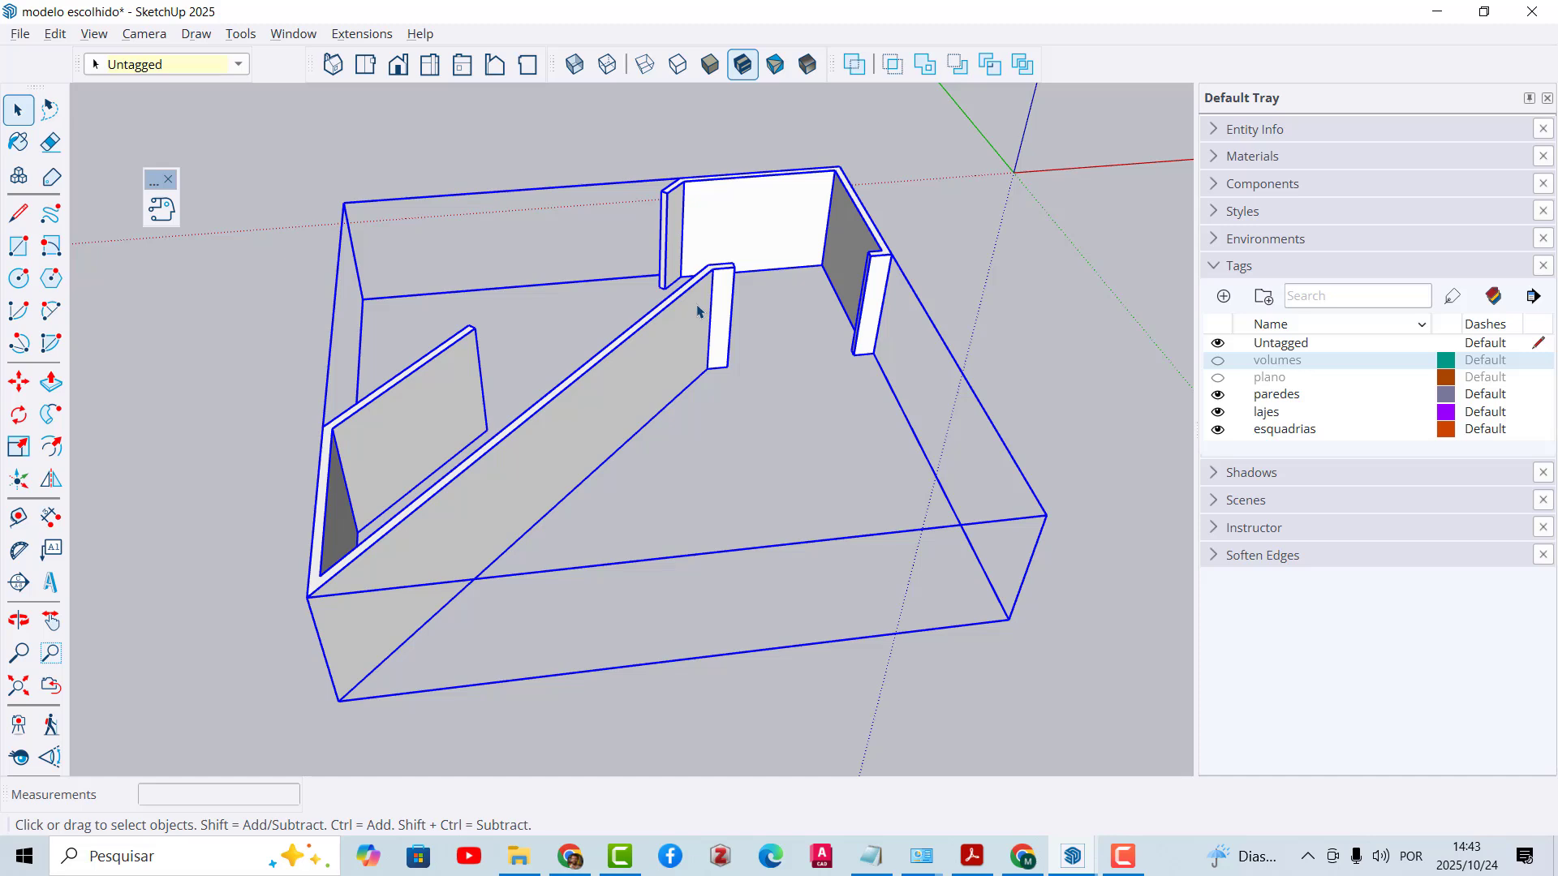
Step: Assign the wall group to the paredes tag and clear the selection
click(237, 64)
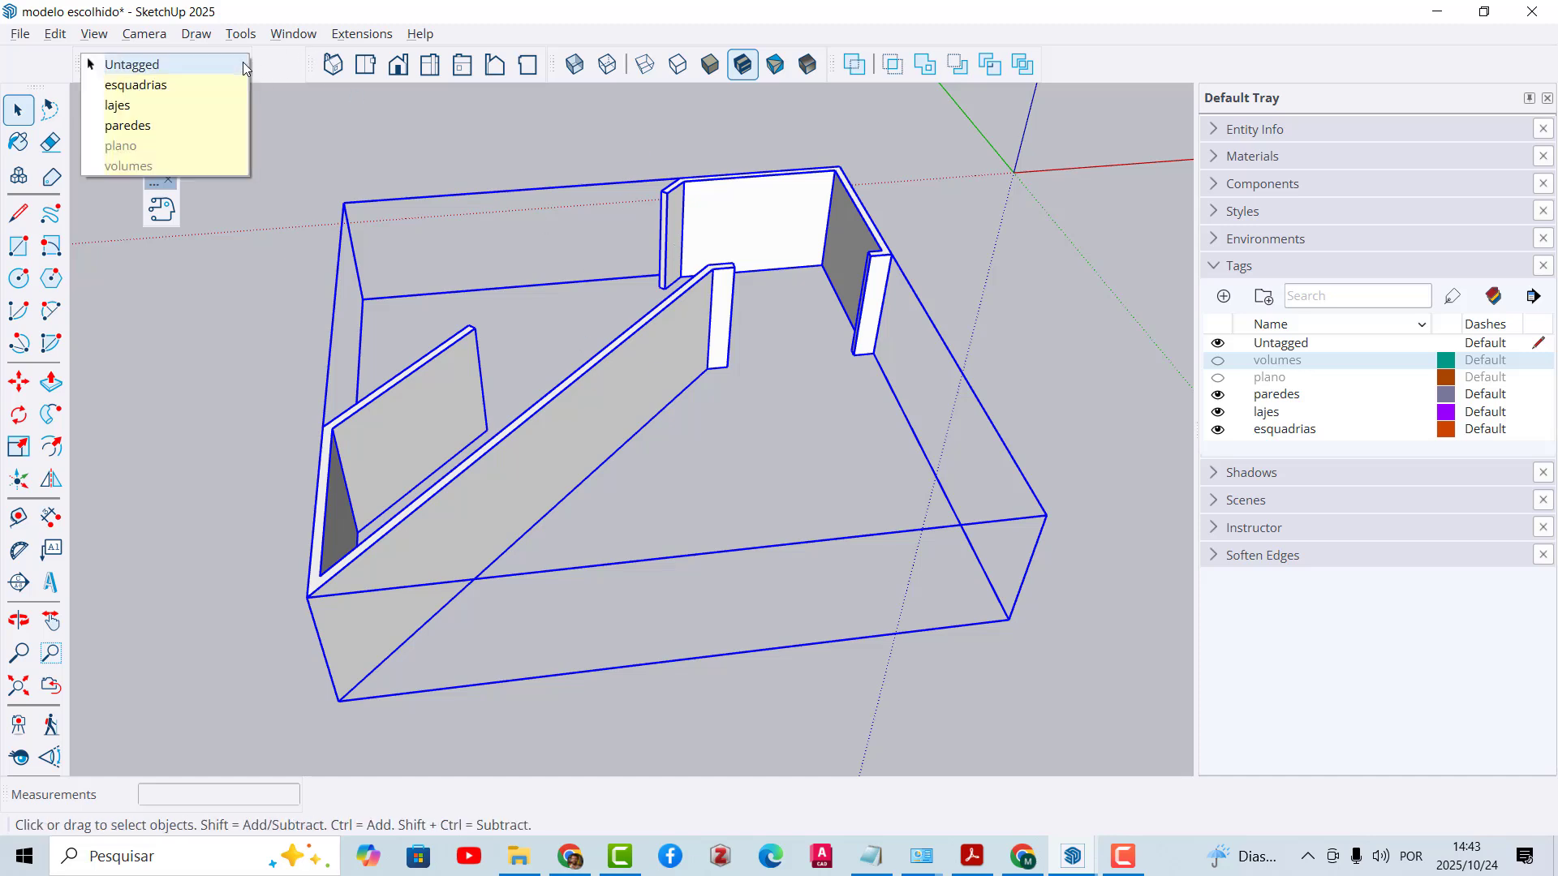
click(124, 126)
click(532, 159)
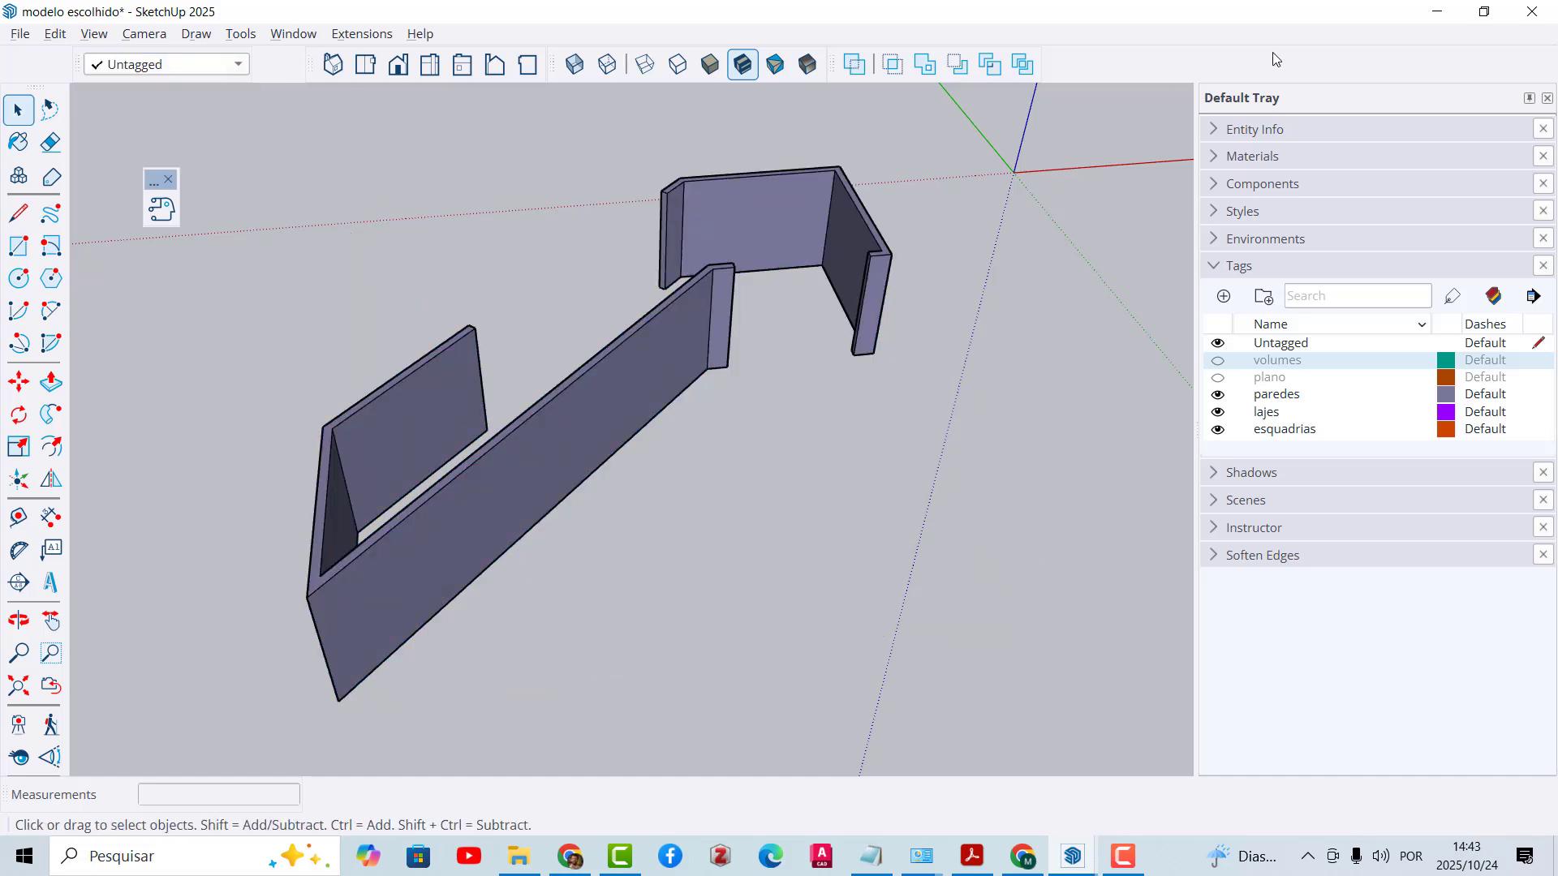
scroll(741, 477, down, 2)
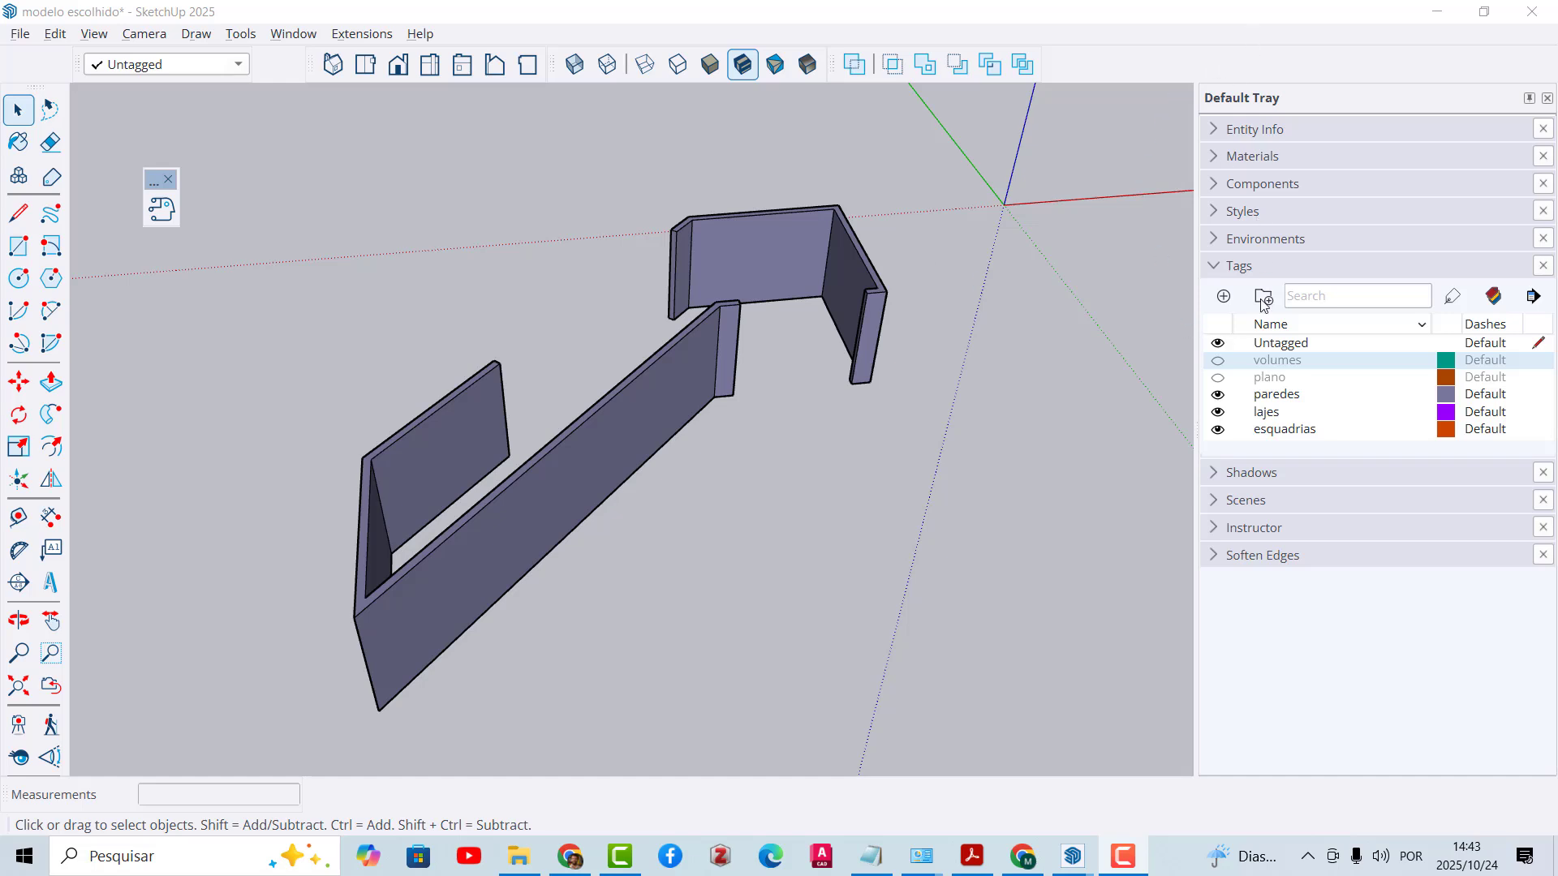
Step: Show the volumes tag and inspect how the upper and lower volumes fit with the walls
click(1219, 361)
middle_drag(397, 527, 518, 325)
drag(518, 325, 445, 403)
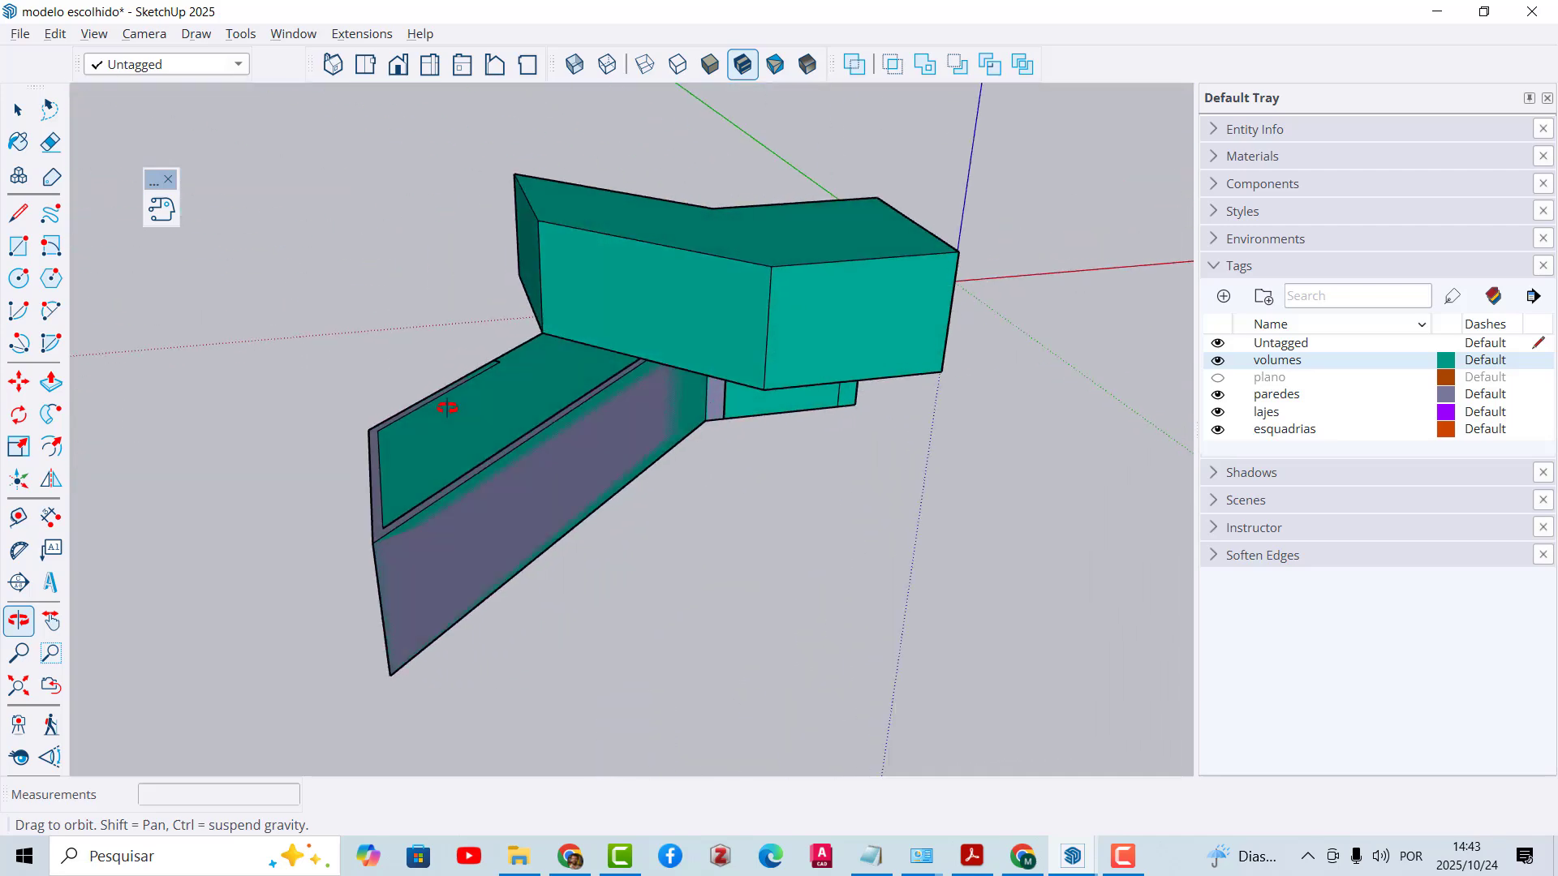
key(space)
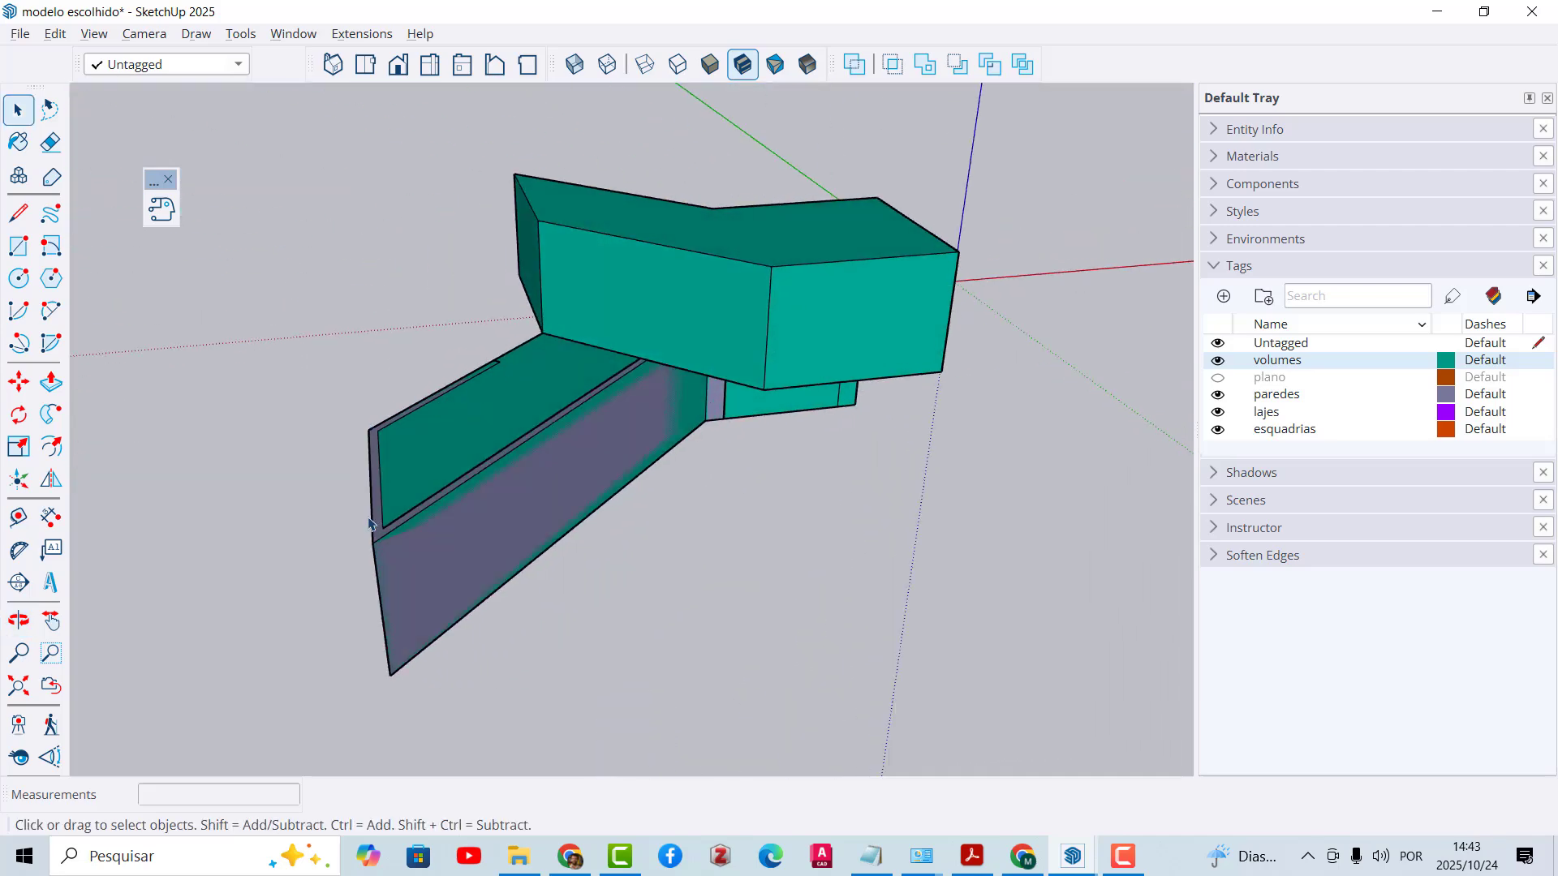
scroll(542, 355, up, 2)
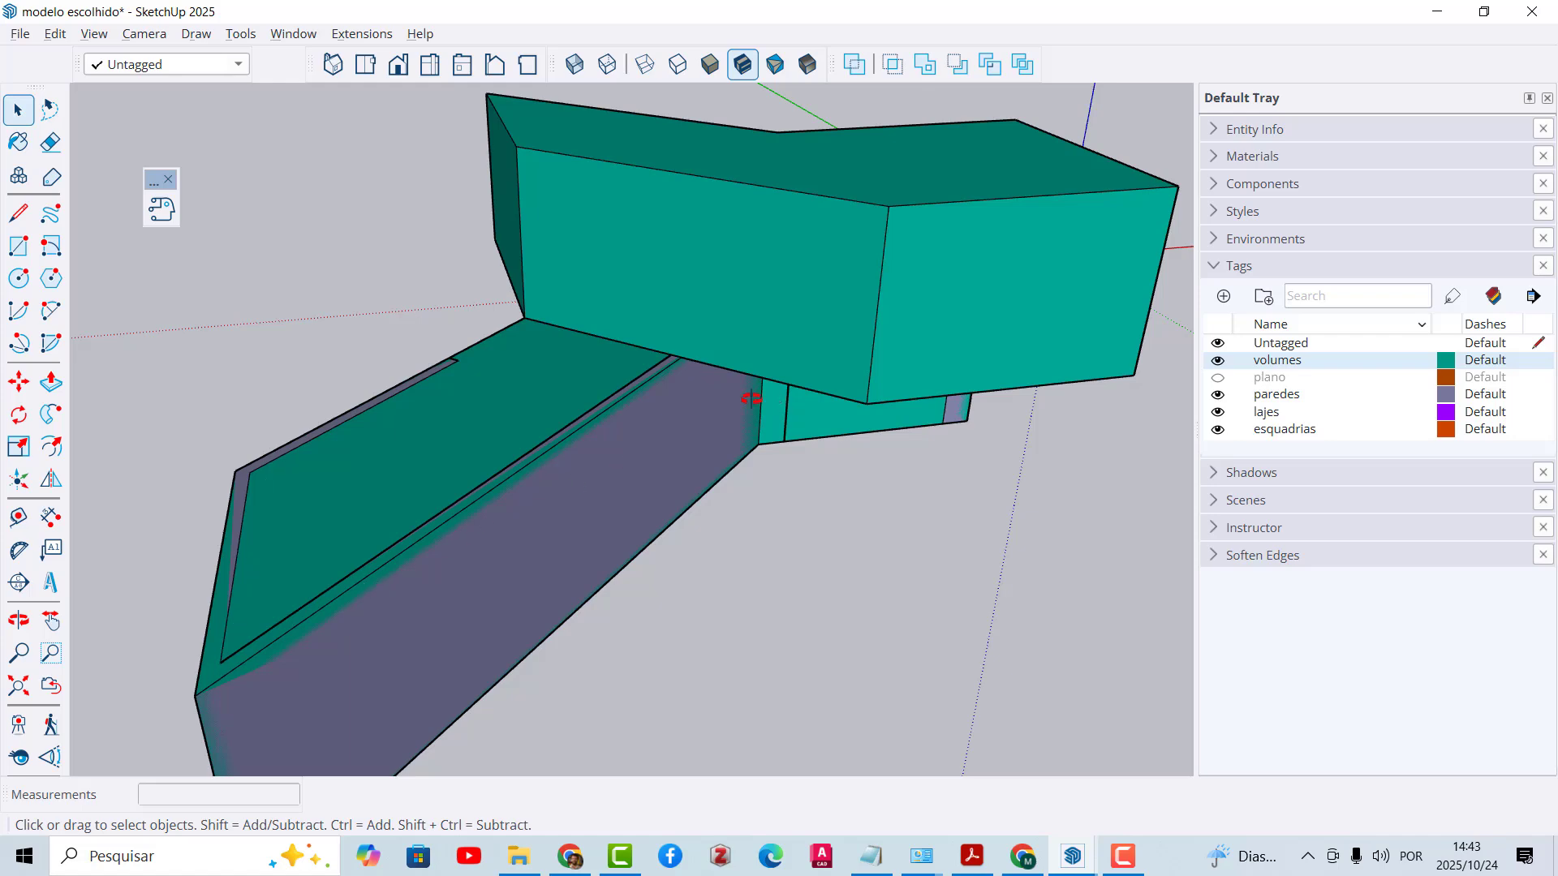
middle_drag(752, 397, 782, 337)
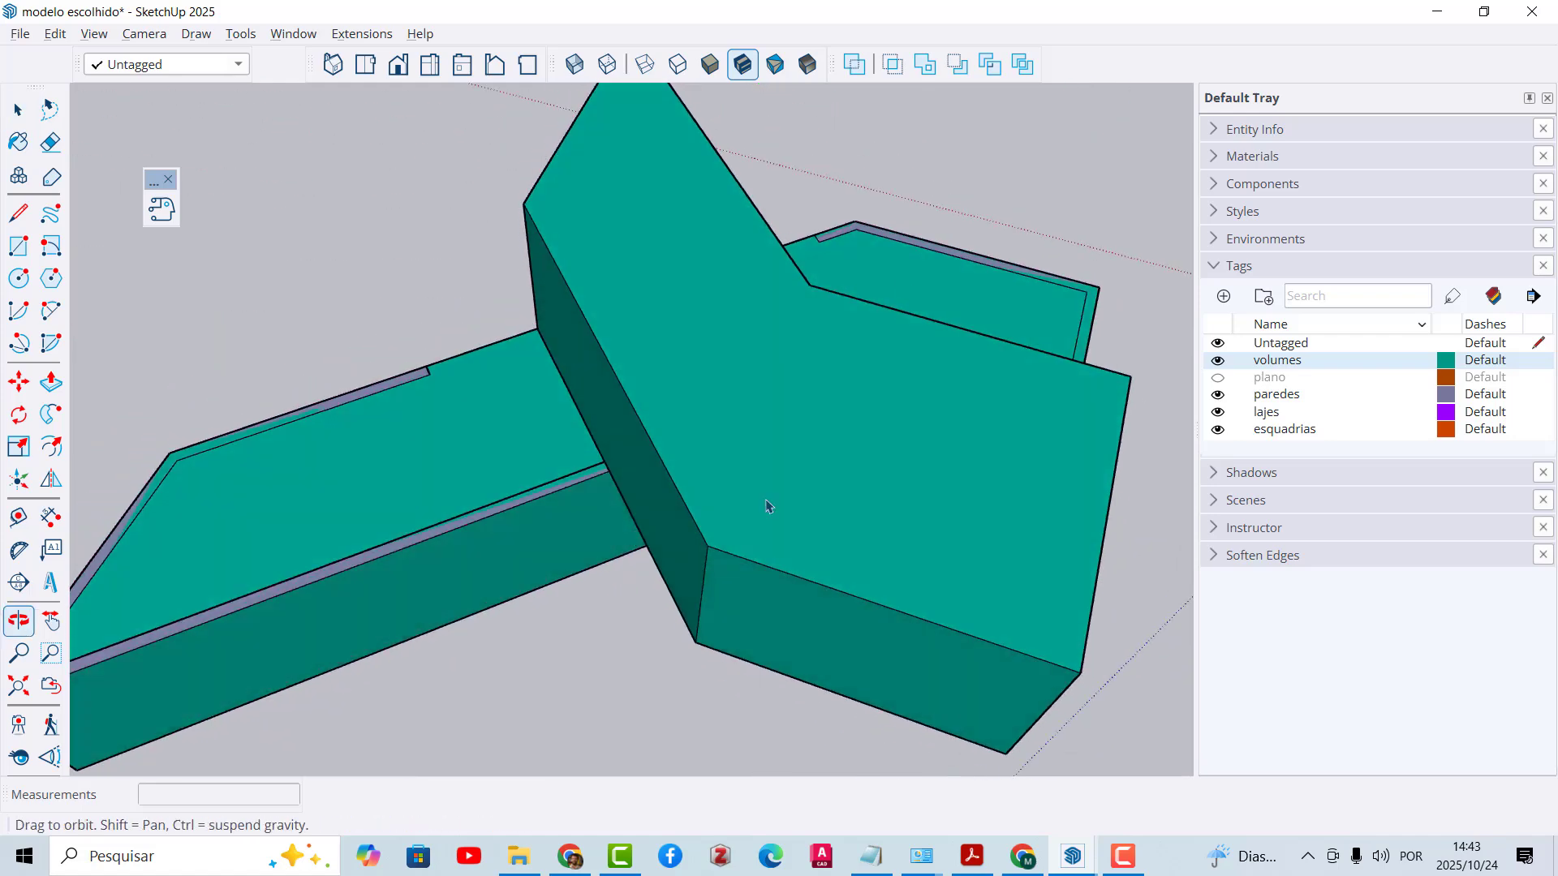
middle_drag(766, 507, 682, 377)
middle_drag(840, 347, 270, 526)
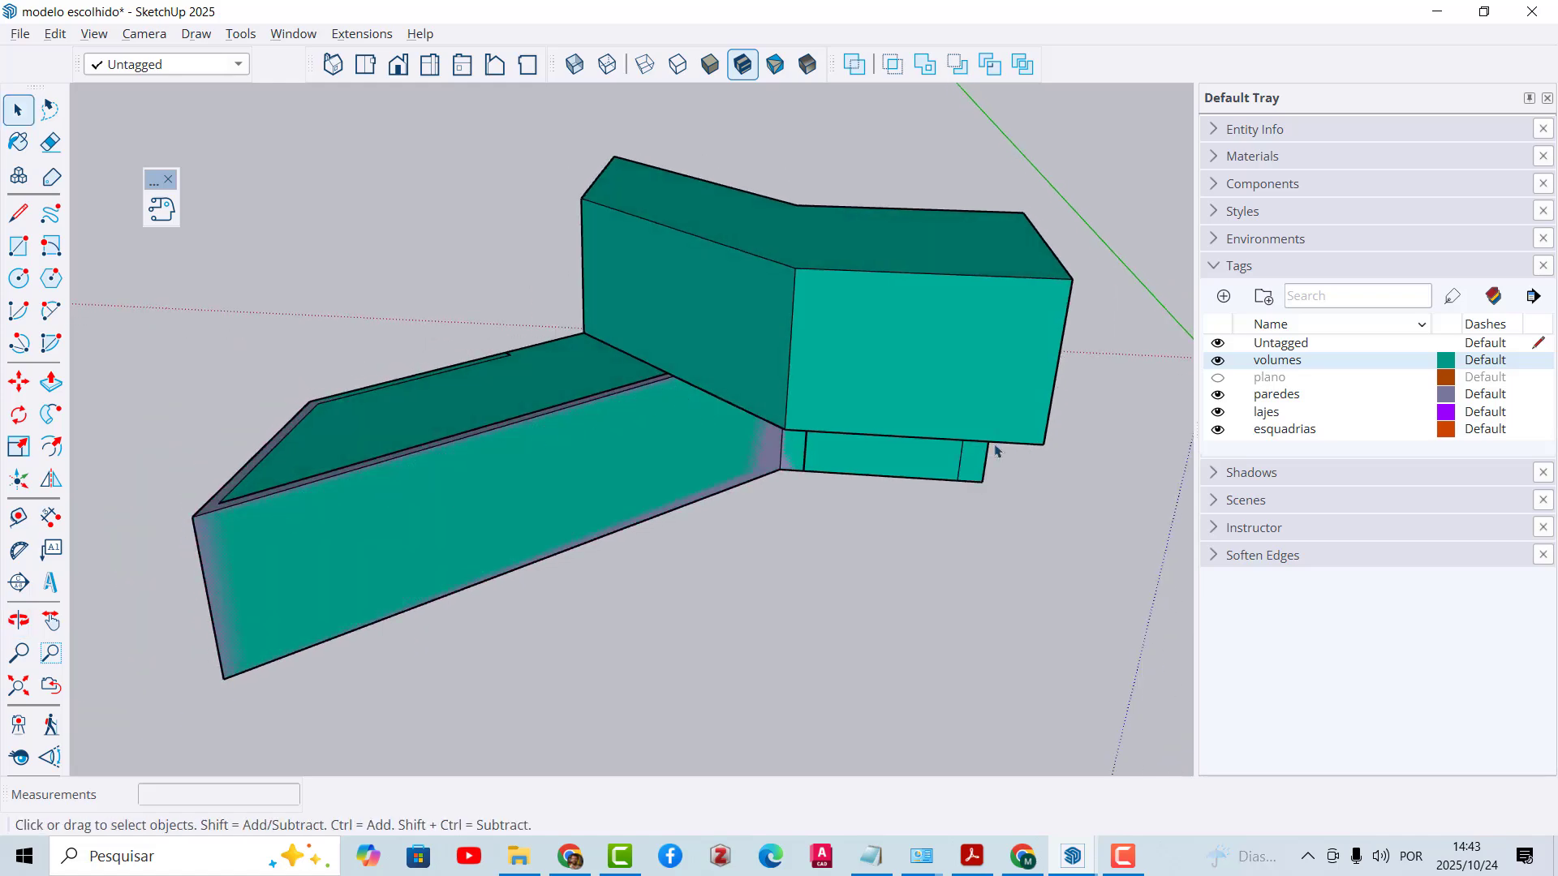
middle_drag(997, 451, 973, 514)
middle_drag(698, 403, 573, 462)
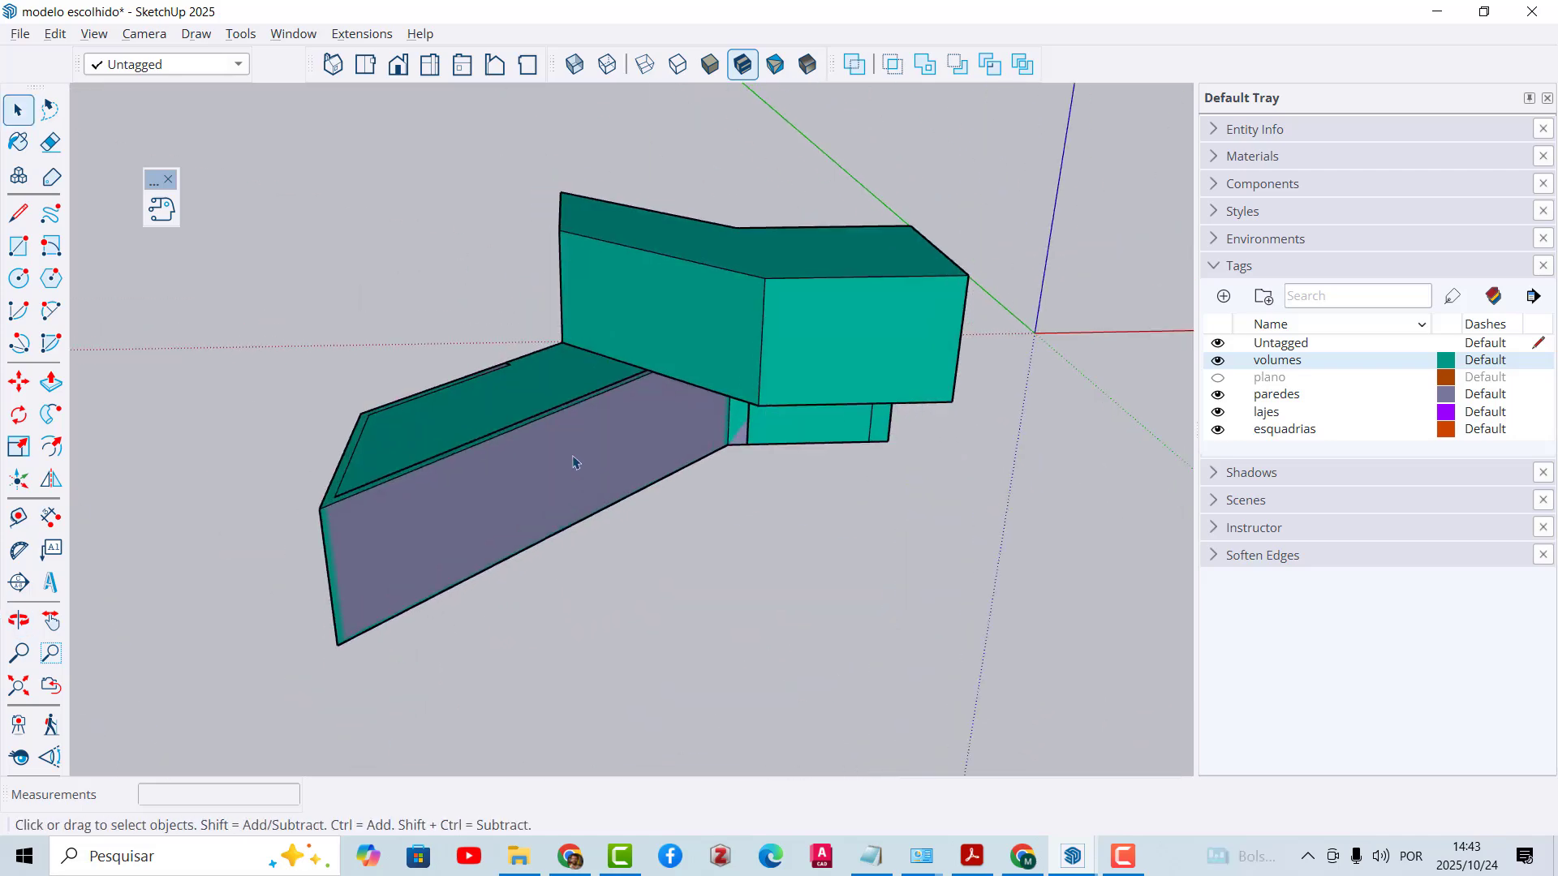
Step: Start tracing the slab outline with the Line tool from the lower volume's outer top corner to the upper volume's bottom corner, hiding the paredes tag
click(20, 214)
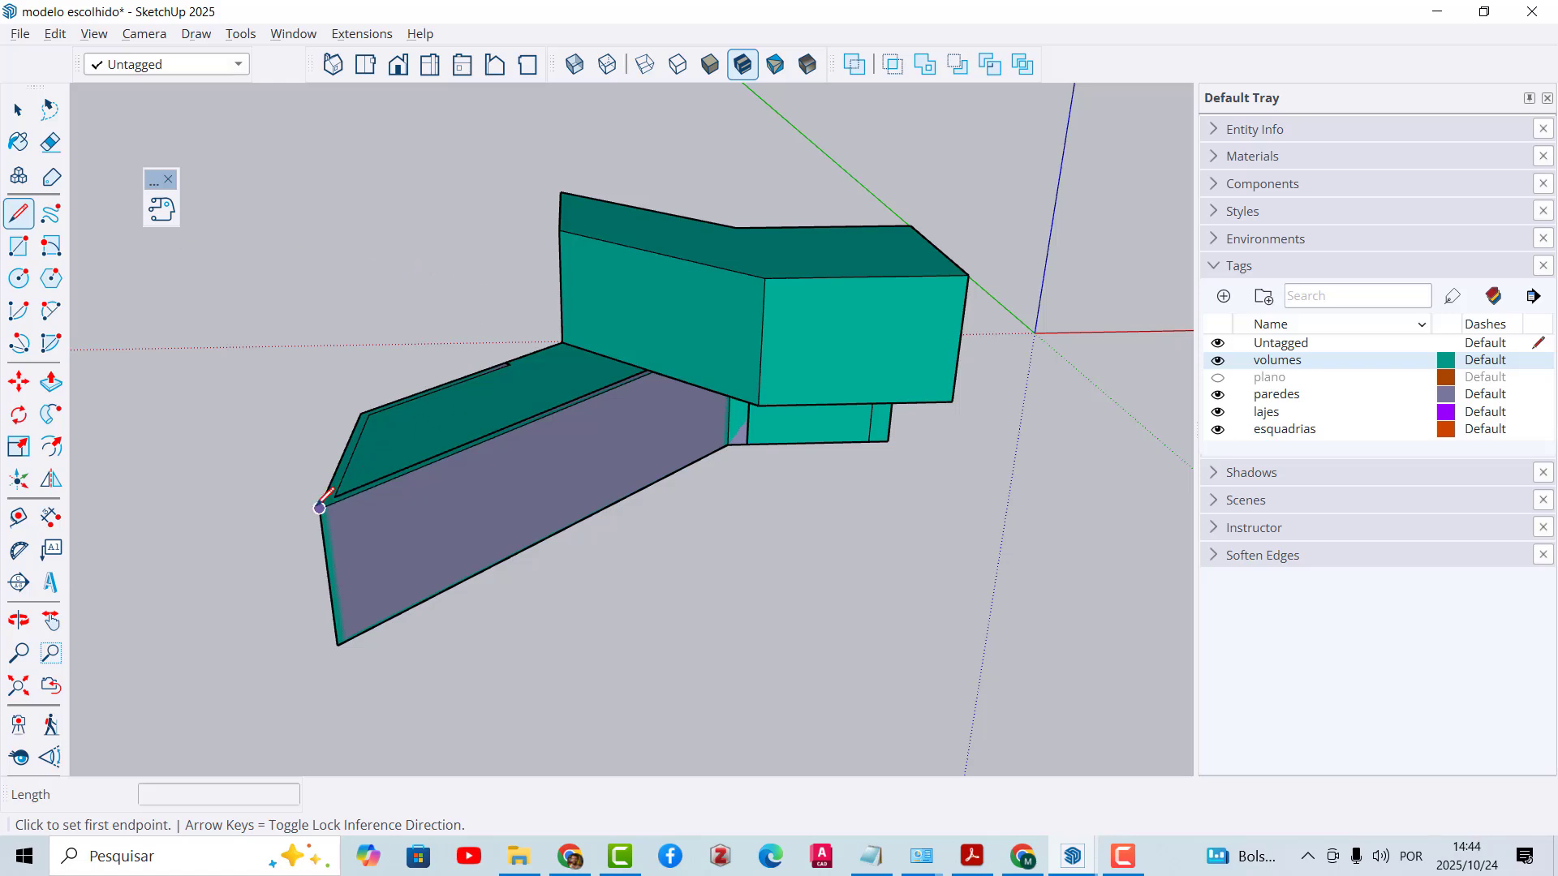
click(319, 508)
scroll(641, 373, up, 1)
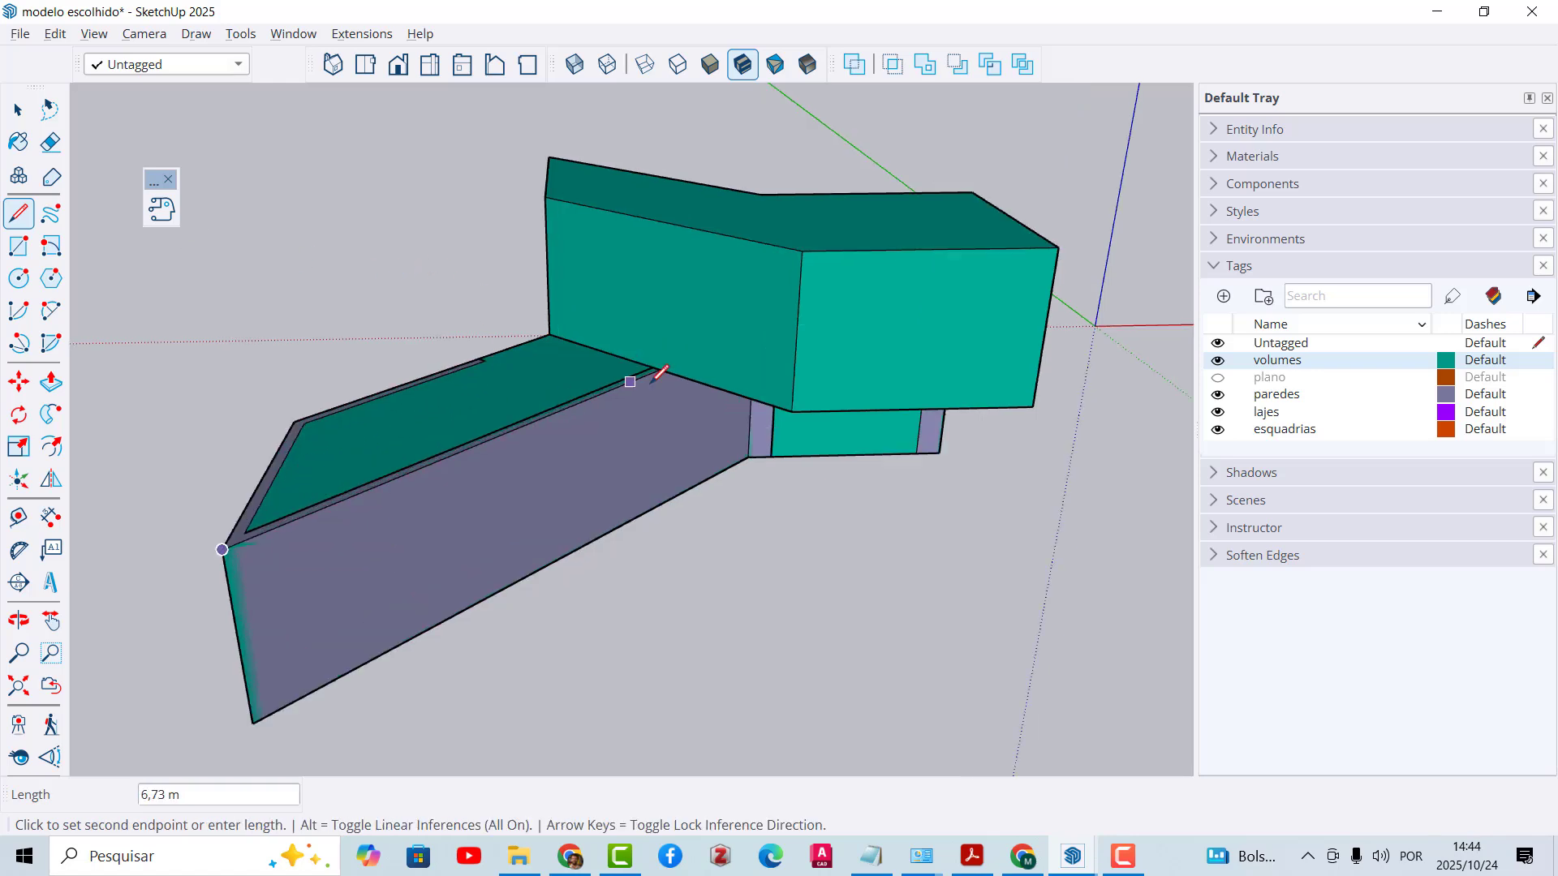
scroll(657, 370, up, 1)
click(657, 371)
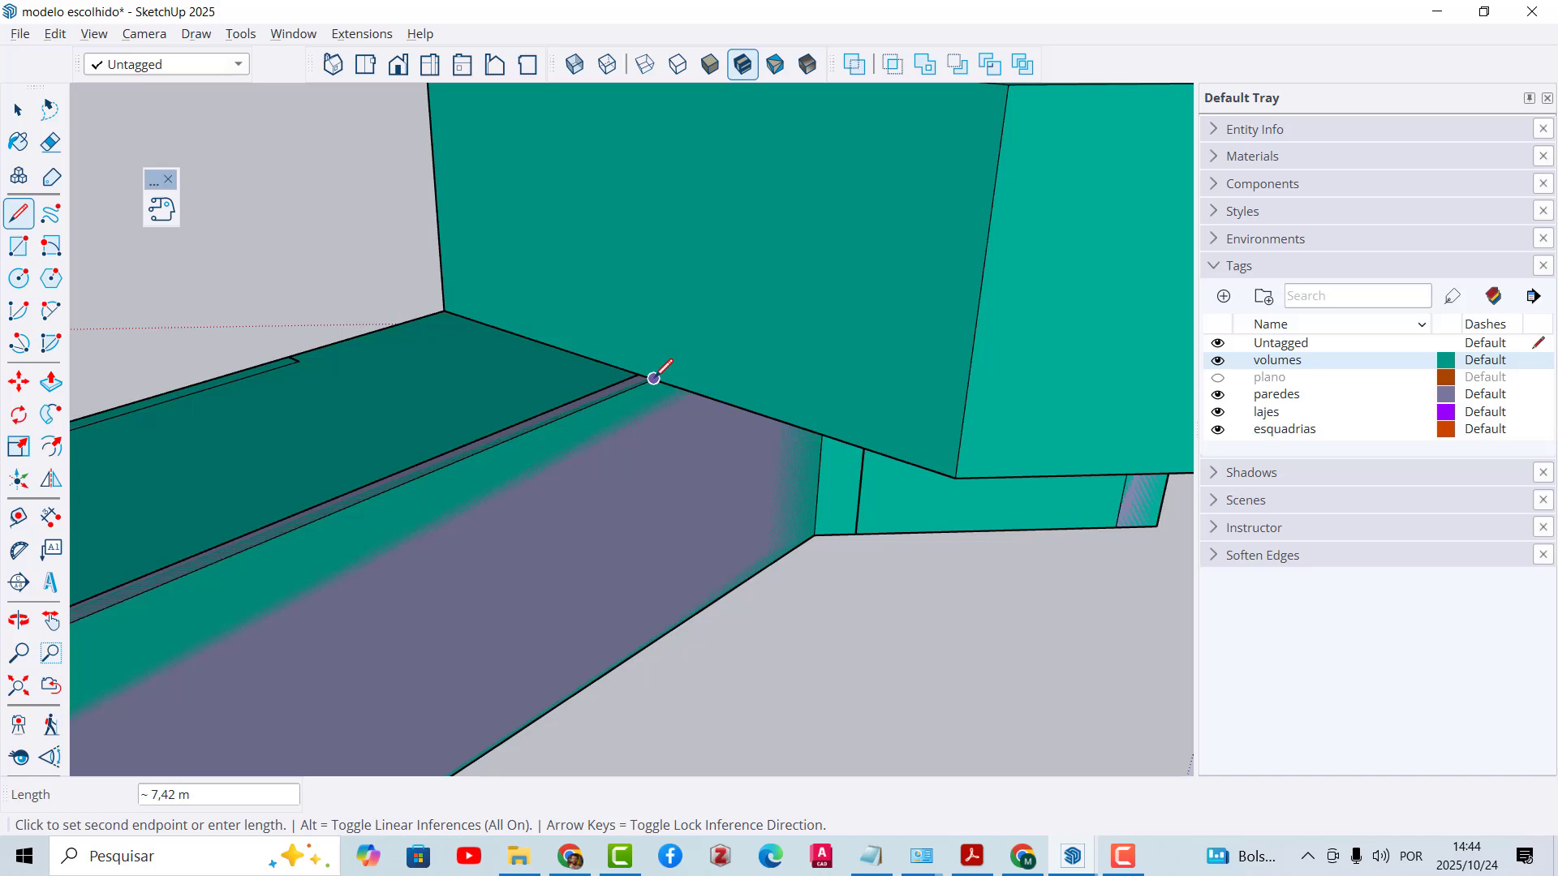
scroll(653, 374, down, 2)
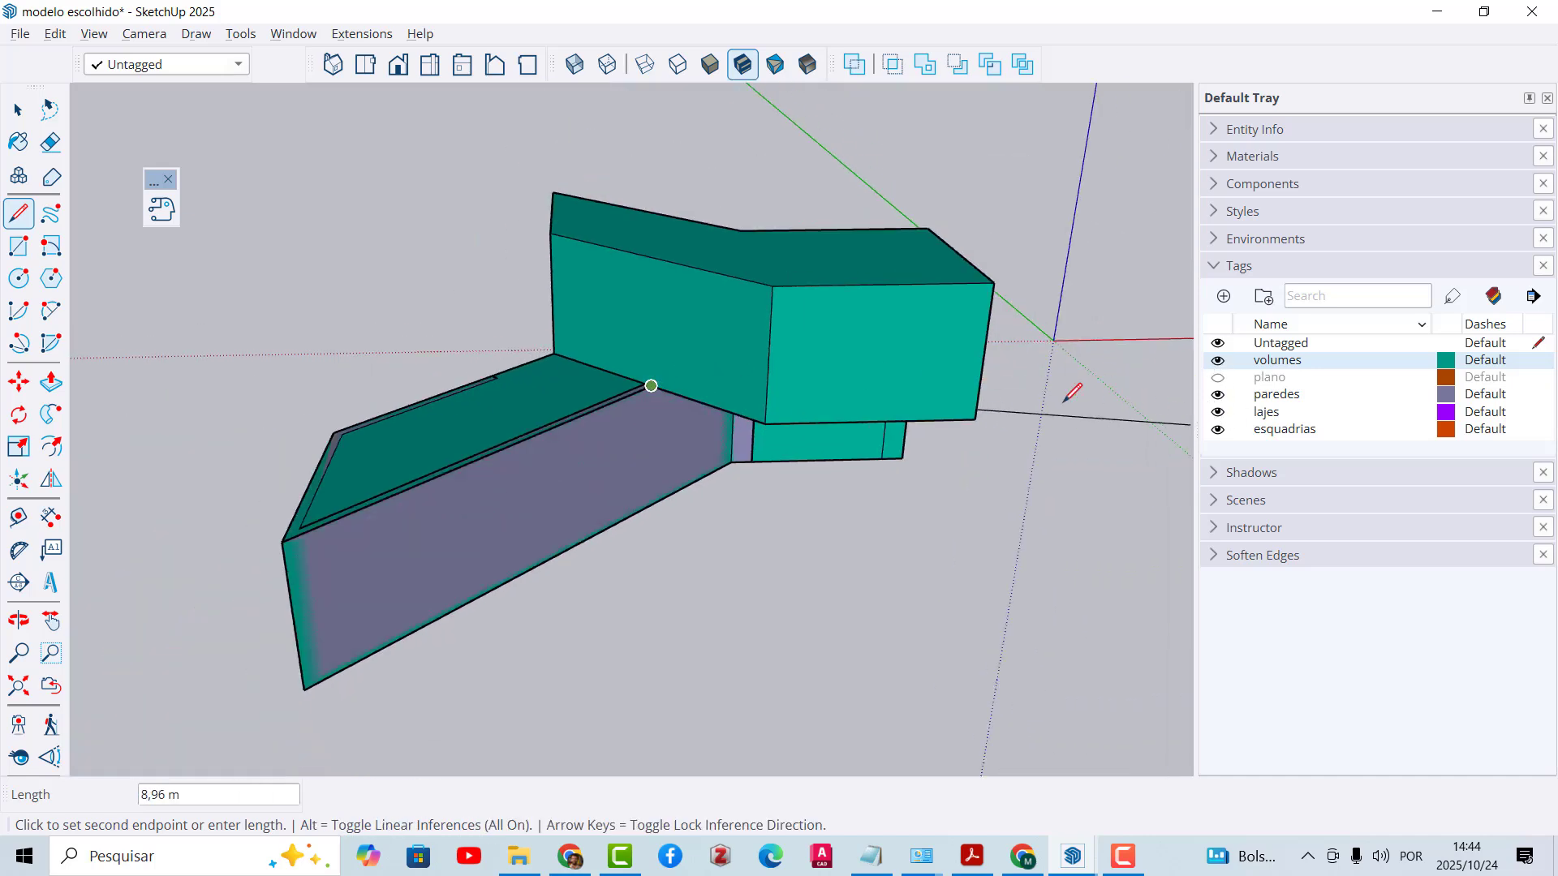
scroll(771, 414, up, 2)
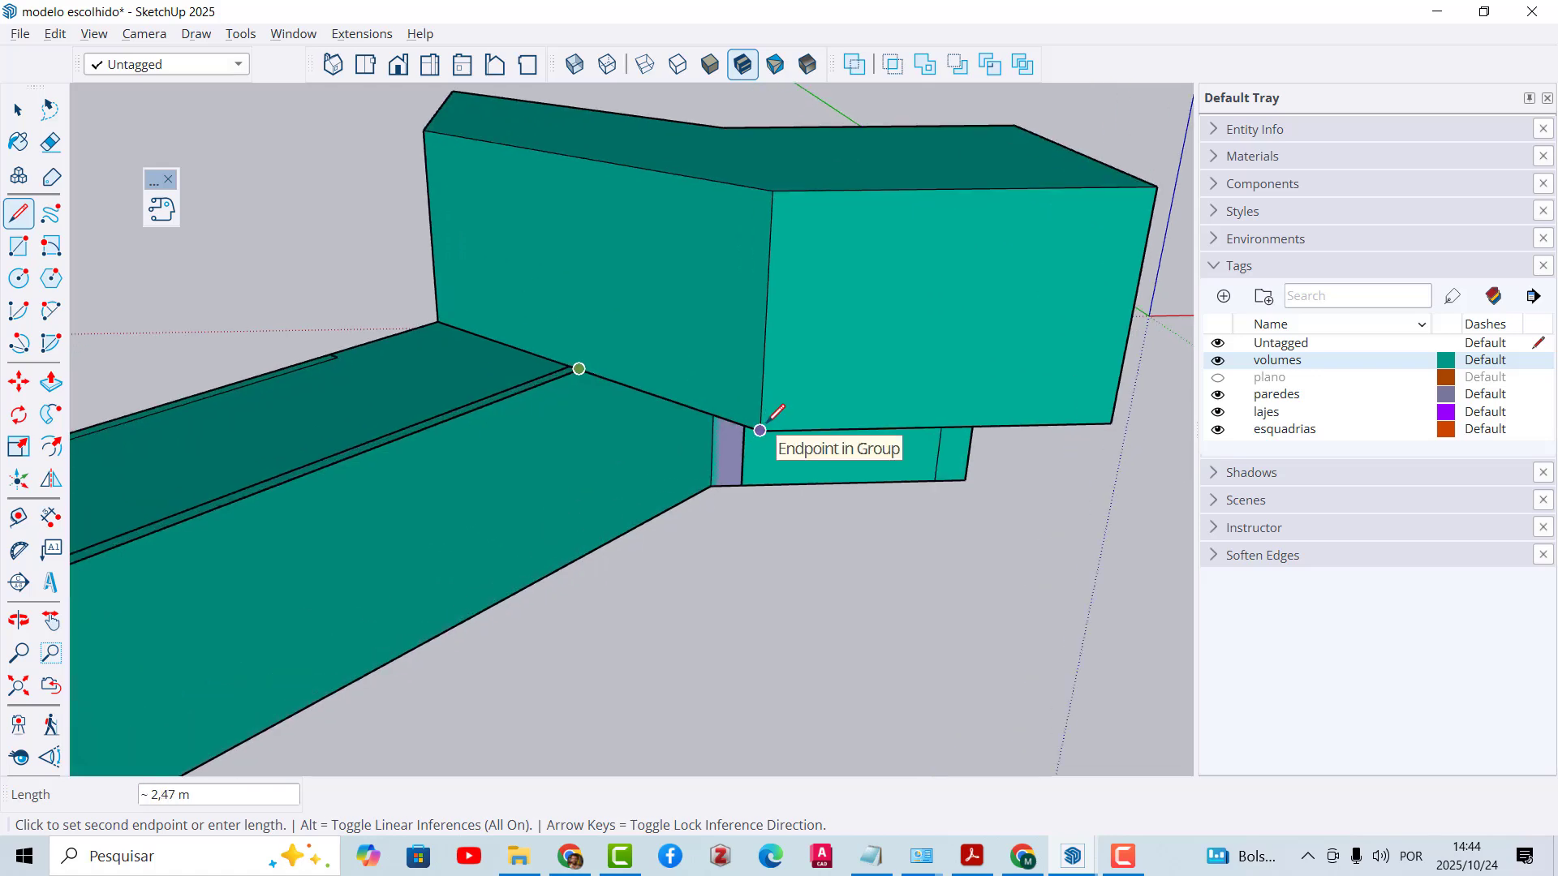
click(1217, 395)
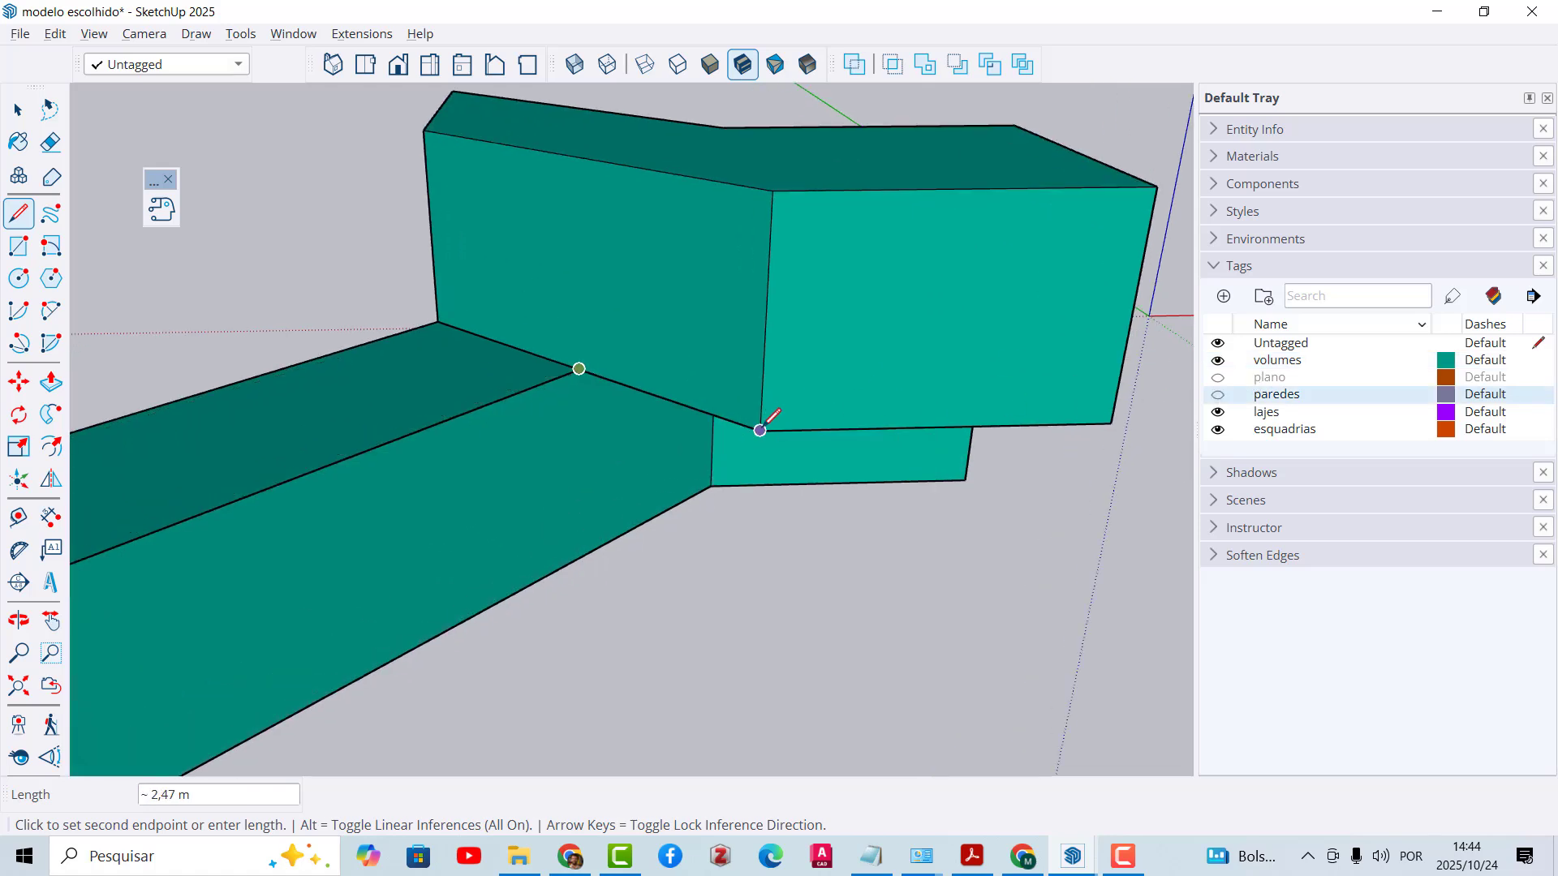
click(759, 430)
scroll(760, 432, down, 3)
middle_drag(937, 426, 732, 467)
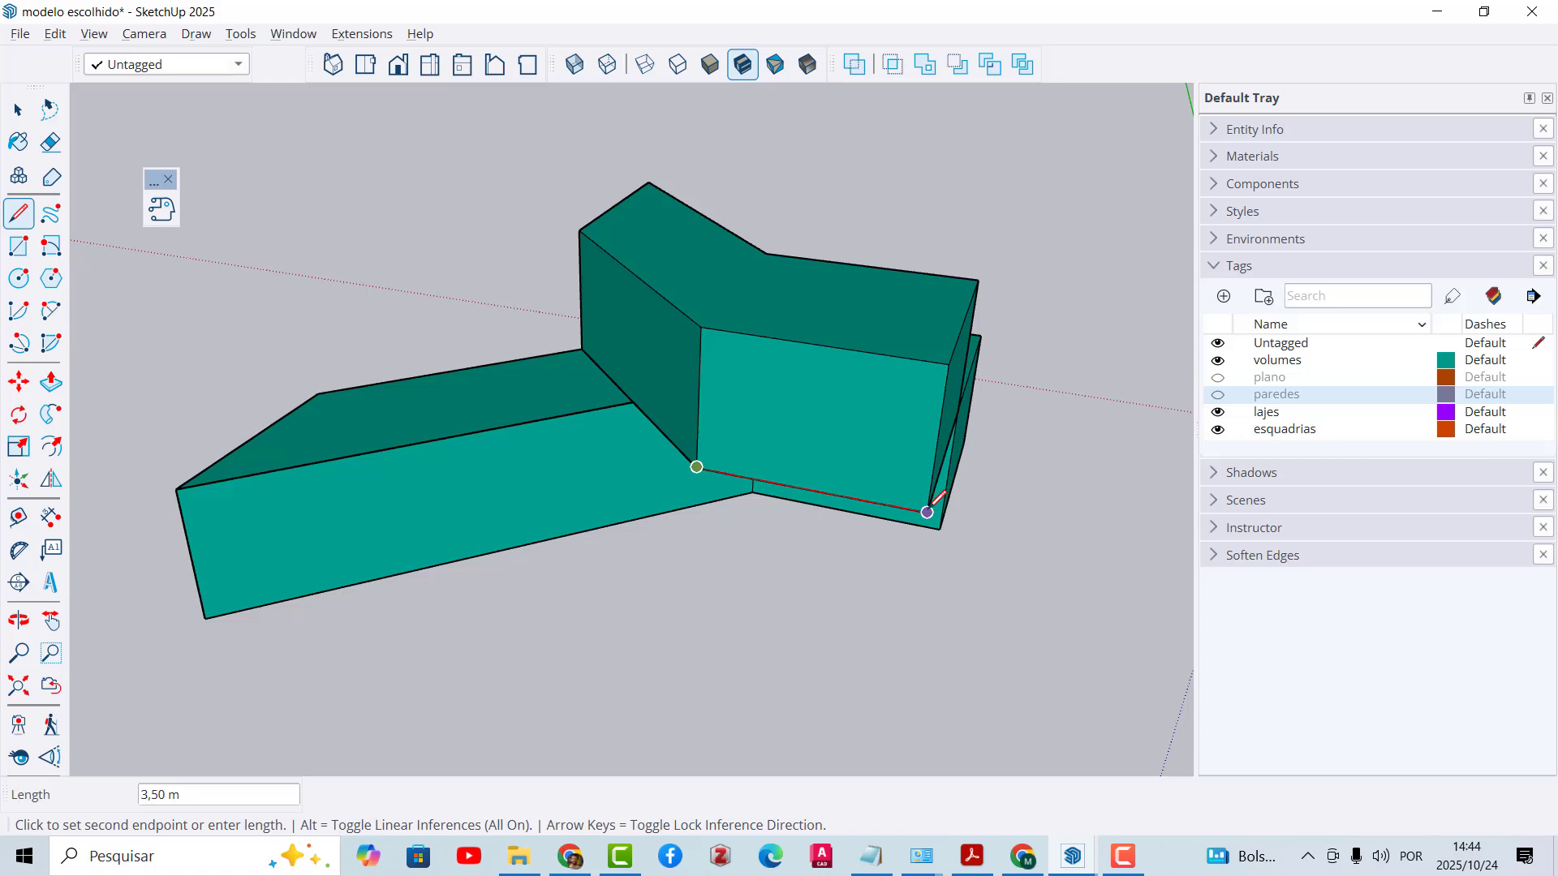
Step: Complete the slab outline through the remaining top corners of the lower volume and bottom corners of the upper volume, closing it into a face
middle_drag(930, 506, 417, 532)
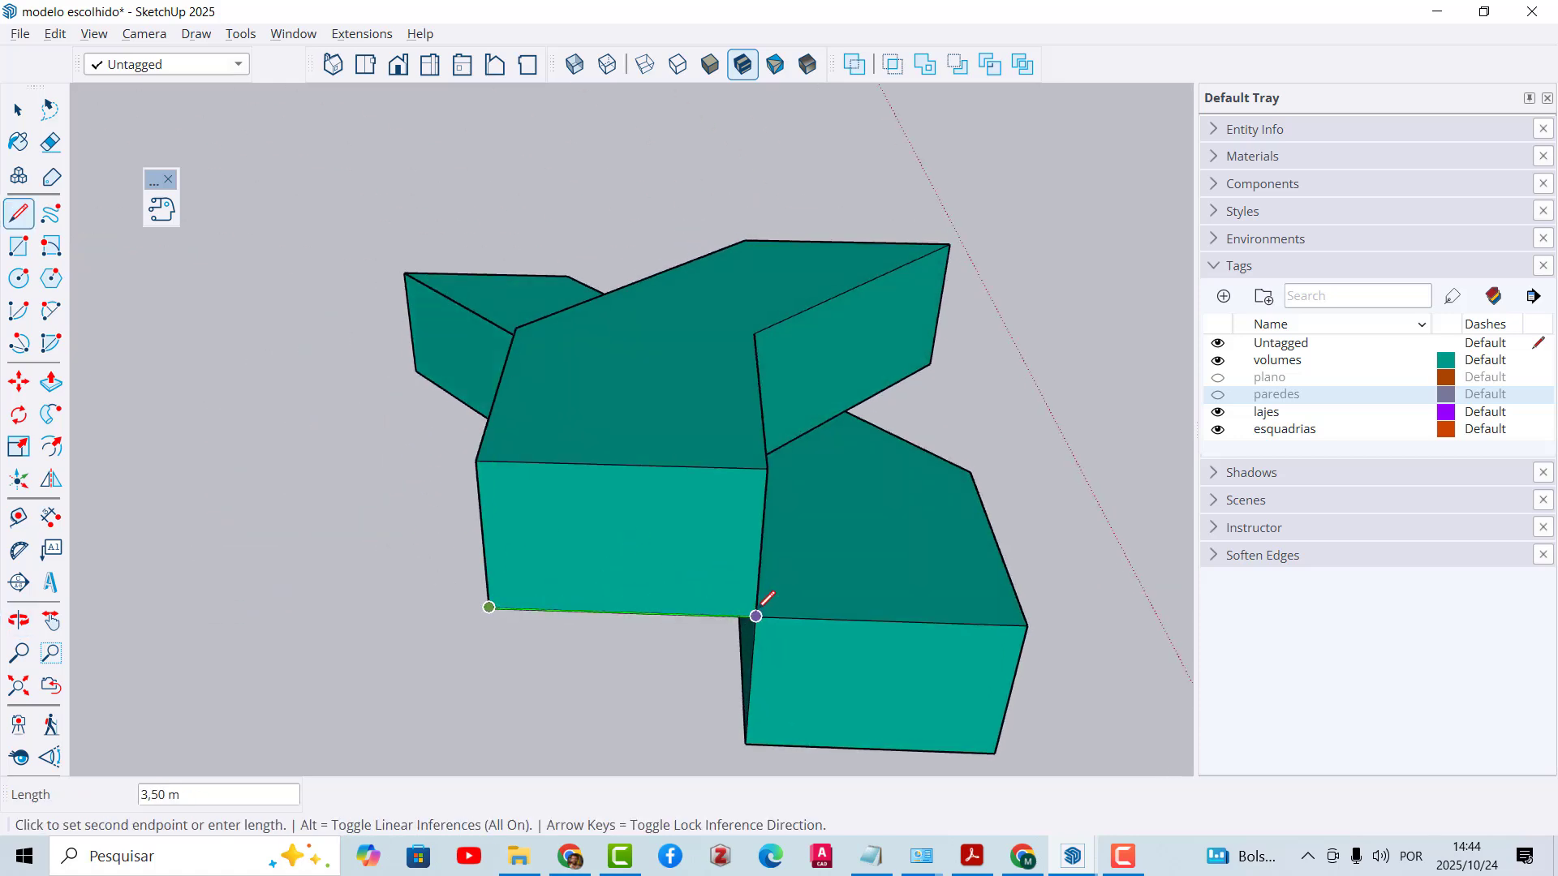
click(1027, 625)
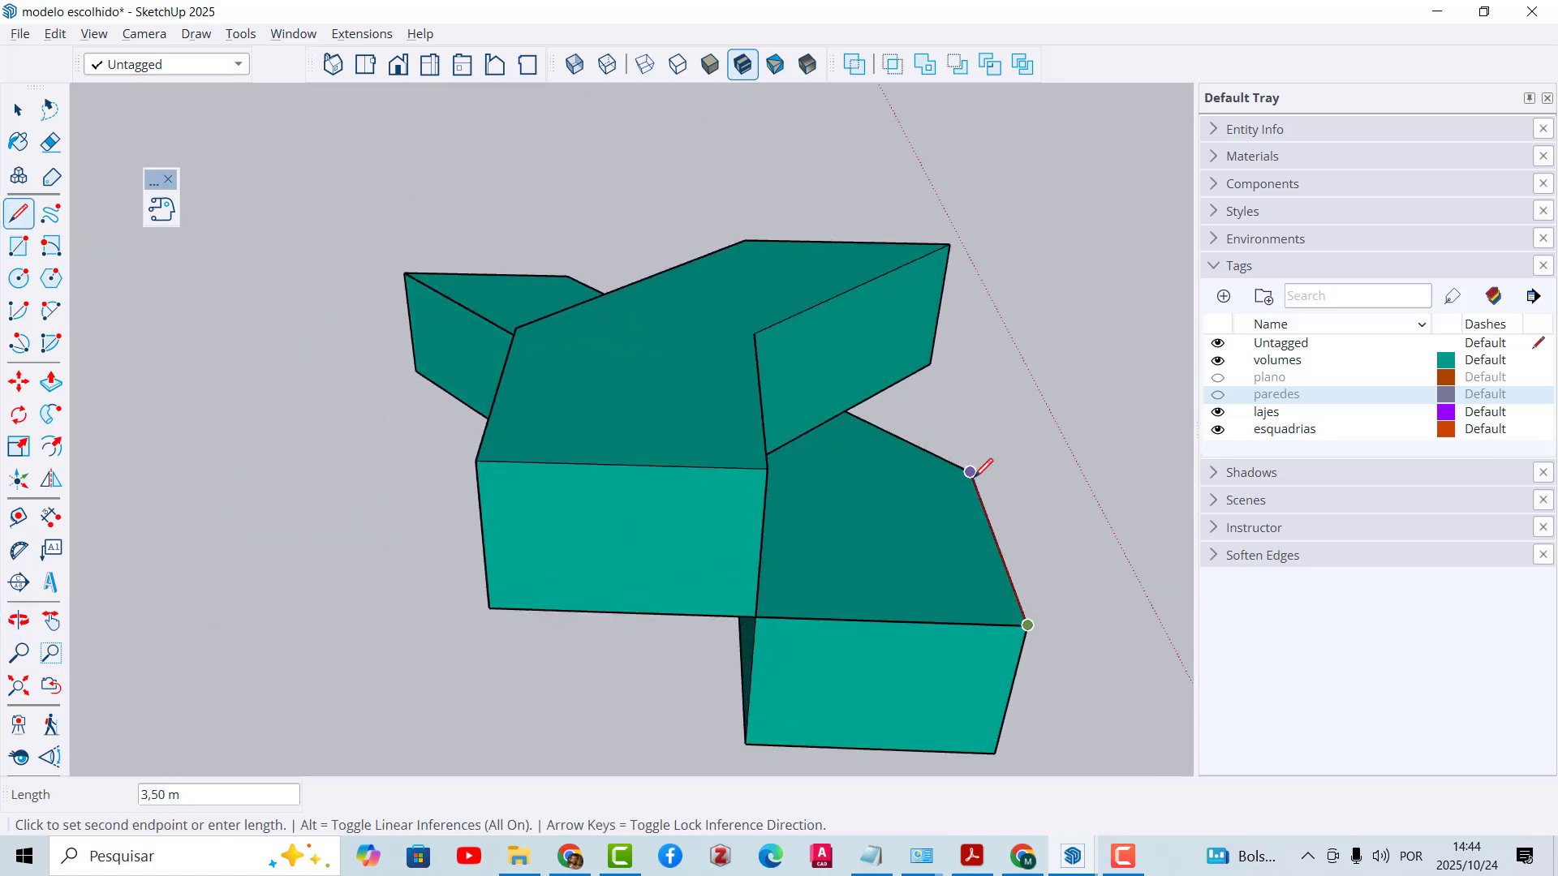
click(844, 410)
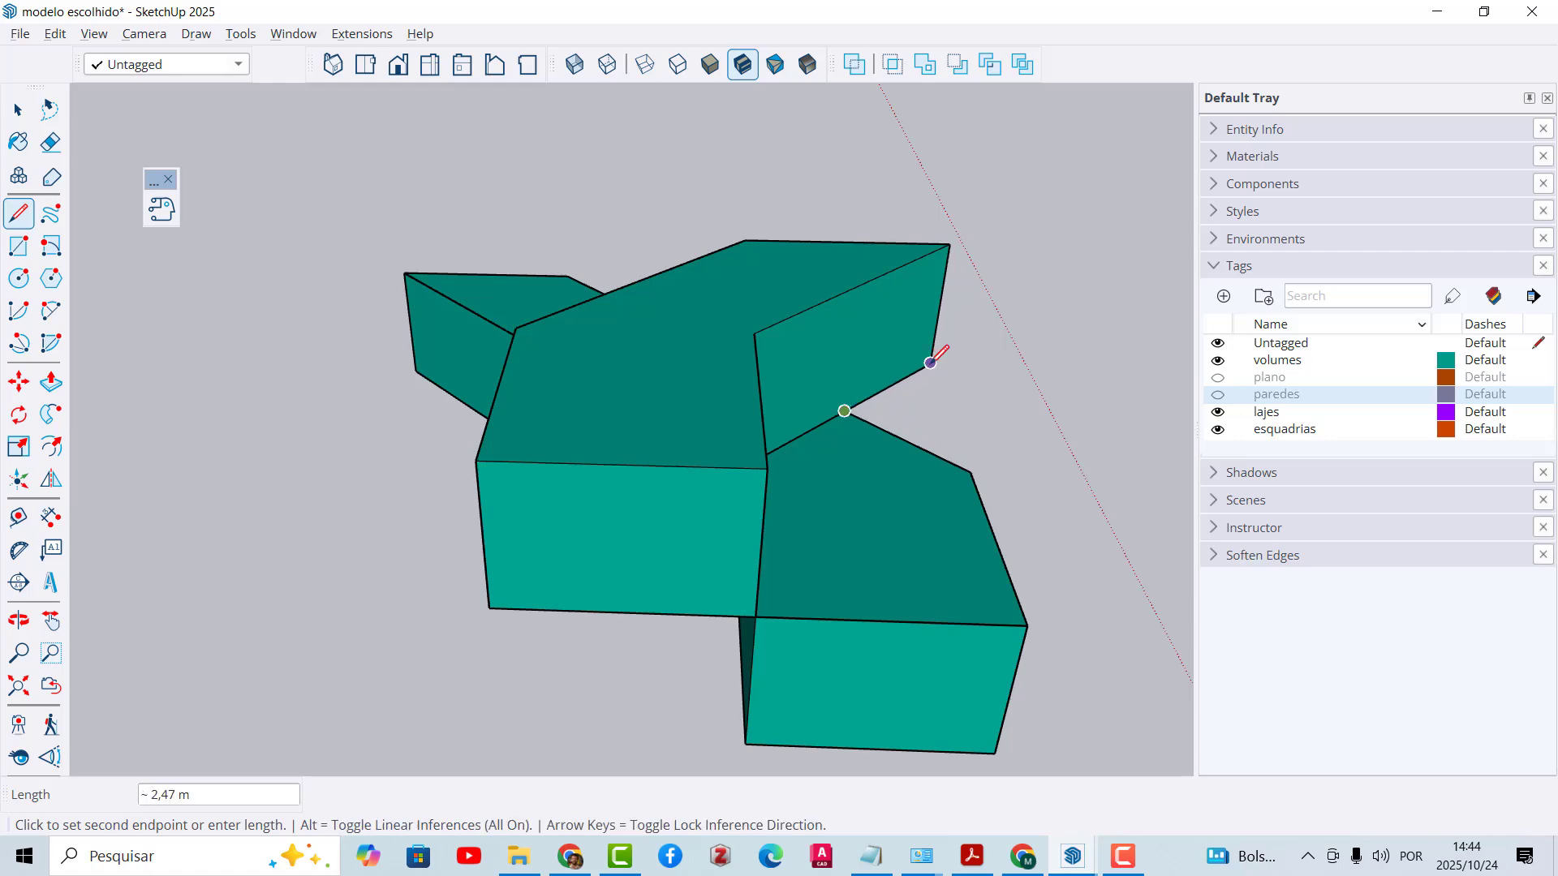
middle_drag(933, 357, 689, 497)
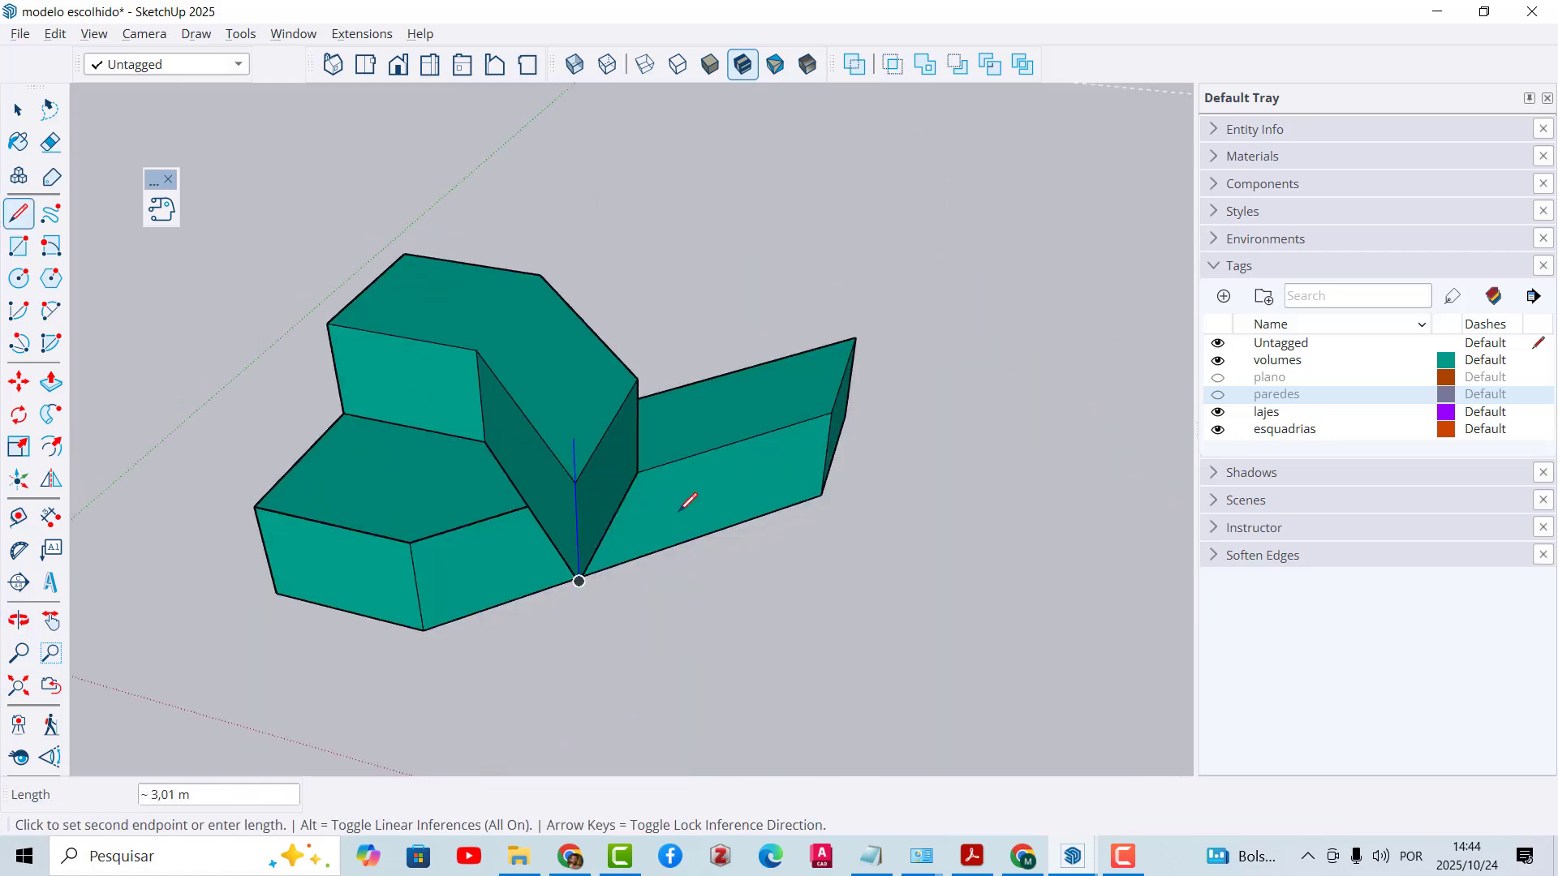
click(637, 472)
click(830, 412)
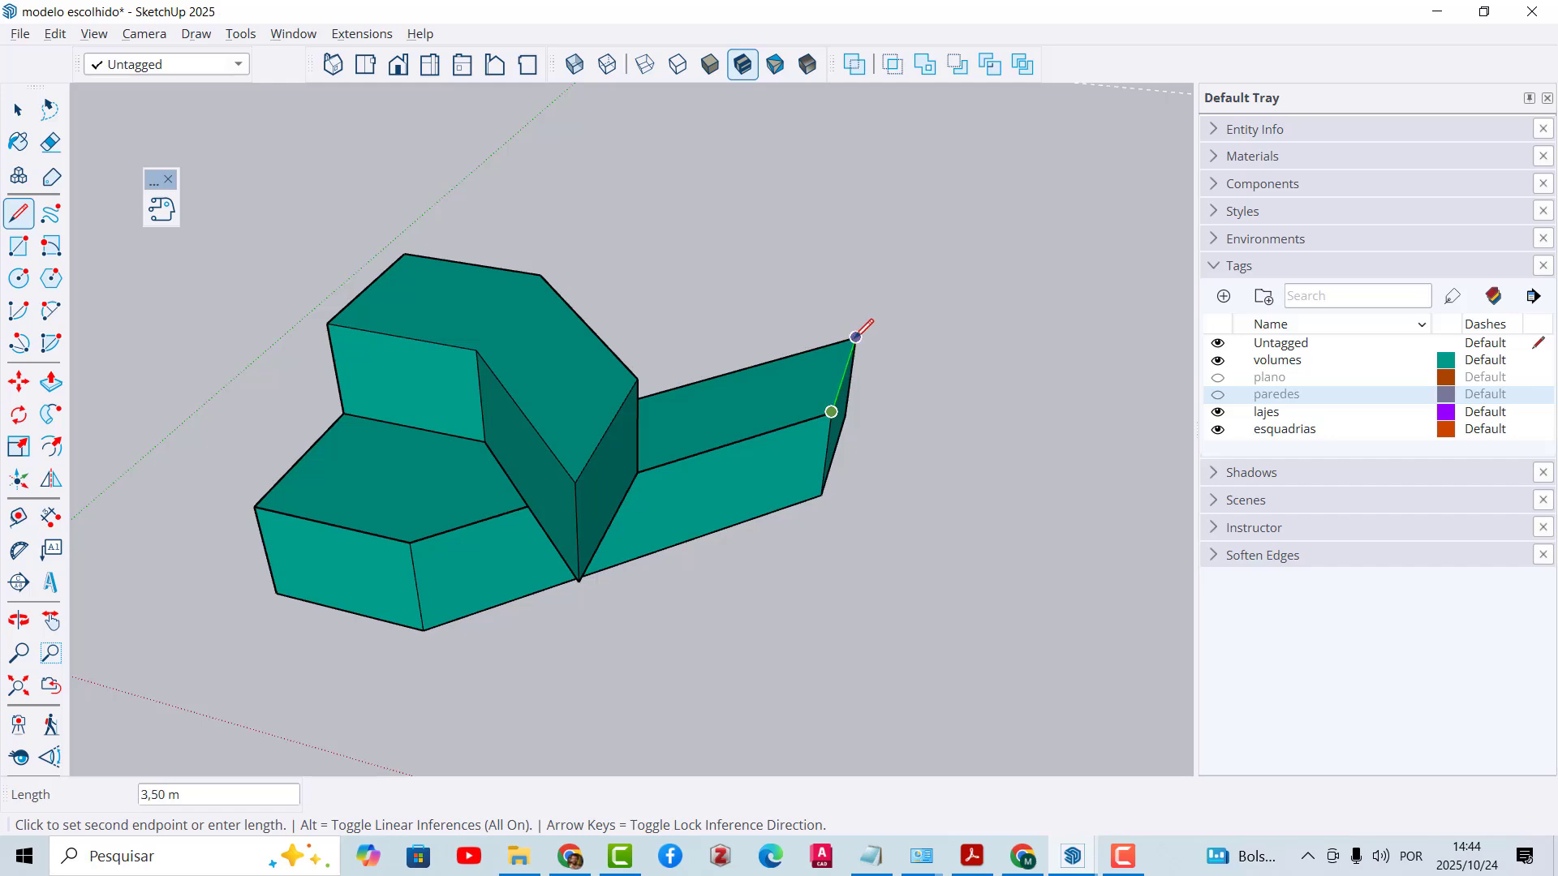
click(856, 336)
mouse_move(880, 358)
middle_down()
mouse_move(730, 379)
mouse_move(810, 400)
mouse_move(439, 256)
mouse_move(577, 490)
middle_up()
key(space)
Step: Hide the volumes tag and extrude the slab face upward 0,15 m with Push/Pull
scroll(430, 333, up, 5)
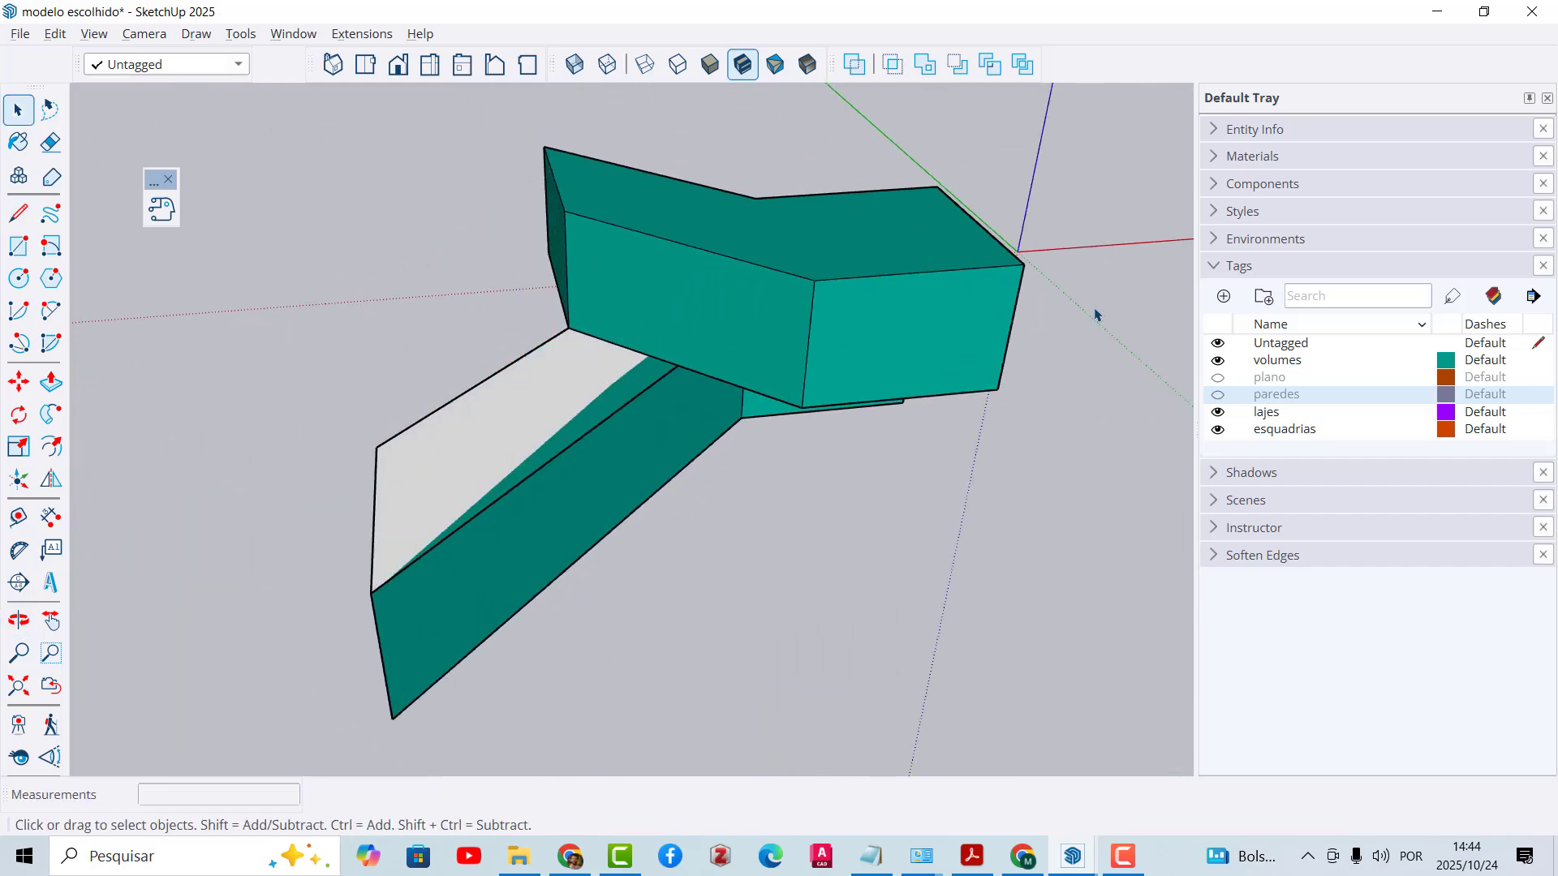
click(1218, 361)
middle_drag(661, 477, 770, 240)
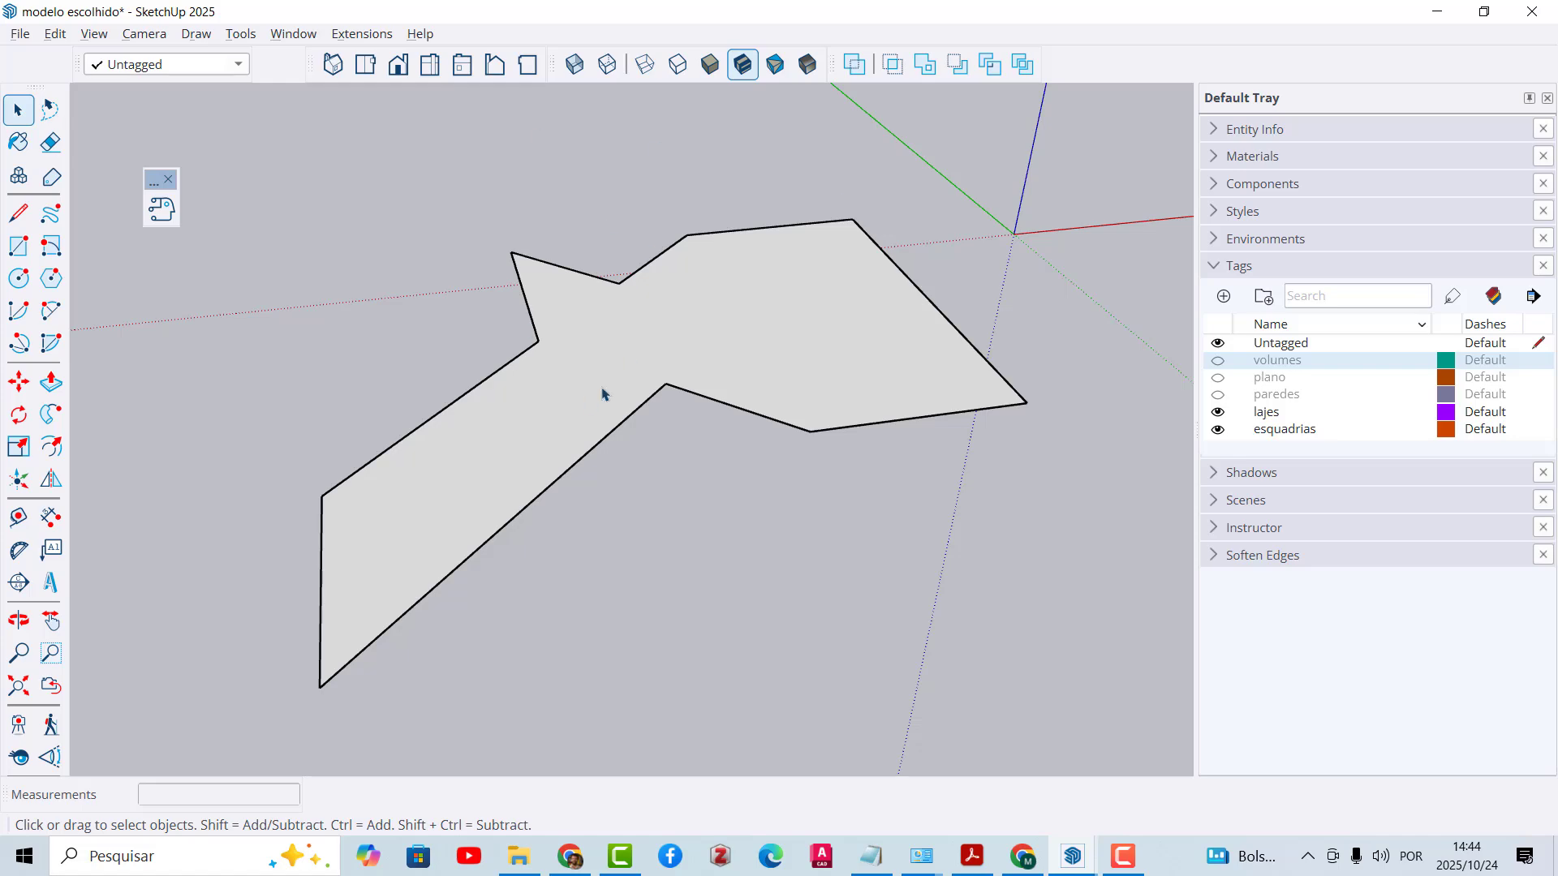
click(50, 381)
click(515, 442)
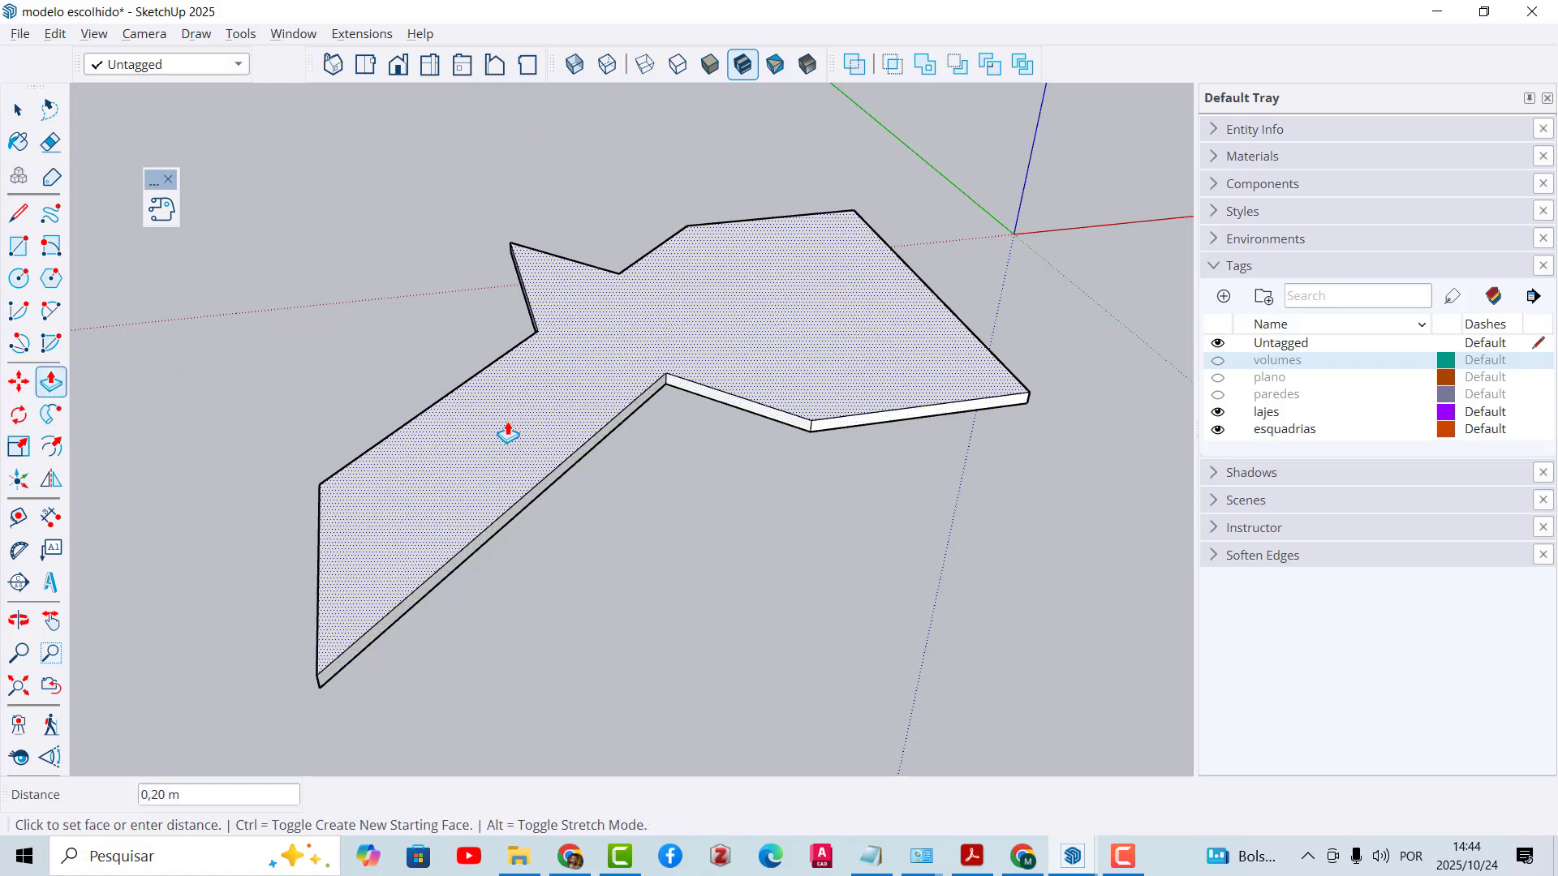
text(0,15)
key(Return)
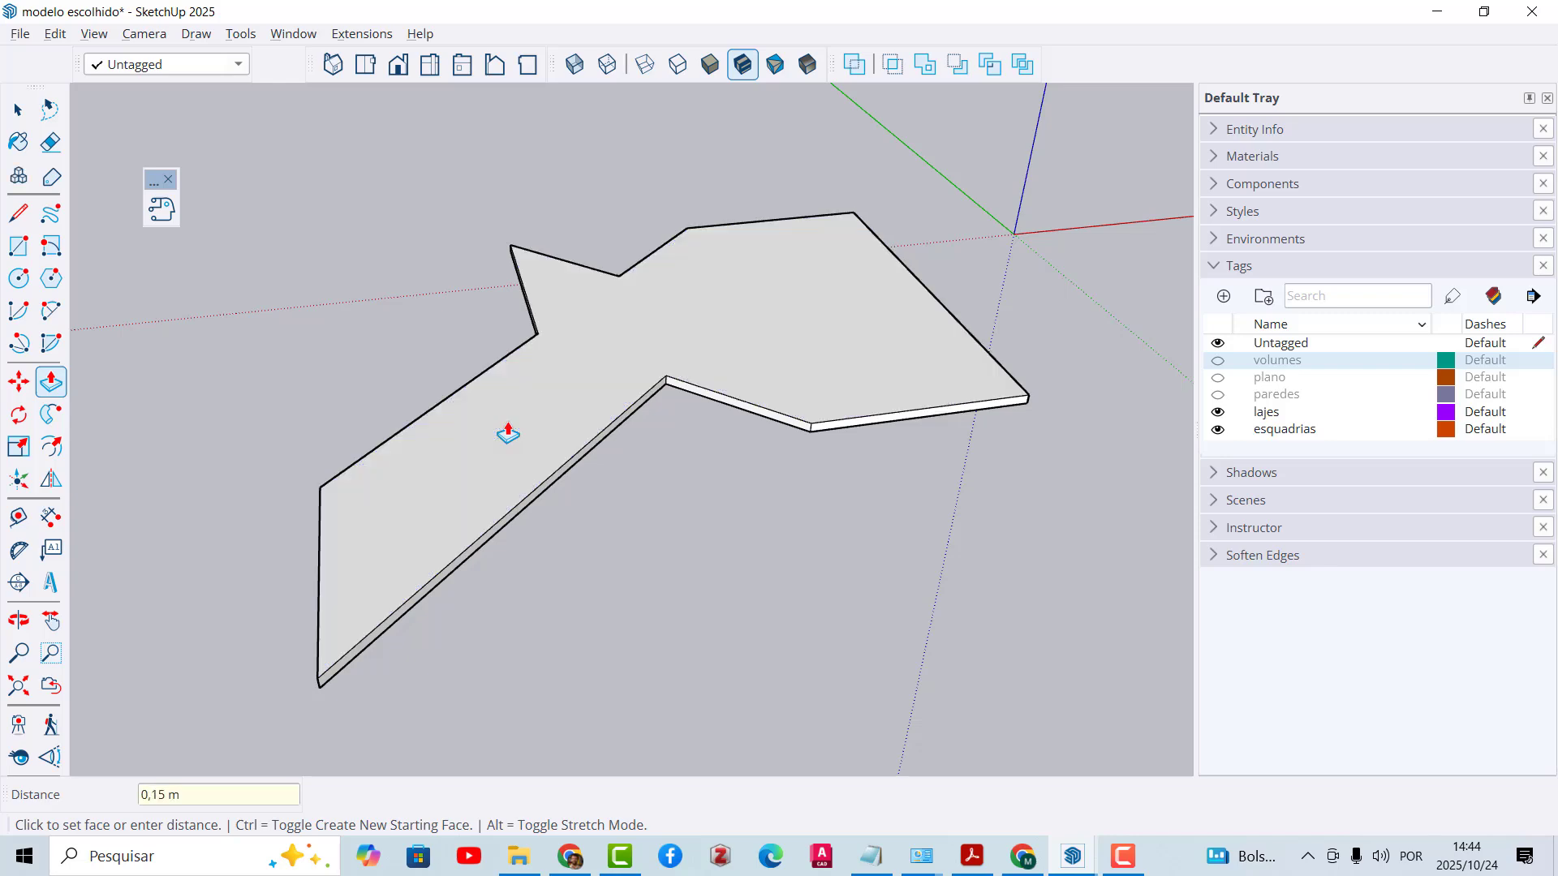
middle_drag(507, 434, 592, 198)
key(space)
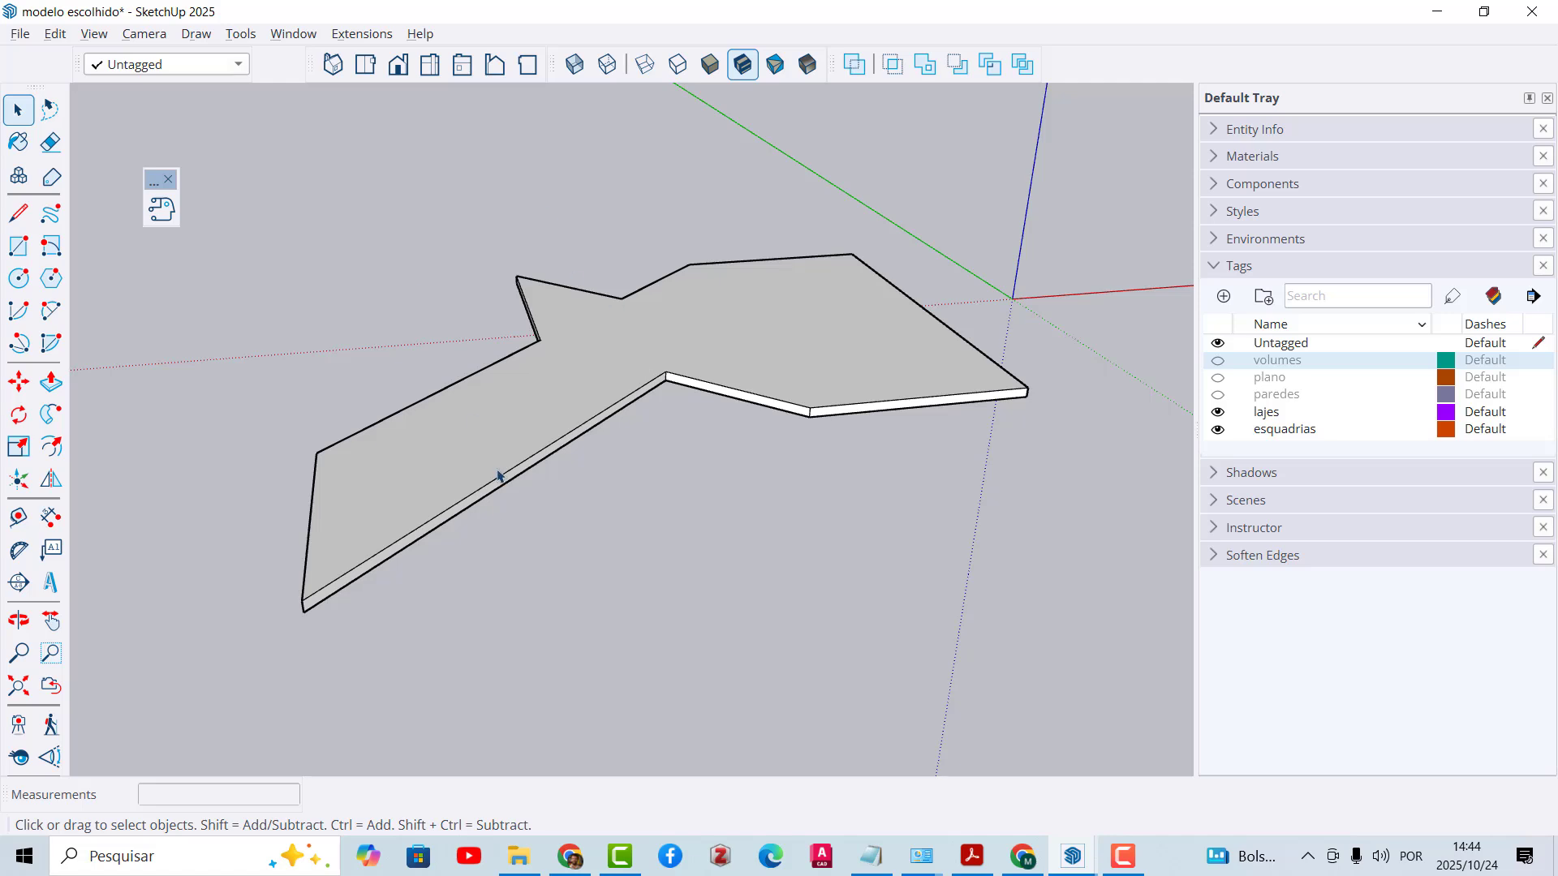
Step: Select the entire slab, make it a group and assign it to the lajes tag
scroll(598, 464, up, 3)
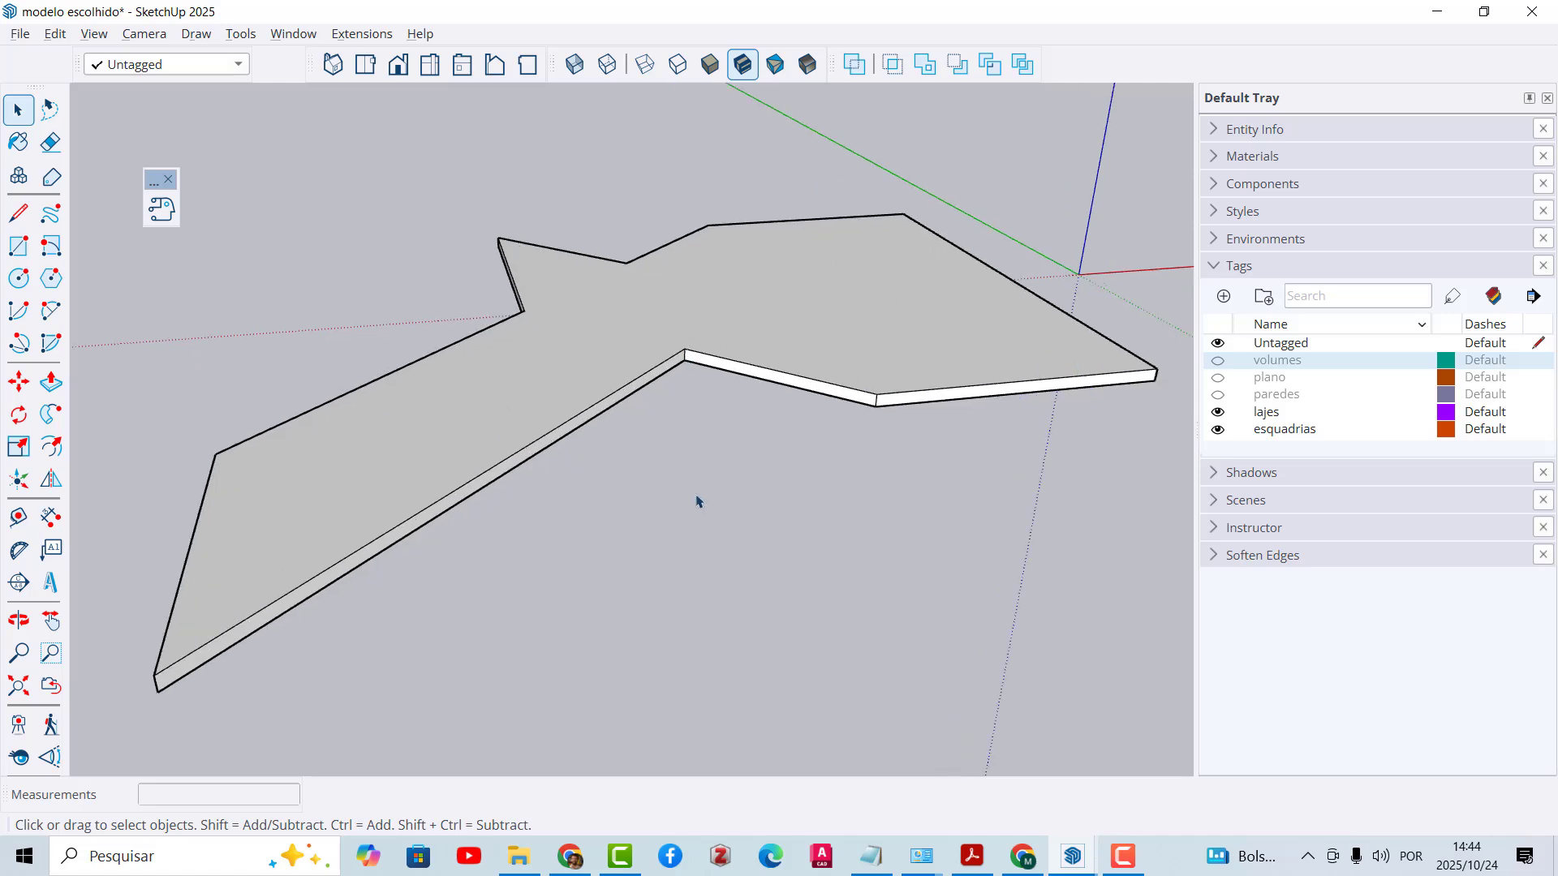
scroll(676, 443, down, 3)
scroll(778, 384, up, 1)
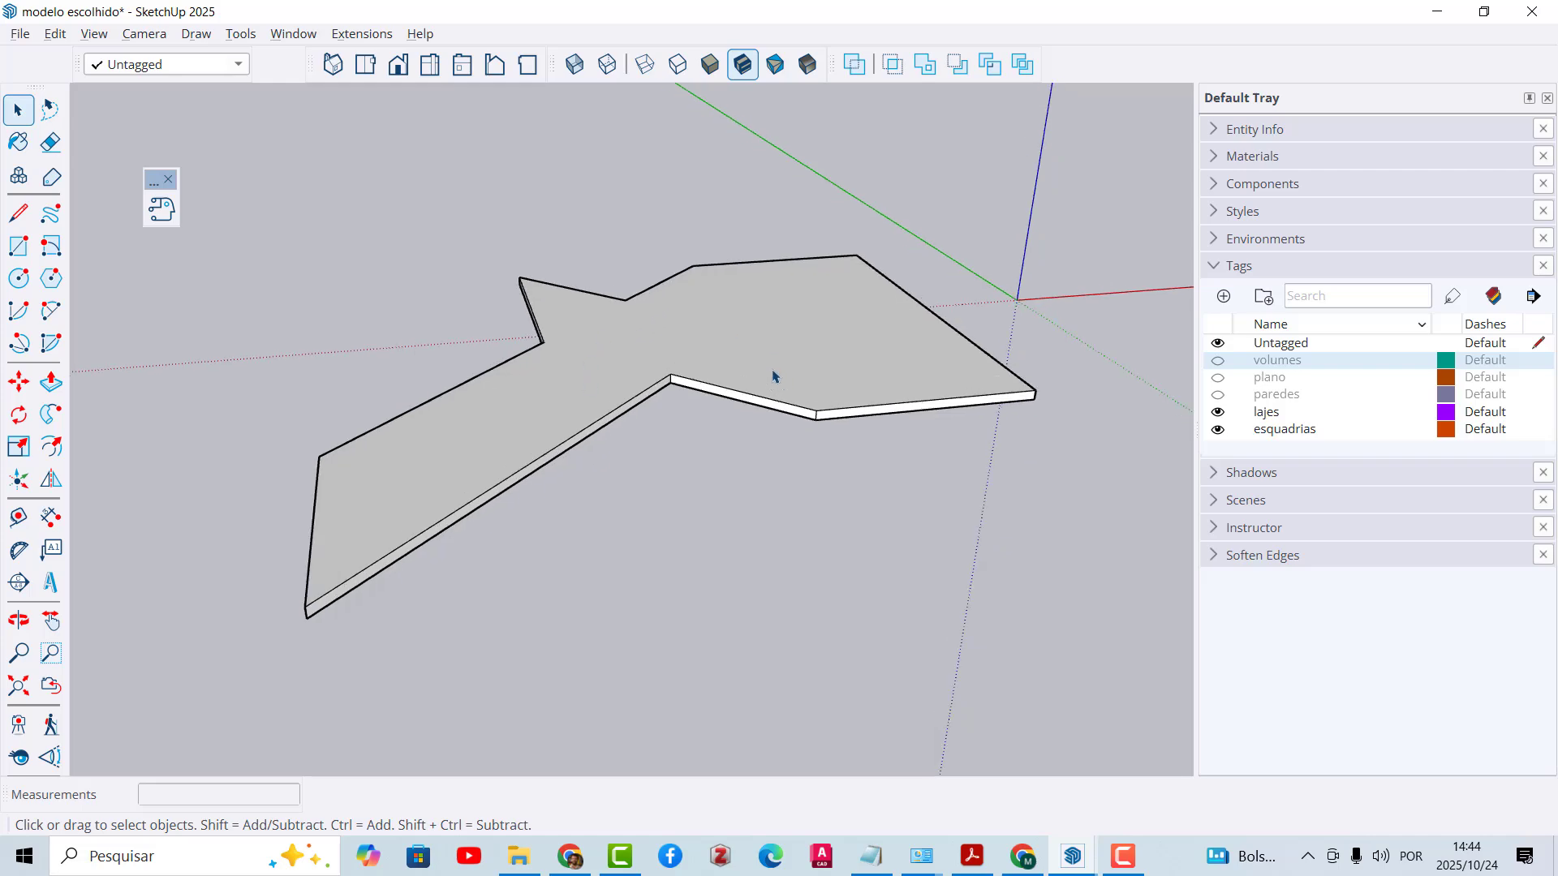
scroll(773, 376, up, 1)
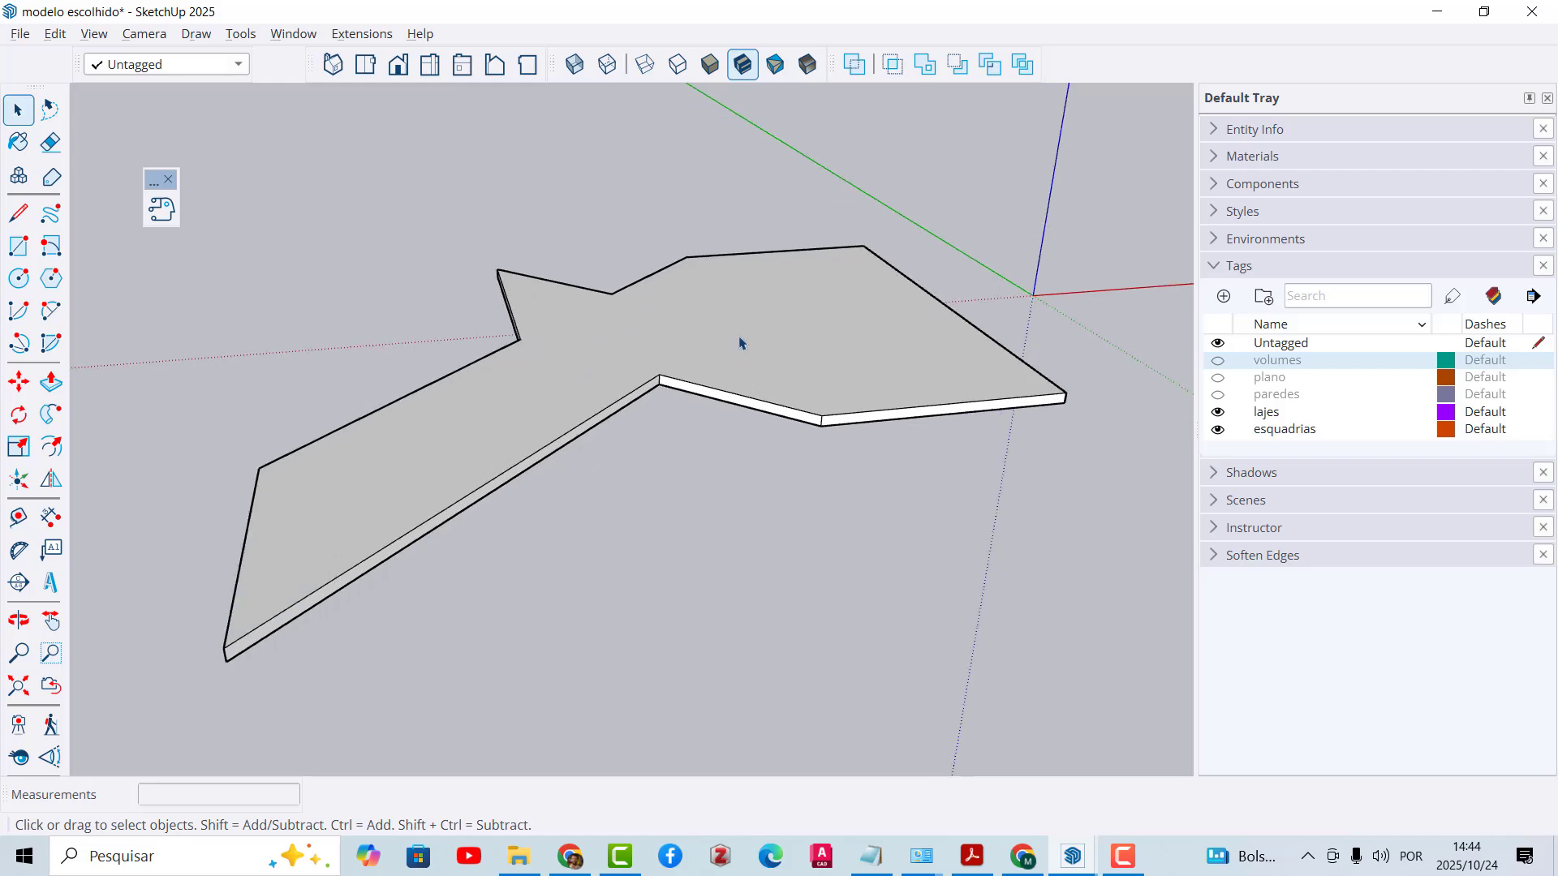
triple_click(740, 343)
middle_drag(546, 557, 681, 368)
right_click(703, 333)
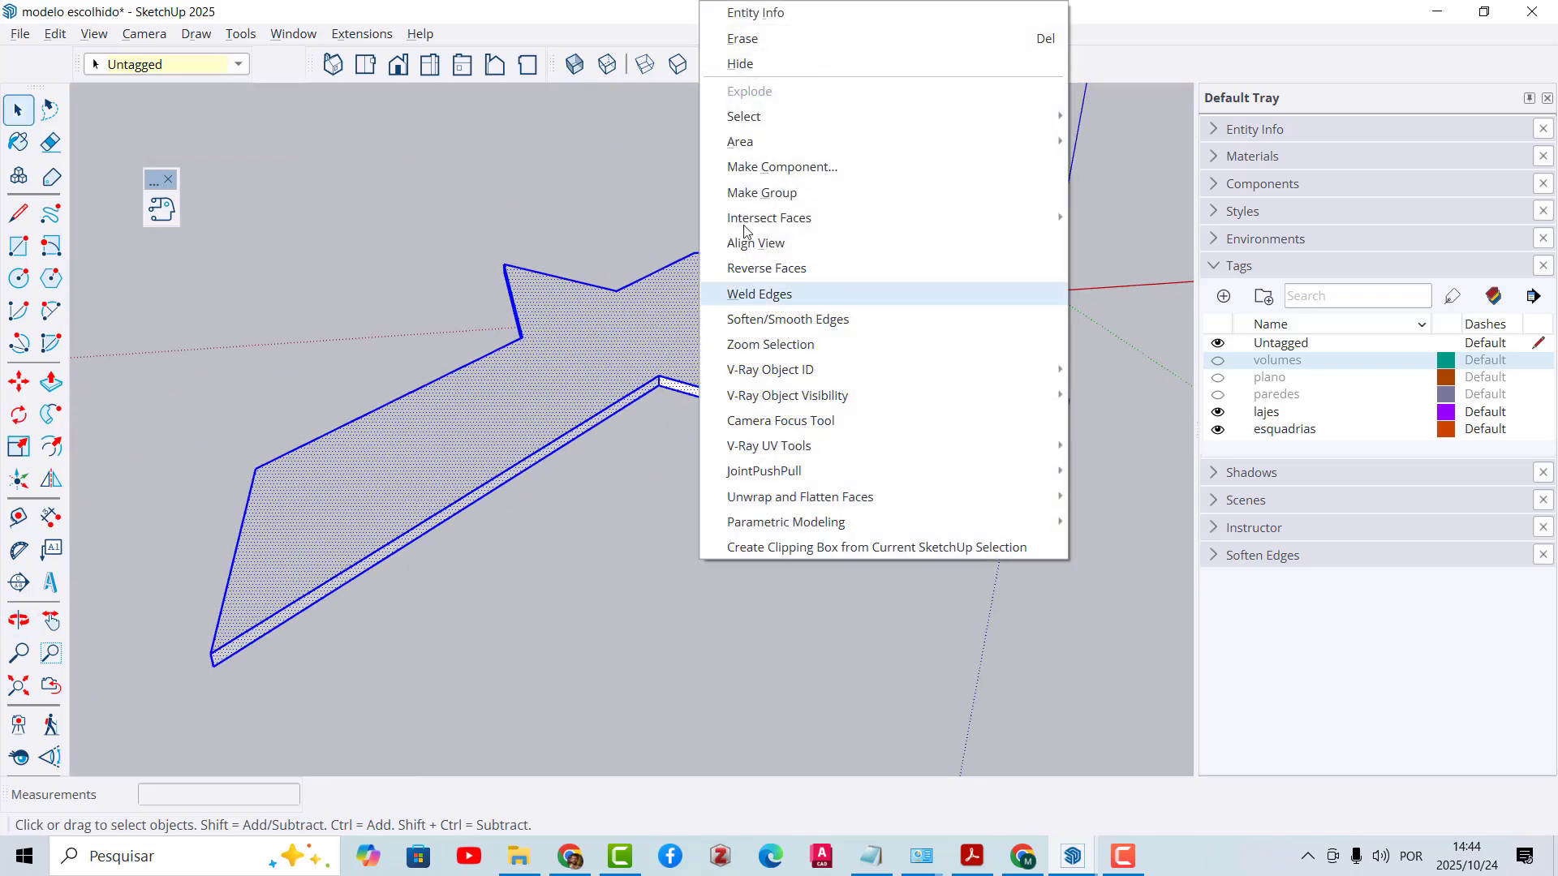
click(779, 194)
click(237, 67)
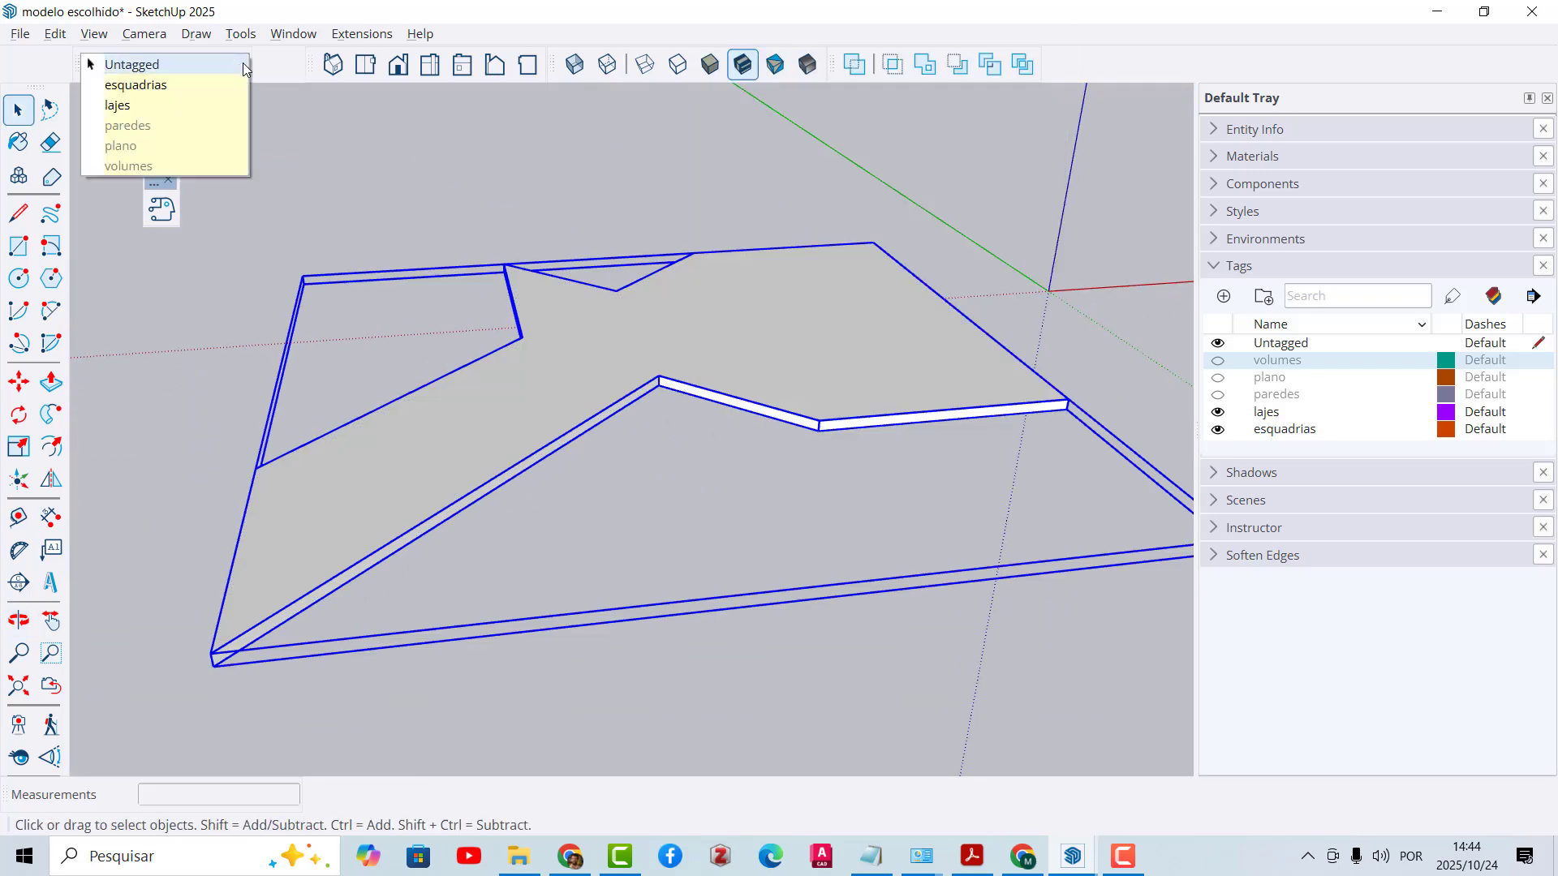
click(122, 106)
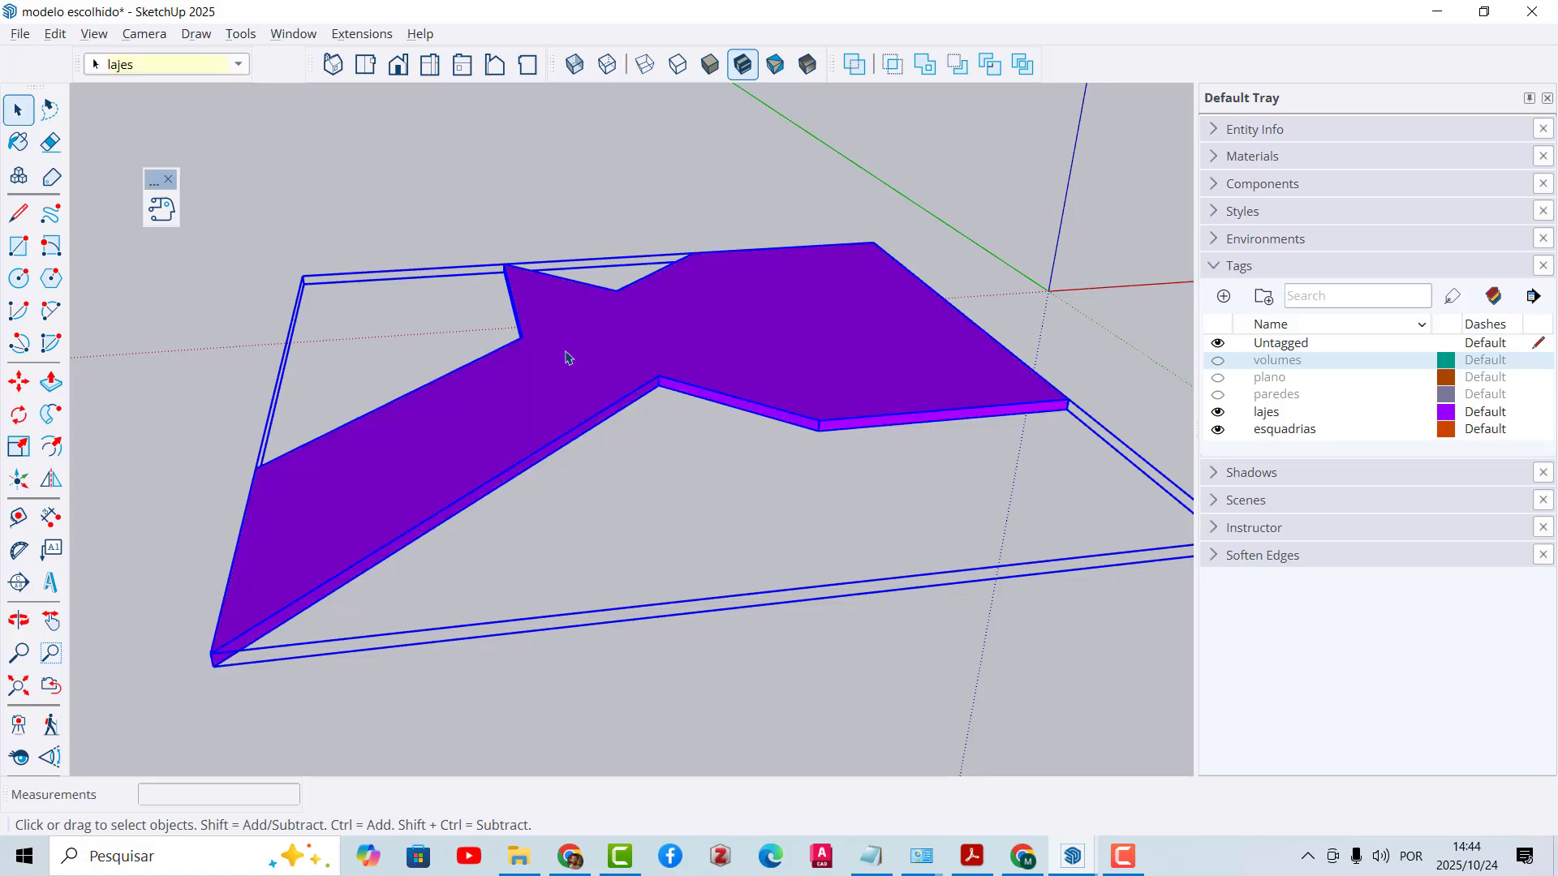
Step: Show the paredes, plano and volumes tags and fit the whole model in view
click(1218, 395)
click(1217, 377)
click(1218, 360)
key(shift+z)
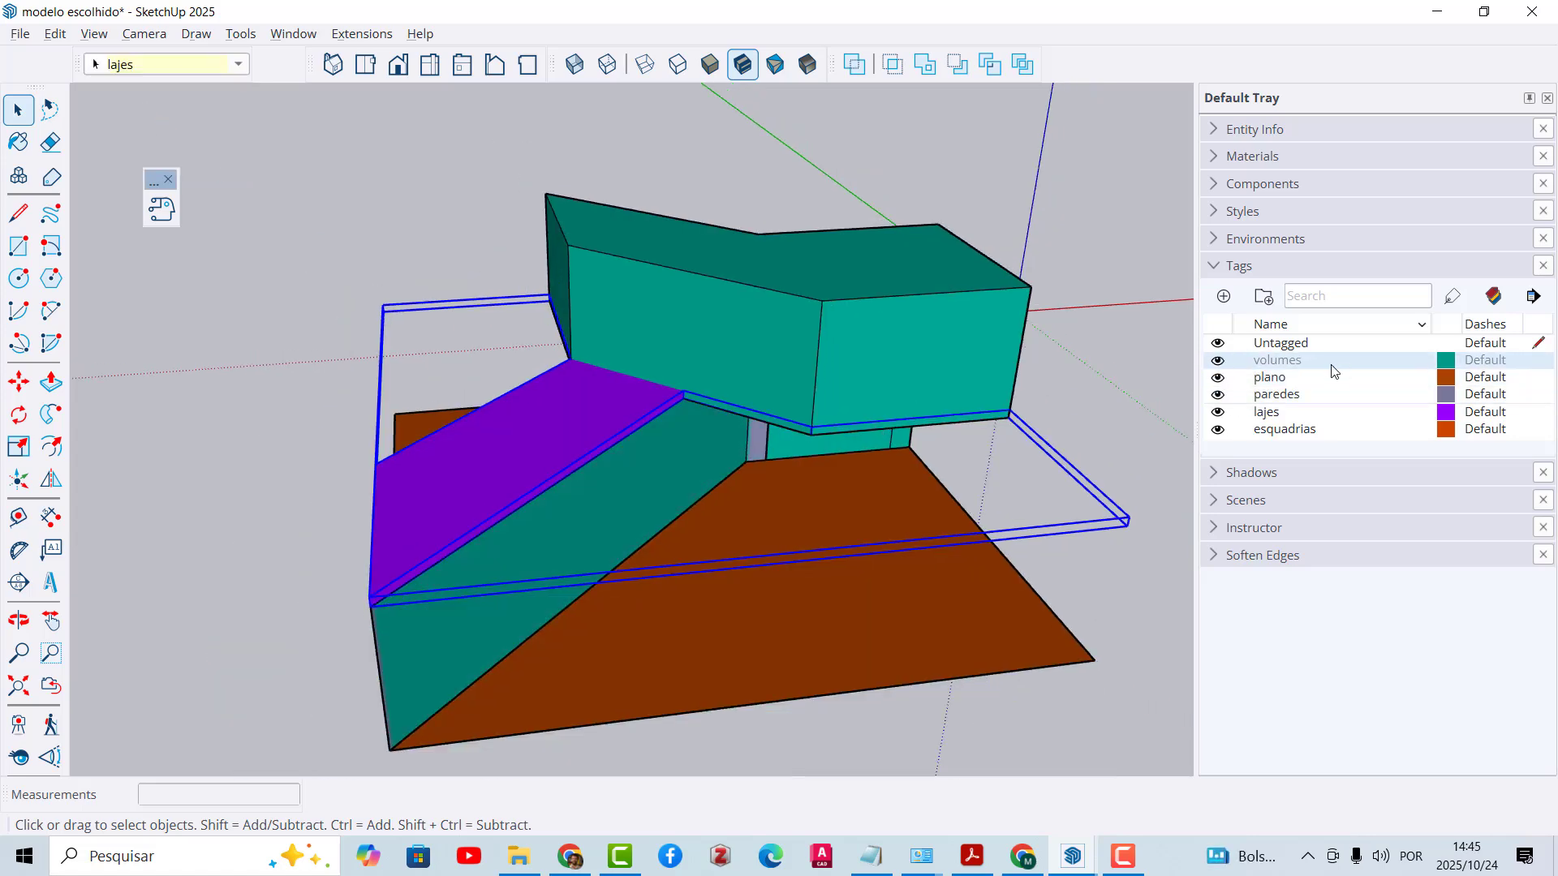
Step: Hide the volumes tag to check how the slab sits on the walls, and show it again
click(1217, 361)
click(720, 172)
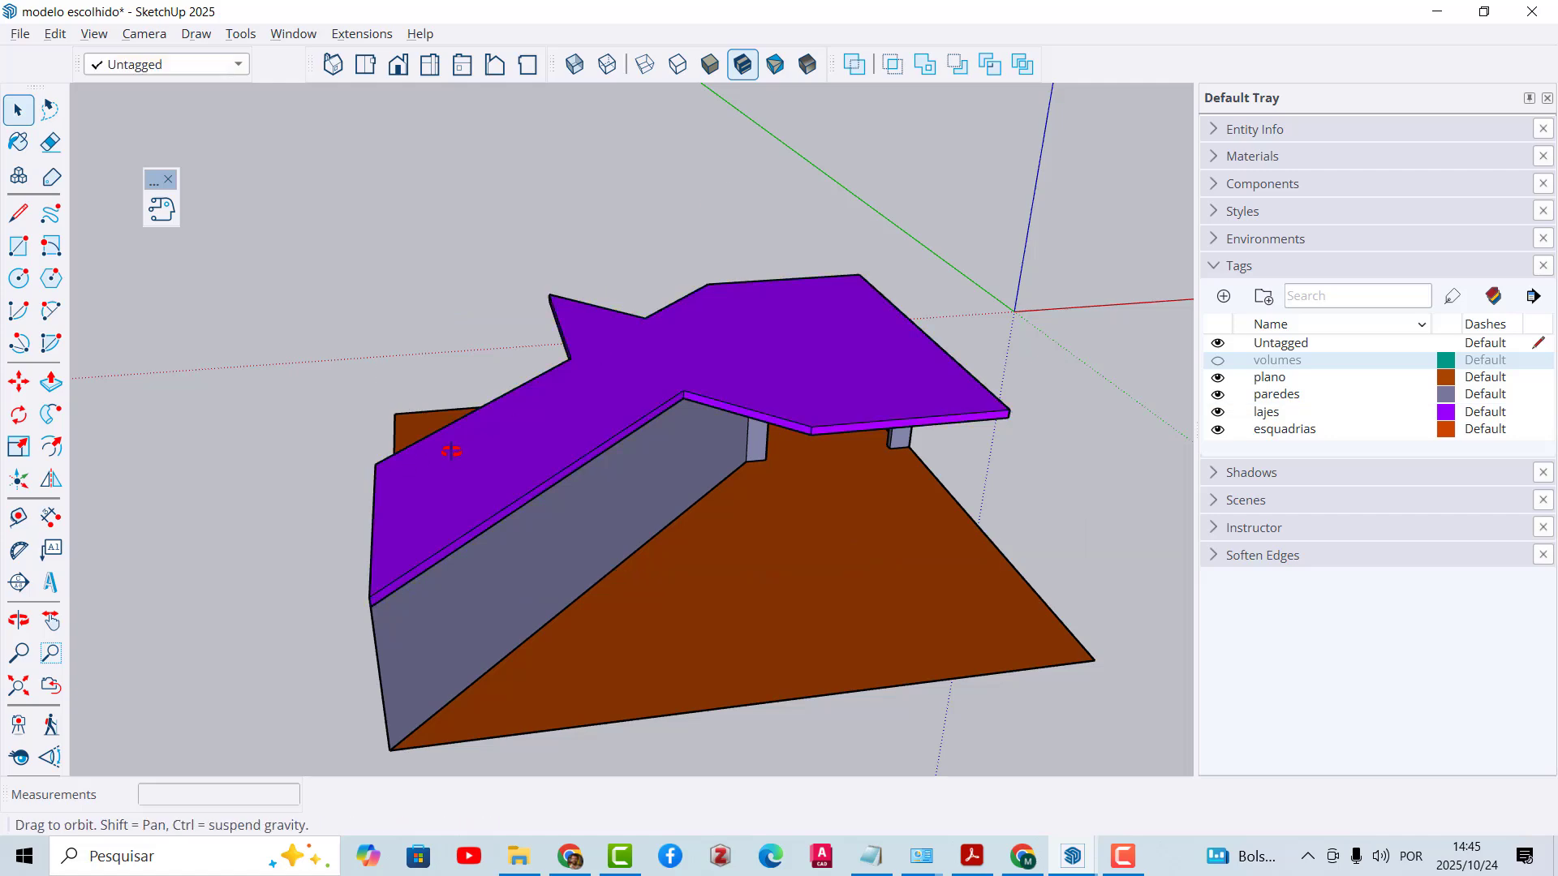
middle_drag(452, 451, 645, 463)
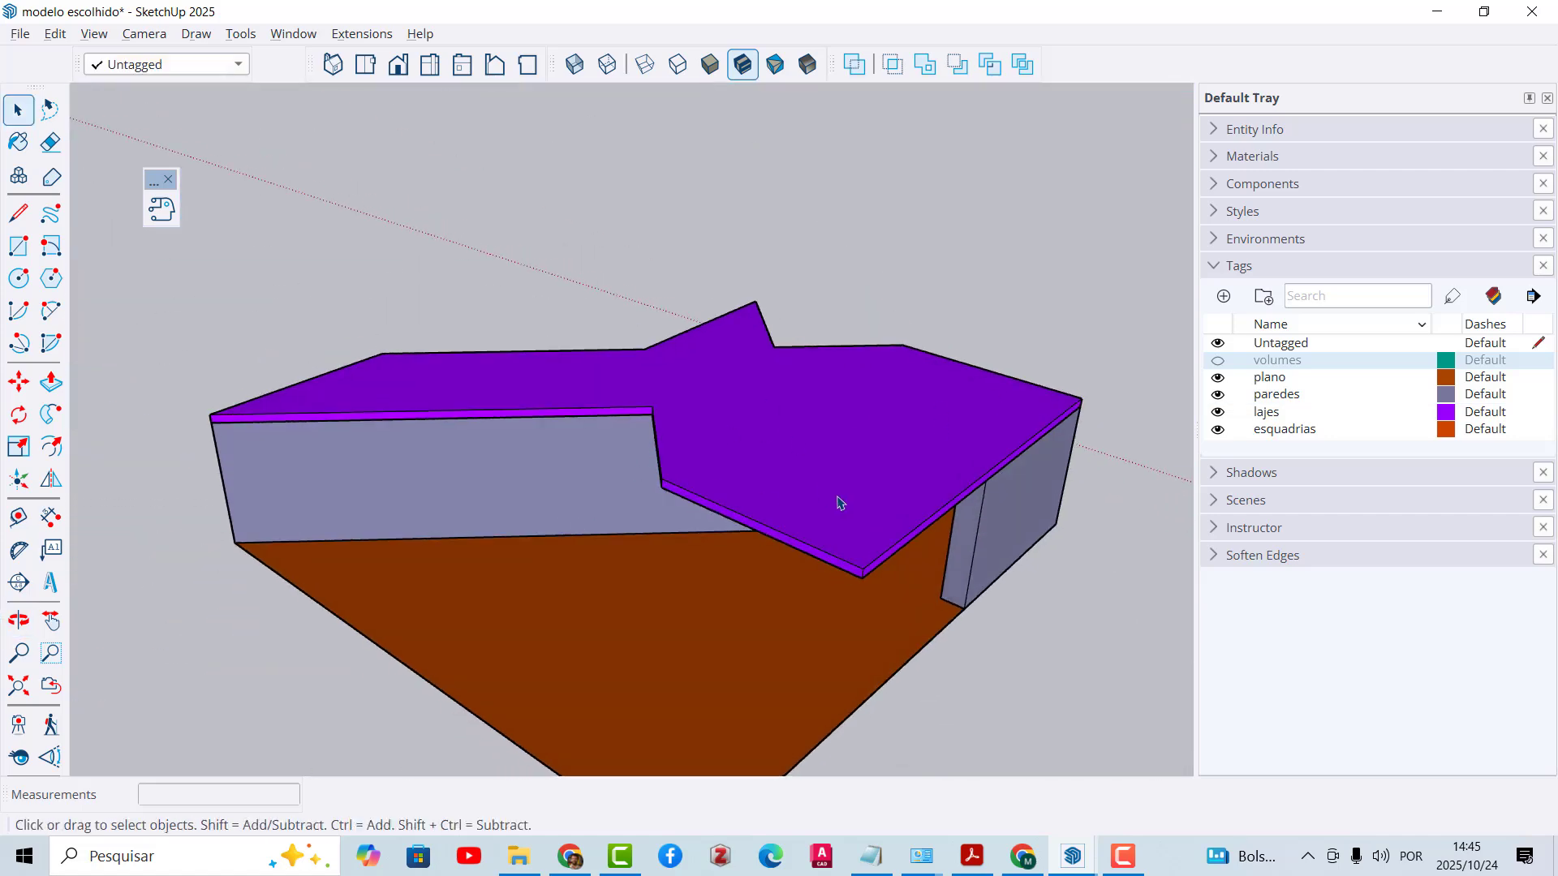
middle_drag(838, 502, 961, 379)
click(1218, 360)
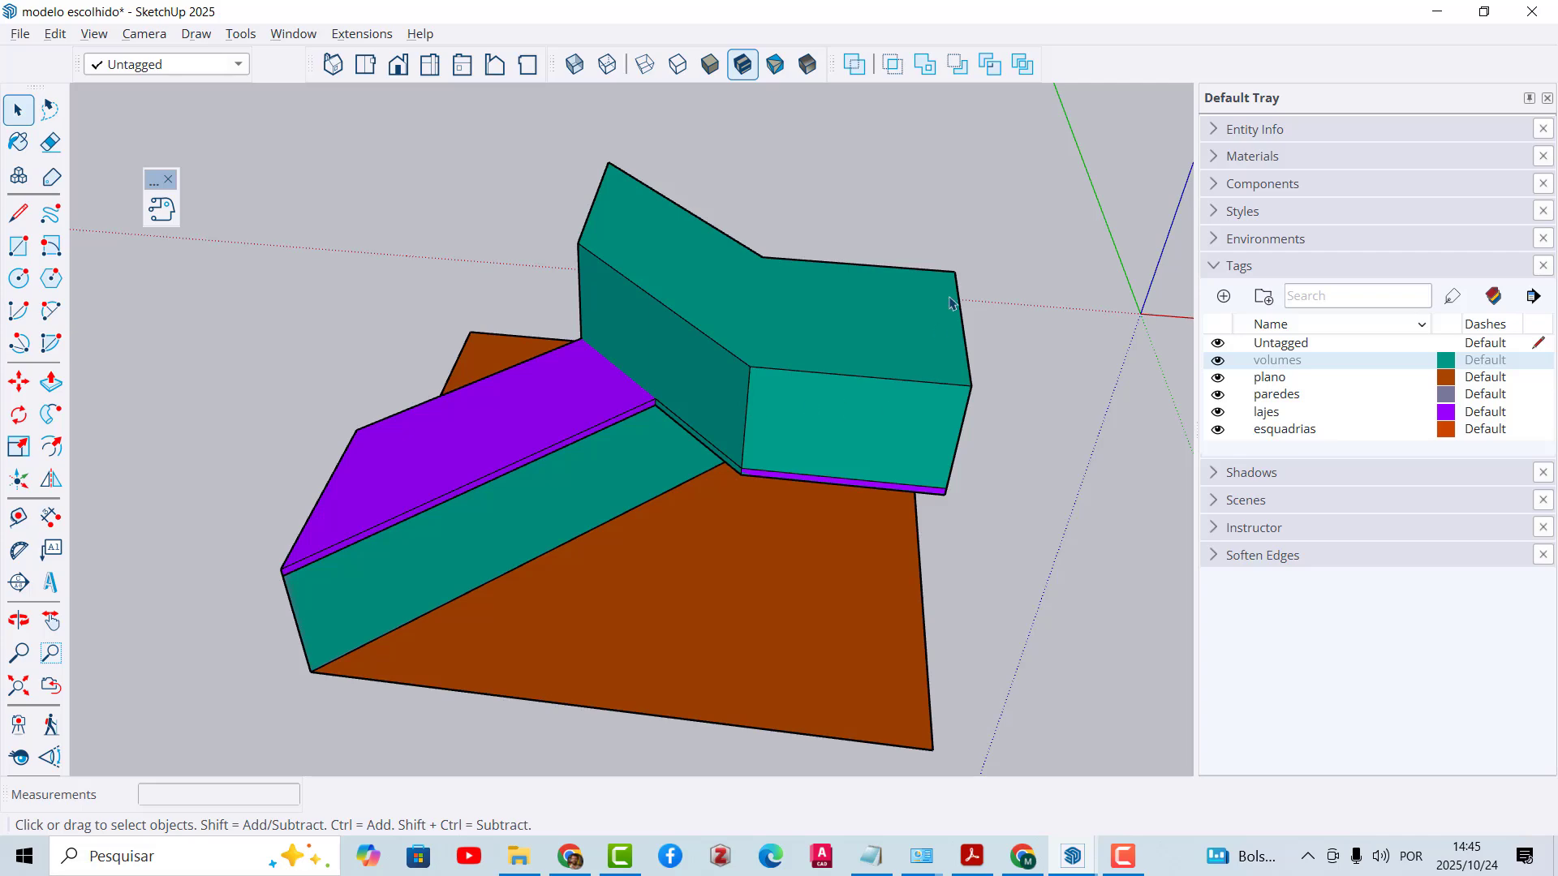
Step: Trace the upper volume's base outline with the Line tool where its faces meet the slab's top surface, working around its corners
middle_drag(593, 236, 592, 315)
key(l)
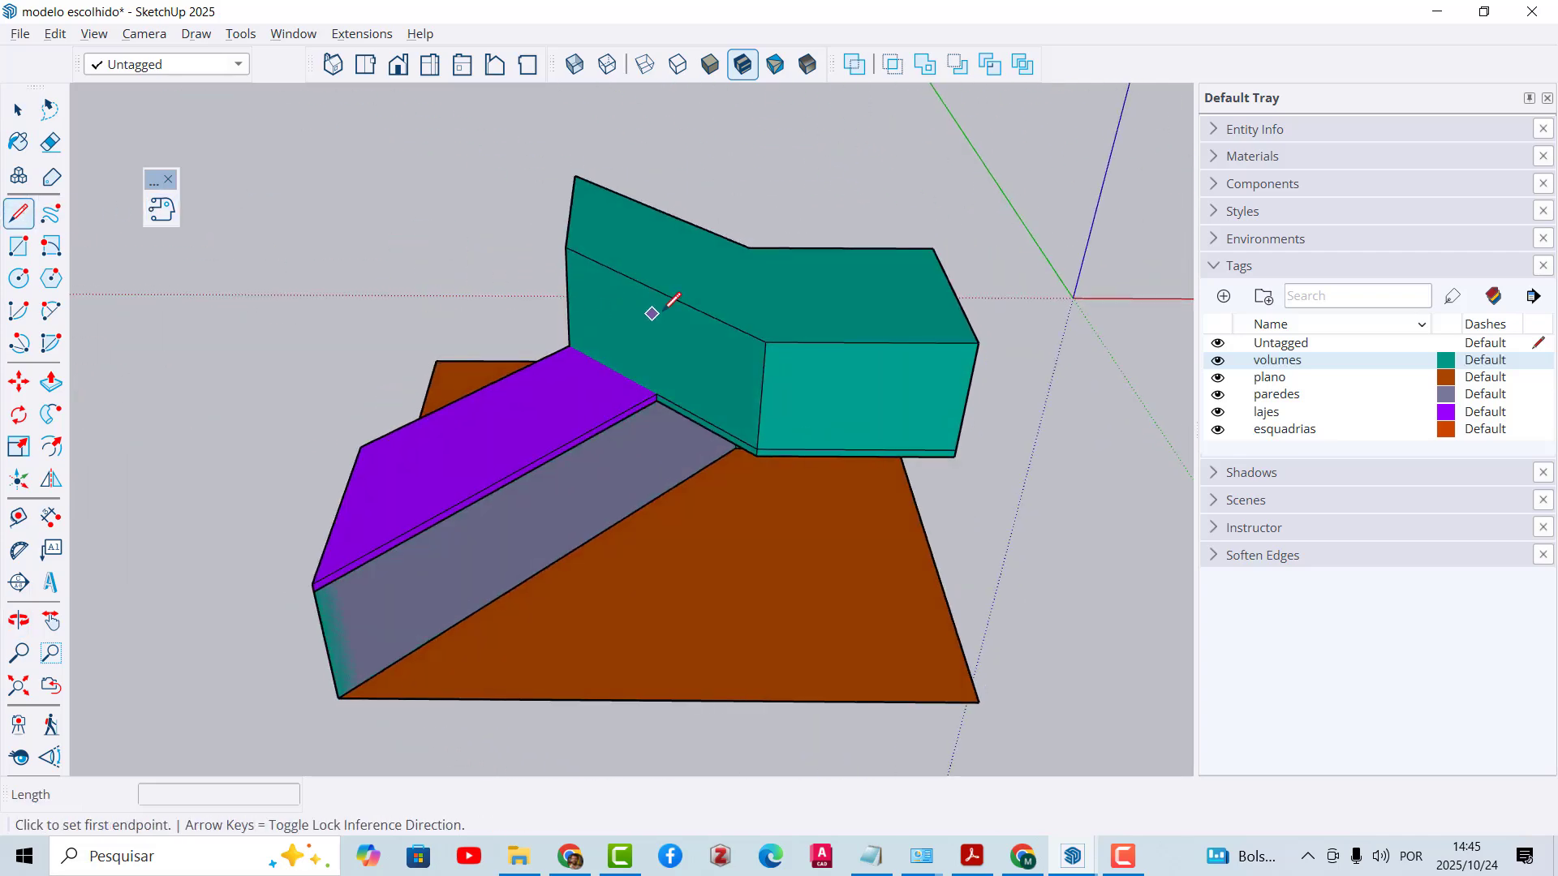
scroll(690, 357, up, 4)
middle_drag(701, 399, 819, 376)
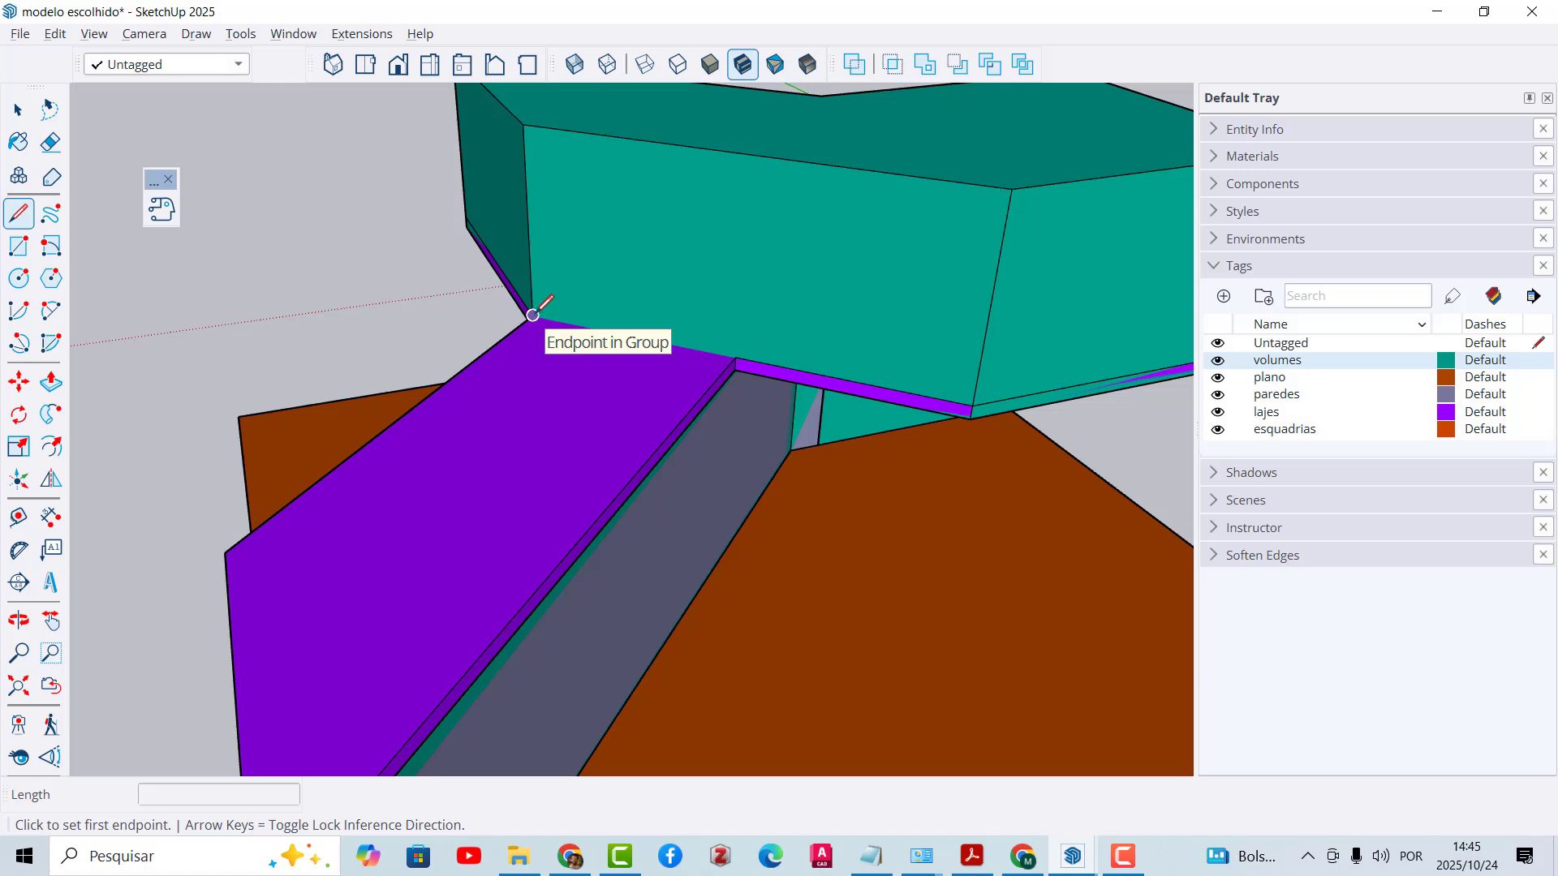
click(532, 315)
middle_drag(860, 300, 545, 619)
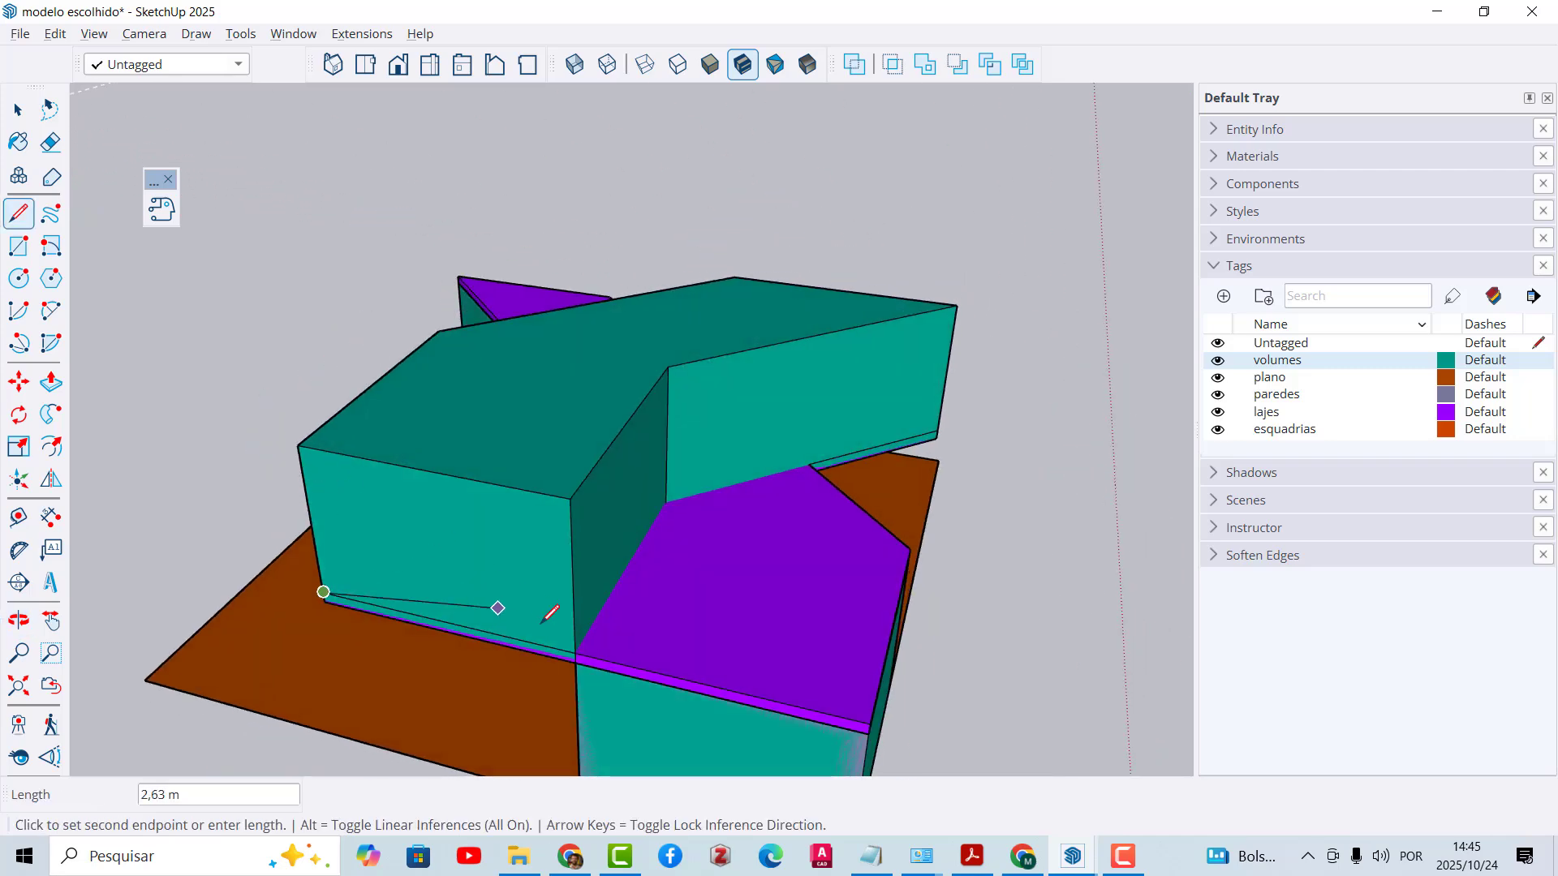
click(575, 652)
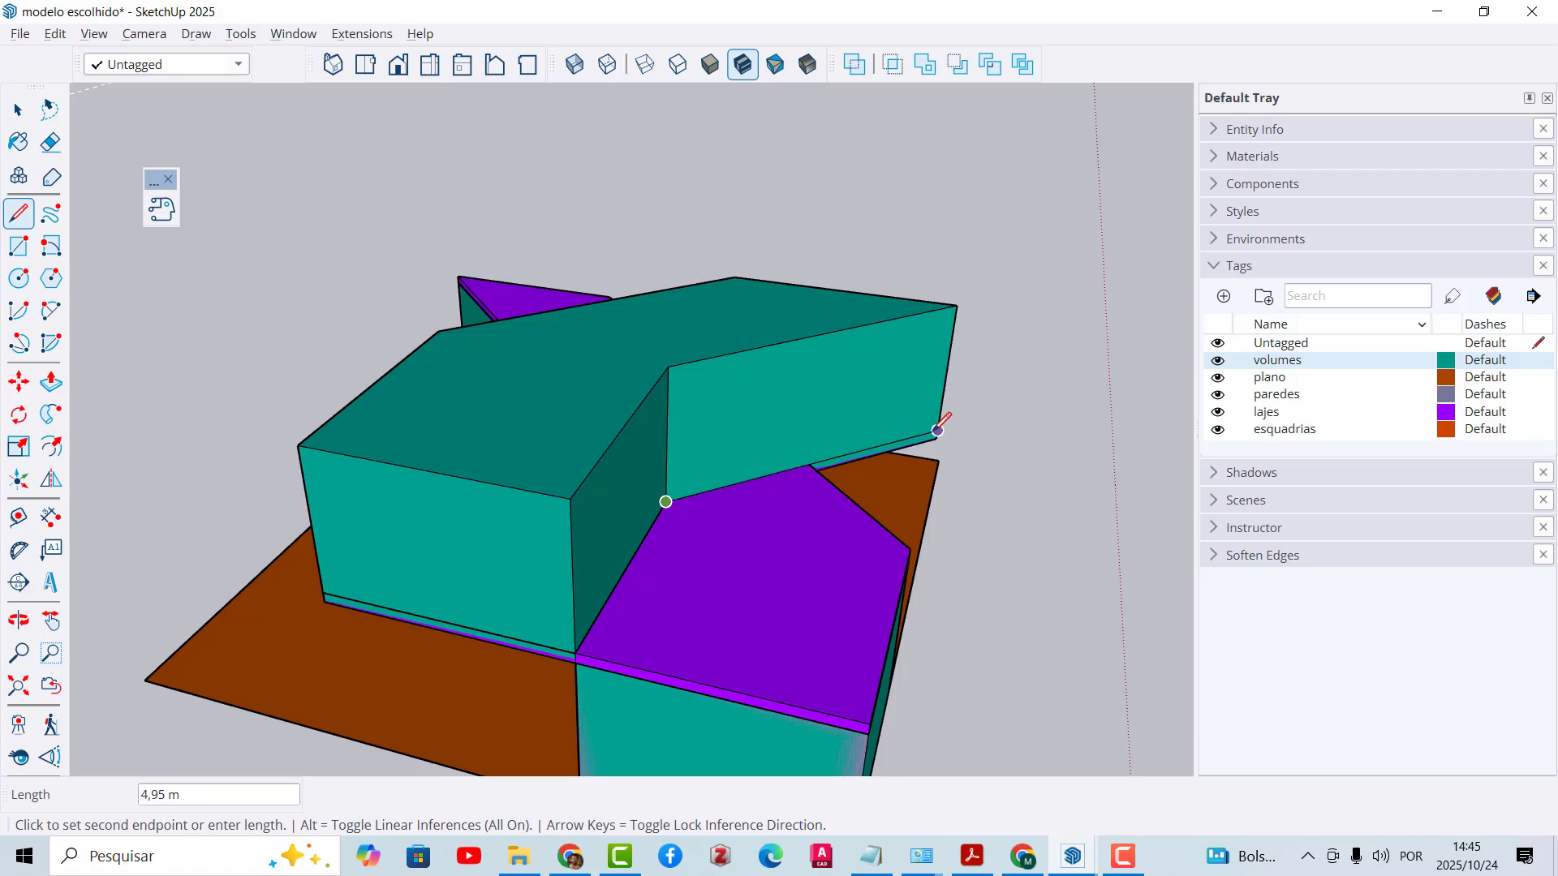
middle_drag(932, 421, 561, 460)
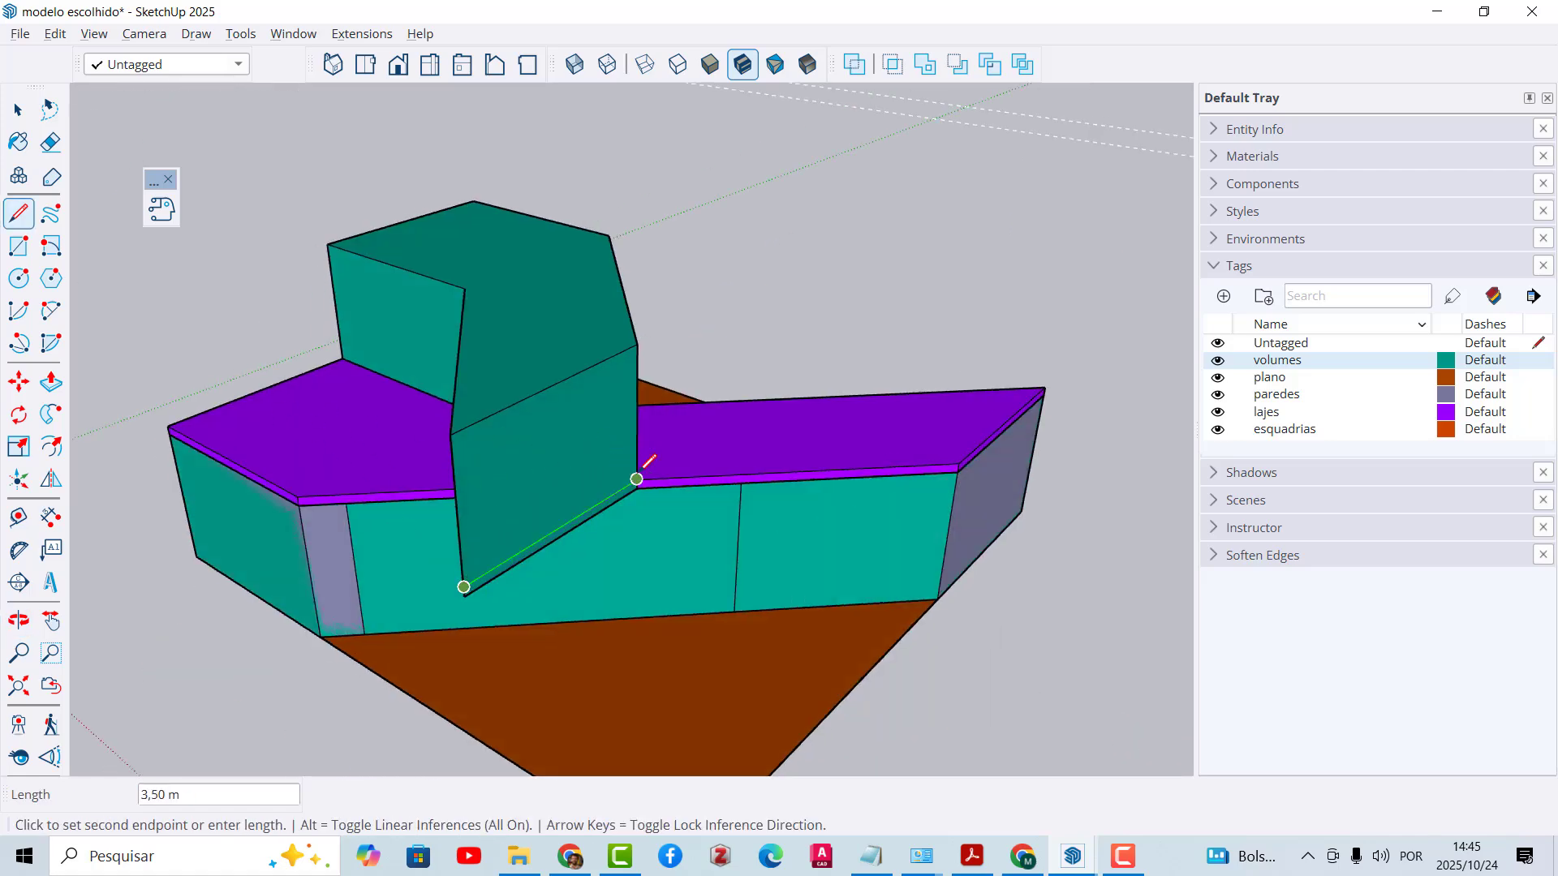
Step: Close the upper volume's base outline at the remaining corner and hide the volumes tag to isolate the traced face above the slab
key(Escape)
key(o)
drag(796, 453, 642, 346)
key(l)
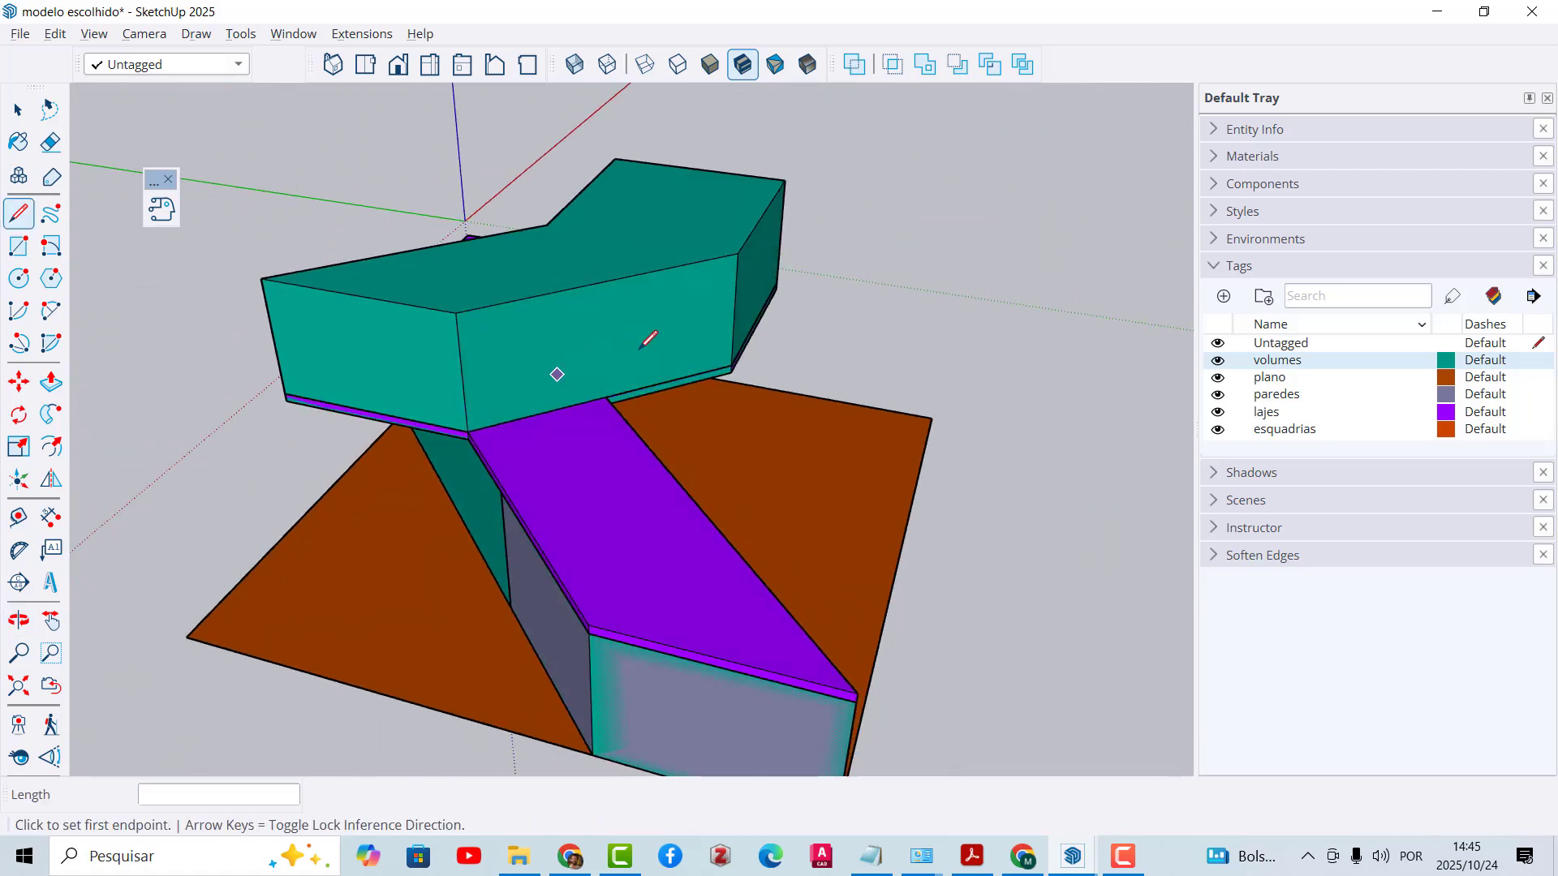
click(731, 365)
middle_drag(685, 350, 567, 147)
key(space)
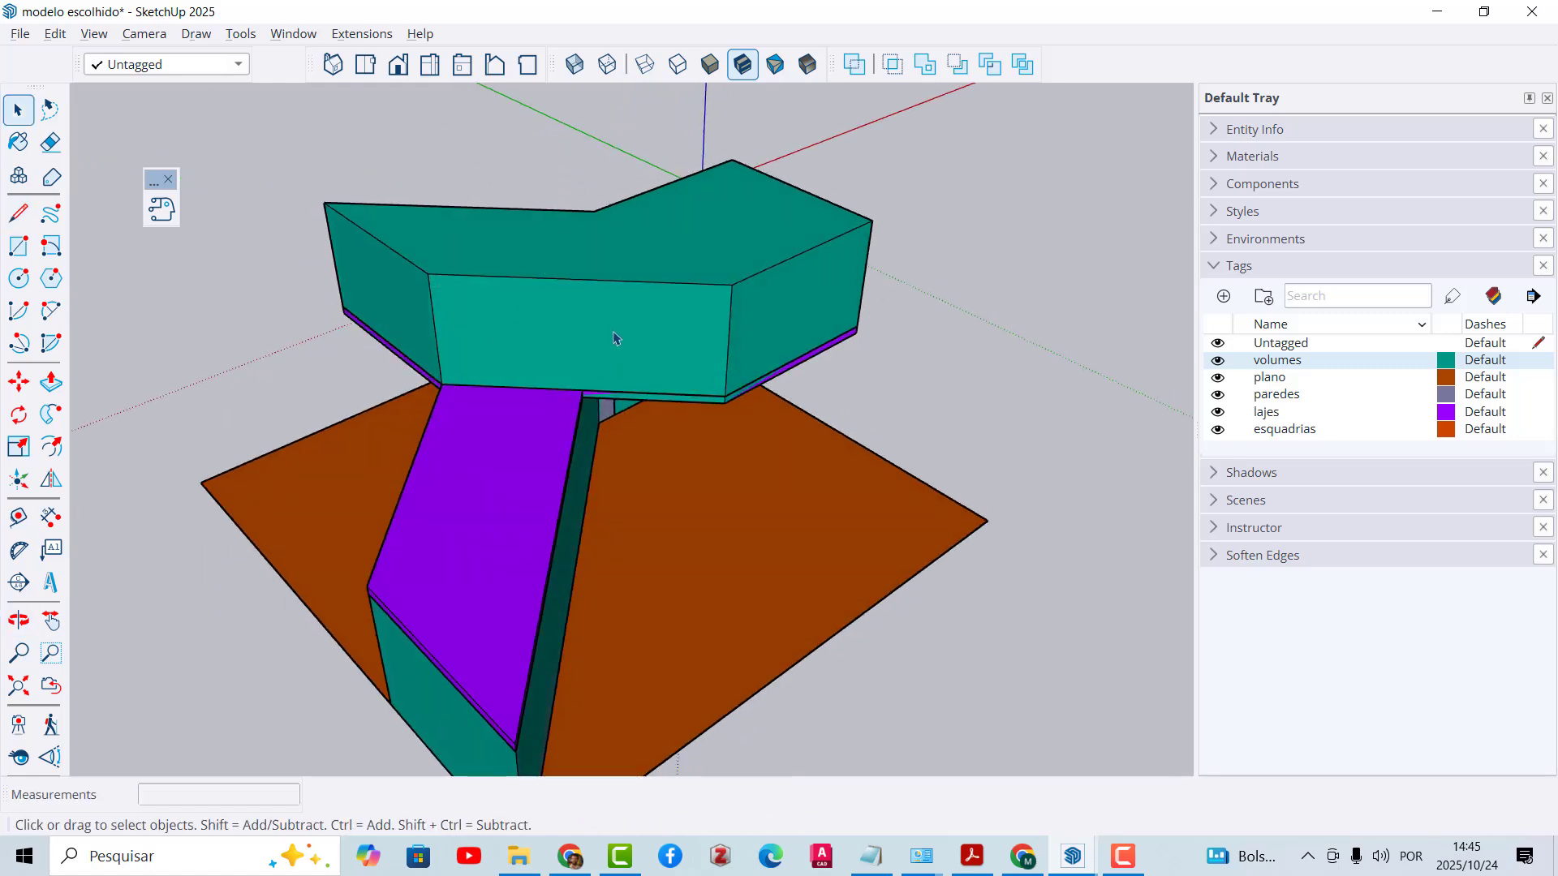
middle_drag(614, 339, 572, 347)
click(1218, 361)
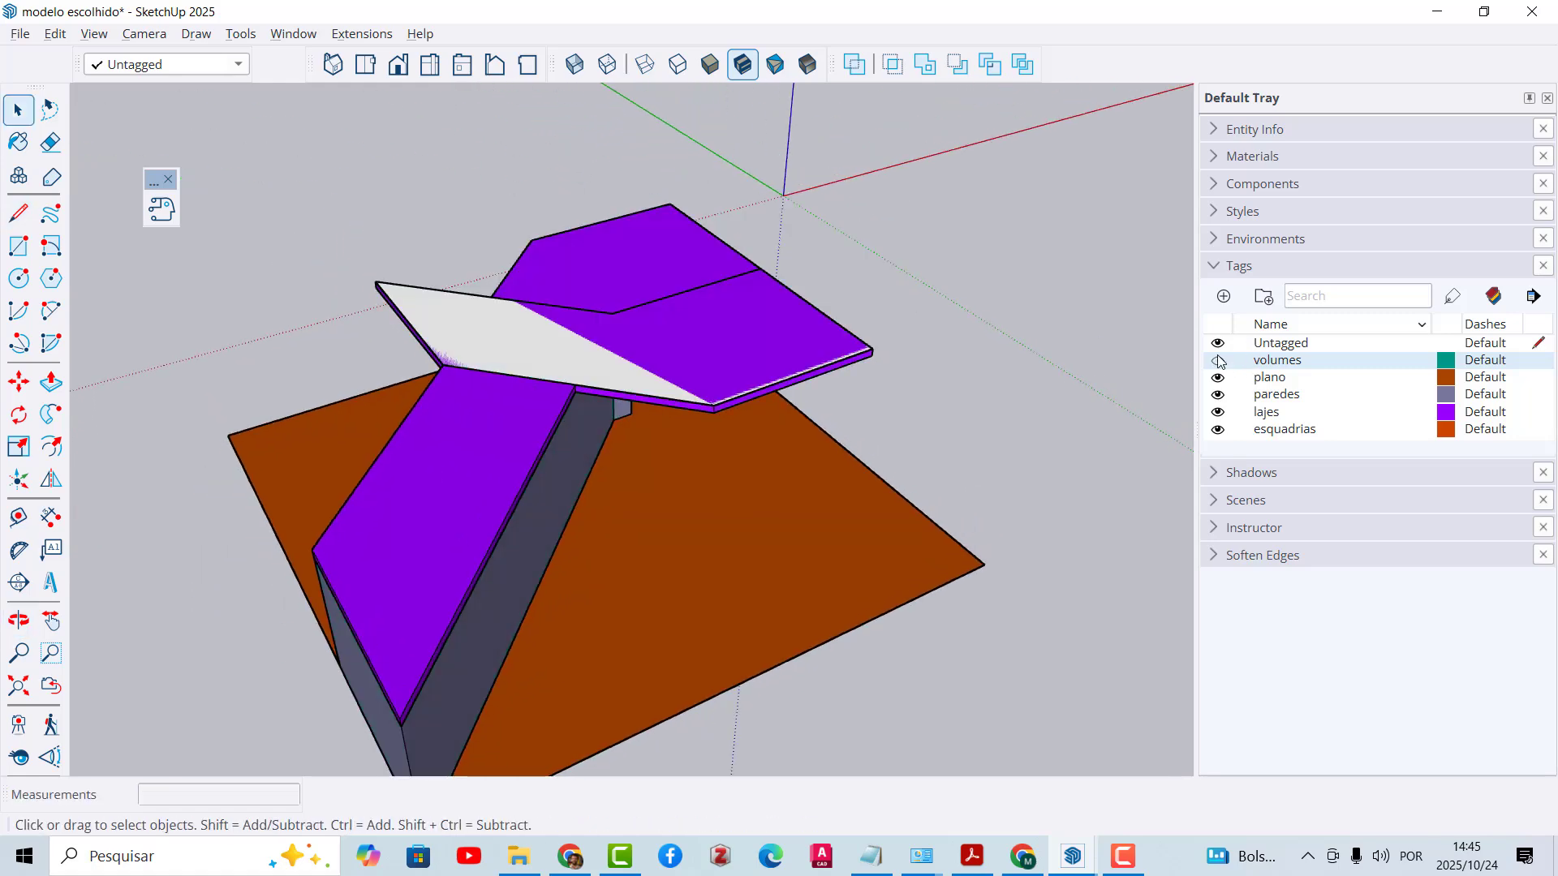
Step: Hide the plano, paredes, lajes and esquadrias tags so only the traced upper-floor face stays shown
click(1217, 378)
click(1217, 394)
click(1218, 412)
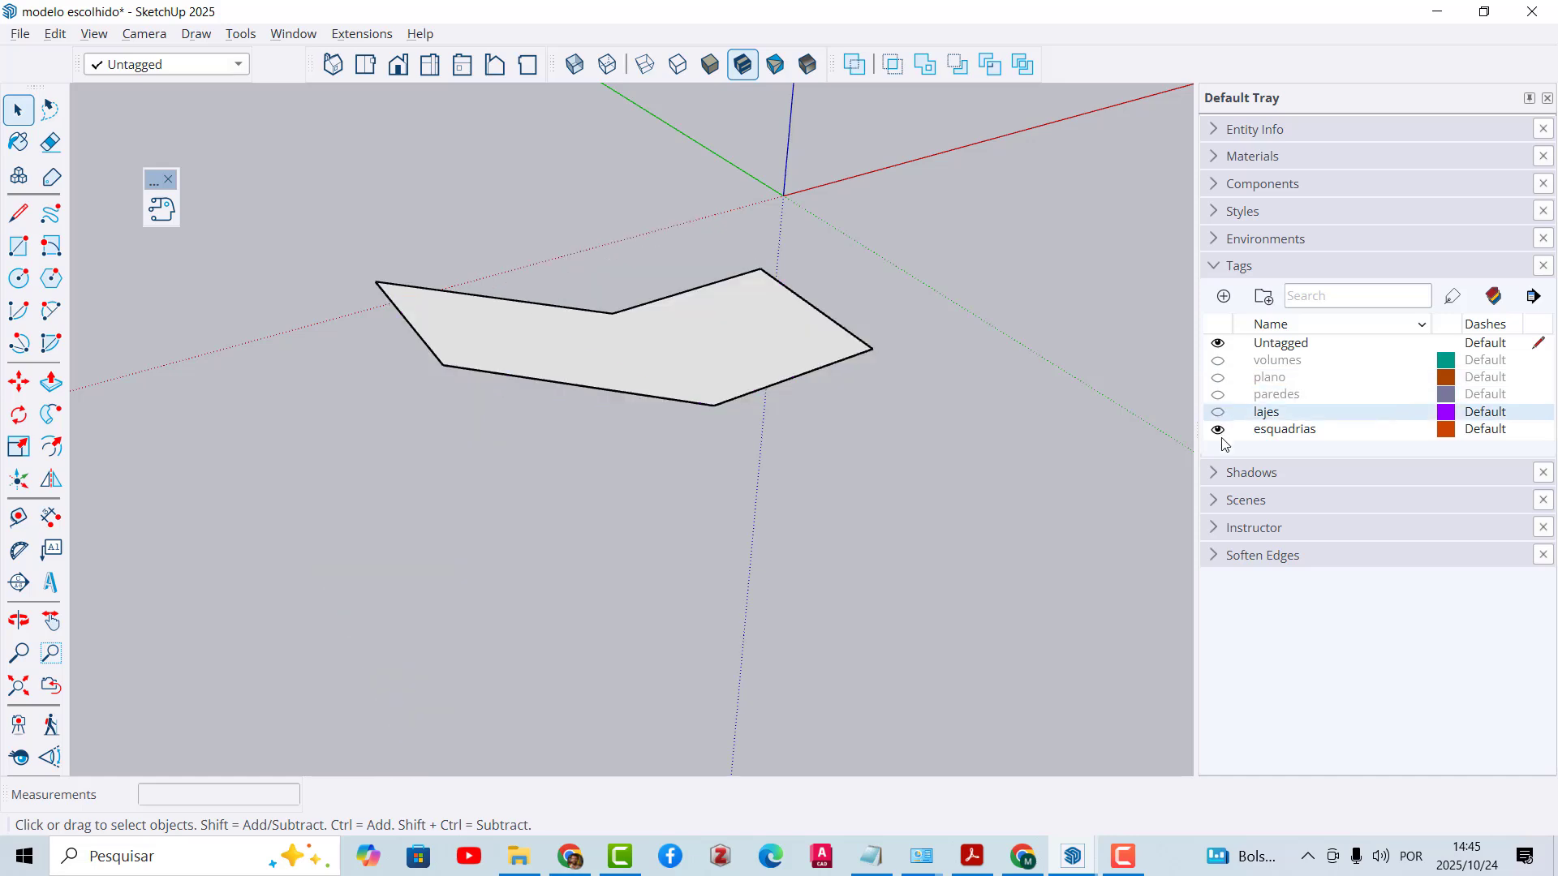
click(1218, 429)
Step: Offset the traced face's outline inward to form a thin wall band and delete the inner face
middle_drag(730, 428, 658, 425)
scroll(584, 302, up, 3)
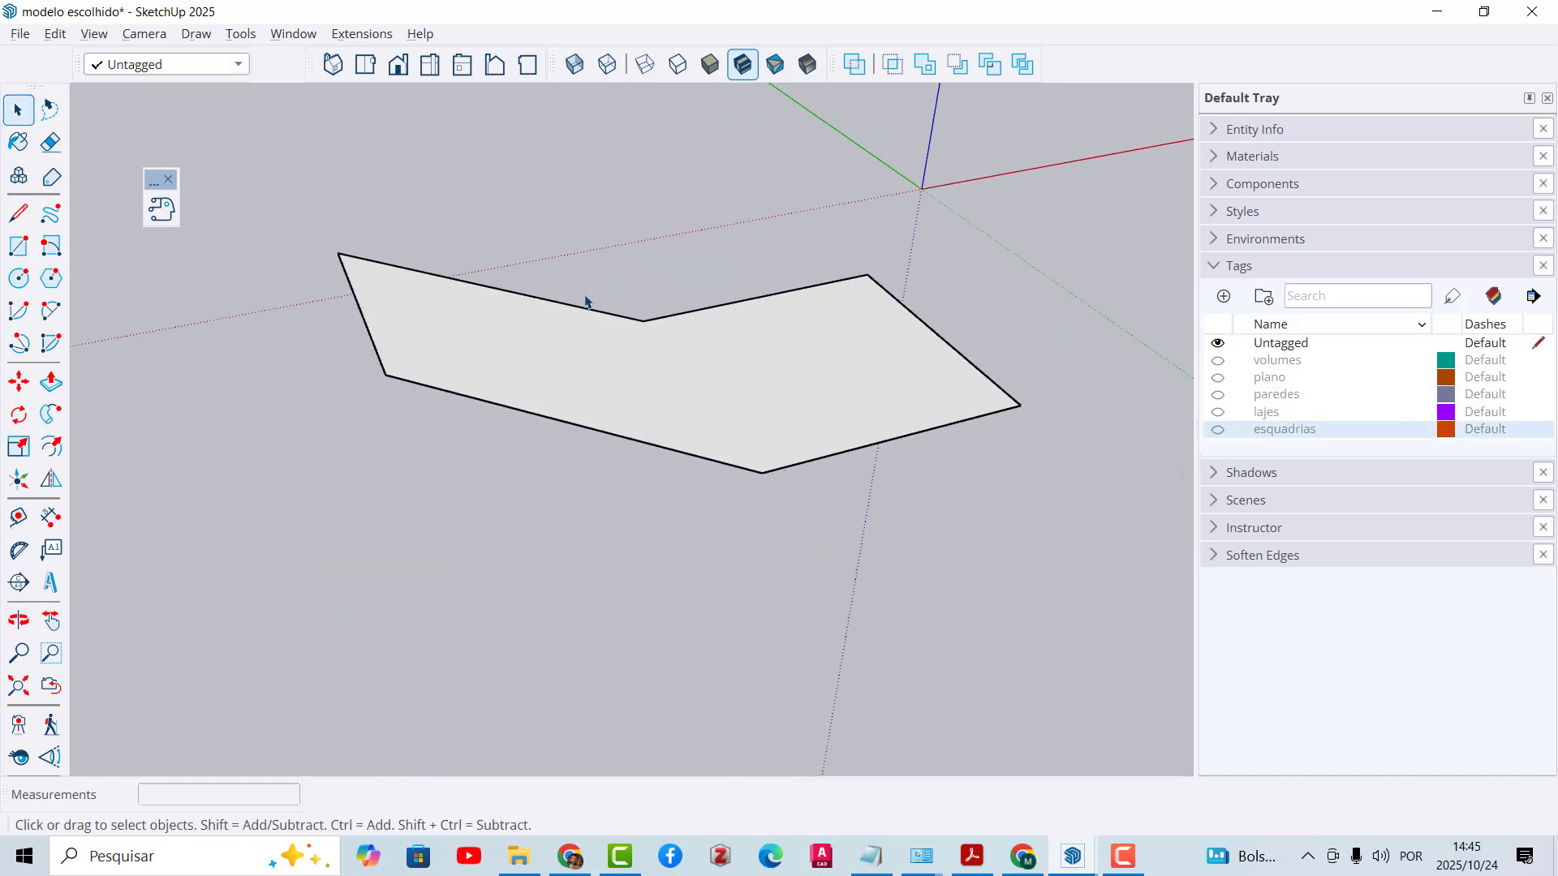
middle_drag(584, 304, 685, 272)
scroll(640, 341, up, 1)
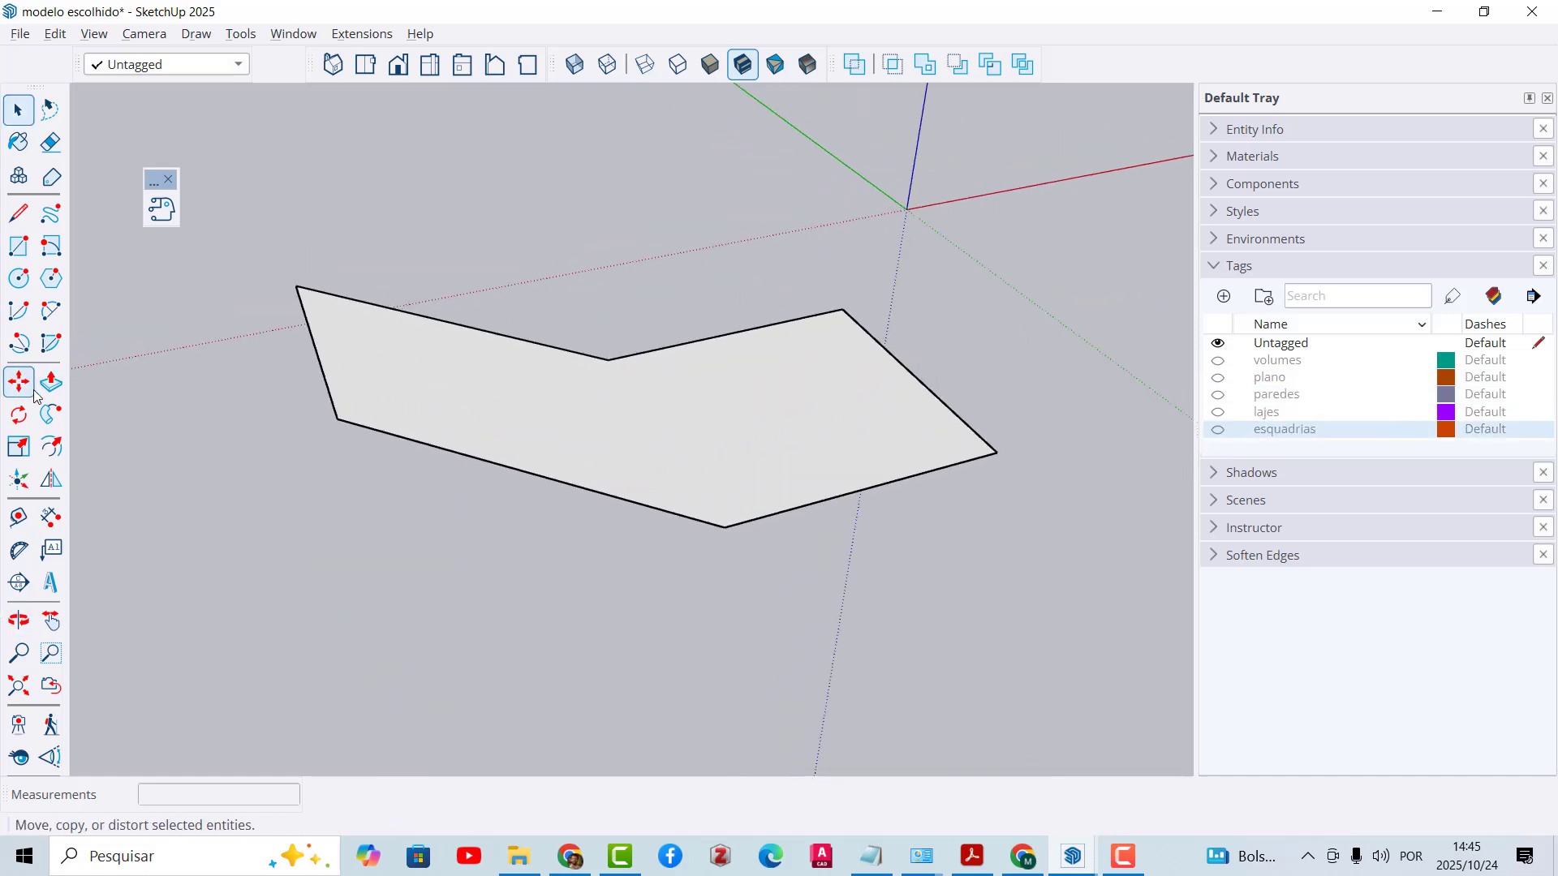
click(51, 446)
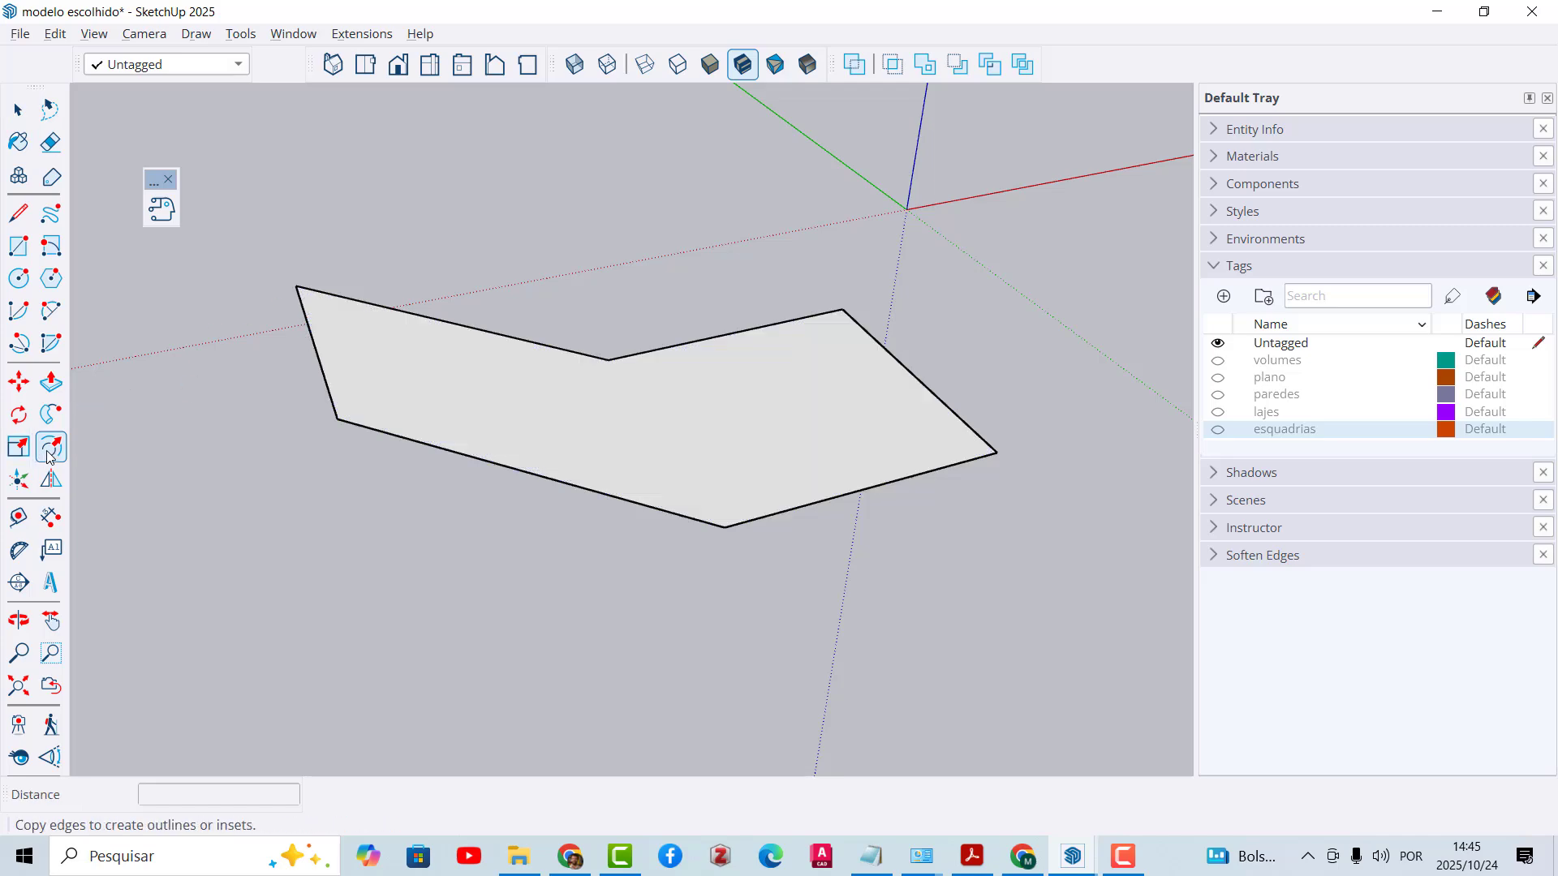
click(397, 309)
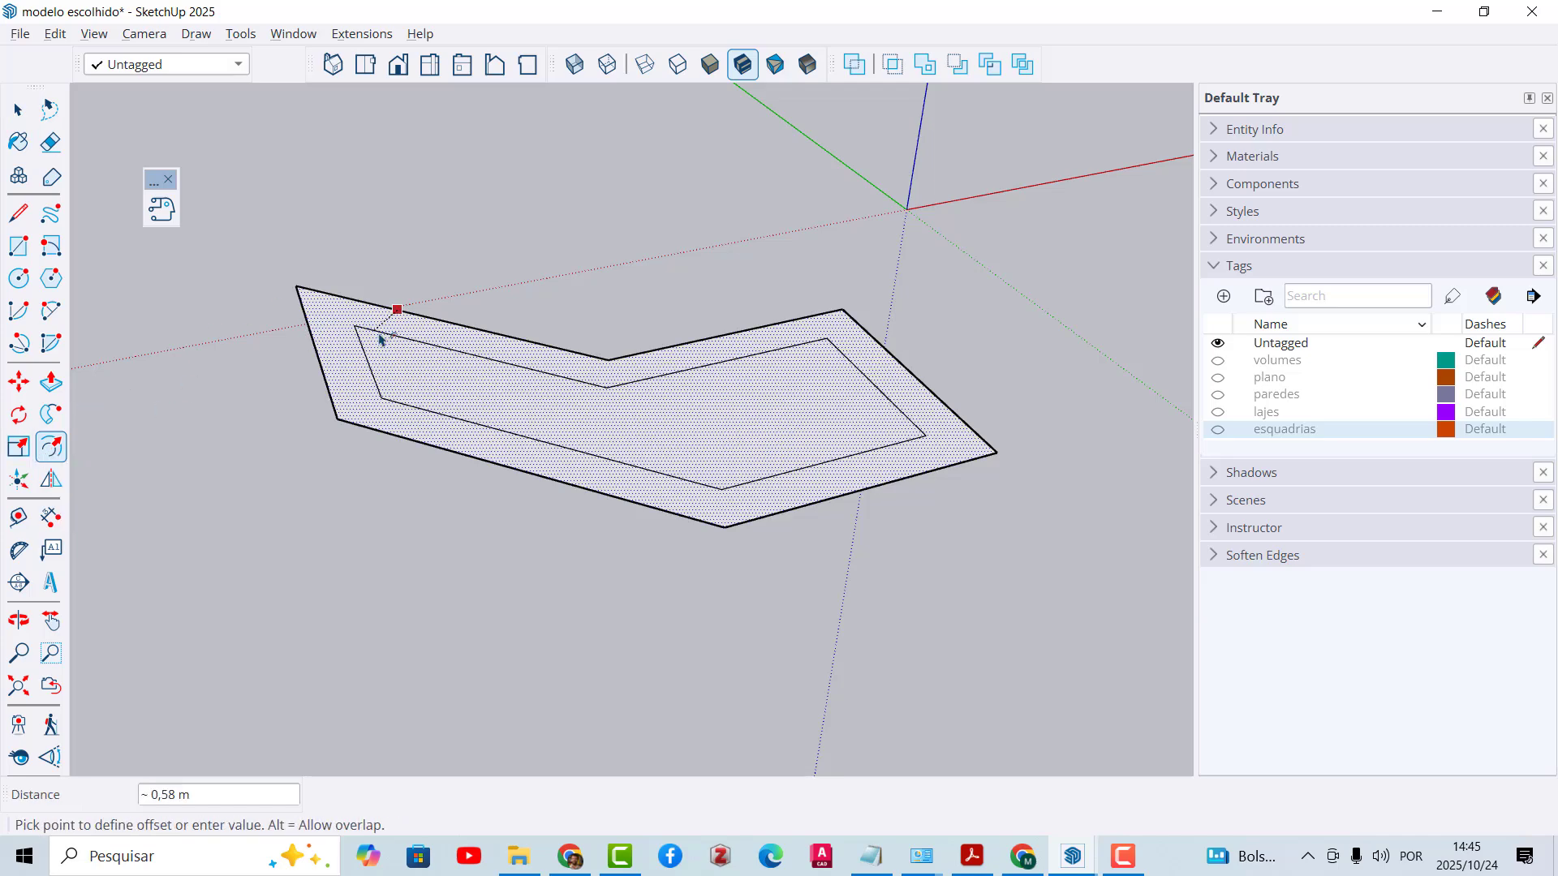
key(Return)
key(space)
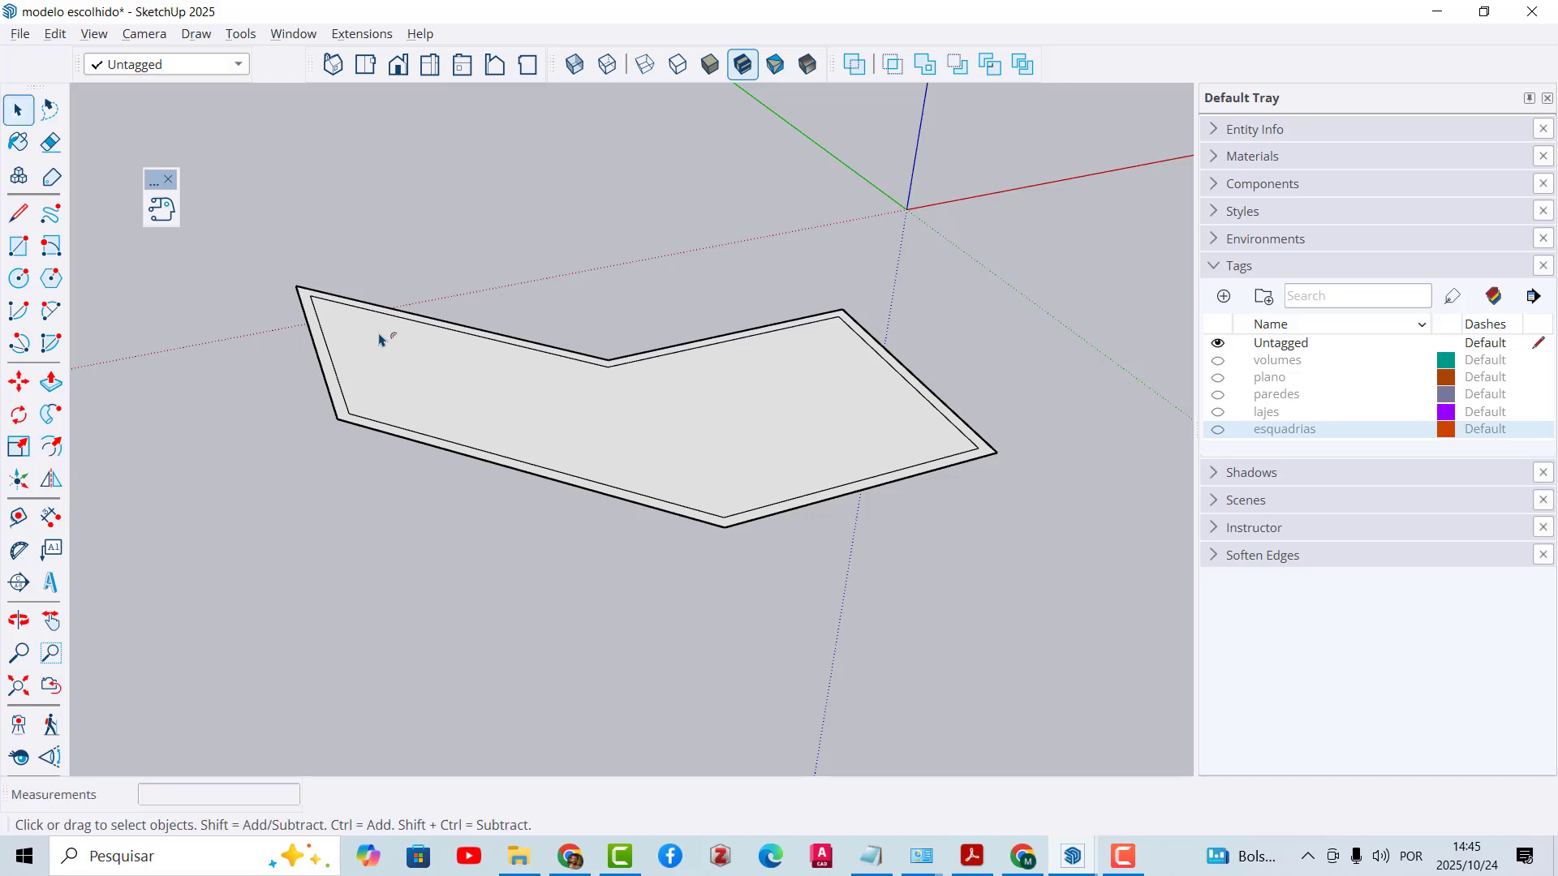
click(388, 360)
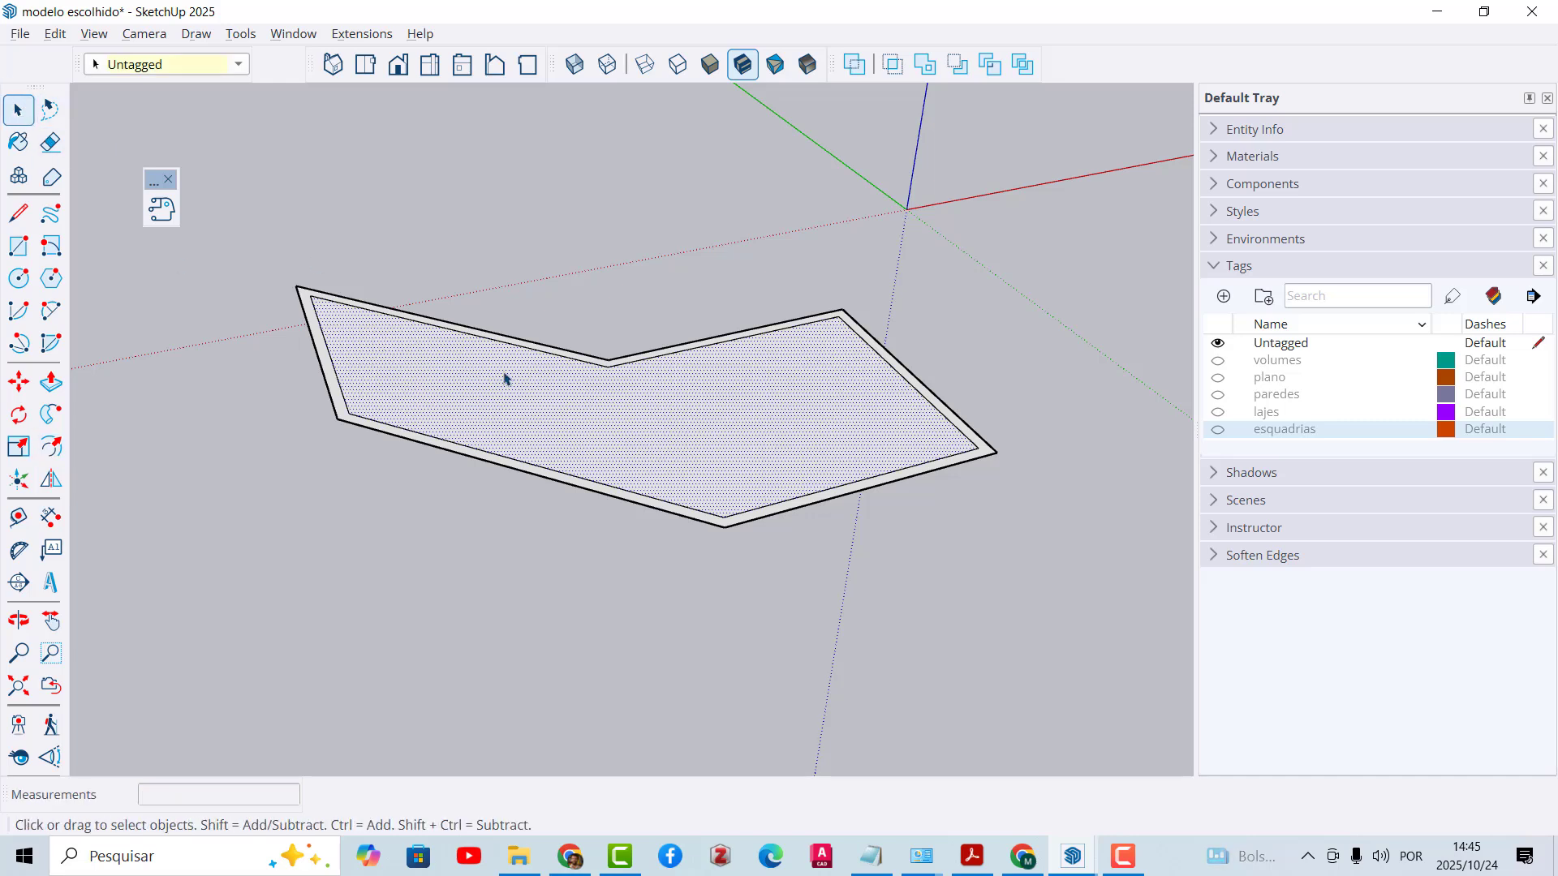
key(Delete)
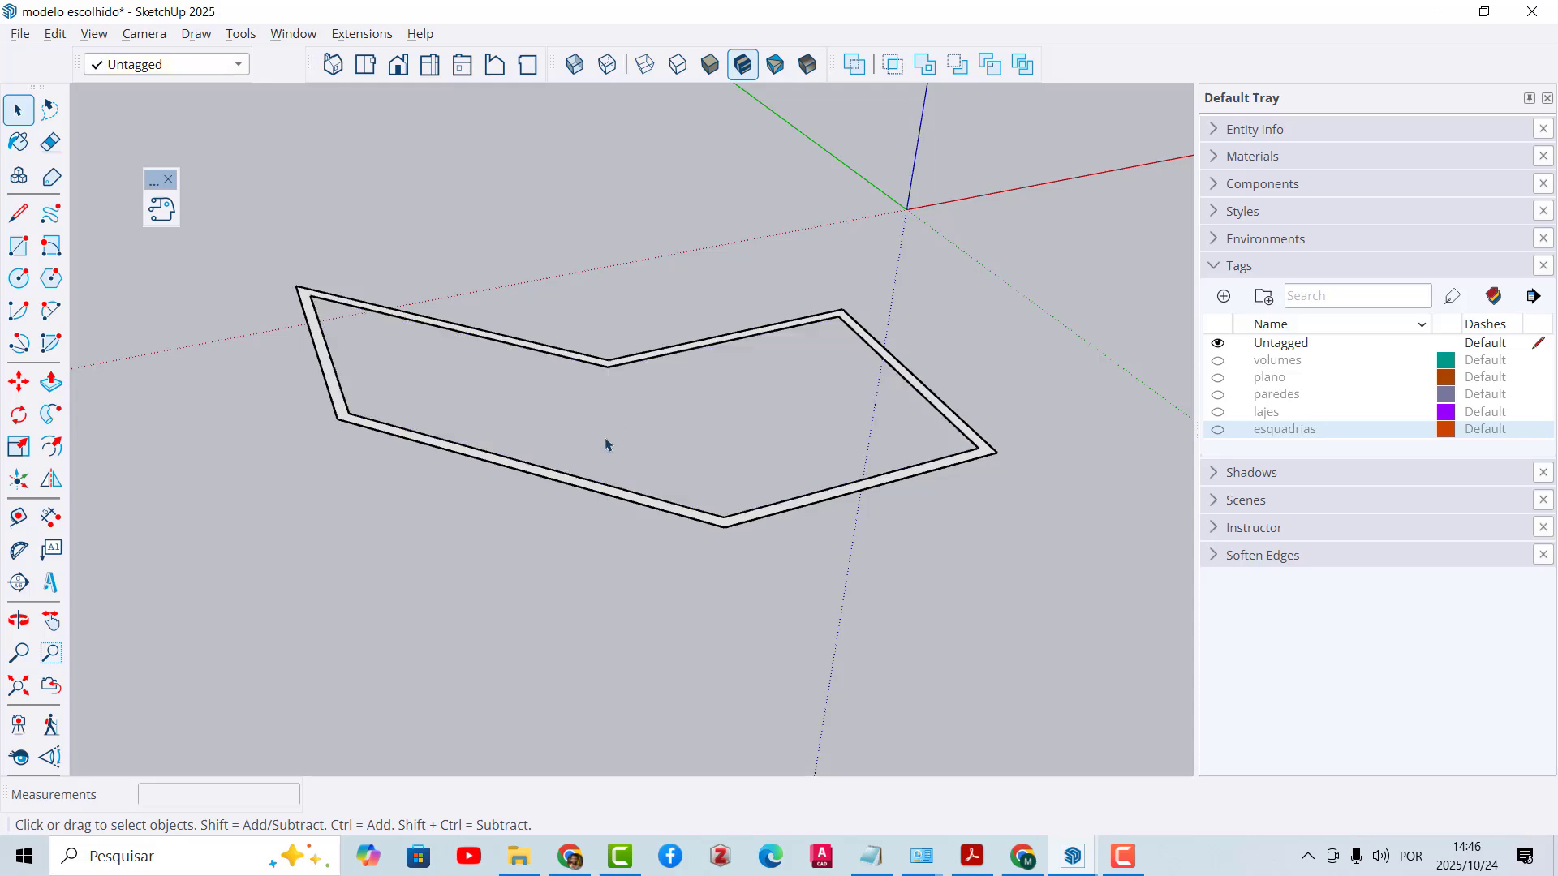
Step: Show the volumes tag with X-ray on and Push/Pull the wall band up 2,19 m to the upper volume's top corner
click(1216, 362)
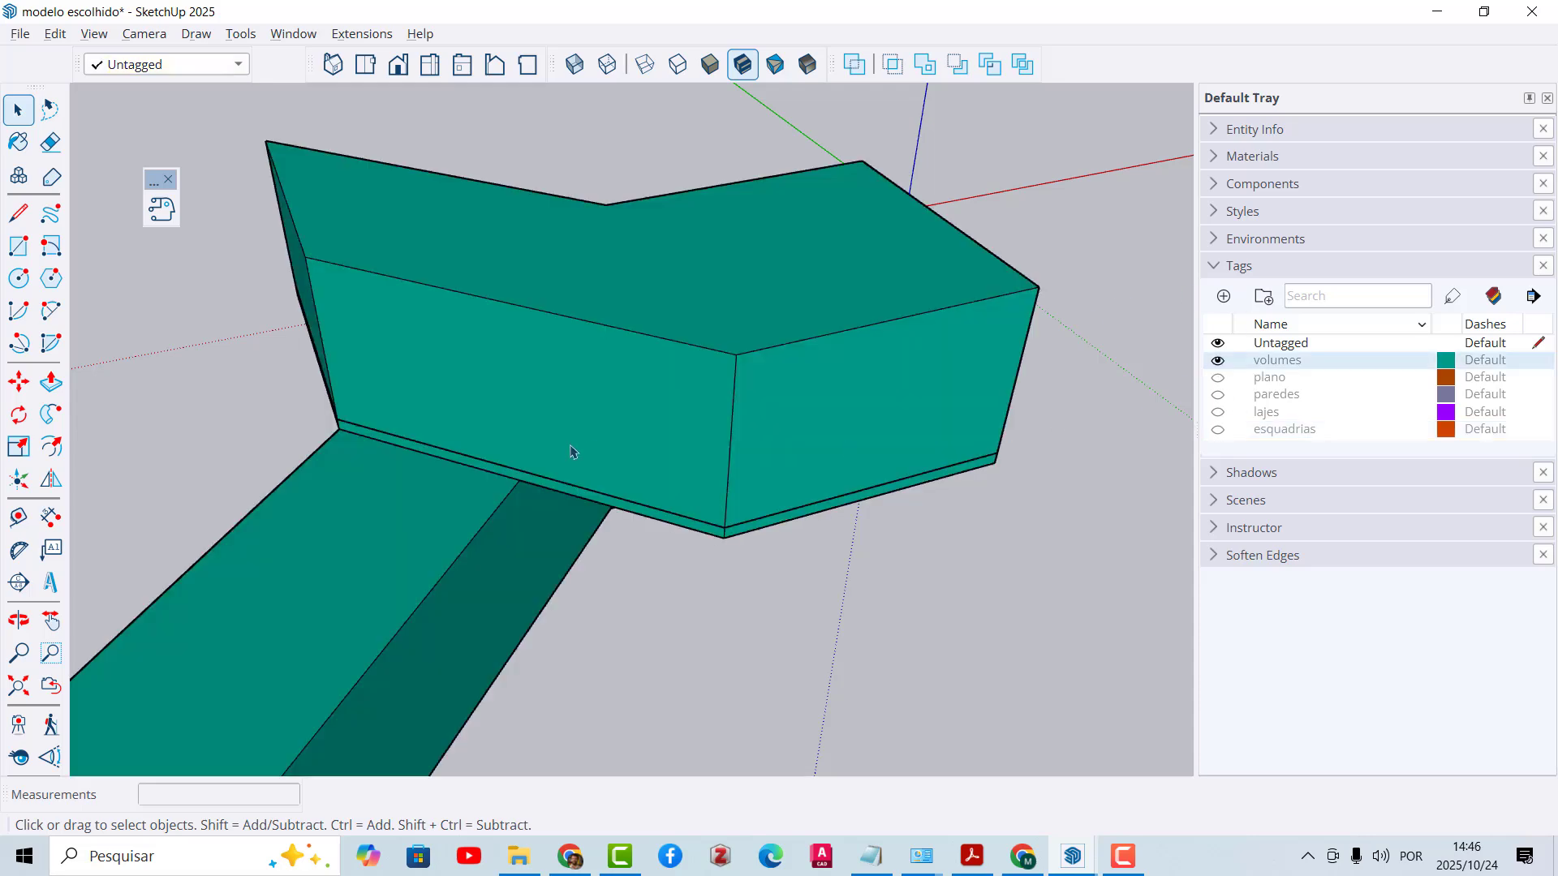
middle_drag(572, 450, 568, 182)
click(574, 64)
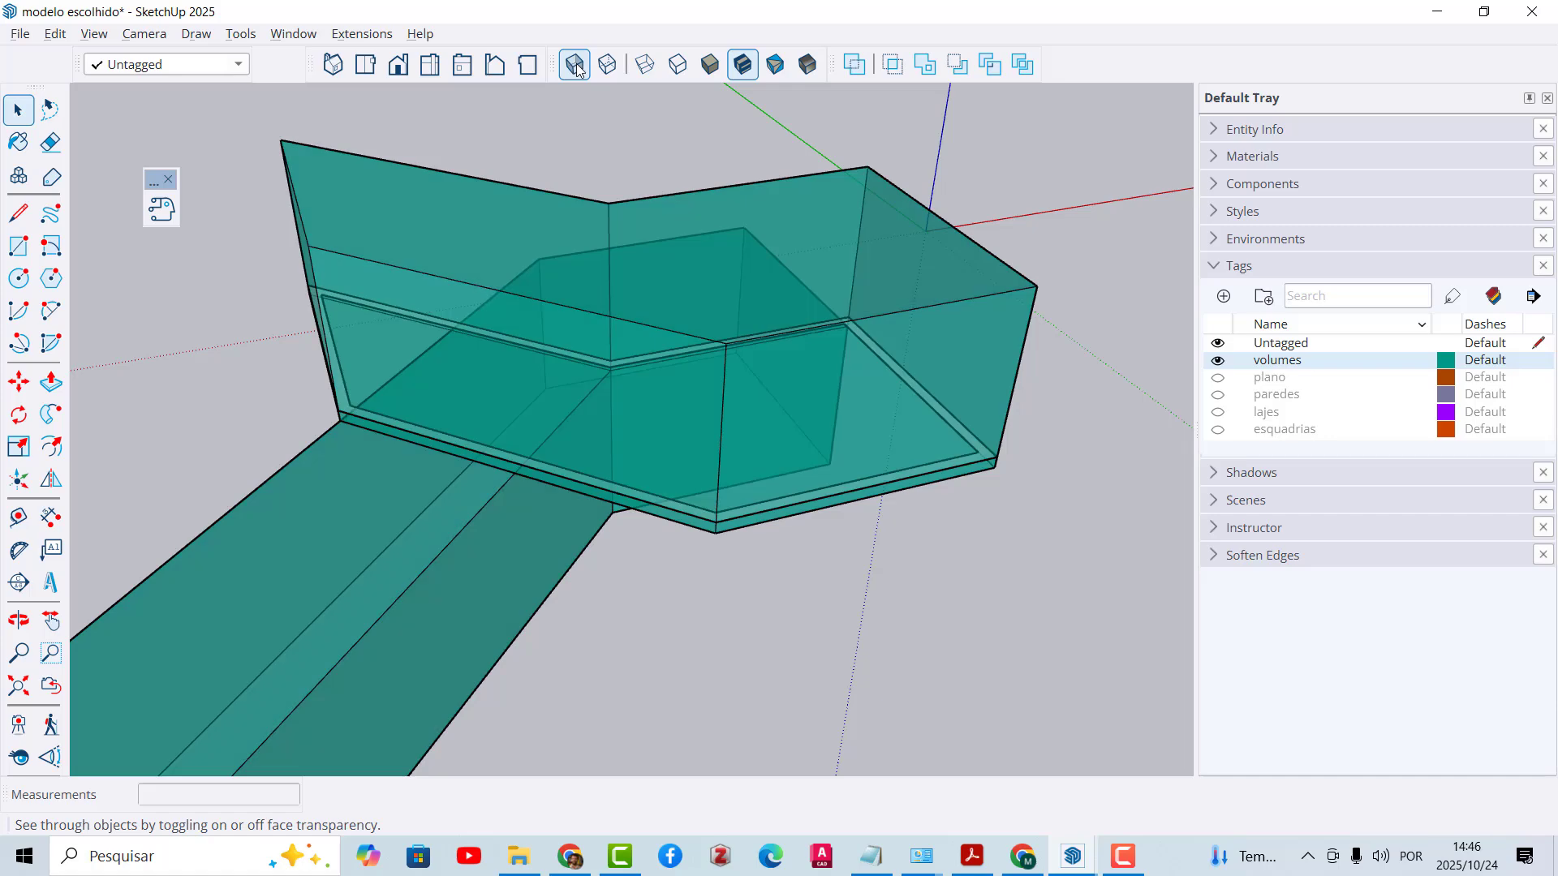
click(50, 381)
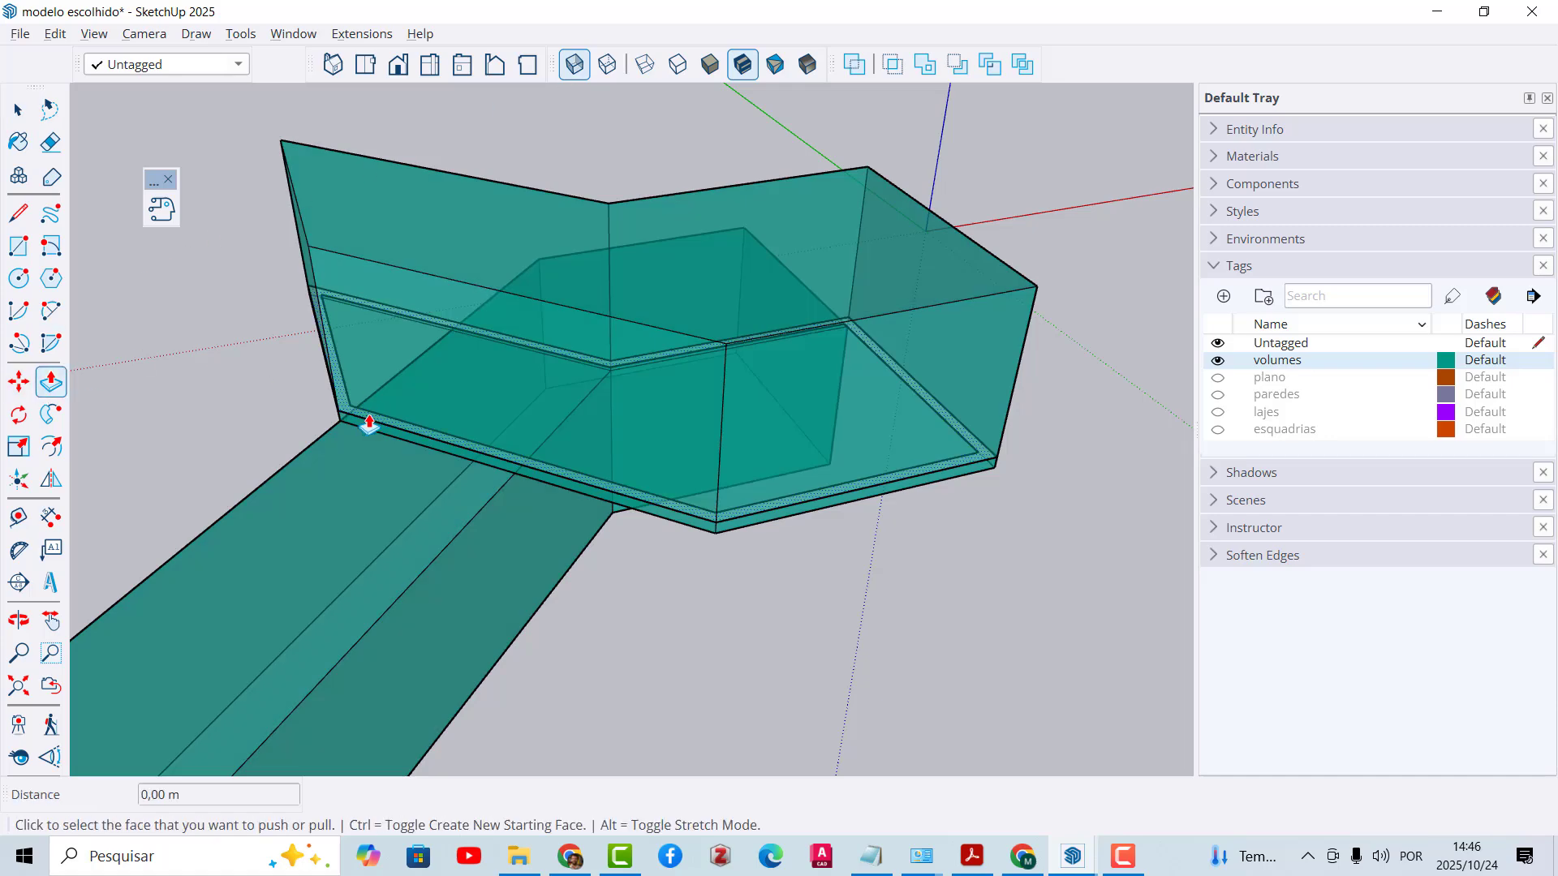
click(369, 424)
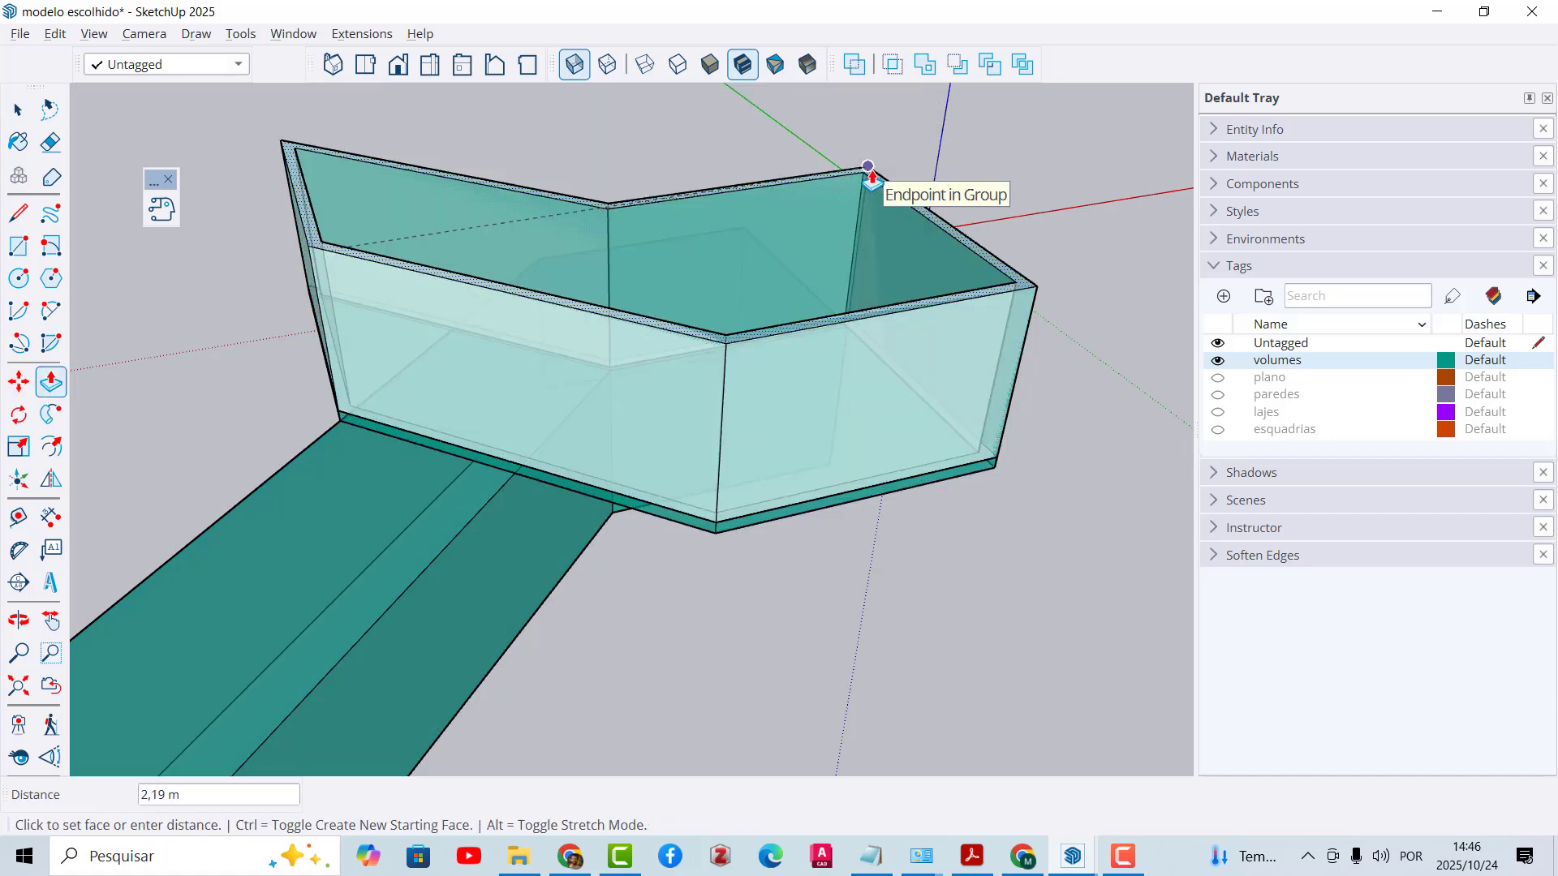
click(868, 166)
key(space)
Step: Hide the volumes tag and turn off X-ray to leave the upper-floor walls opaque
middle_drag(846, 387, 551, 334)
middle_drag(808, 344, 1158, 311)
click(1217, 360)
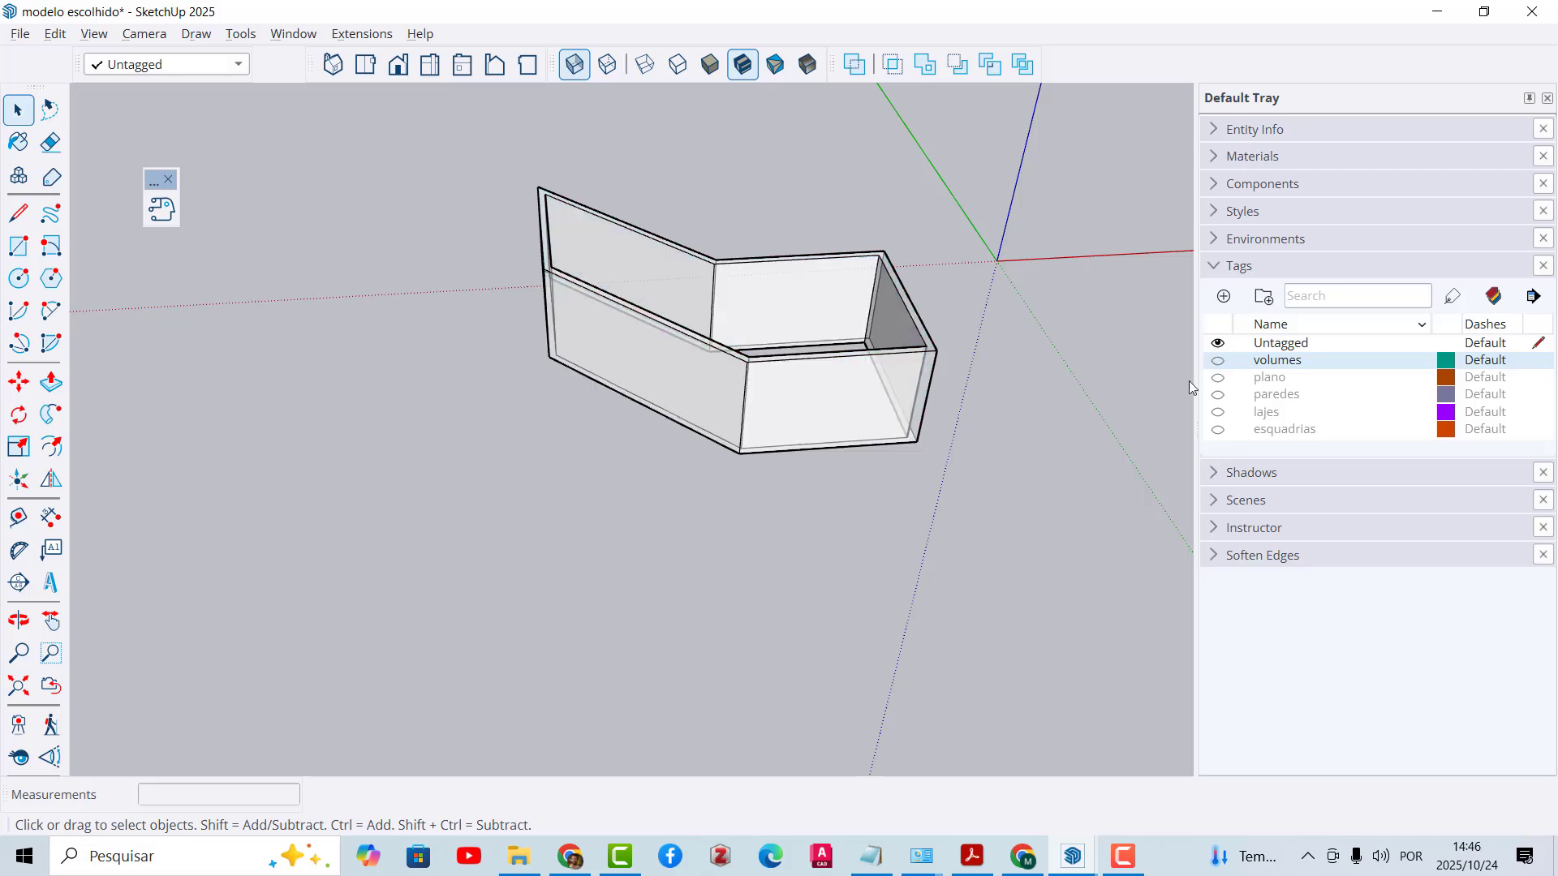
middle_drag(667, 400, 854, 548)
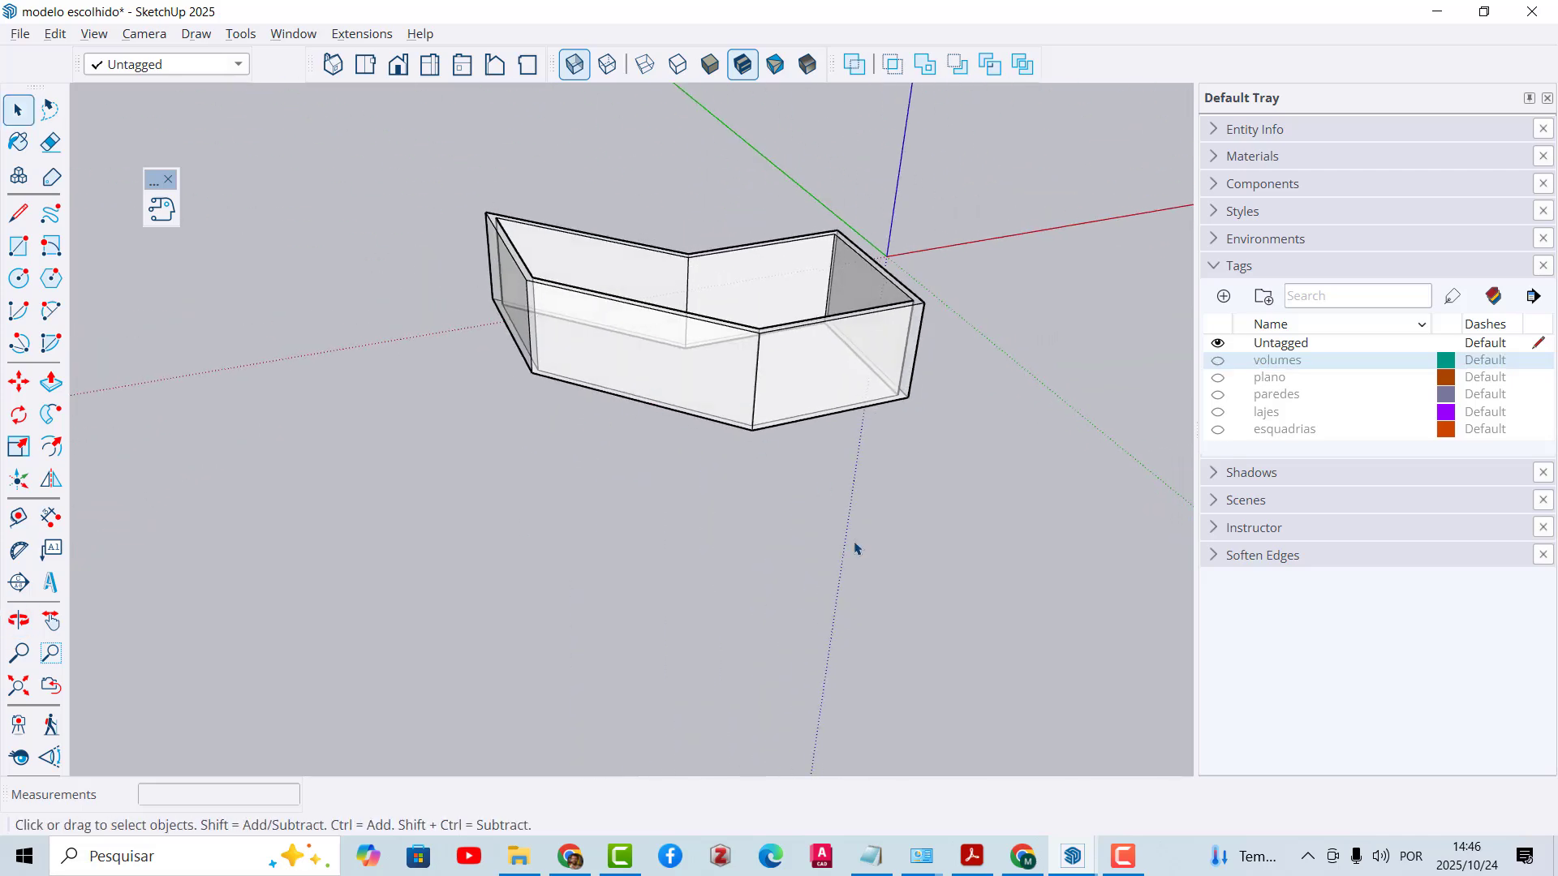
scroll(1044, 643, up, 3)
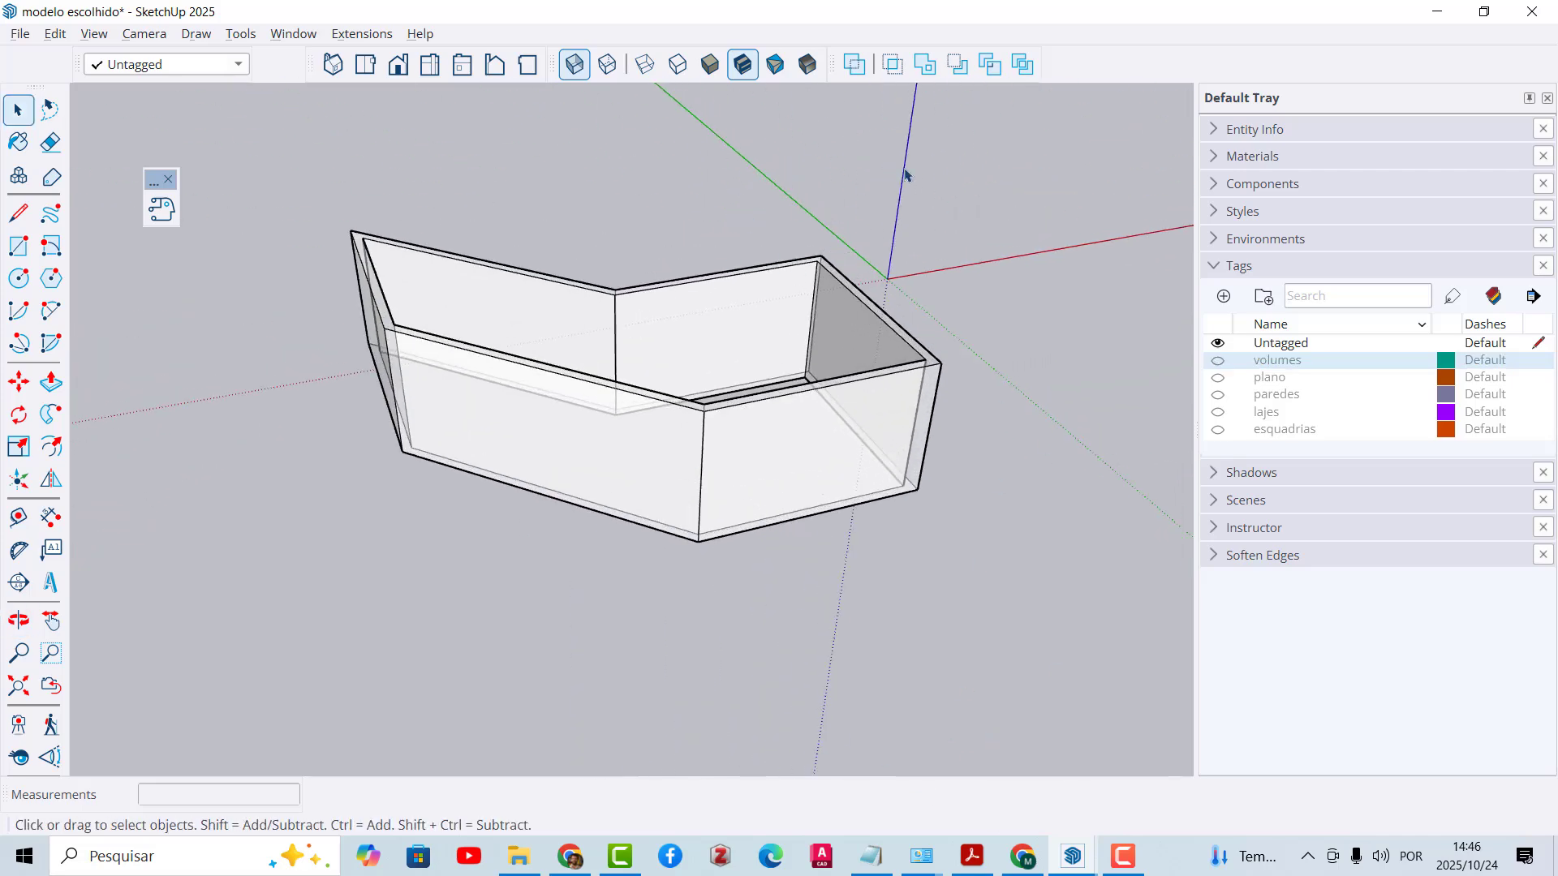
click(574, 64)
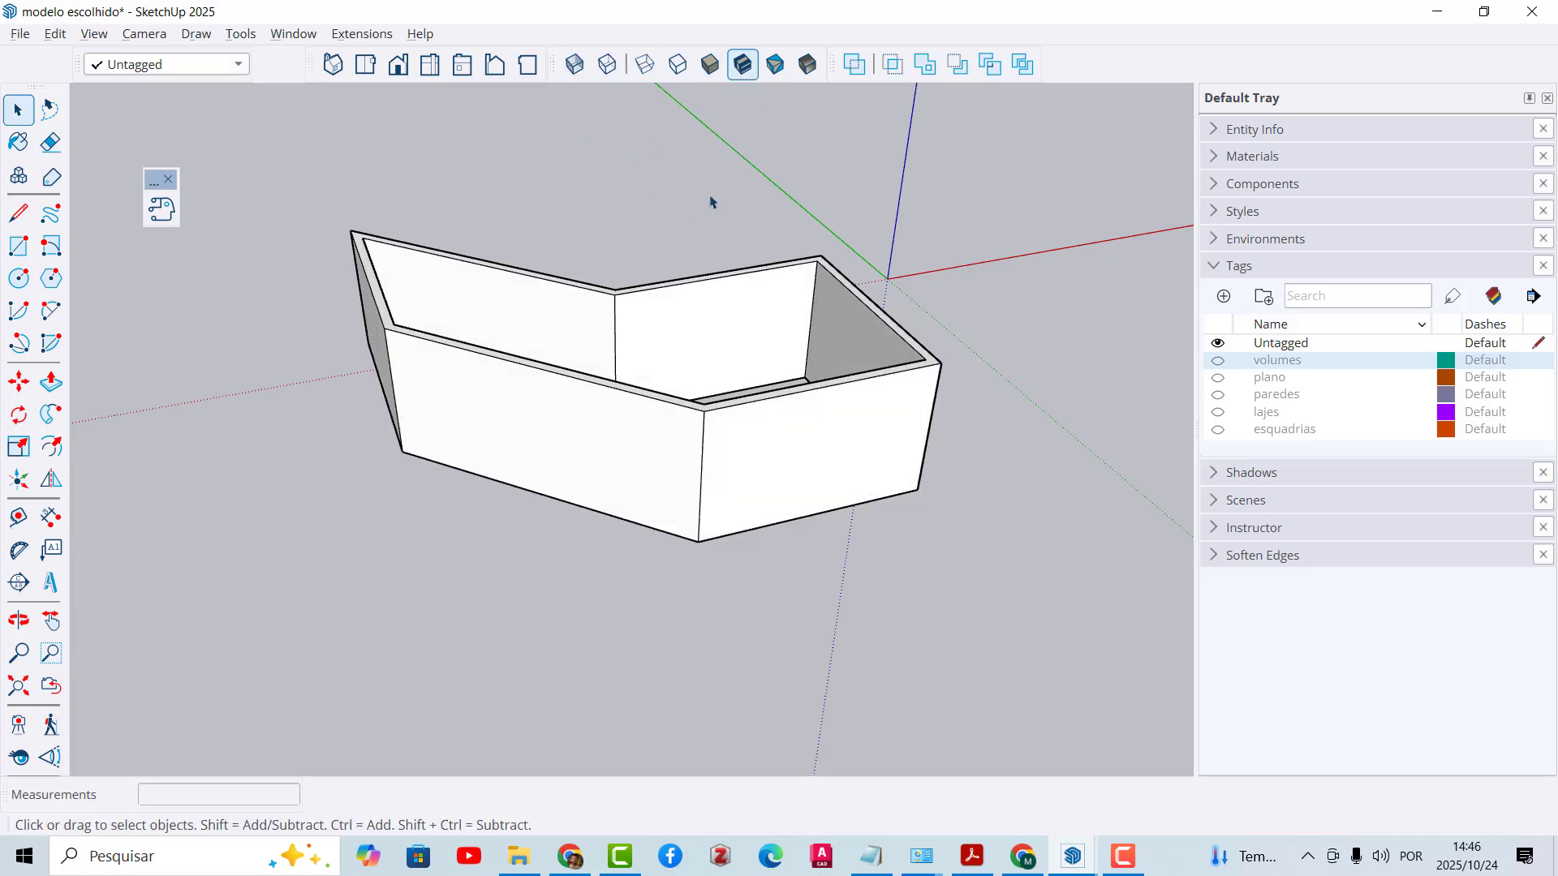
Step: Show the plano, paredes, lajes and esquadrias tags around the upper-floor walls
click(1217, 377)
click(1217, 395)
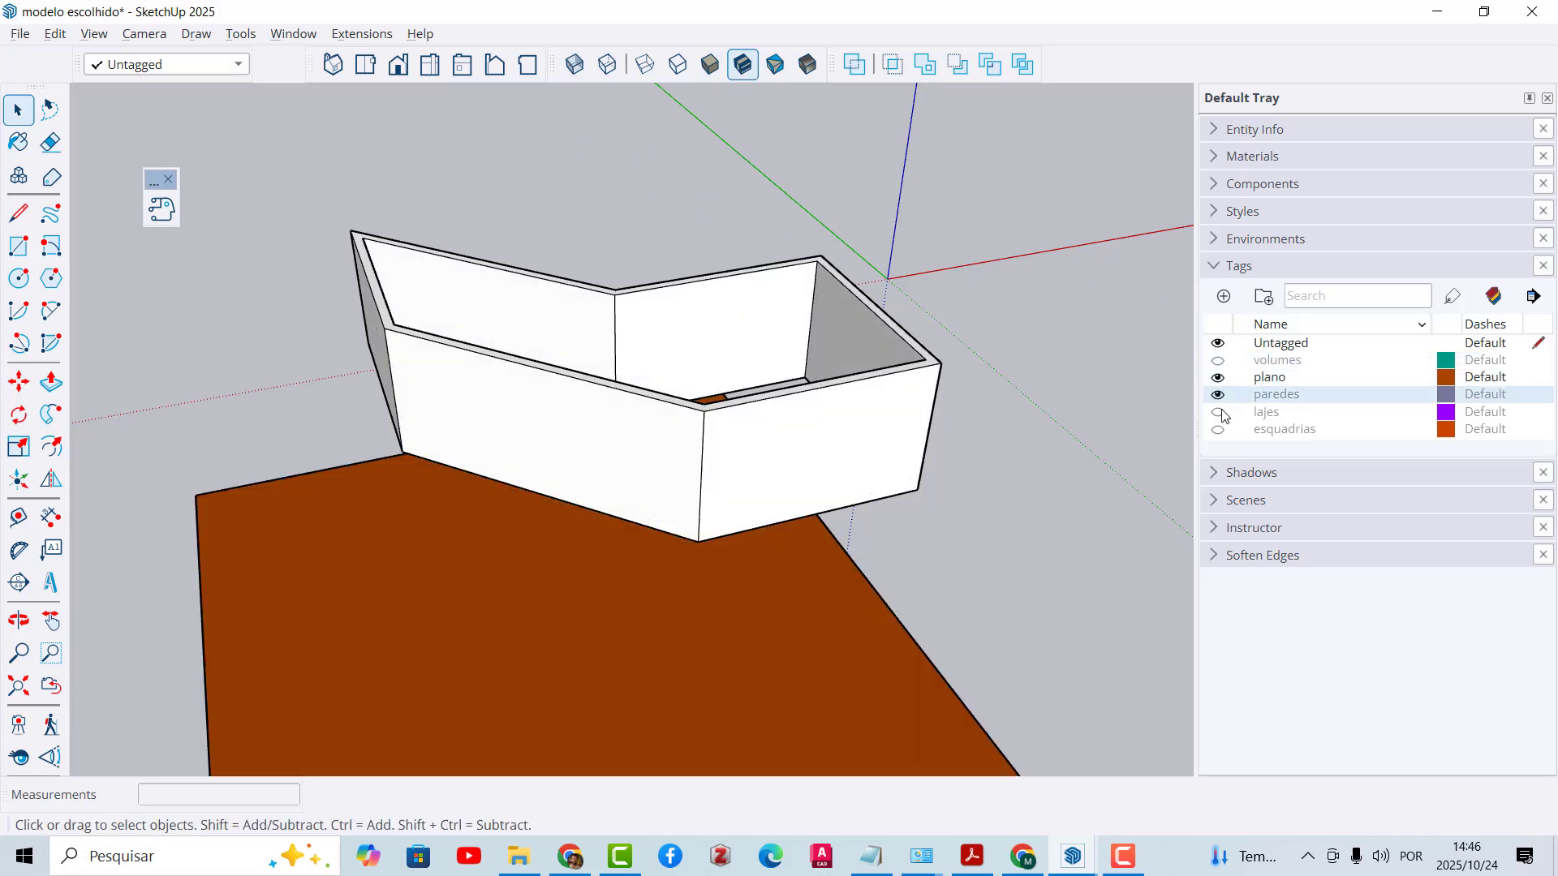
click(1217, 412)
click(1217, 428)
middle_drag(792, 351, 535, 454)
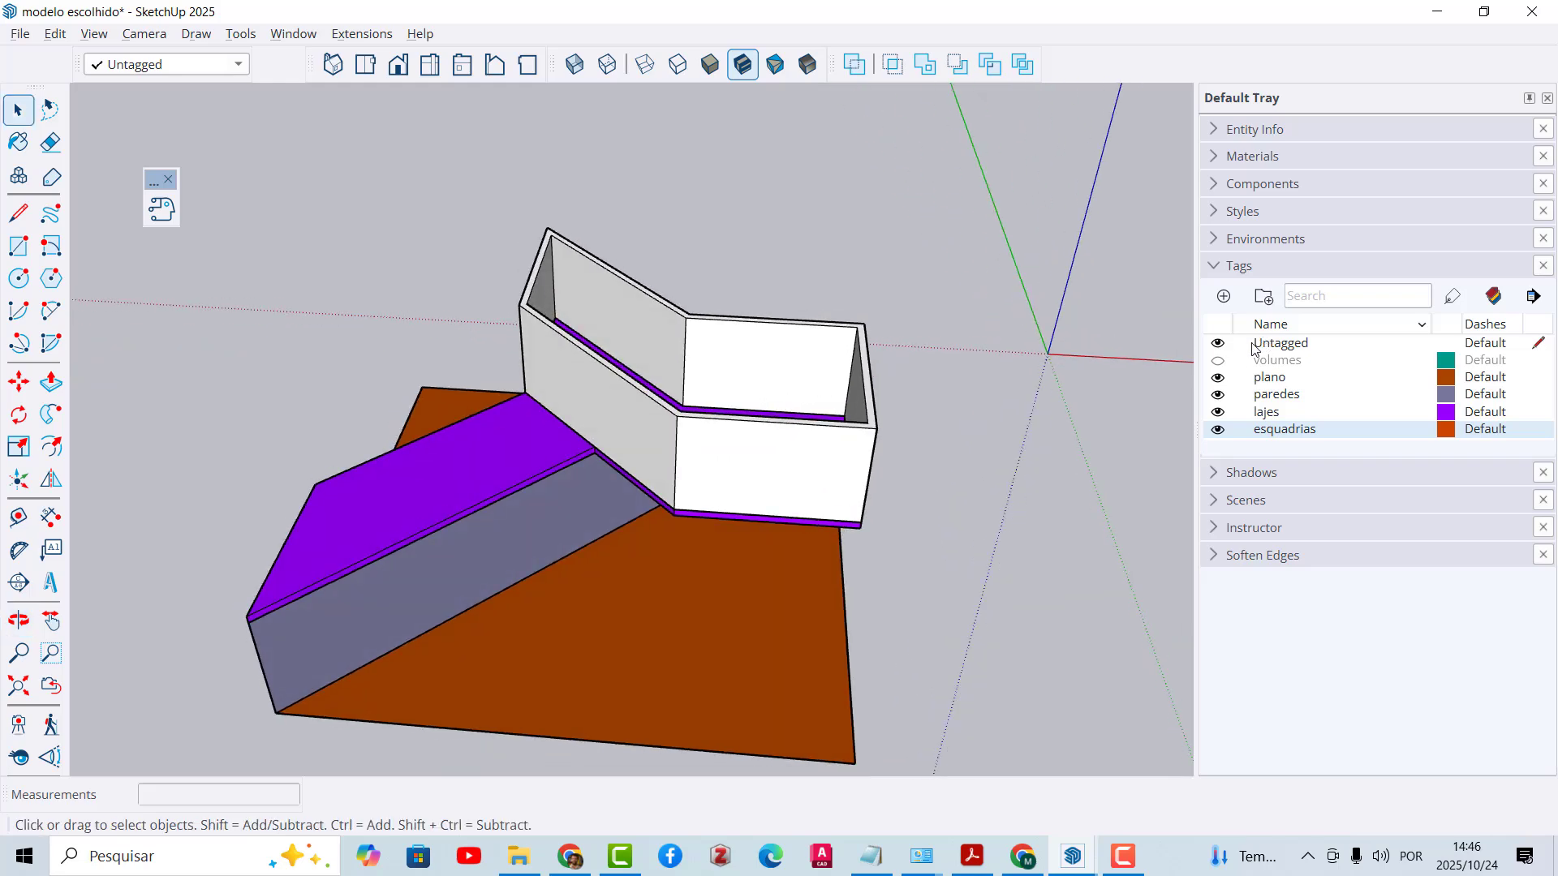
Step: Toggle the volumes tag on and off to compare the new walls with the massing, leaving it hidden
click(1217, 360)
click(1217, 360)
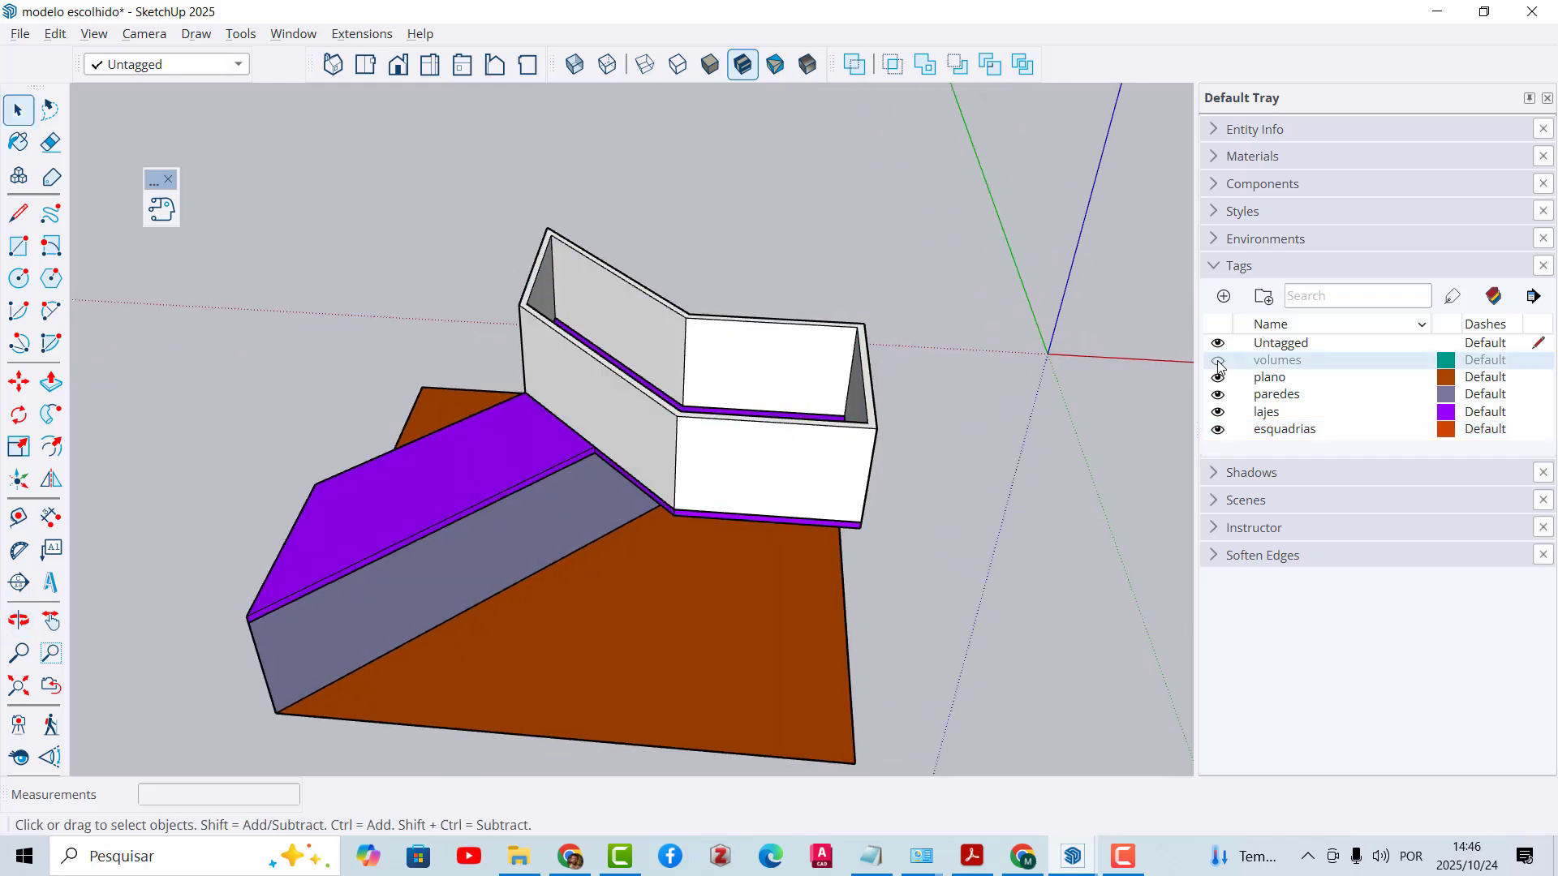
click(1217, 360)
click(1218, 360)
mouse_move(779, 296)
middle_down()
mouse_move(869, 306)
mouse_move(857, 441)
mouse_move(787, 487)
mouse_move(769, 644)
mouse_move(775, 607)
mouse_move(664, 396)
mouse_move(841, 359)
middle_up()
scroll(628, 341, up, 3)
Step: Switch to the modelo finalizado model, examine its upper-floor walls, openings and slabs from several sides, and return to modelo escolhido
mouse_move(1071, 855)
click(966, 785)
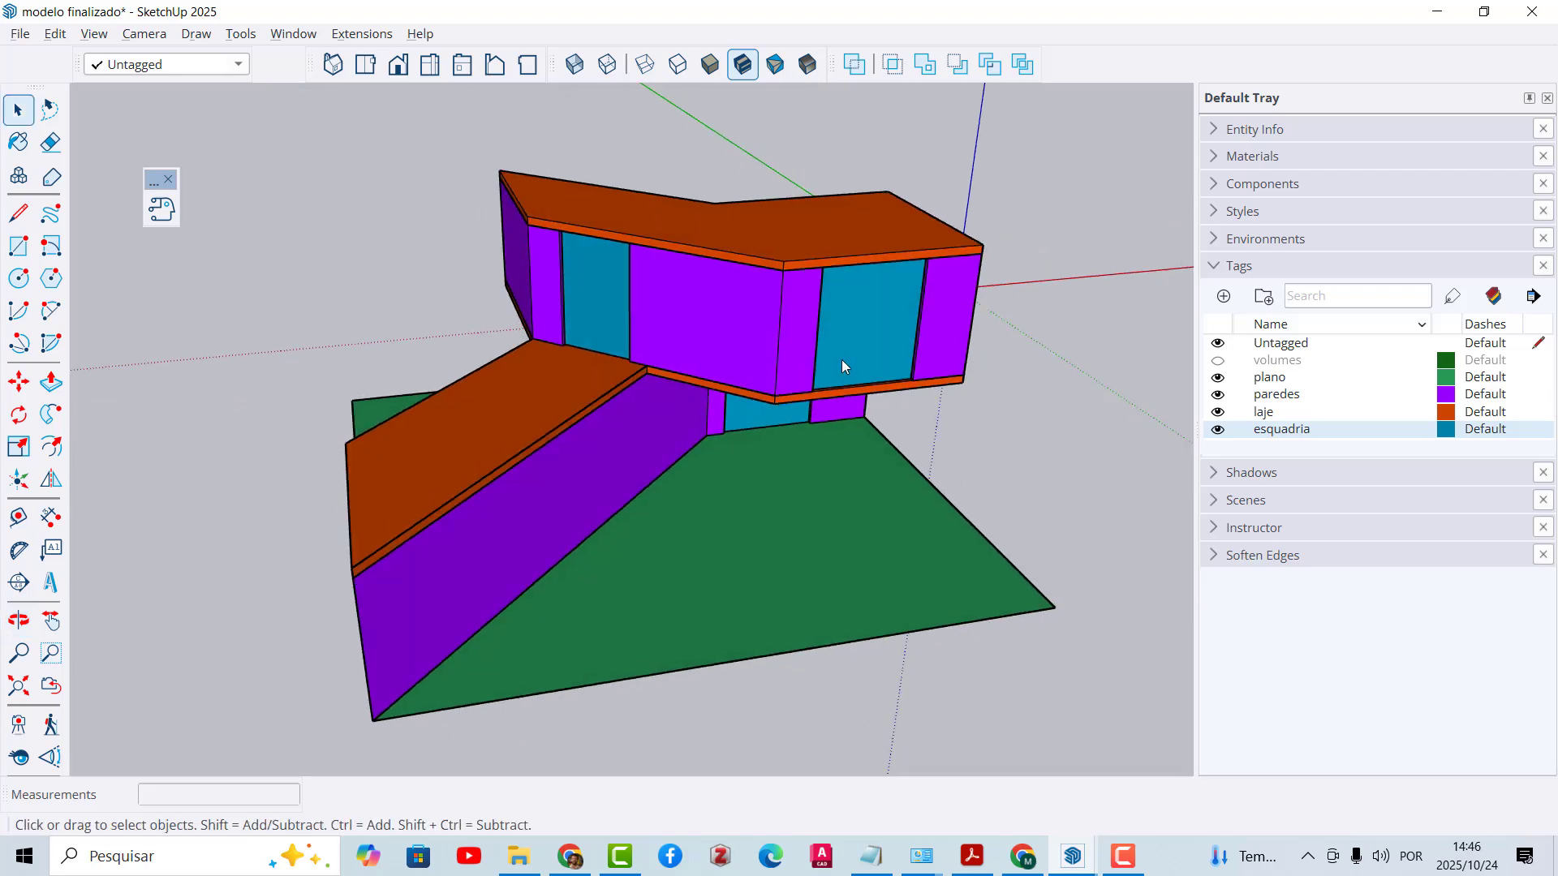
middle_drag(659, 294, 515, 347)
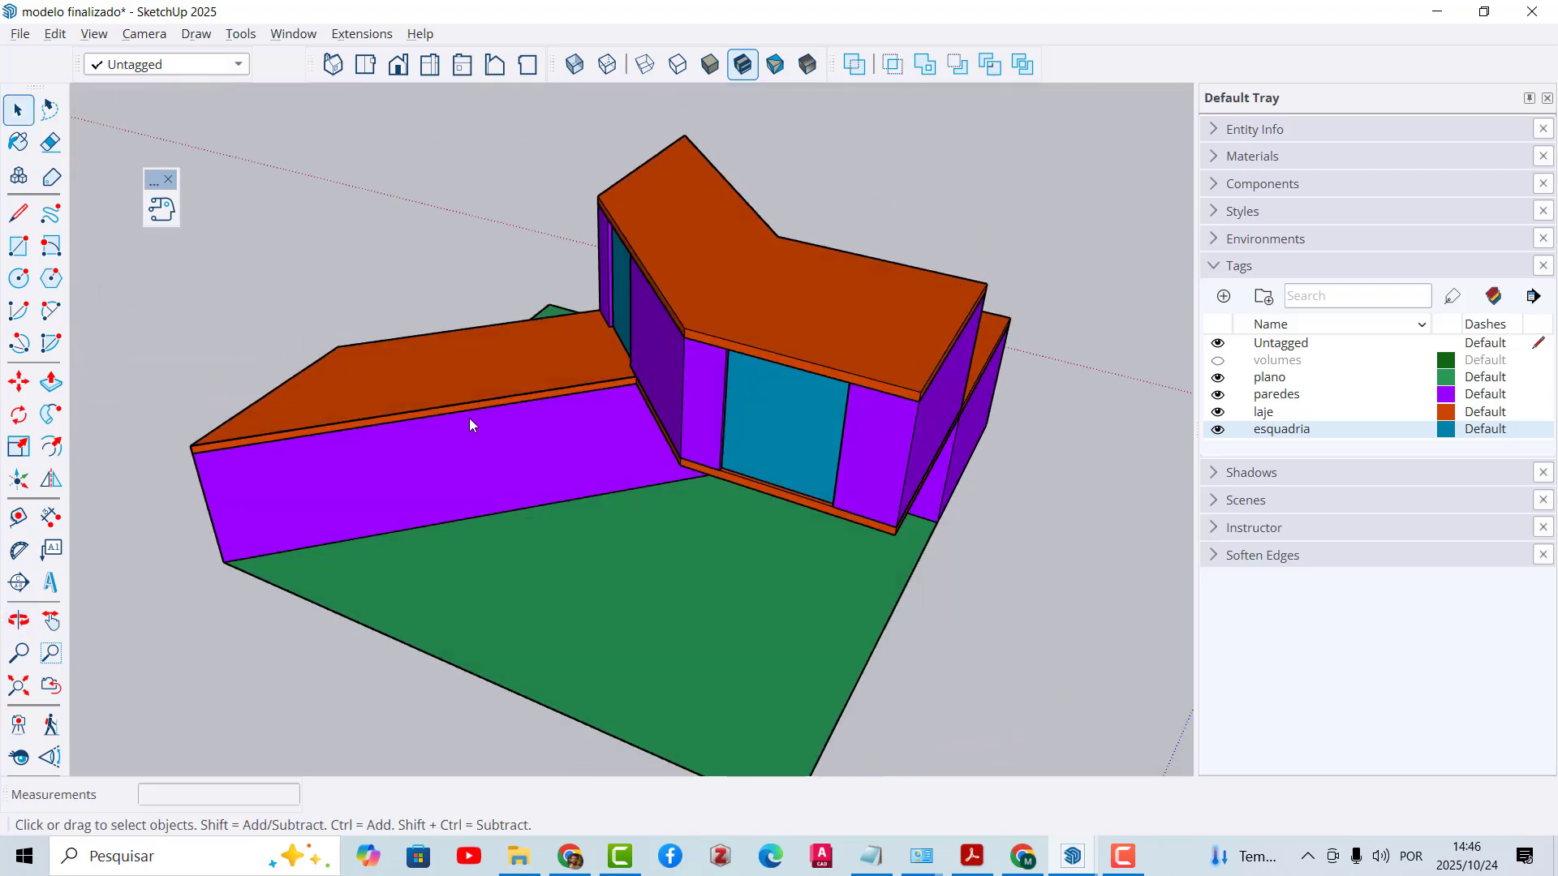
middle_drag(470, 418, 620, 306)
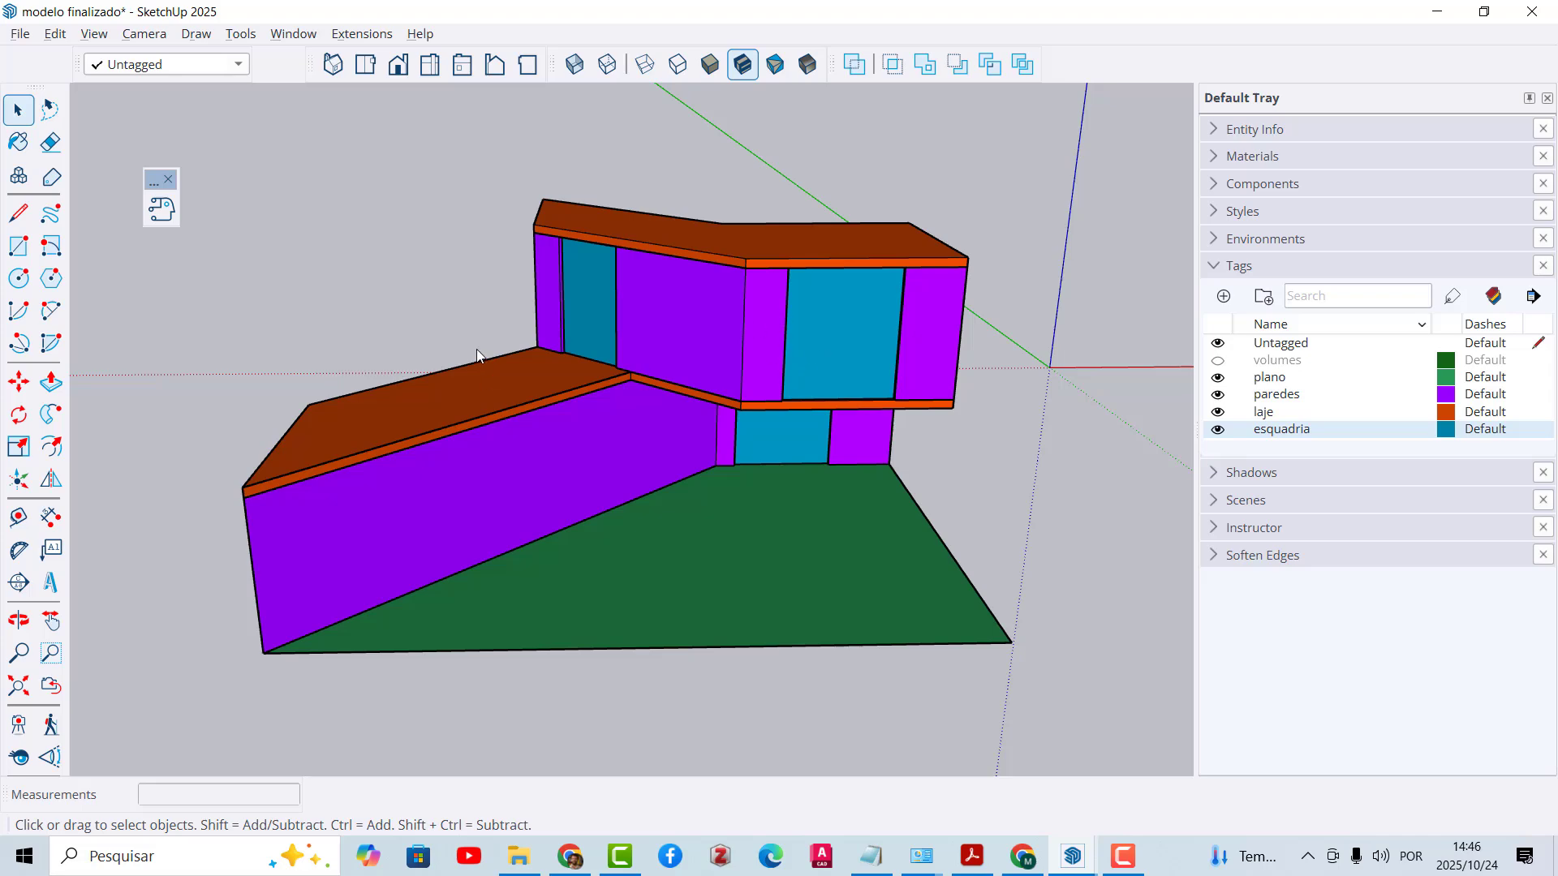
middle_drag(476, 349, 672, 183)
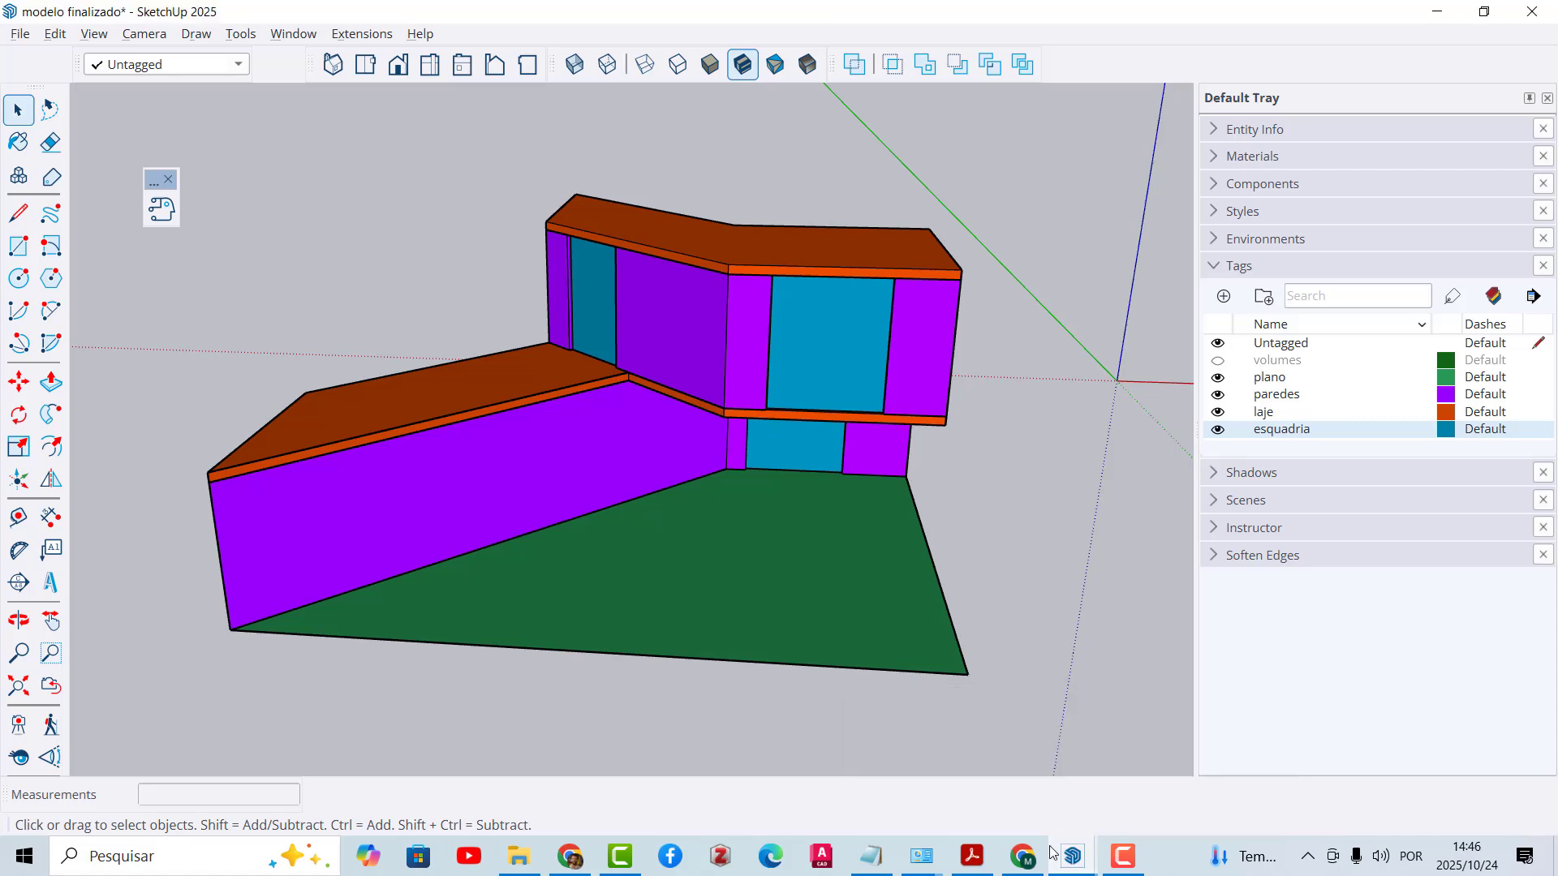
click(1191, 775)
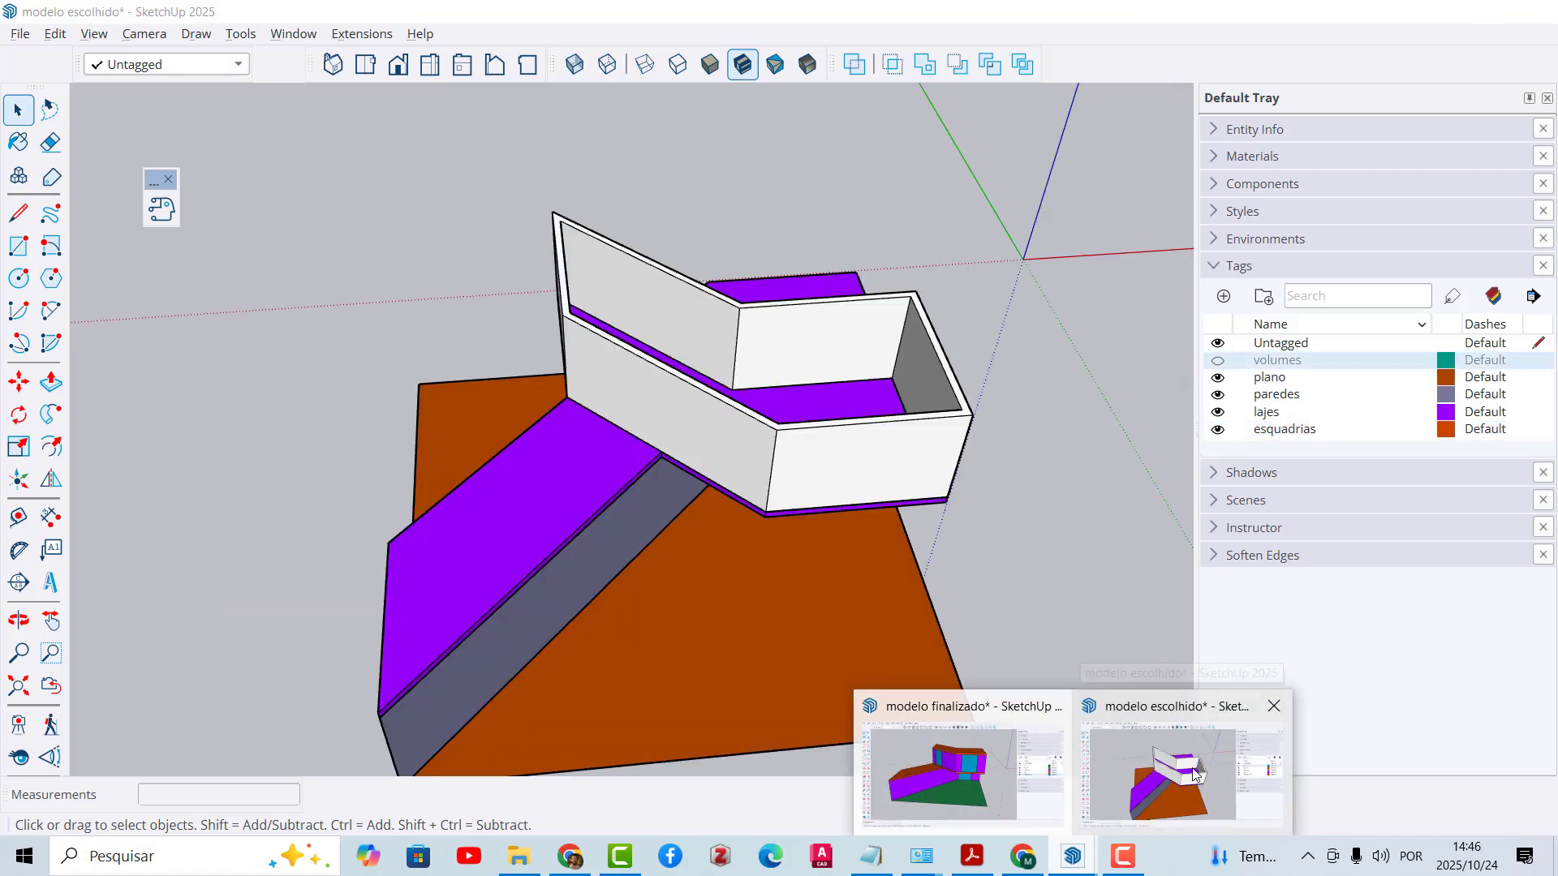
Step: Draw a full-height rectangle on the upper-floor wall facing the lower slab and push it through the wall to cut an opening
scroll(706, 422, up, 5)
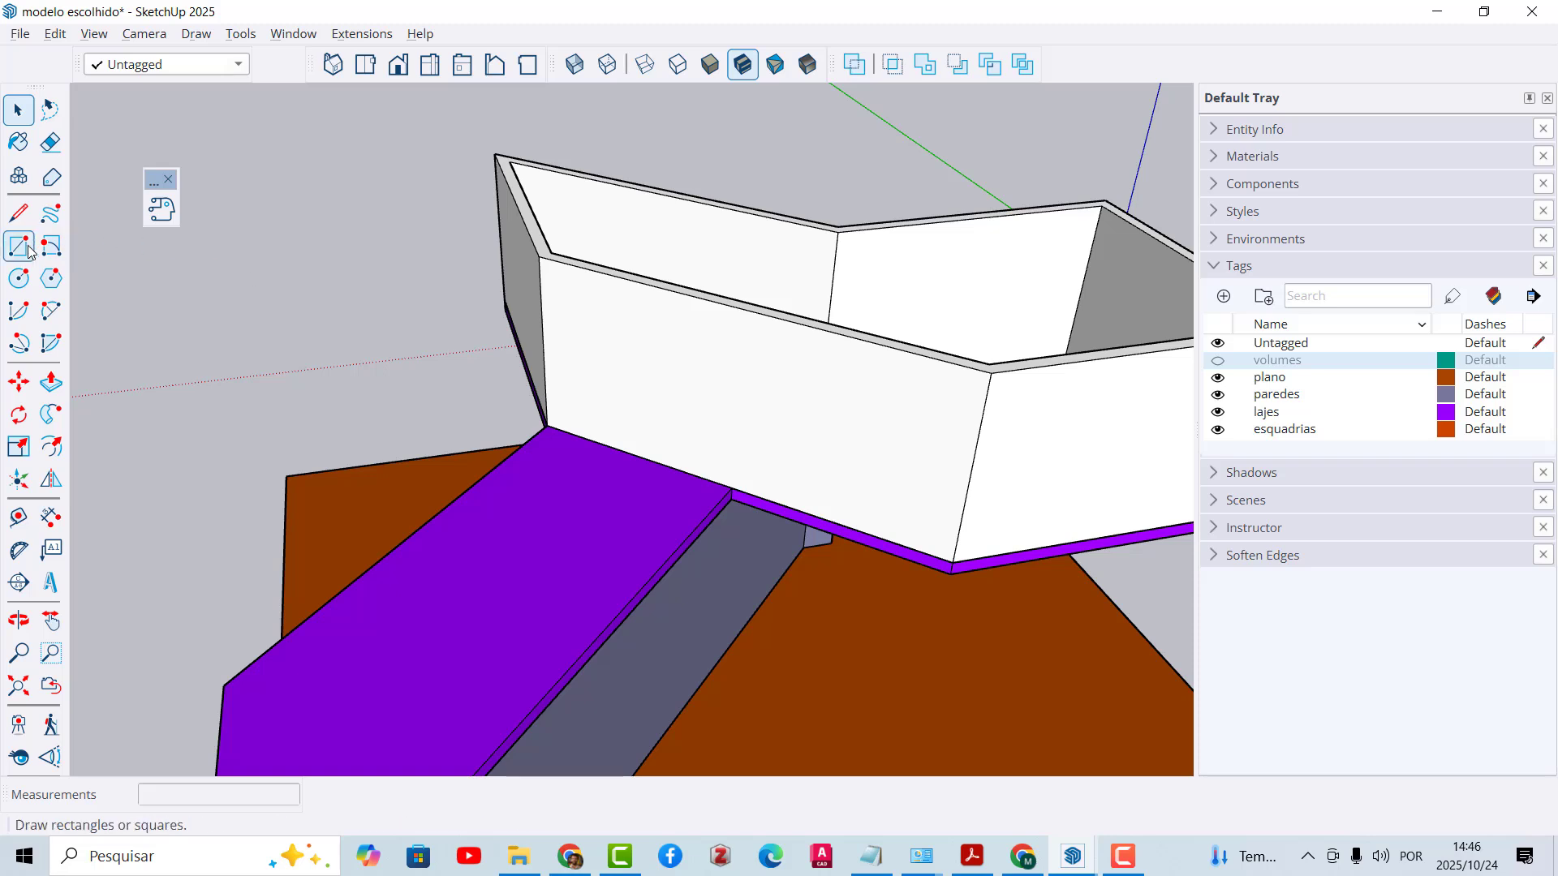
scroll(535, 405, up, 2)
click(19, 245)
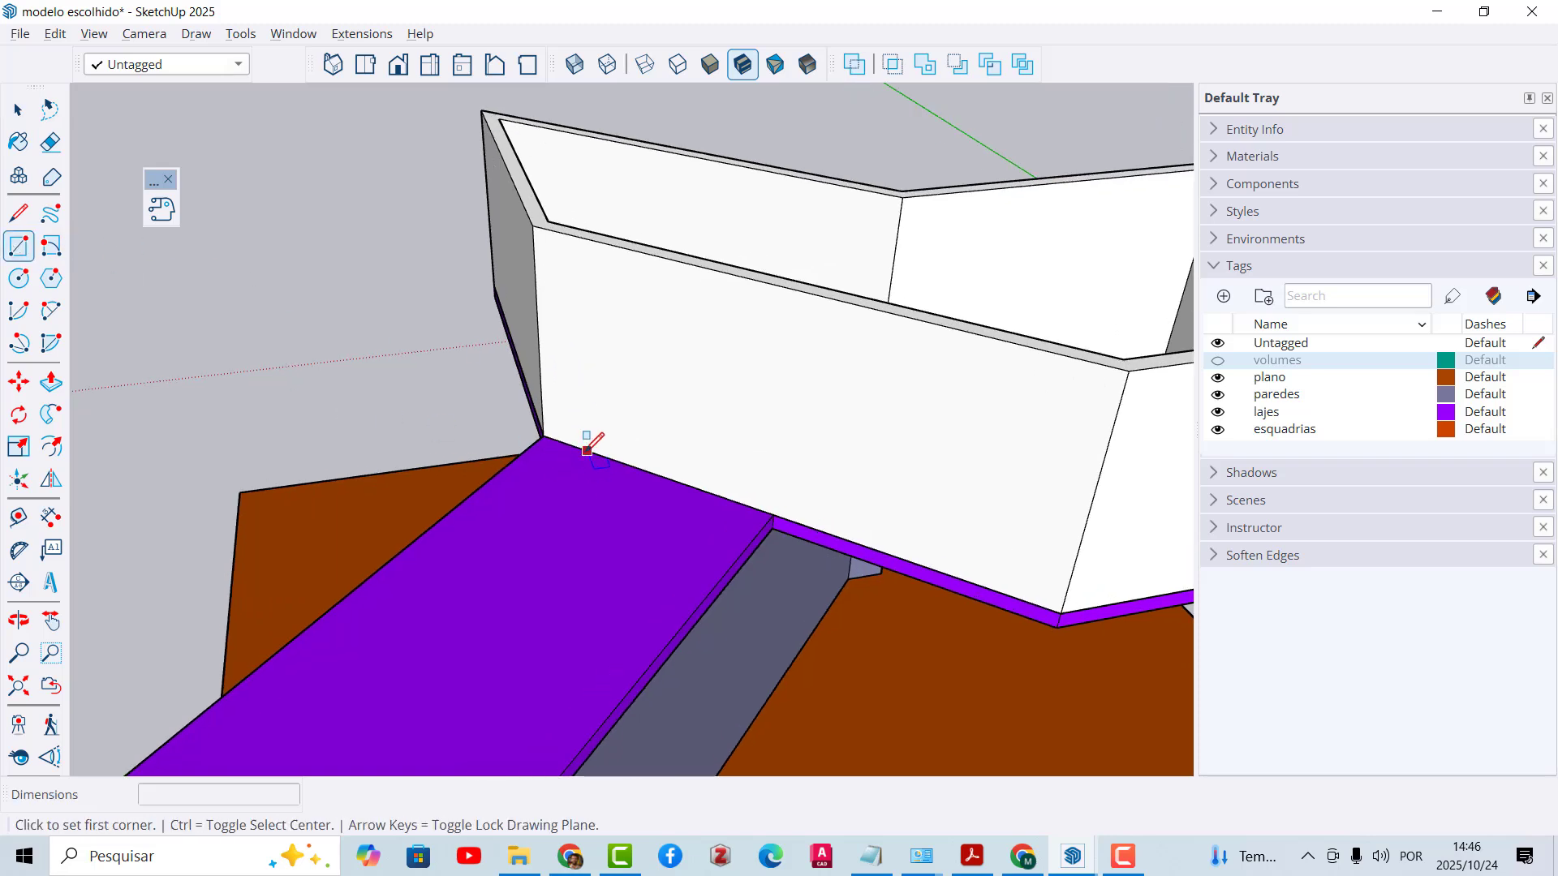
click(586, 450)
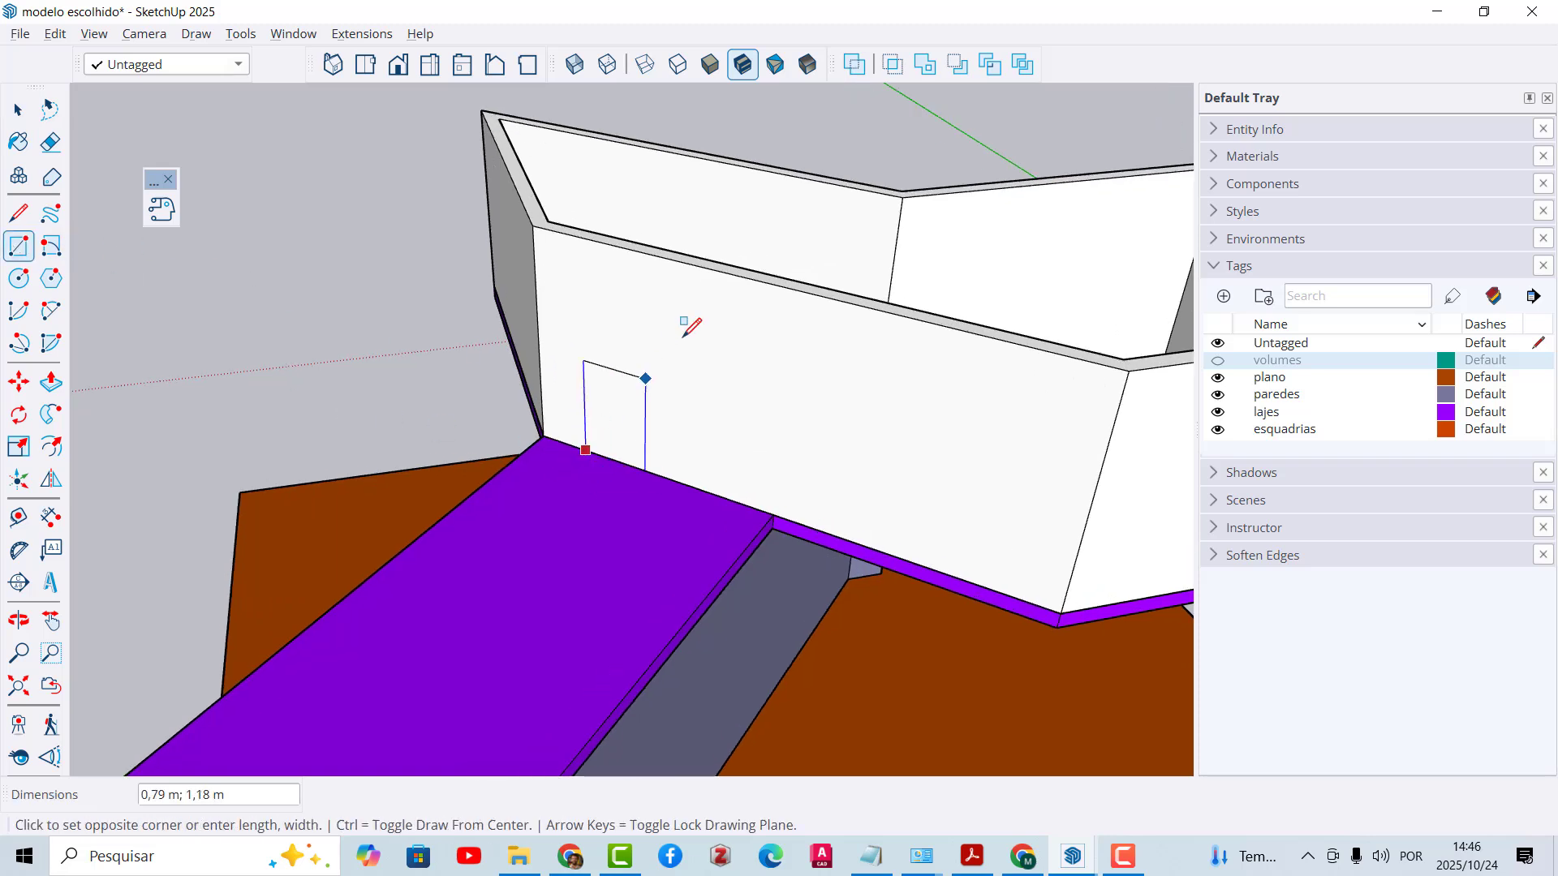
click(770, 281)
key(p)
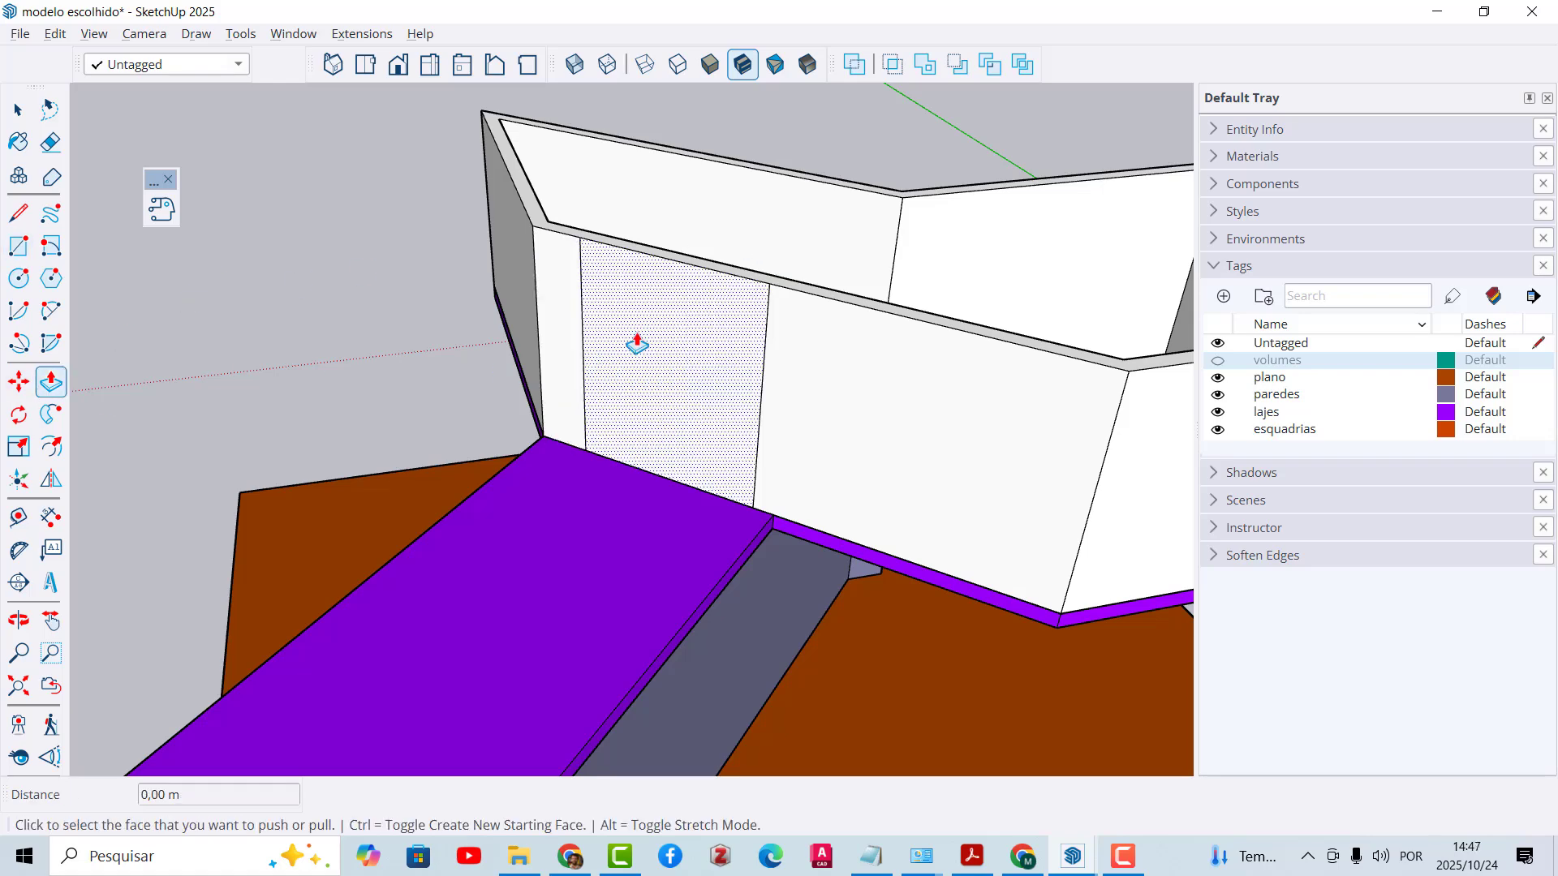
click(688, 342)
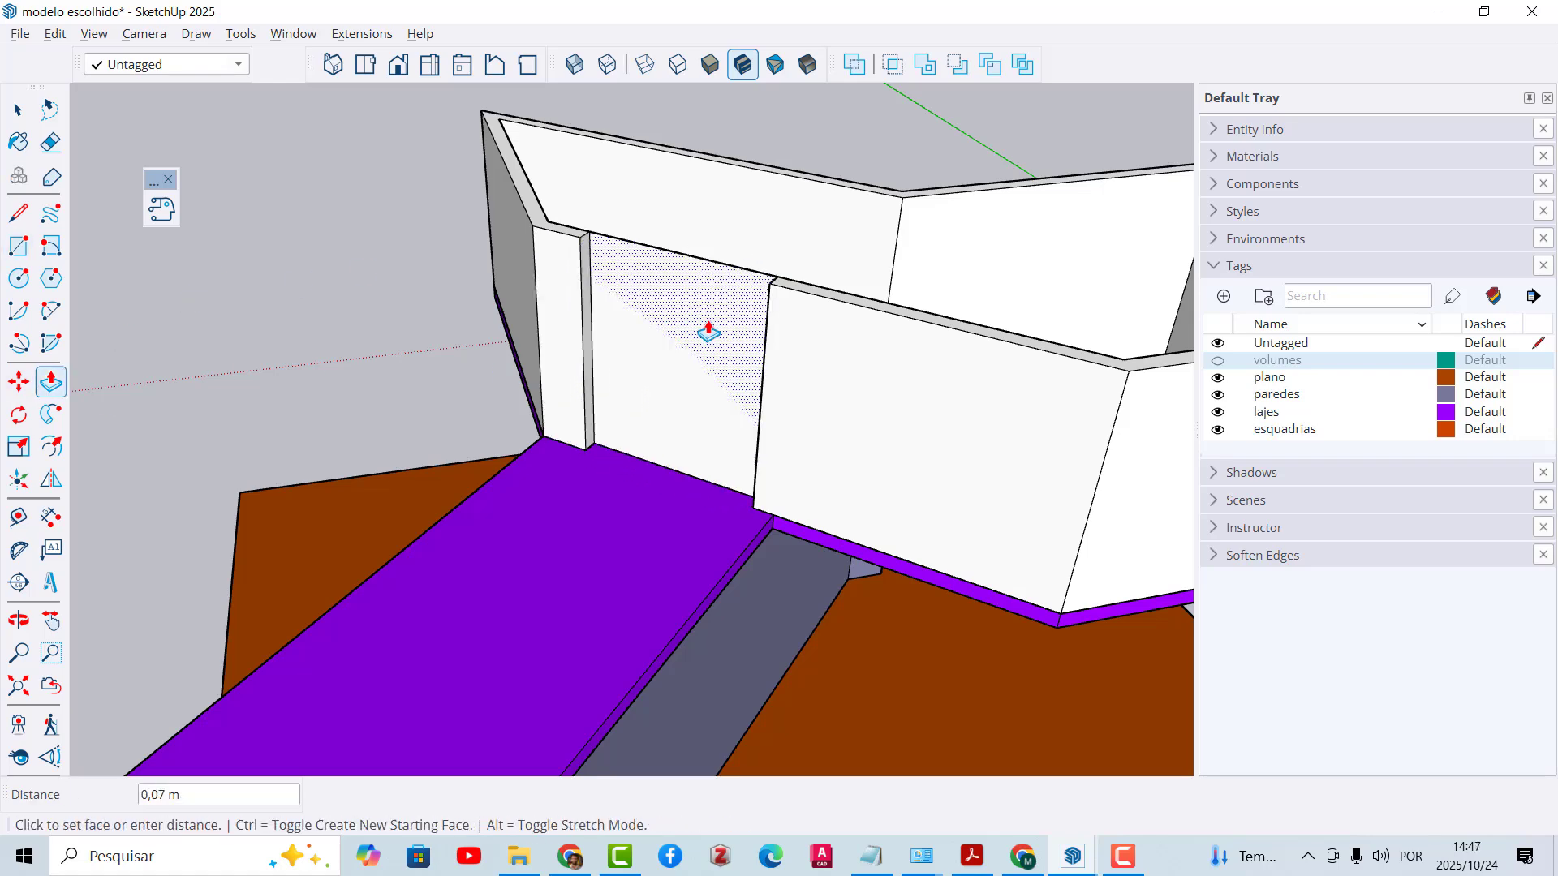
key(space)
Step: Draw a horizontal rectangle about 3 m by 0.56 m high on the upper floor's front end wall and push it through to cut a window opening
middle_drag(720, 268, 675, 372)
scroll(645, 395, down, 3)
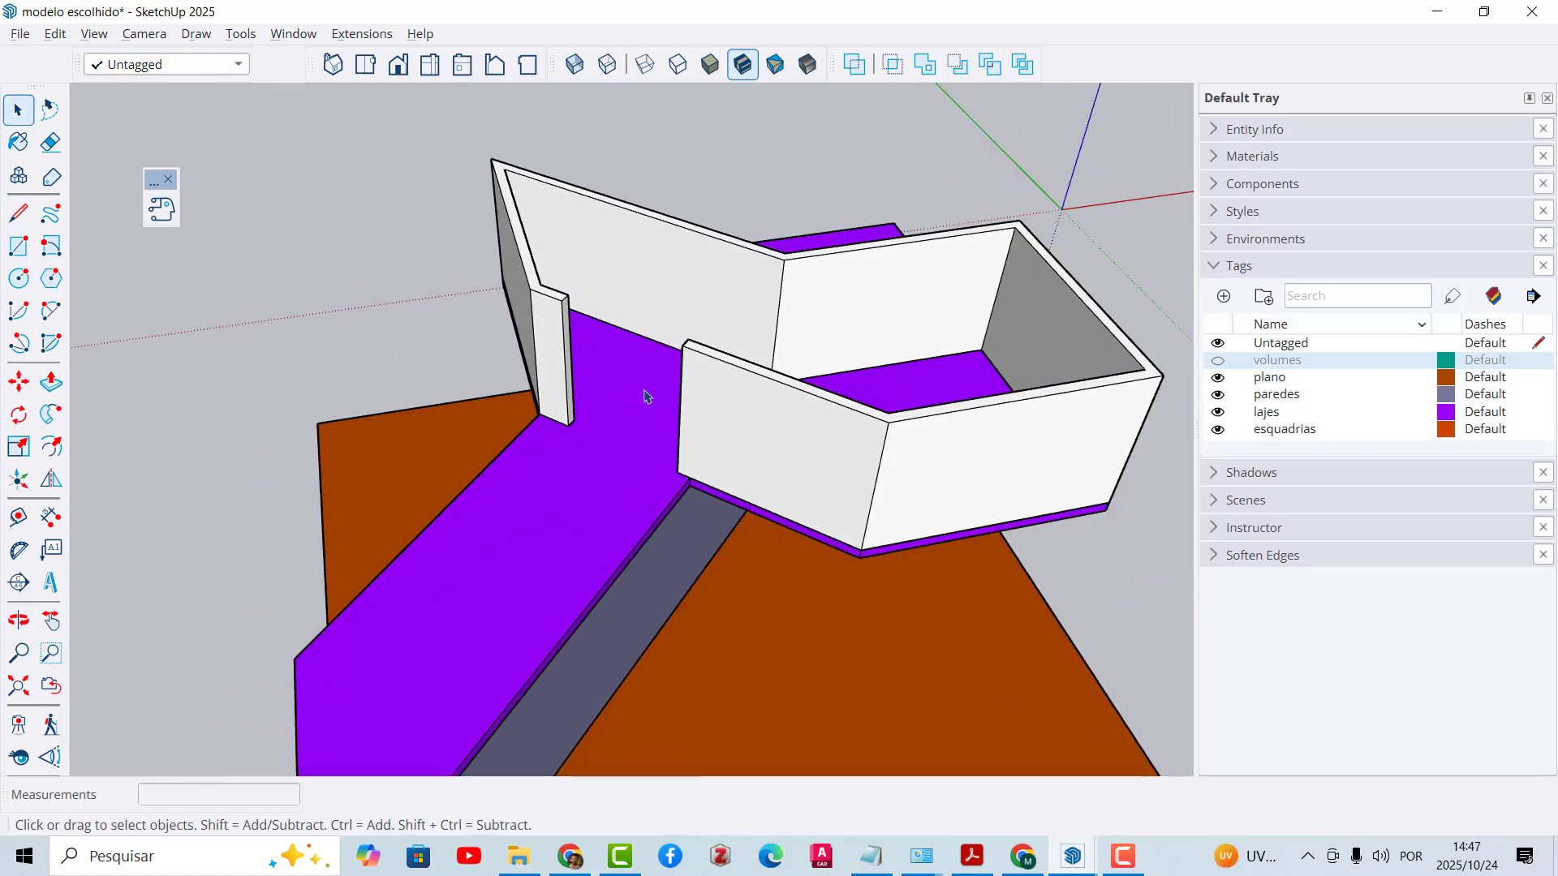
middle_drag(928, 414, 643, 317)
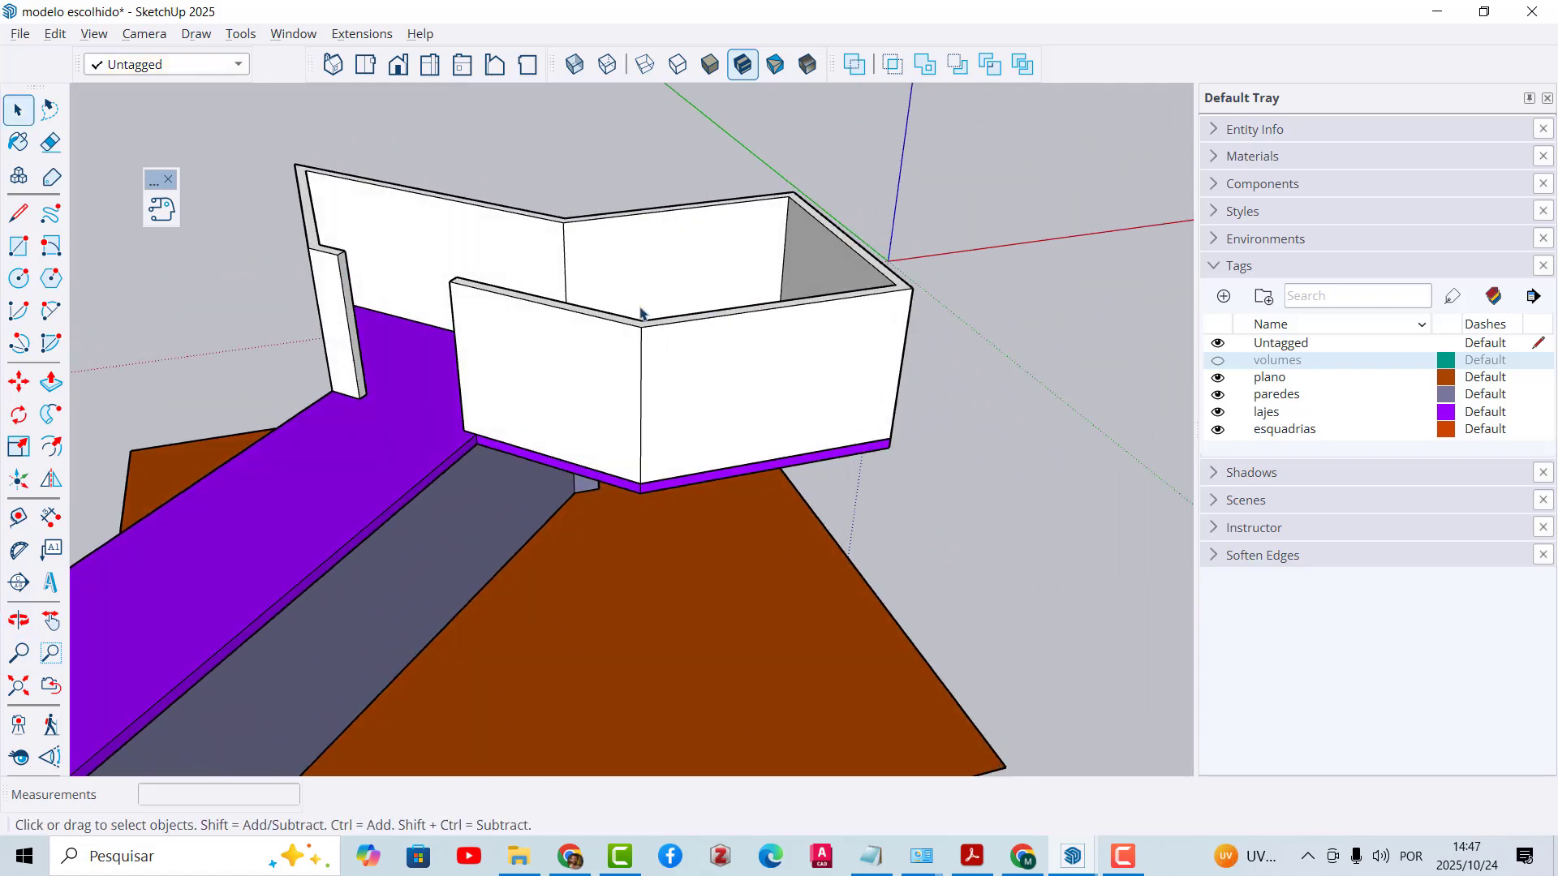
click(17, 250)
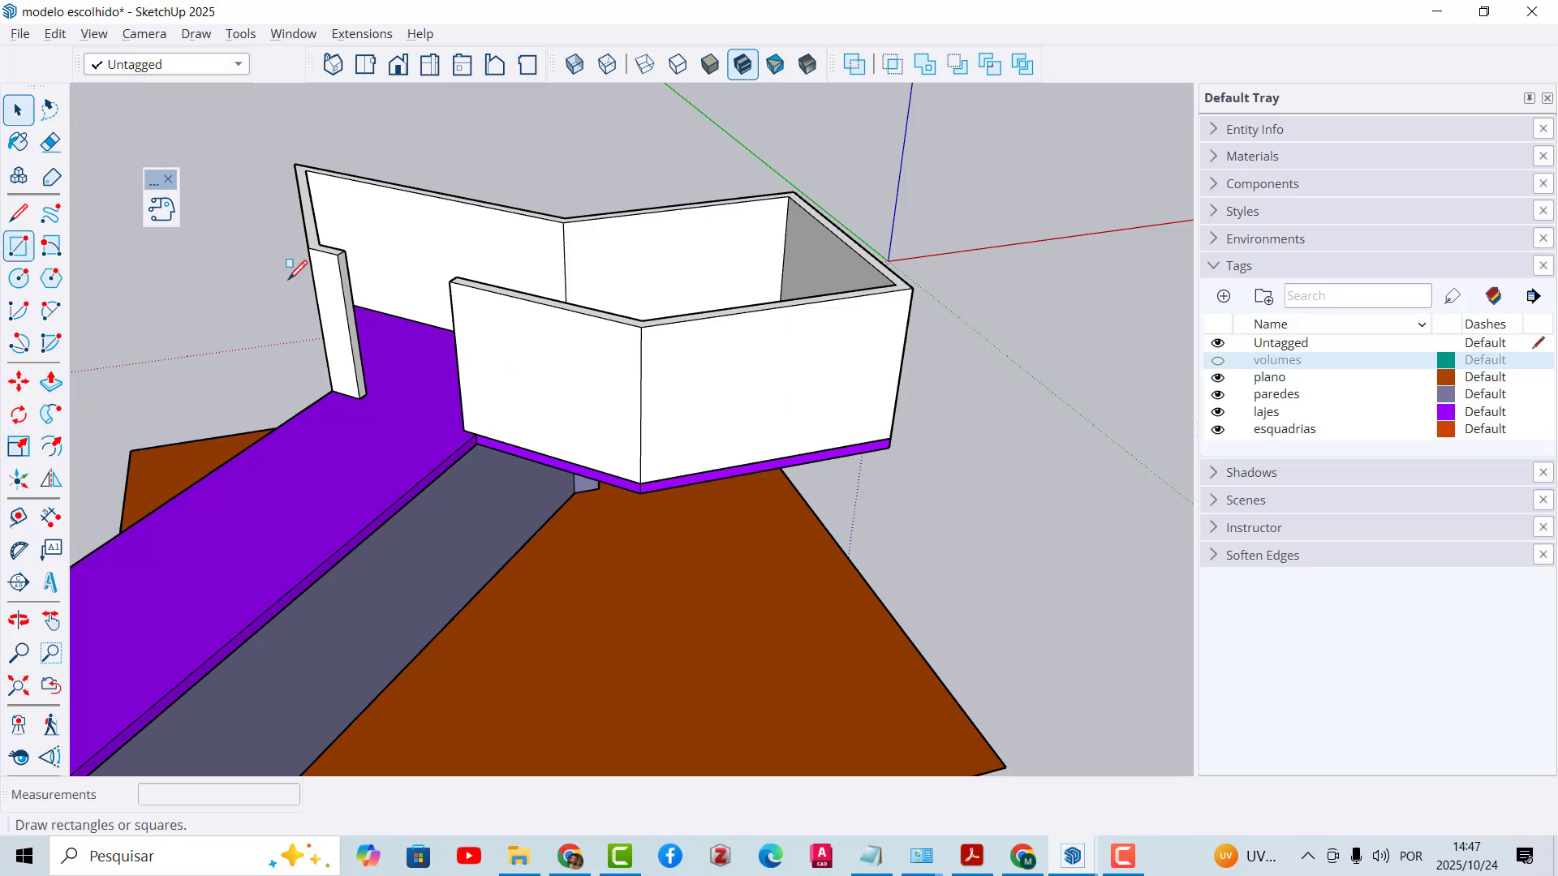
click(659, 349)
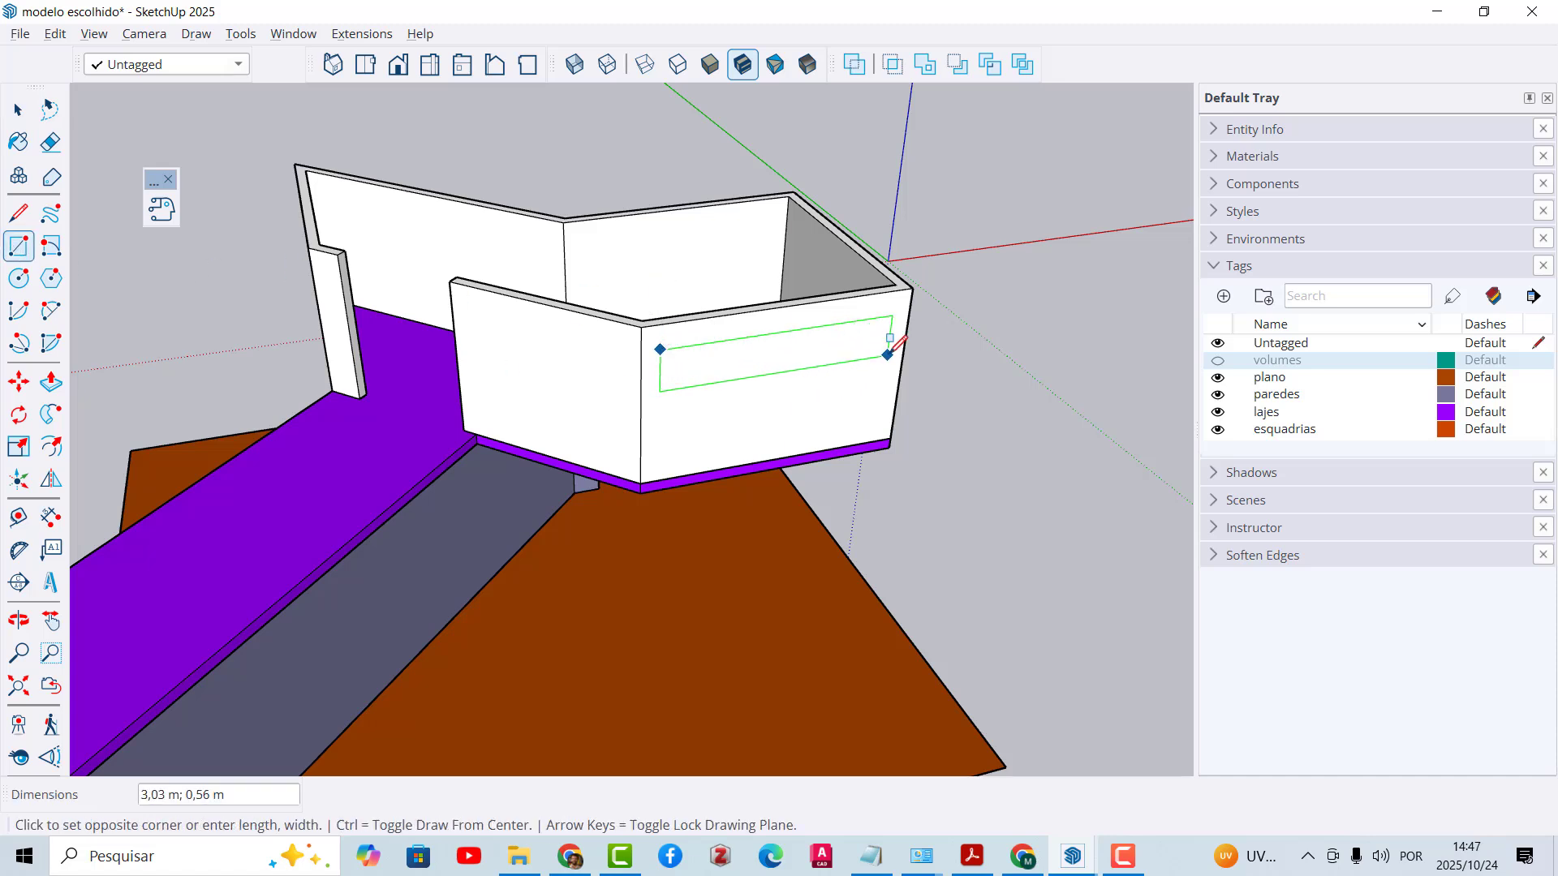
click(889, 354)
click(50, 382)
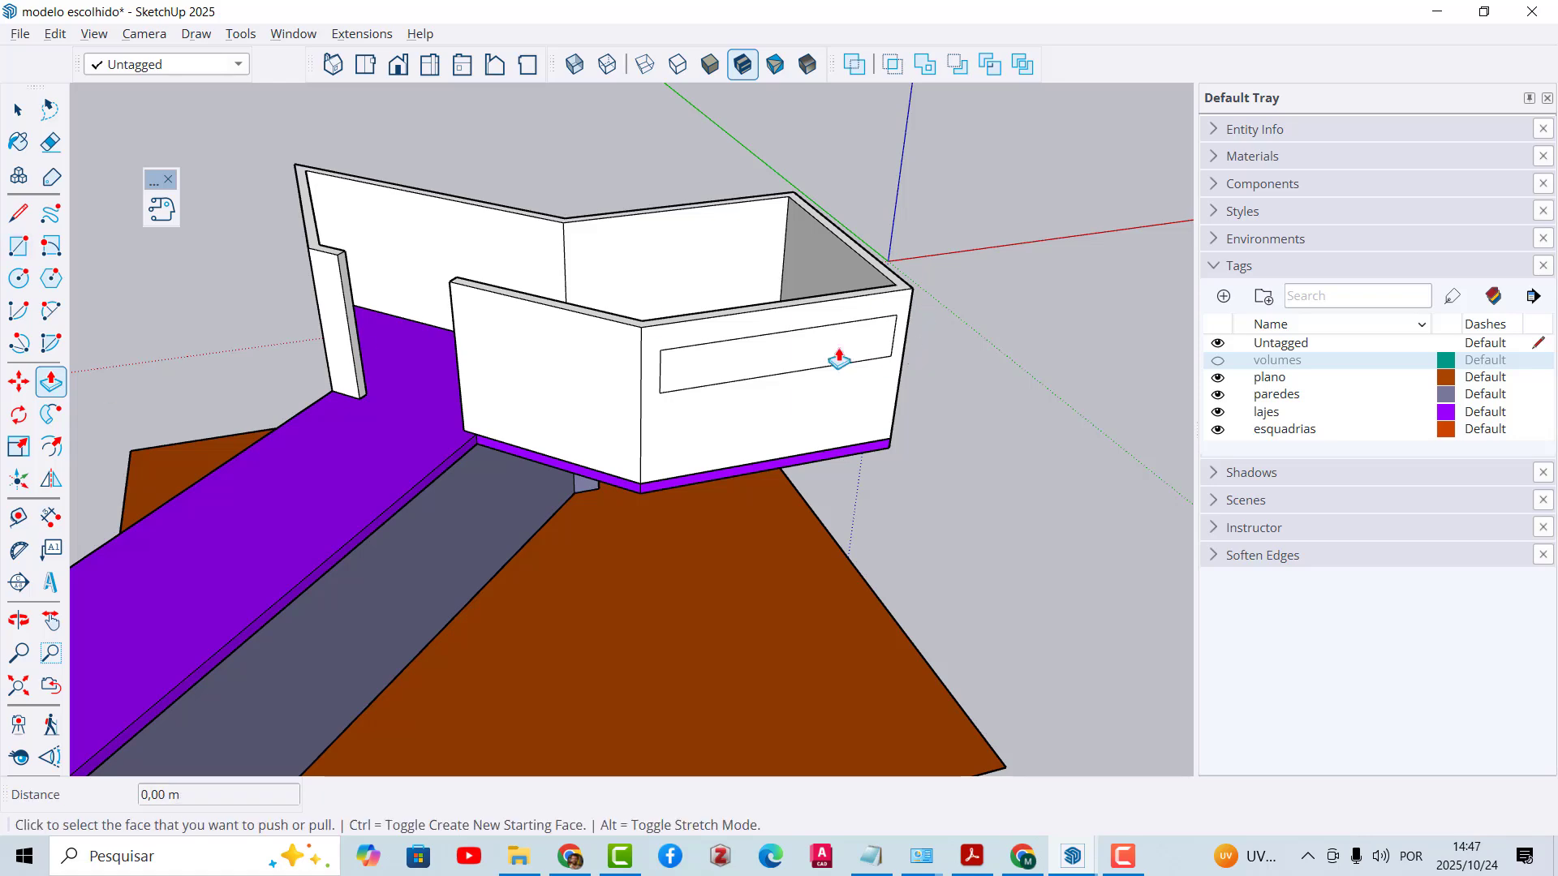
click(839, 357)
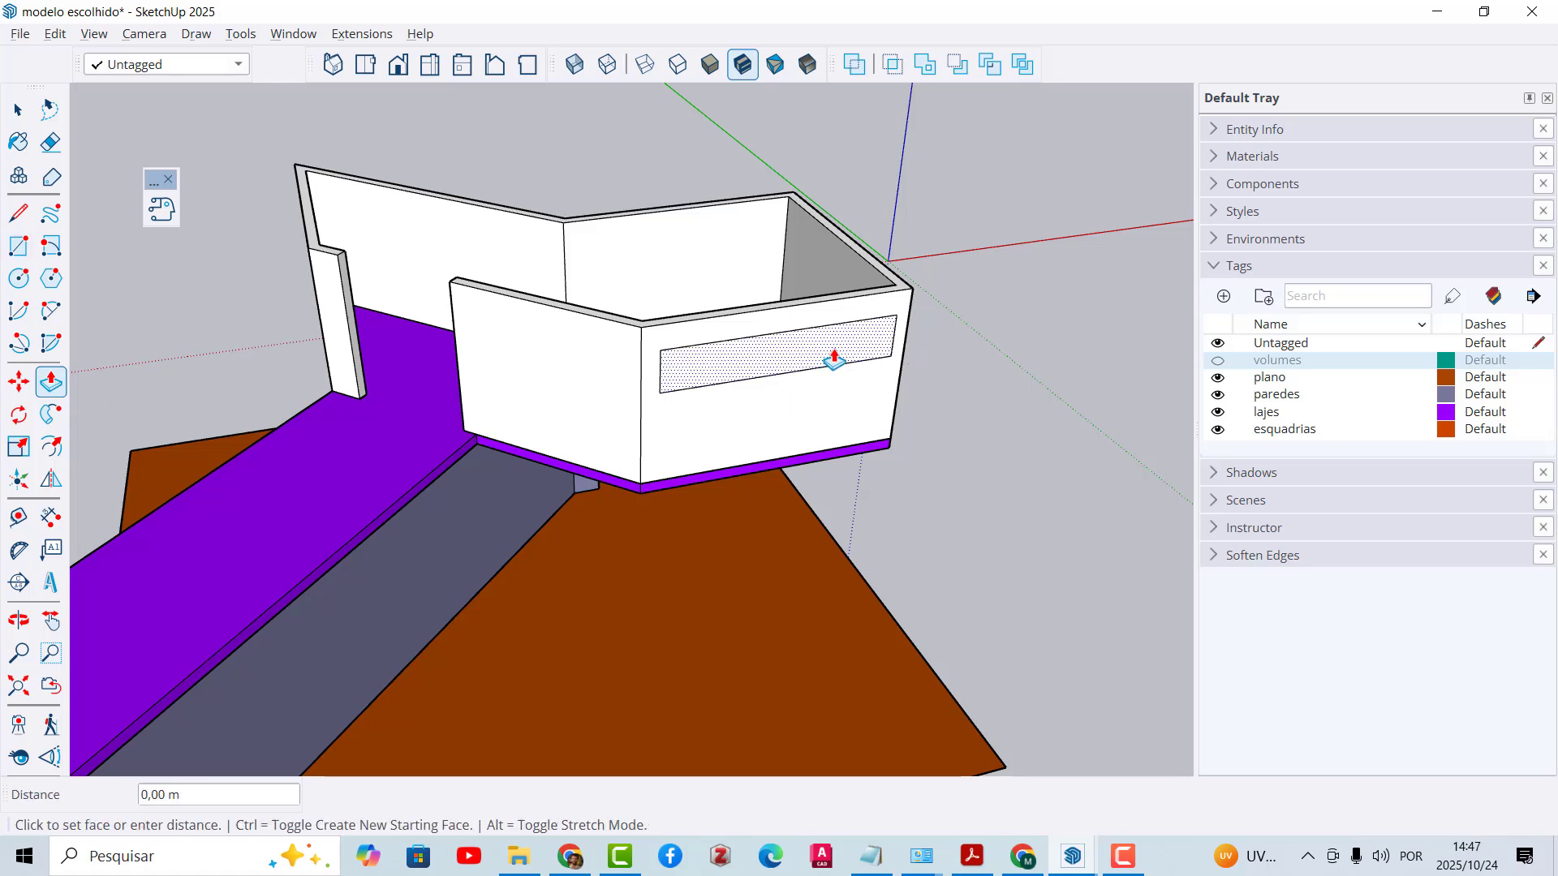
click(721, 362)
key(space)
Step: Group all the connected upper-floor wall geometry and assign the group to the paredes tag
scroll(455, 166, down, 3)
scroll(465, 285, up, 2)
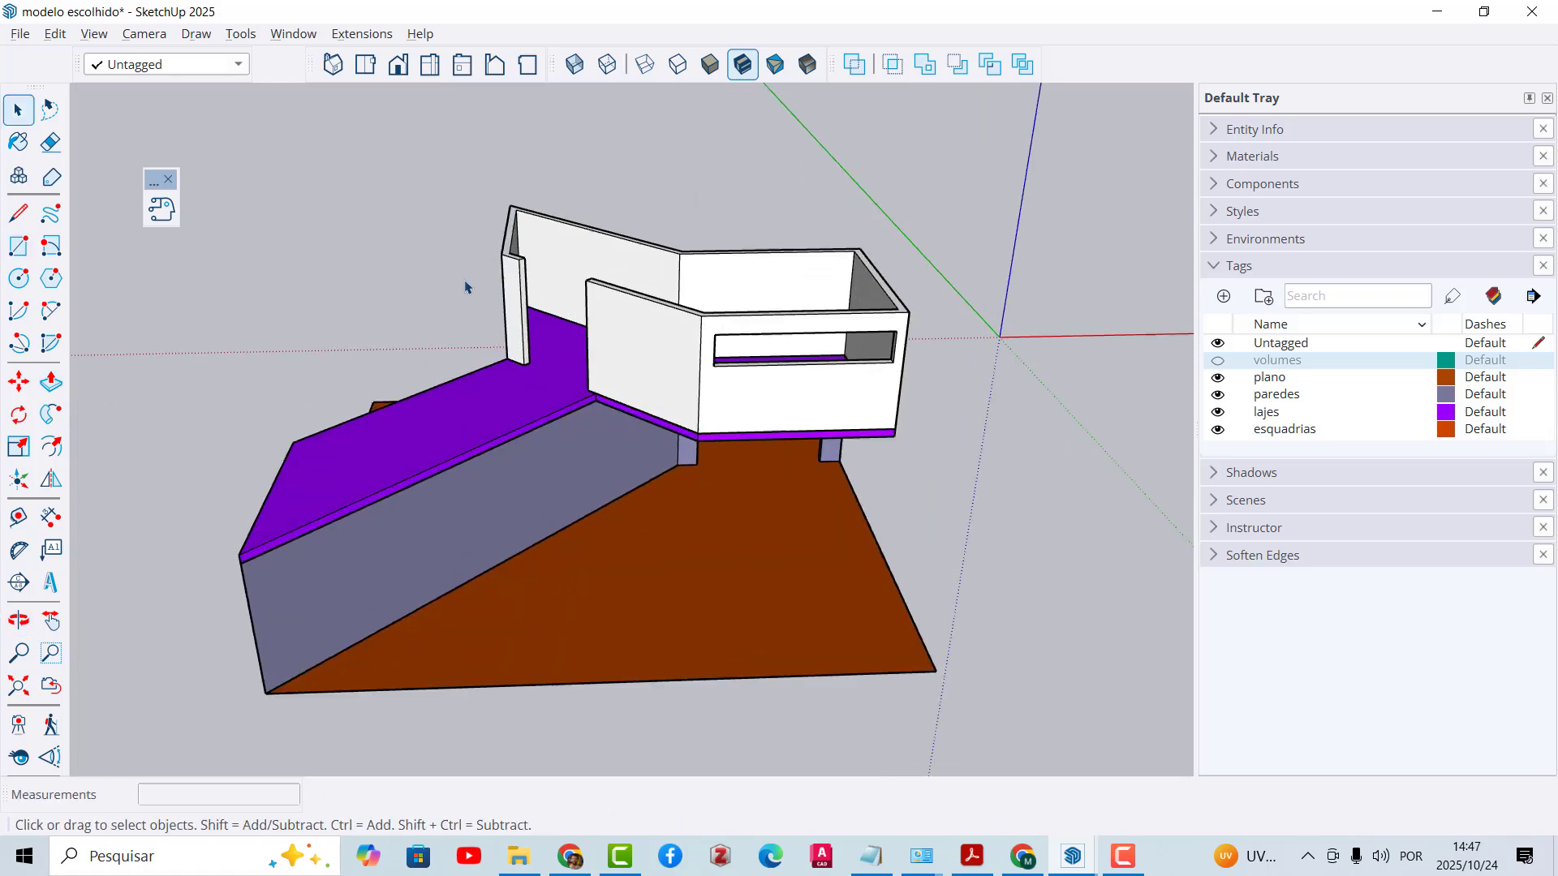
middle_drag(466, 284, 667, 284)
middle_drag(776, 297, 528, 122)
mouse_move(522, 278)
middle_down()
mouse_move(526, 362)
mouse_move(529, 270)
middle_up()
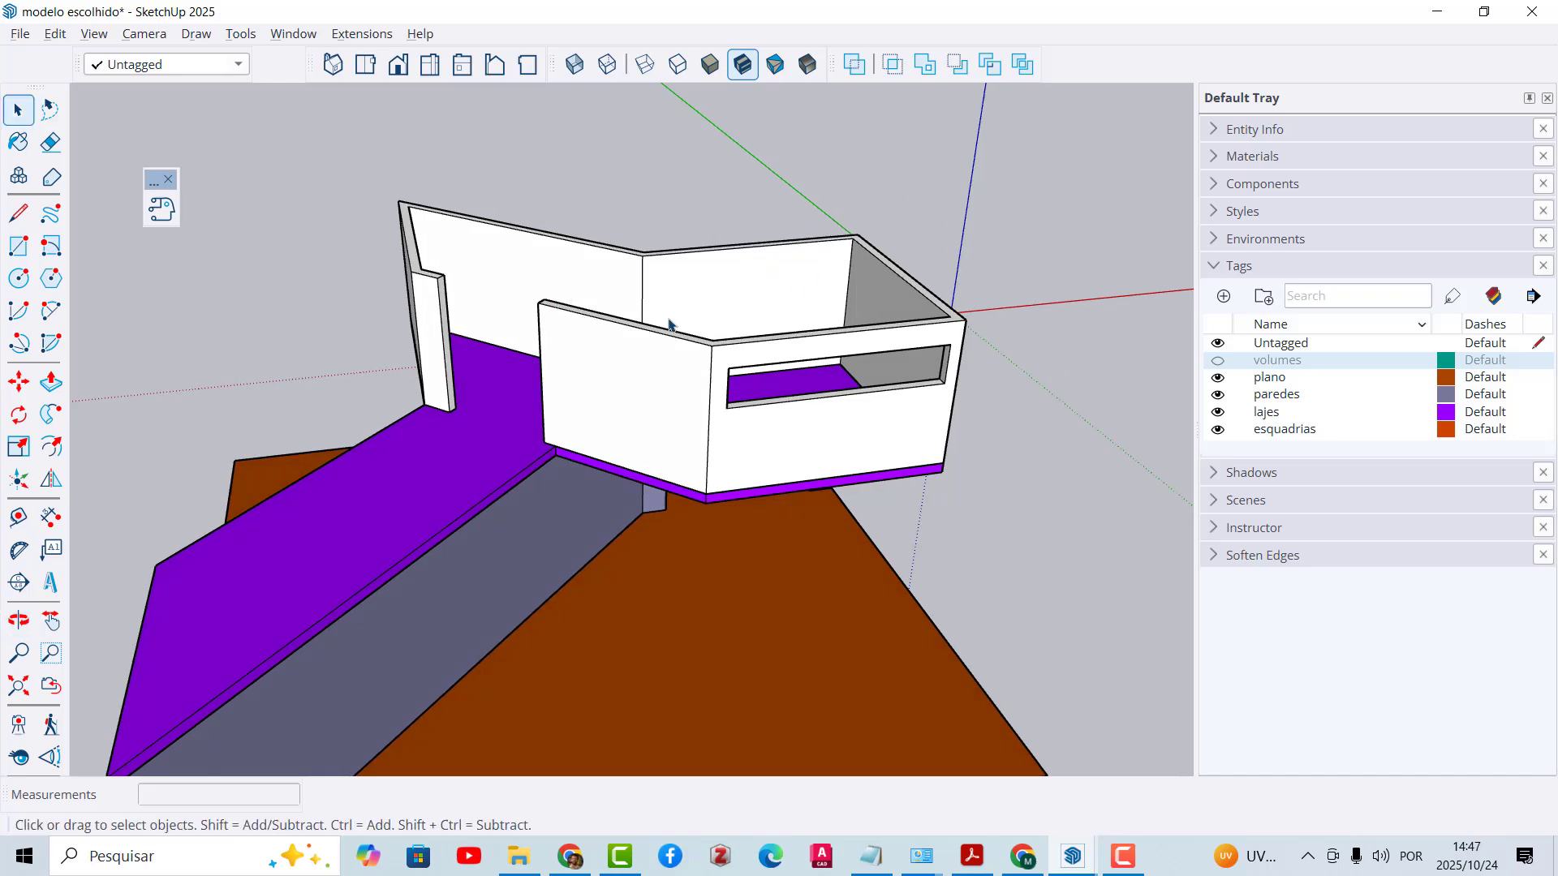
triple_click(603, 273)
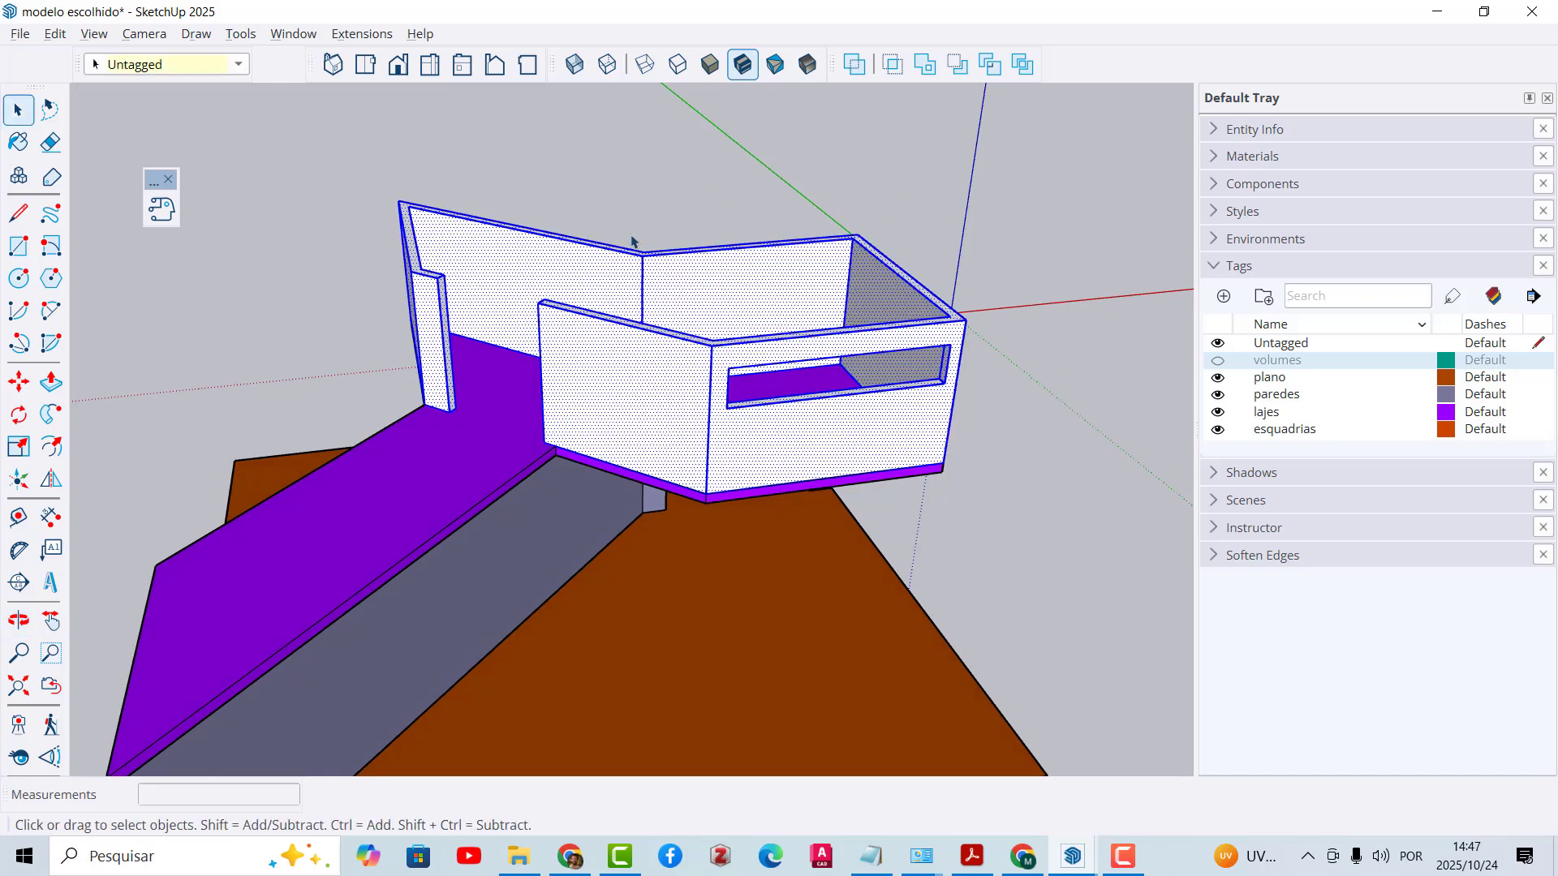
middle_drag(747, 304, 612, 292)
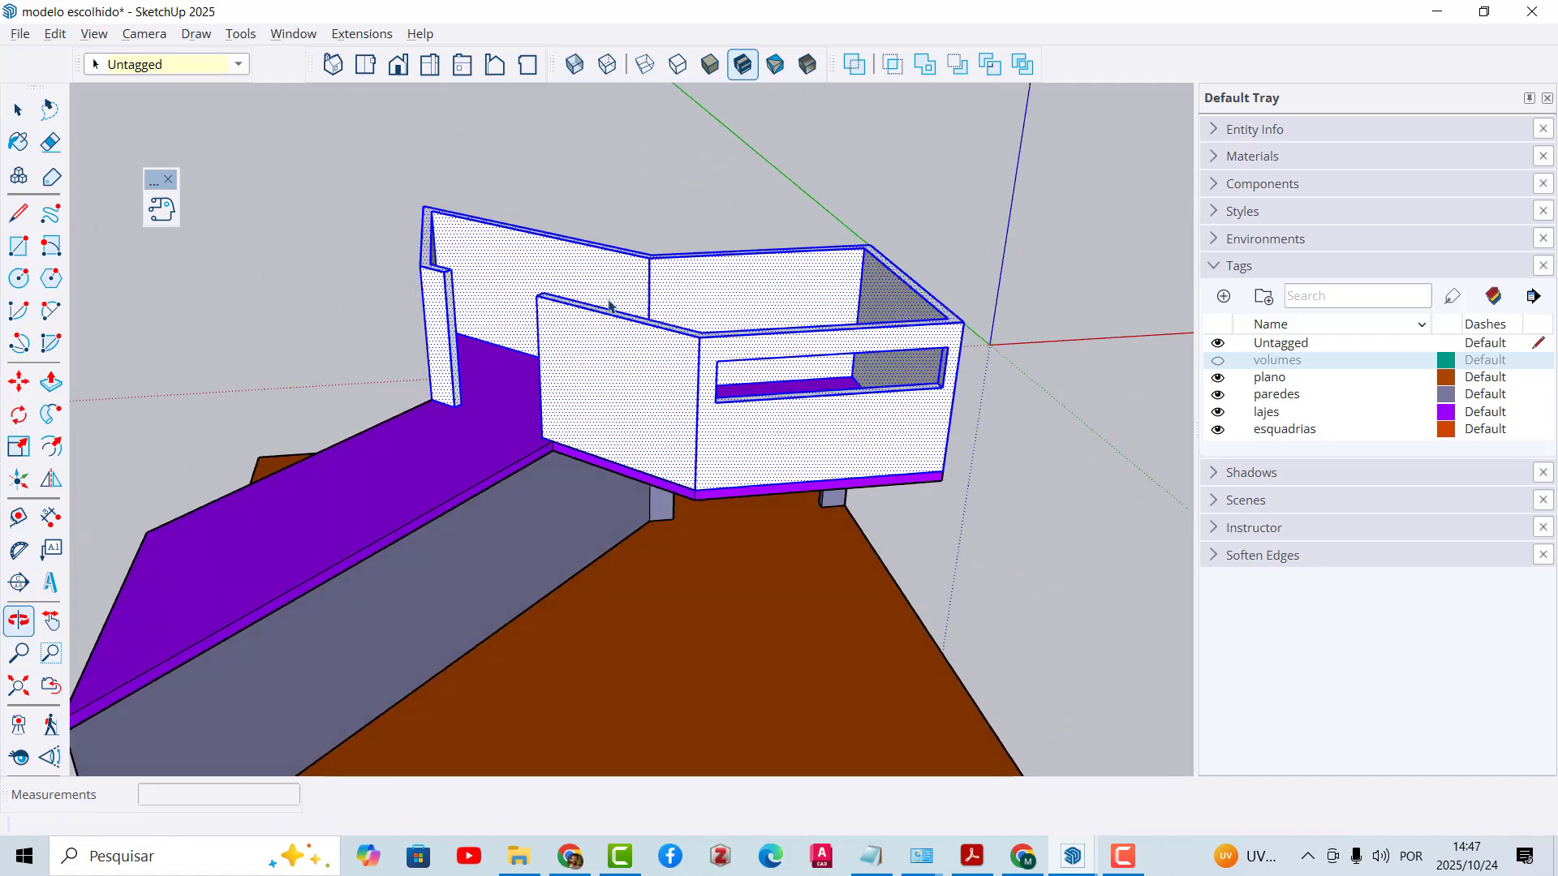
right_click(612, 292)
click(754, 470)
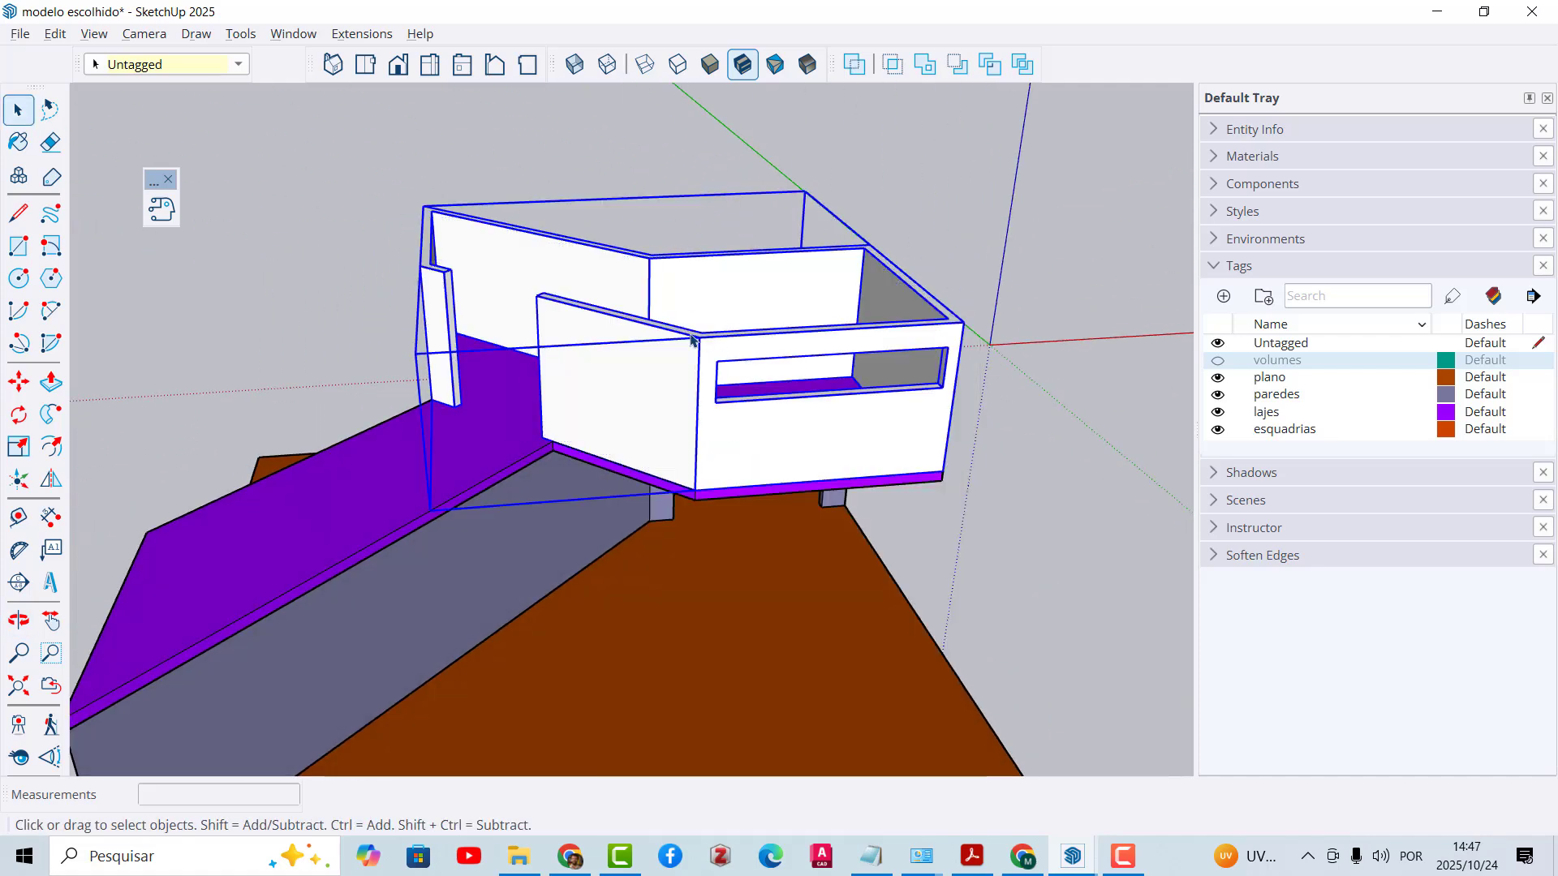
click(239, 65)
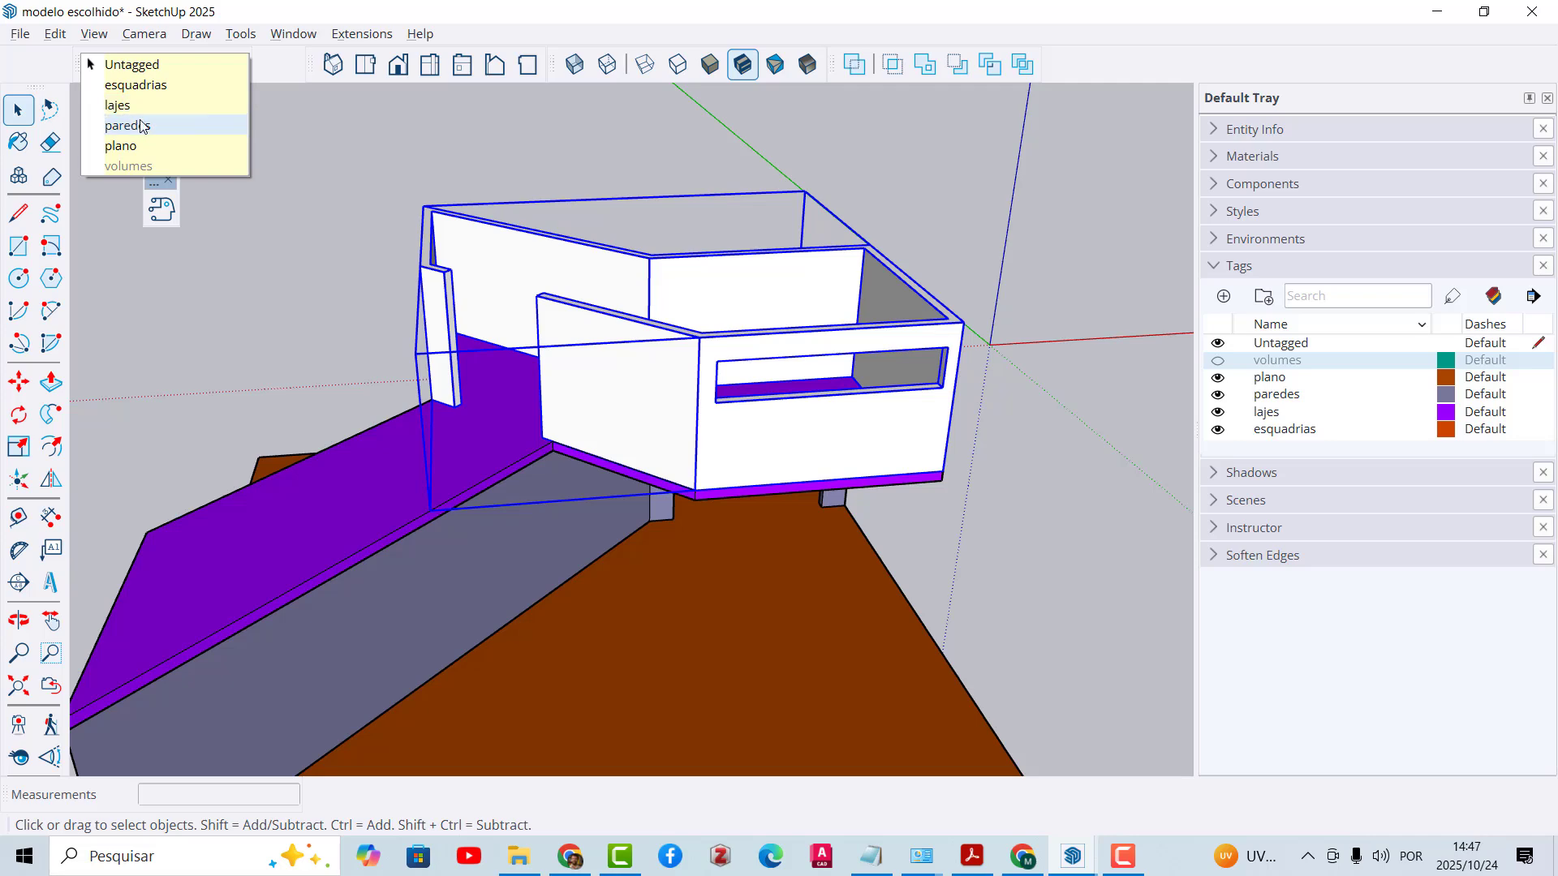
click(128, 126)
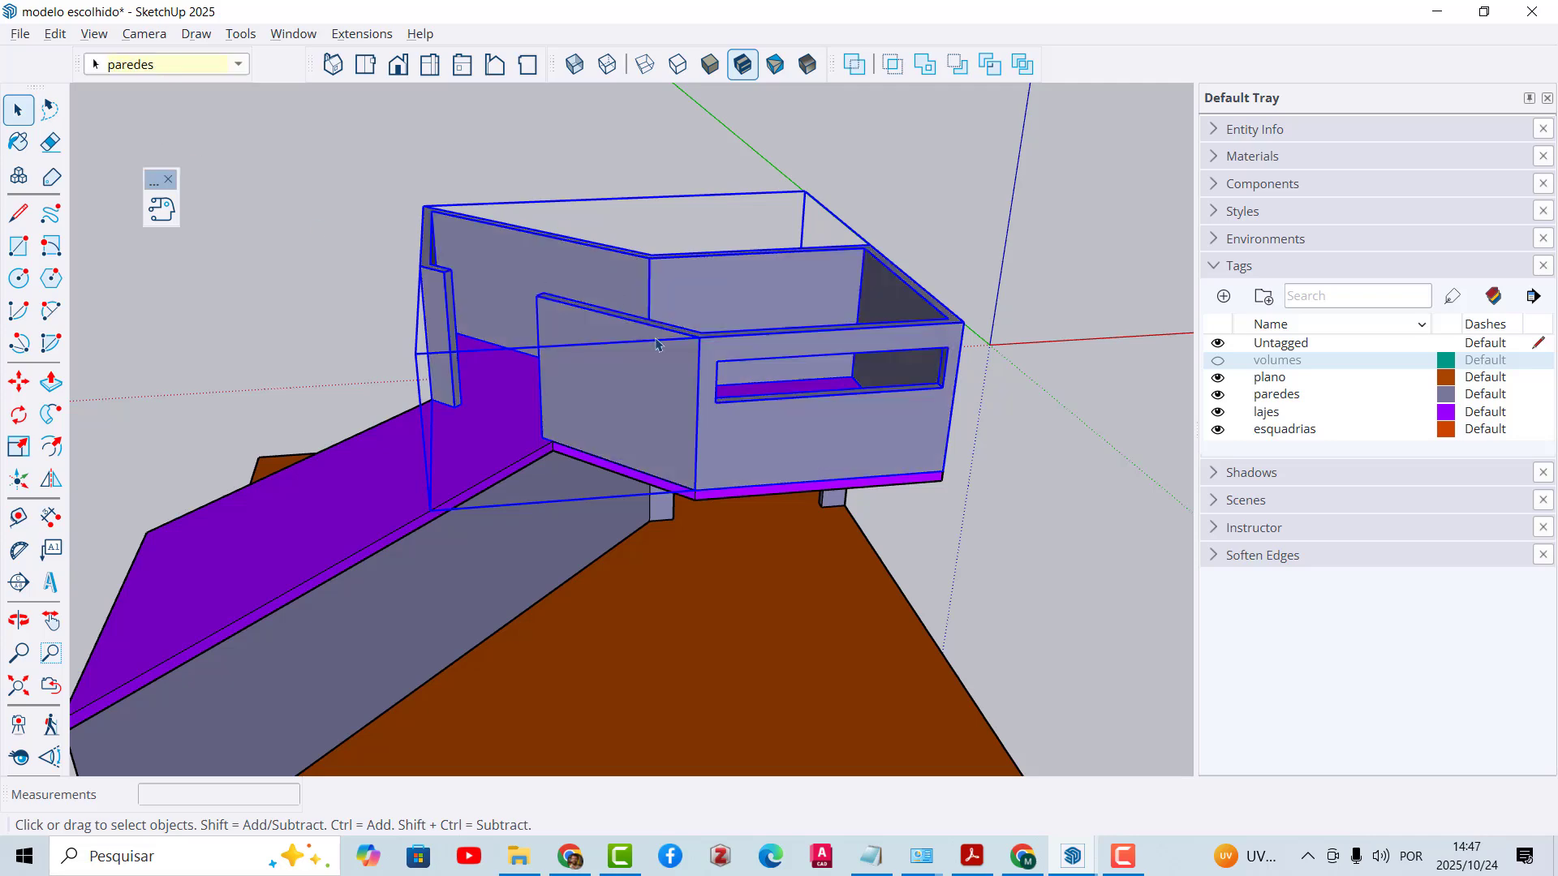
Step: Change the paredes tag's colour to green and deselect the walls
scroll(839, 278, down, 2)
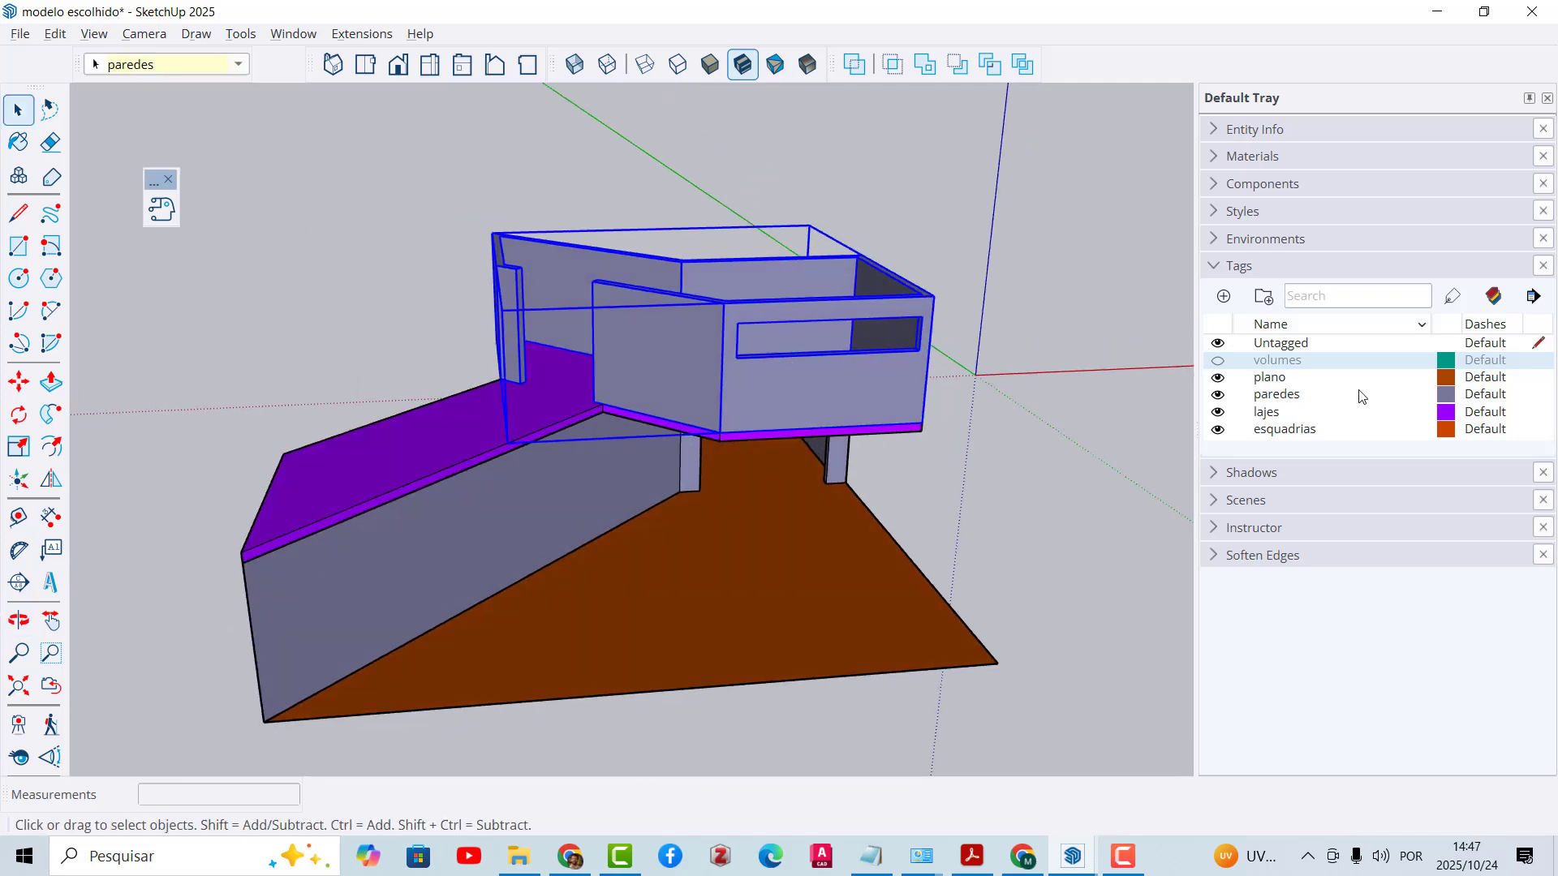
click(1449, 401)
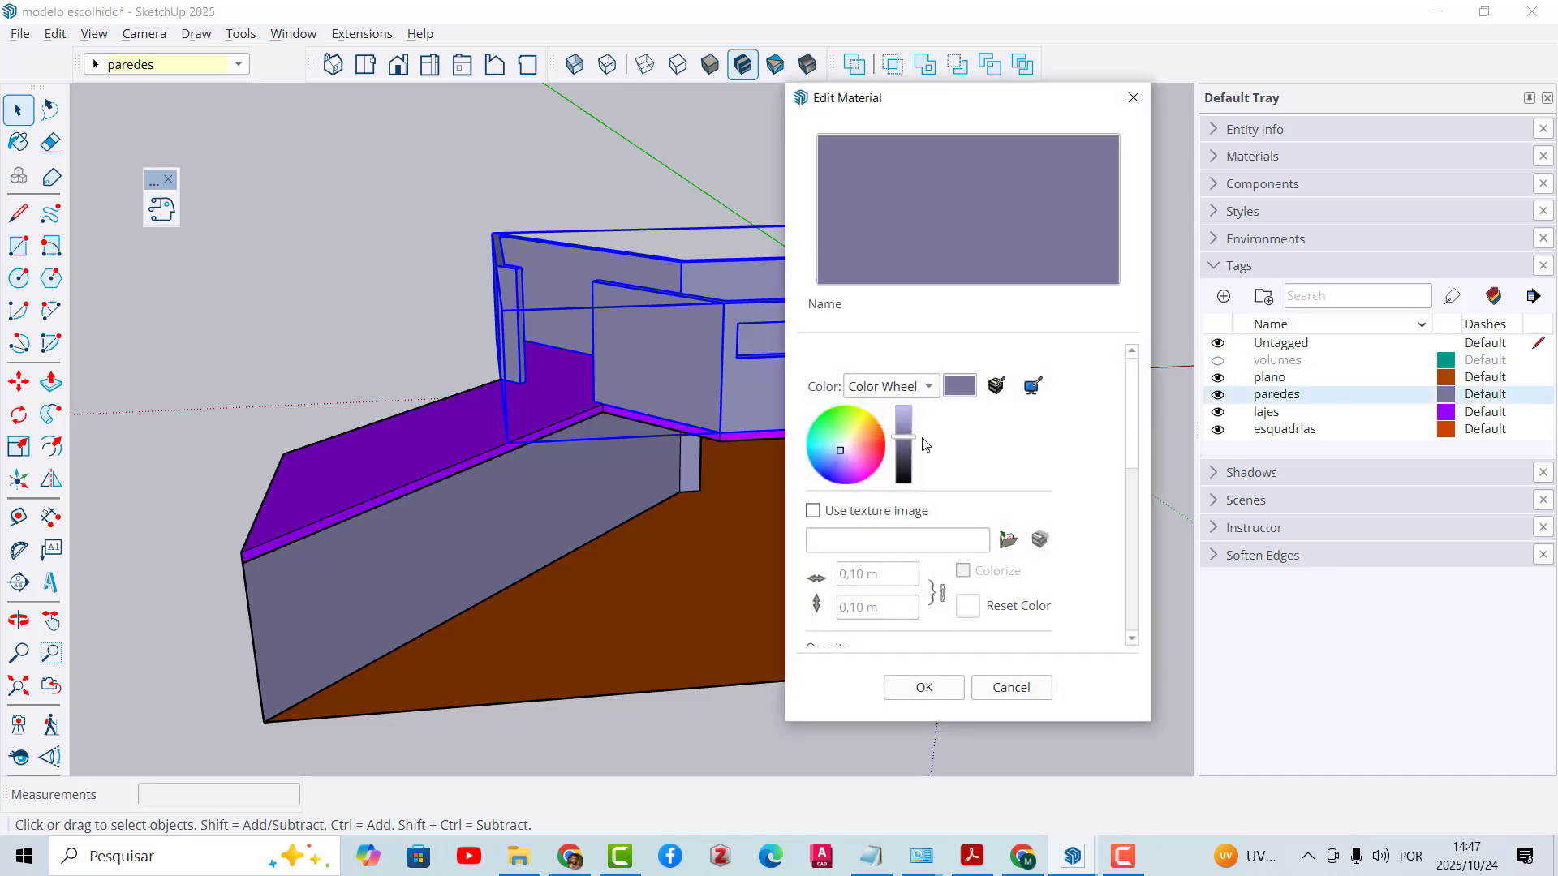
mouse_move(854, 444)
mouse_down()
mouse_move(857, 425)
mouse_move(833, 417)
mouse_up()
click(922, 688)
click(576, 192)
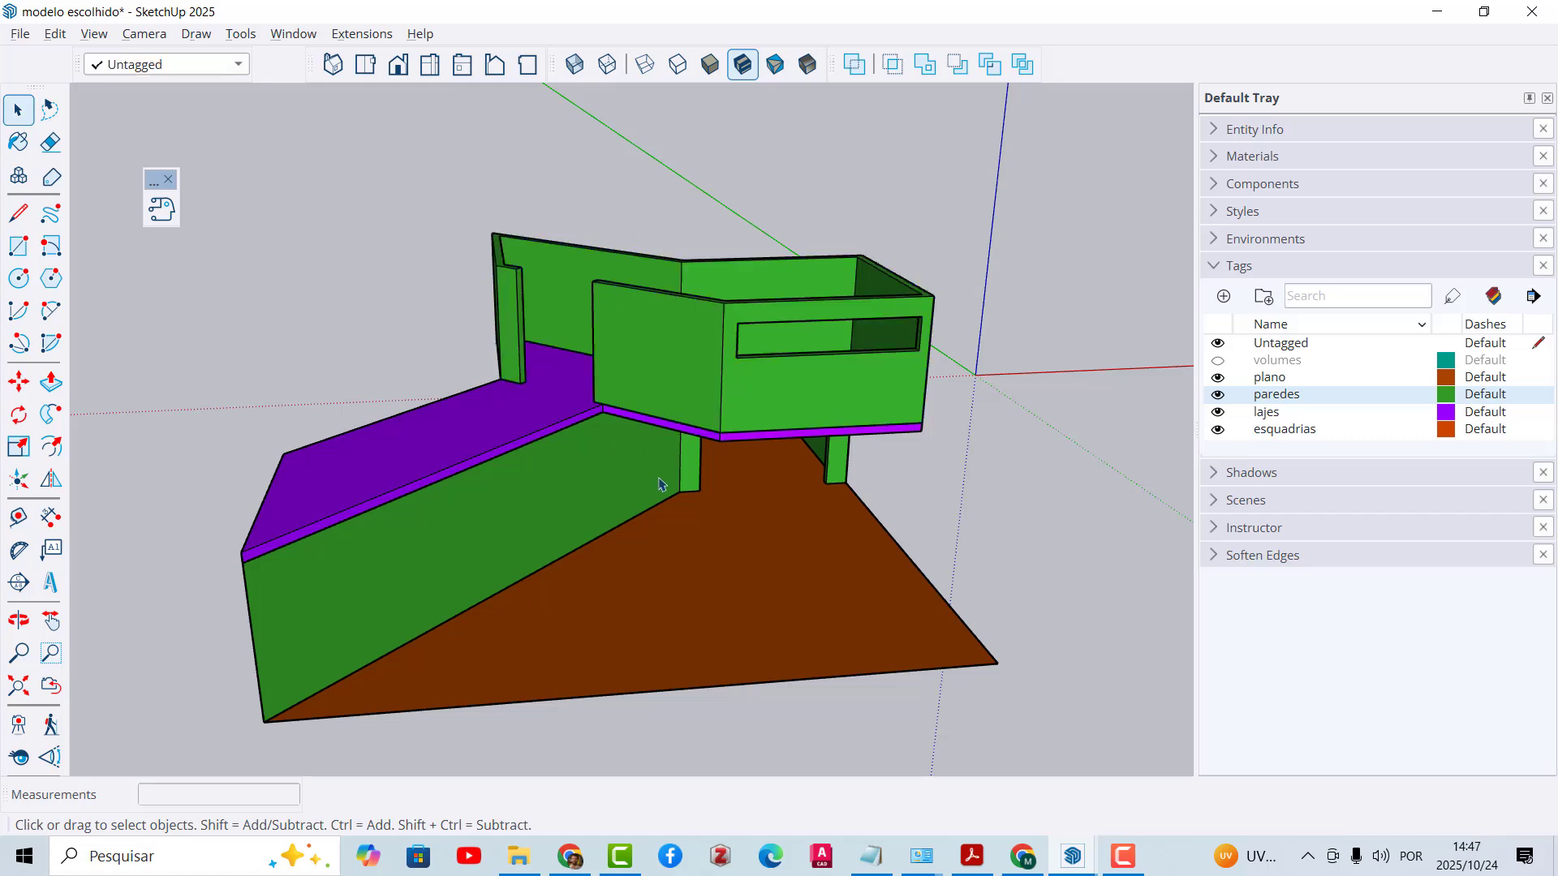
Step: Trace the upper floor's outline with the Line tool along the outer top corners of its walls
middle_drag(576, 192, 729, 323)
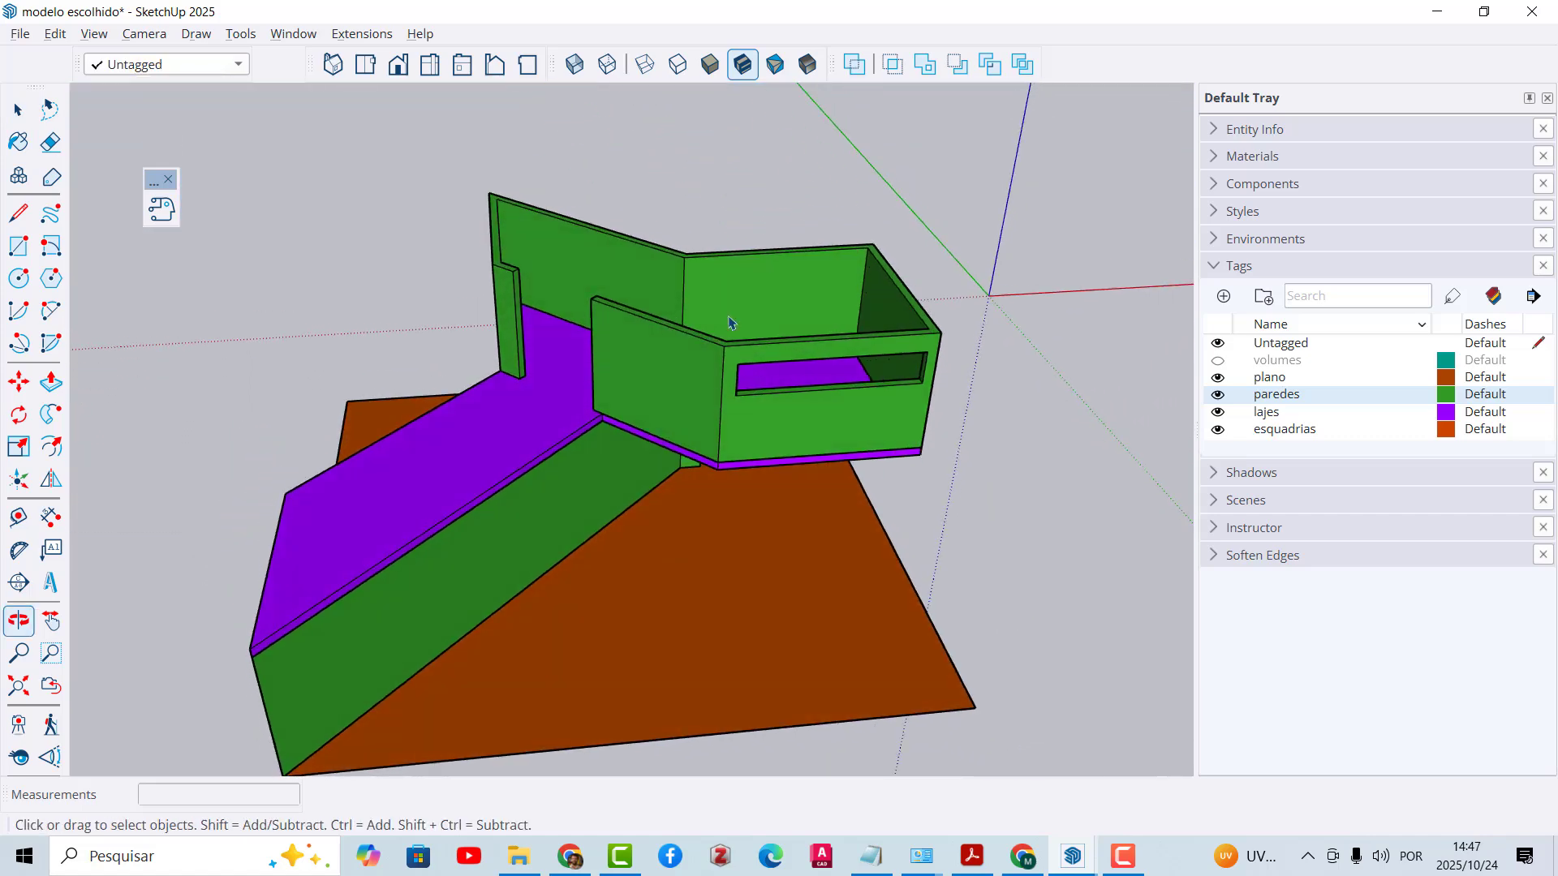
scroll(759, 292, up, 2)
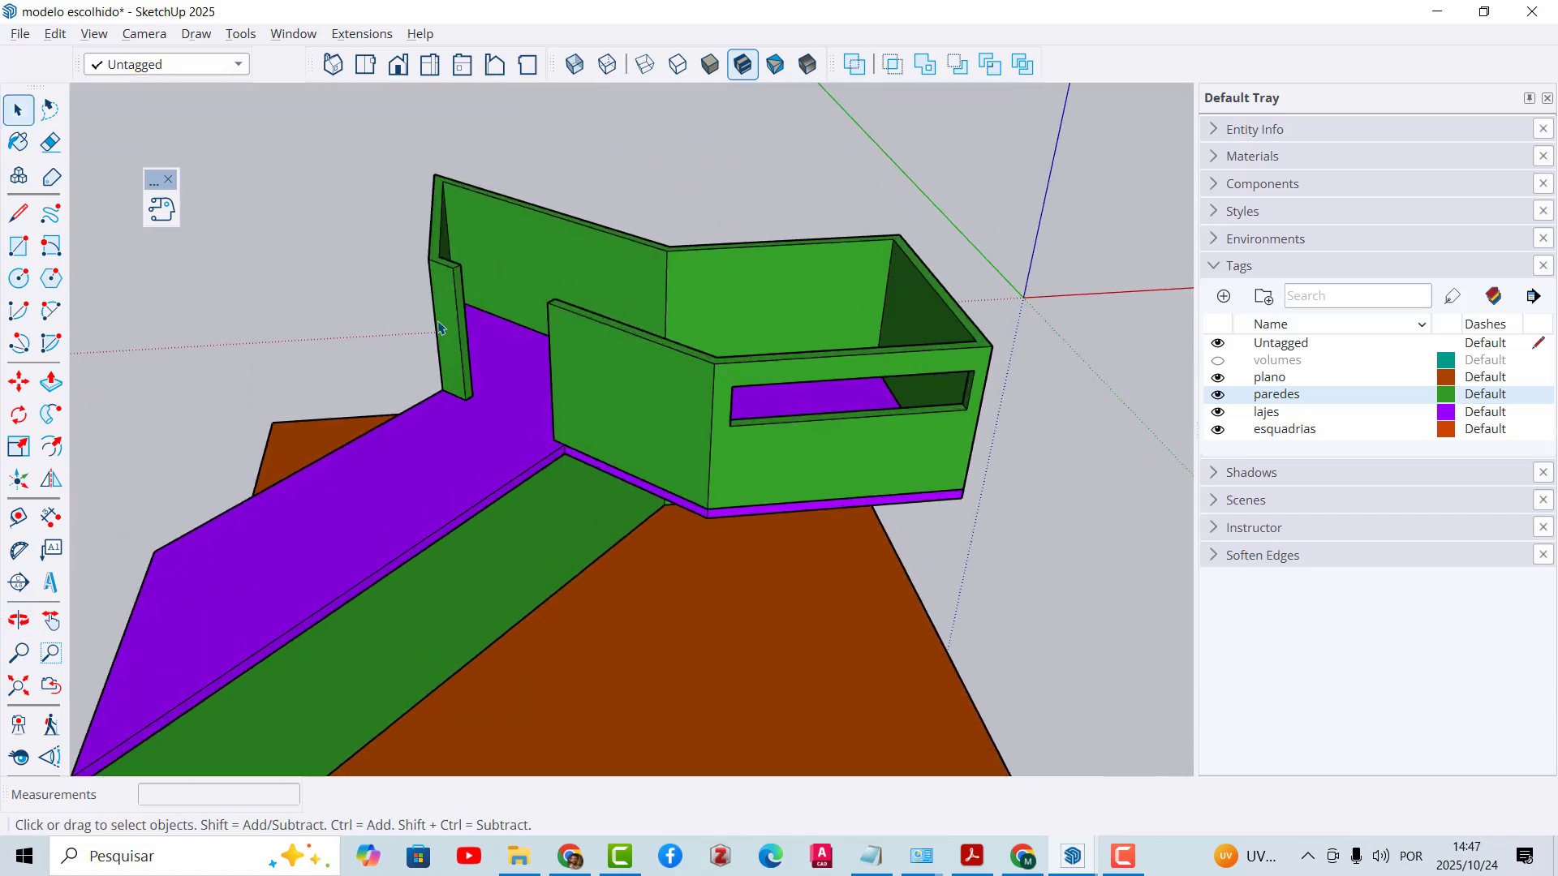
middle_drag(435, 310, 471, 325)
click(18, 214)
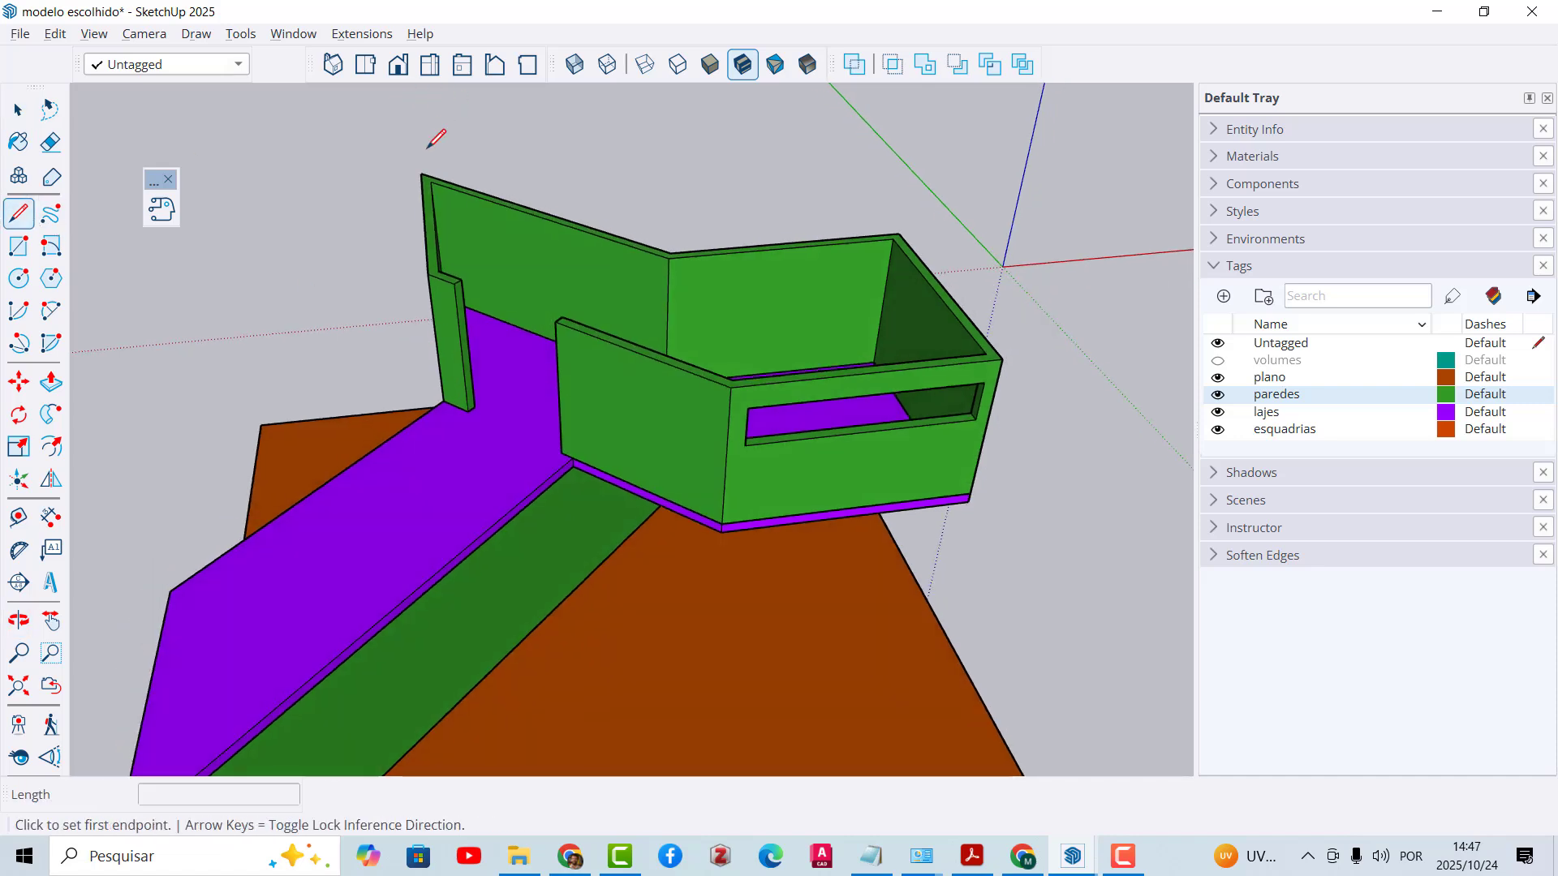
click(420, 173)
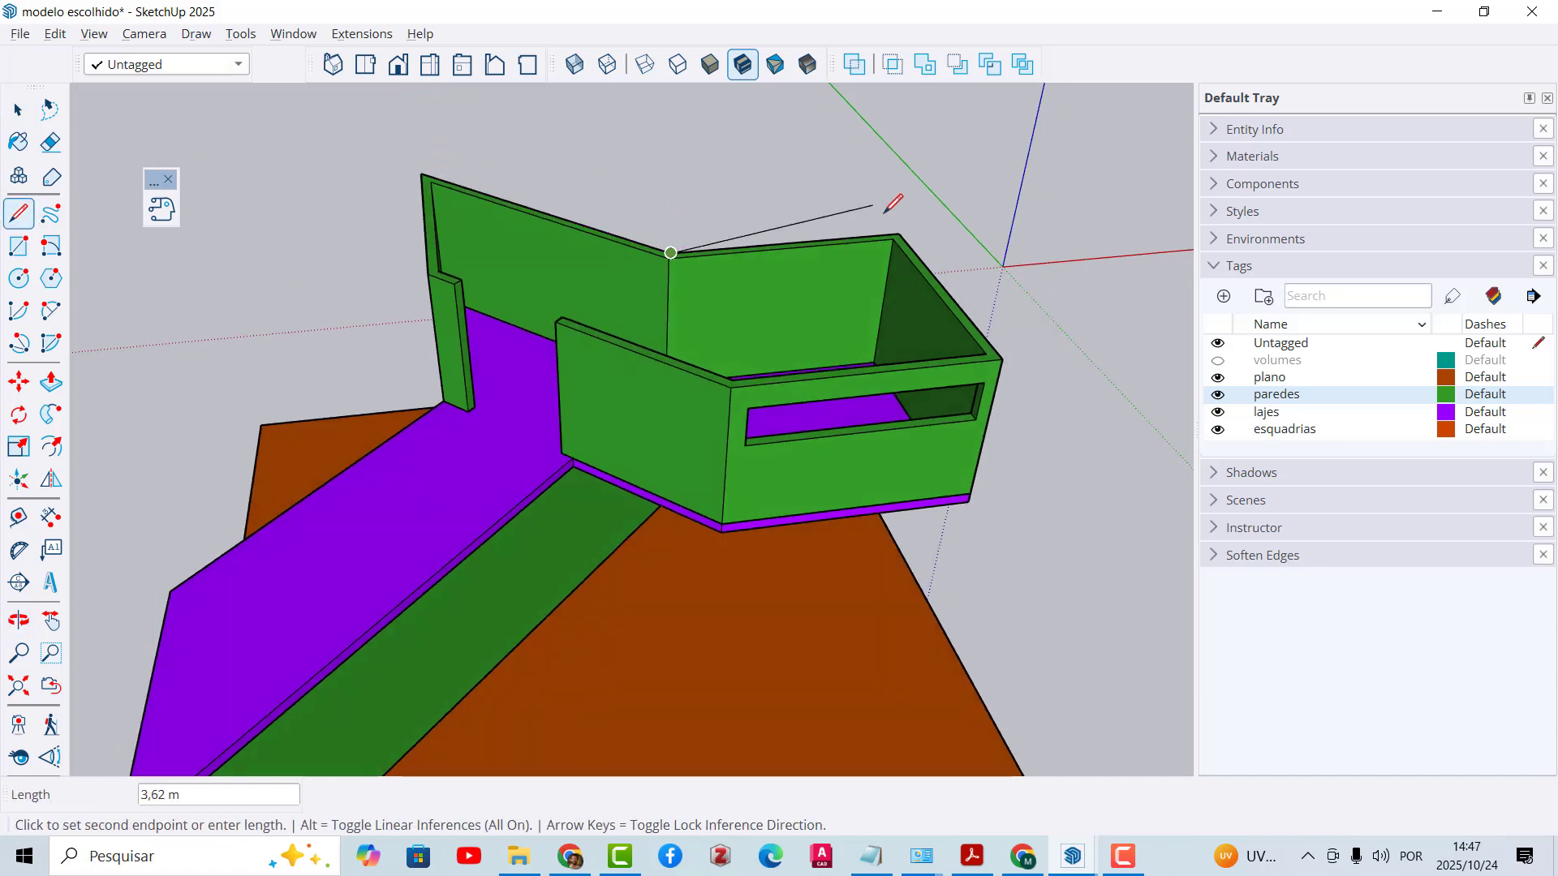
click(898, 233)
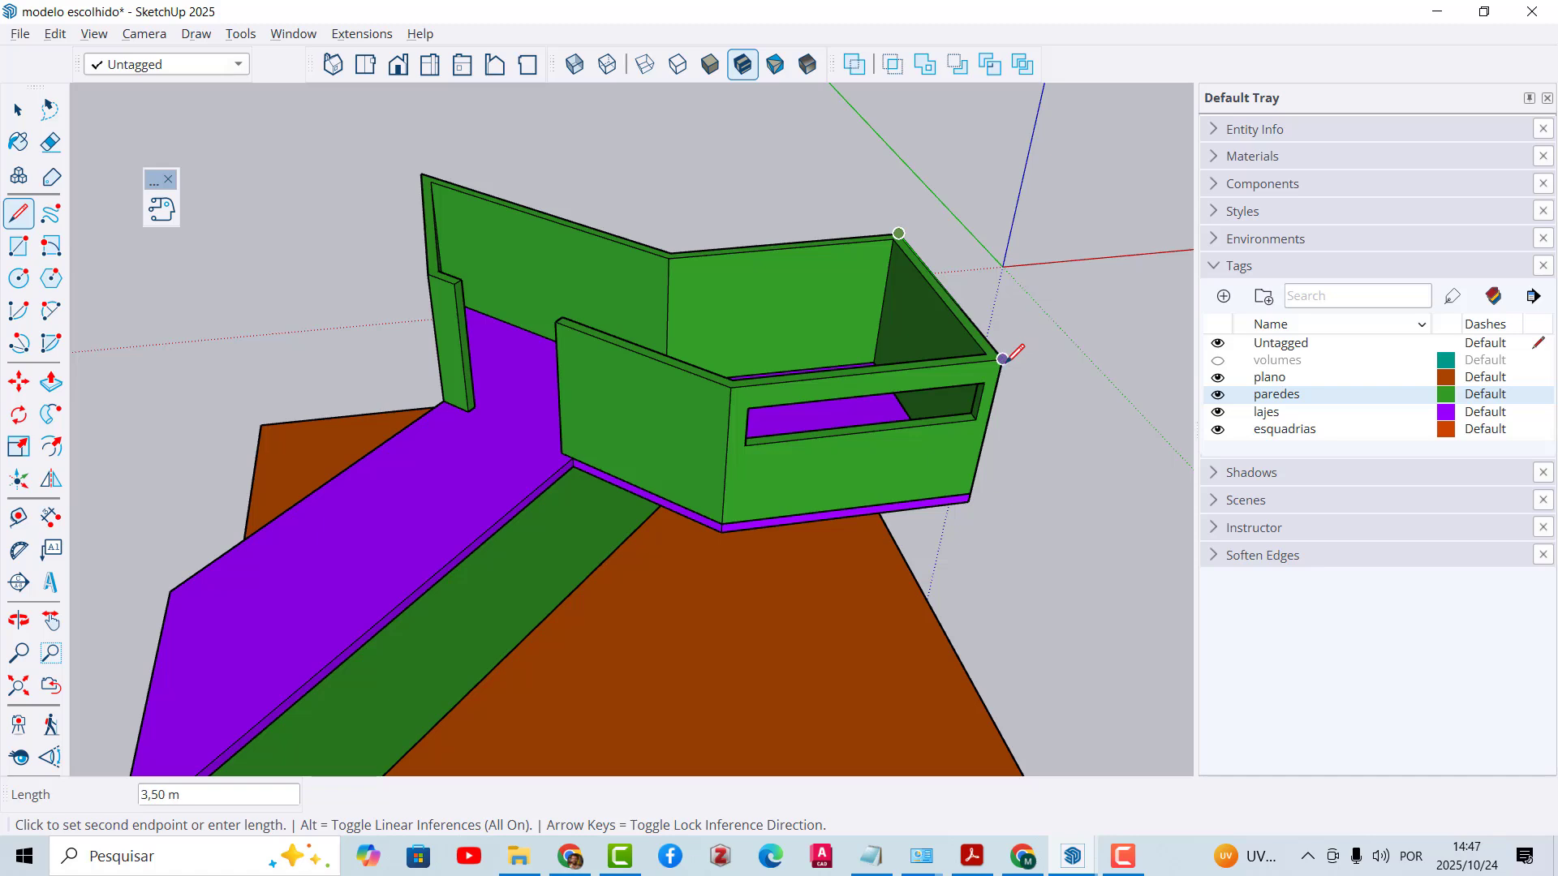
click(731, 387)
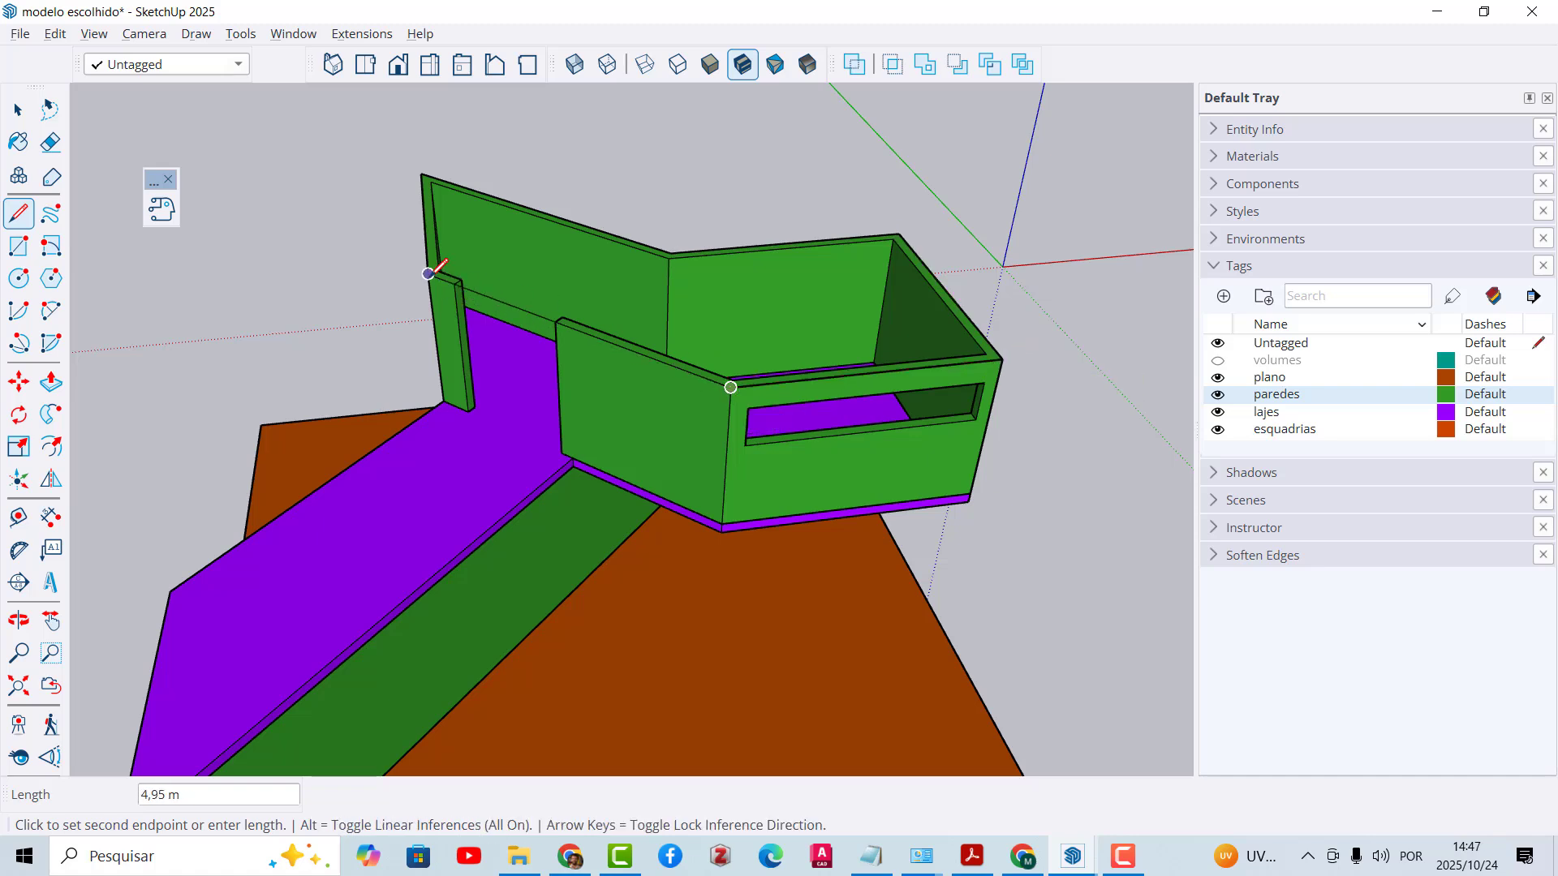
Step: Close the outline along the tops of the upper-floor walls with a line so it forms a roof face
click(429, 274)
click(420, 173)
middle_drag(507, 400, 535, 361)
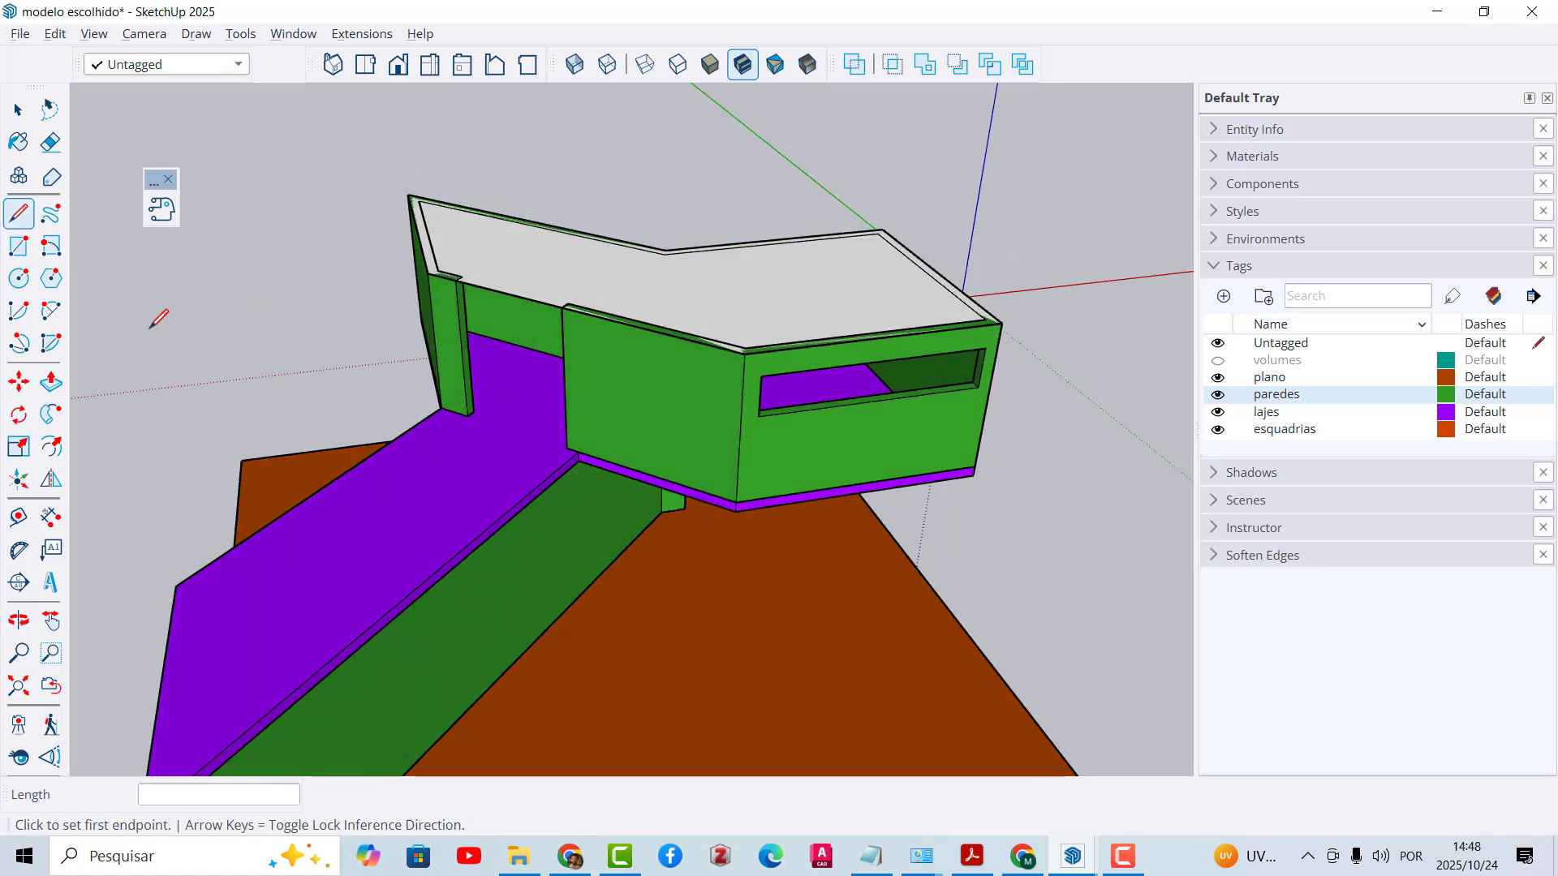
Step: Push/Pull the new roof face upward into a thin slab over the upper-floor walls
key(space)
click(65, 376)
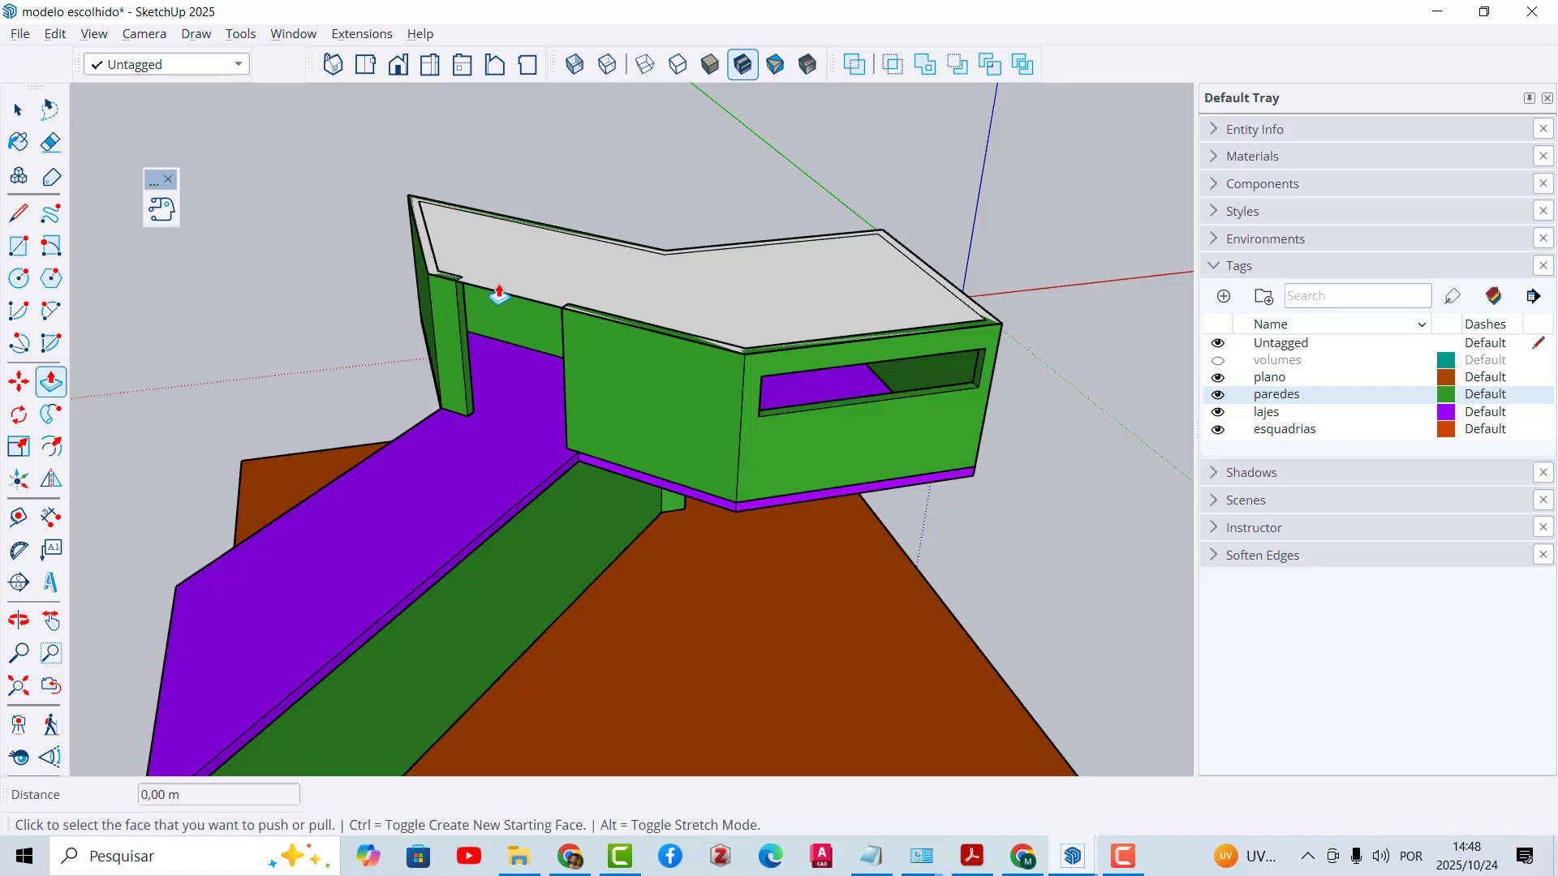
click(521, 290)
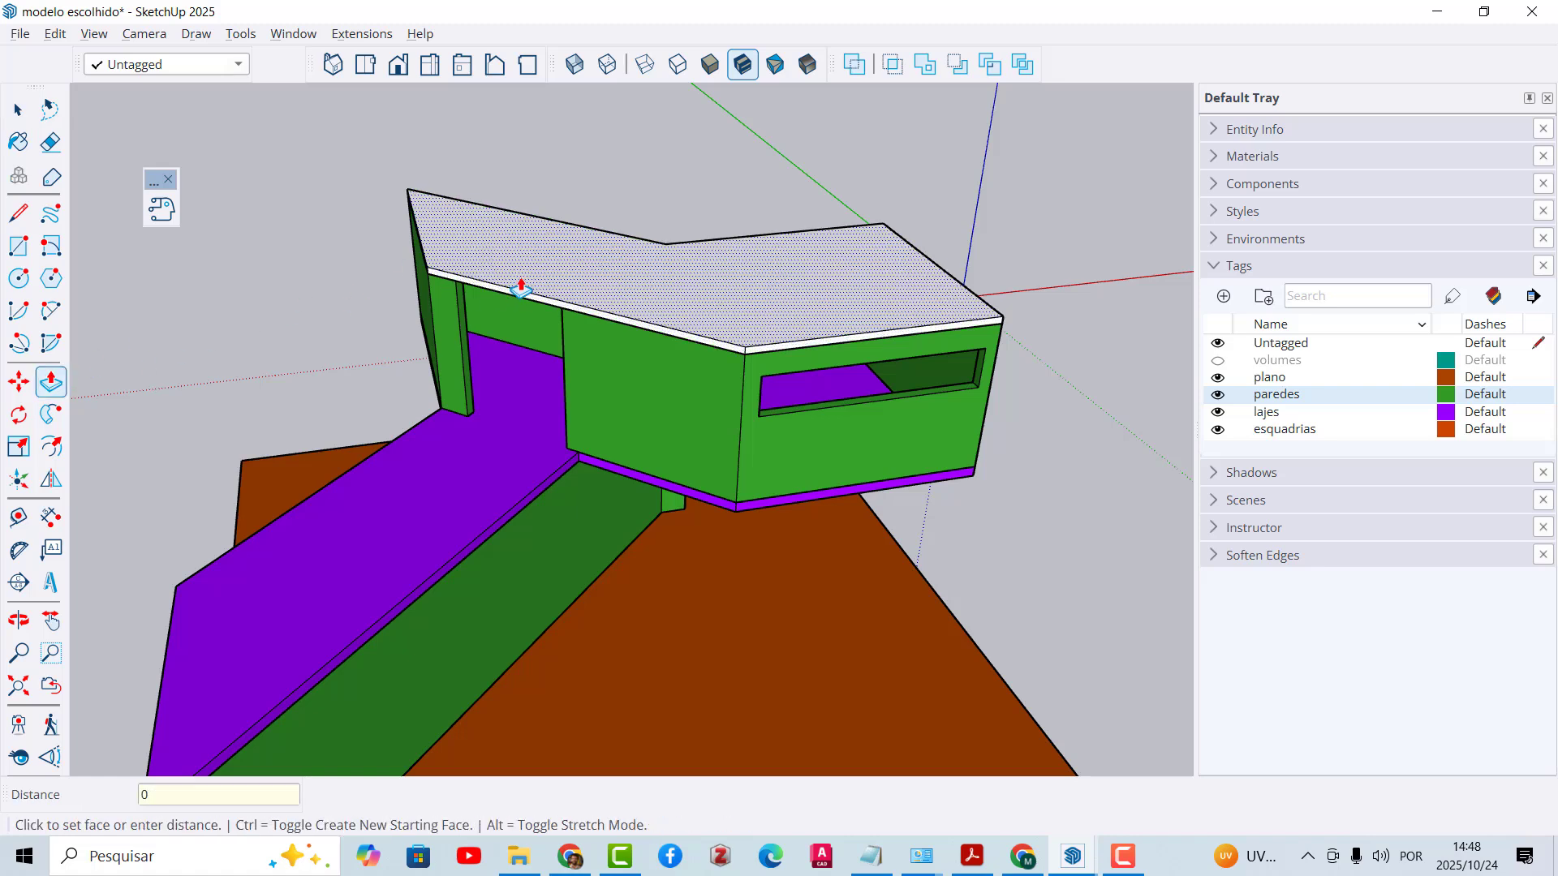
click(521, 289)
key(space)
Step: Make the whole roof slab a group and assign it to the lajes tag
click(522, 283)
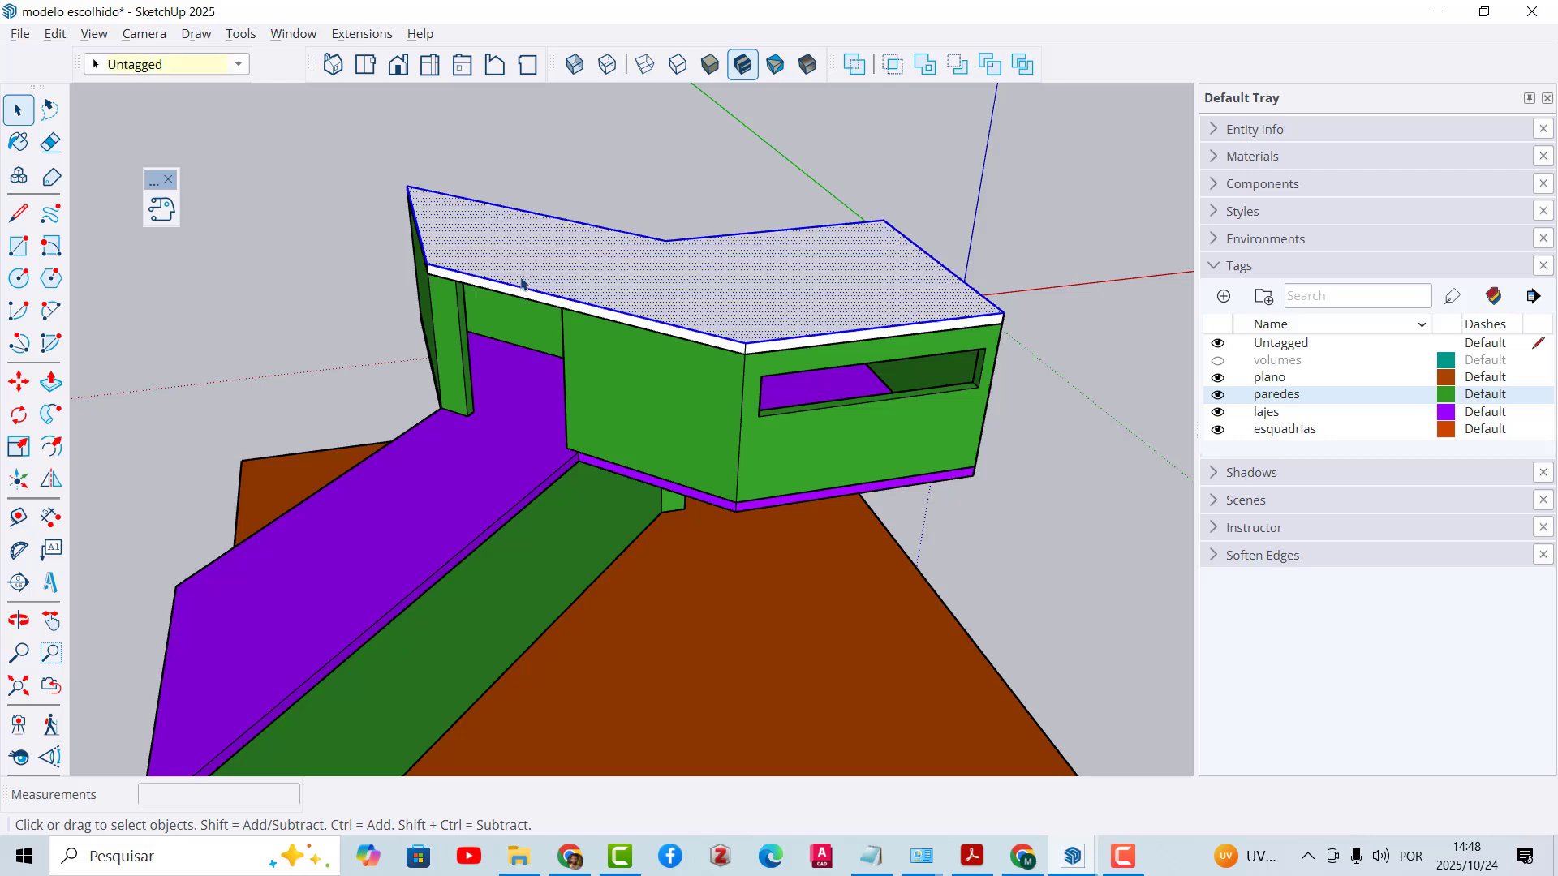
right_click(552, 245)
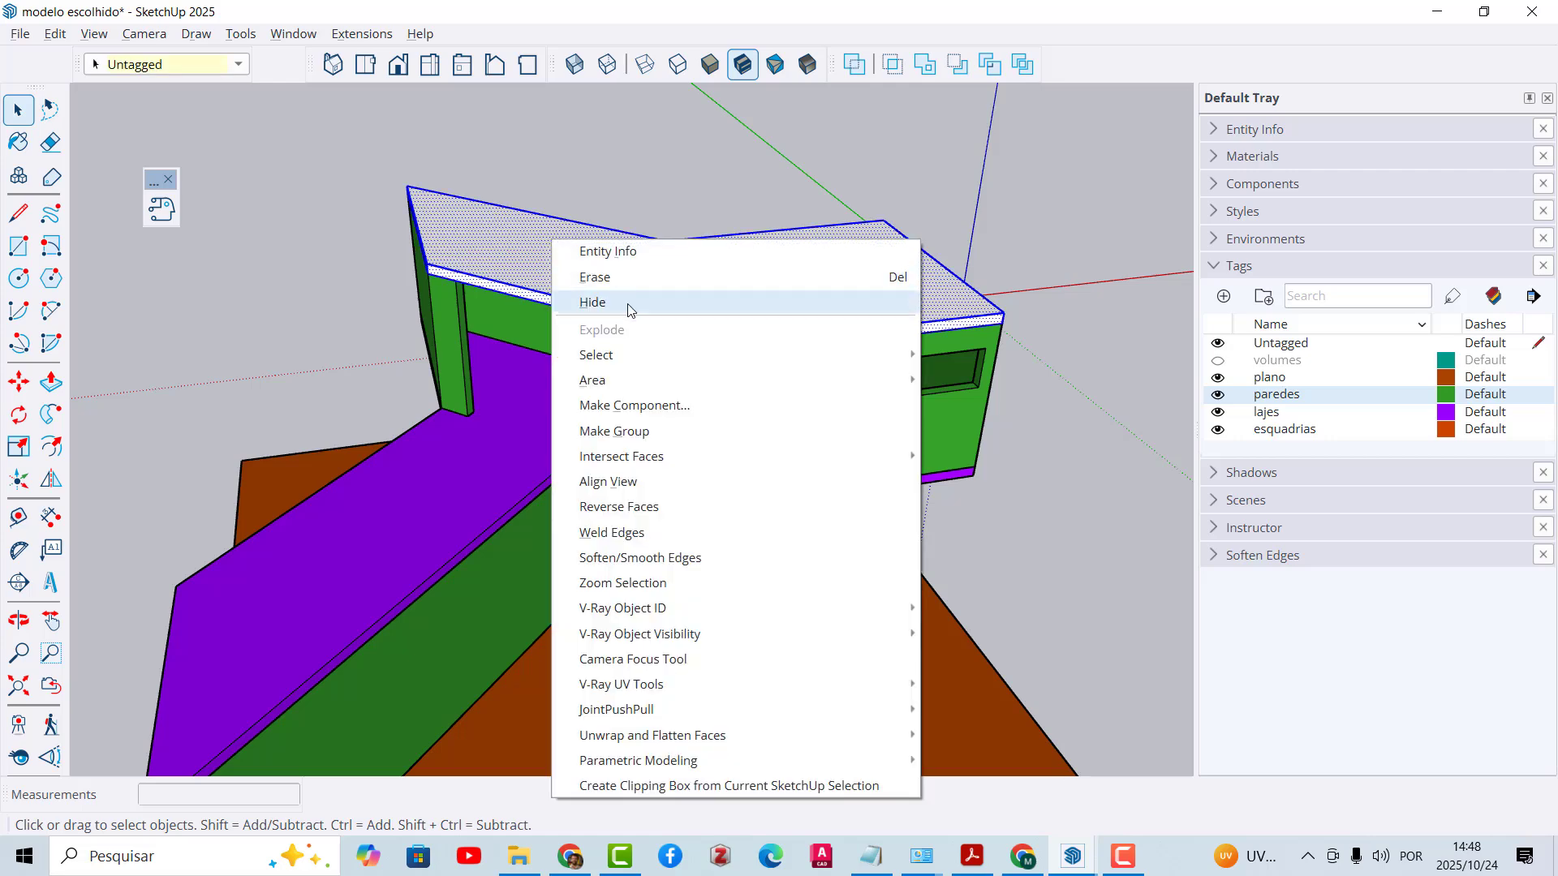
click(625, 428)
click(236, 65)
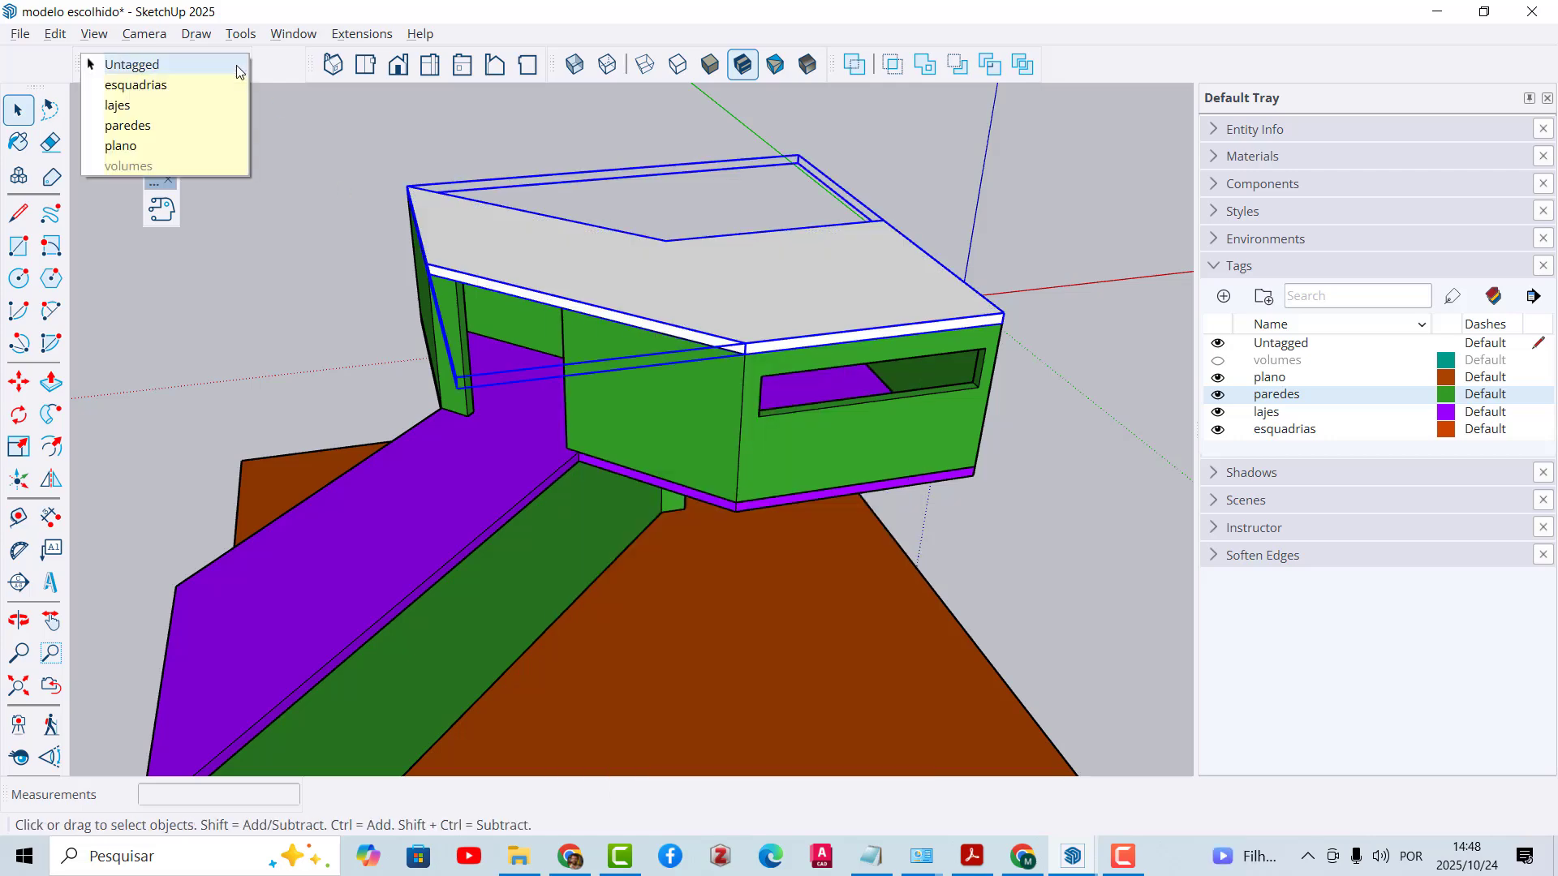
click(129, 104)
scroll(759, 276, down, 1)
scroll(759, 276, down, 2)
middle_drag(649, 357, 560, 264)
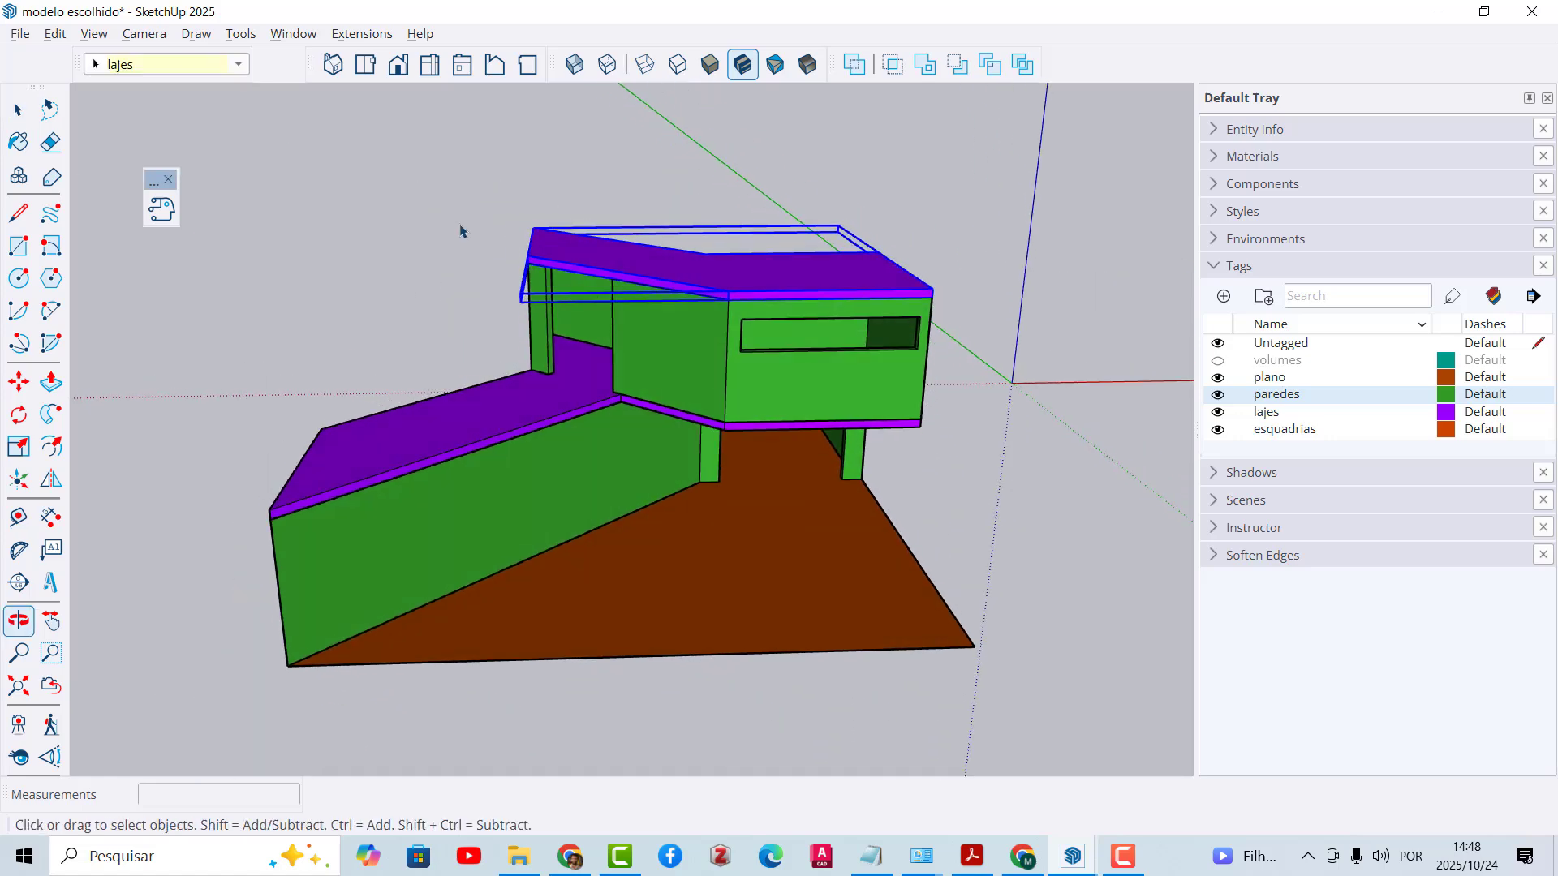
click(462, 229)
Step: Examine the house's walls and slabs from the front, underside and rear, briefly showing the volumes tag for comparison
middle_drag(575, 462, 561, 323)
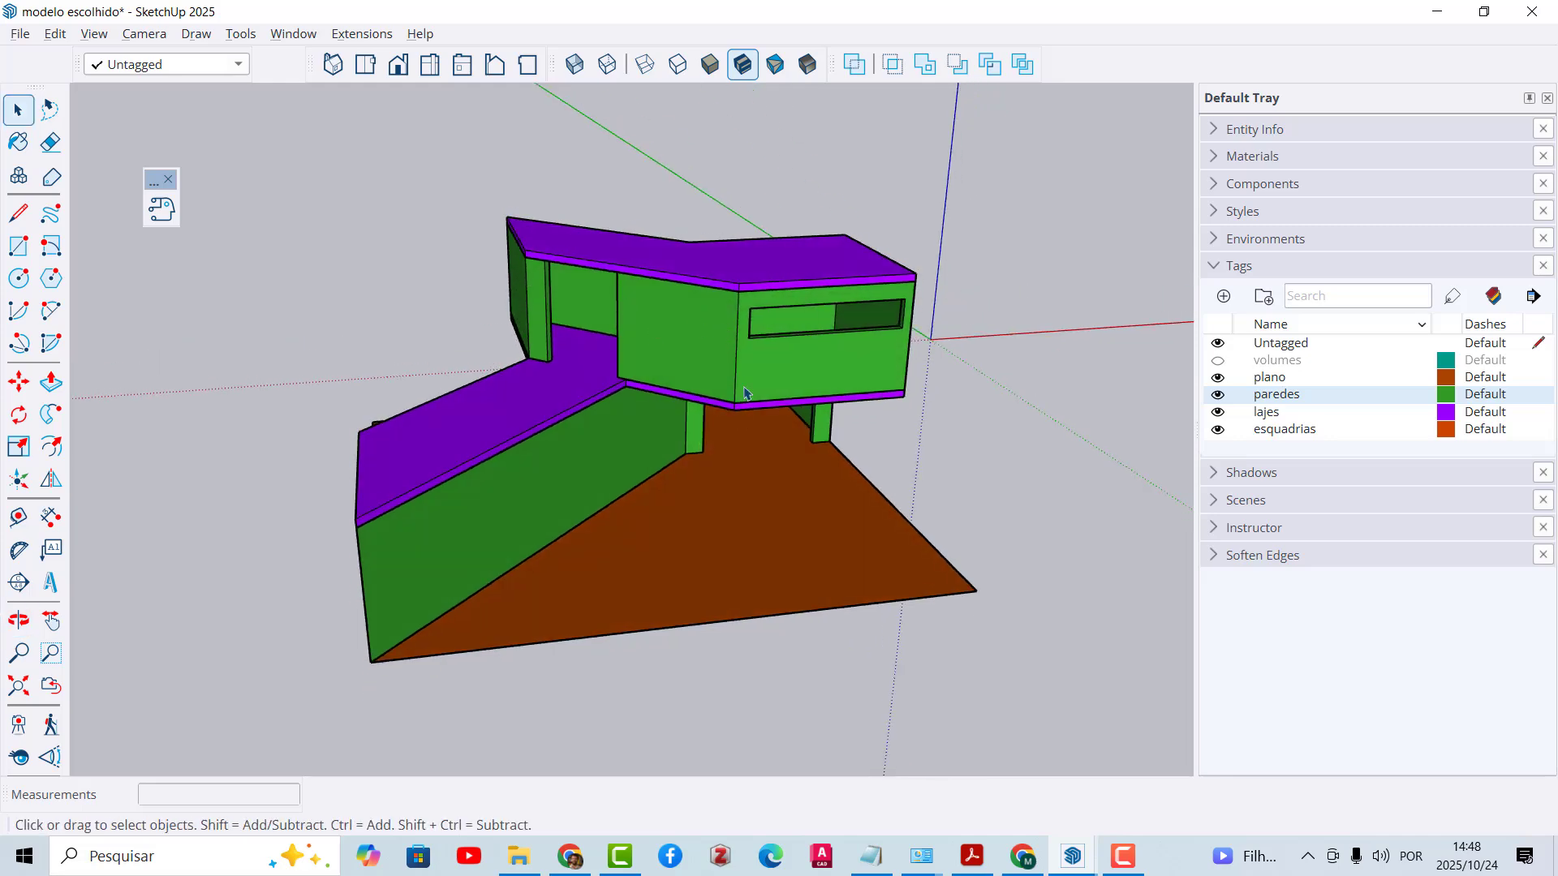
middle_drag(740, 418, 504, 254)
scroll(814, 417, up, 5)
middle_drag(814, 417, 607, 401)
scroll(521, 414, up, 3)
scroll(615, 430, down, 6)
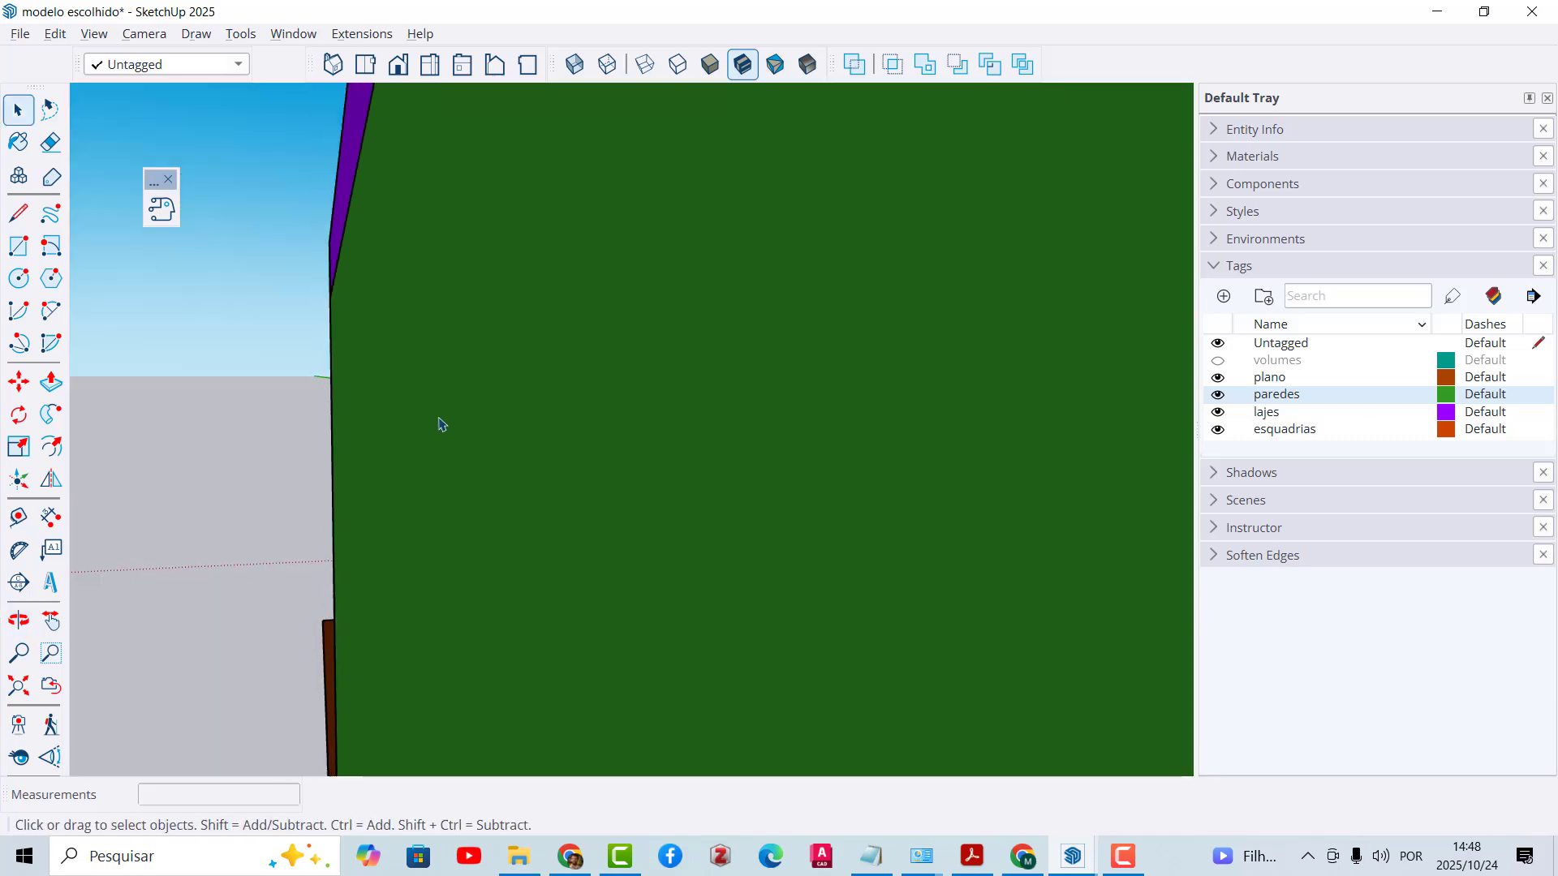
scroll(348, 479, down, 5)
scroll(349, 478, down, 6)
middle_drag(351, 480, 1014, 475)
scroll(605, 476, up, 5)
middle_drag(503, 519, 763, 537)
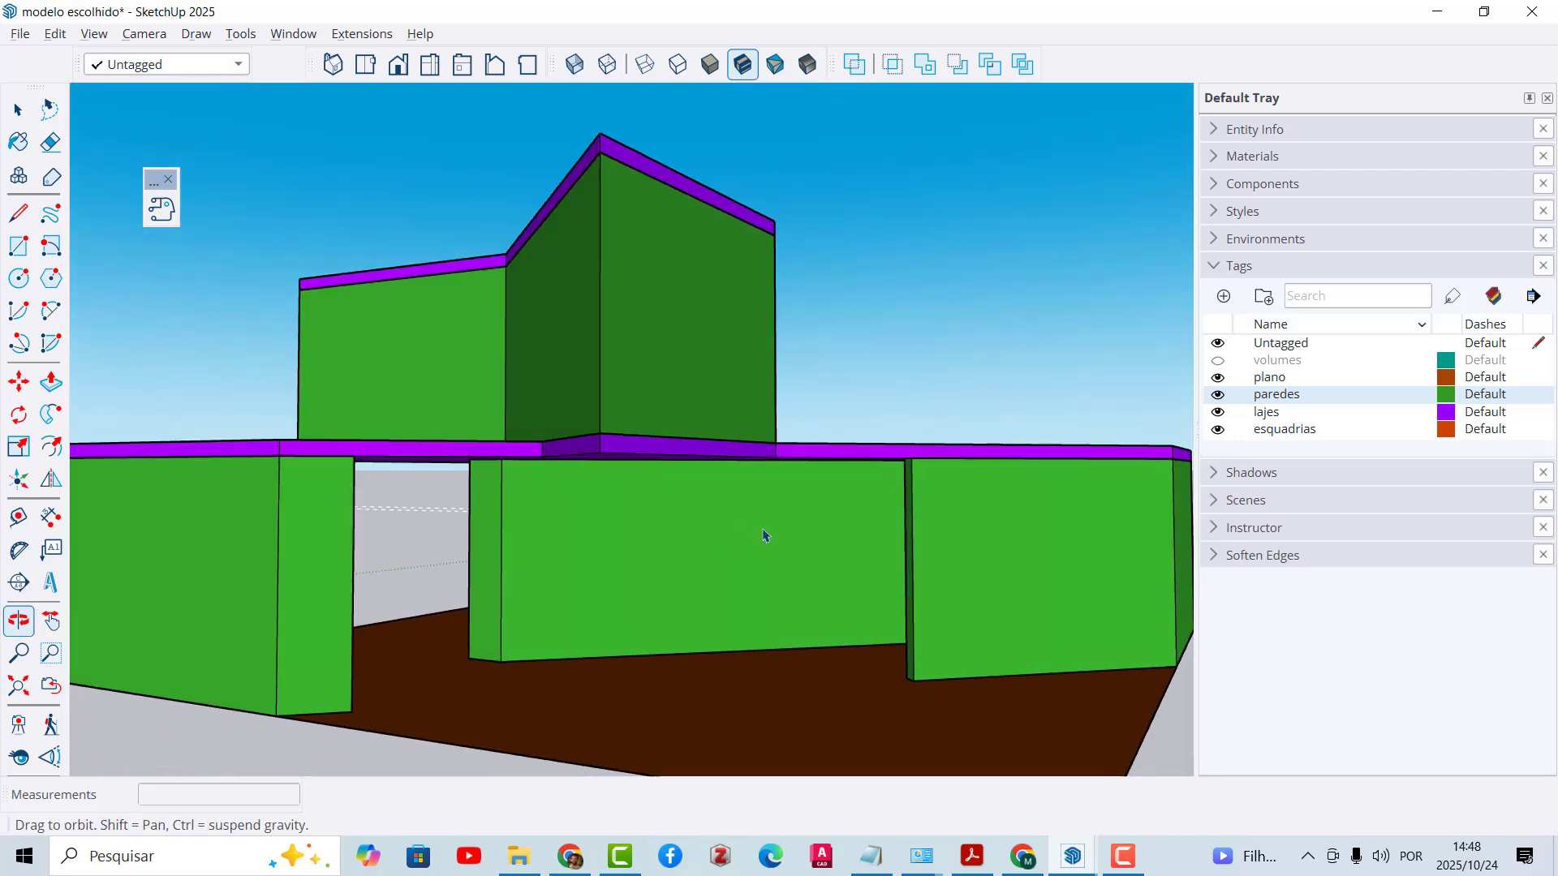
click(1217, 360)
click(1218, 361)
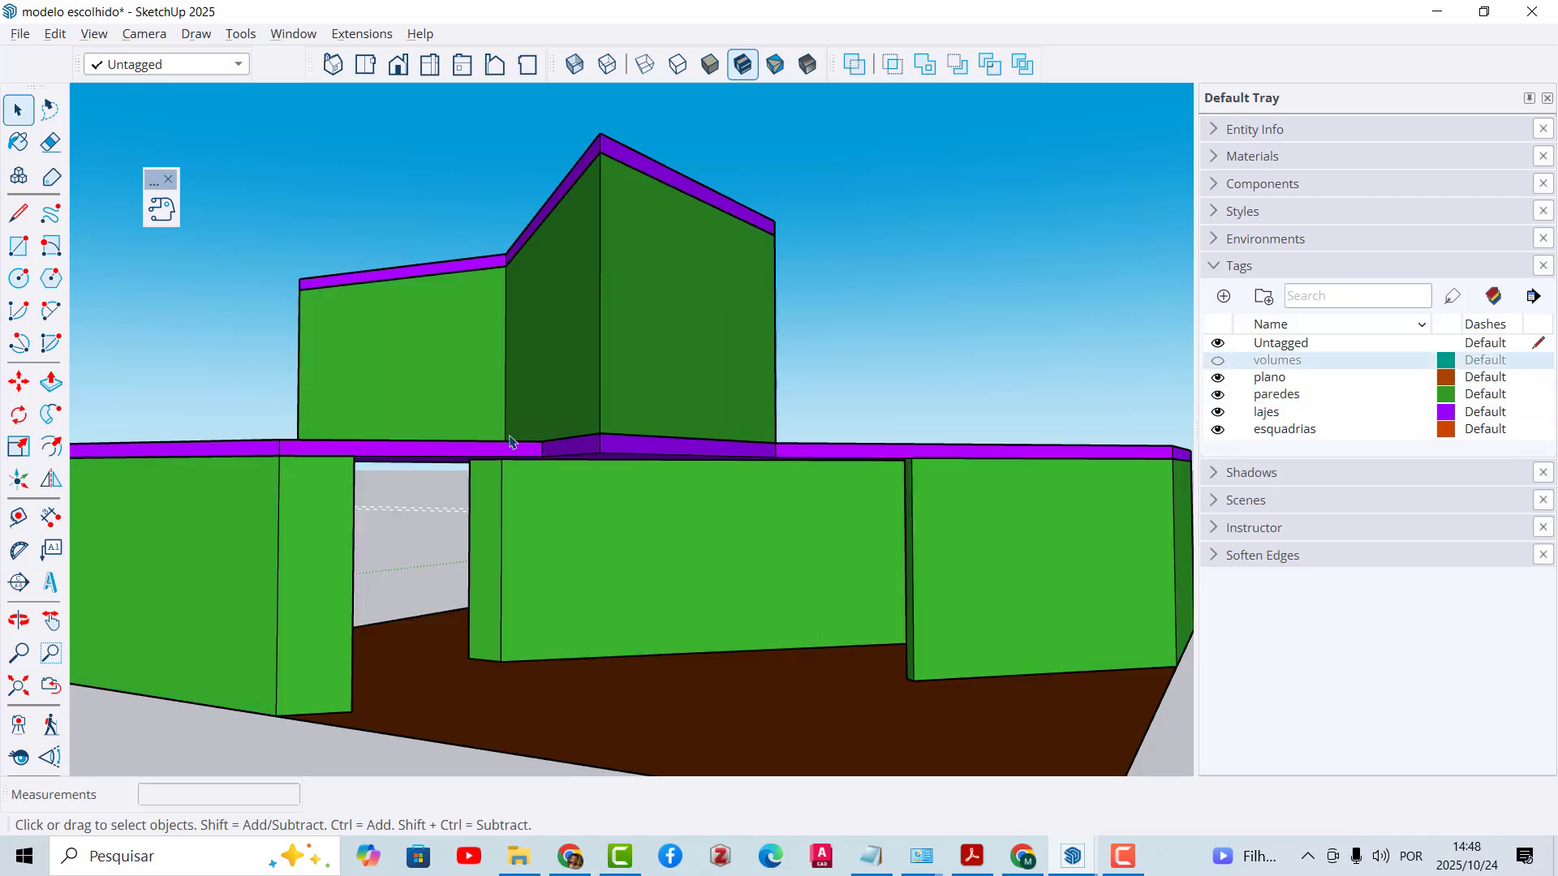
middle_drag(616, 487, 519, 438)
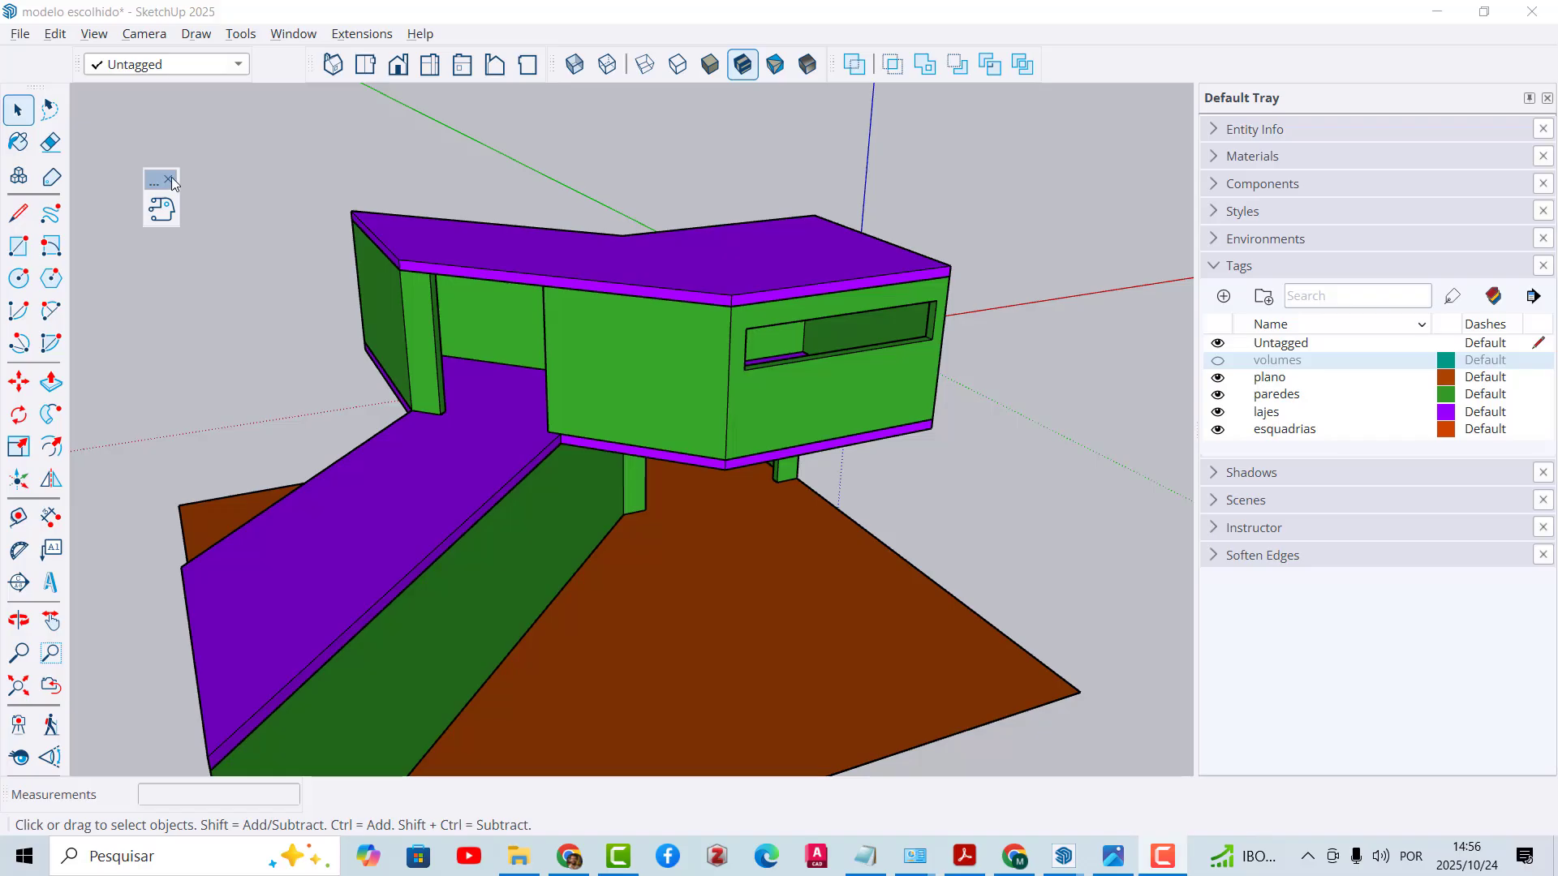
Step: Close the small floating toolbar covering the drawing area
click(168, 179)
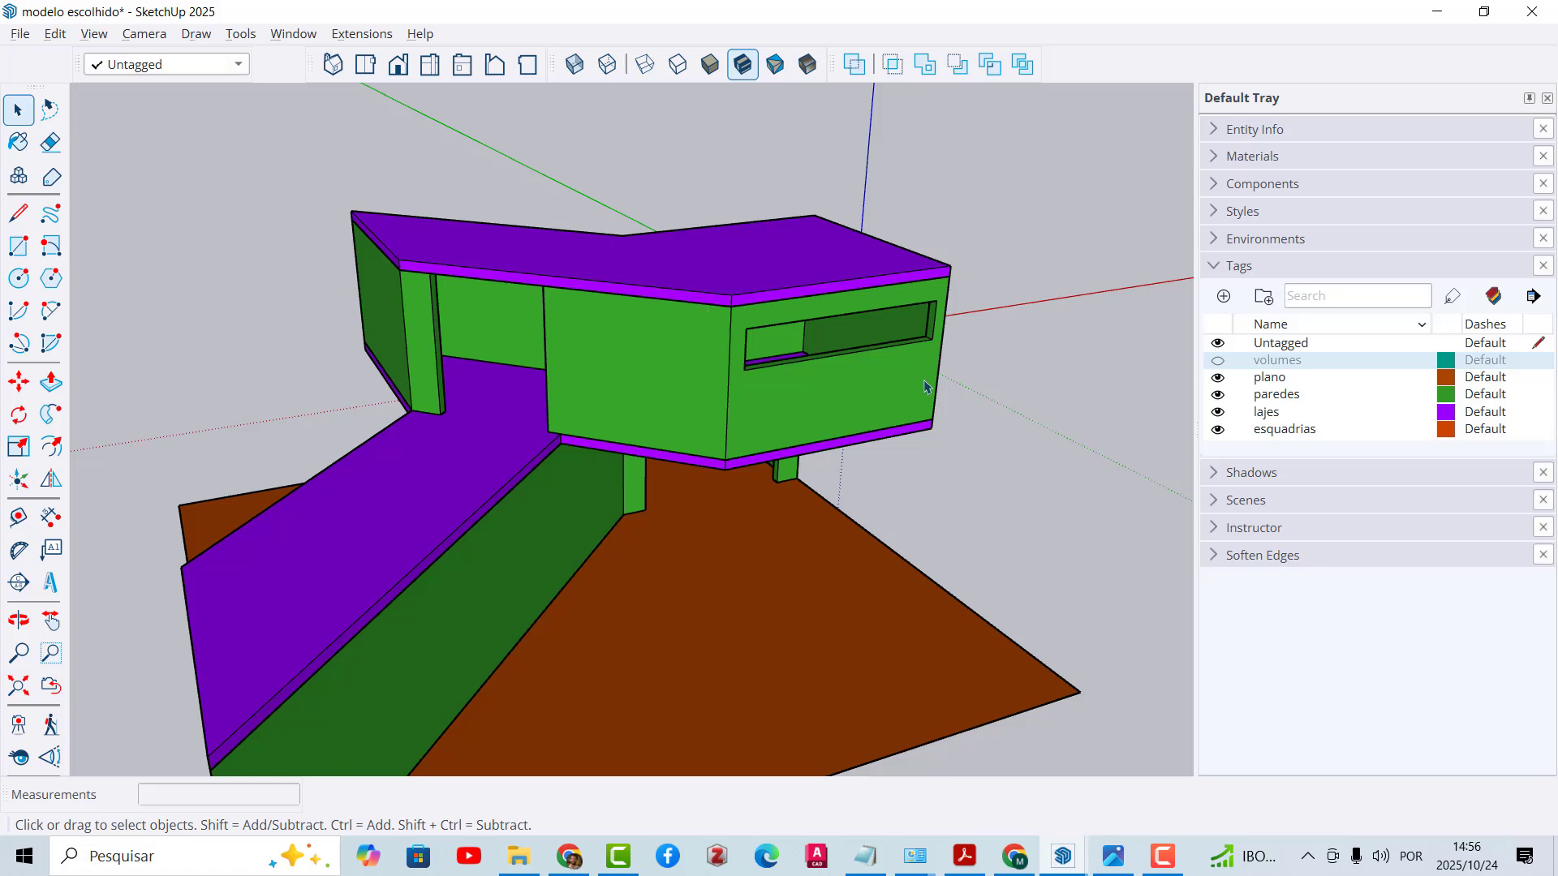
scroll(924, 386, down, 2)
middle_drag(924, 386, 593, 350)
scroll(592, 351, up, 2)
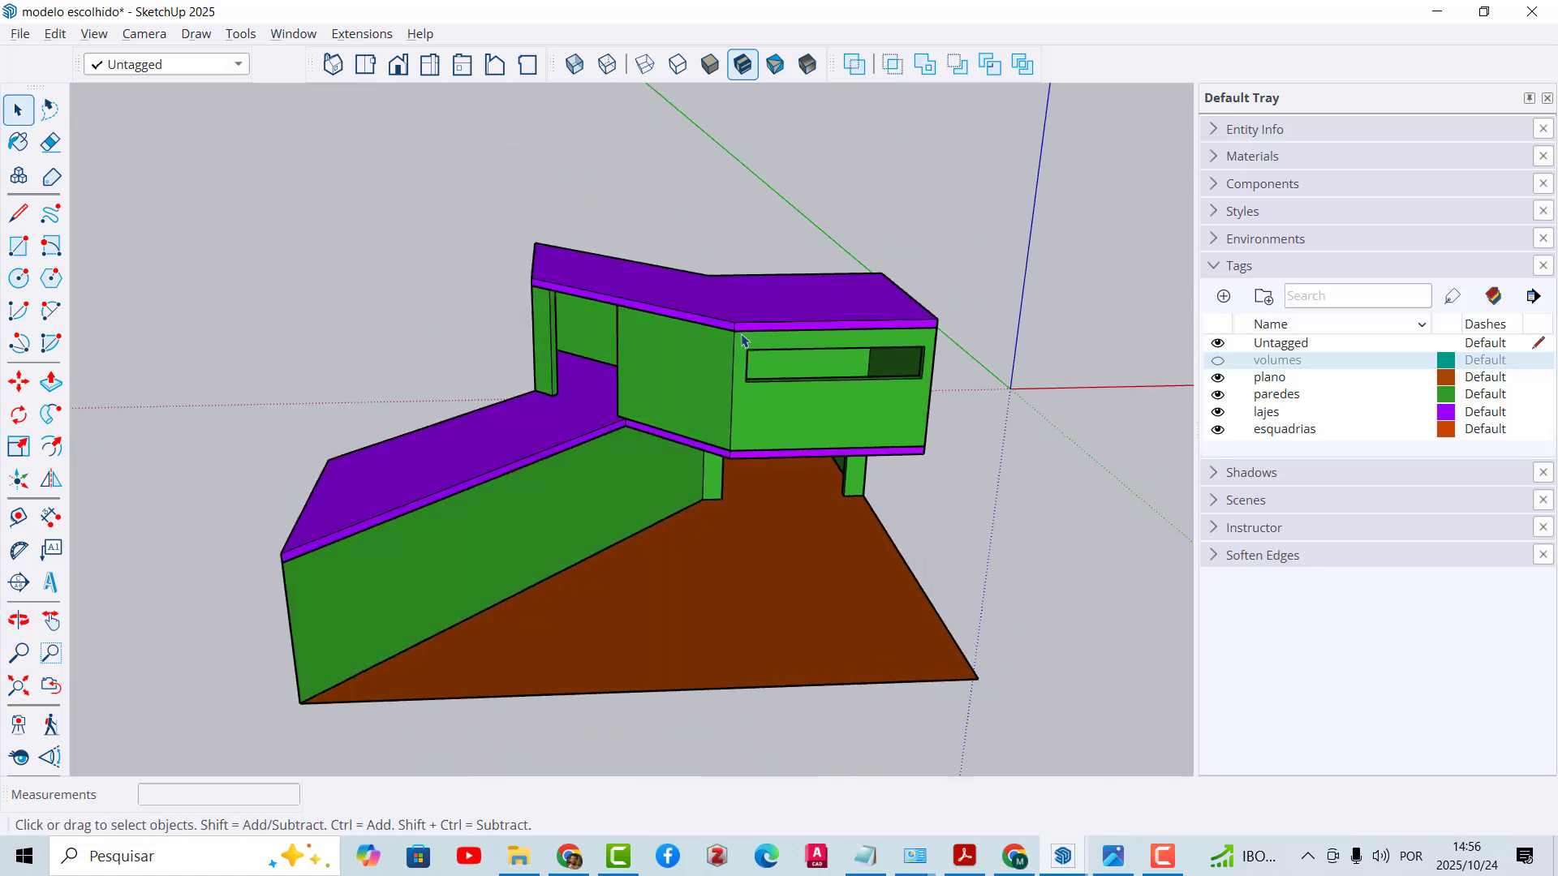
middle_drag(730, 347, 613, 333)
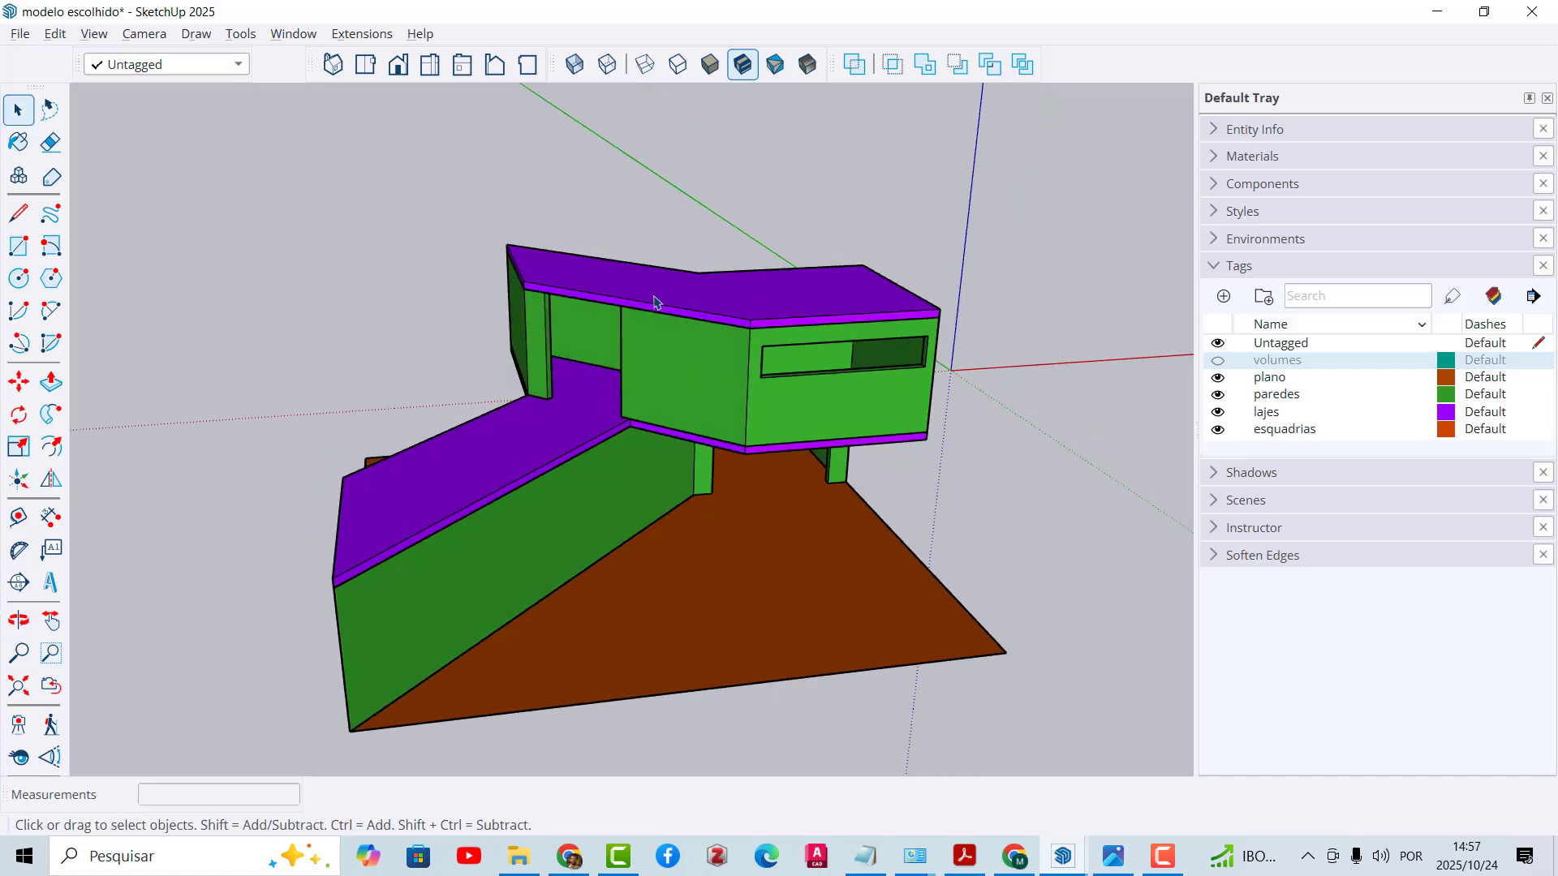
scroll(655, 305, up, 1)
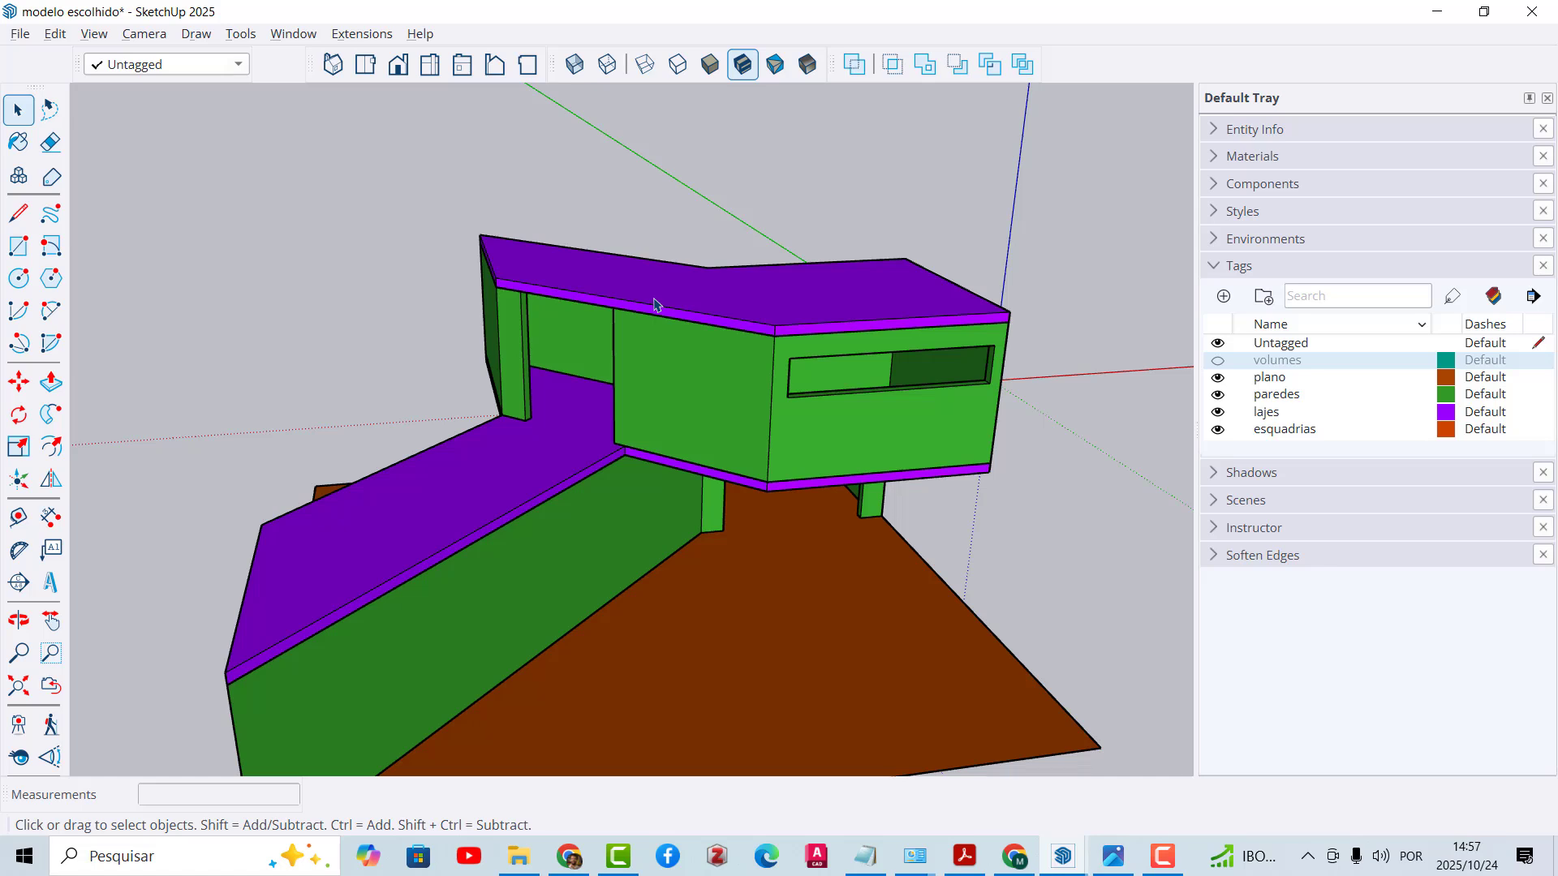
middle_drag(642, 389, 622, 391)
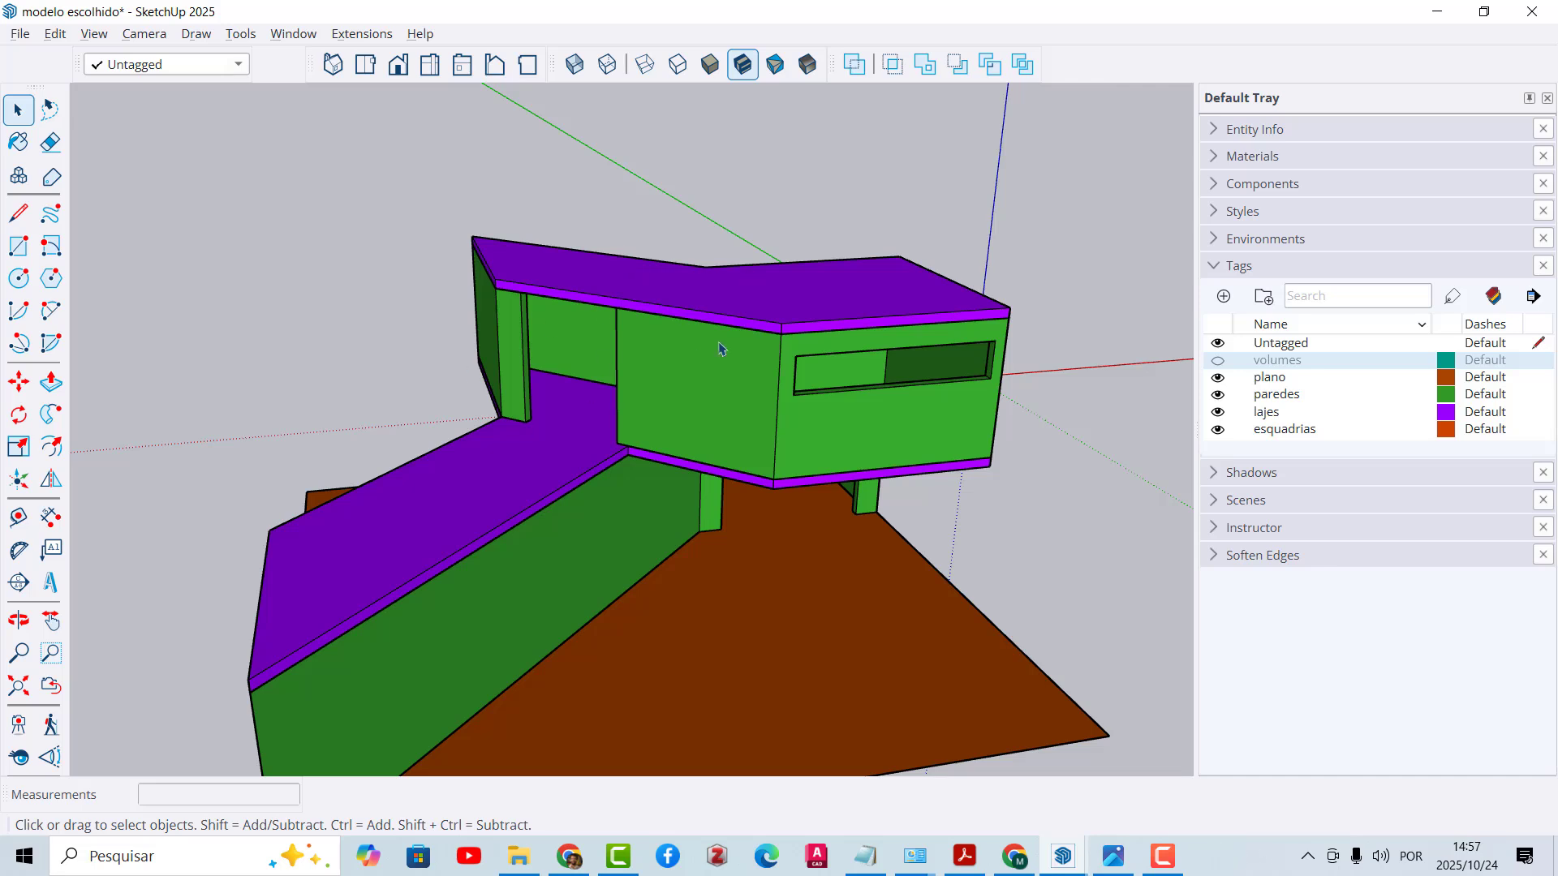
scroll(600, 235, up, 4)
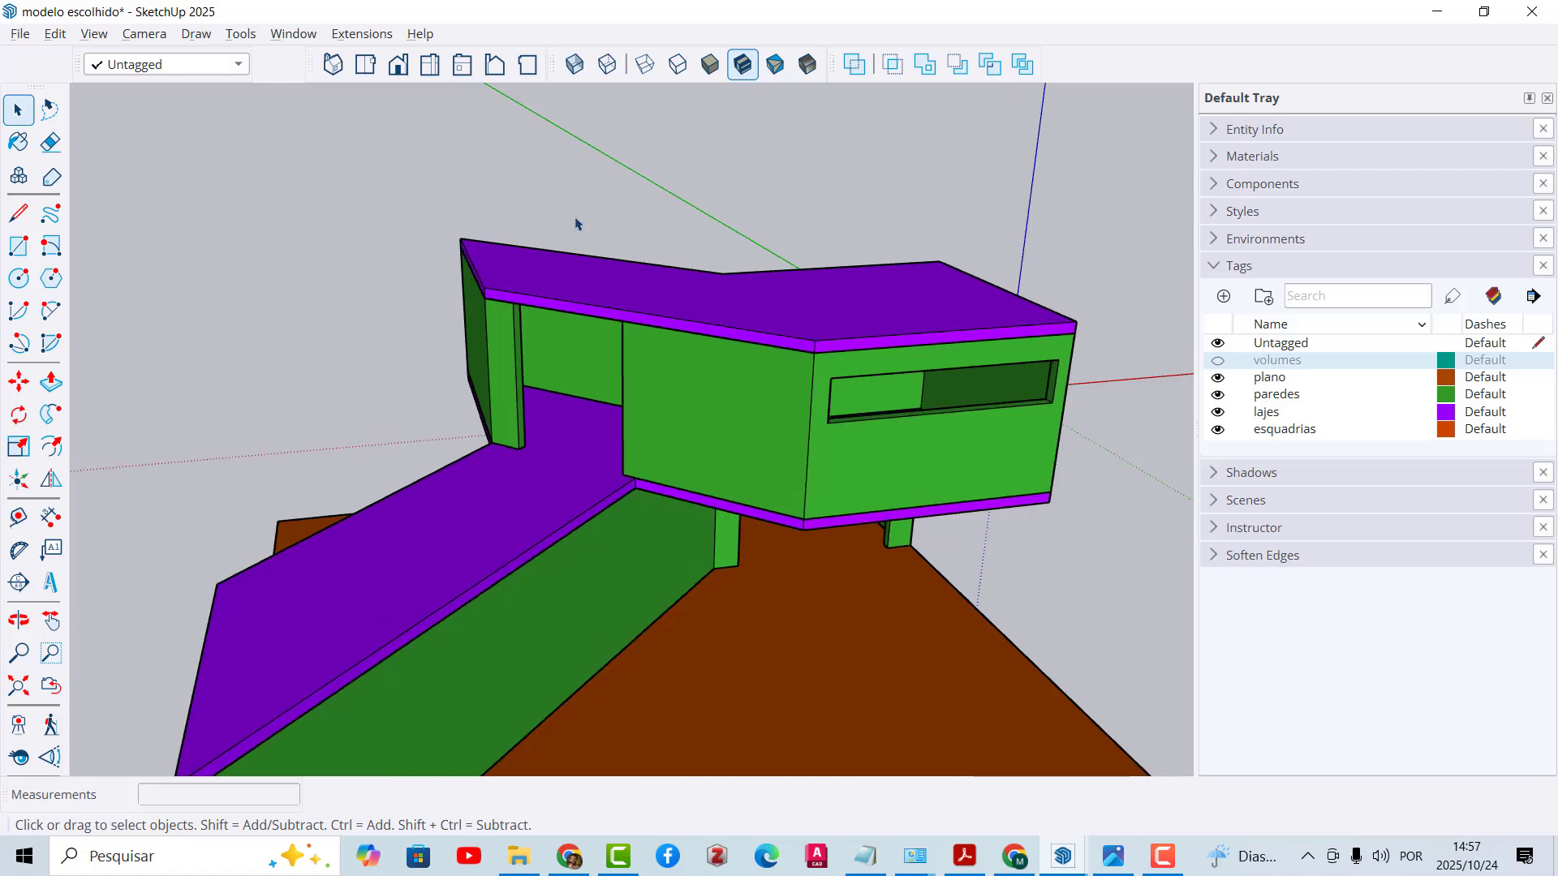
scroll(424, 329, down, 1)
scroll(550, 333, up, 2)
scroll(549, 332, up, 1)
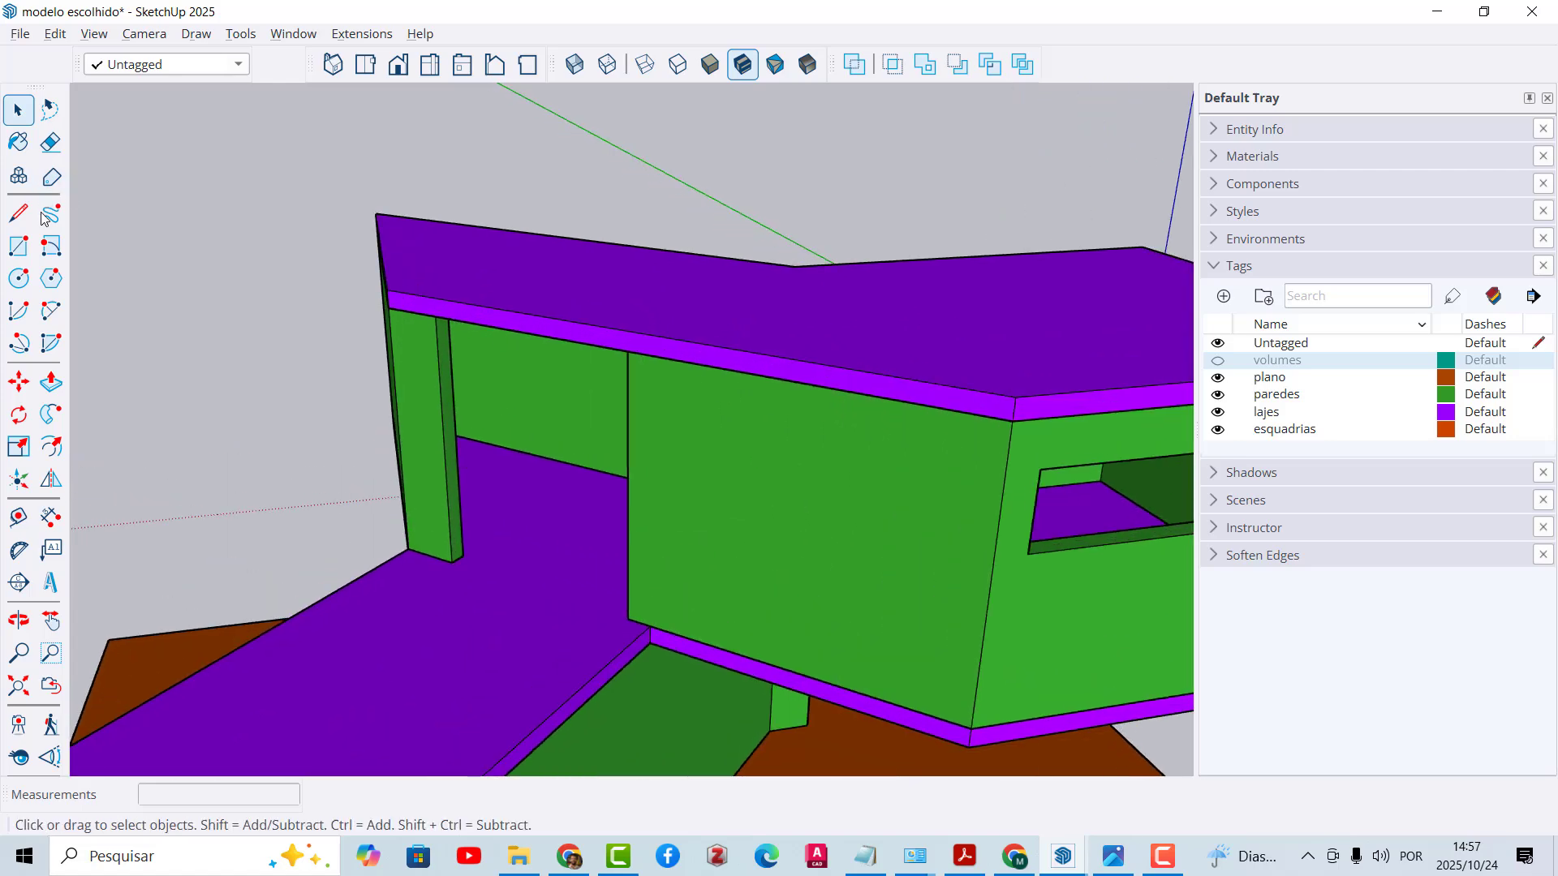
Step: Draw a rectangle filling the upper floor's horizontal window opening, between opposite corners at the middle of the wall thickness
click(20, 246)
scroll(258, 300, down, 2)
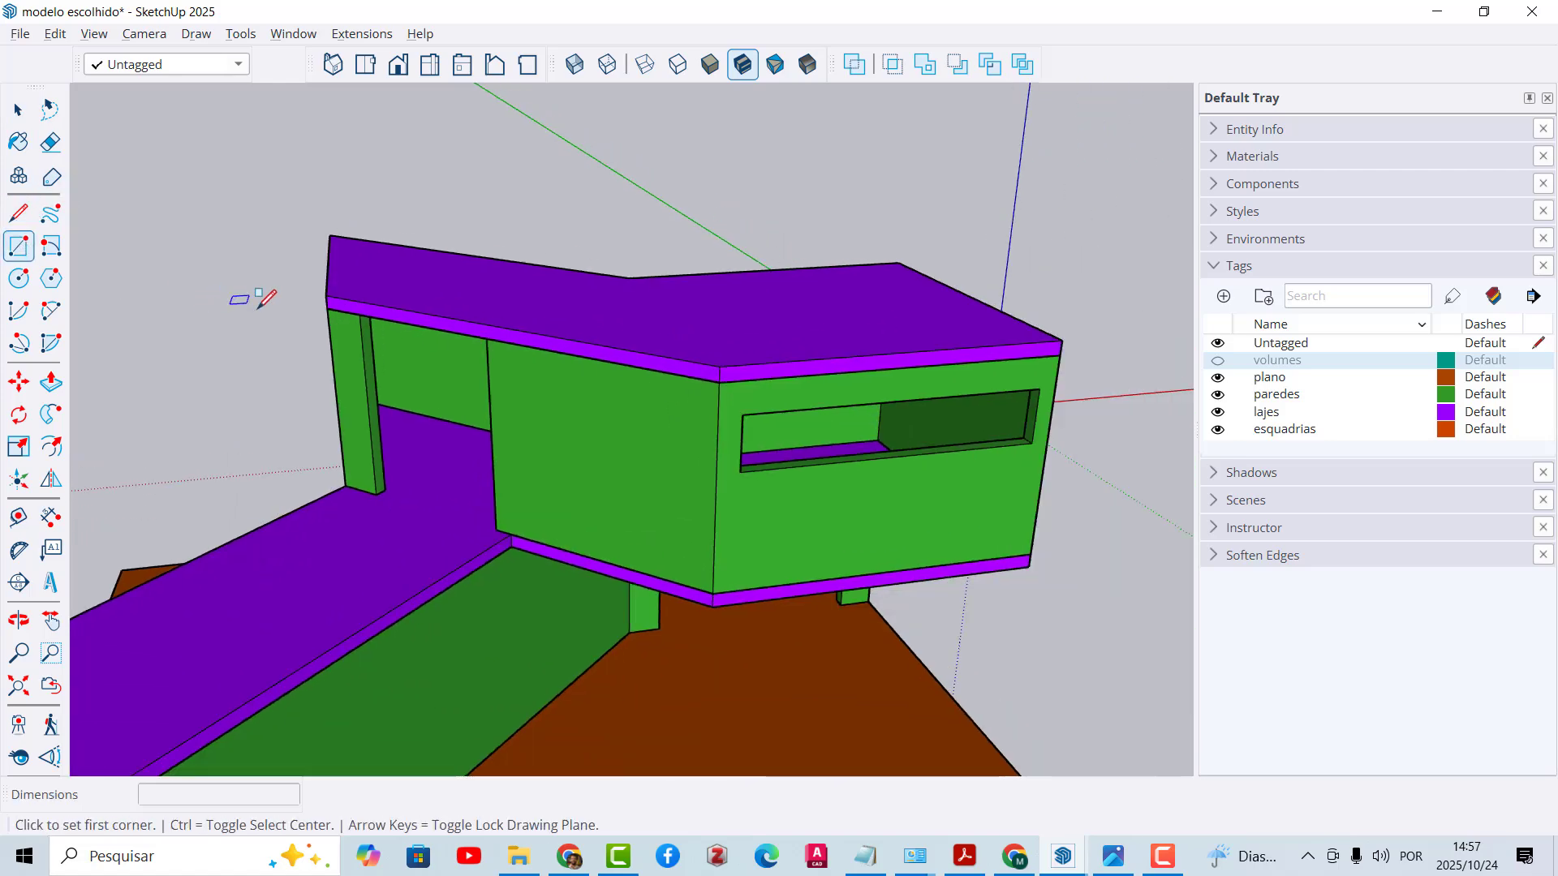
scroll(996, 375, up, 2)
middle_drag(995, 374, 716, 351)
scroll(216, 313, up, 3)
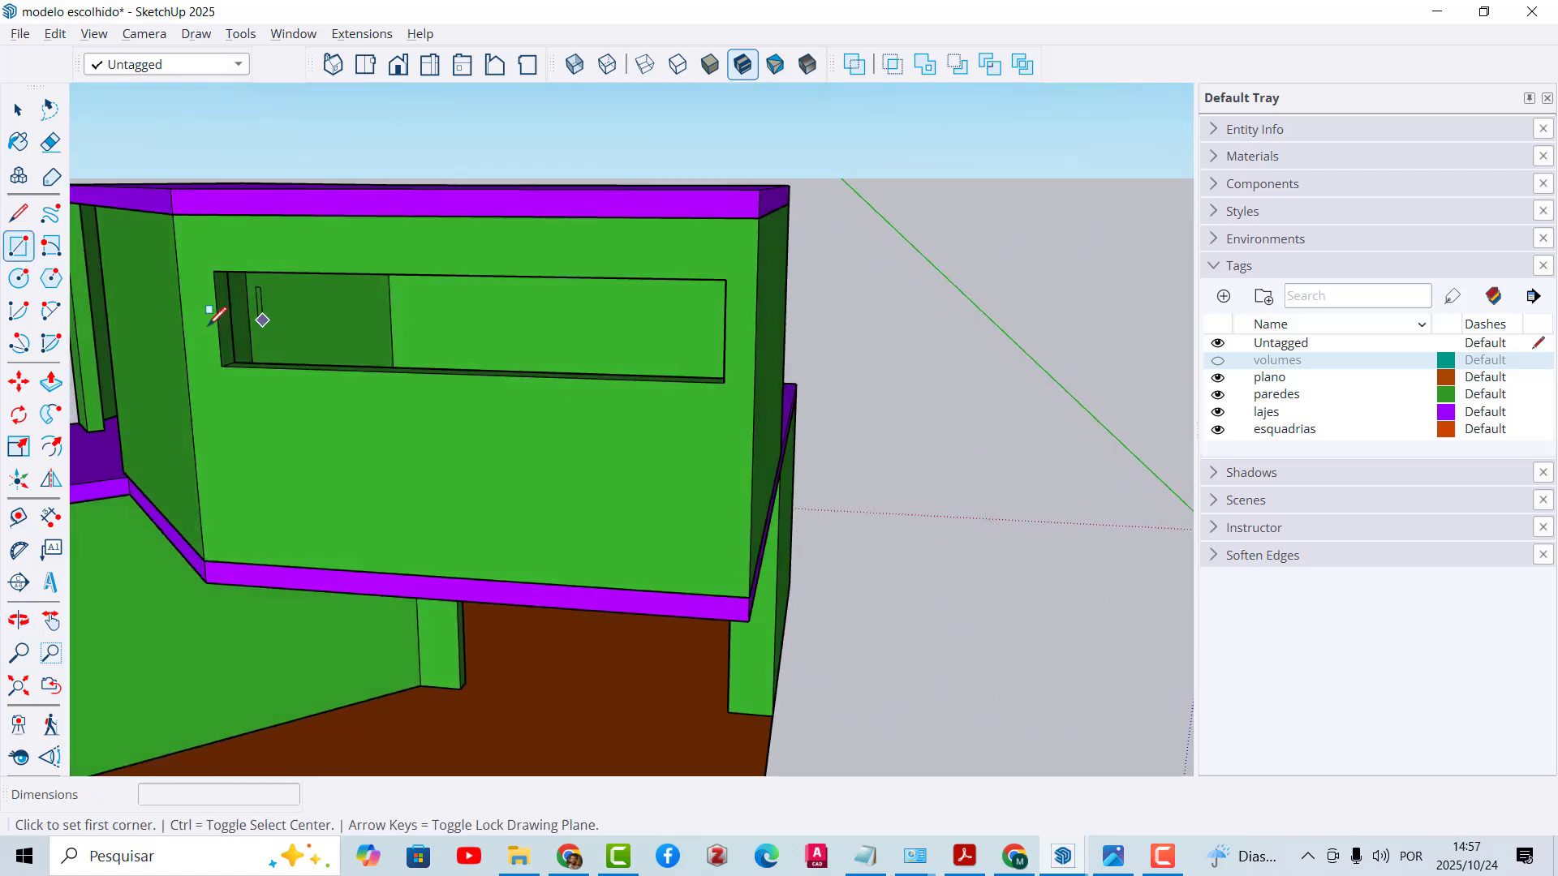
scroll(245, 329, up, 2)
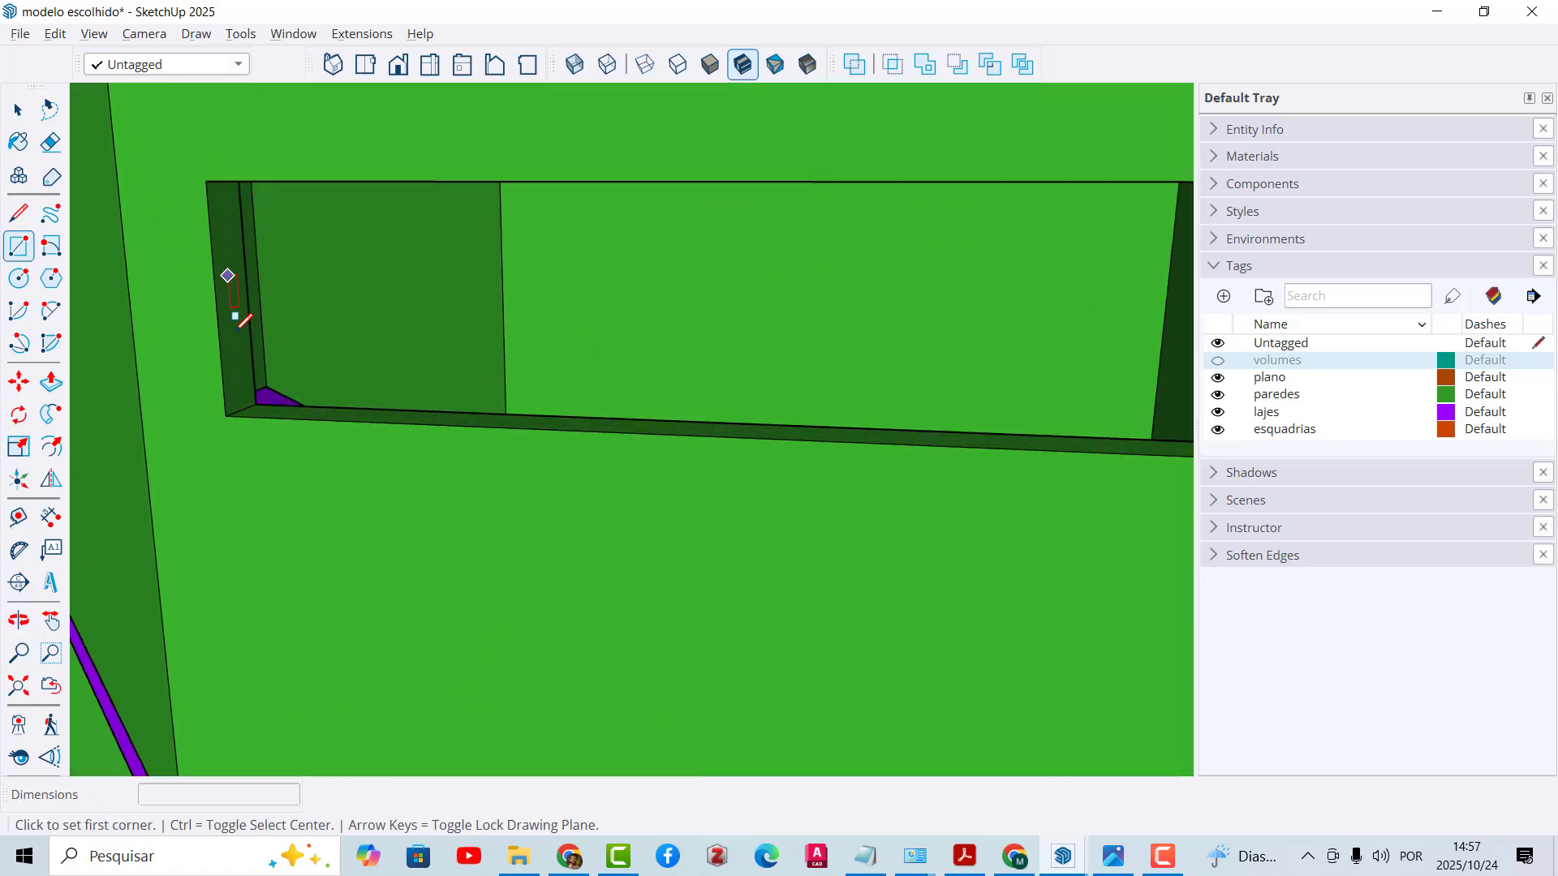
scroll(245, 393, up, 1)
click(237, 423)
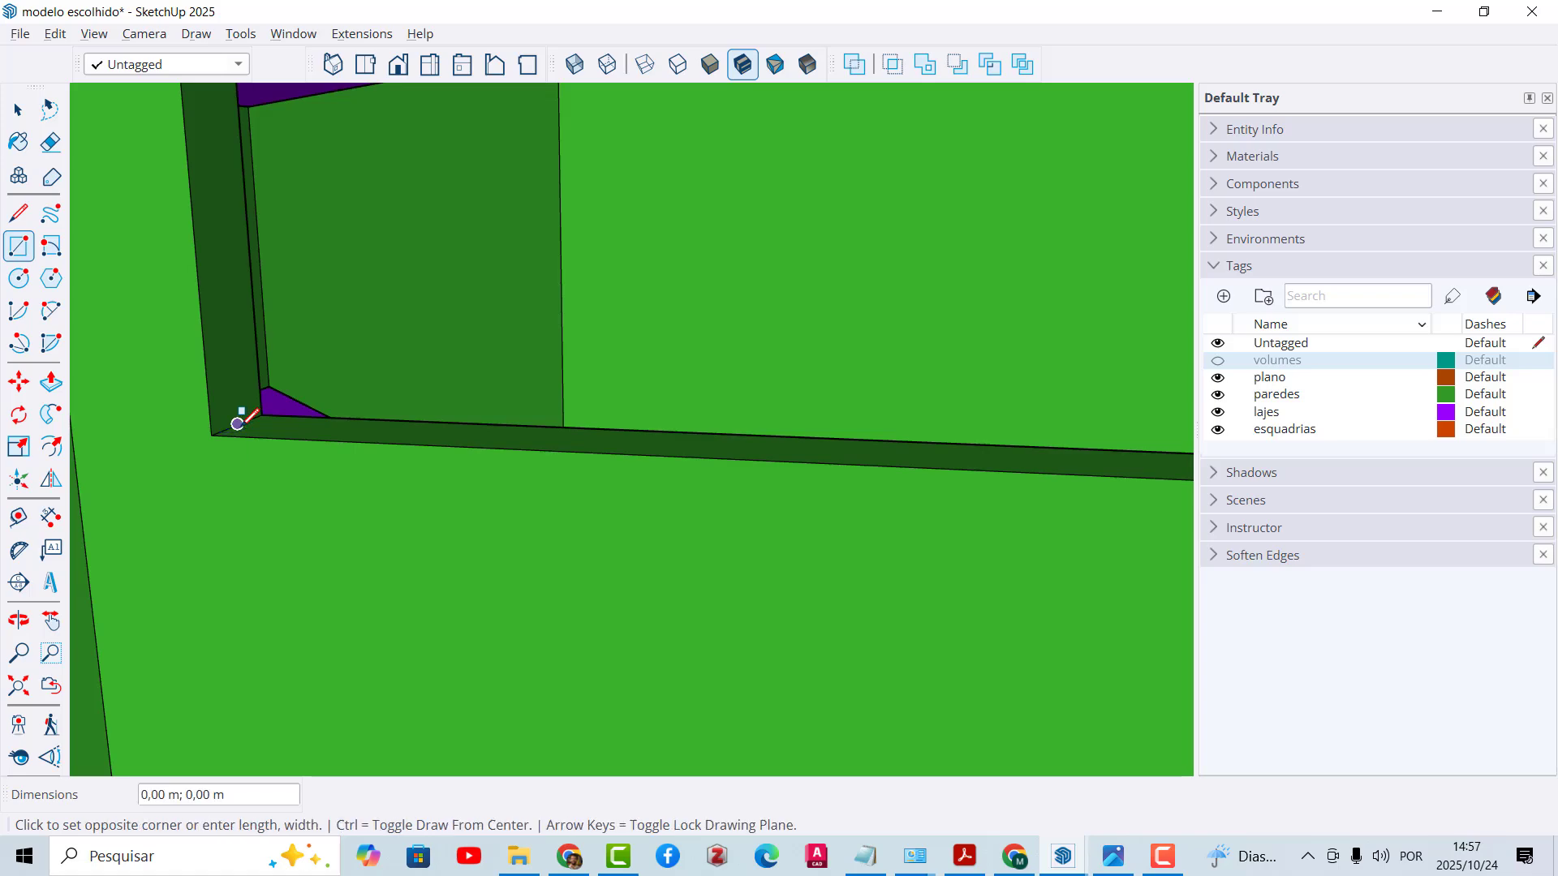
scroll(243, 410, down, 3)
middle_drag(243, 410, 705, 274)
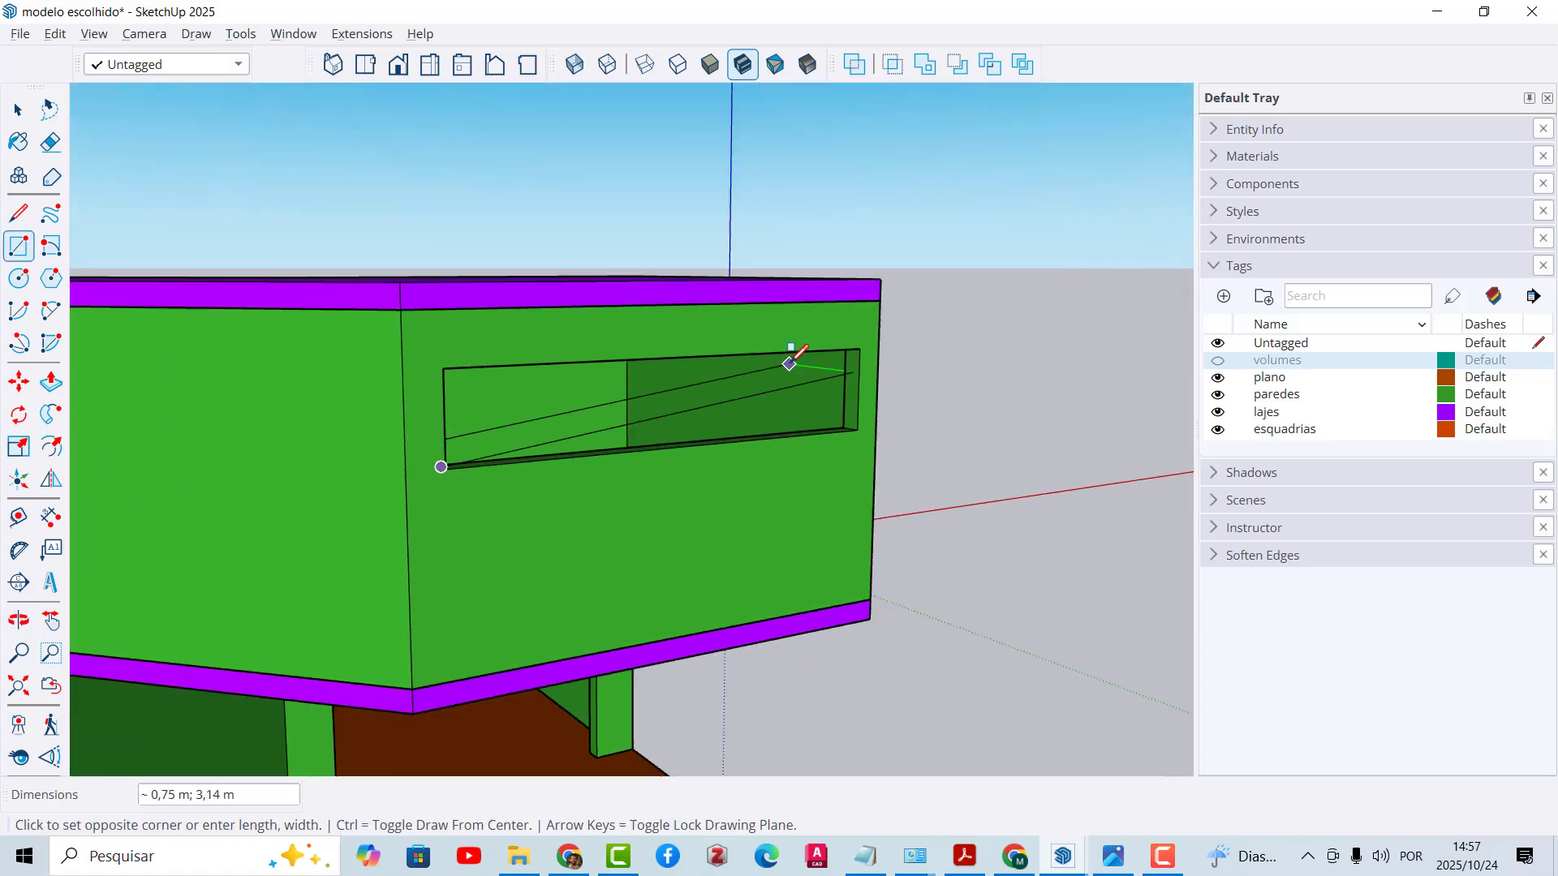
scroll(806, 360, up, 3)
middle_drag(852, 313, 862, 253)
scroll(884, 334, up, 3)
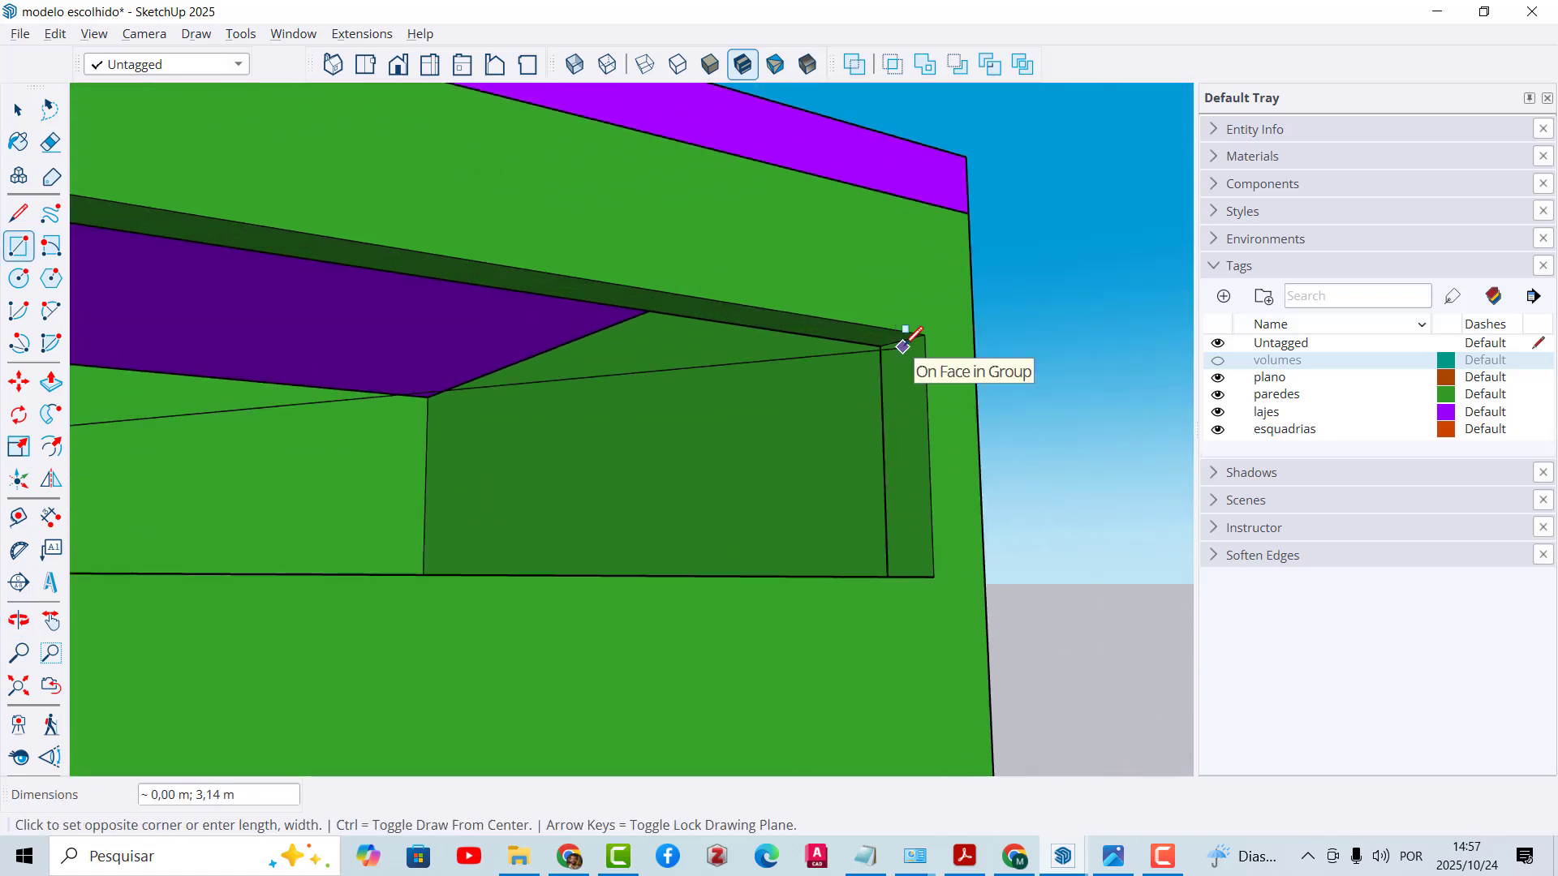
click(903, 336)
scroll(899, 342, down, 1)
scroll(762, 319, down, 3)
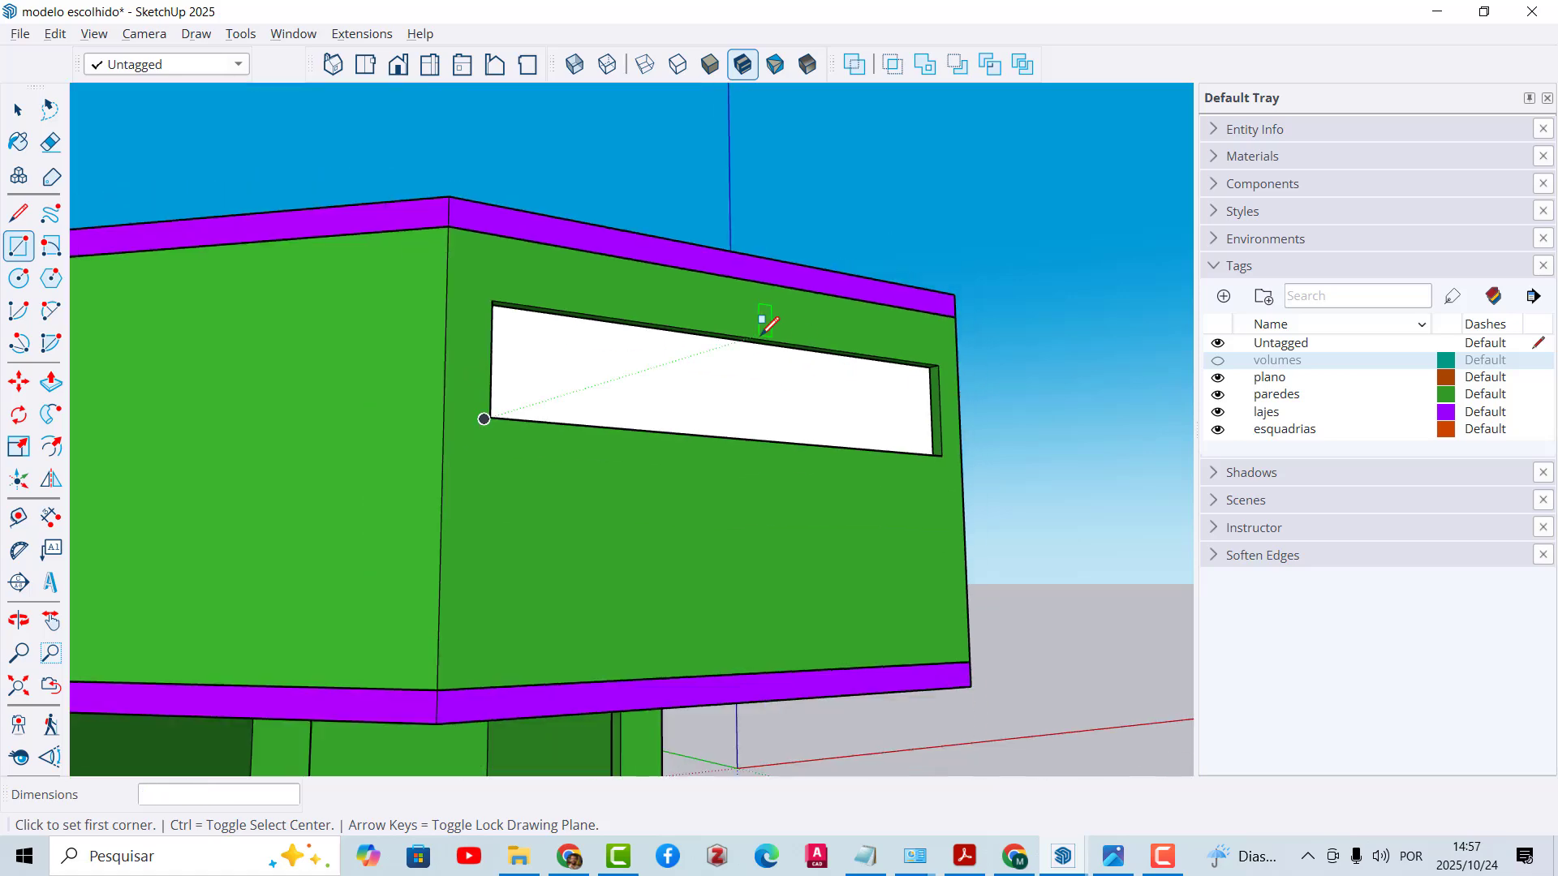
middle_drag(763, 320, 647, 515)
scroll(351, 538, up, 5)
scroll(351, 539, up, 3)
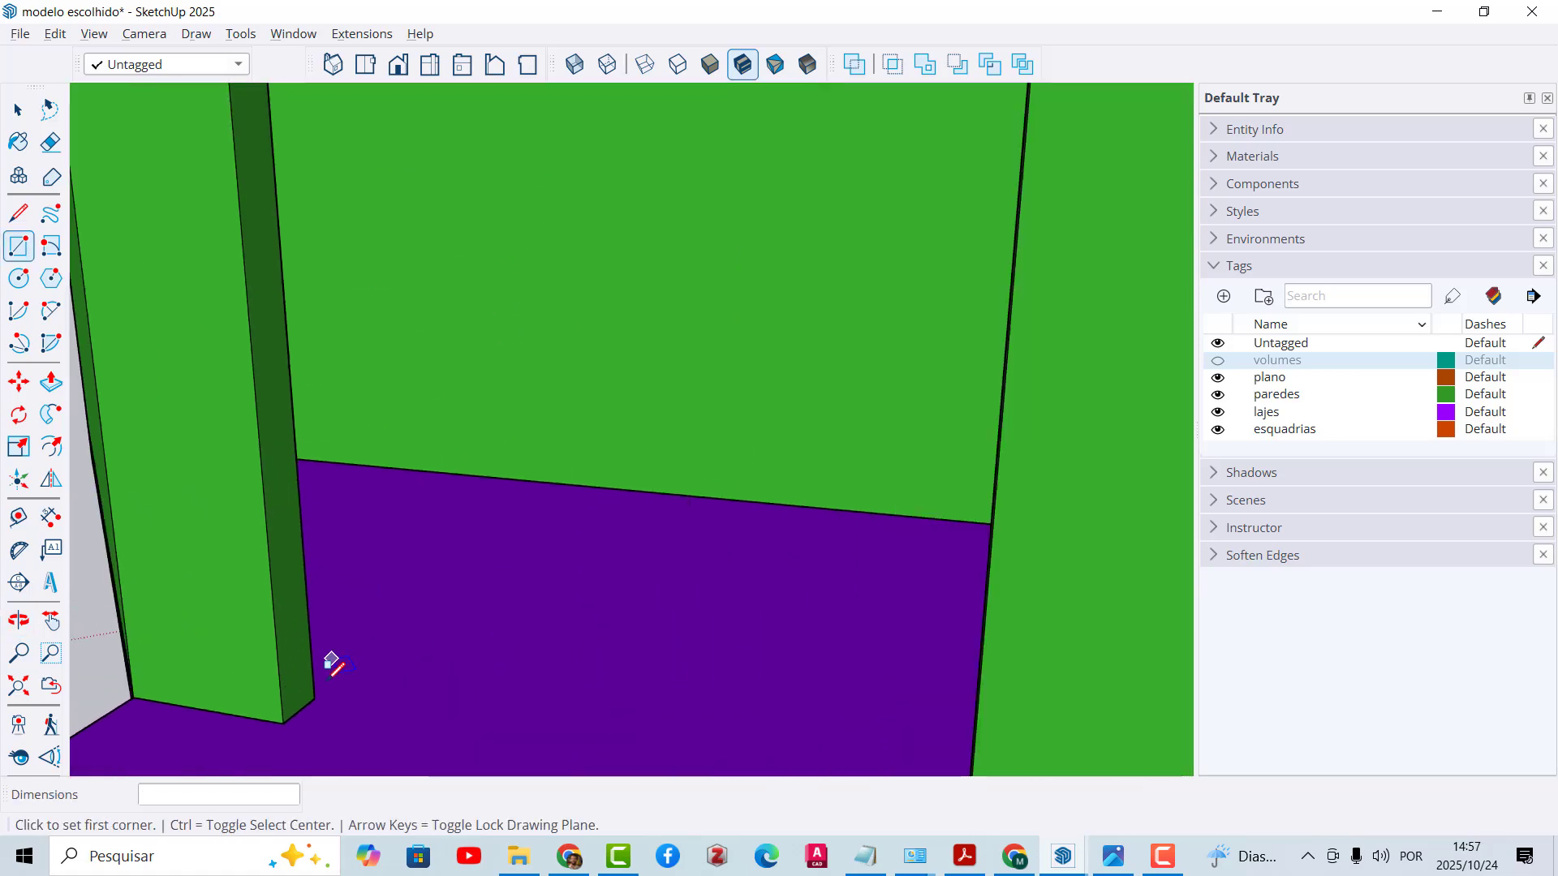
click(299, 709)
scroll(302, 690, down, 3)
middle_drag(306, 660, 665, 320)
scroll(931, 355, up, 2)
scroll(657, 322, up, 4)
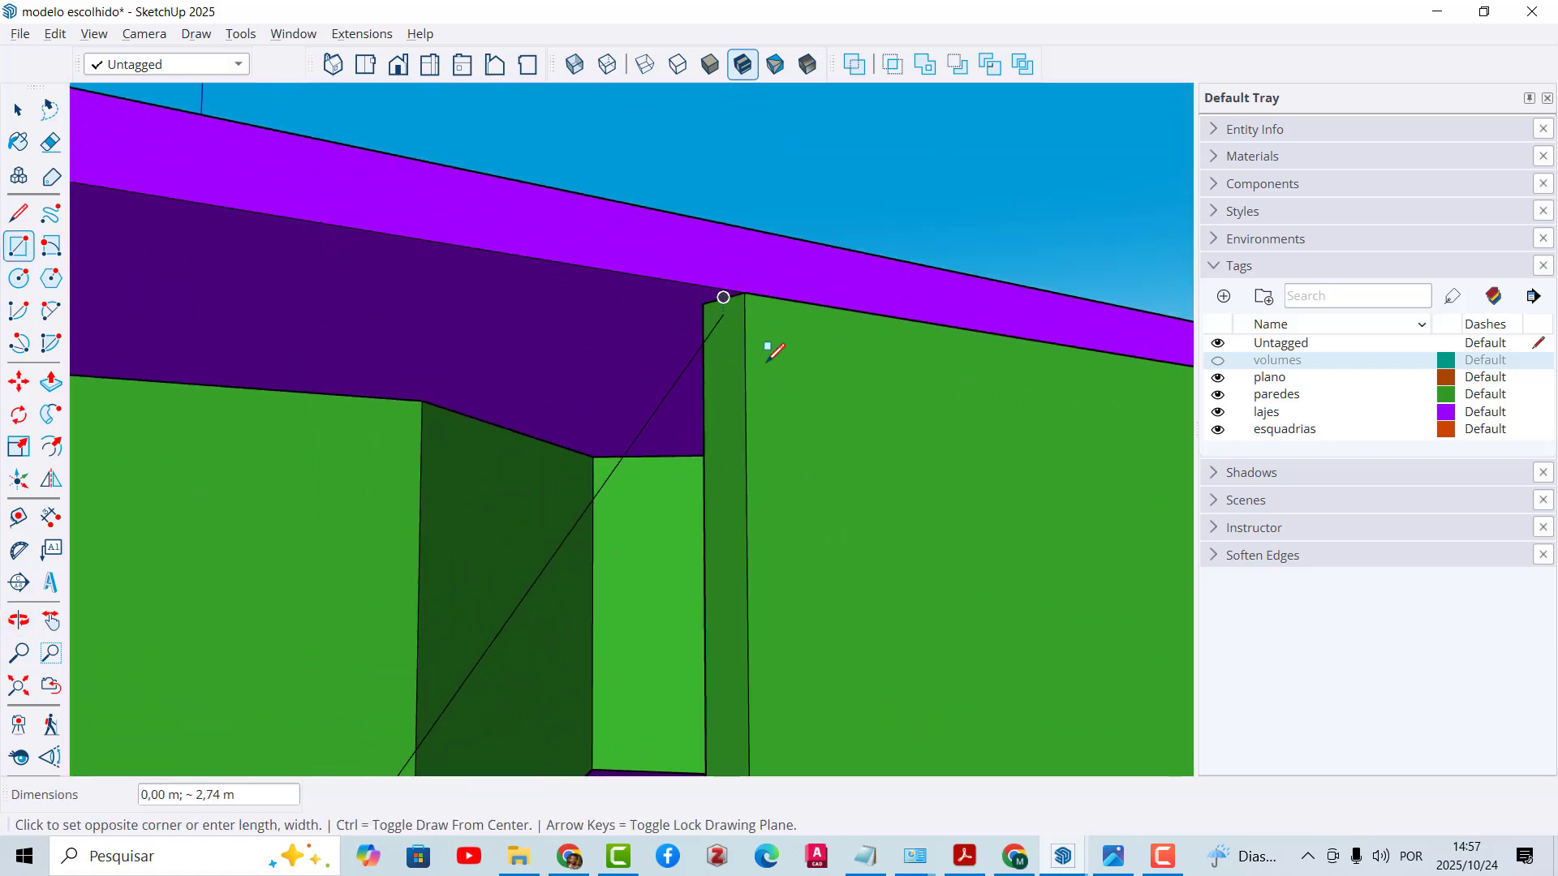
key(Escape)
Step: Draw a 1.78 m line along the floor across the tall upper-floor opening, between the midpoints of both wall ends
scroll(727, 309, down, 6)
middle_drag(722, 322, 290, 552)
key(l)
scroll(280, 616, up, 5)
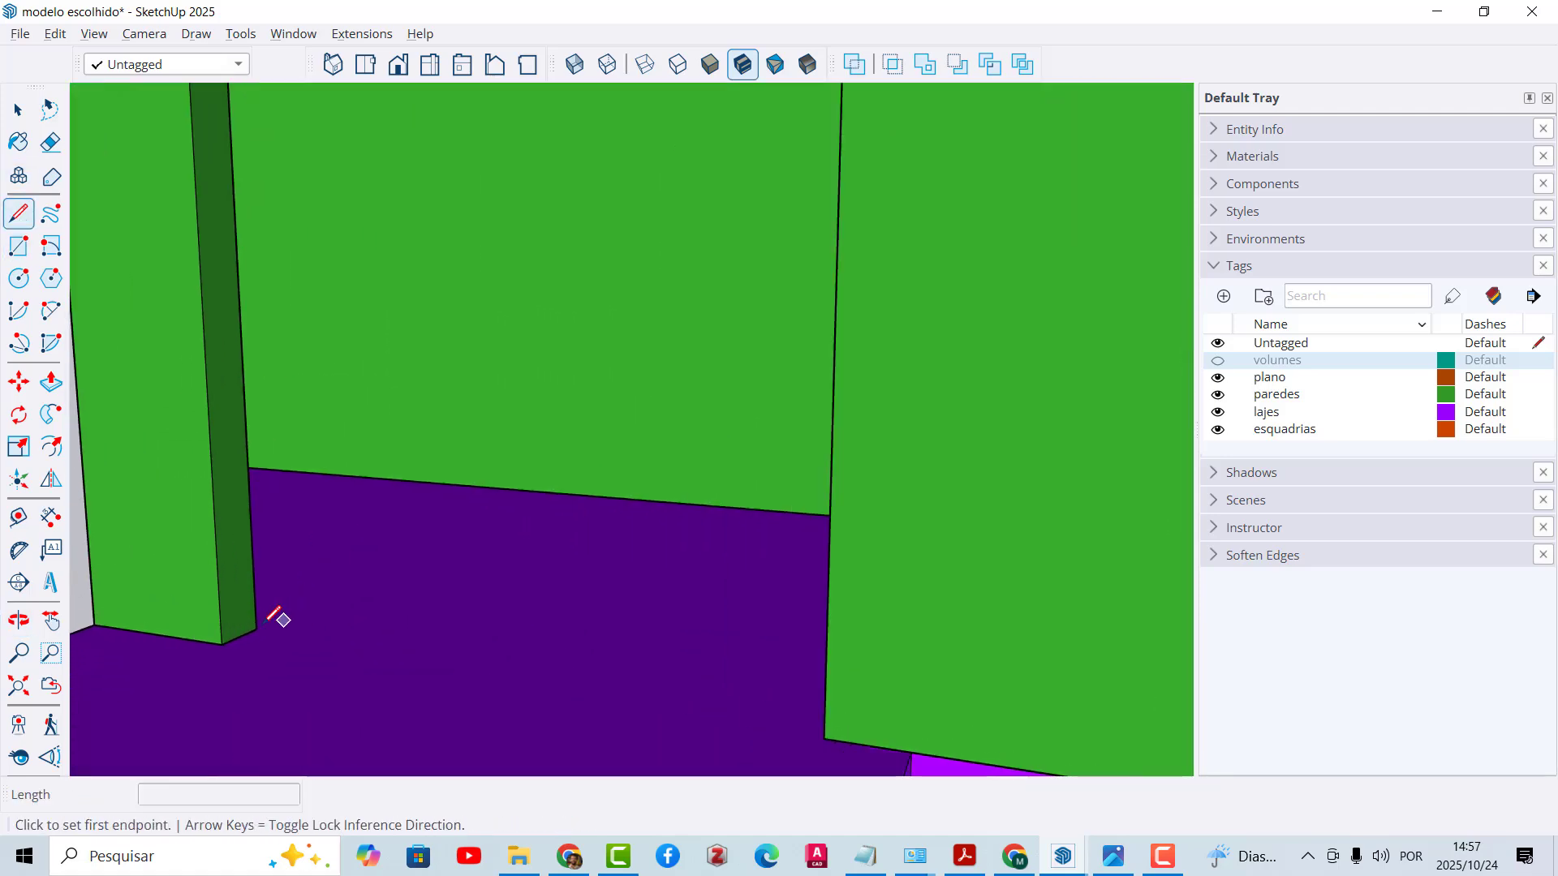
click(240, 636)
middle_drag(240, 629, 894, 571)
scroll(888, 575, up, 2)
scroll(895, 603, up, 2)
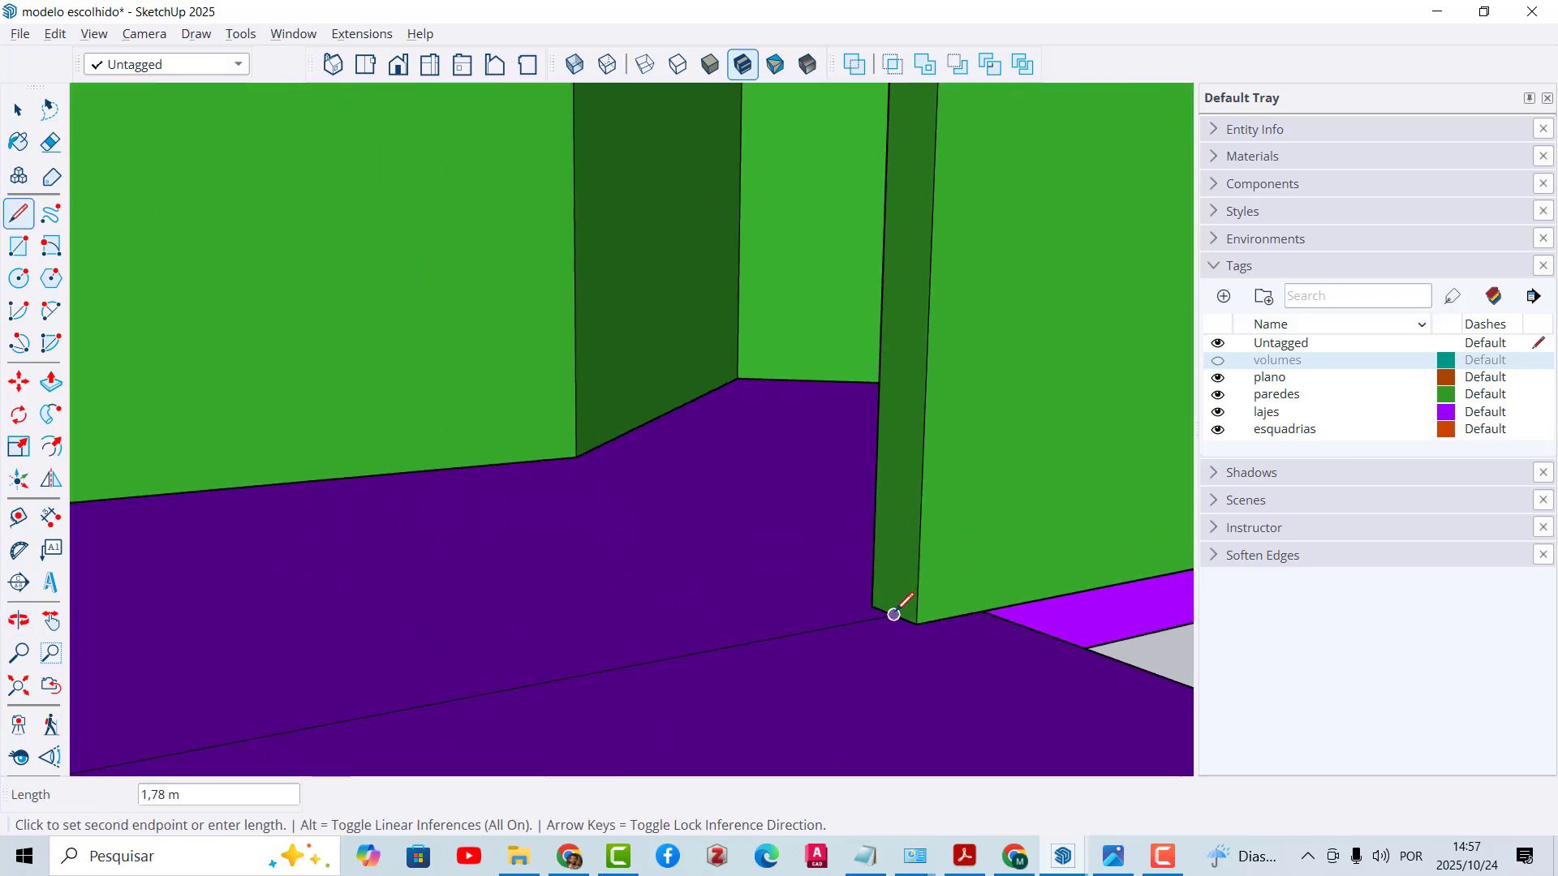
Step: Draw the vertical and top edges of the tall upper-floor opening through the wall-end midpoints, closing them into a face
scroll(893, 613, down, 4)
middle_drag(894, 612, 852, 351)
scroll(876, 348, up, 3)
scroll(897, 330, up, 1)
scroll(866, 372, down, 1)
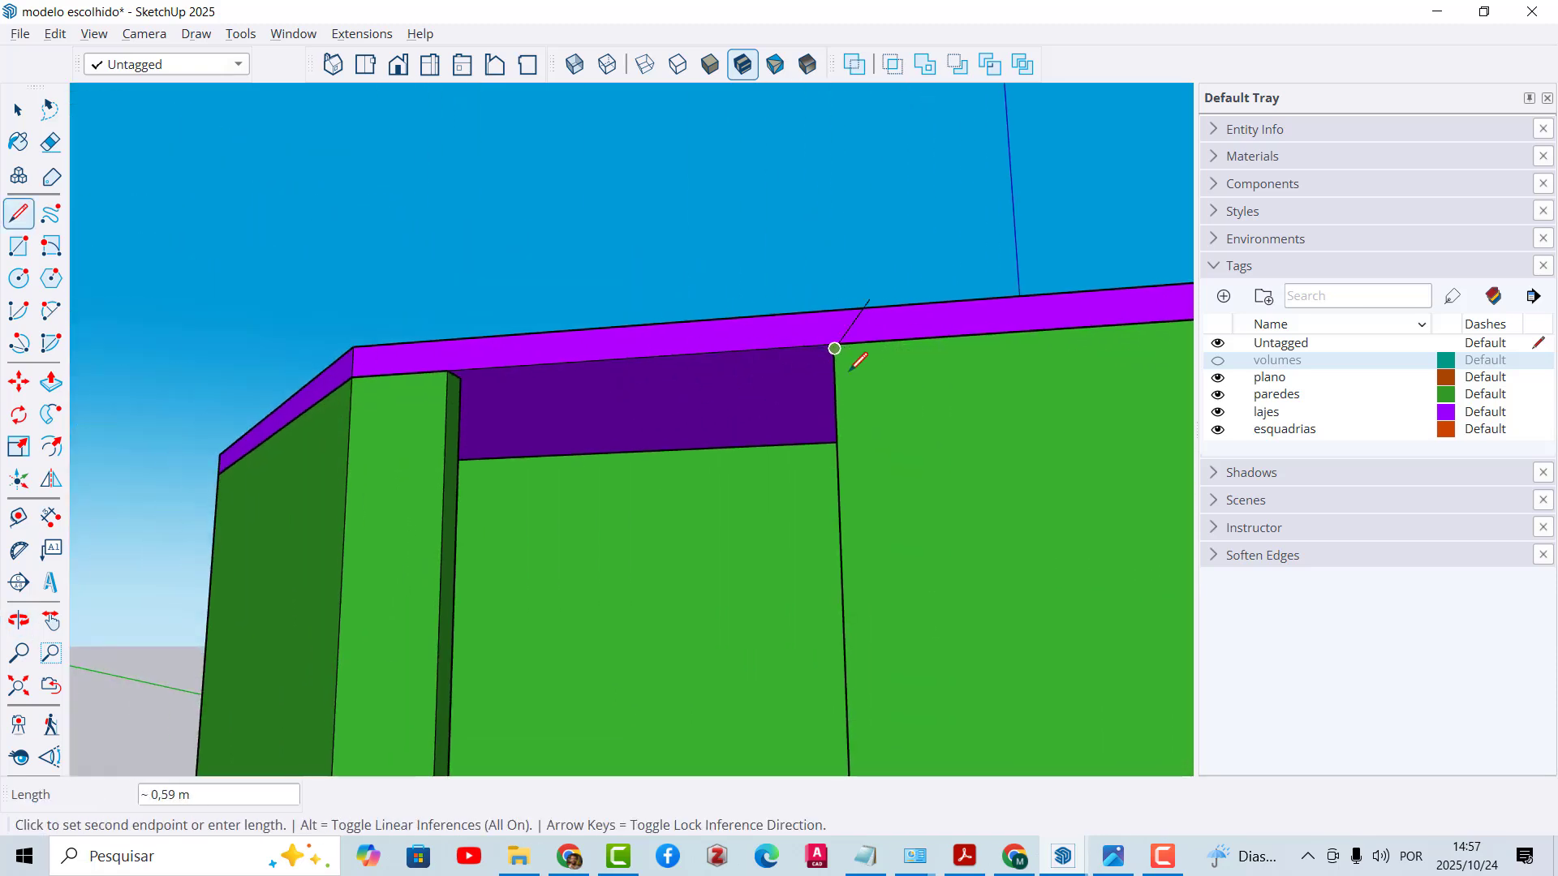
scroll(758, 377, up, 1)
middle_drag(761, 372, 508, 373)
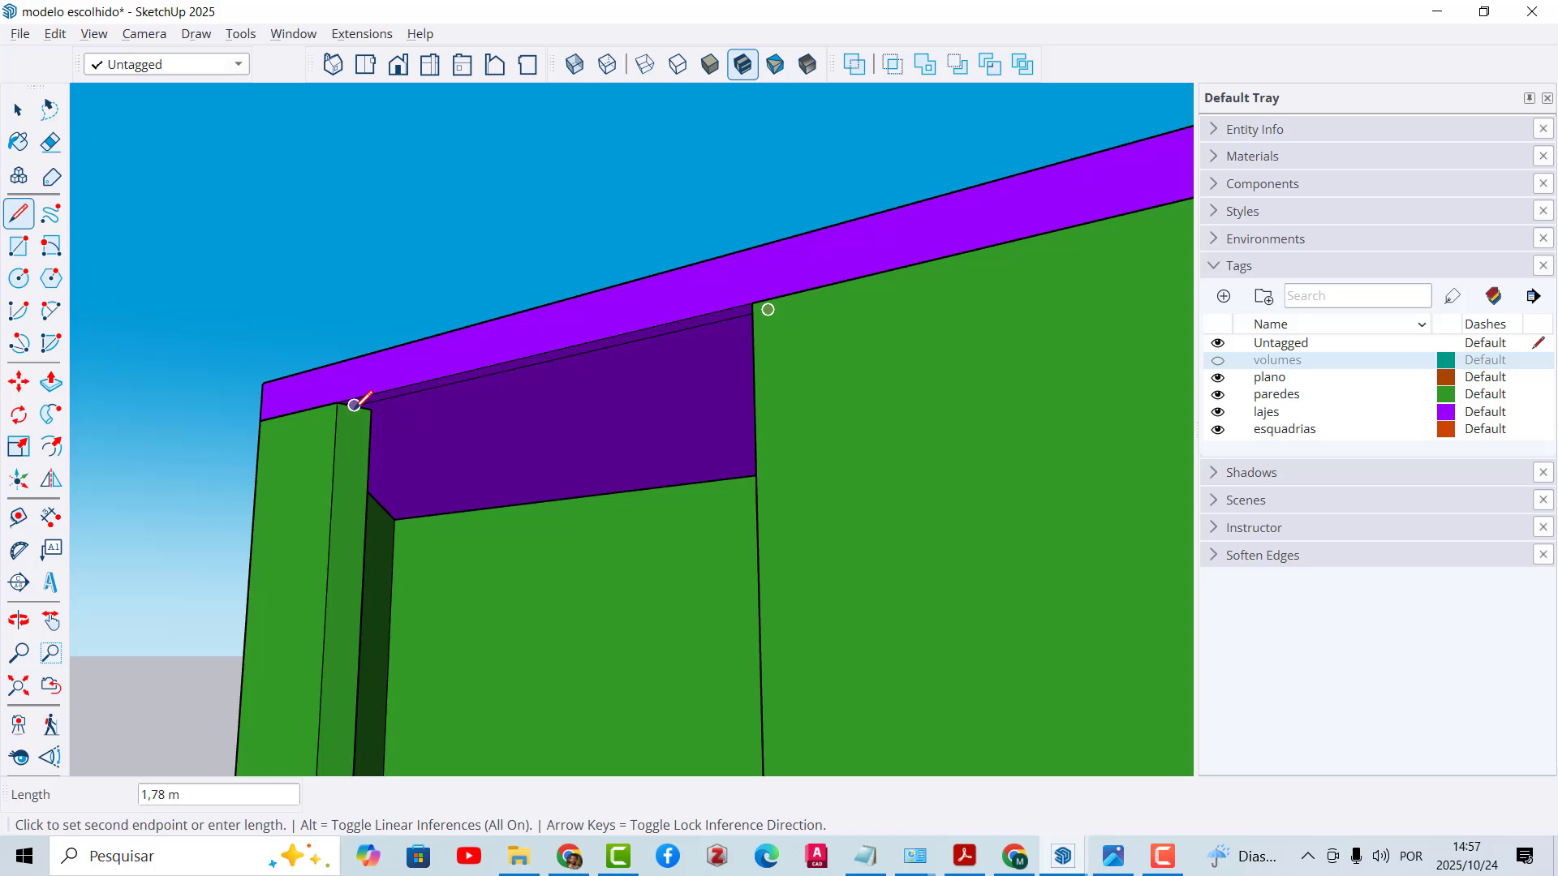
click(354, 404)
scroll(348, 406, down, 3)
middle_drag(348, 414, 372, 699)
scroll(372, 706, up, 2)
click(367, 712)
scroll(411, 421, down, 3)
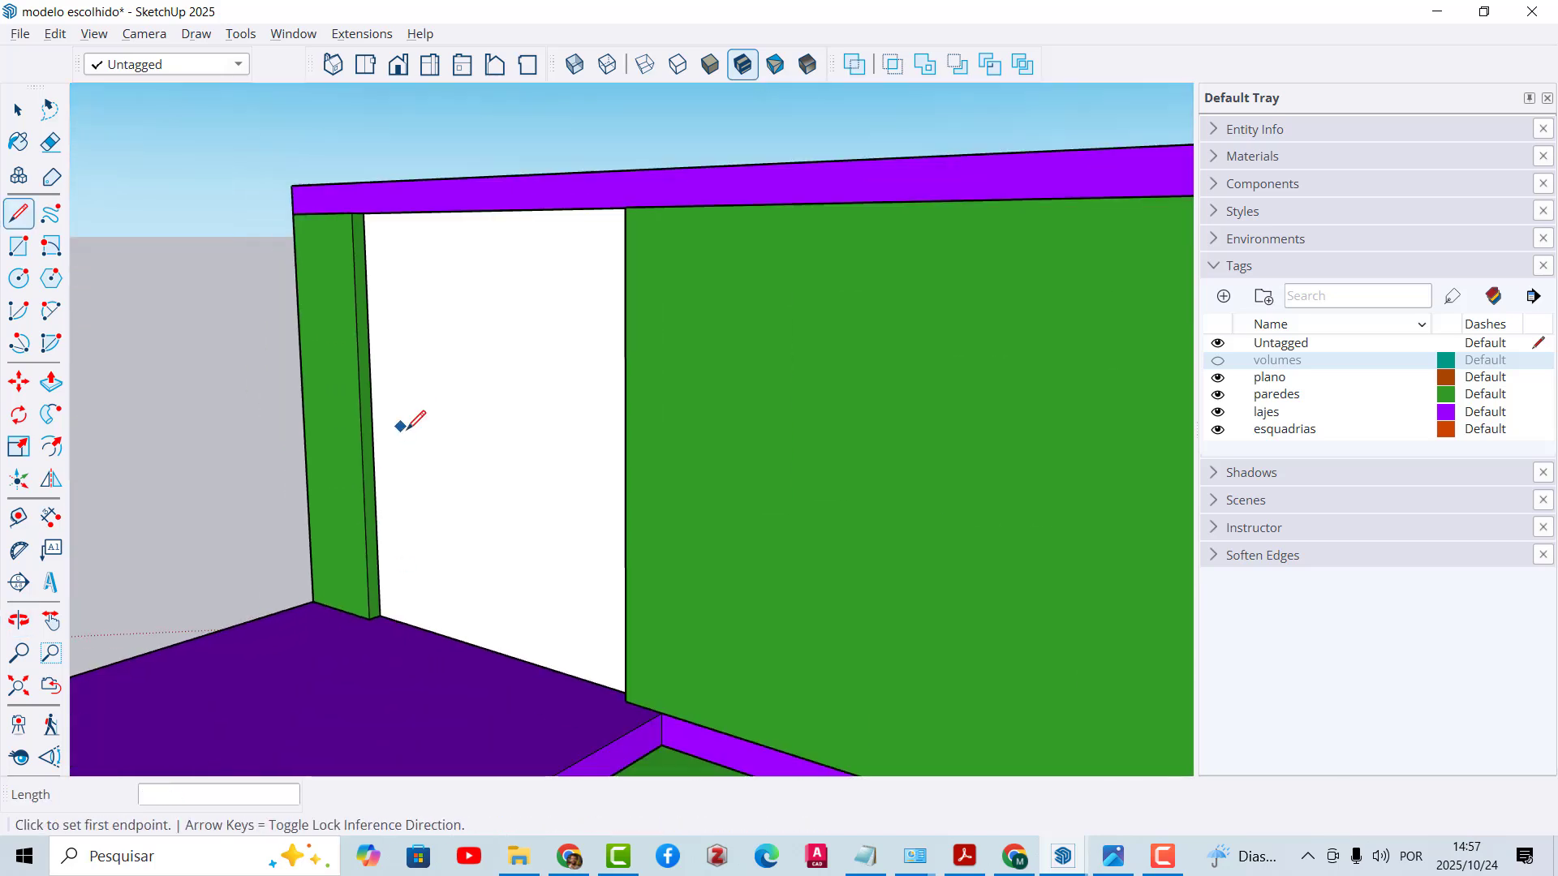
Step: Draw a rectangle filling the large ground-floor opening, between opposite floor and ceiling corners at the middle of the wall thickness
scroll(413, 421, down, 1)
scroll(435, 304, down, 4)
middle_drag(836, 442, 325, 341)
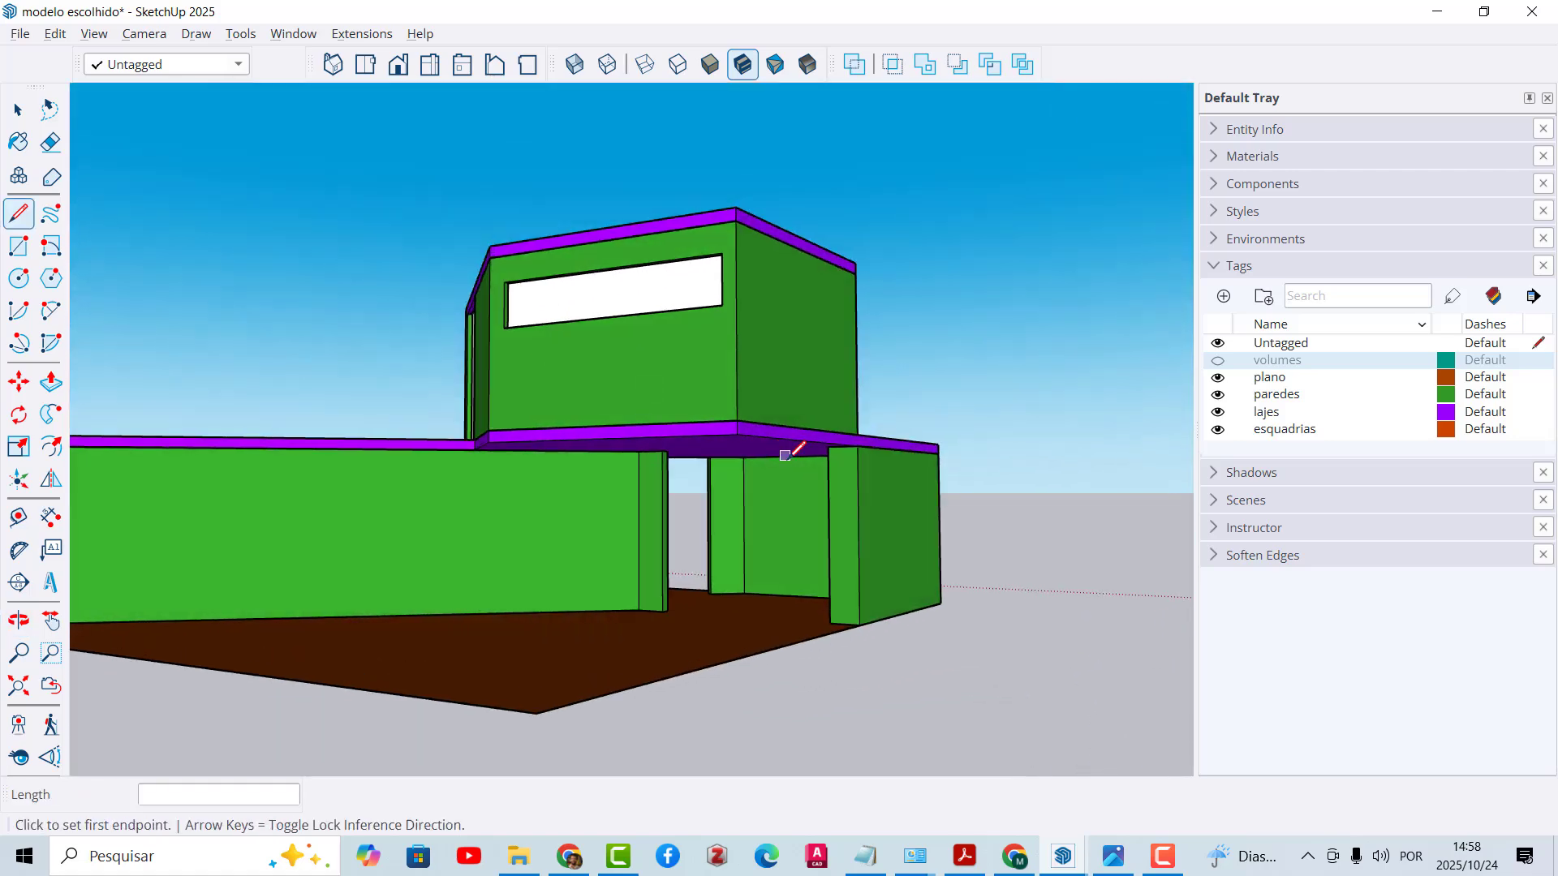
scroll(766, 478, up, 4)
scroll(619, 454, up, 4)
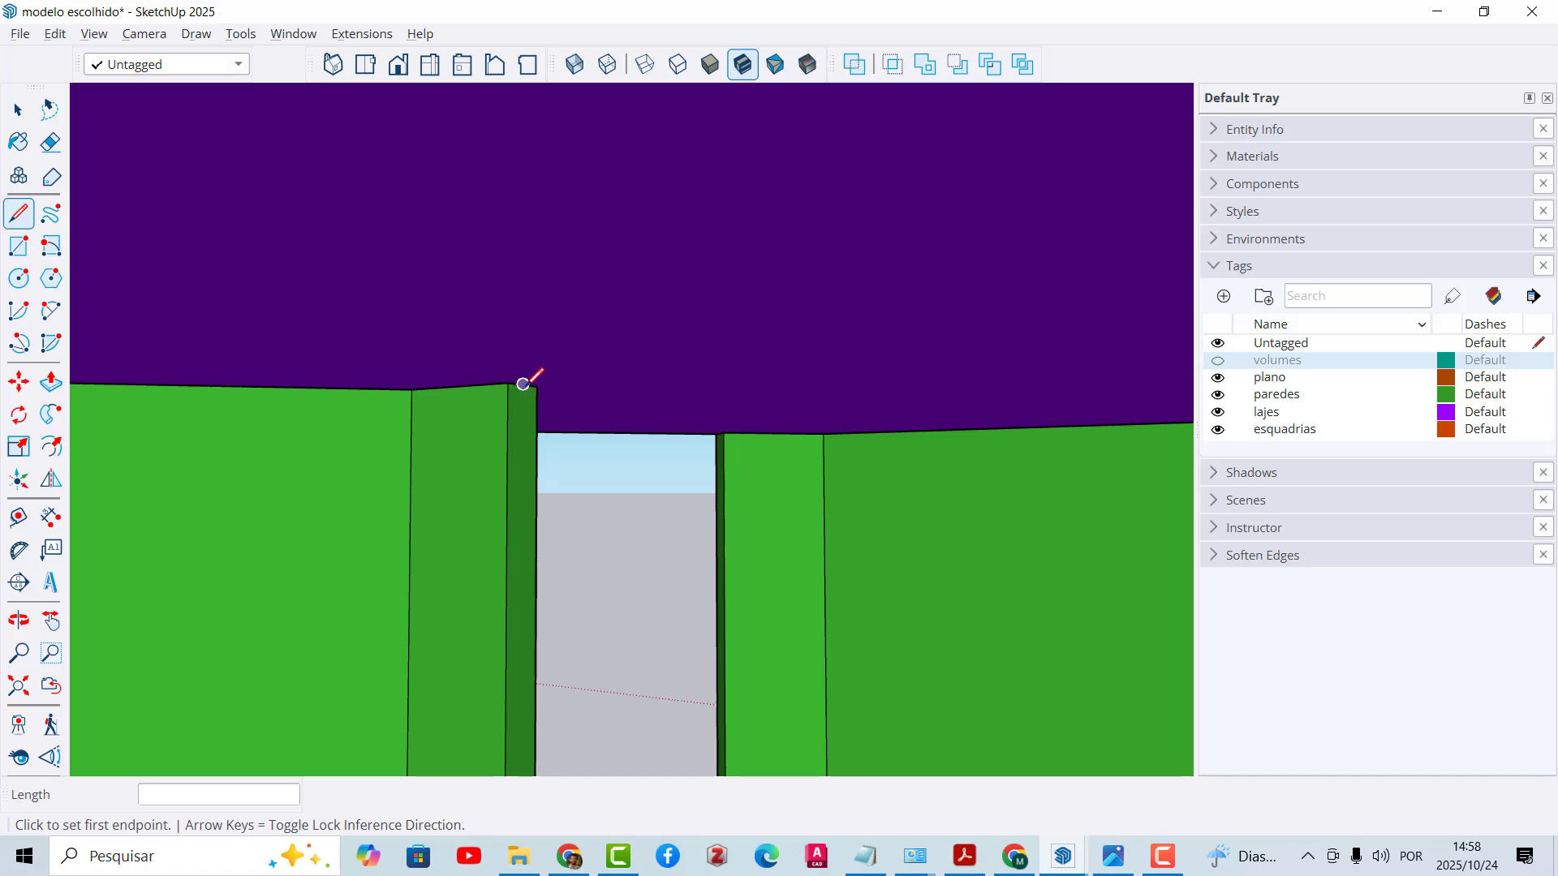
scroll(523, 383, down, 6)
click(19, 245)
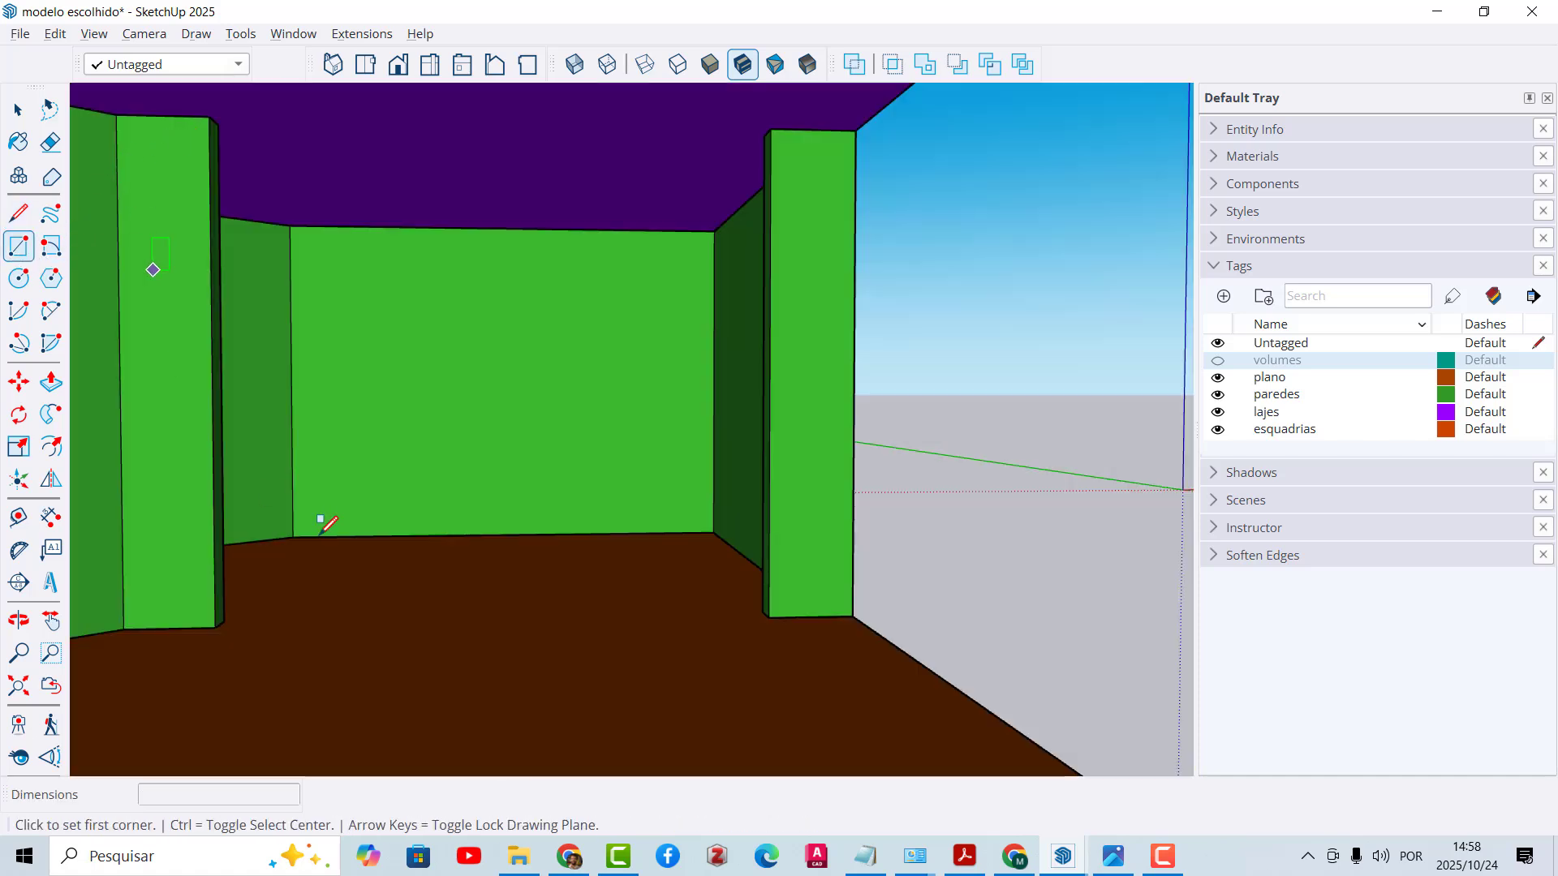
middle_drag(321, 534, 380, 594)
scroll(377, 597, up, 1)
scroll(339, 649, up, 1)
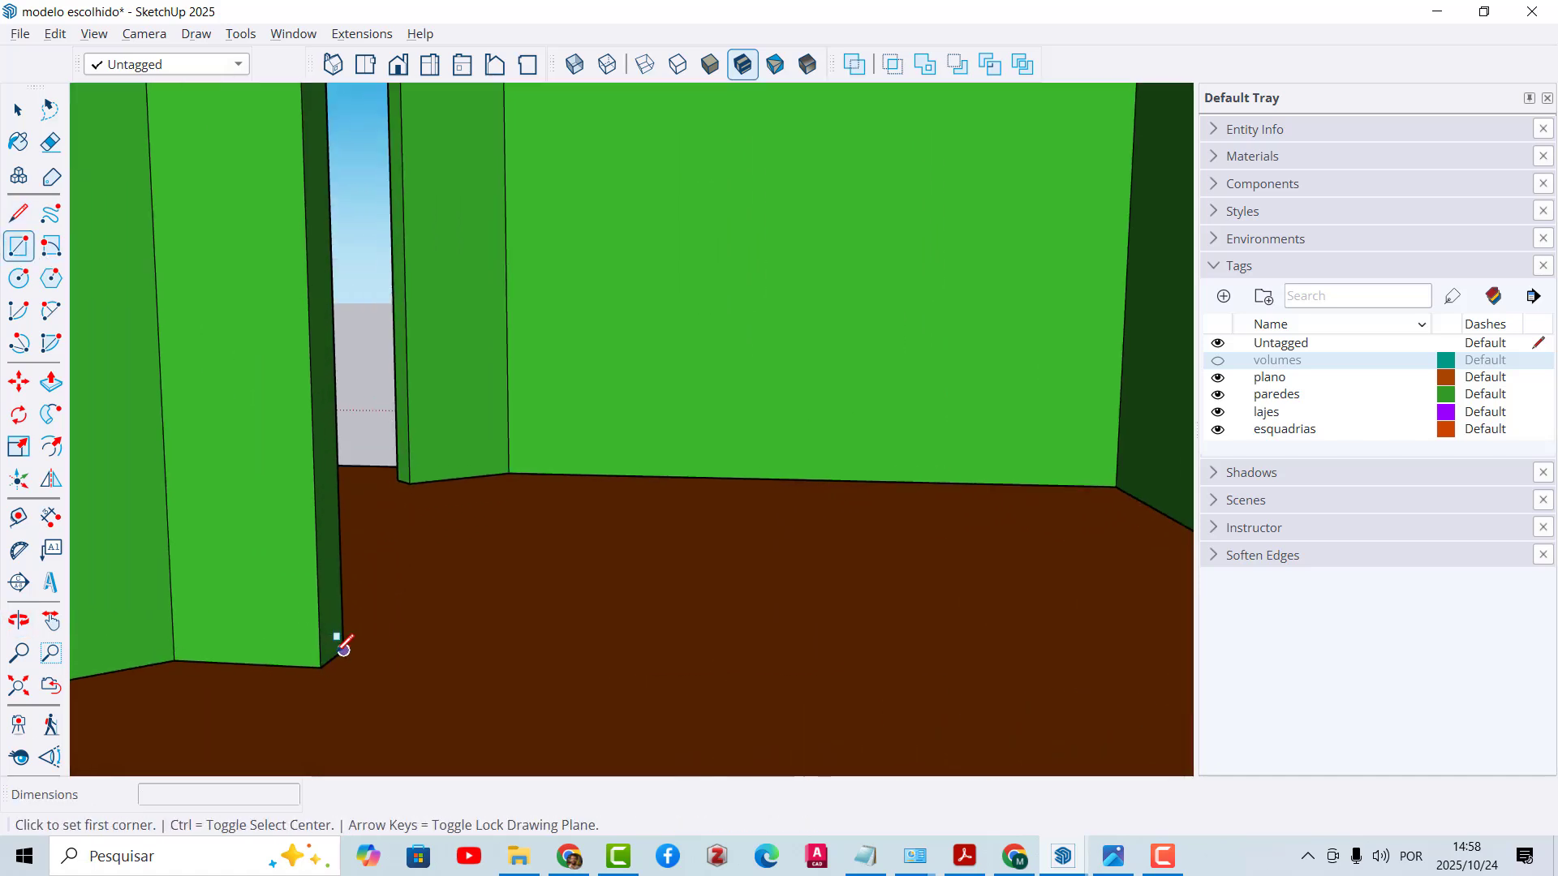
scroll(344, 647, up, 1)
click(332, 649)
scroll(340, 641, down, 3)
middle_drag(348, 637, 851, 365)
scroll(901, 219, up, 2)
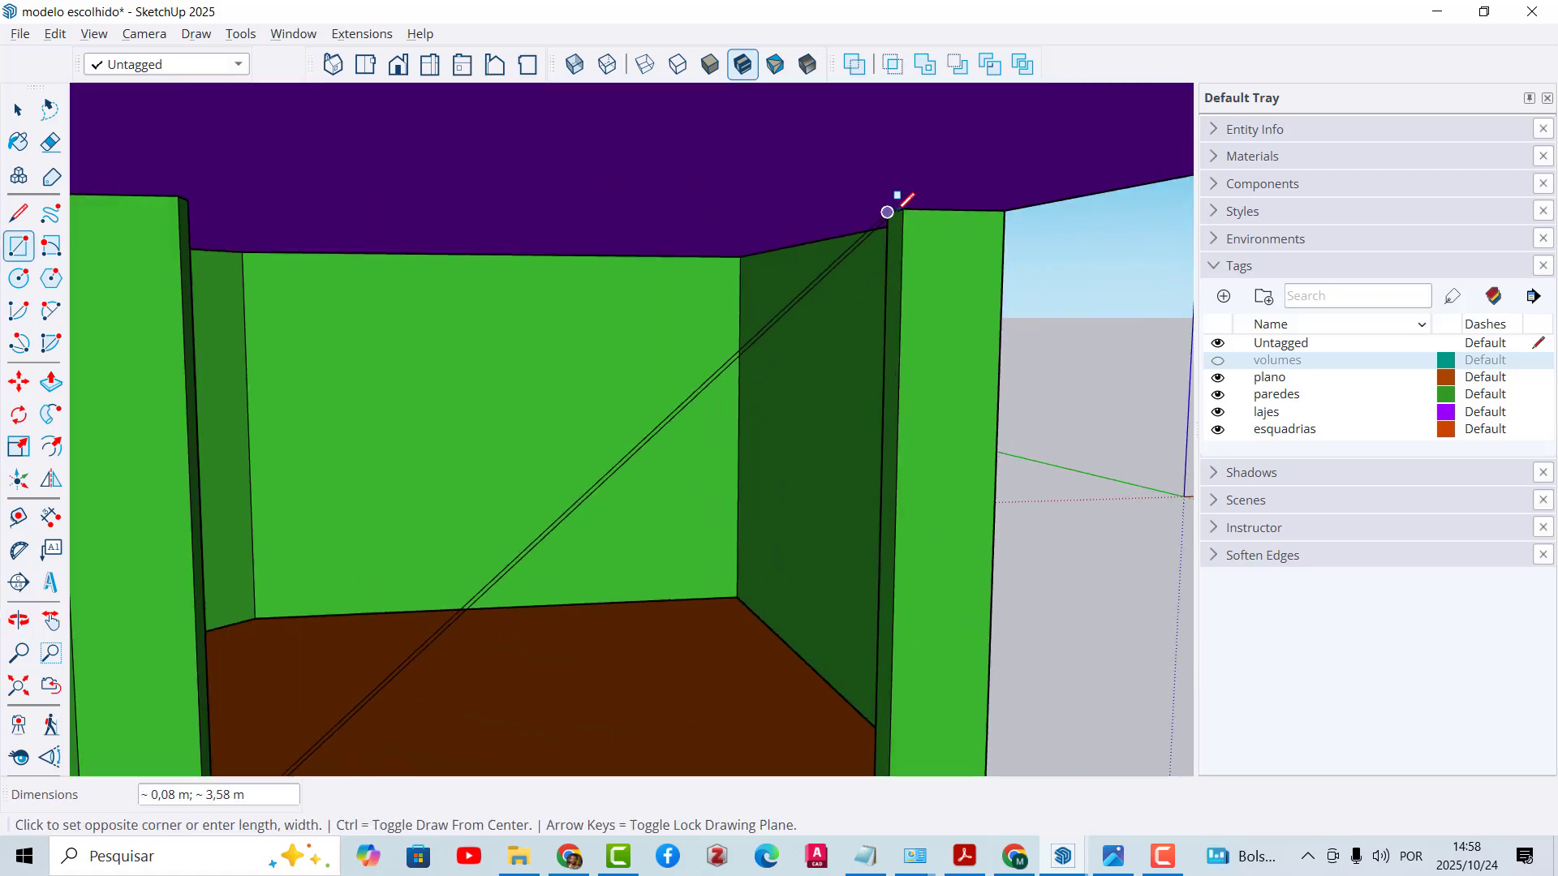
scroll(900, 208, up, 2)
click(896, 212)
scroll(755, 243, down, 6)
shift+middle_drag(671, 236, 654, 400)
scroll(666, 299, up, 2)
key(space)
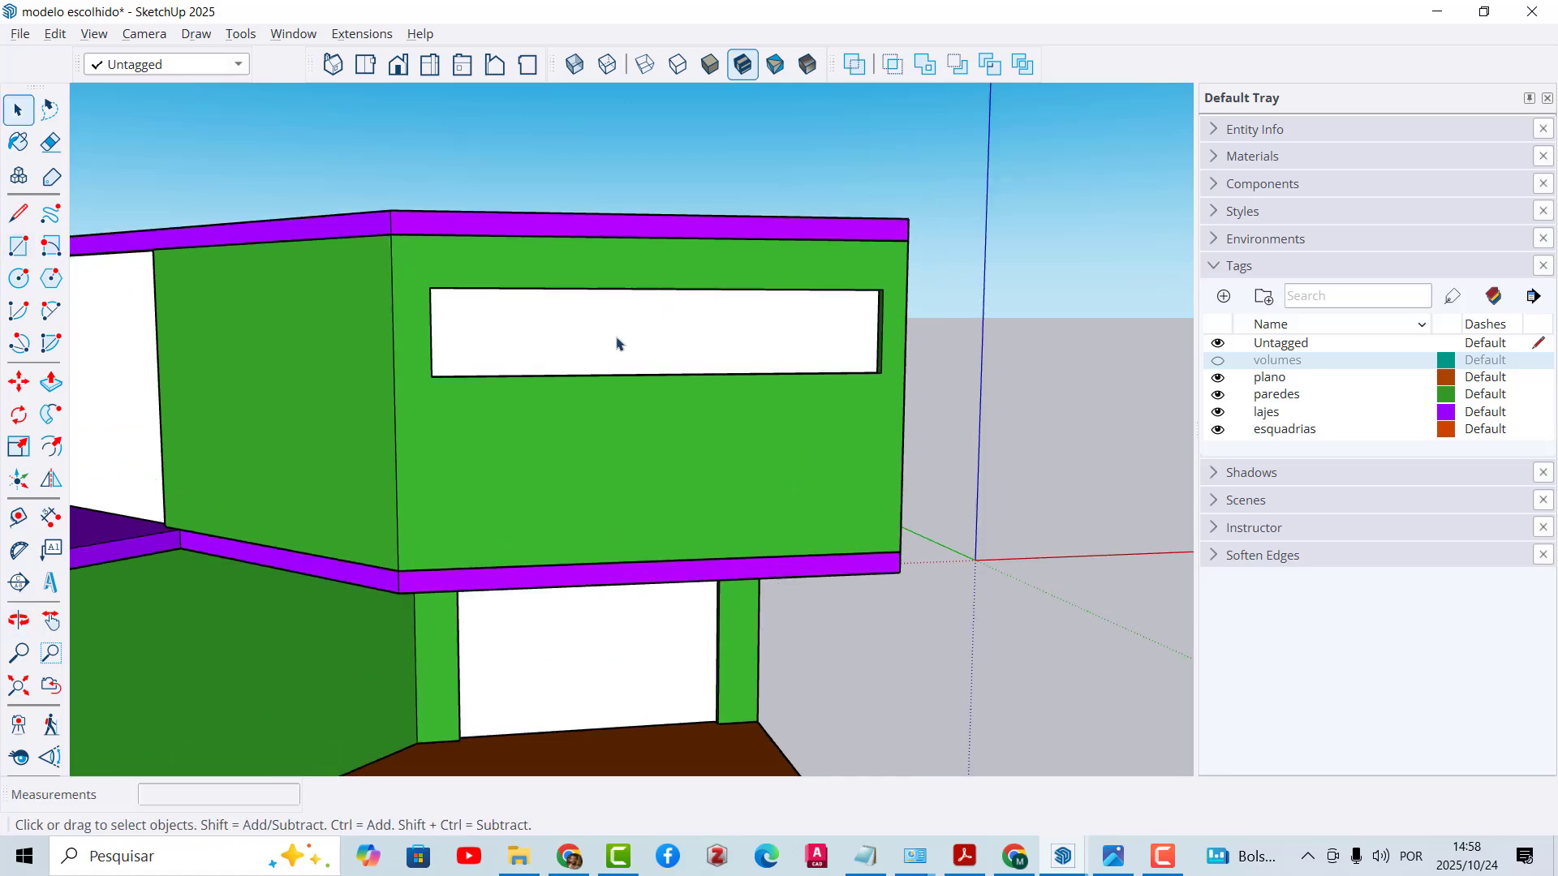
Step: Make a group from the face filling the upper floor's horizontal window
click(619, 342)
scroll(614, 332, up, 2)
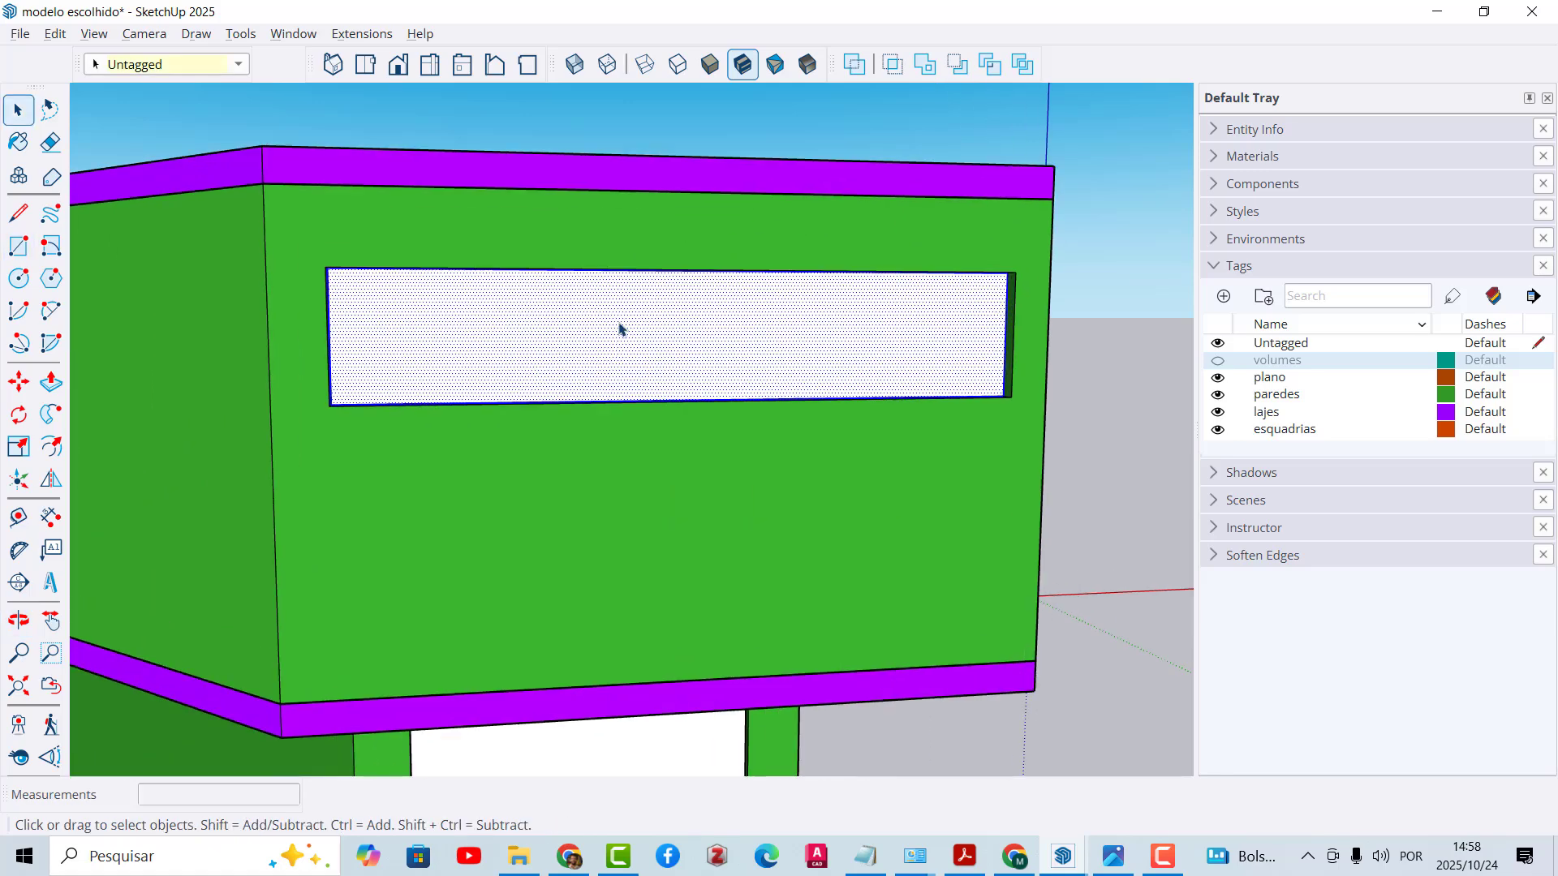
right_click(619, 328)
click(730, 488)
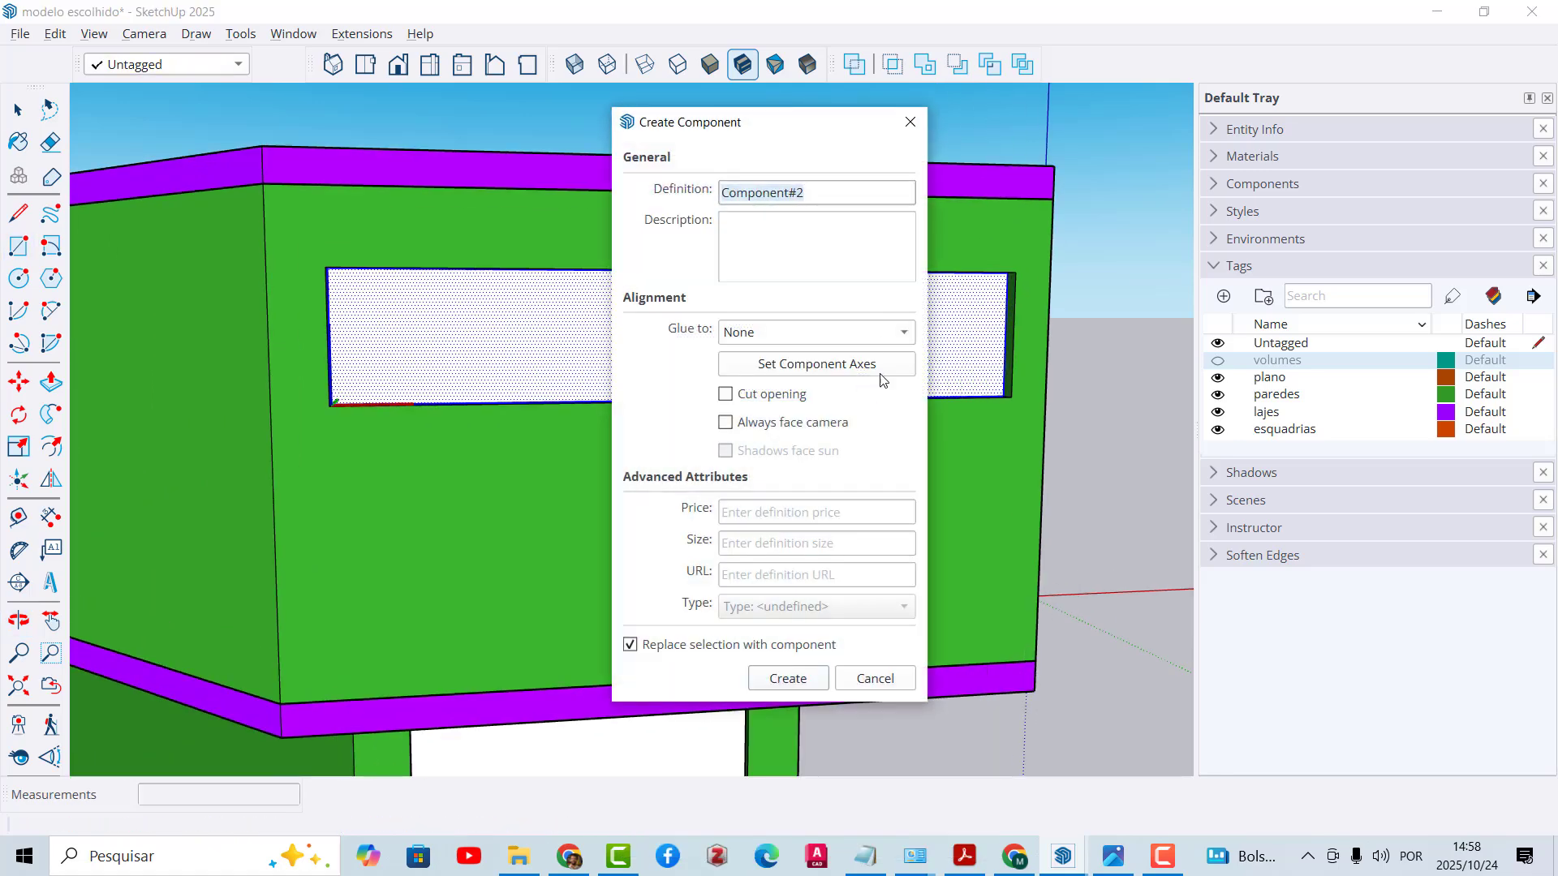
key(Escape)
right_click(791, 318)
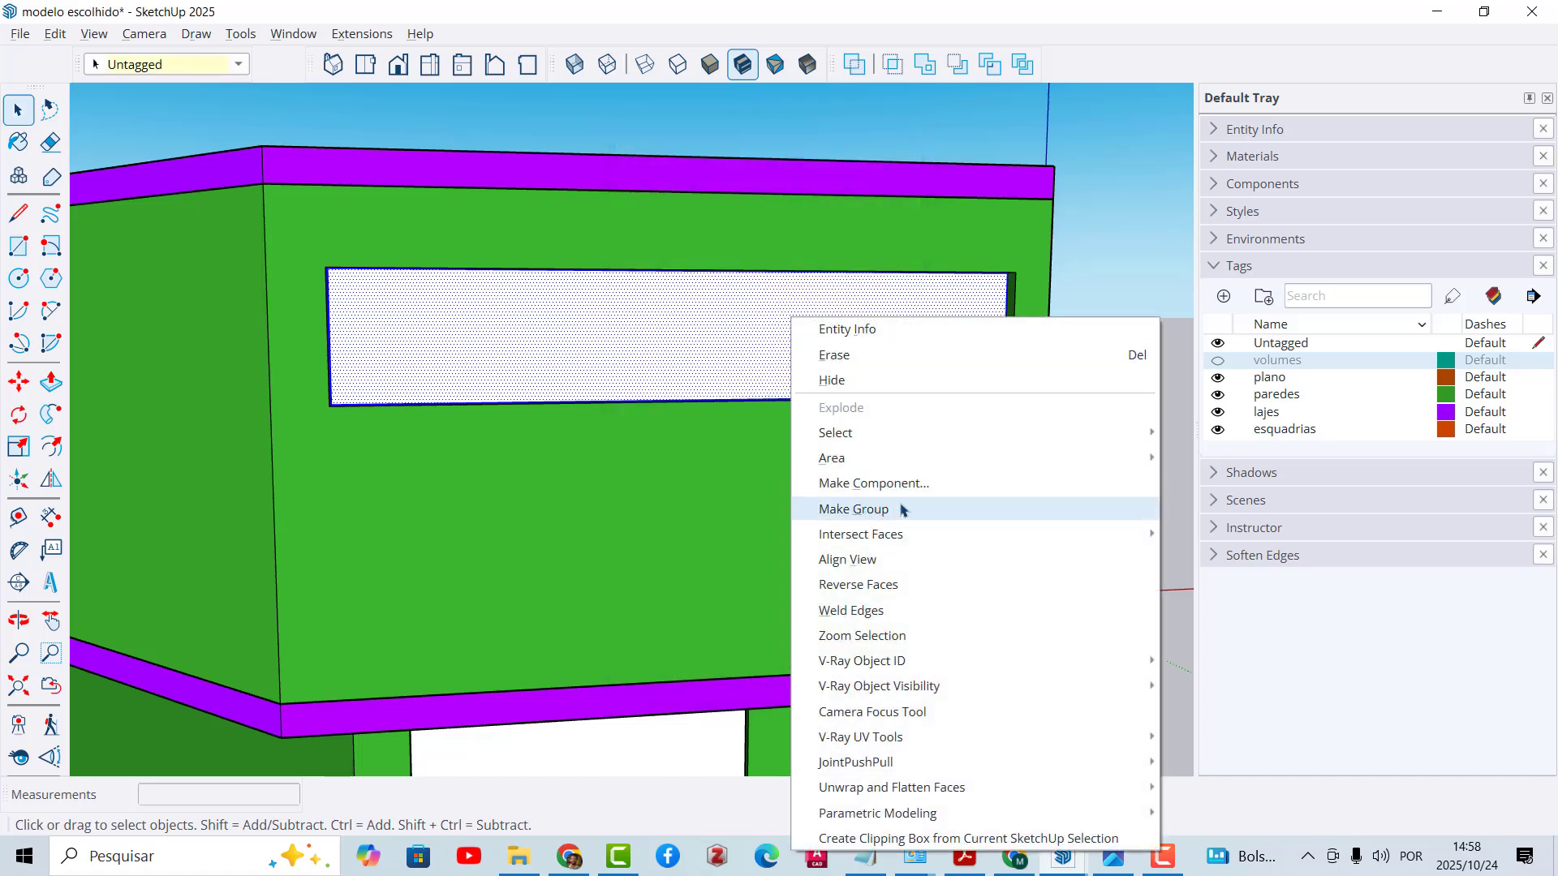
click(897, 503)
Step: Group the tall upper-floor opening's face, and make a separate group from the ground-floor opening's face
scroll(898, 504, down, 2)
click(296, 415)
right_click(295, 414)
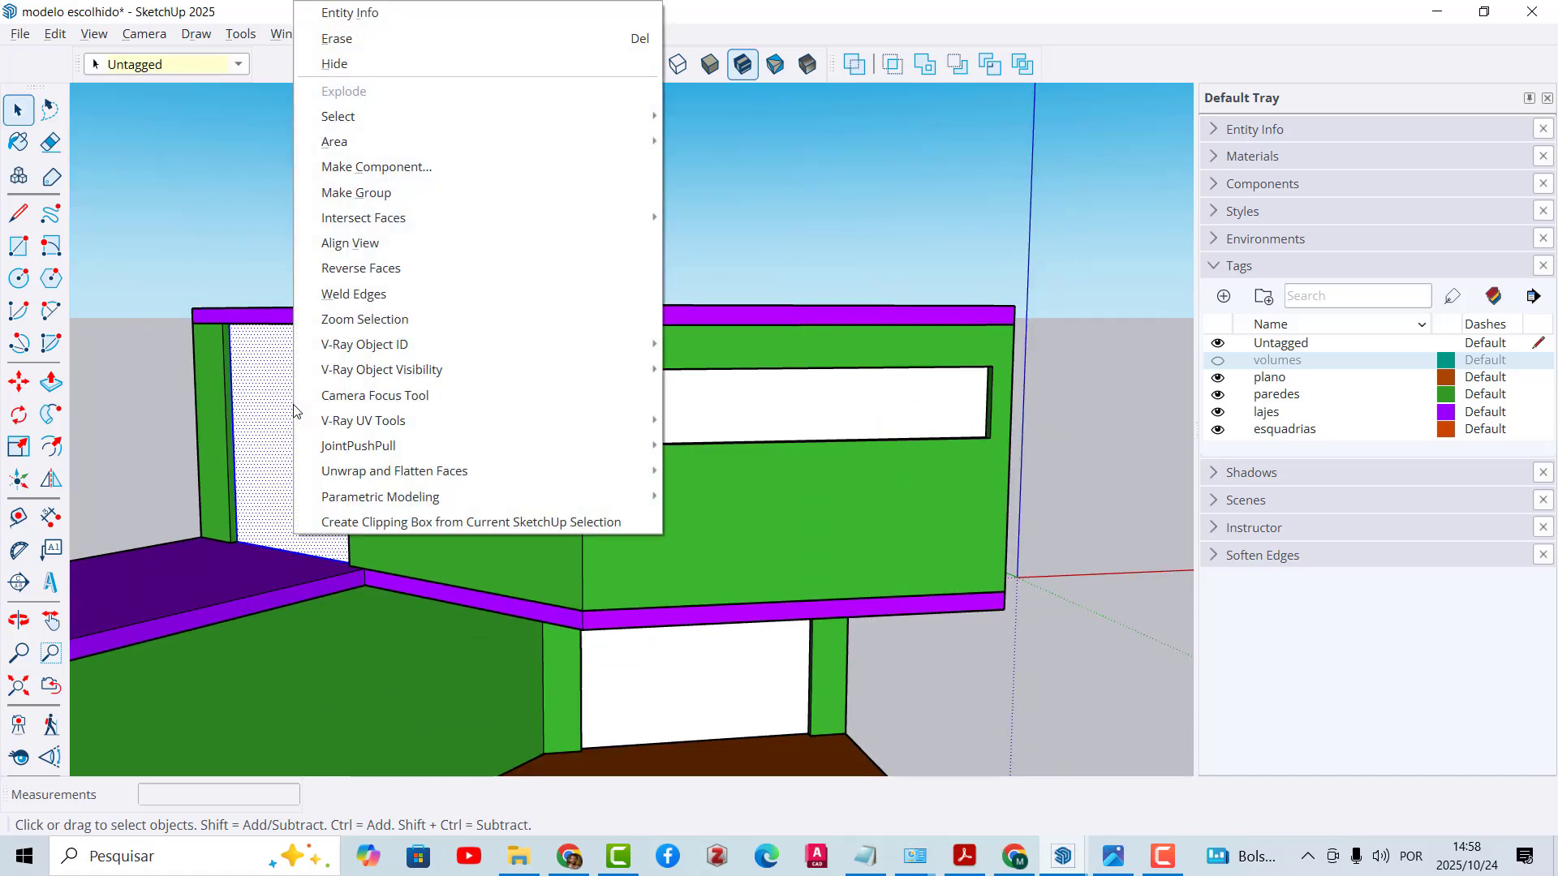
click(398, 192)
scroll(715, 468, down, 3)
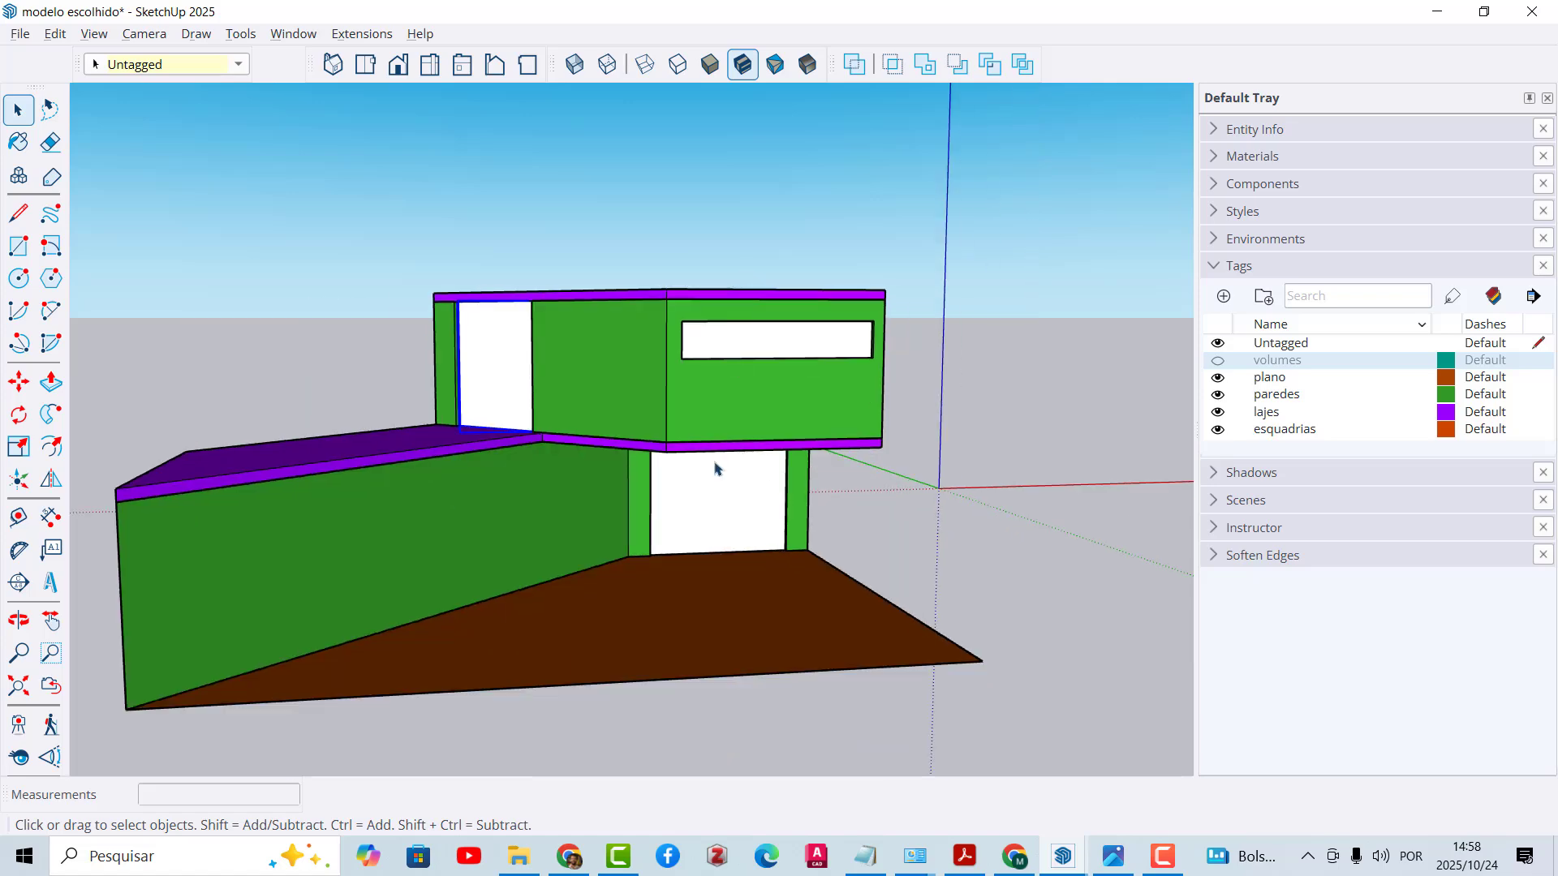
click(707, 534)
right_click(706, 528)
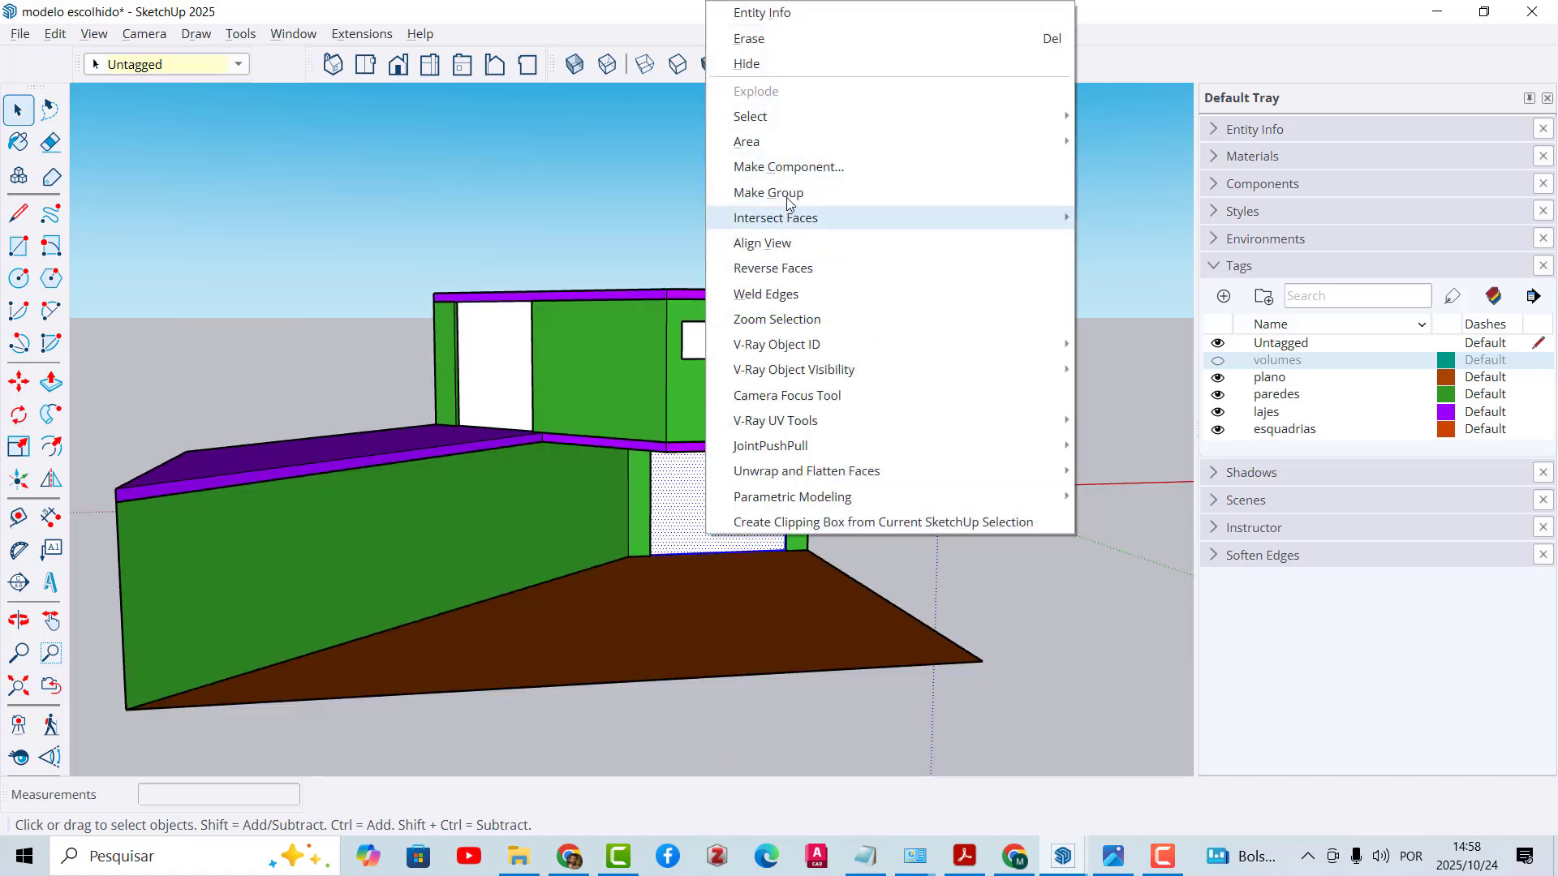
middle_click(713, 481)
Step: Select all three window and door face groups and assign them to the esquadrias tag
middle_drag(712, 481, 720, 450)
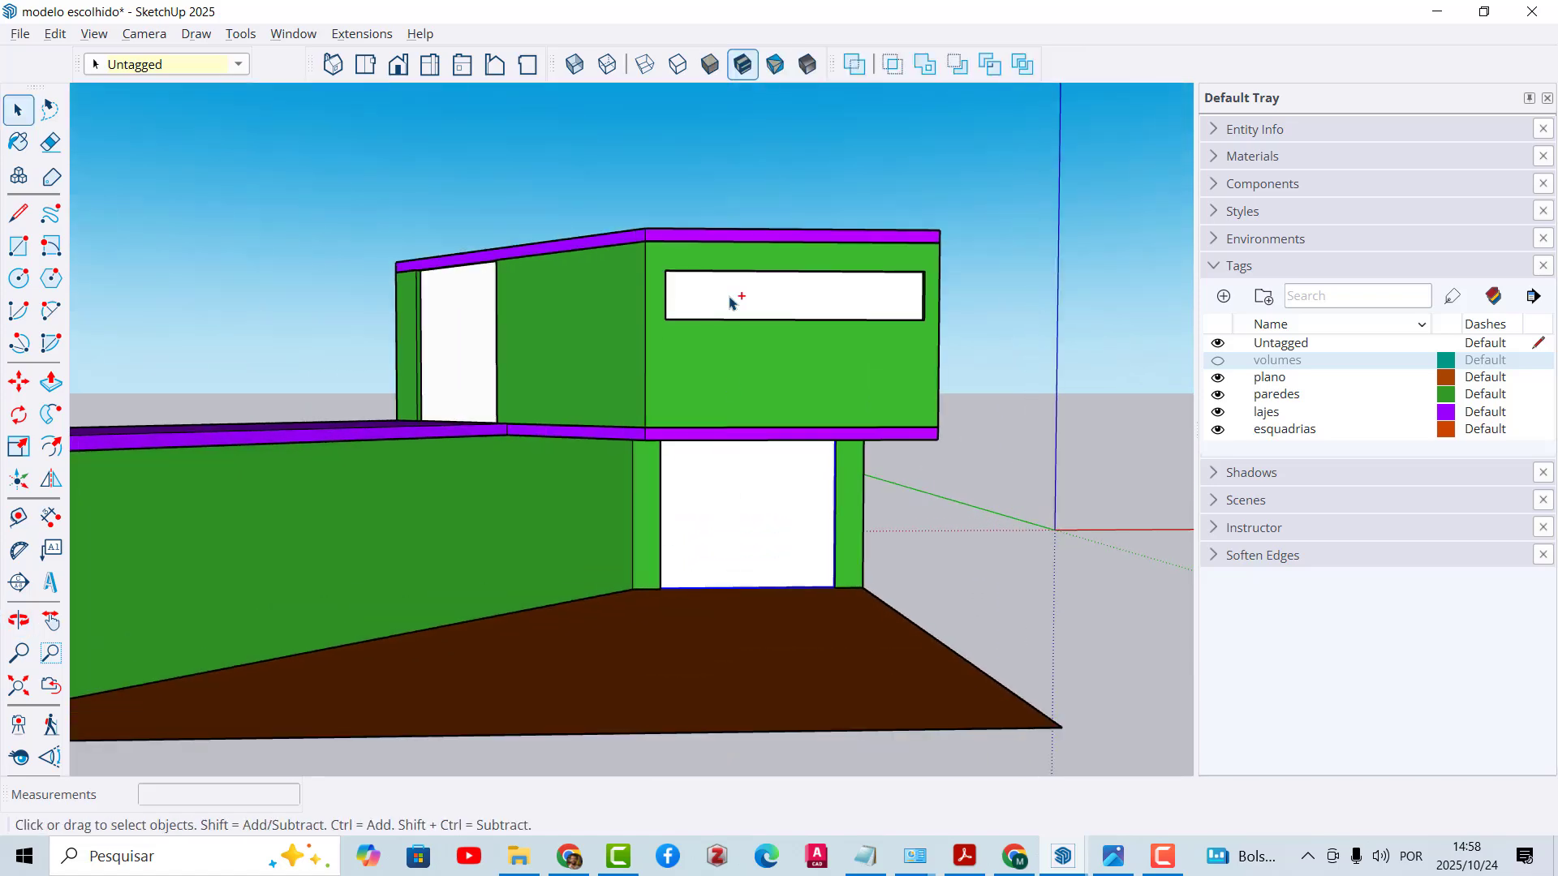
click(497, 327)
click(489, 332)
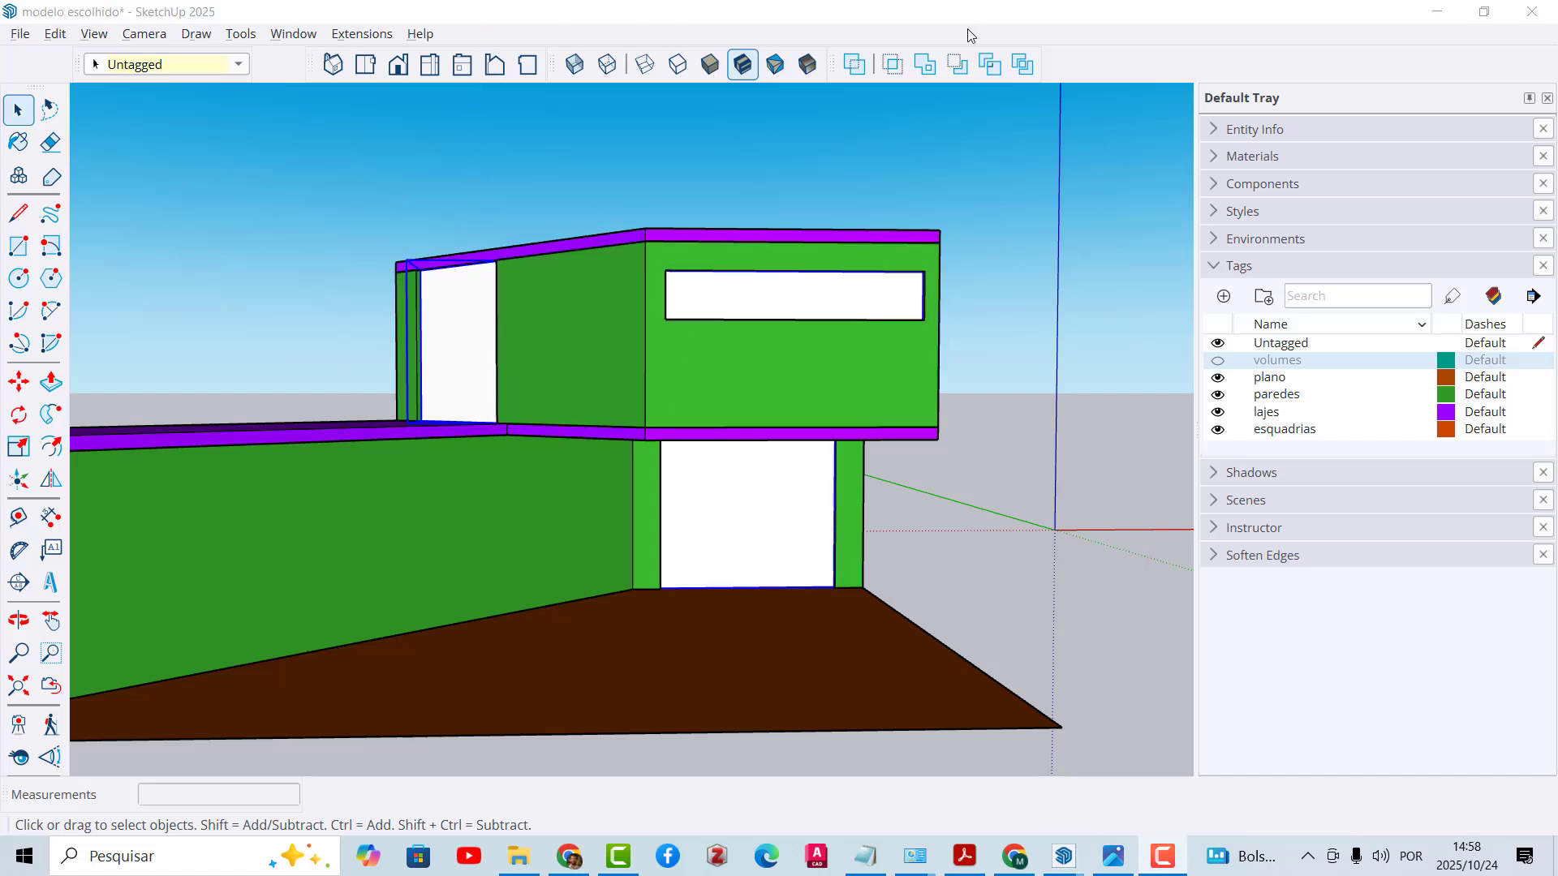
click(237, 64)
click(166, 86)
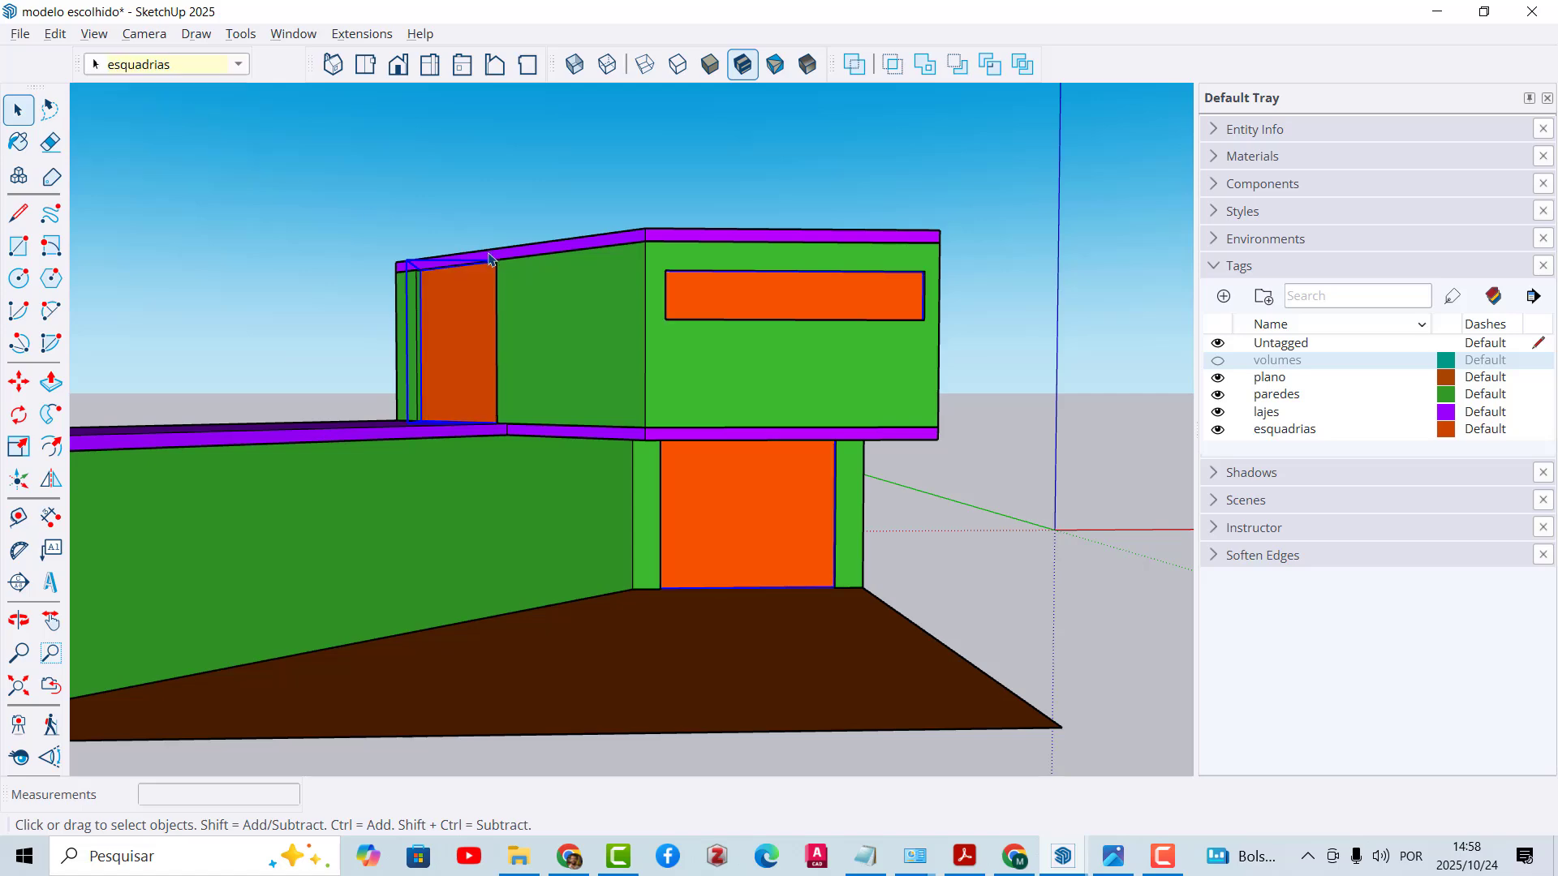
Step: Trace connected lines along the three outer edges of the lower wing's slab top, starting where it meets the upper volume's wall
middle_drag(377, 301, 775, 455)
scroll(481, 472, up, 3)
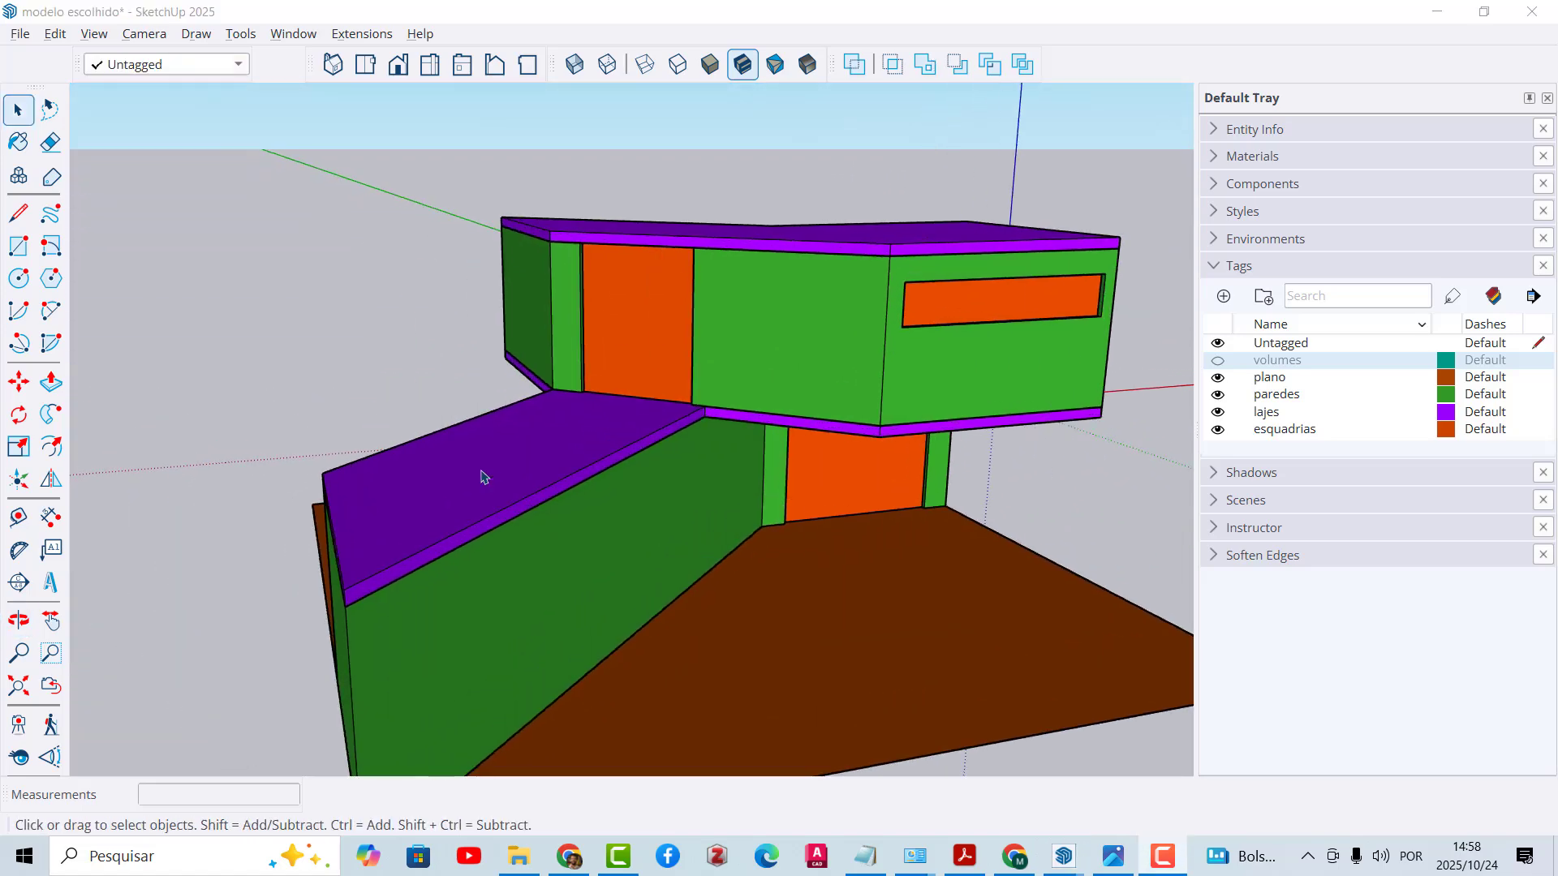
middle_drag(481, 471, 491, 504)
scroll(525, 366, down, 3)
middle_drag(508, 392, 532, 431)
scroll(532, 432, up, 1)
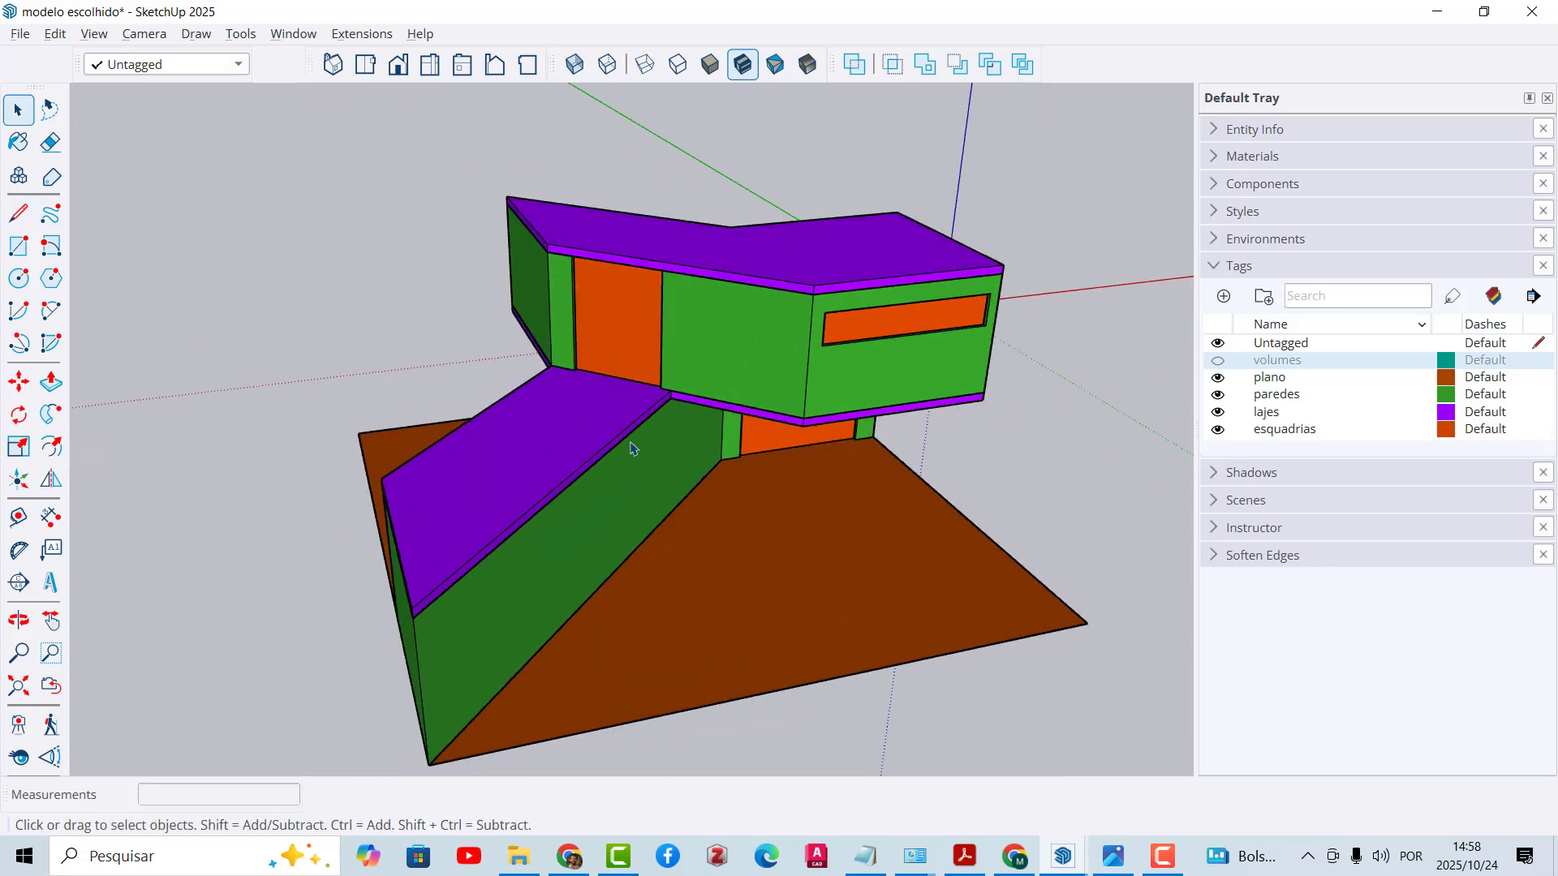
scroll(632, 445, up, 2)
key(l)
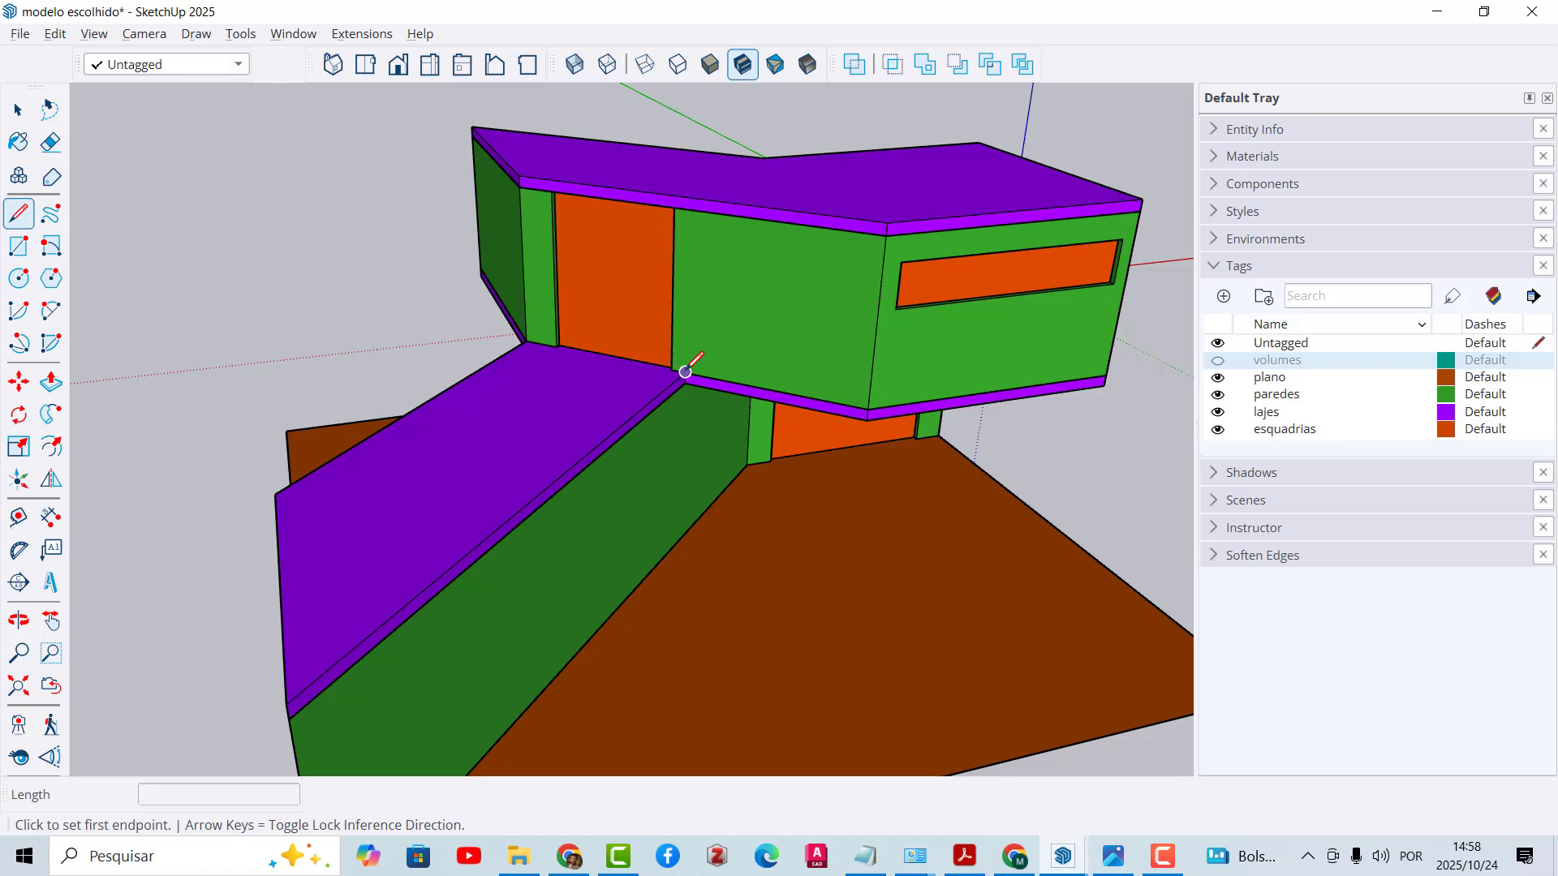
scroll(683, 359, up, 5)
click(680, 361)
scroll(666, 381, down, 6)
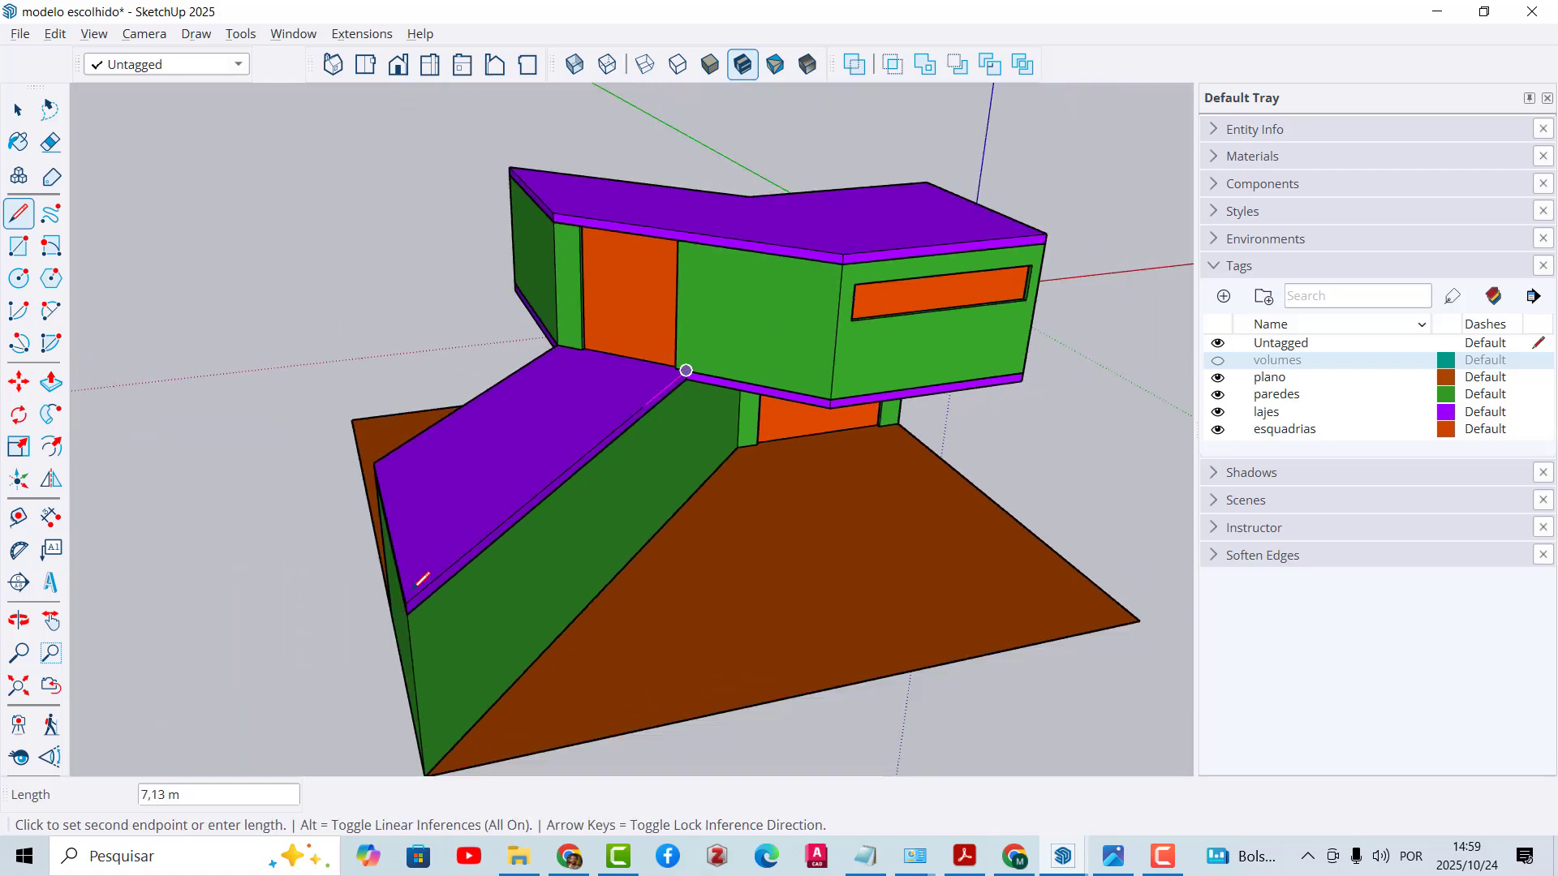
scroll(409, 617, up, 5)
click(377, 478)
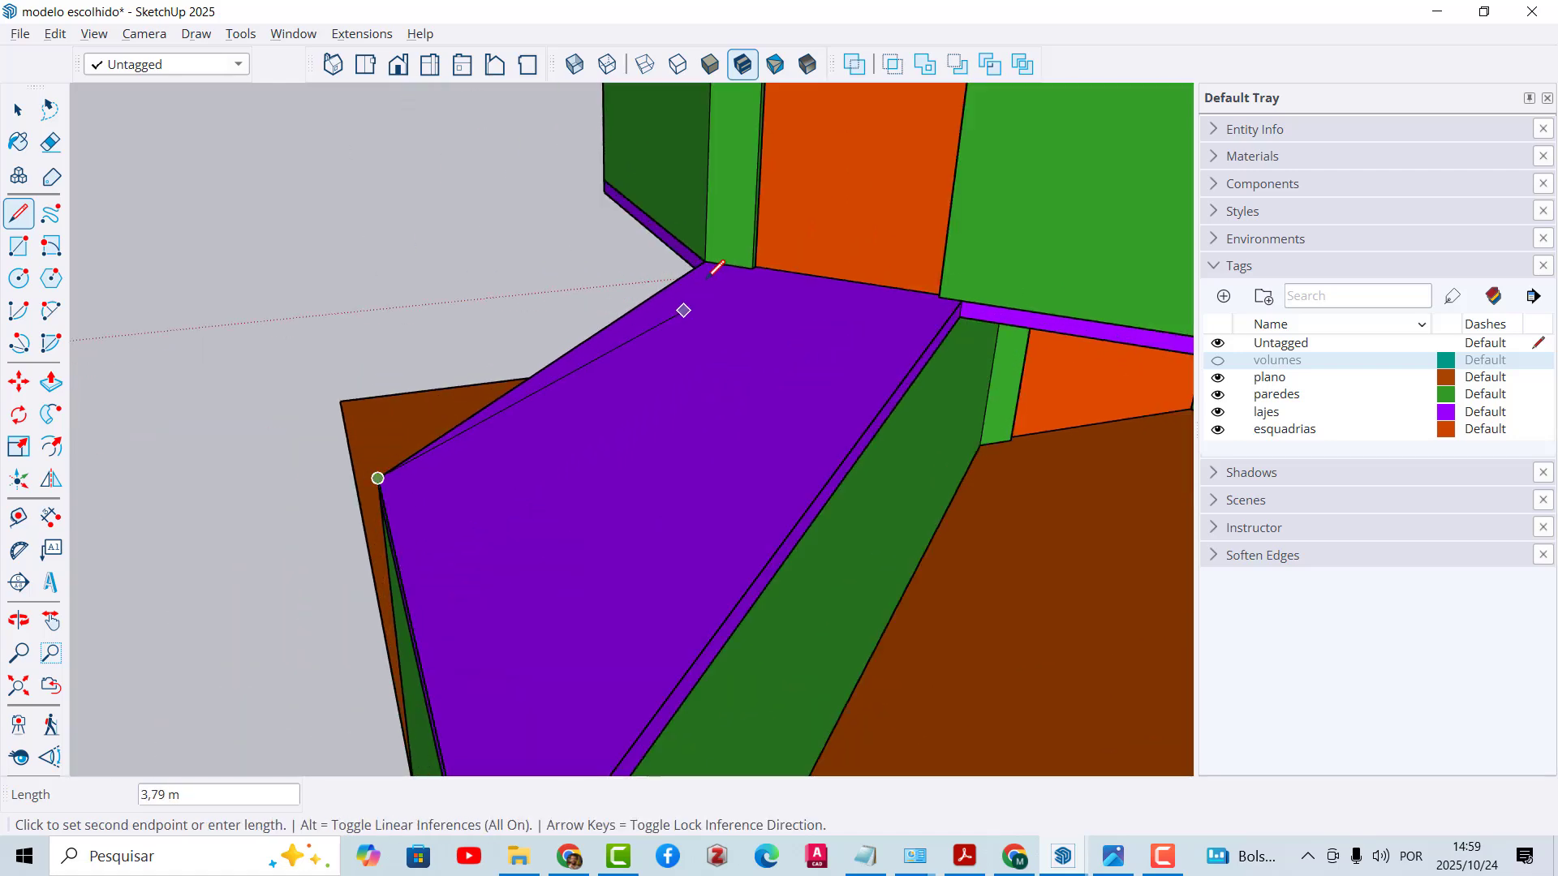
key(space)
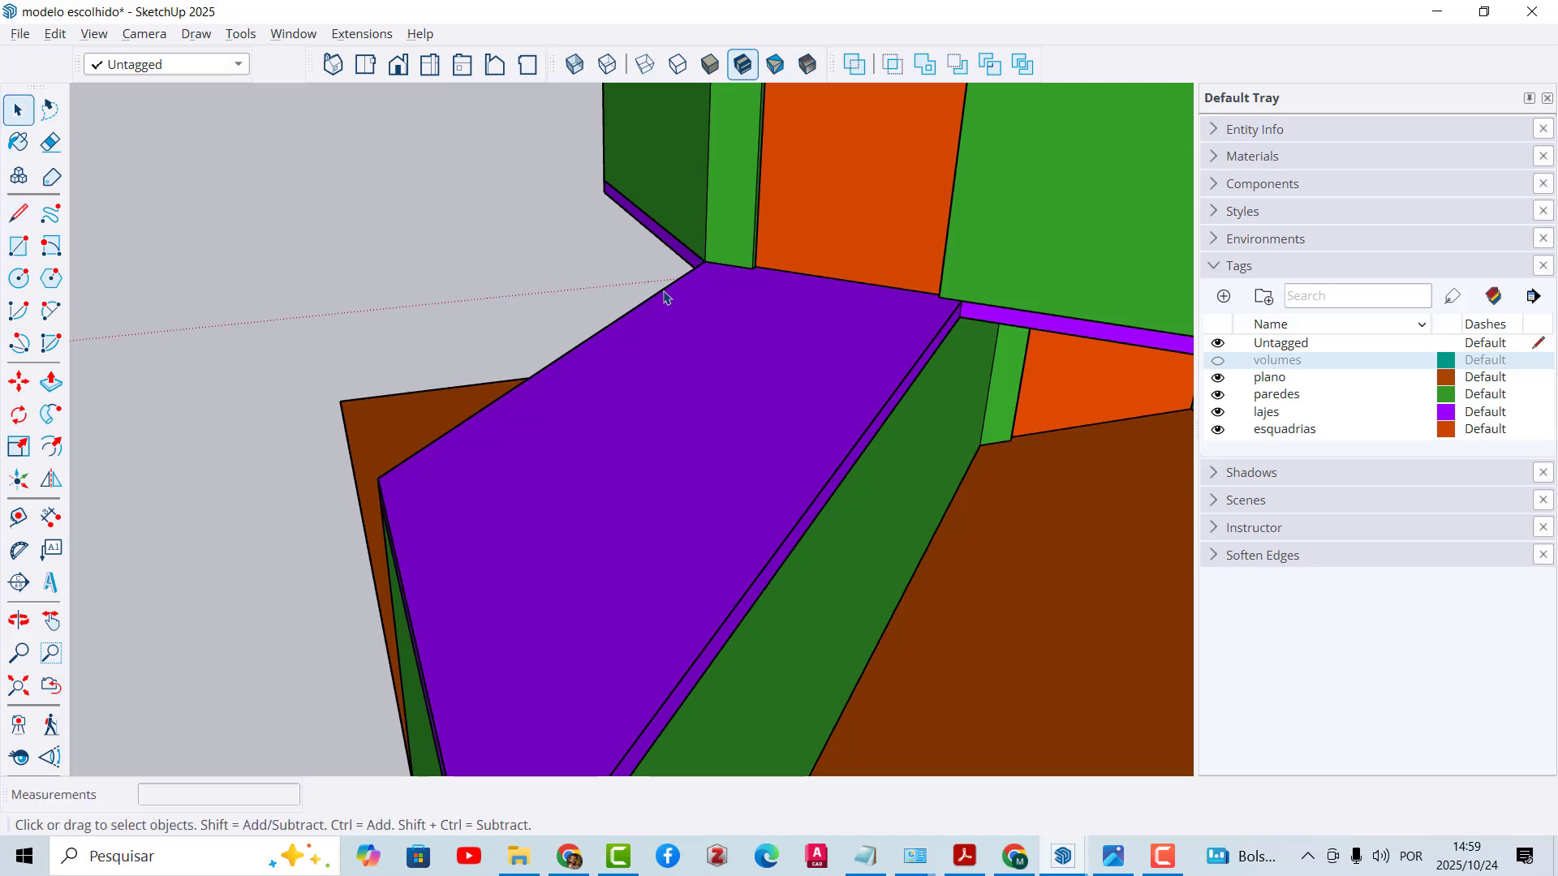
Step: Hide the plano, paredes, lajes and esquadrias tags to isolate the traced lines
scroll(598, 275, down, 3)
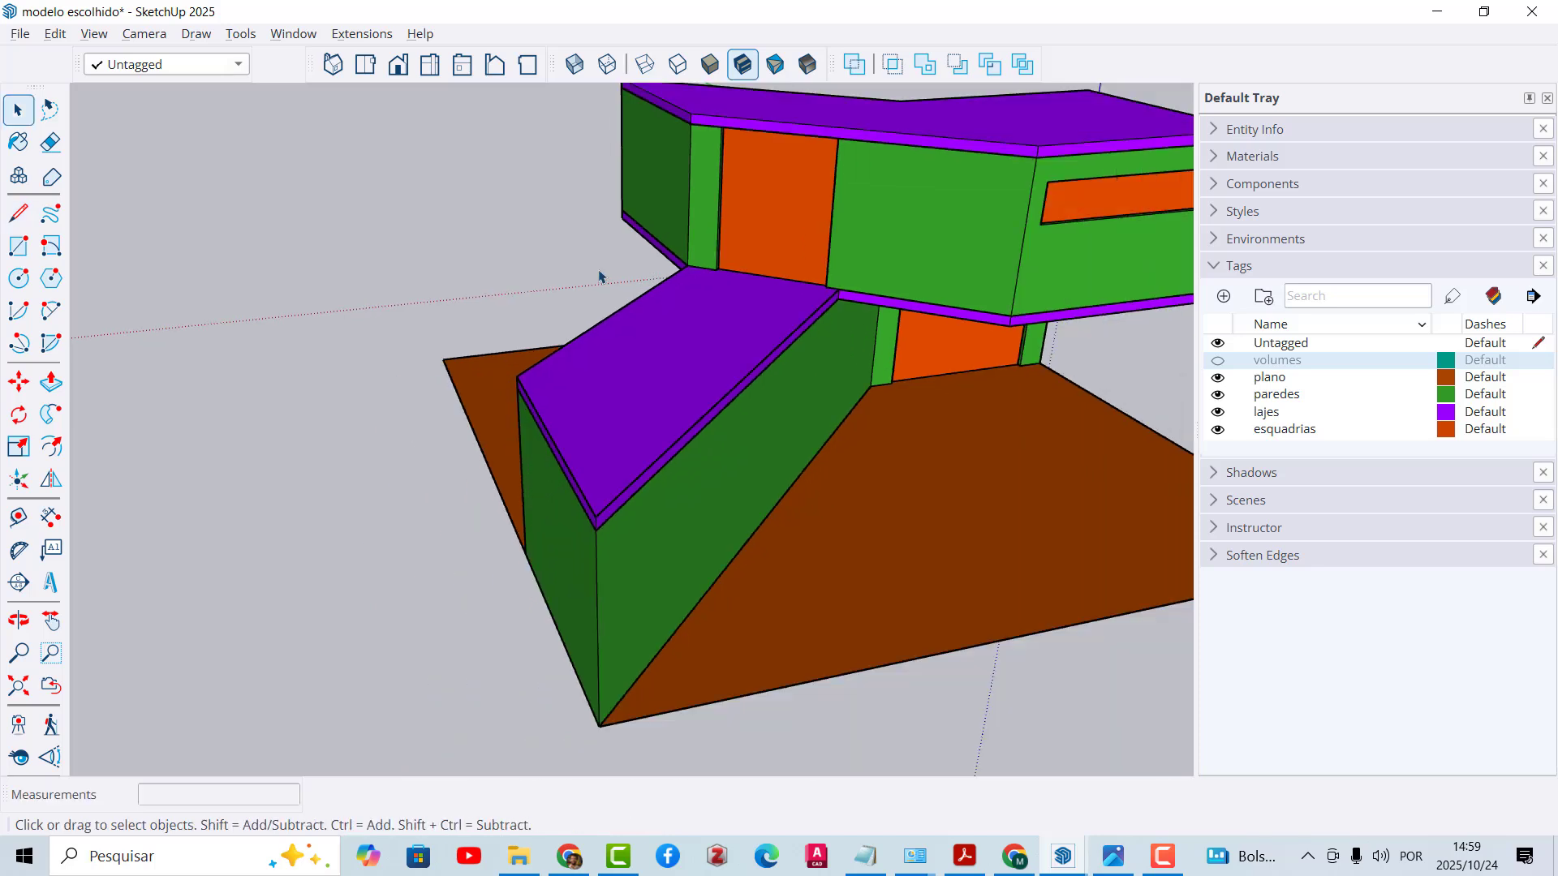
click(1218, 377)
click(1217, 394)
click(1218, 411)
click(1217, 430)
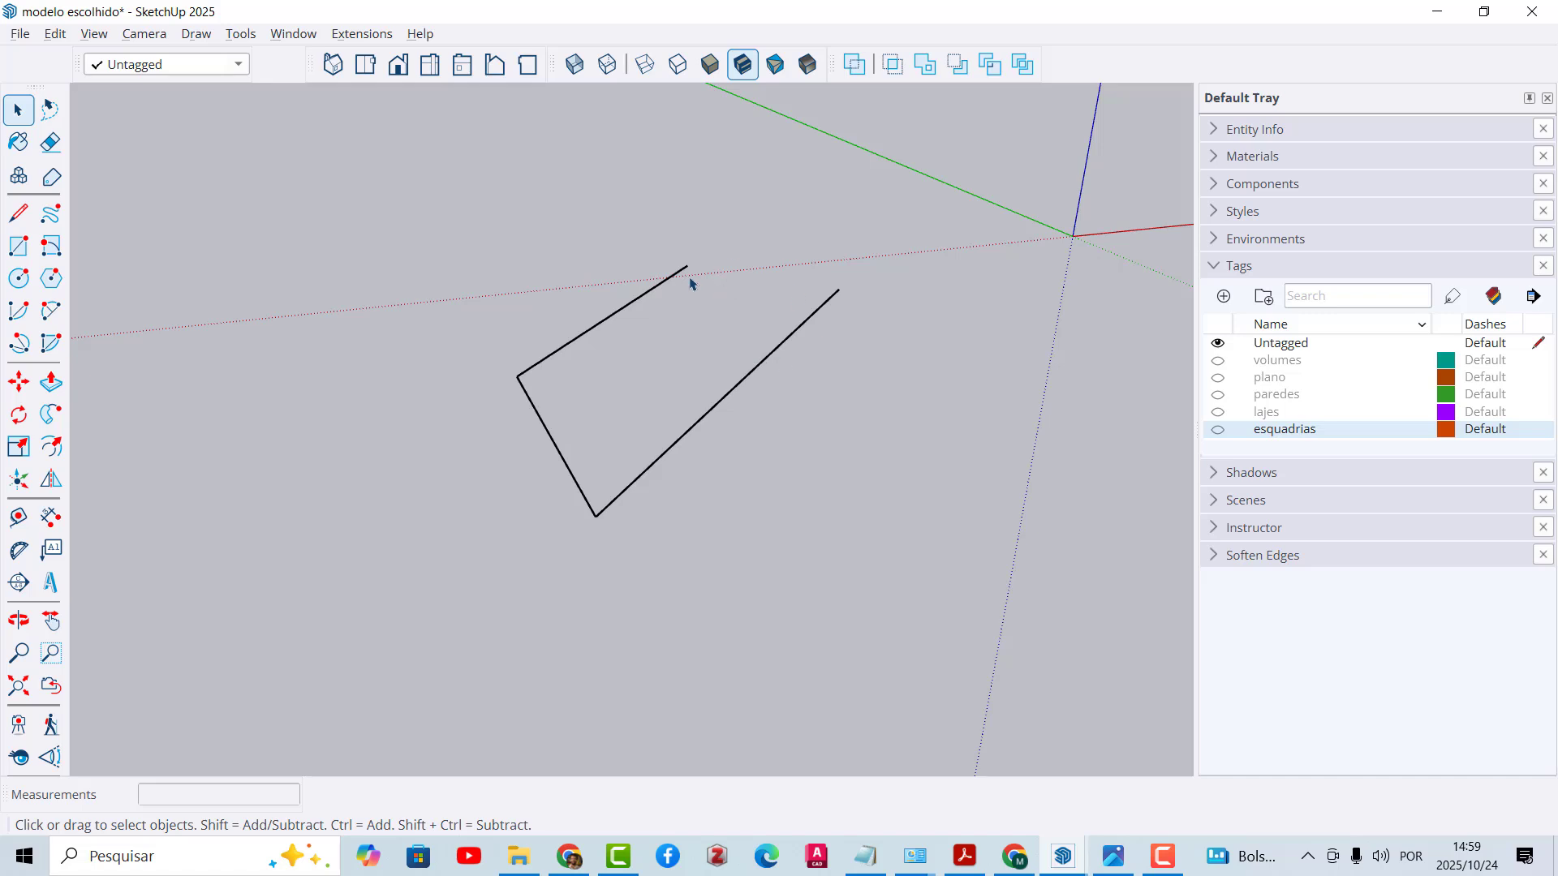
Step: Offset the three traced lines inward by 0,15 m
scroll(690, 282, up, 1)
drag(348, 222, 1112, 685)
key(f)
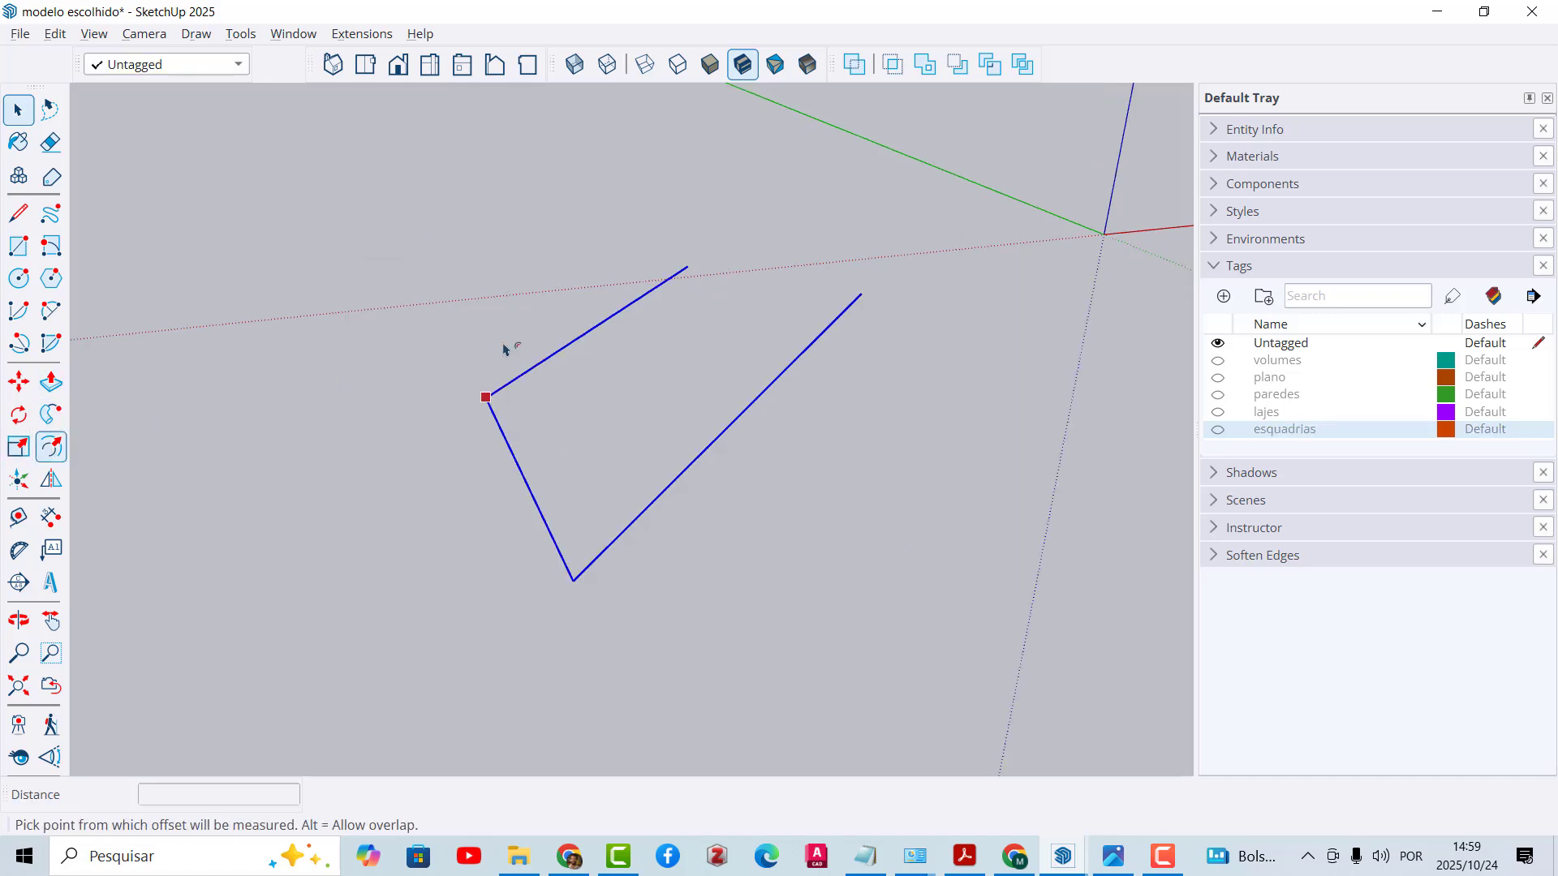
scroll(503, 349, up, 3)
click(548, 434)
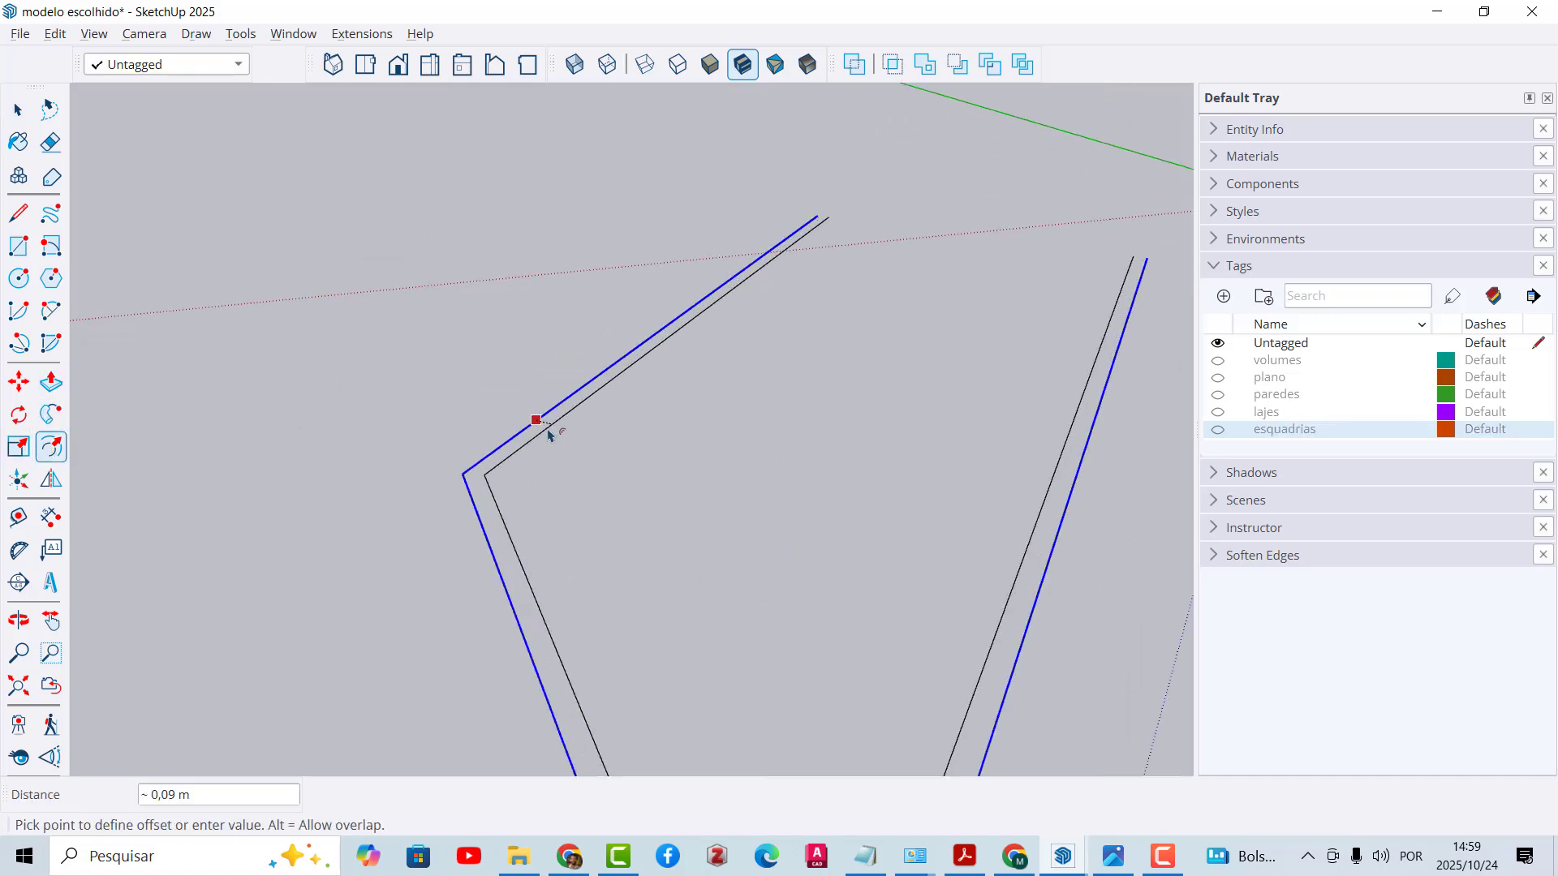
text(0,15)
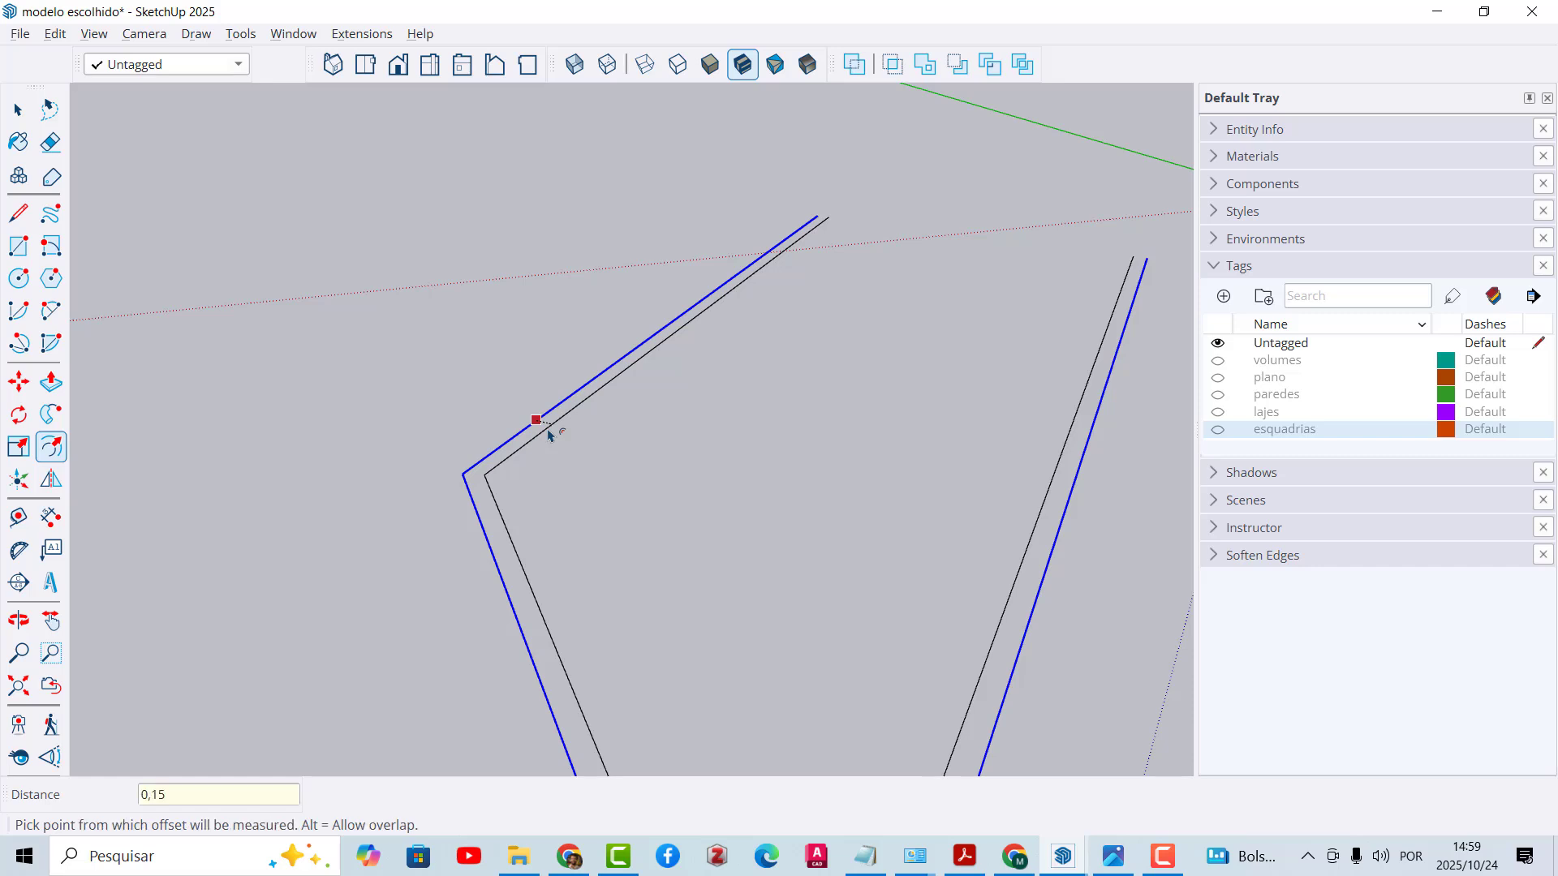
key(Return)
Step: Close both open ends between the traced lines and their offset copies with short lines
click(18, 212)
click(817, 215)
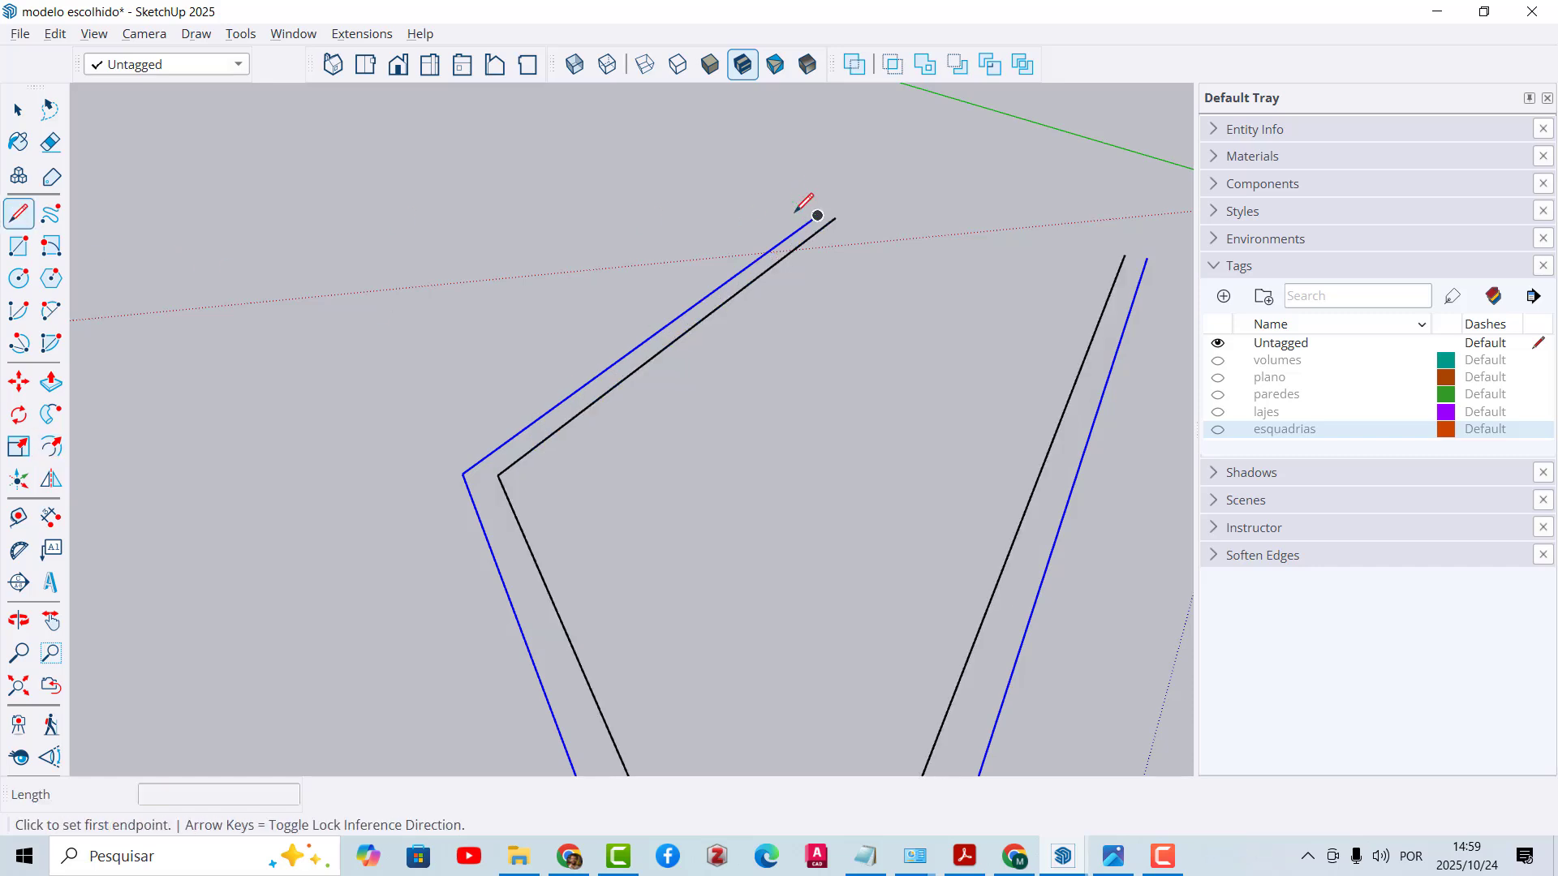
click(835, 217)
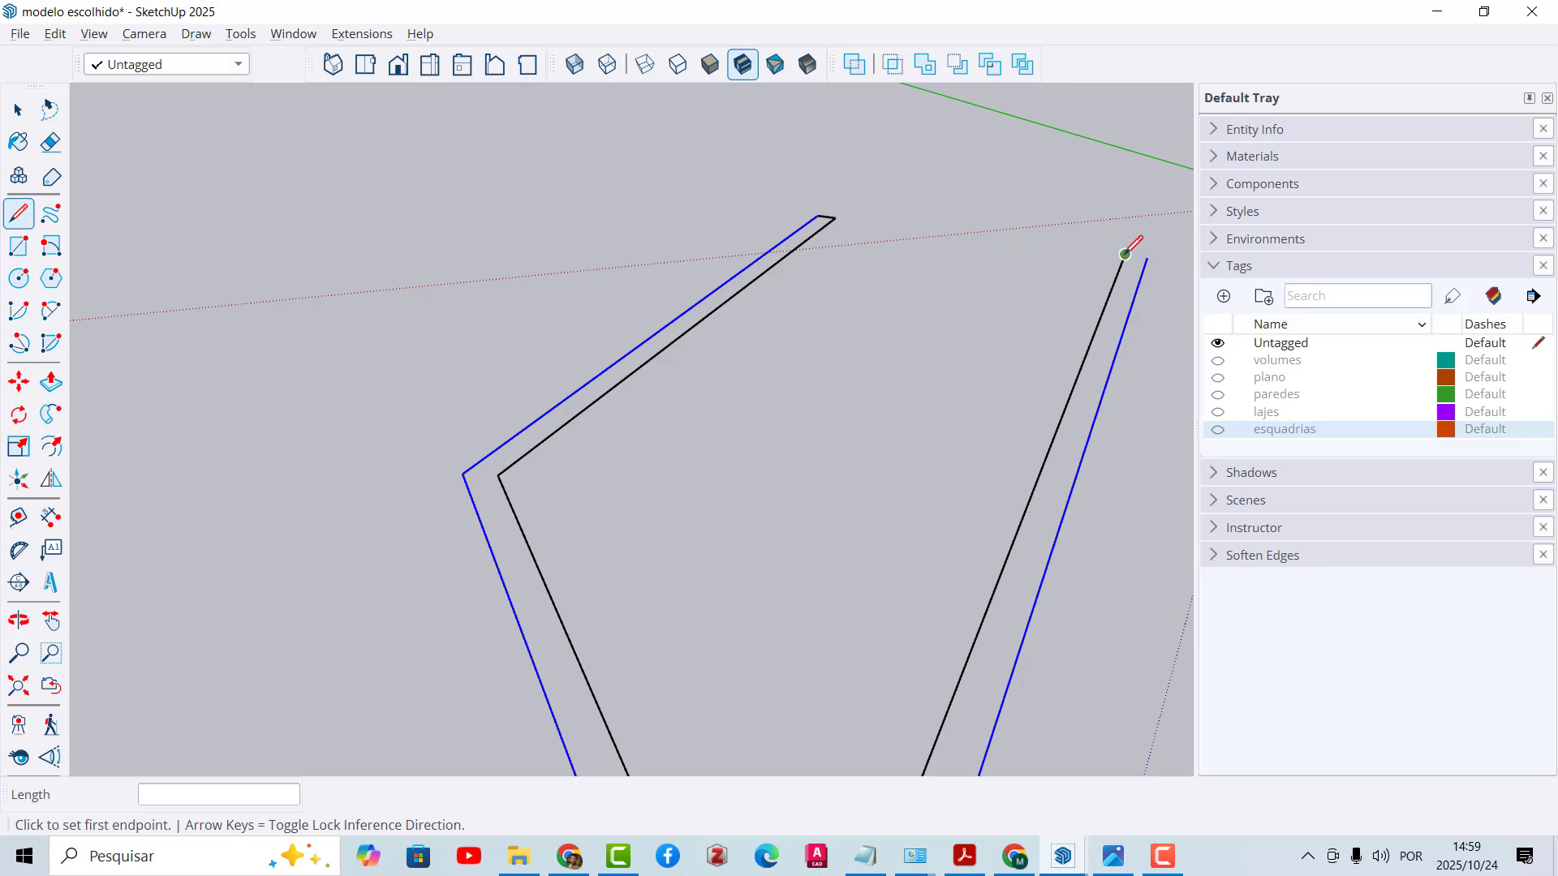
click(1124, 256)
click(1147, 258)
key(space)
Step: Push/Pull the narrow U-shaped face upward to form a low parapet wall
scroll(617, 308, down, 5)
click(51, 381)
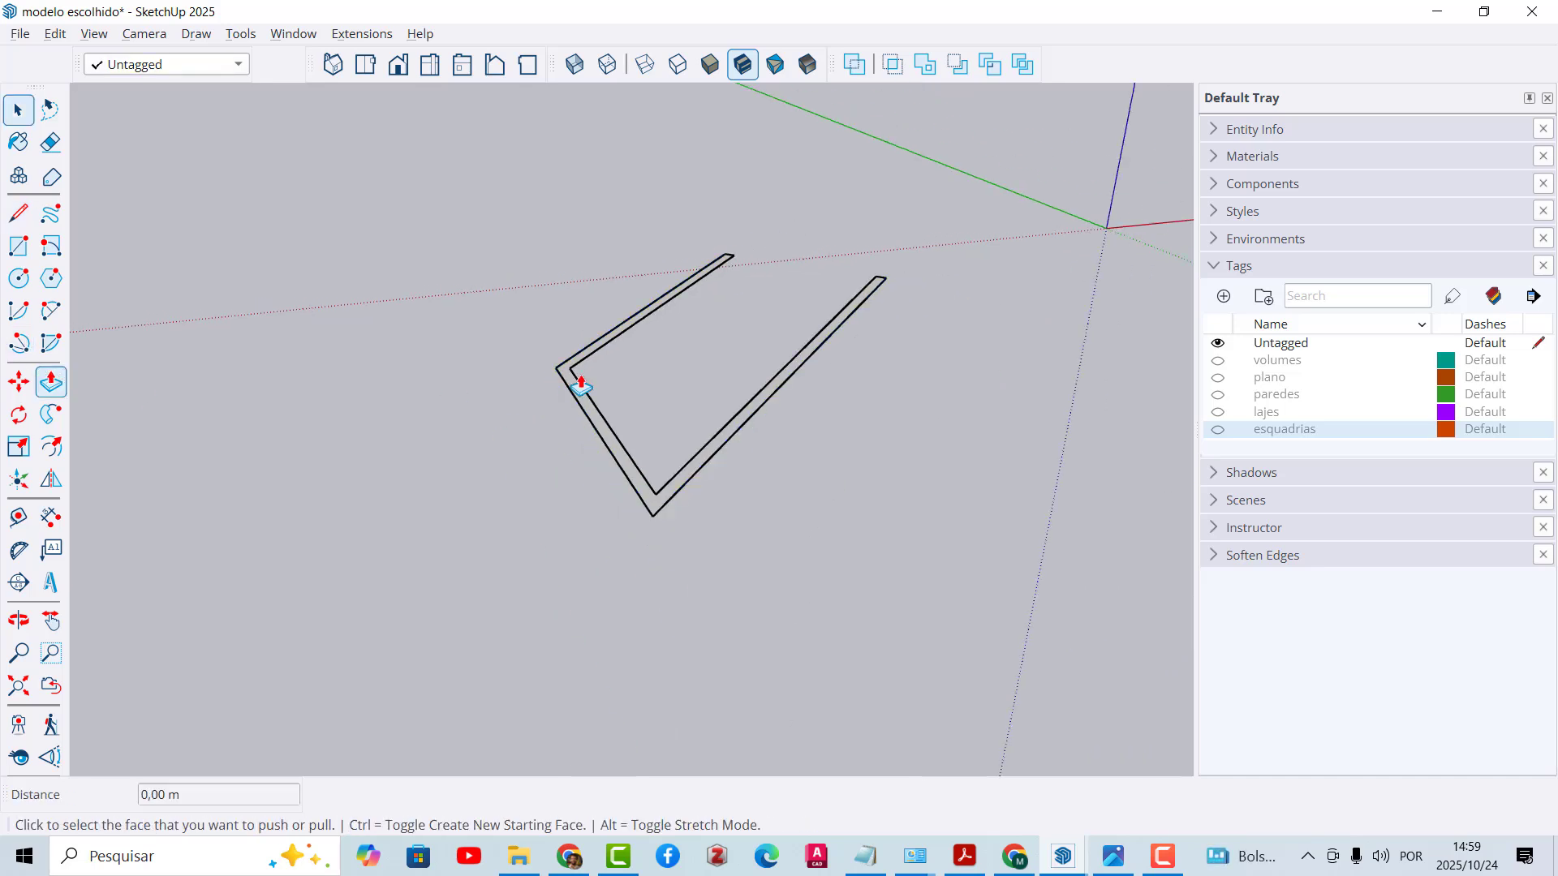
click(591, 410)
click(582, 359)
key(space)
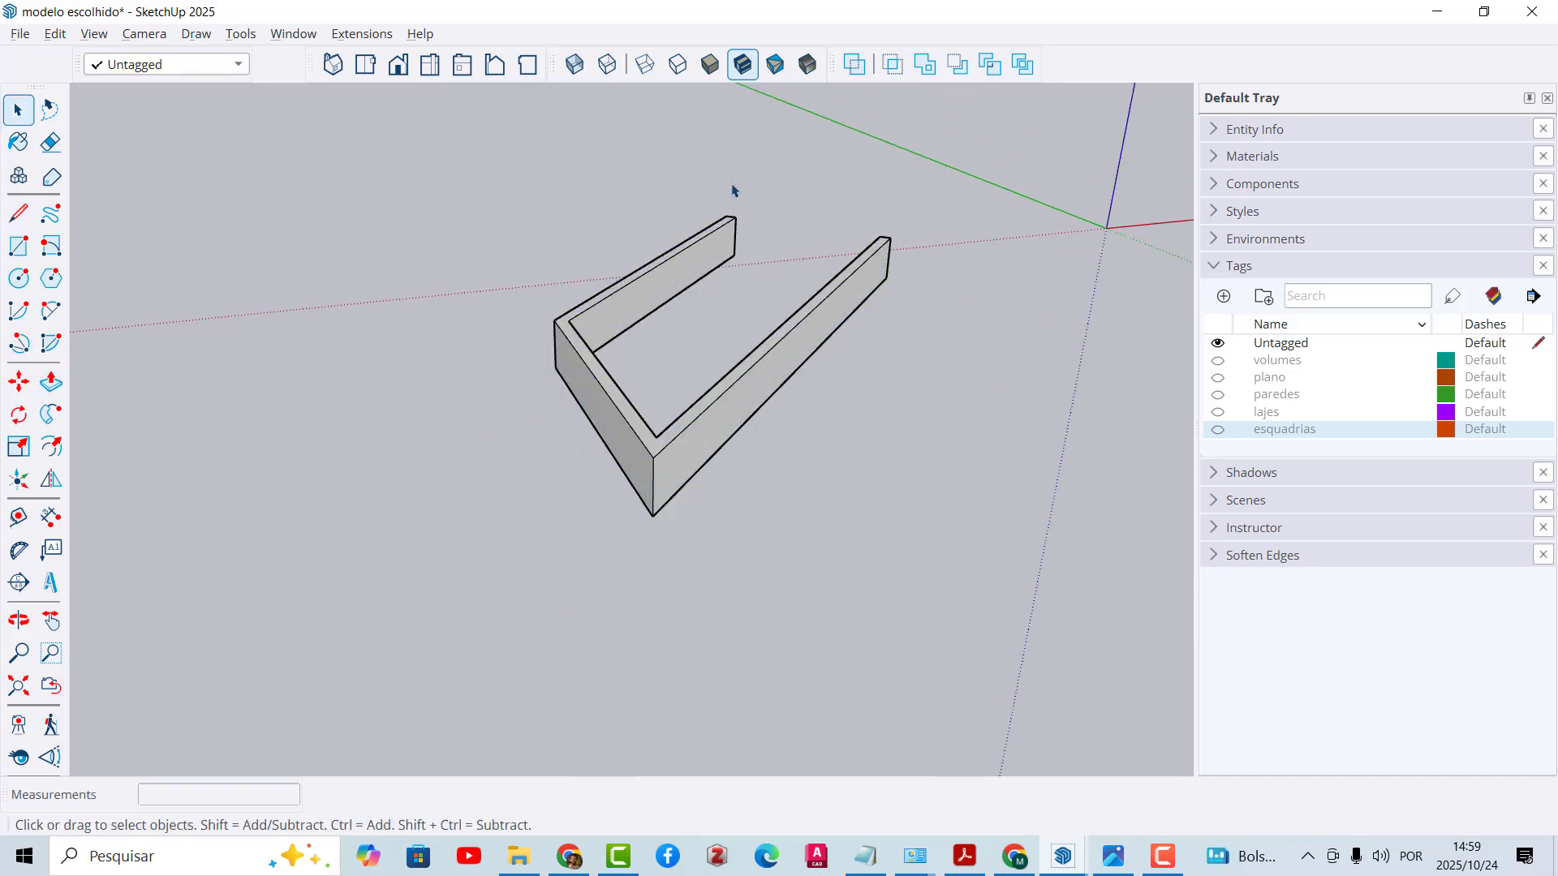
Step: Show the plano, paredes, lajes and esquadrias tags again
scroll(892, 232, up, 2)
click(1218, 378)
click(1217, 394)
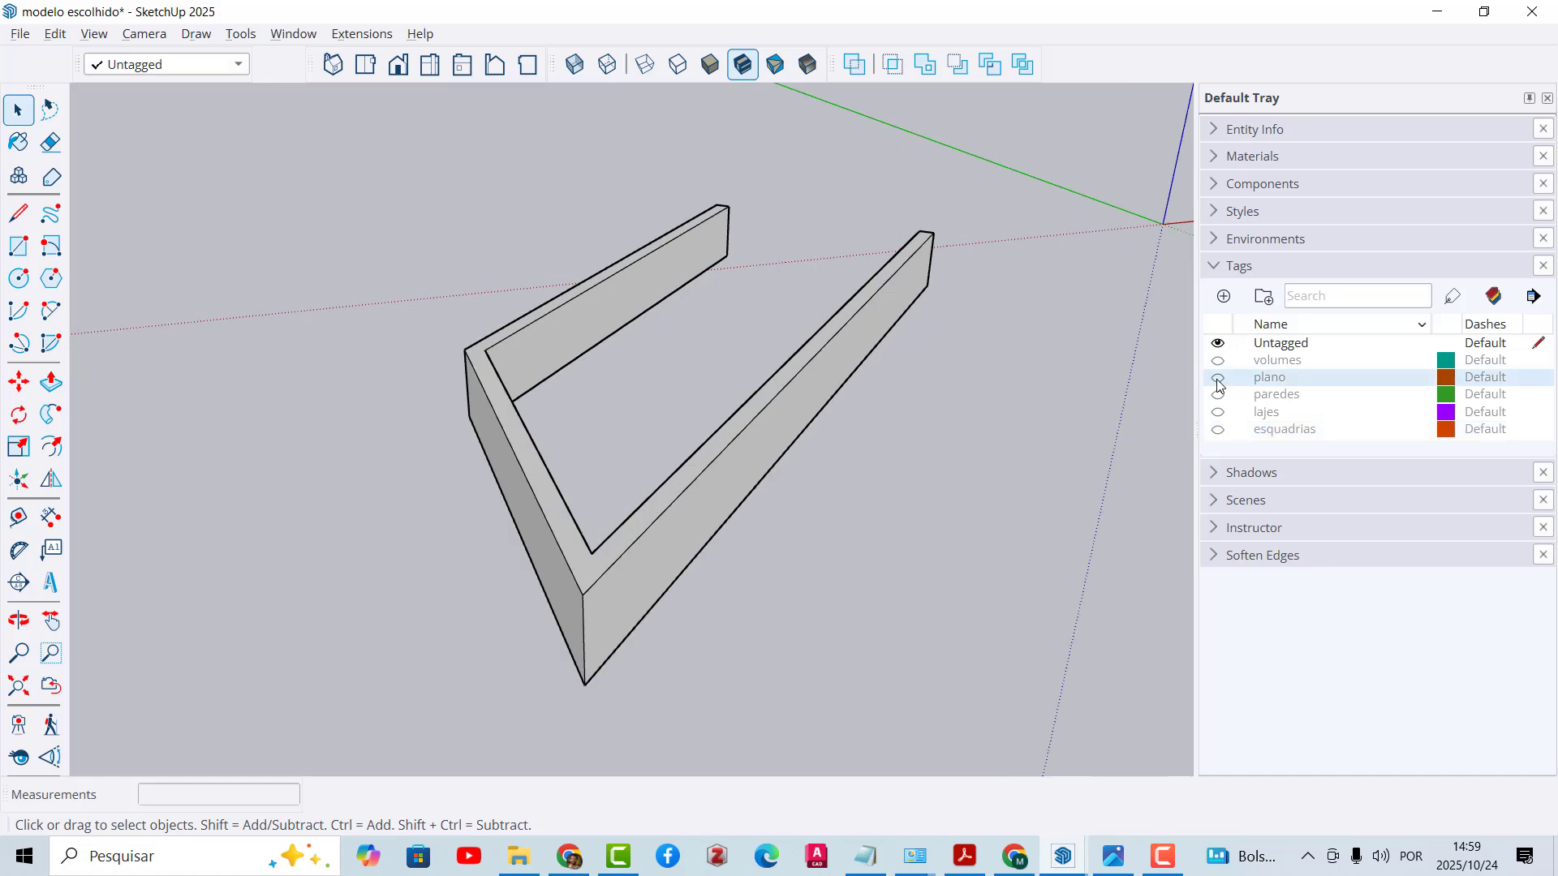
click(1218, 412)
click(1218, 429)
scroll(433, 390, down, 1)
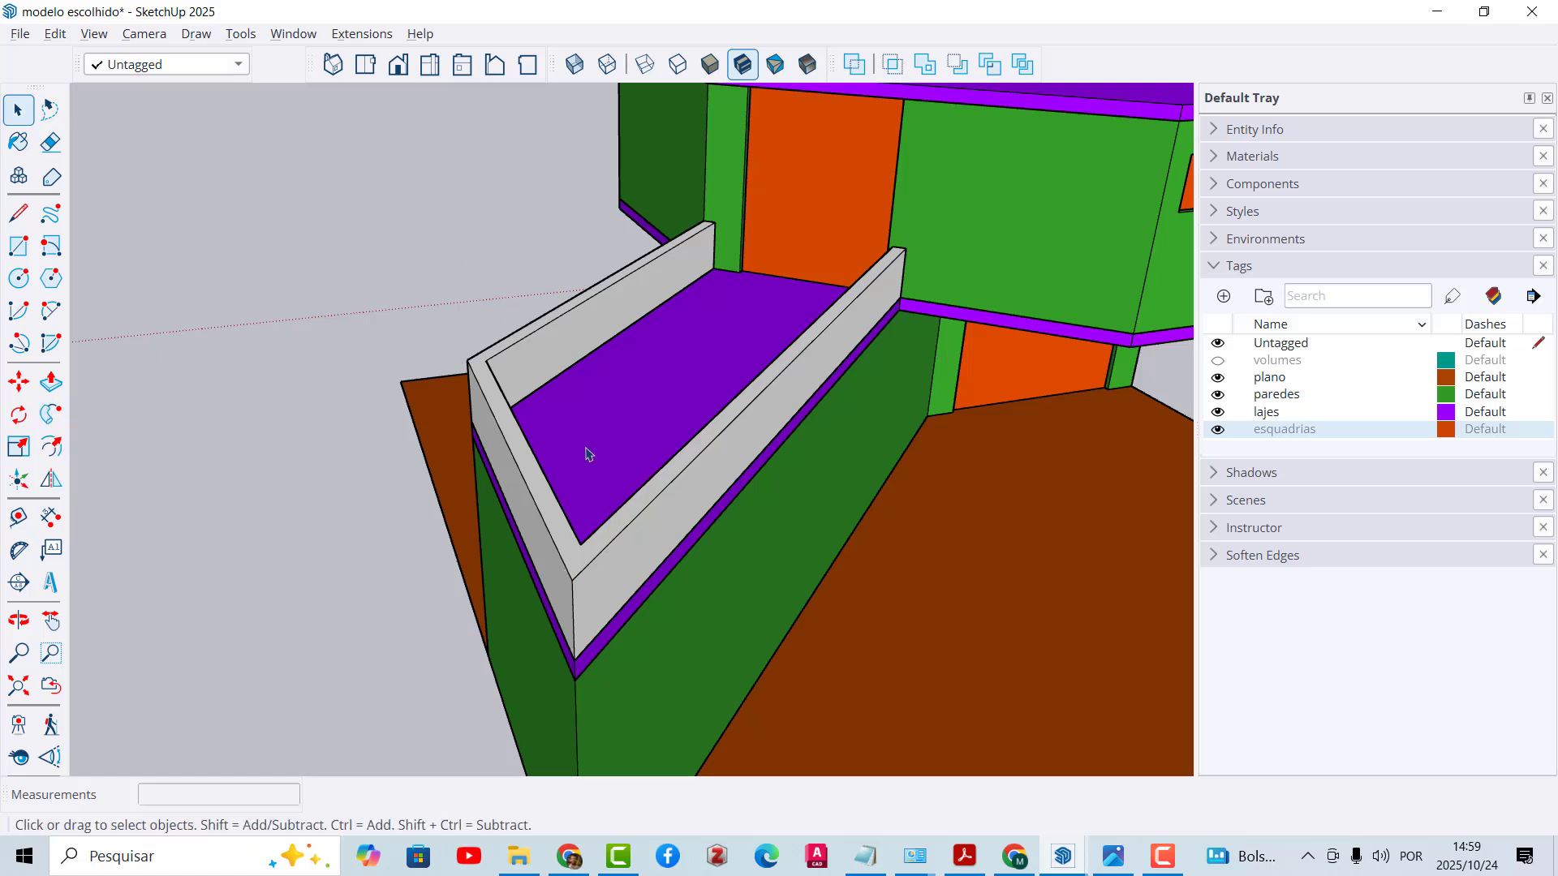
Step: Select the whole parapet geometry on the lower wing's slab, make it a group, and clear the selection
scroll(588, 455, down, 5)
middle_drag(588, 454, 534, 282)
scroll(989, 282, up, 5)
scroll(528, 298, down, 5)
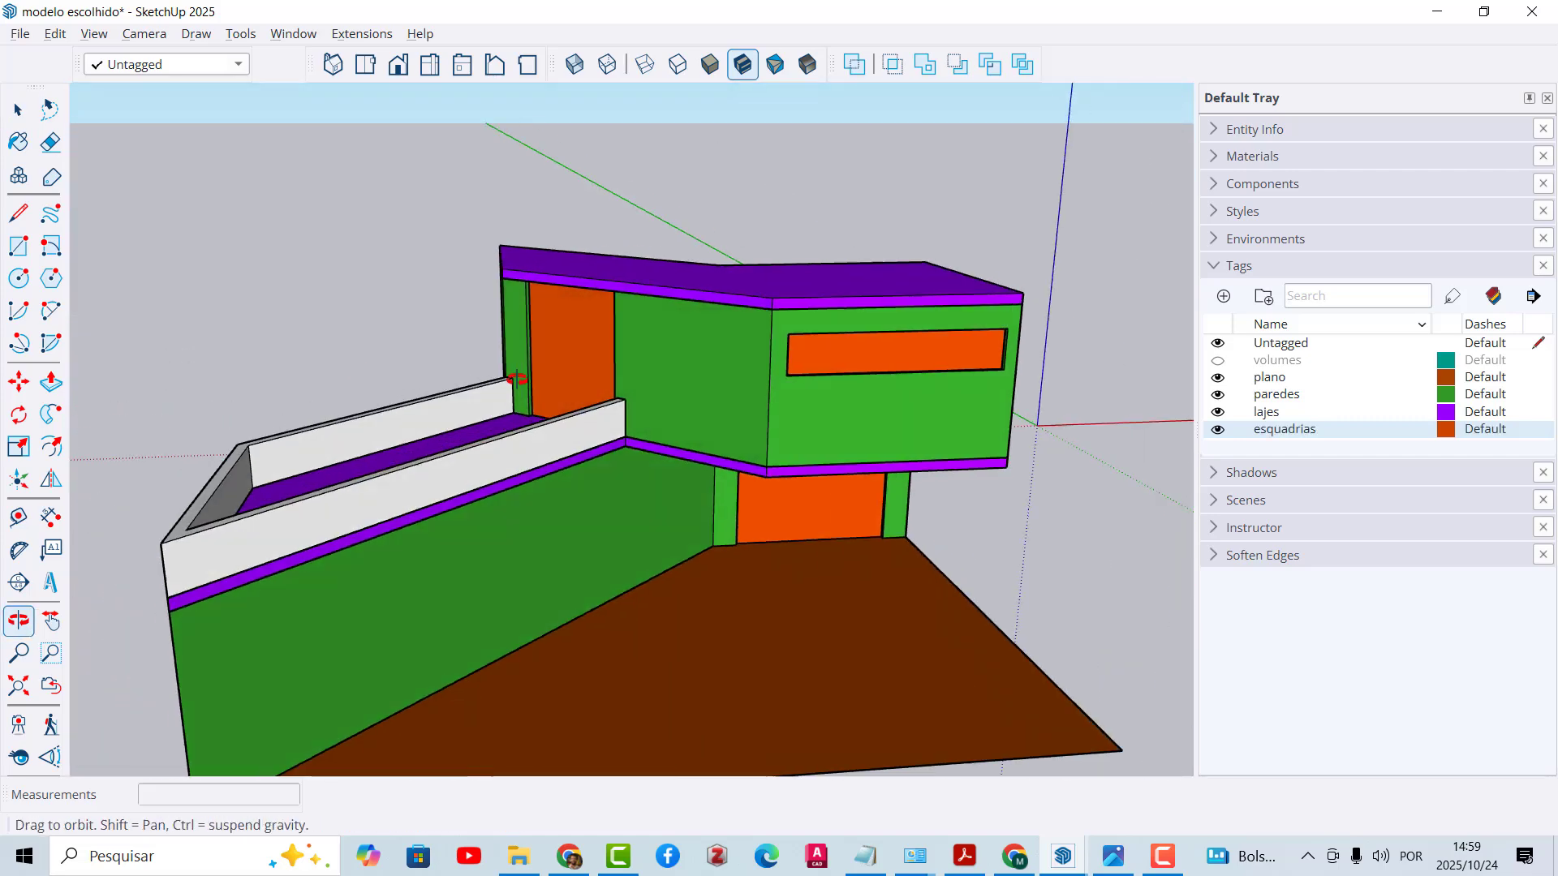
scroll(534, 282, down, 2)
scroll(520, 365, up, 3)
click(494, 389)
right_click(491, 389)
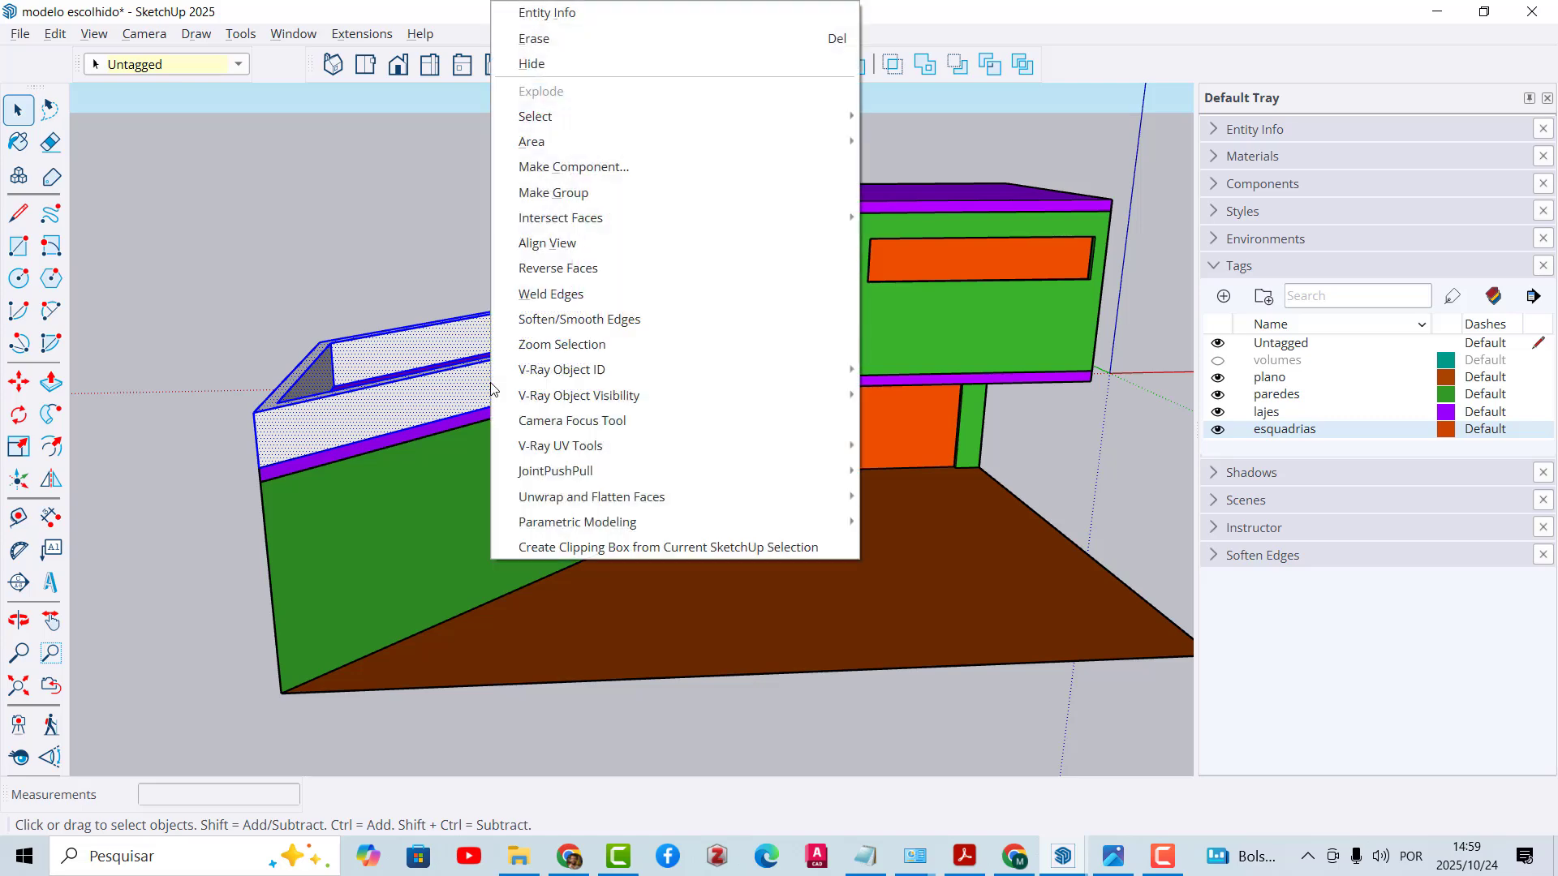
click(584, 196)
click(442, 221)
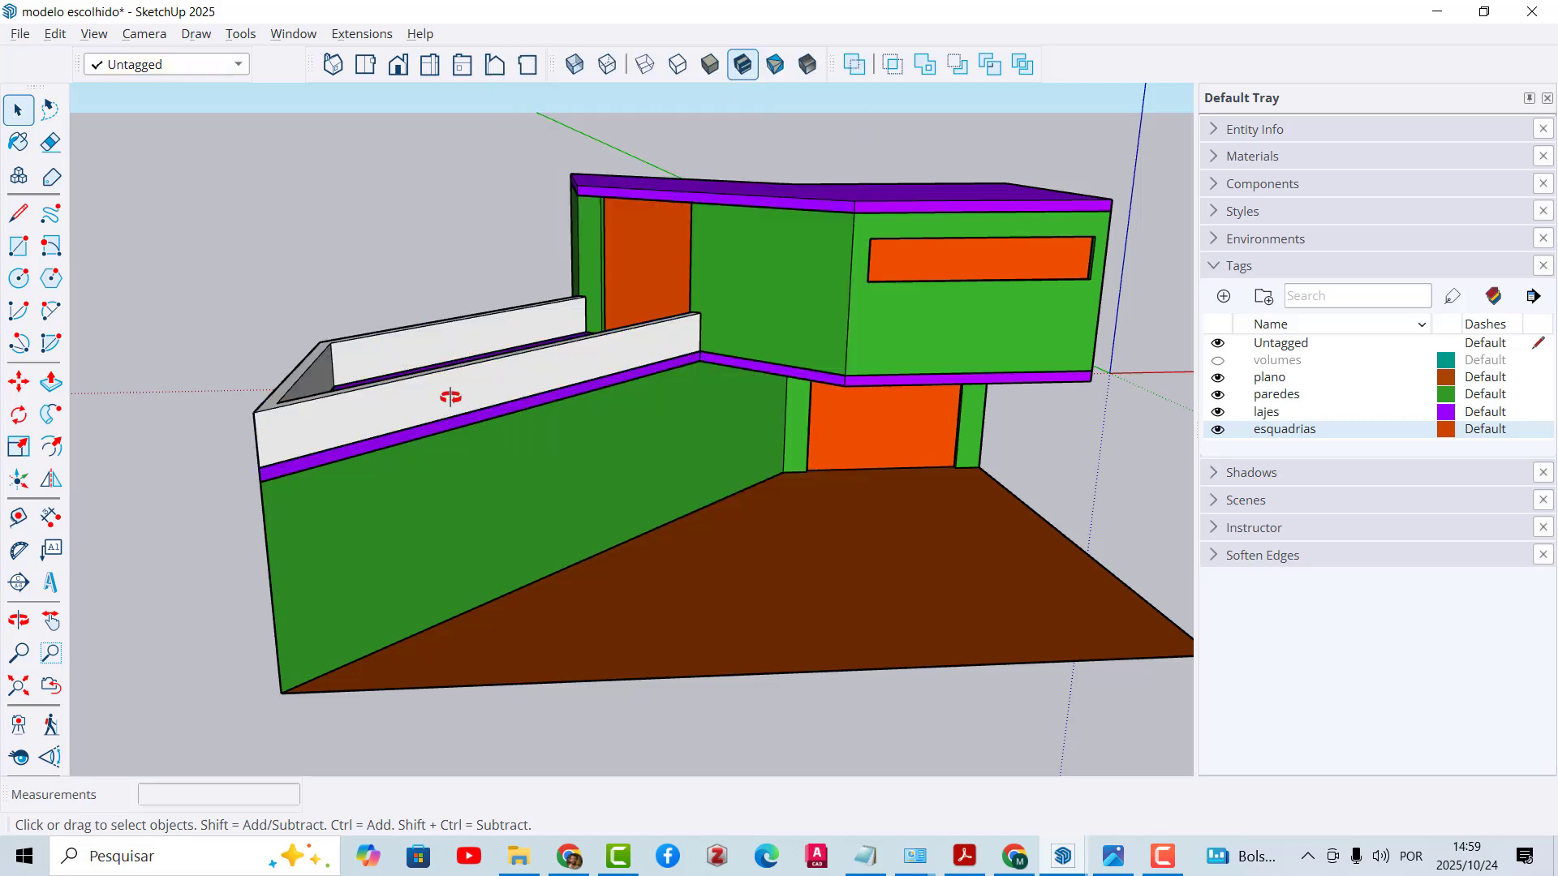
Step: Assign the parapet group on the lower wing to the paredes tag and clear the selection
middle_drag(449, 396, 522, 390)
click(460, 403)
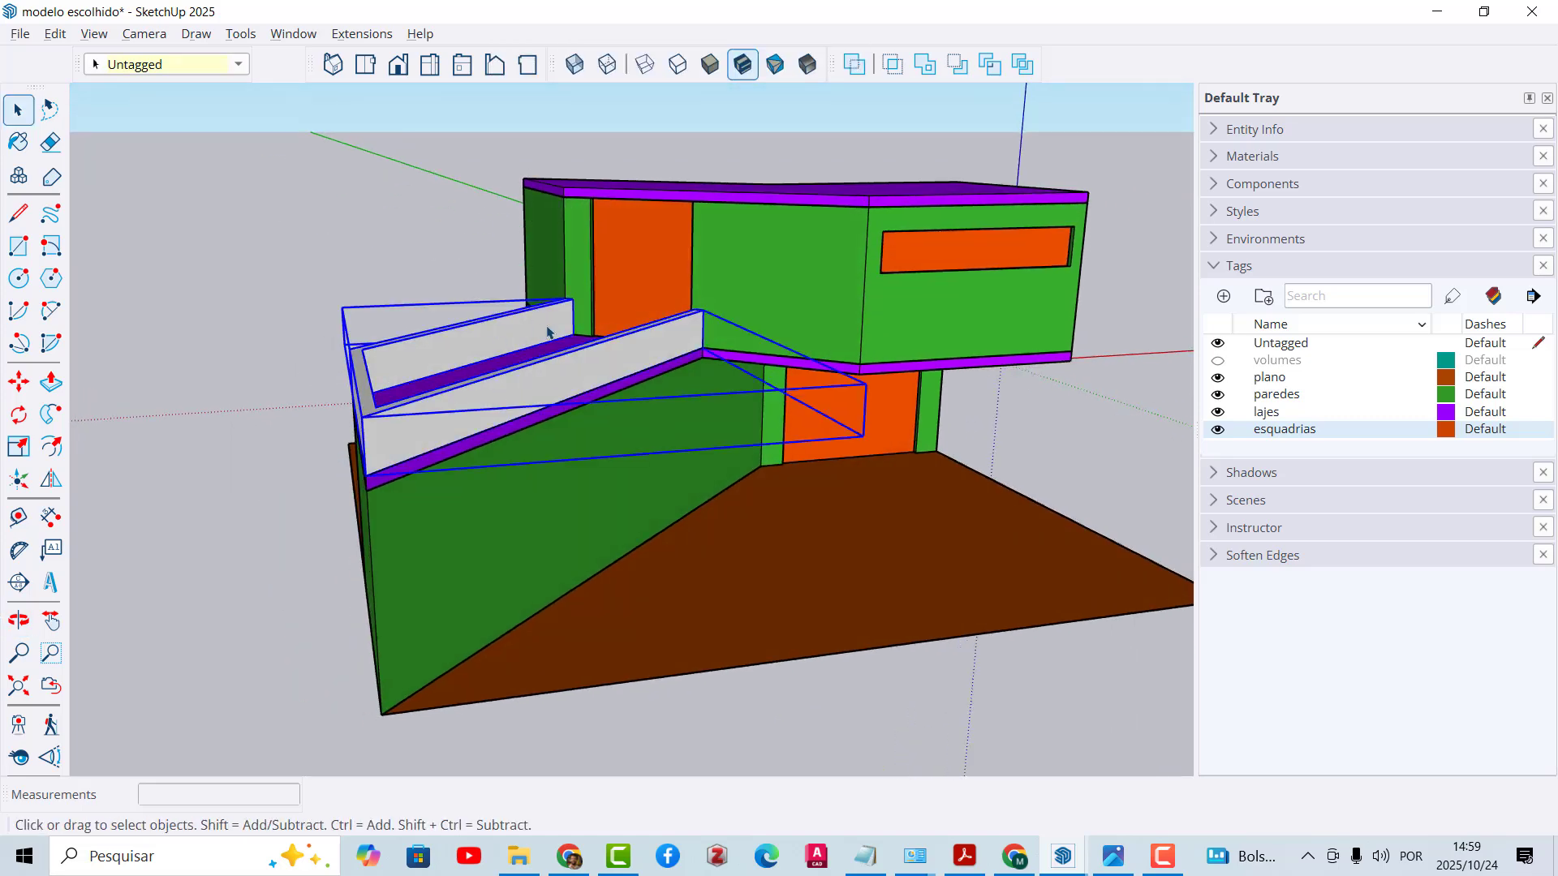
click(242, 66)
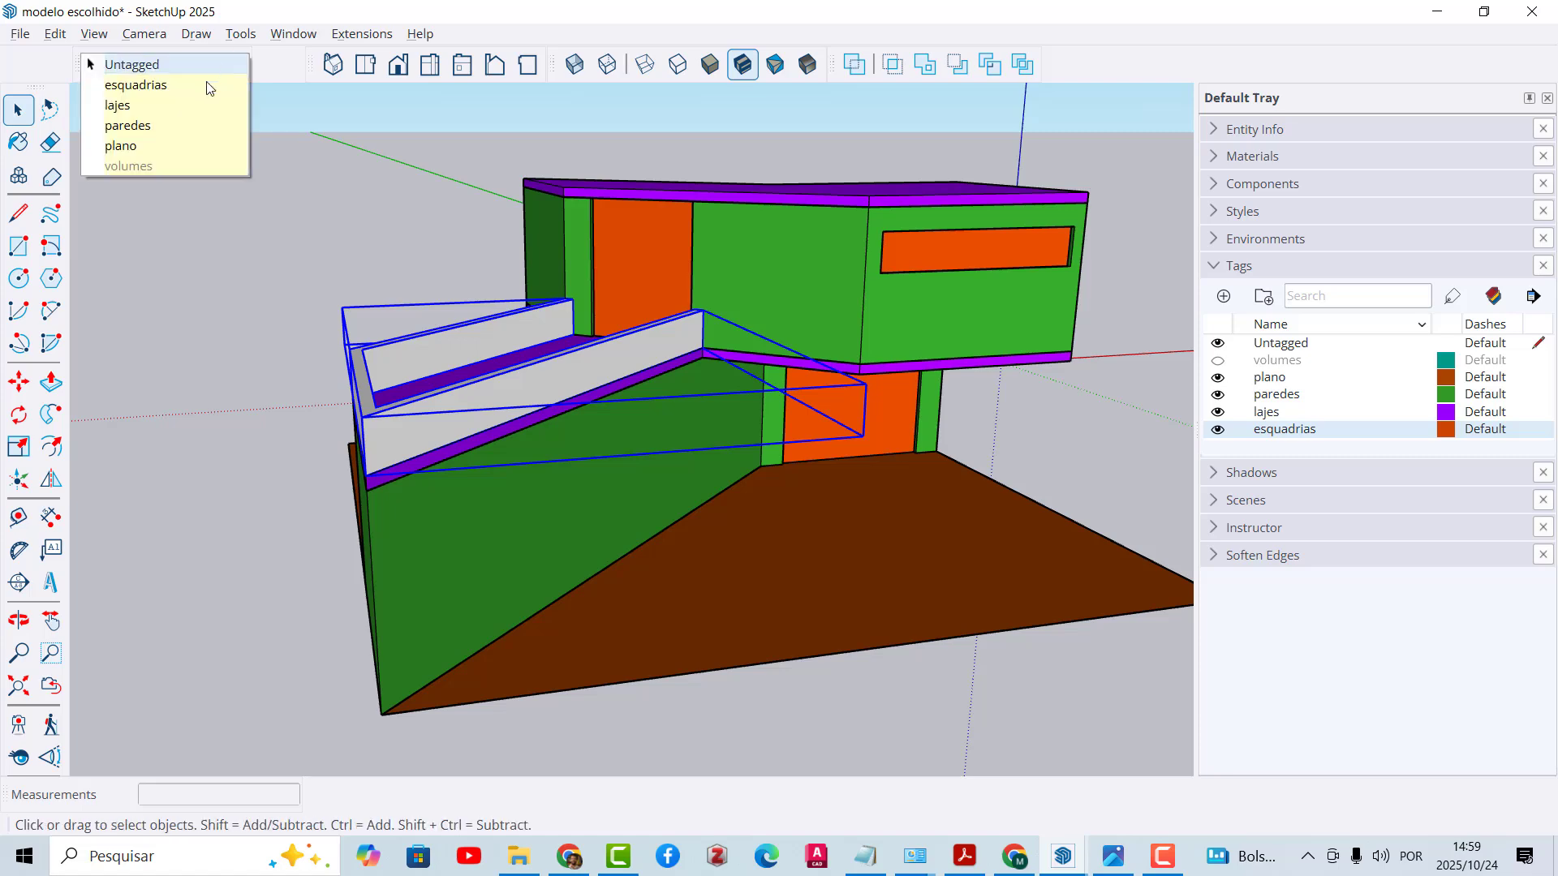
click(169, 127)
click(319, 490)
middle_drag(320, 490, 801, 414)
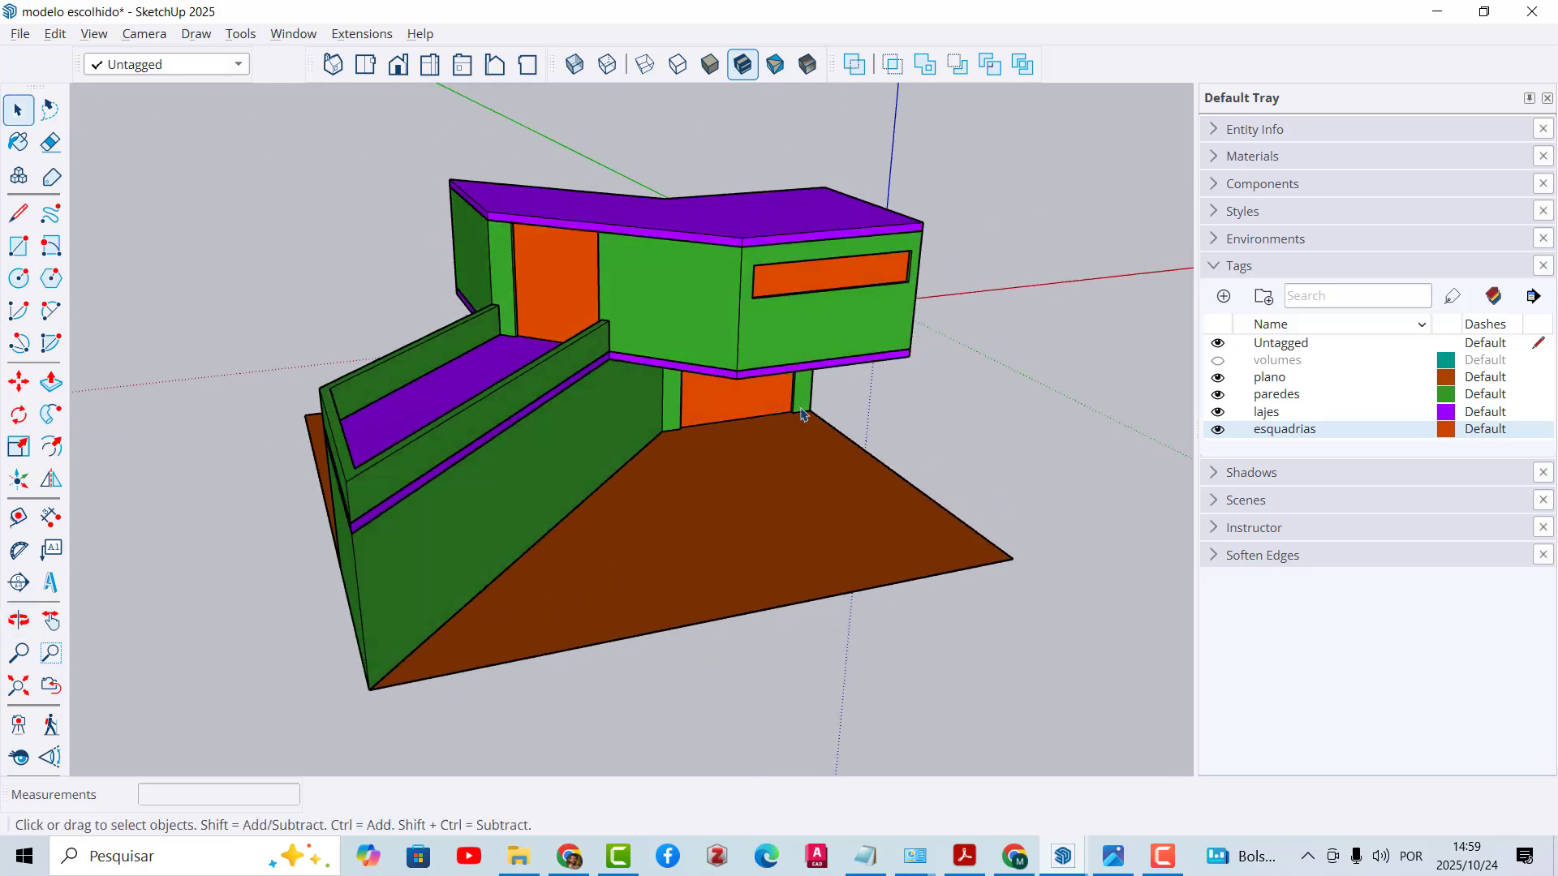
Step: Examine the parapet's shape and height against the upper volume from several angles
scroll(801, 414, up, 2)
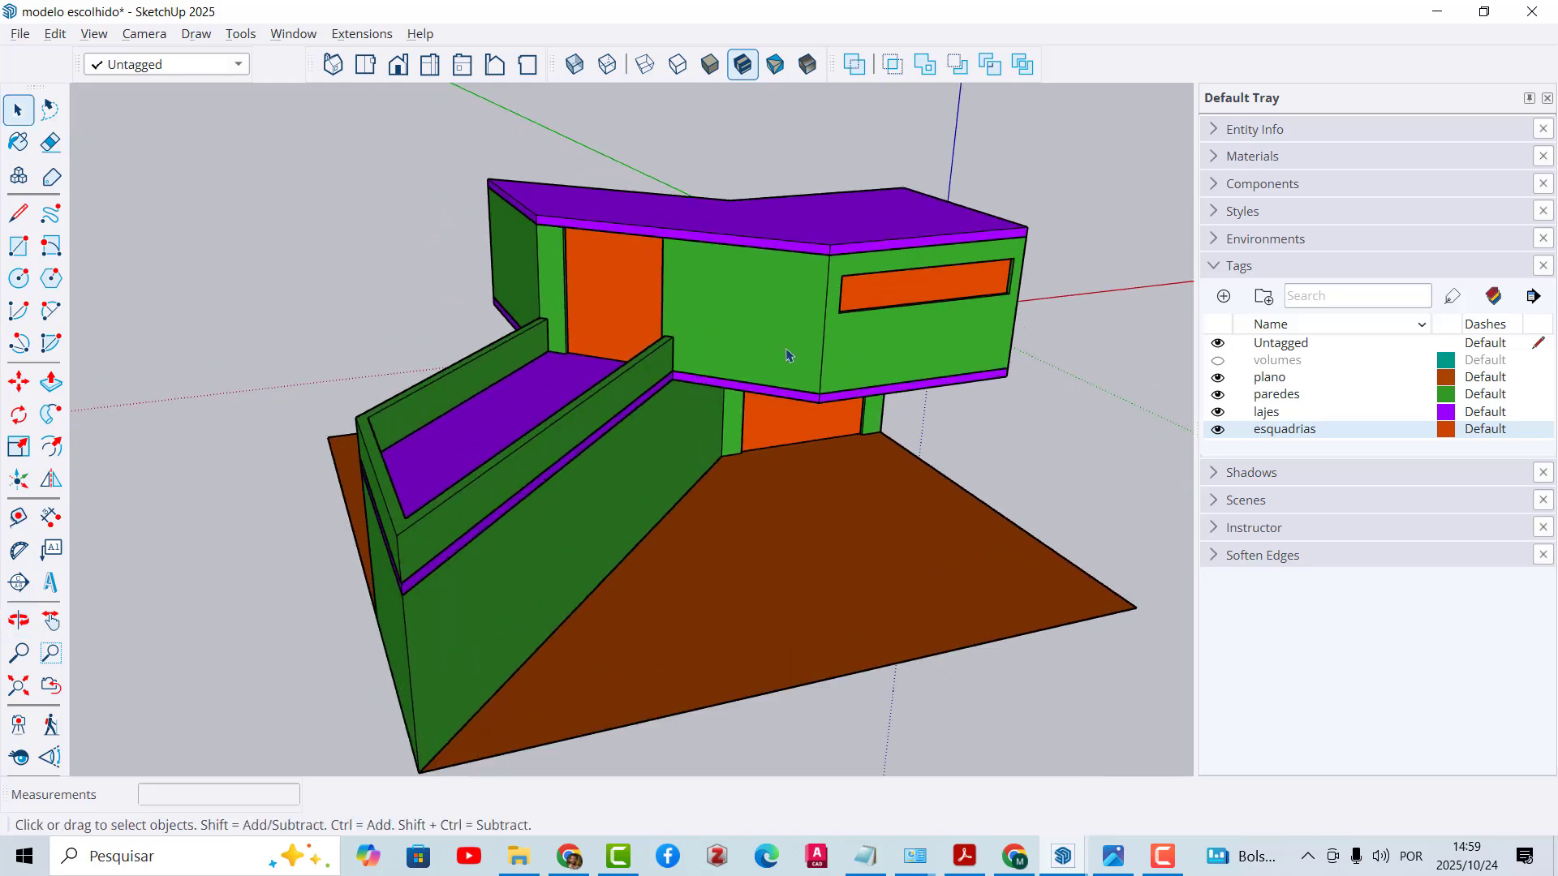
middle_drag(786, 355, 421, 387)
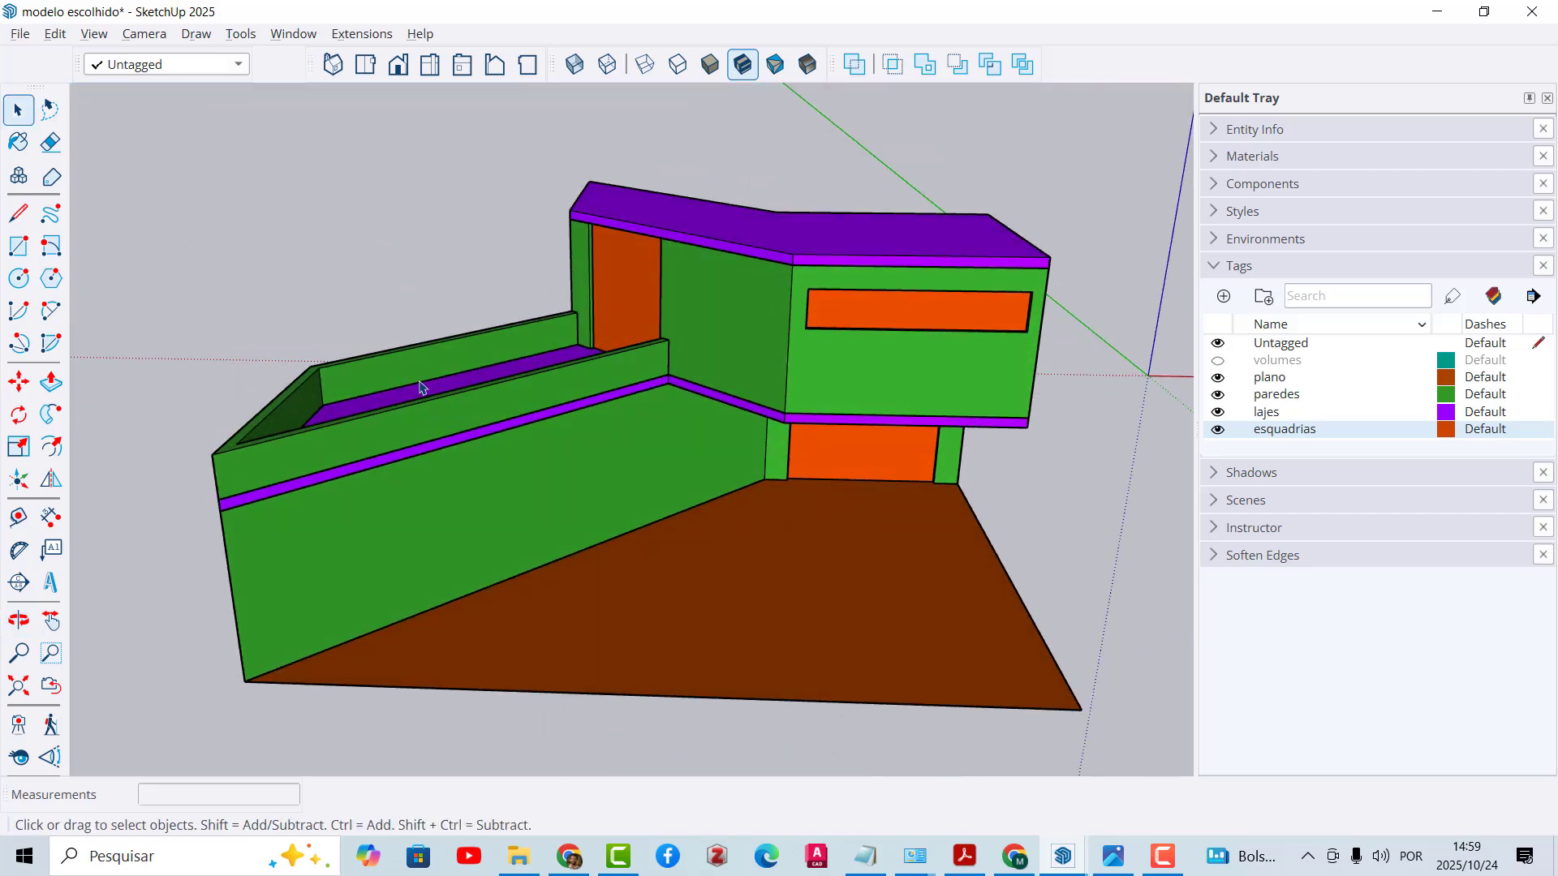
scroll(421, 387, up, 2)
click(408, 422)
scroll(487, 261, down, 3)
middle_drag(487, 262, 497, 146)
middle_drag(500, 262, 584, 387)
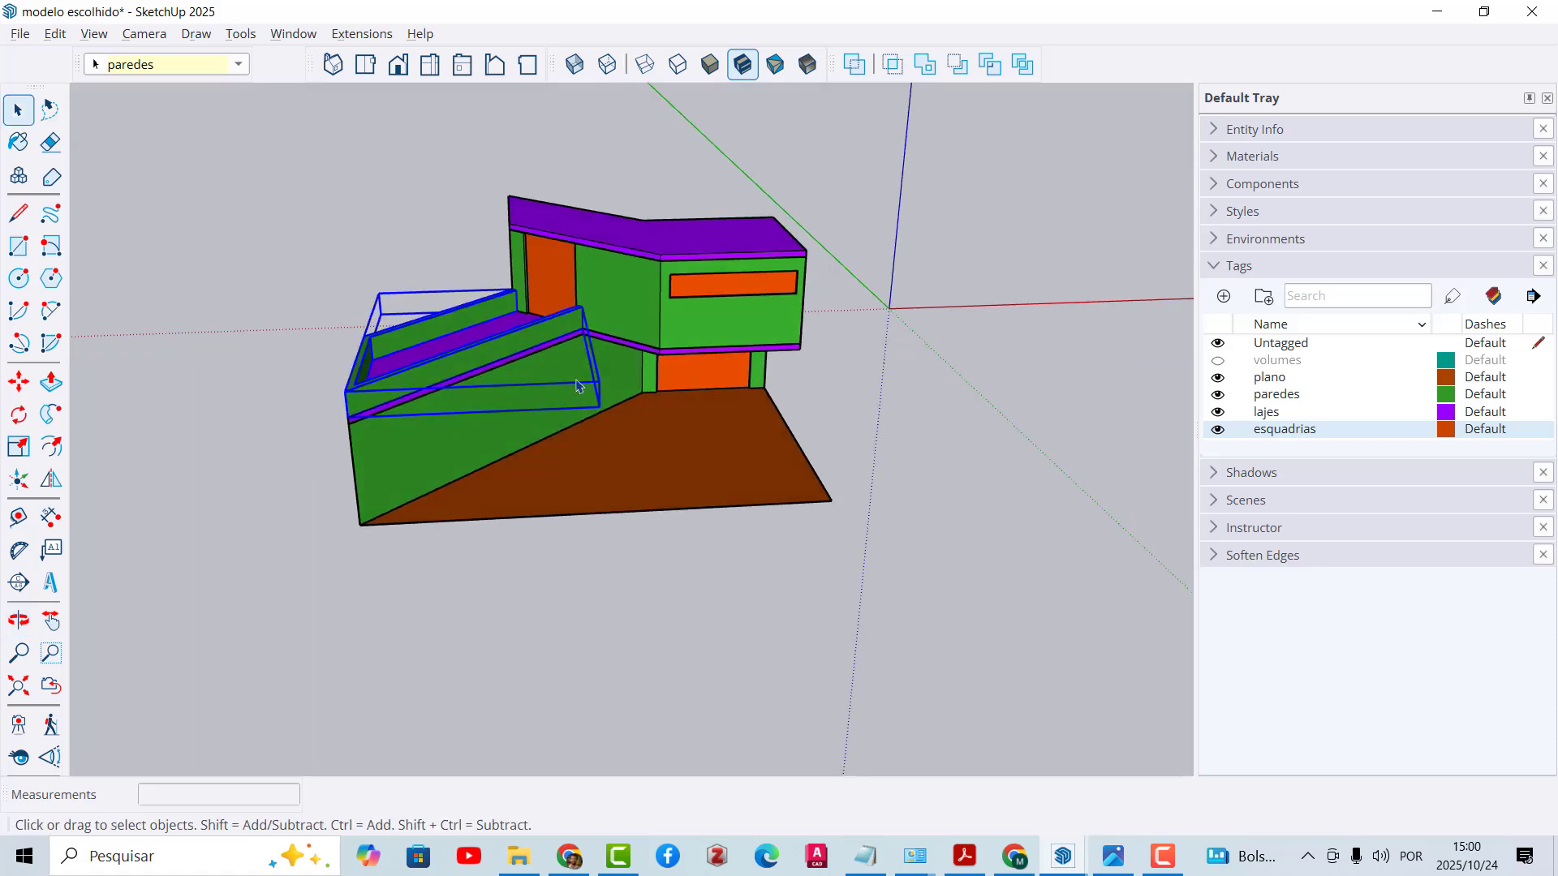
scroll(587, 385, up, 2)
scroll(365, 224, up, 2)
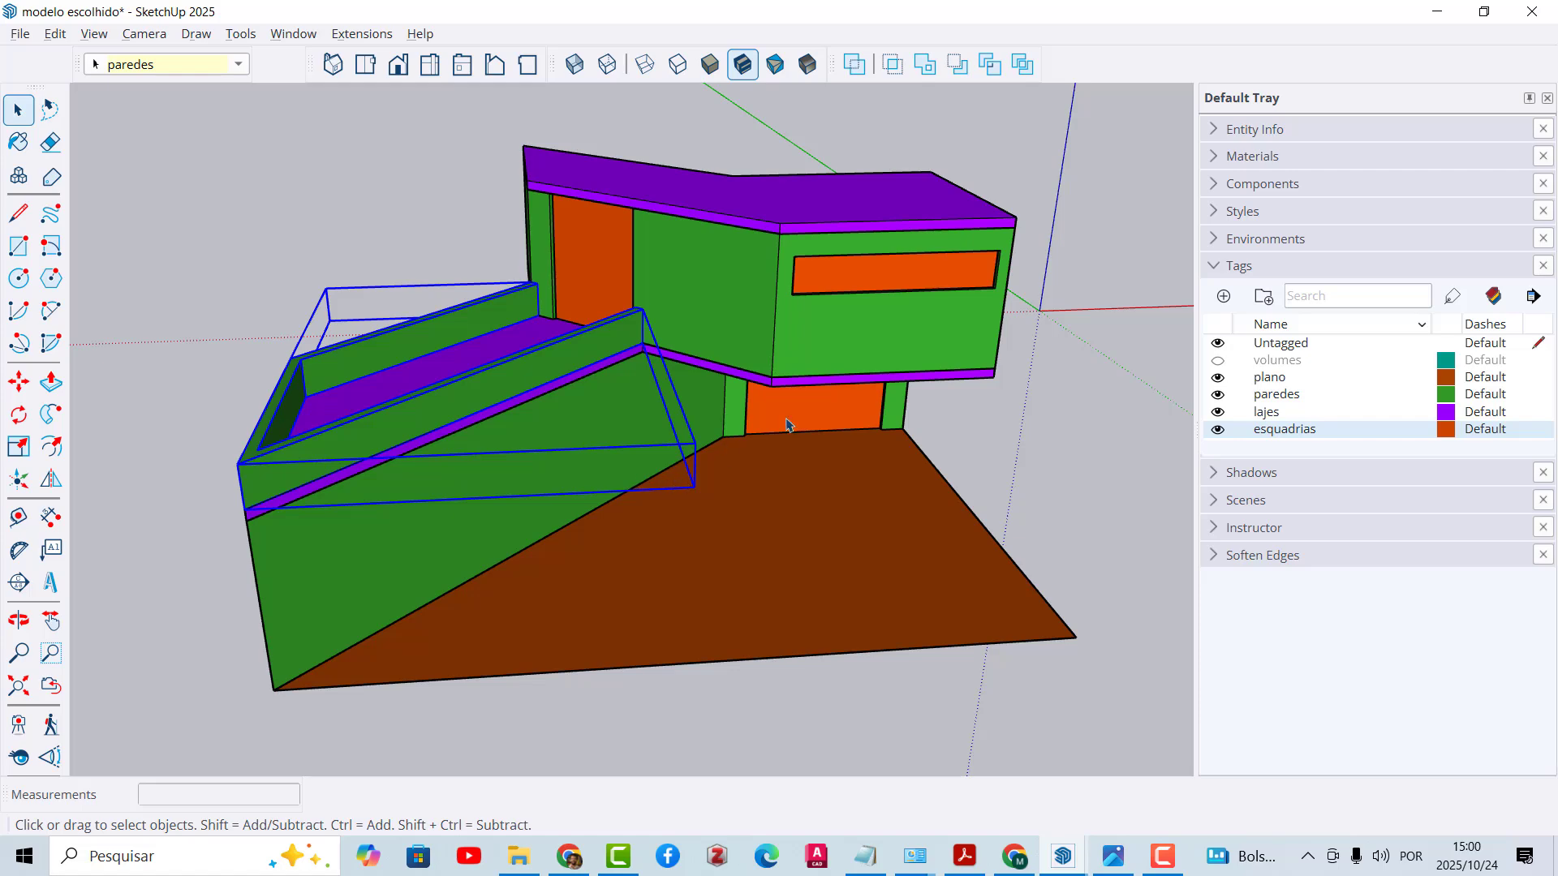
middle_drag(855, 367, 529, 219)
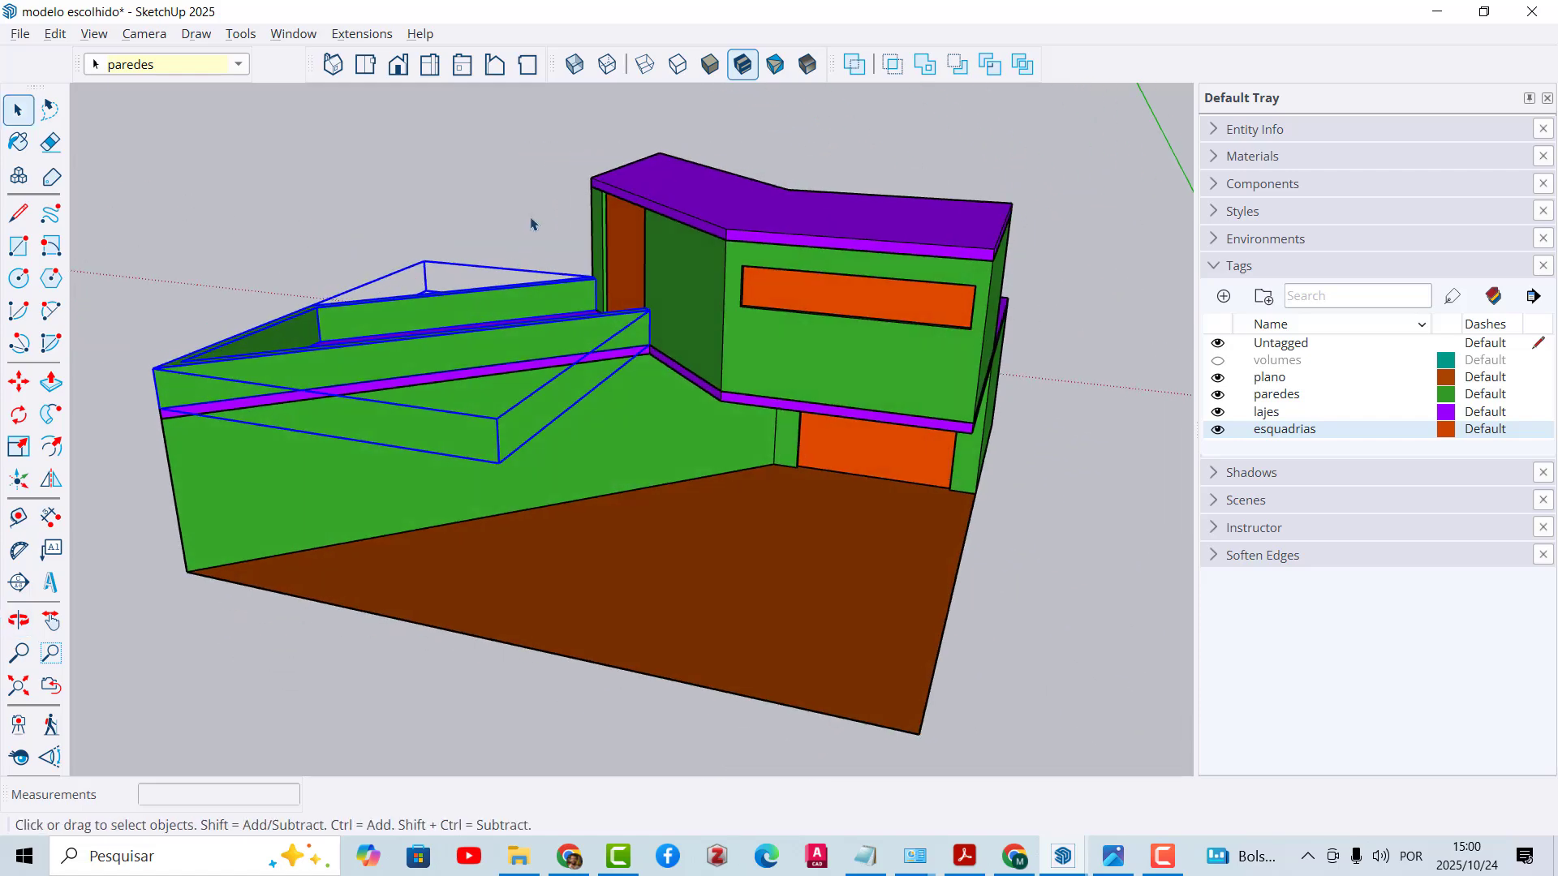
click(529, 219)
middle_drag(447, 404, 508, 466)
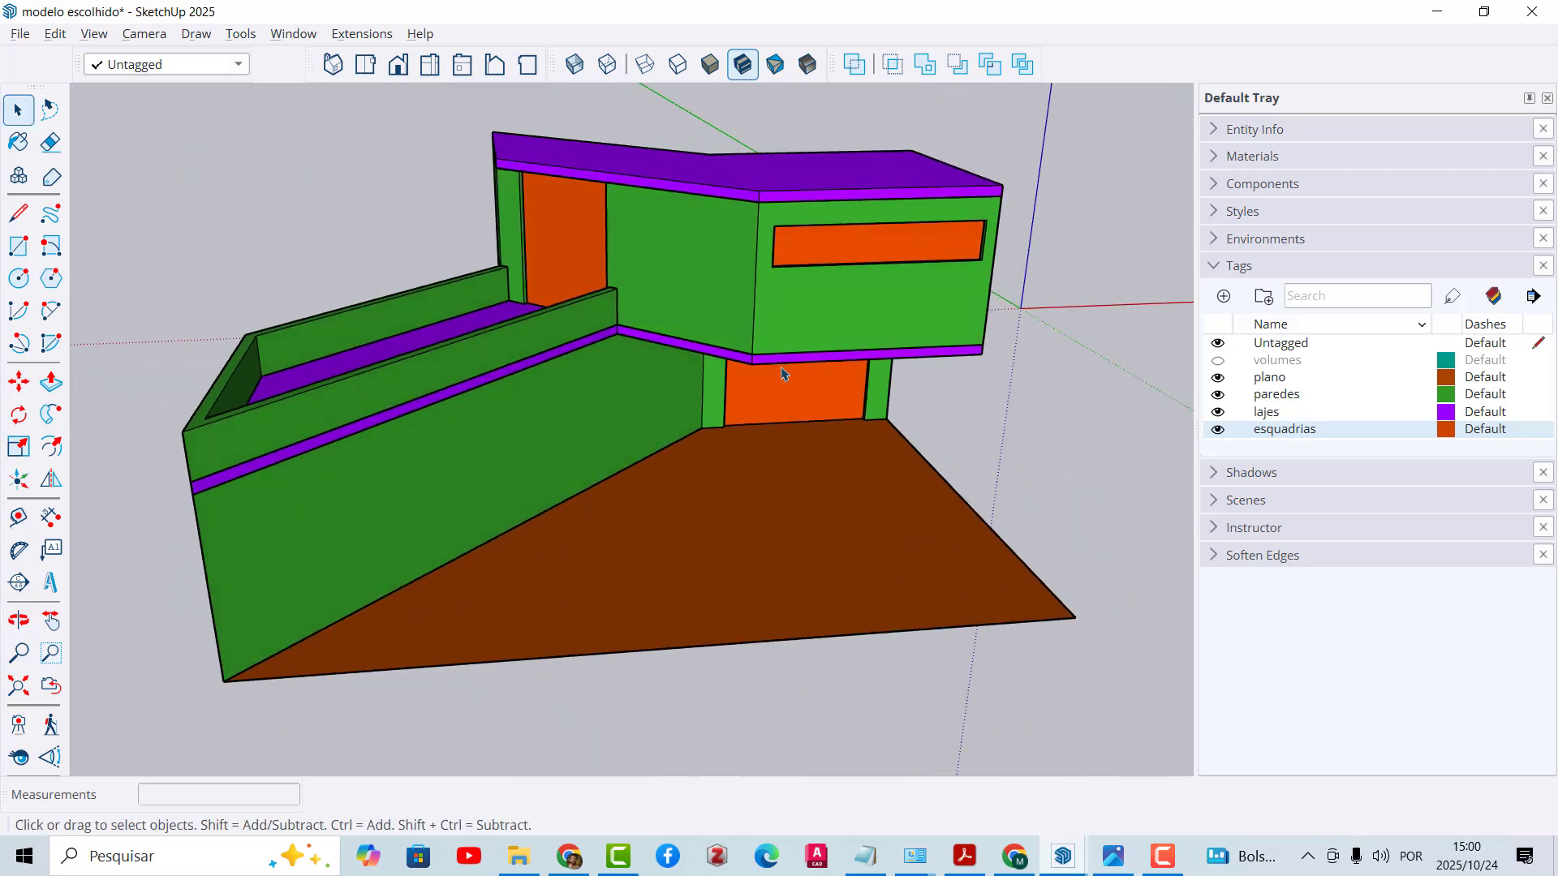
Step: Open the parapet group, raise the wall's top face by about 0.32 m with Push/Pull, and leave the group
middle_drag(824, 243, 494, 395)
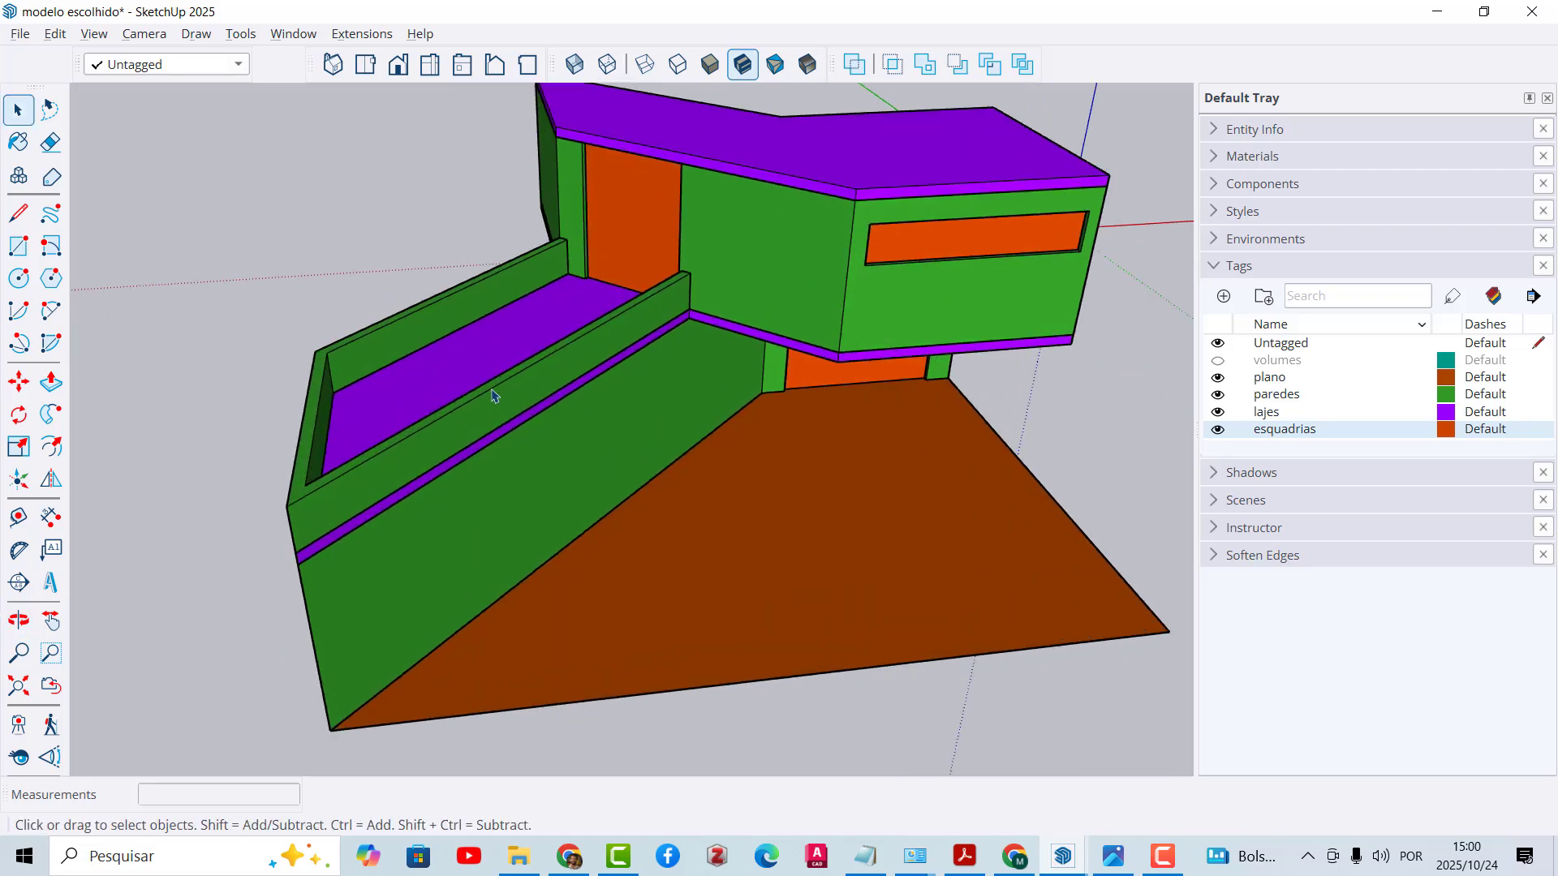
double_click(513, 419)
click(50, 382)
scroll(497, 305, up, 5)
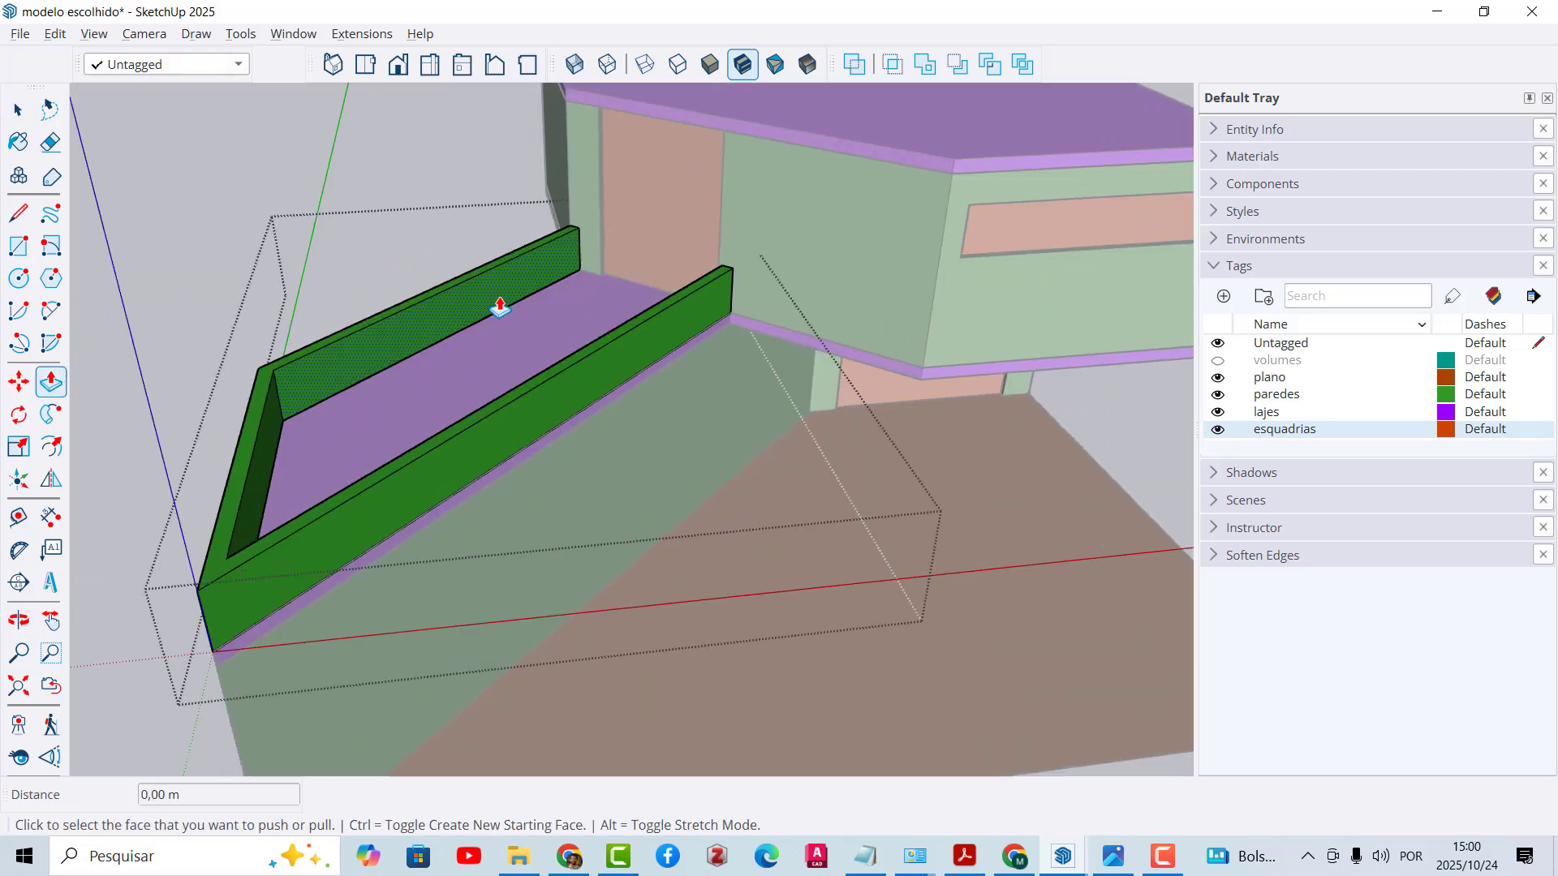
click(441, 292)
click(445, 226)
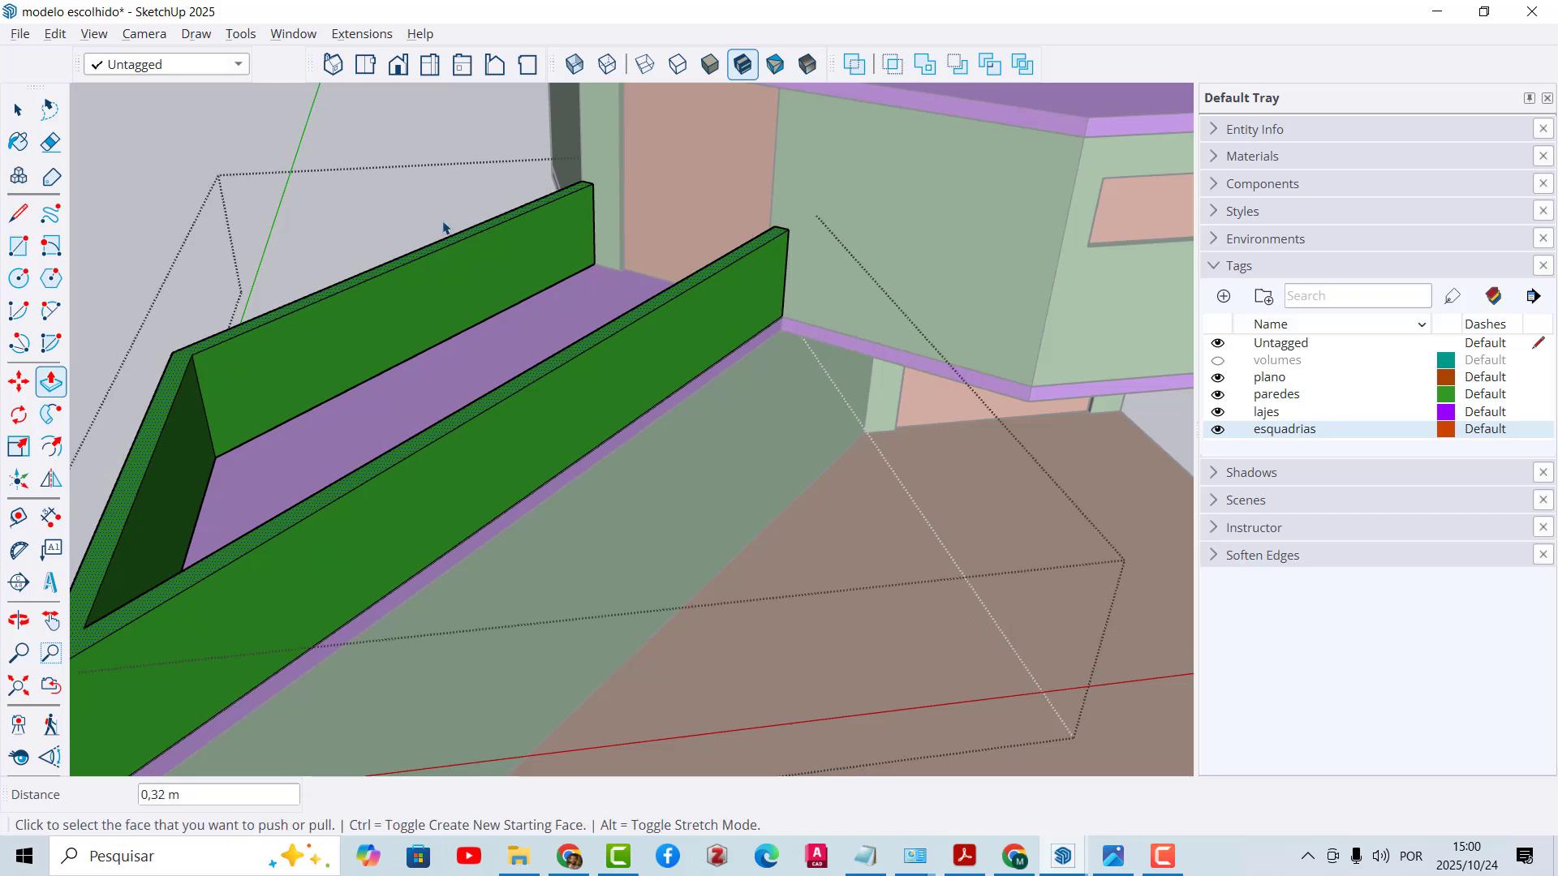
key(space)
key(Escape)
scroll(506, 403, down, 5)
middle_drag(507, 403, 767, 425)
scroll(712, 405, down, 2)
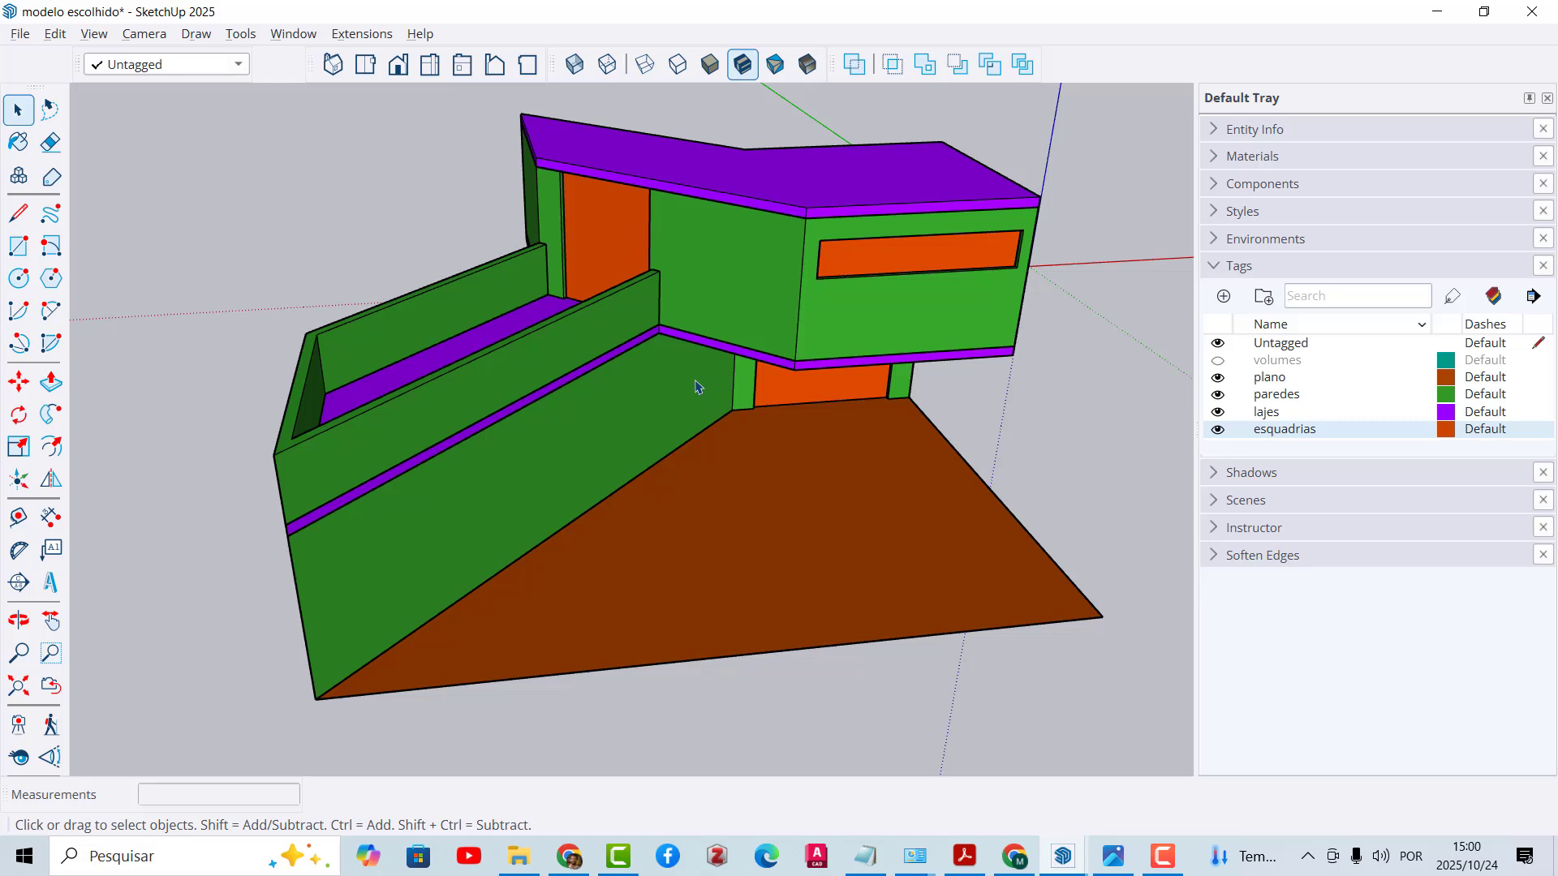
Step: Select the upper floor's walls, roof slab and window and door faces together with the parapet, and hide them
middle_drag(786, 487, 692, 486)
mouse_move(719, 417)
middle_down()
mouse_move(692, 393)
mouse_move(719, 401)
middle_up()
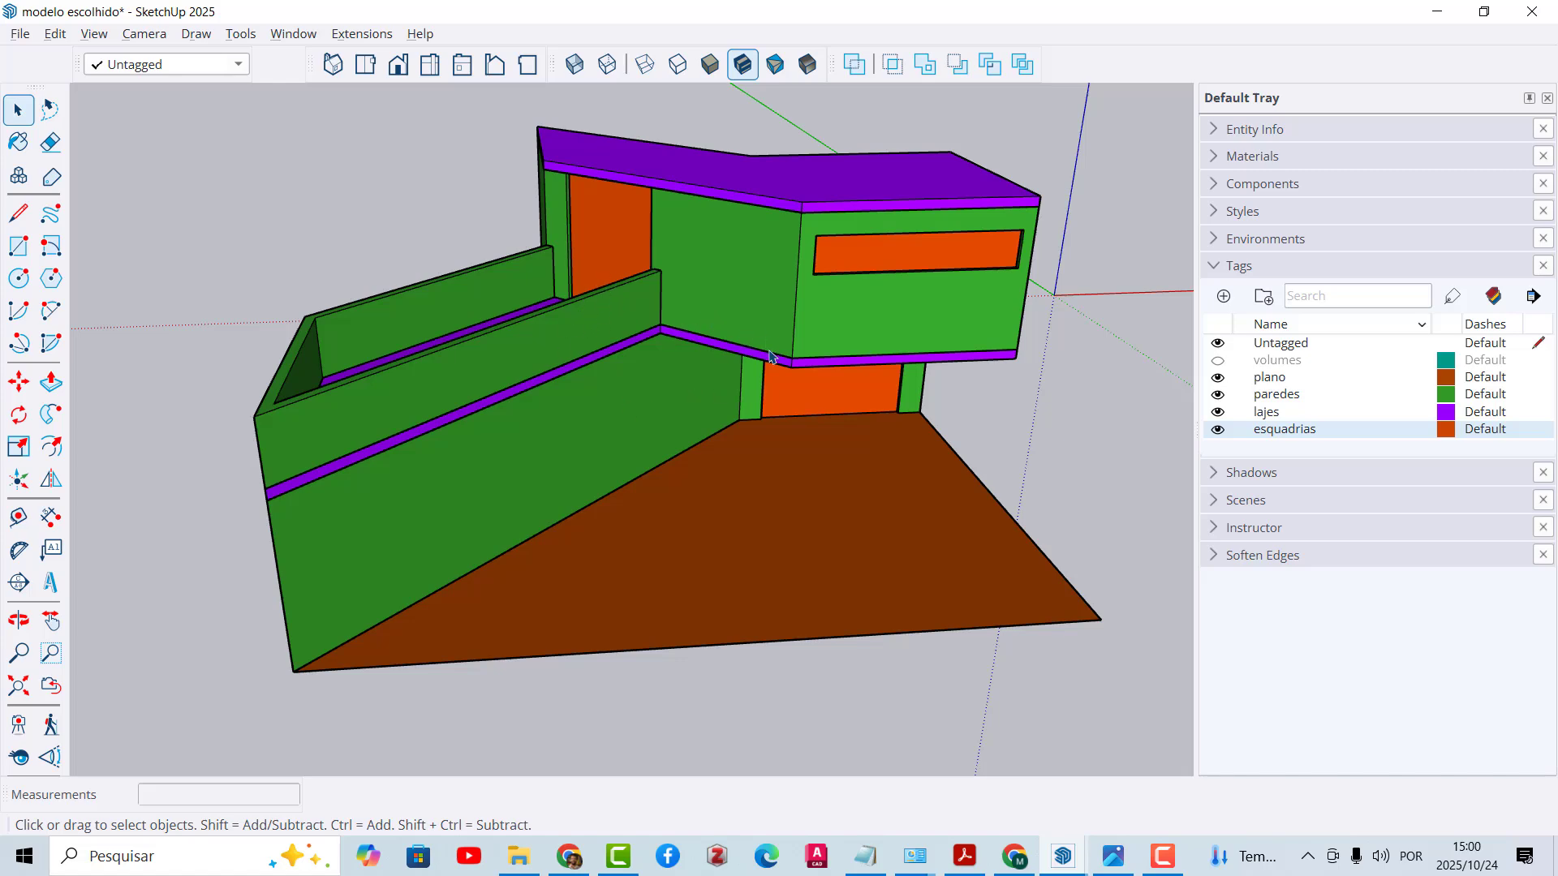
middle_drag(771, 357, 807, 295)
middle_drag(667, 361, 743, 331)
click(639, 327)
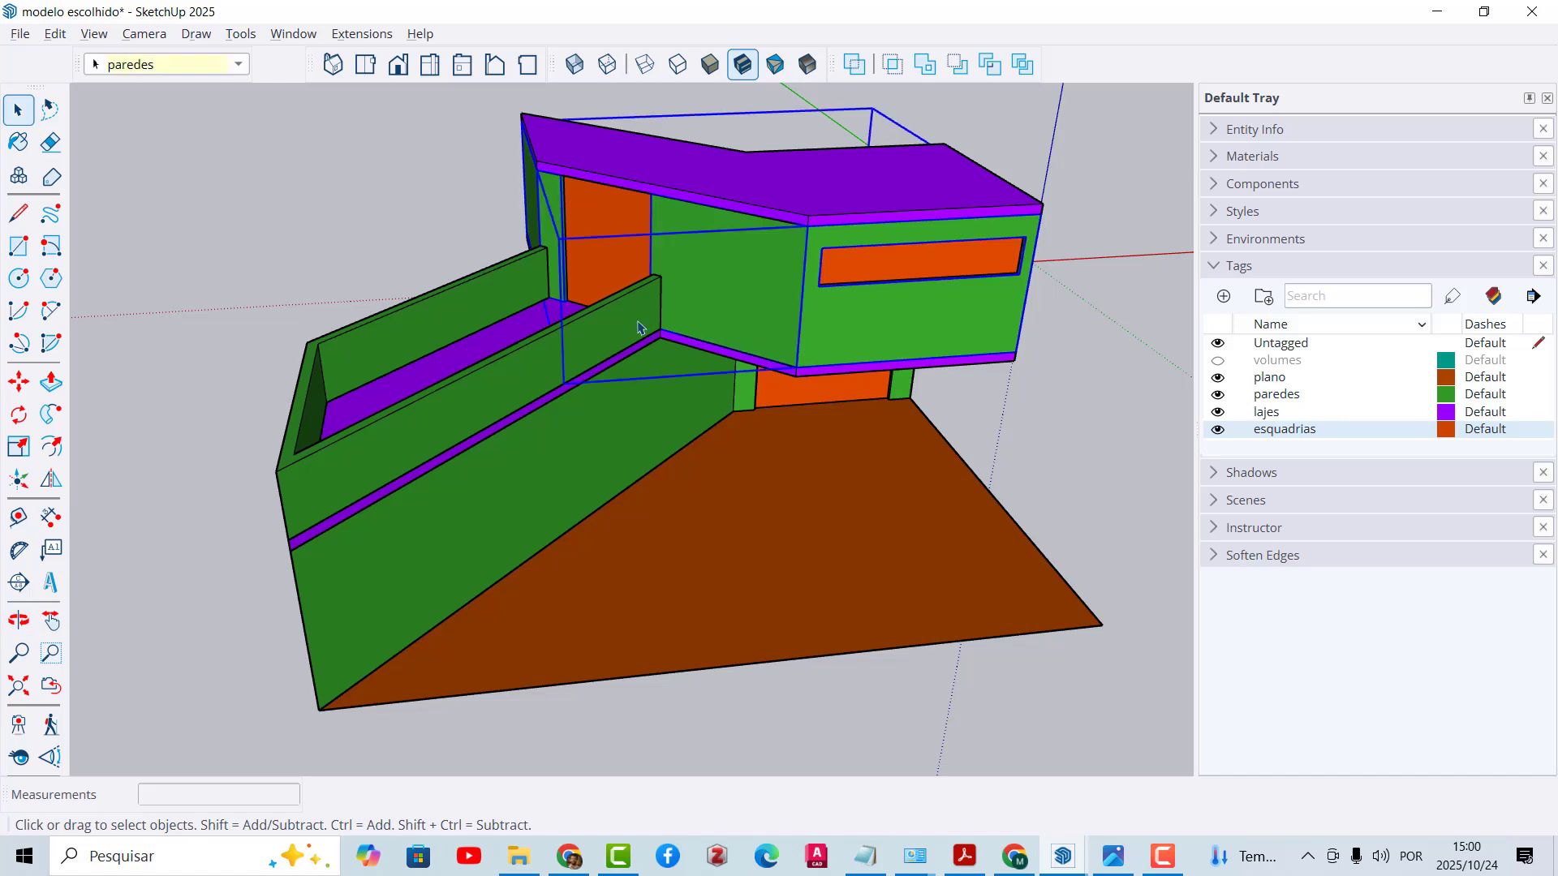
middle_drag(638, 327, 1093, 142)
click(453, 307)
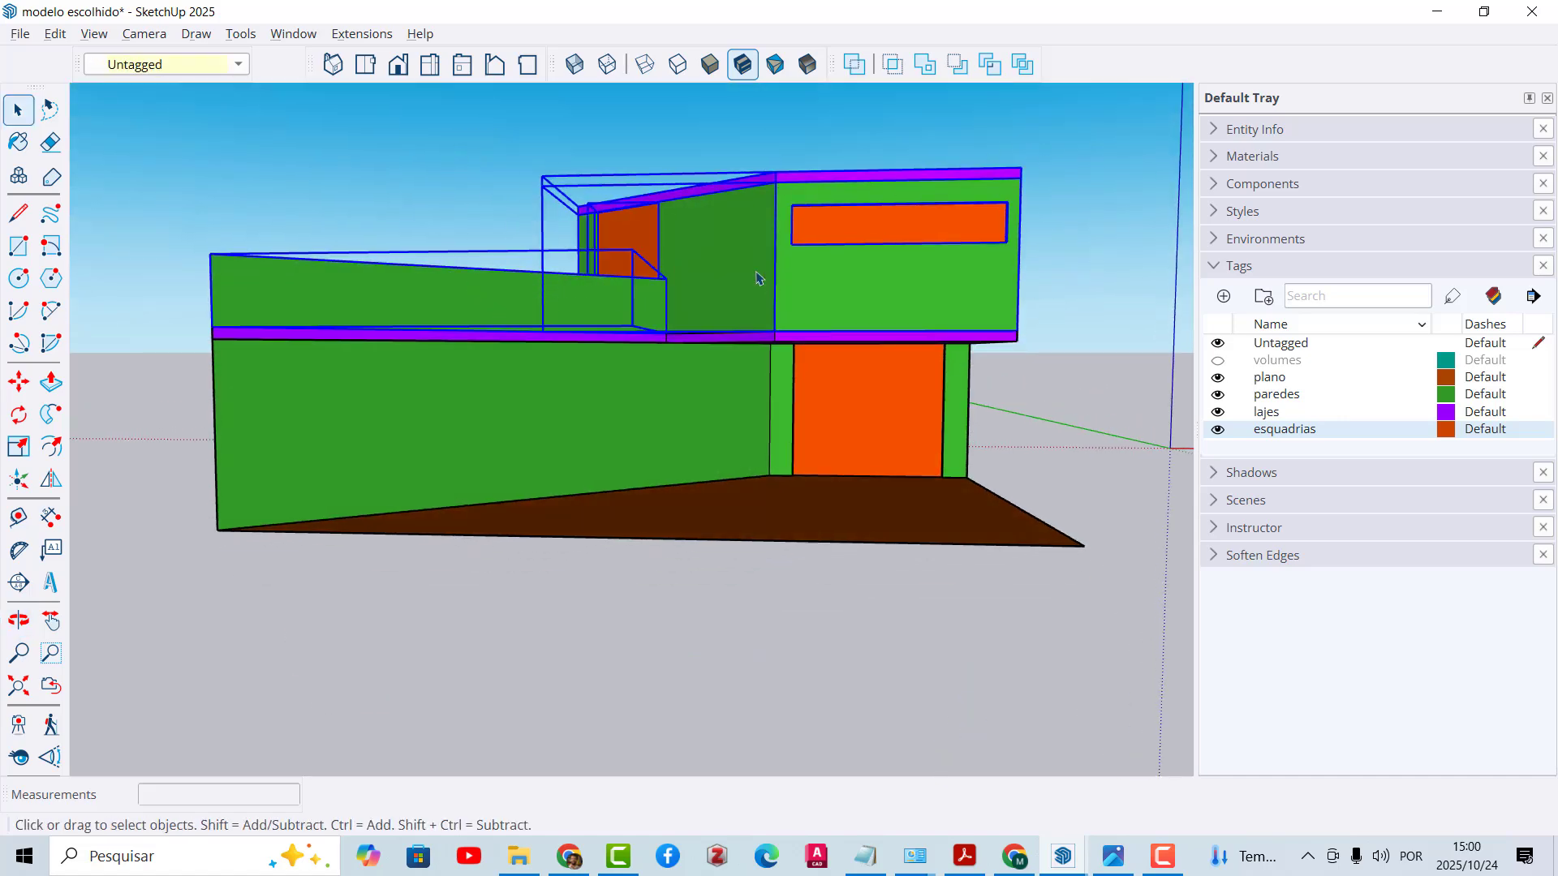
right_click(733, 237)
click(795, 298)
Step: Hide the slab that covers the ground floor
middle_drag(671, 358, 718, 358)
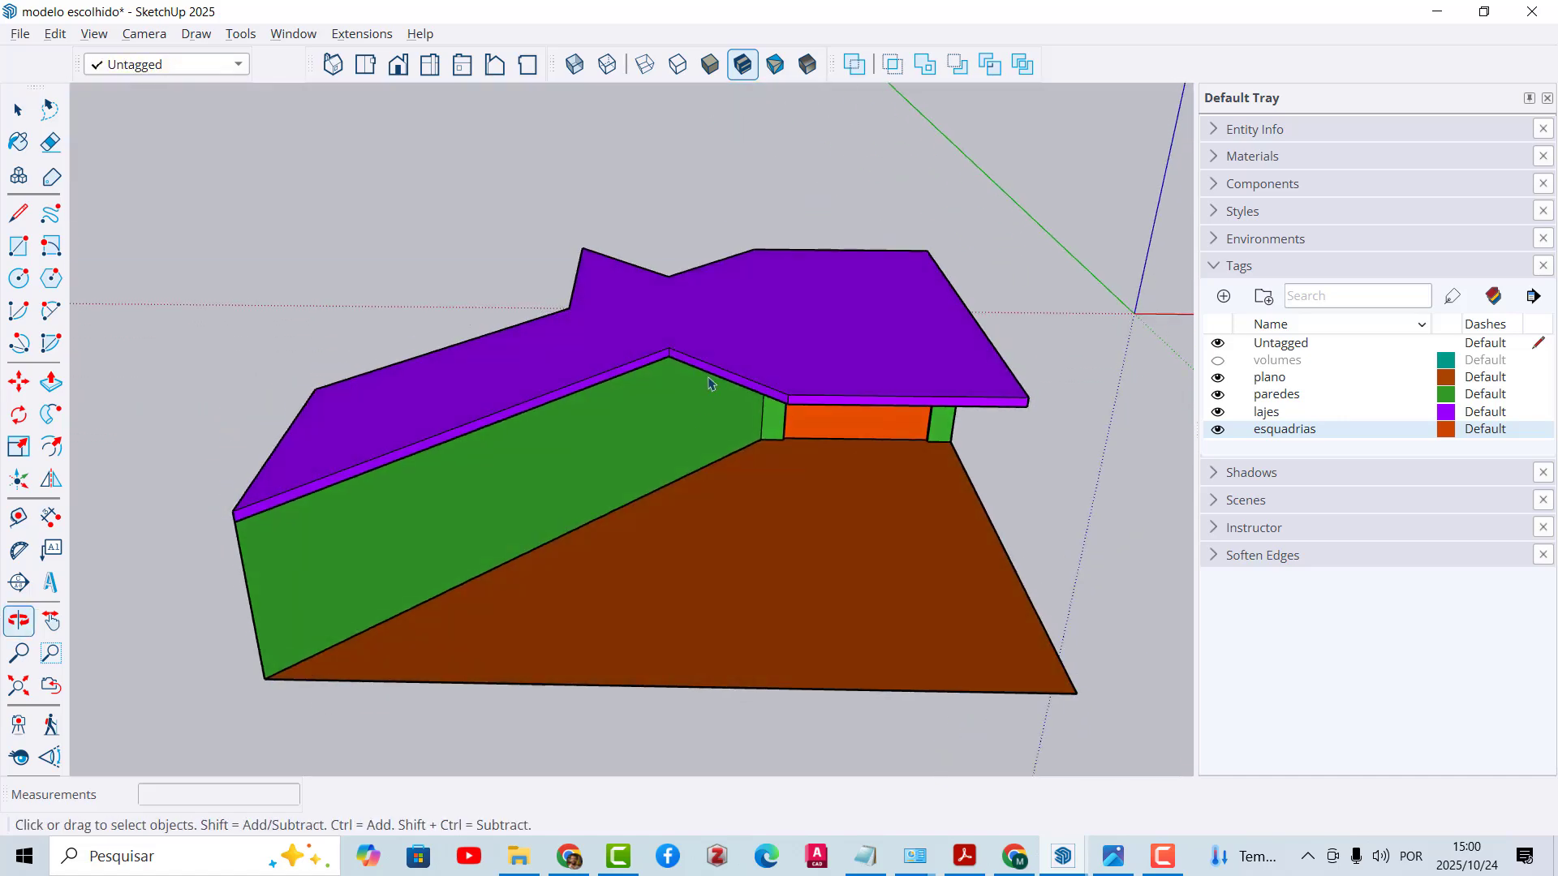
right_click(718, 358)
click(758, 420)
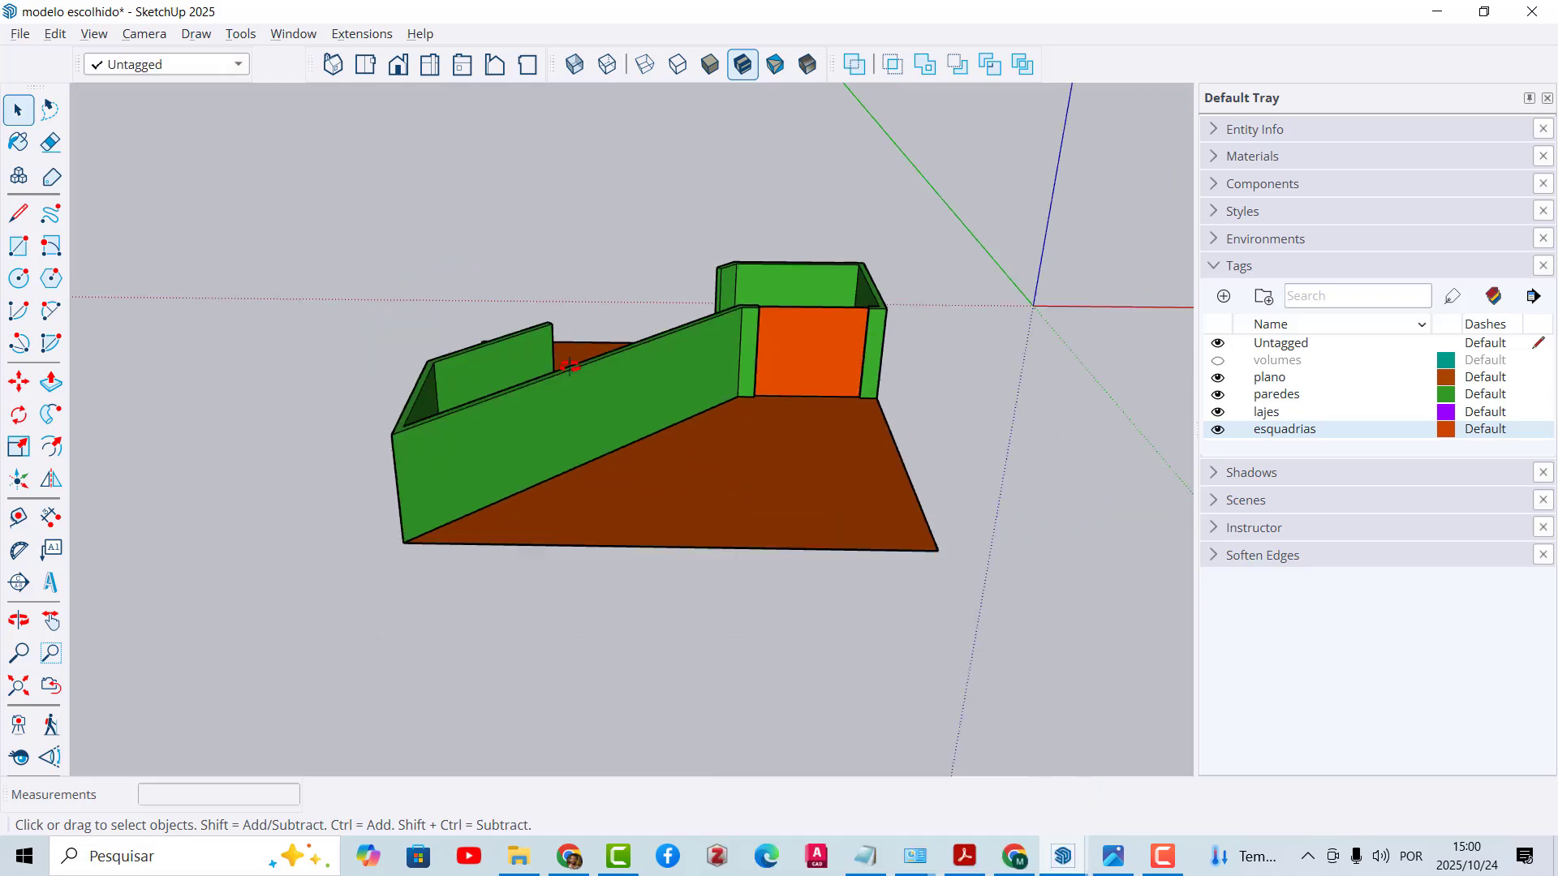
middle_drag(759, 420, 588, 431)
scroll(588, 430, up, 2)
scroll(554, 417, up, 1)
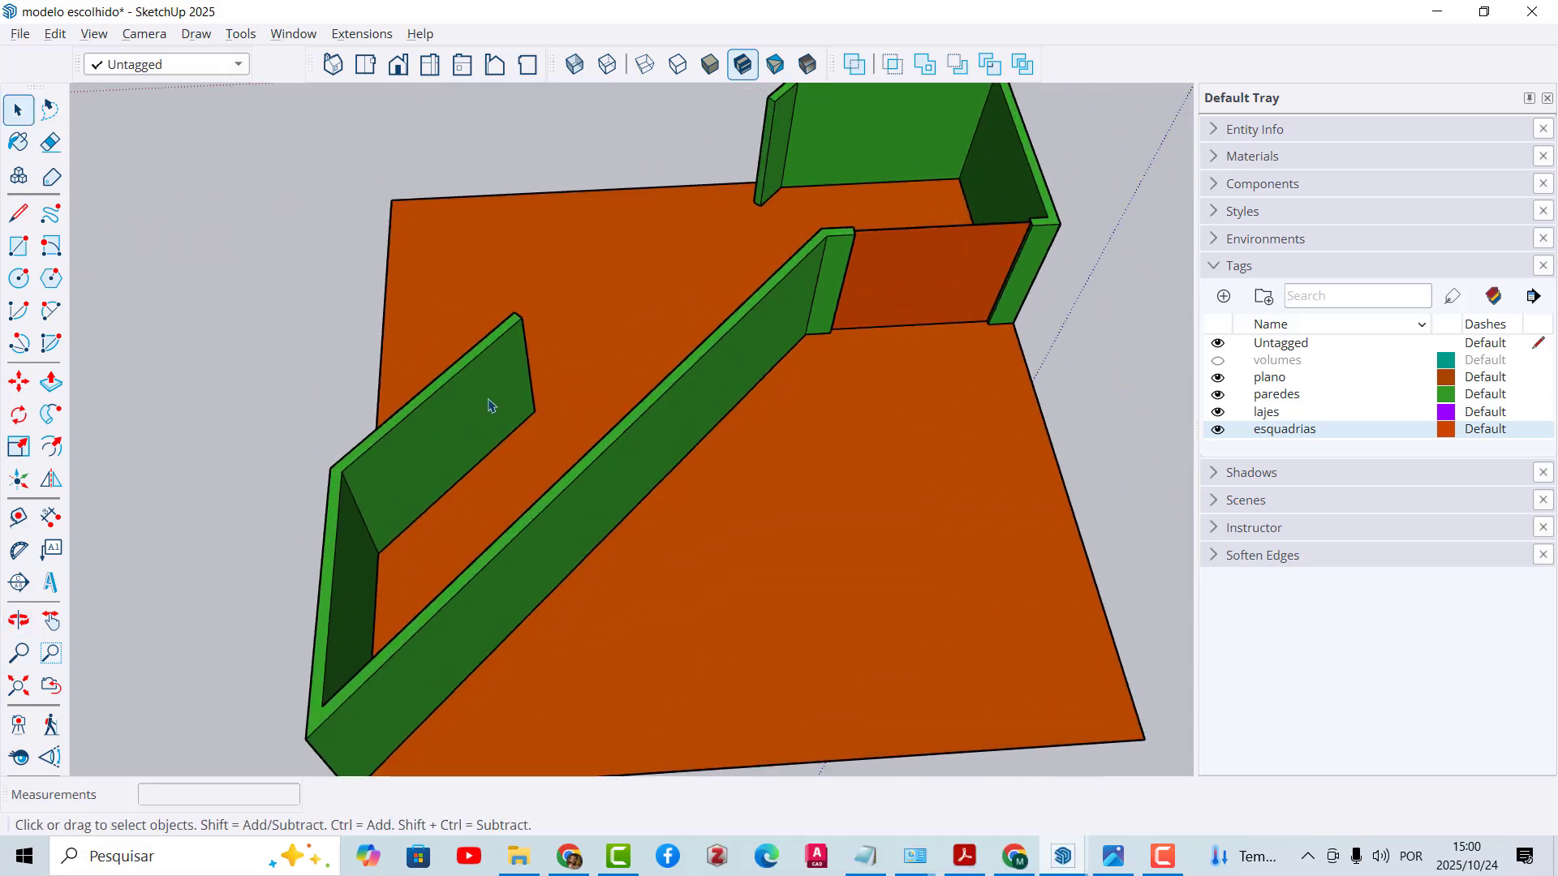
Step: Draw a narrow rectangle about 0.17 m by 0.89 m on the ground beside the short wall's free end
click(18, 246)
scroll(410, 216, down, 3)
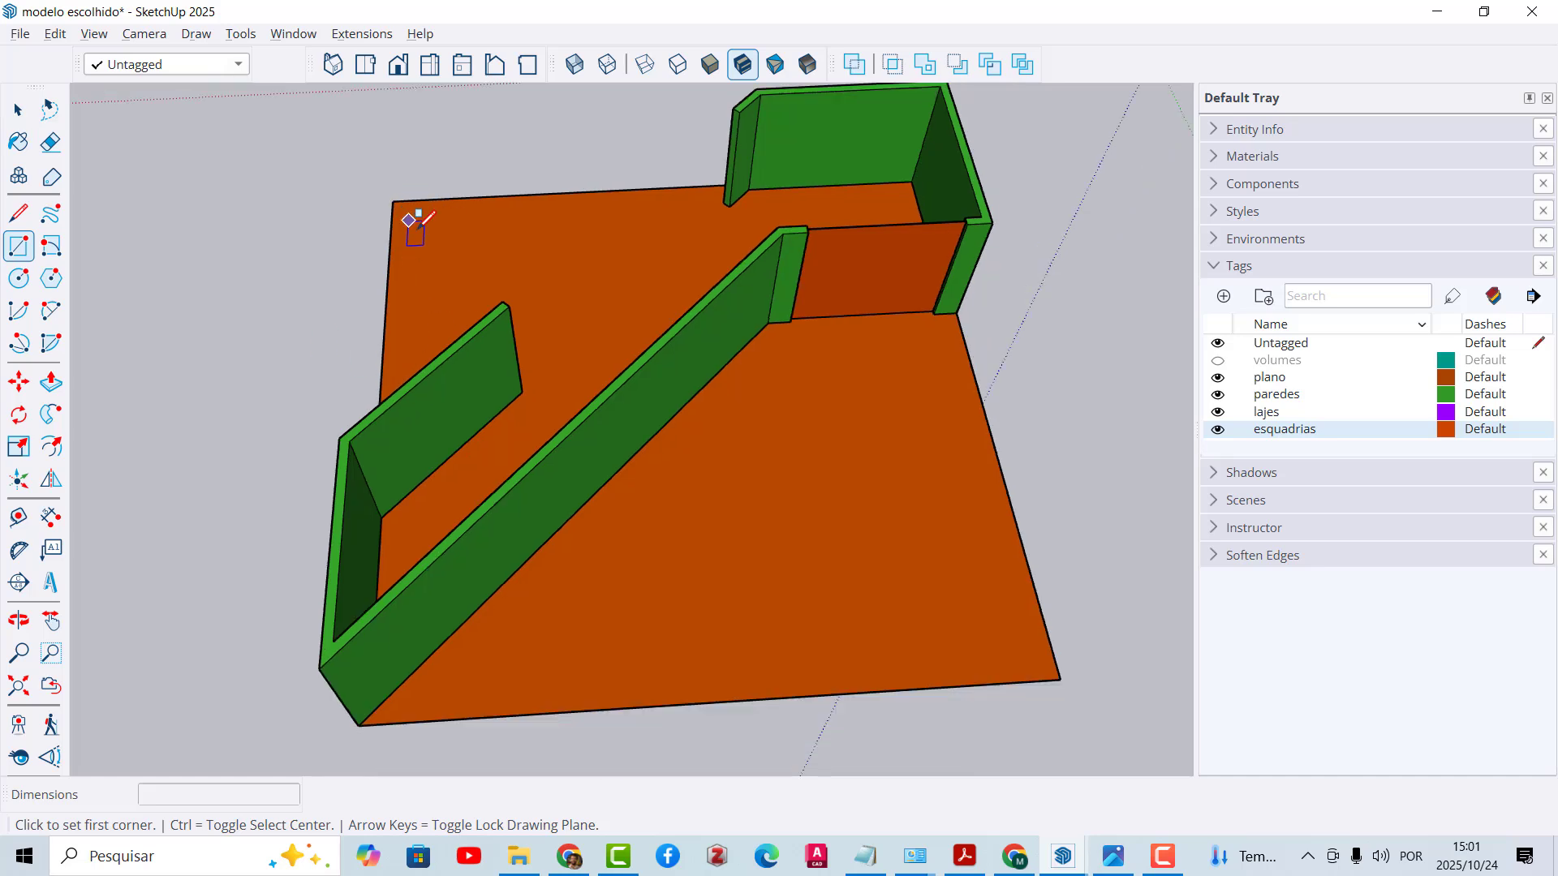
scroll(539, 376, up, 2)
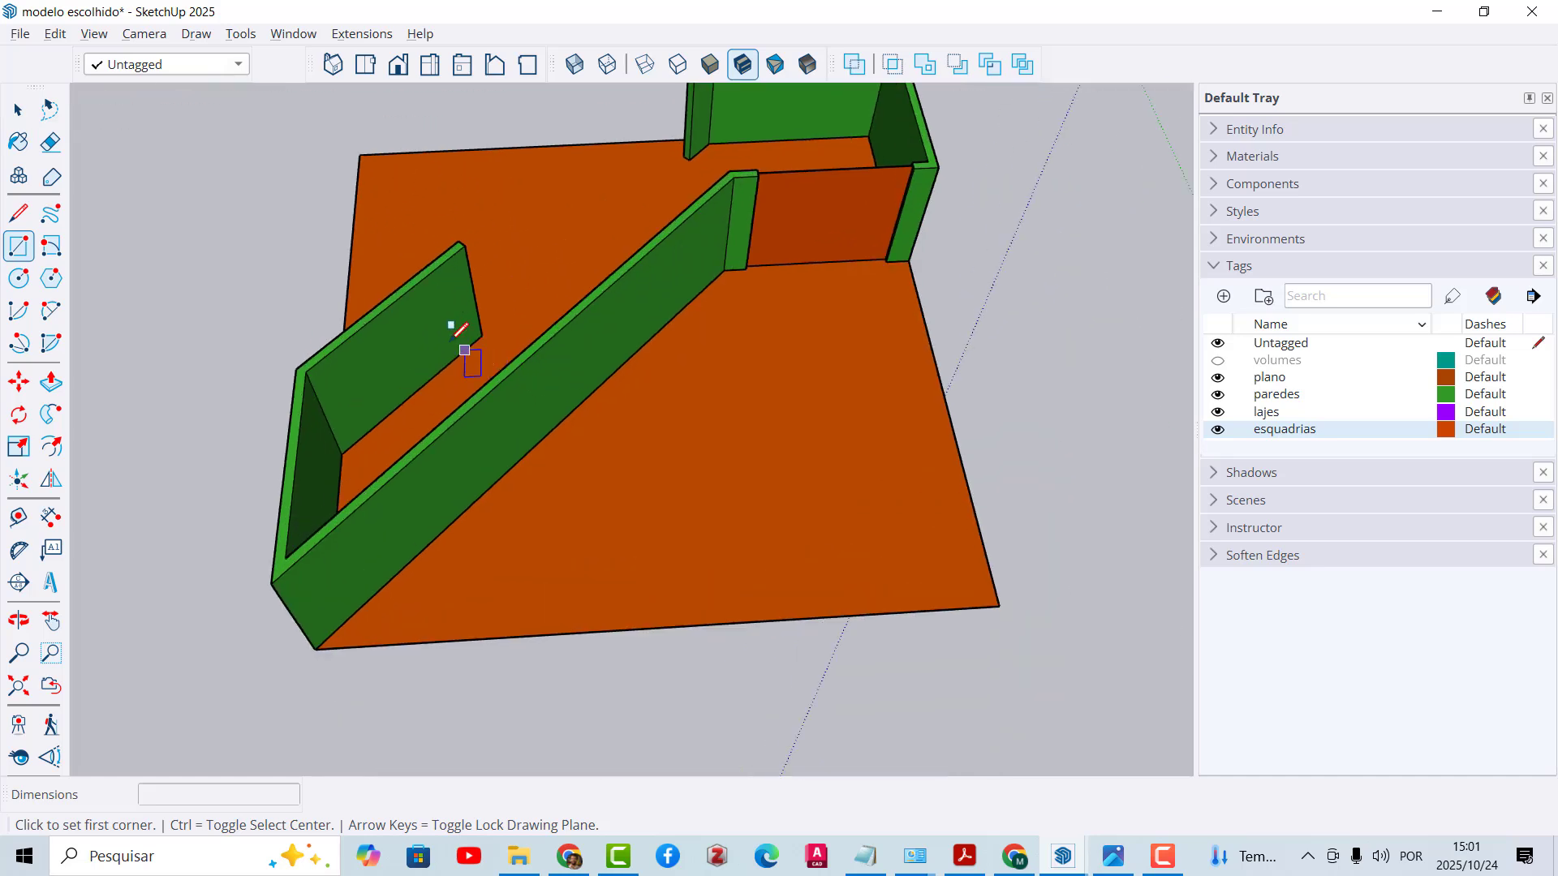
scroll(496, 368, up, 2)
scroll(455, 327, up, 2)
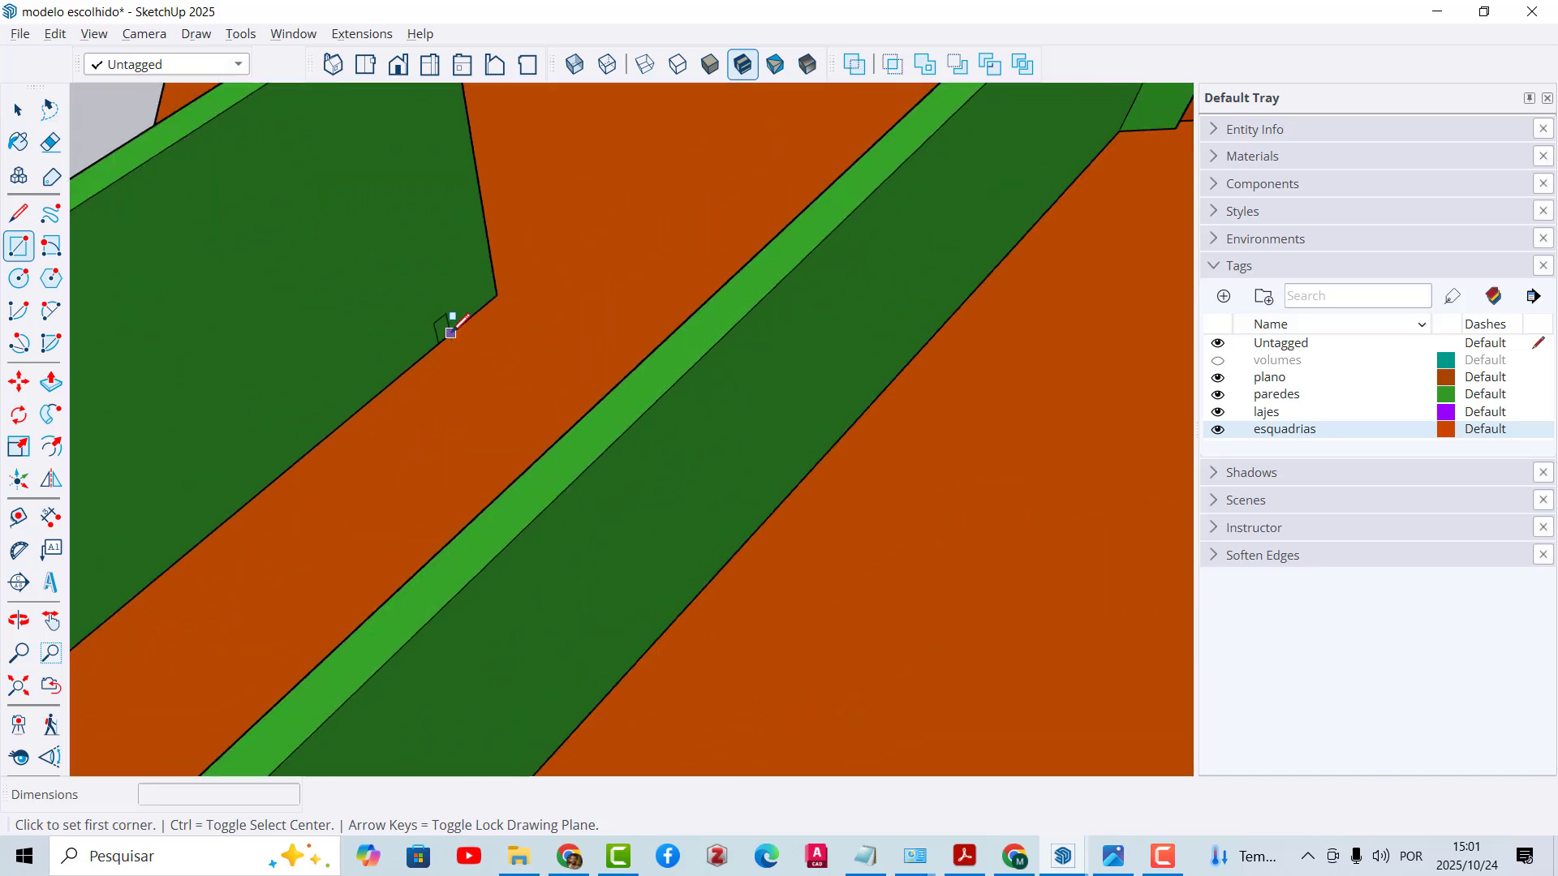
click(444, 337)
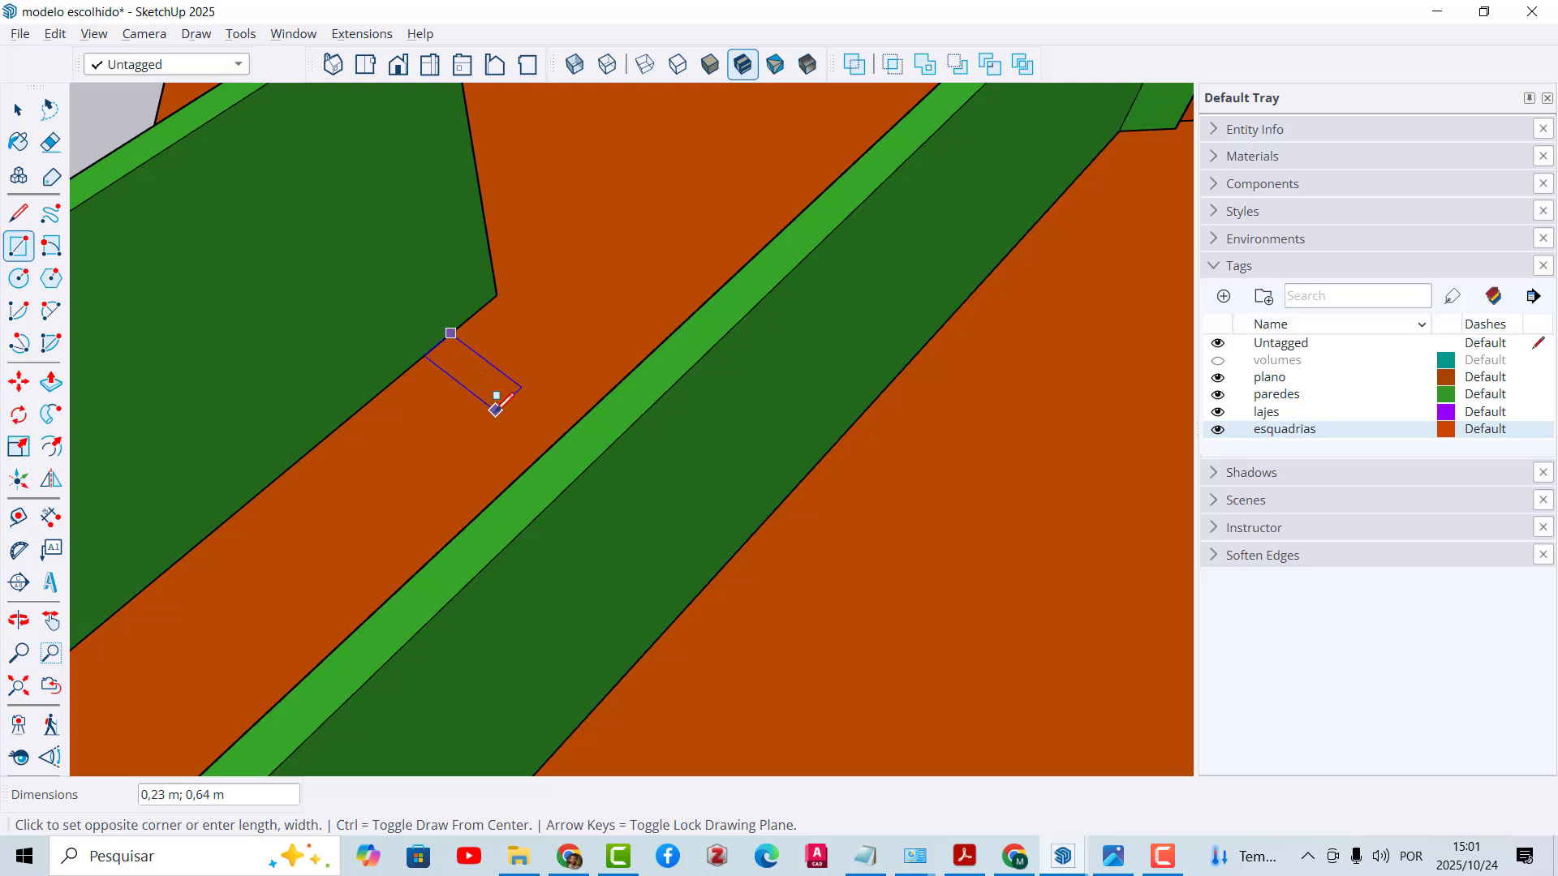
click(533, 424)
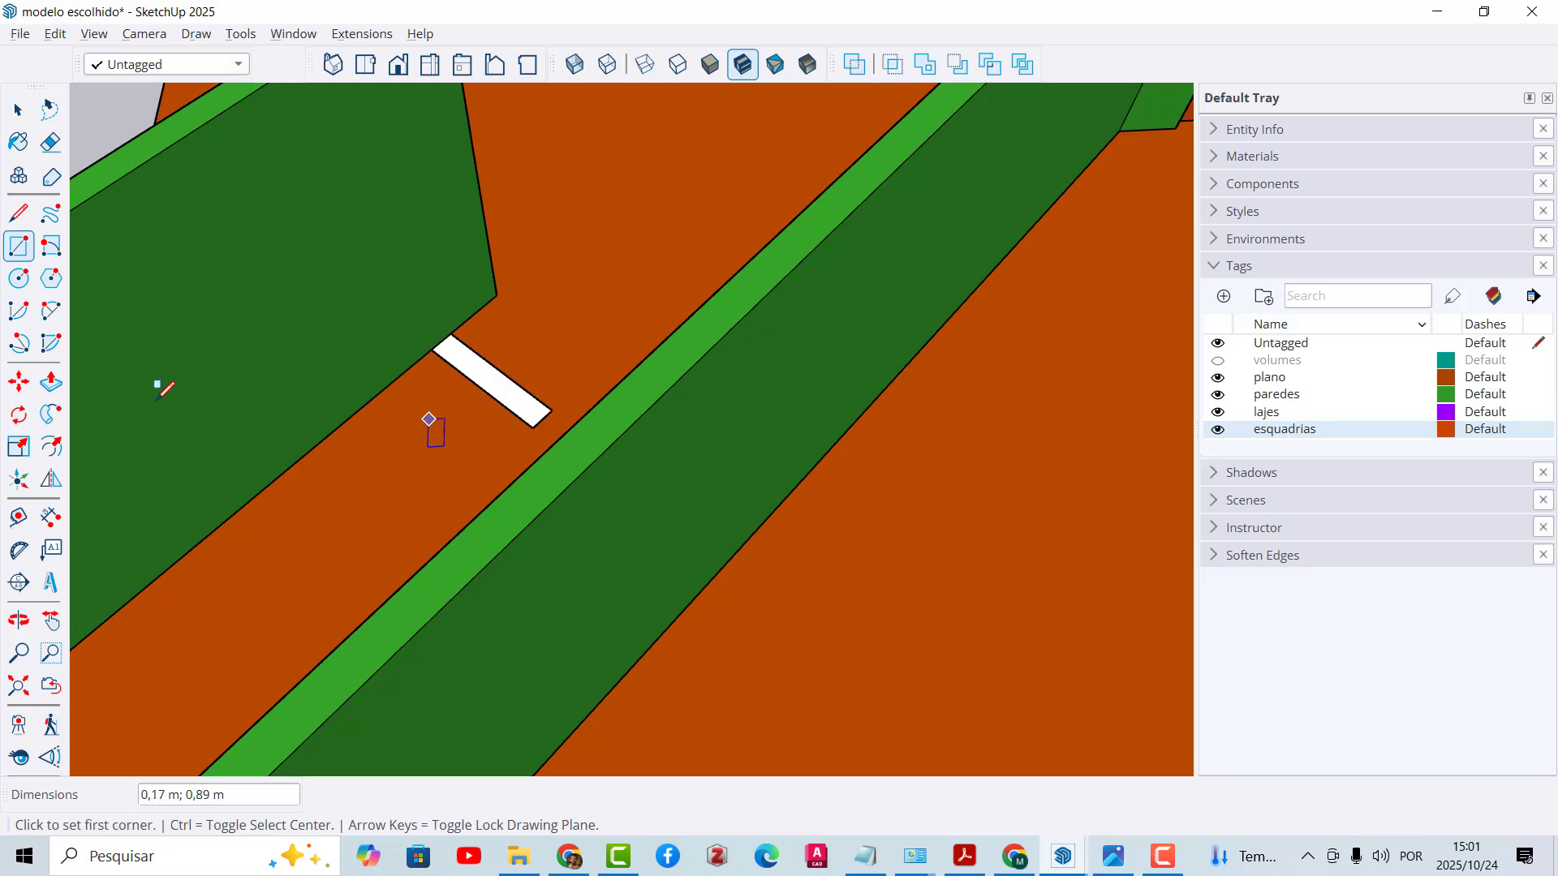
Step: Push/Pull the narrow rectangle up about 0.14 m into a stair step and make it a group
click(56, 390)
click(480, 375)
click(455, 344)
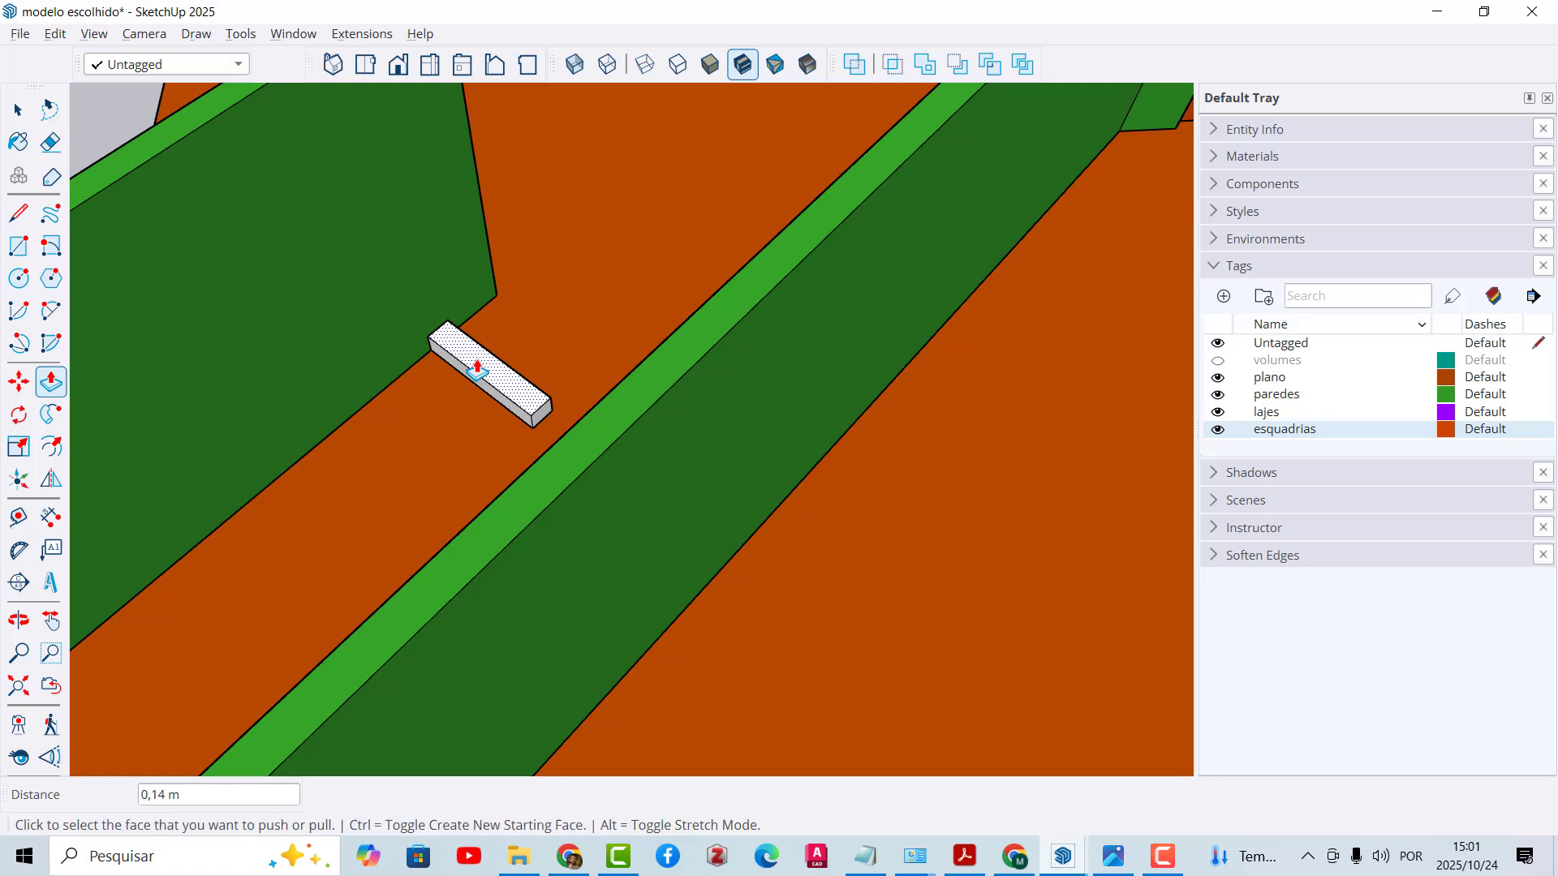
key(space)
triple_click(481, 368)
right_click(481, 368)
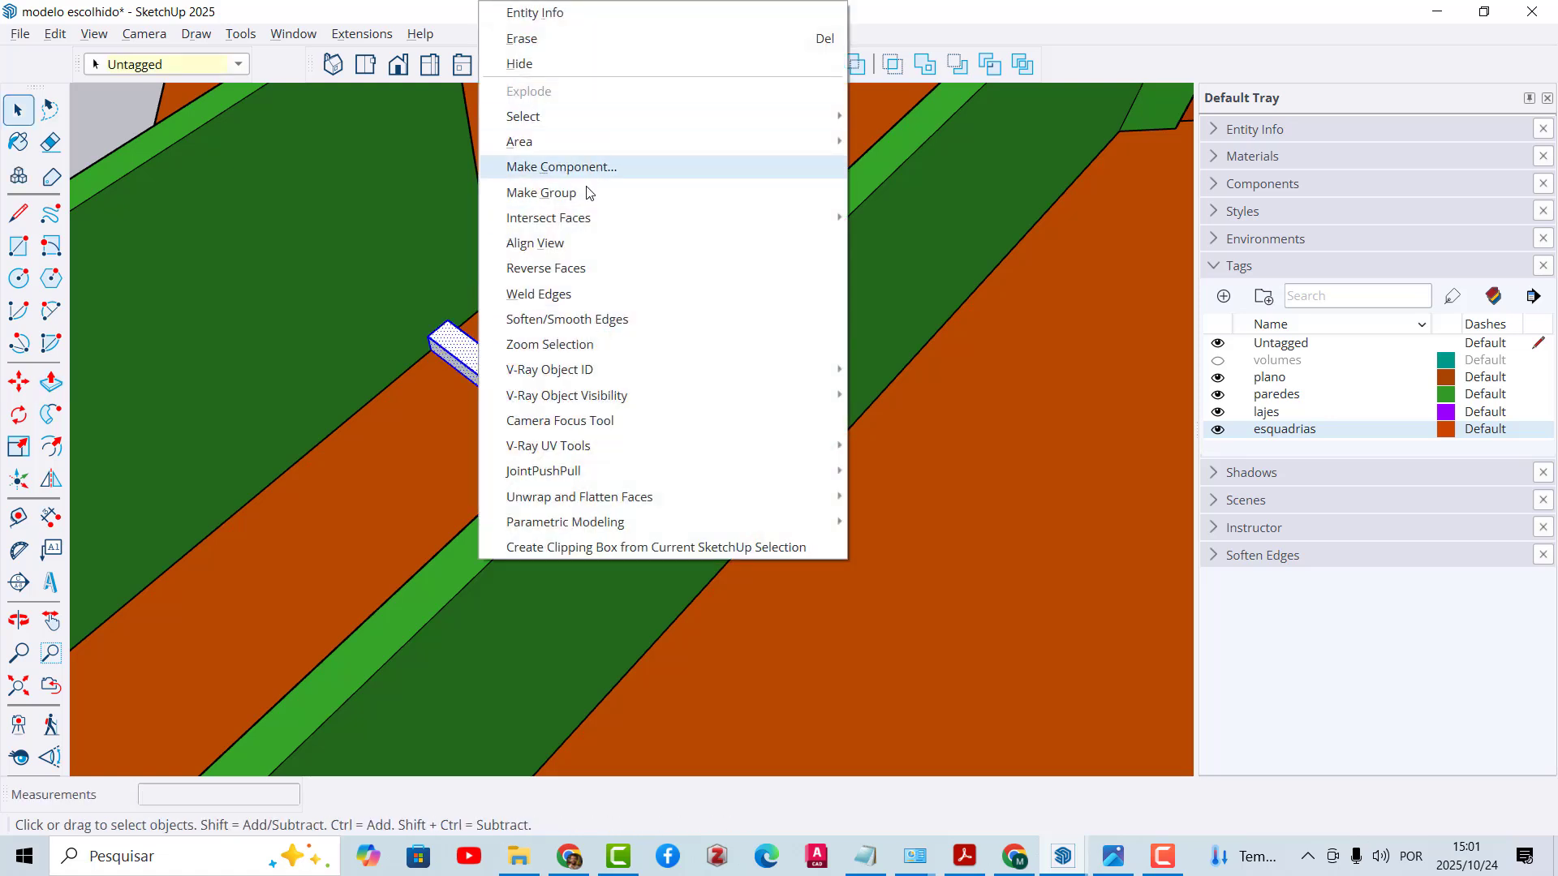
click(576, 193)
Step: Copy the stair step onto the upper back edge of the first and repeat the copy 10x to form a stair
key(m)
scroll(419, 345, up, 3)
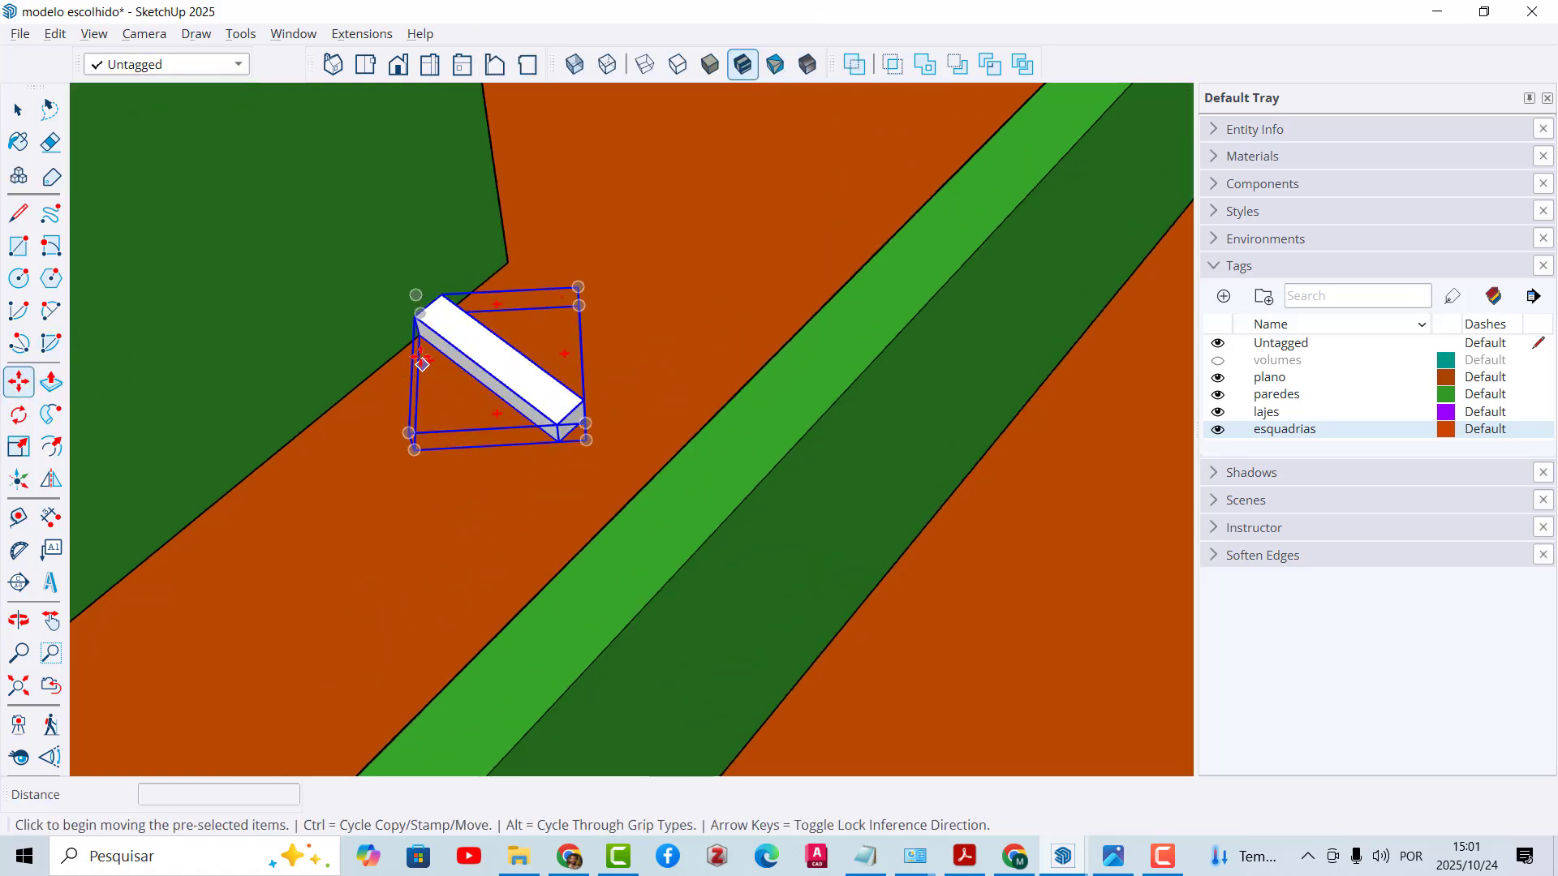
click(420, 345)
click(452, 286)
text(10x)
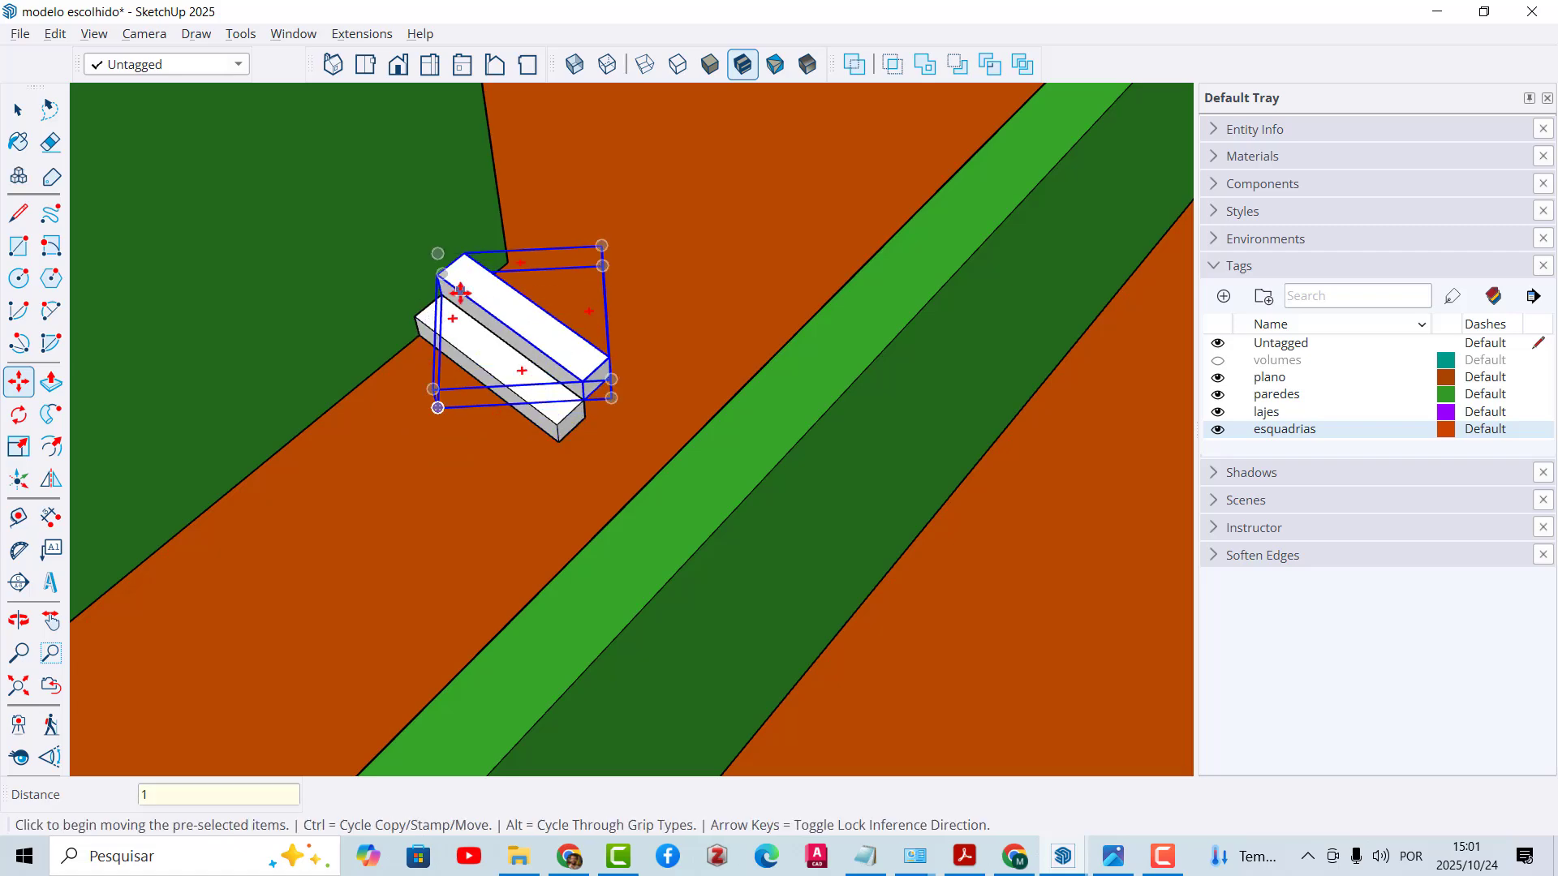
key(Return)
scroll(460, 294, down, 3)
middle_drag(556, 462, 532, 406)
key(space)
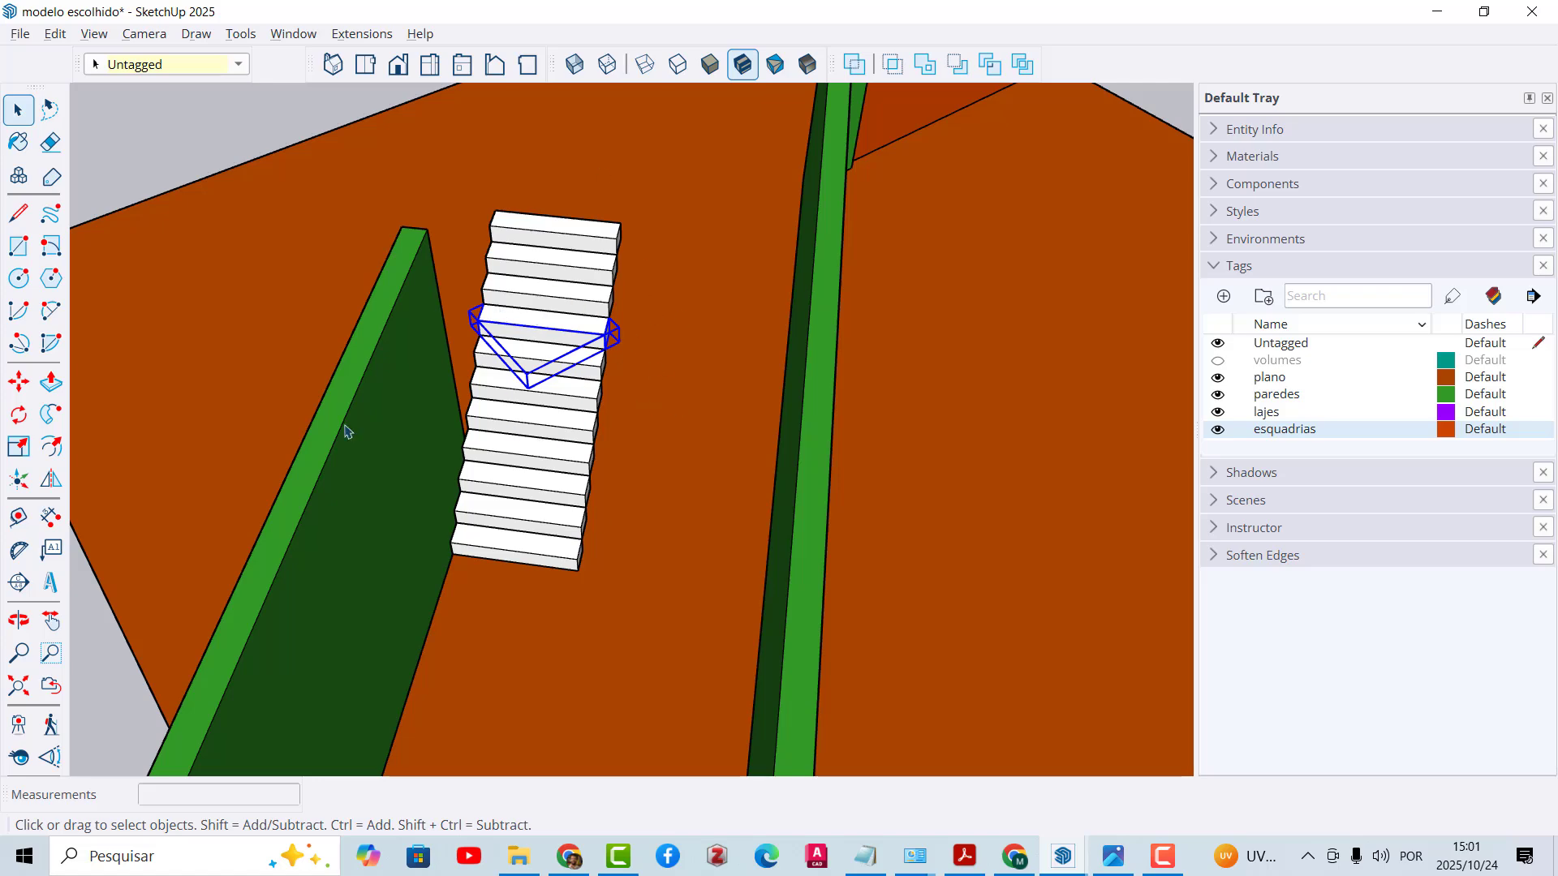
Step: Undo the stair copies and the original stair step
key(ctrl+z)
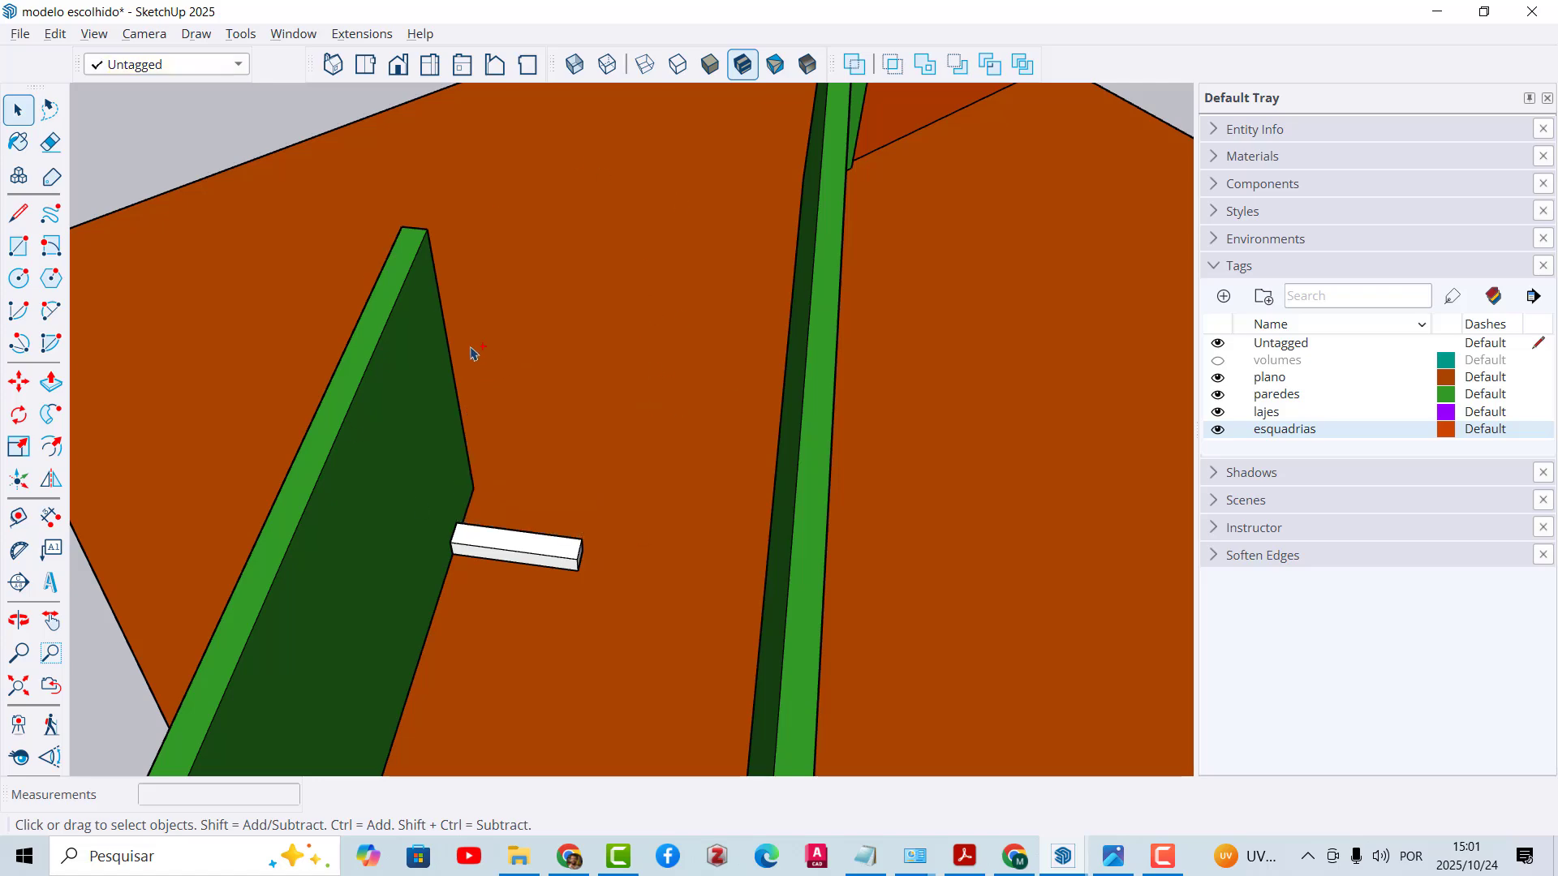
key(ctrl+z)
scroll(471, 348, down, 3)
key(ctrl+z)
middle_drag(464, 347, 373, 290)
scroll(373, 291, down, 2)
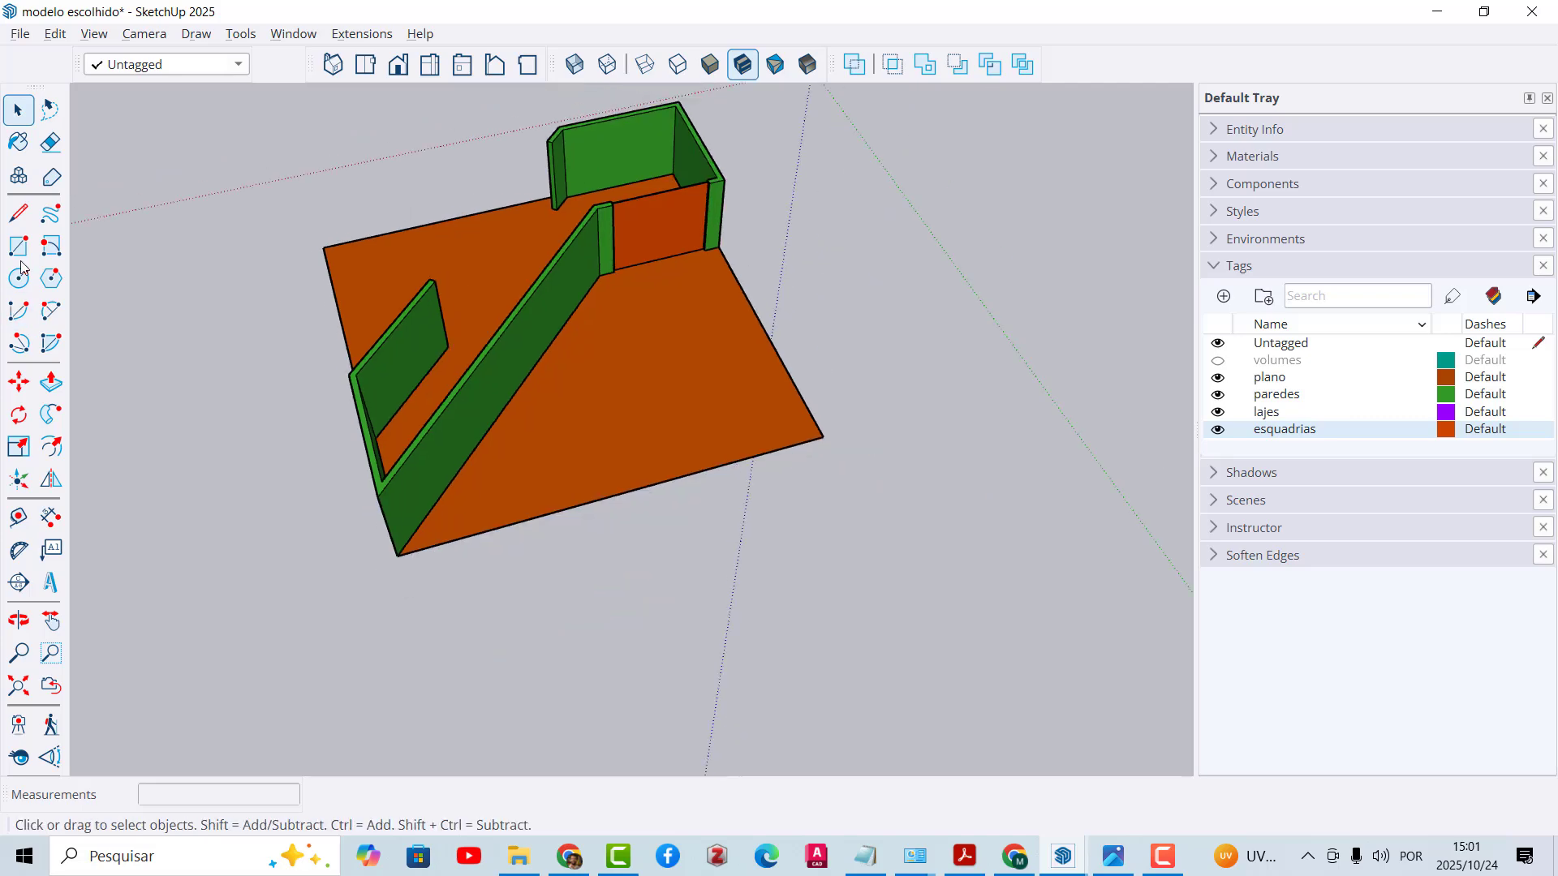
Step: Draw a 0.3 m by 1.2 m rectangle on the ground plane beside the long wall
middle_drag(681, 459, 750, 273)
scroll(606, 435, up, 4)
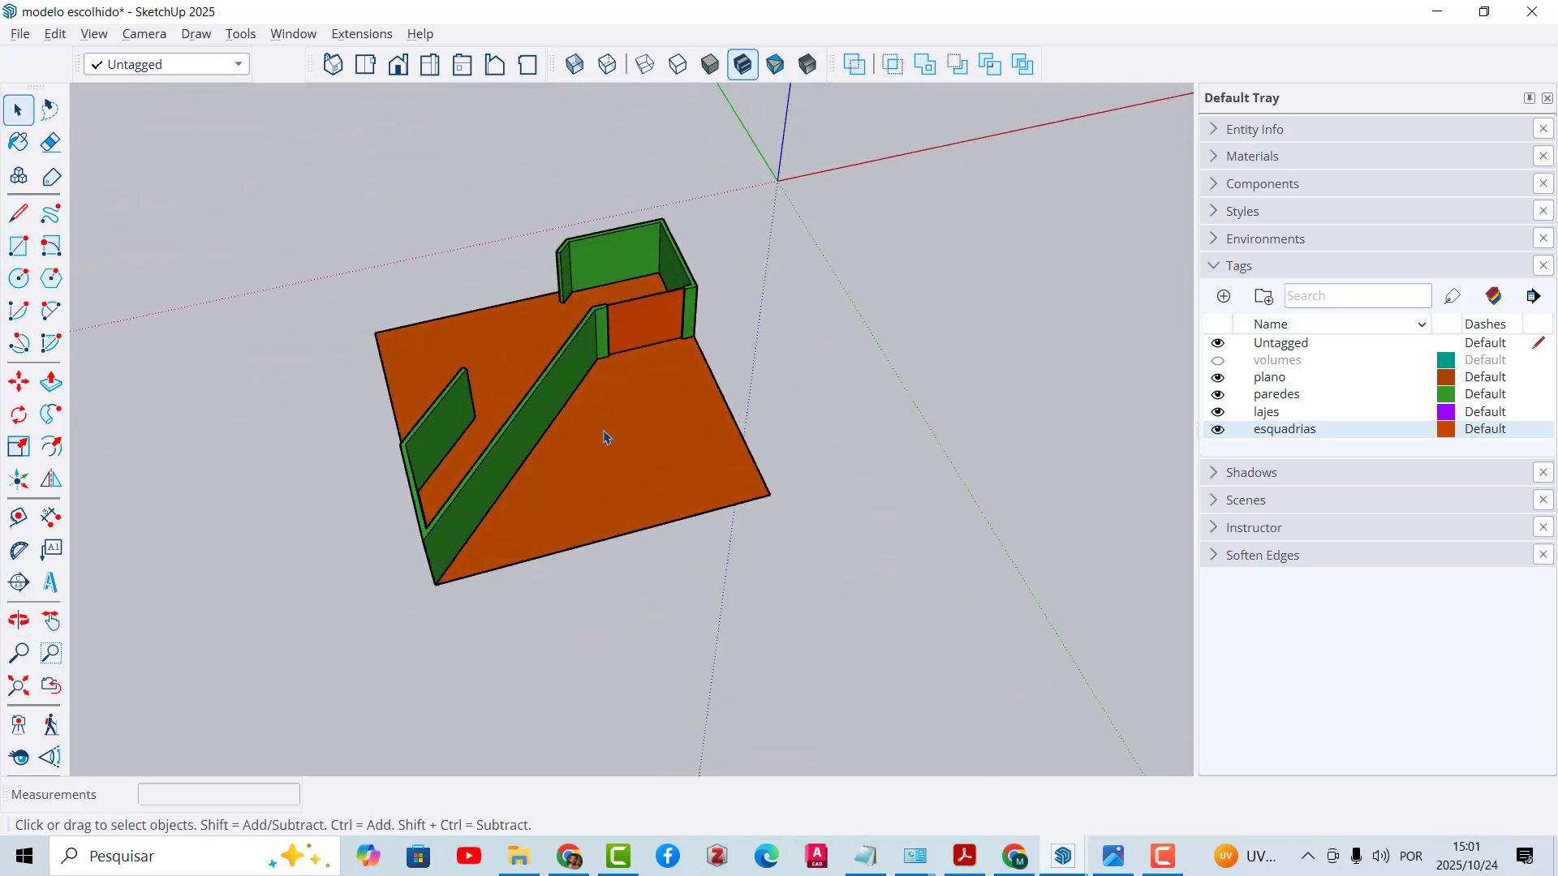
click(18, 245)
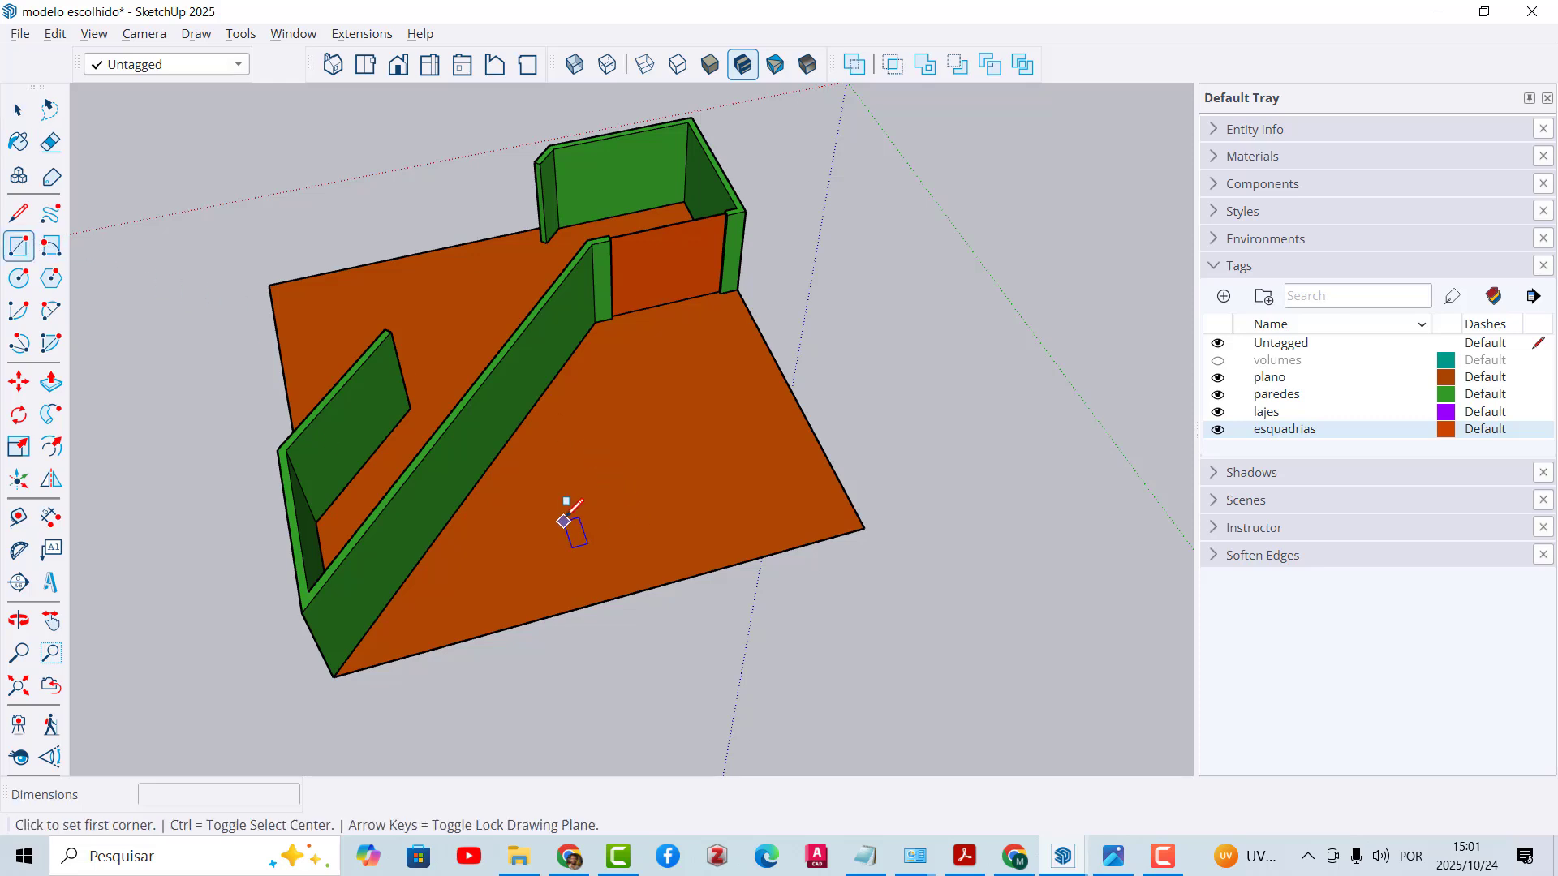
scroll(570, 517, up, 3)
middle_drag(602, 505, 569, 523)
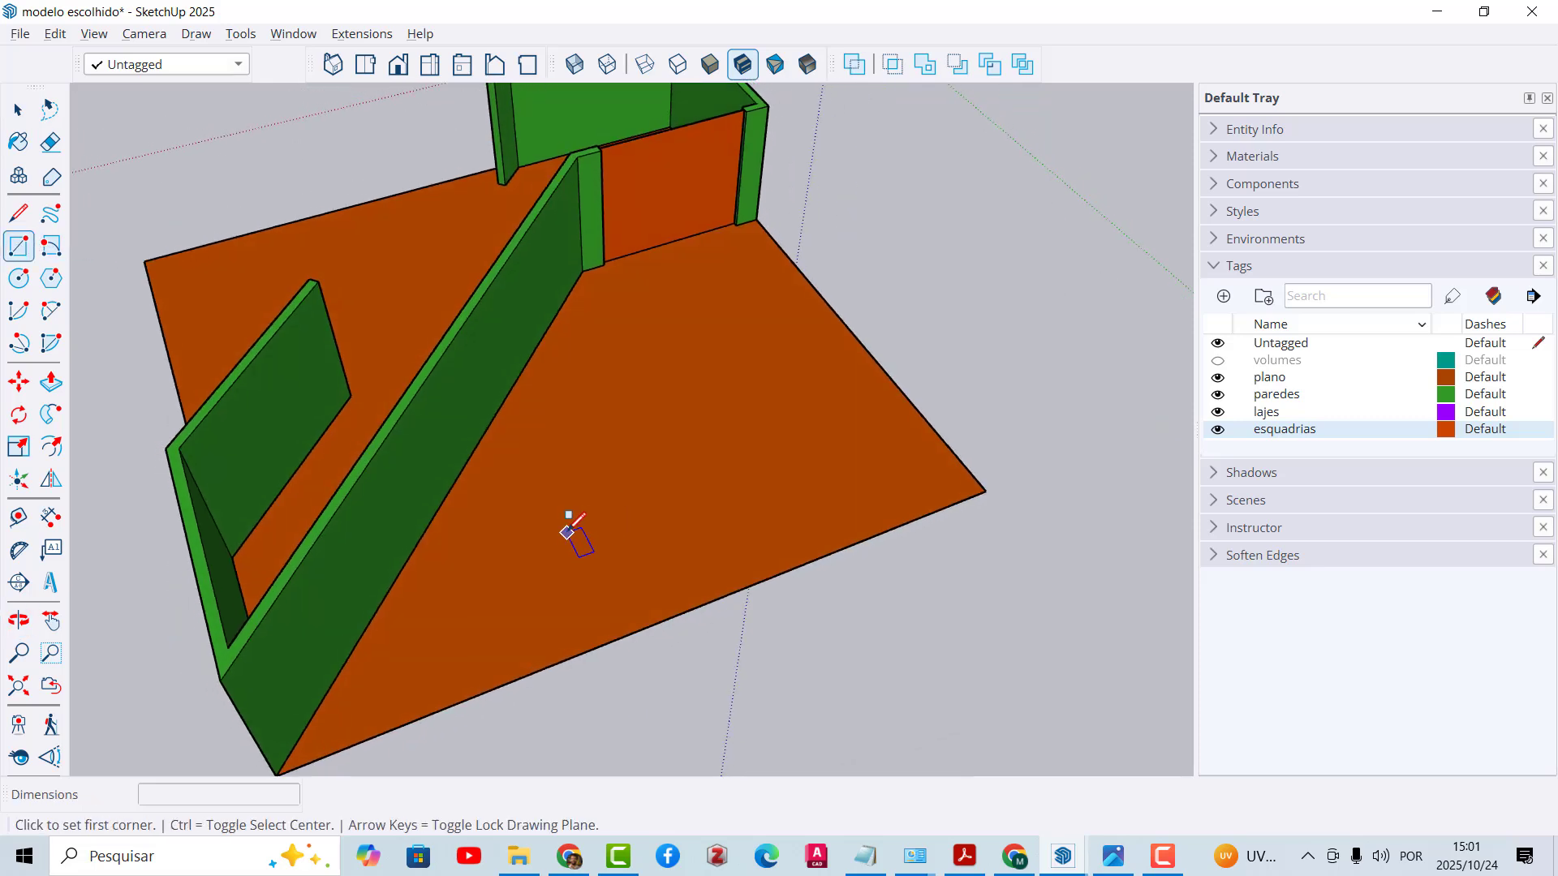
scroll(574, 523, up, 4)
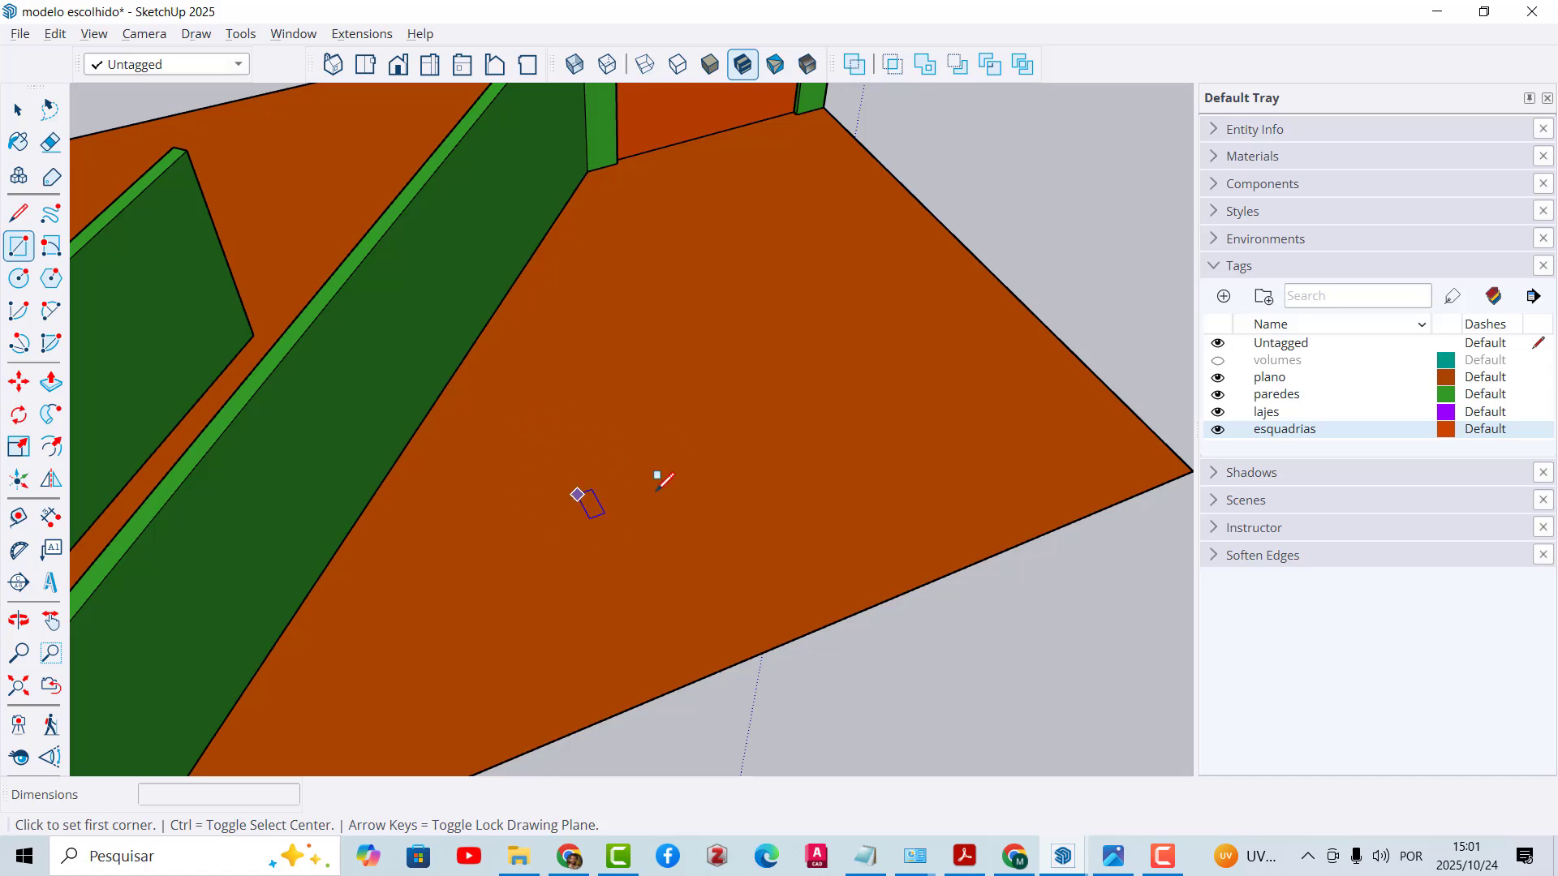
scroll(674, 463, down, 5)
middle_drag(686, 452, 640, 395)
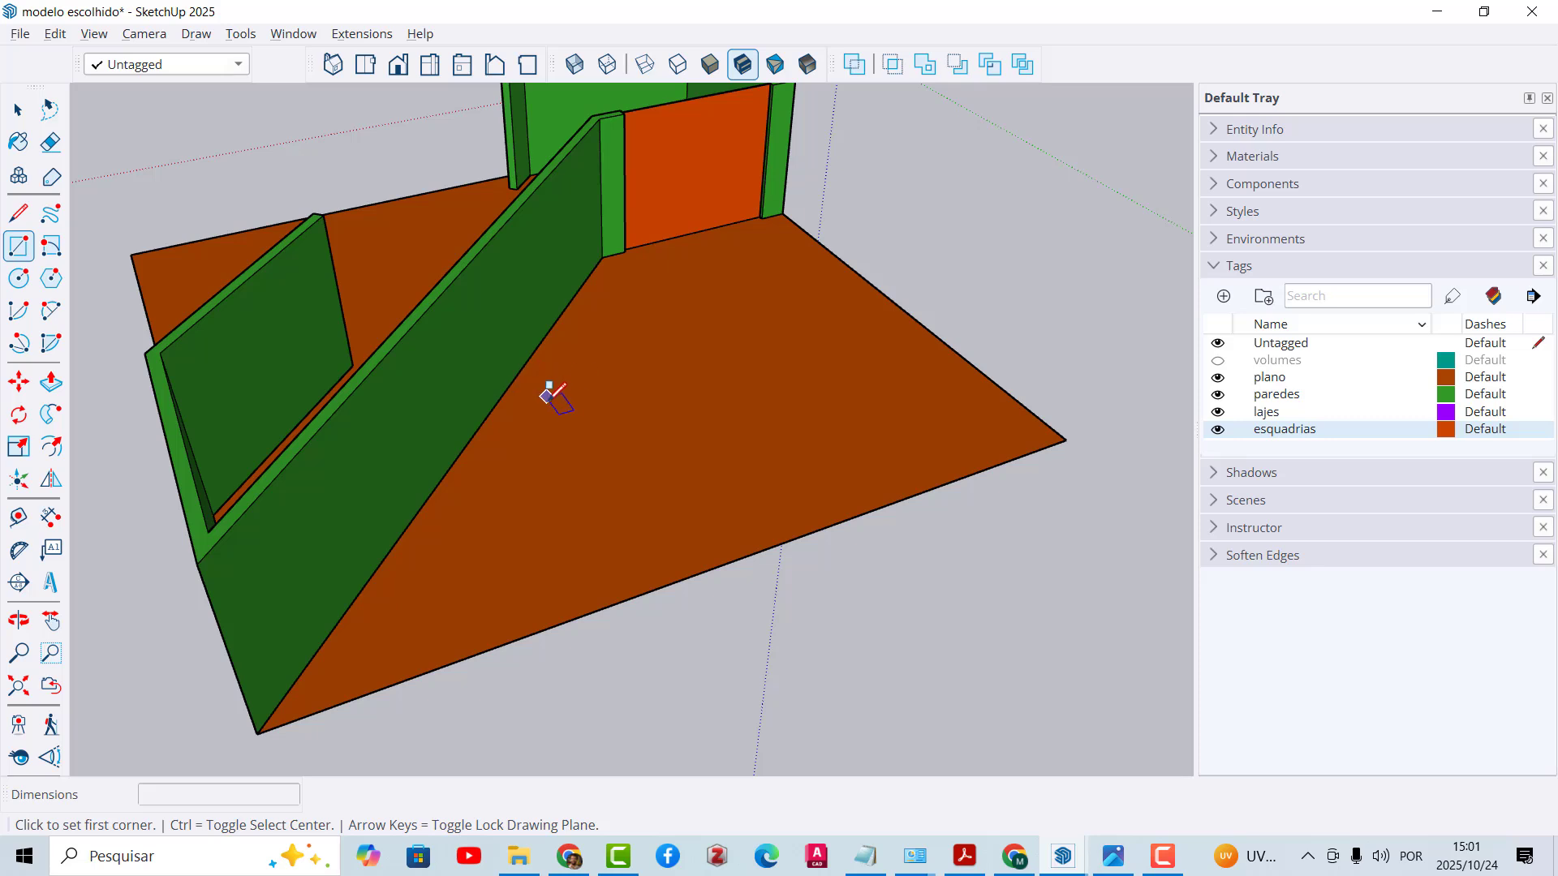
scroll(555, 406, up, 1)
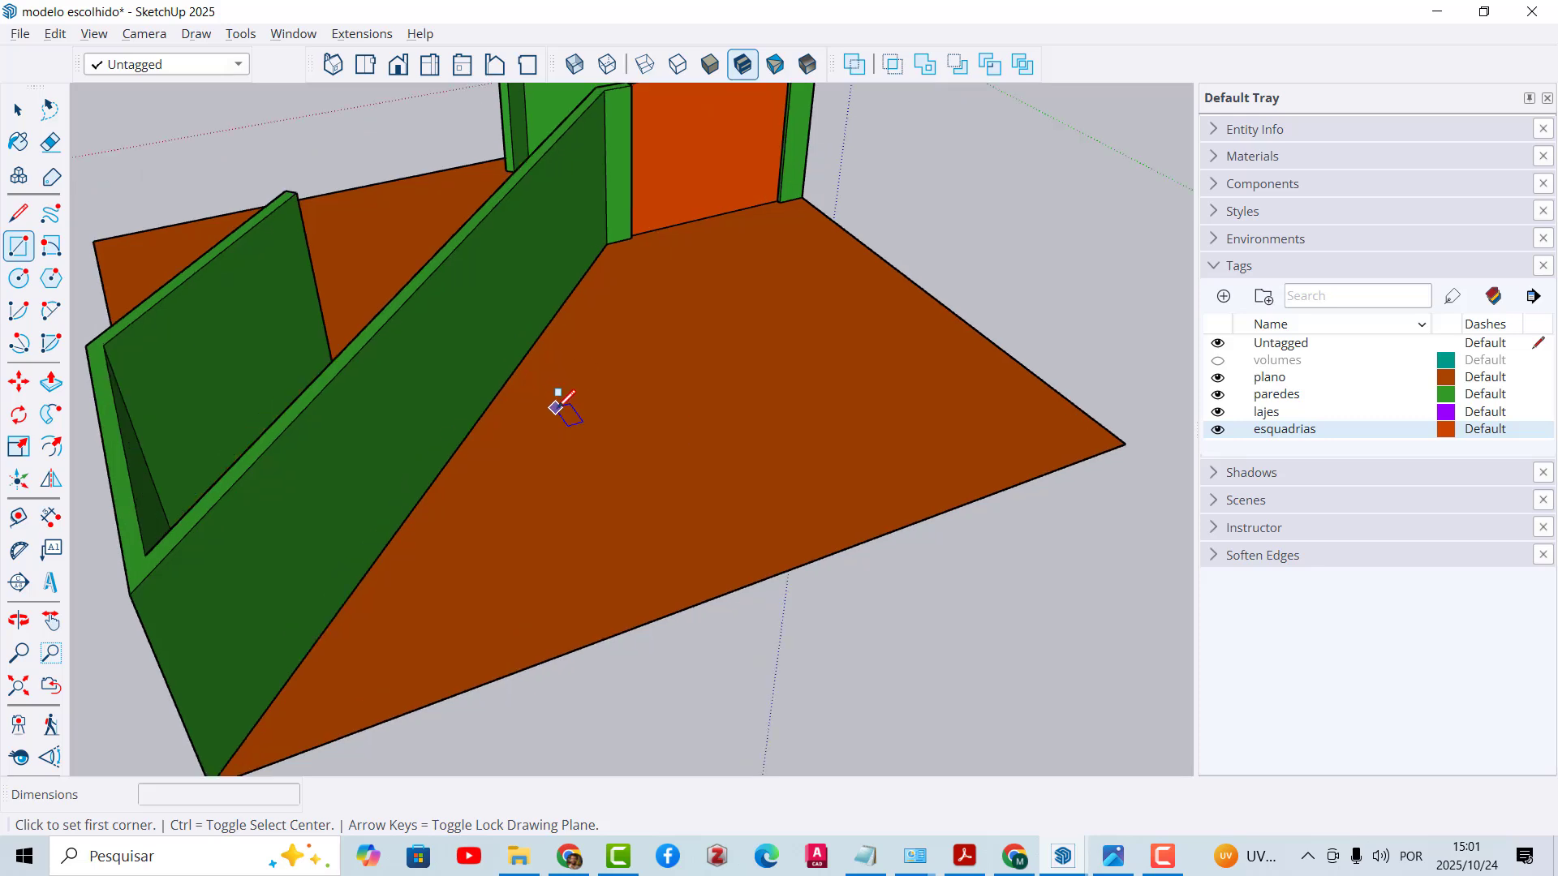
scroll(560, 426, up, 2)
click(562, 492)
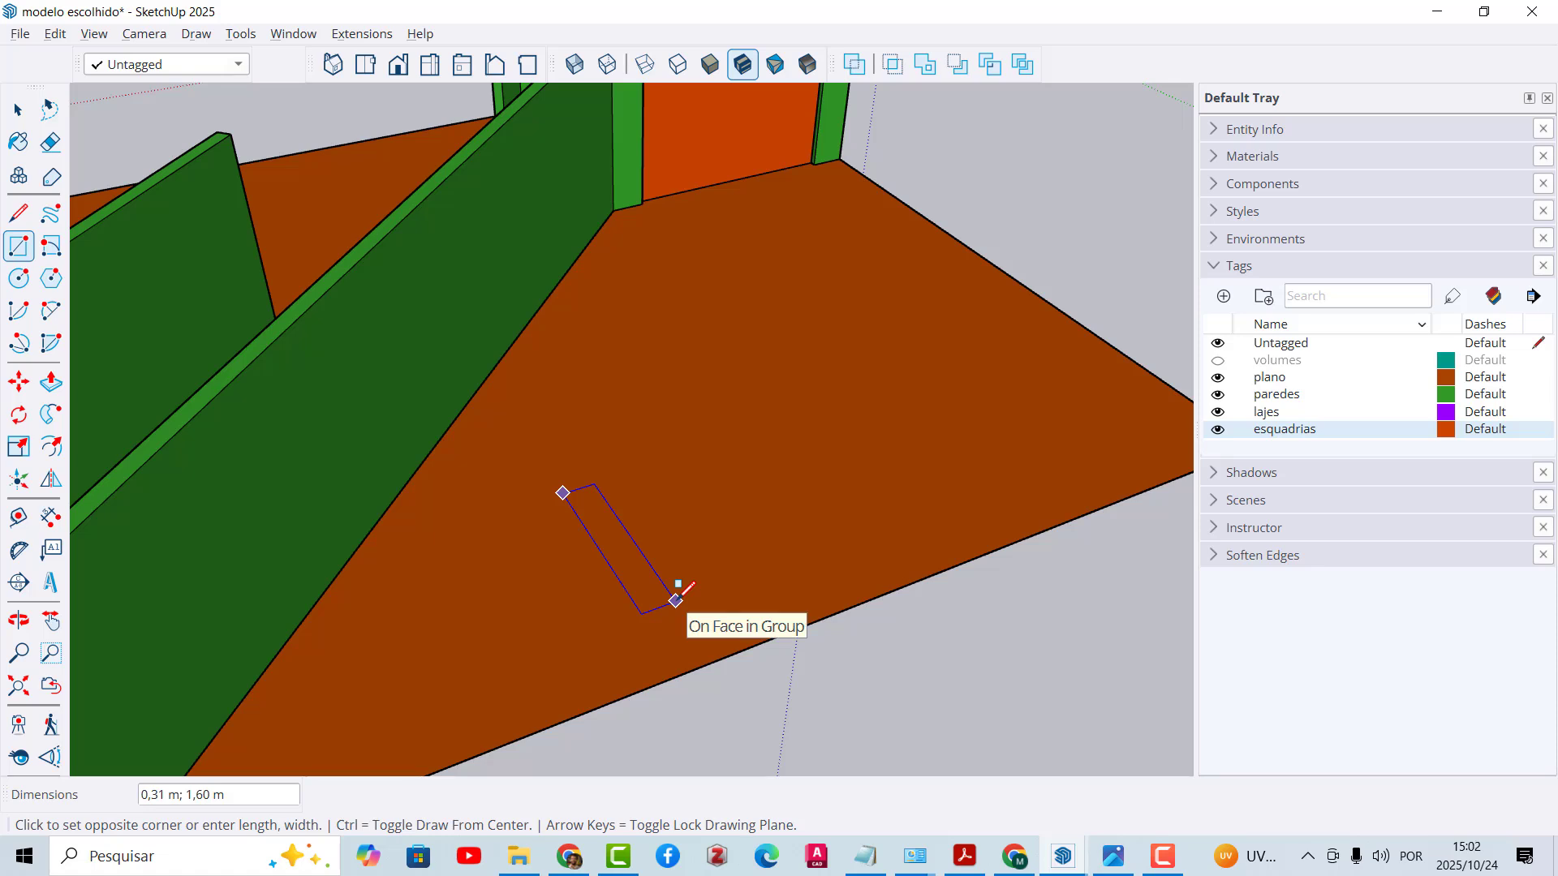
text(0,3;1,2)
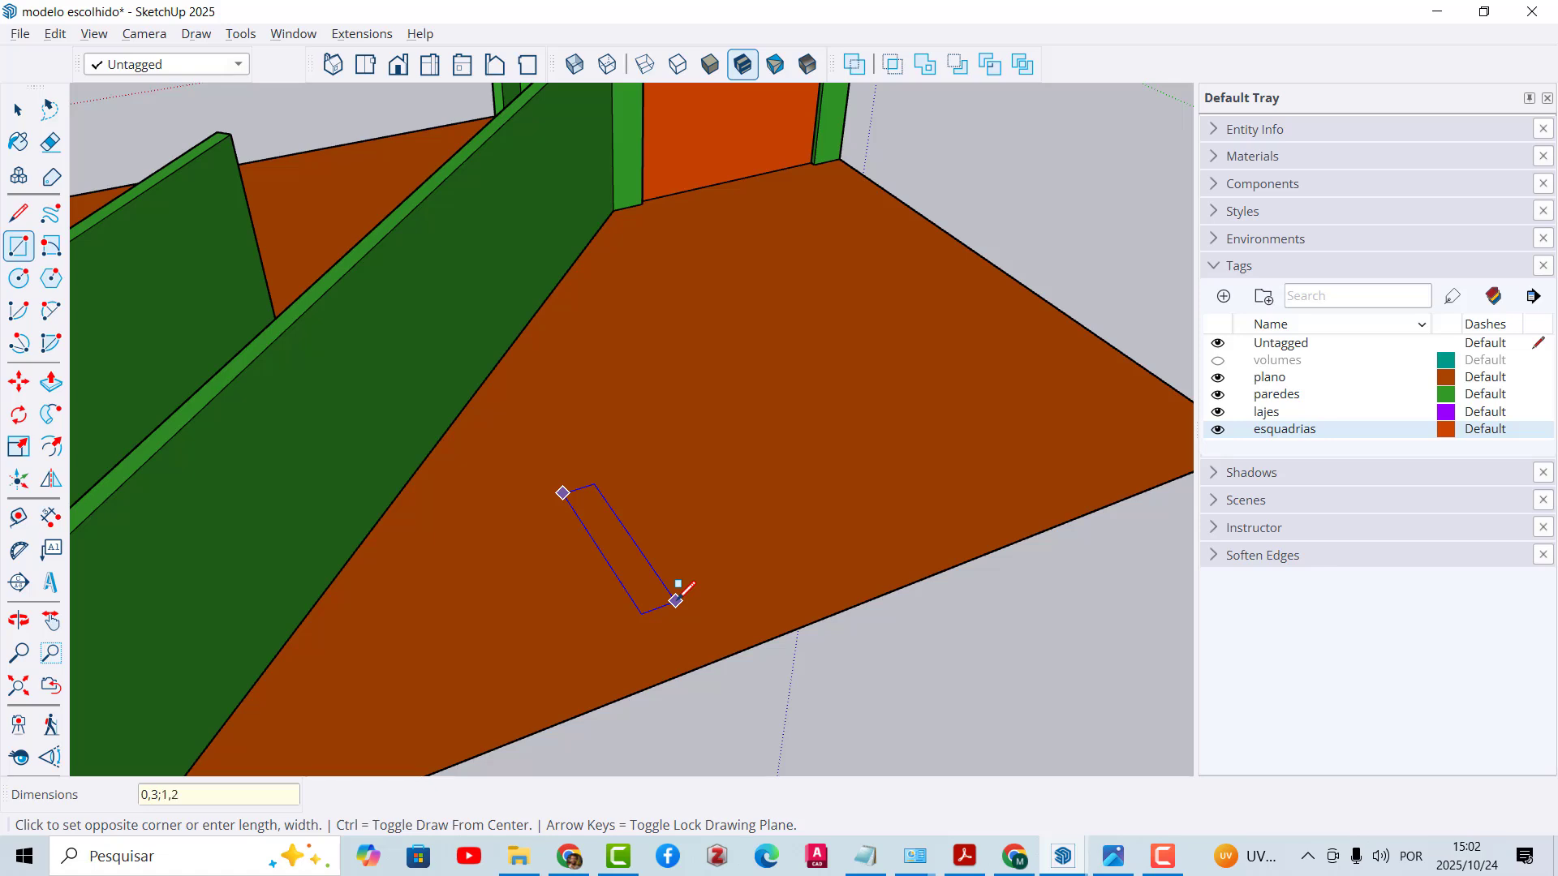
key(Return)
scroll(631, 528, up, 2)
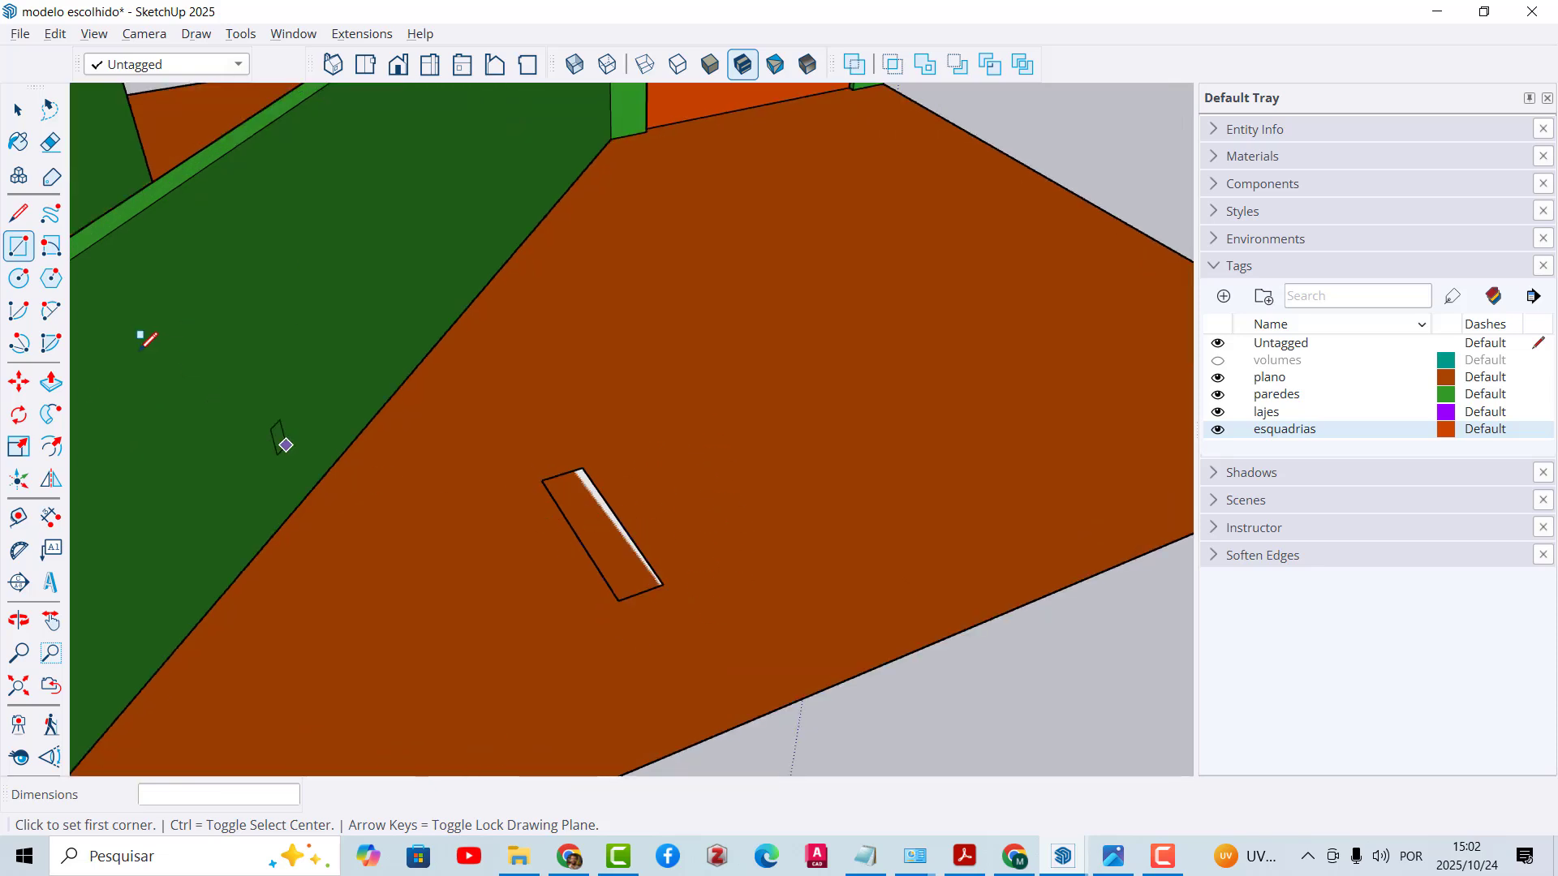
Step: Push/Pull the rectangle up 0.17 m into a stair step
click(51, 382)
click(596, 528)
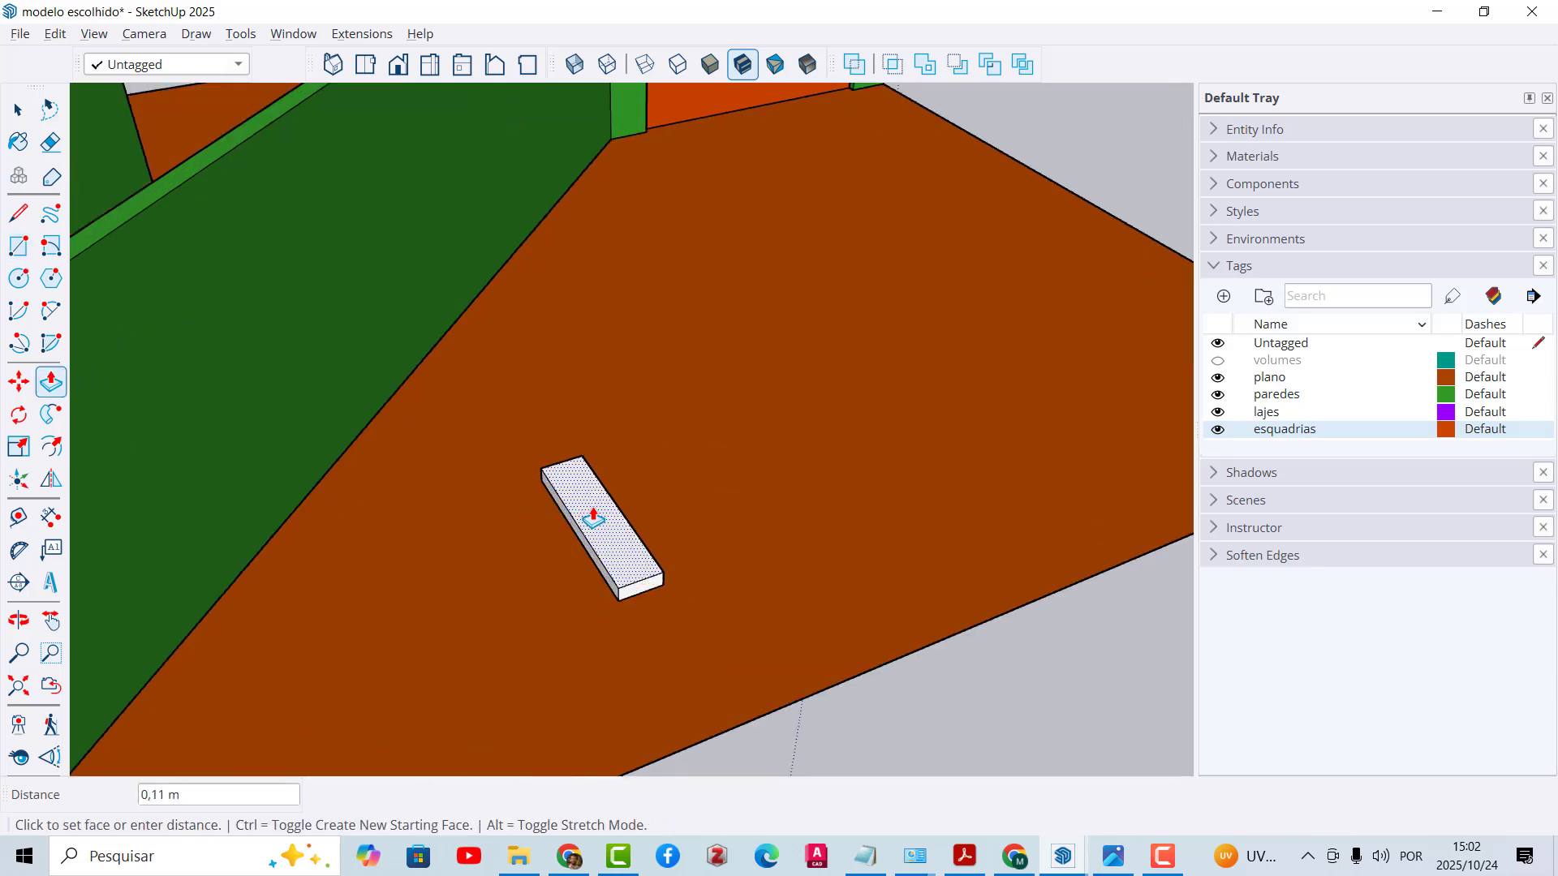
key(Return)
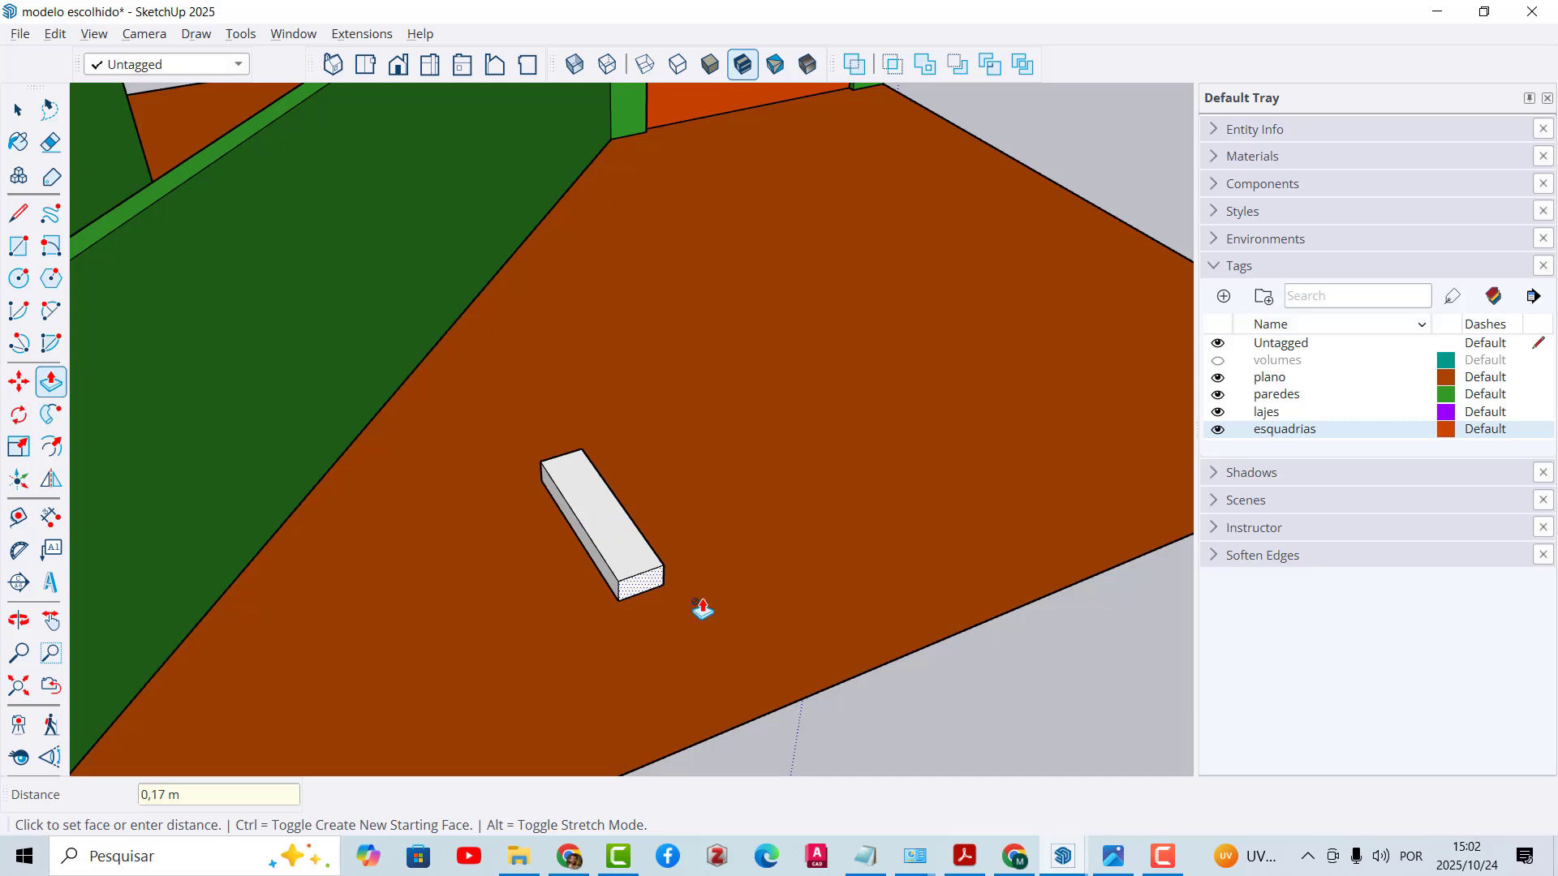
key(space)
scroll(593, 562, down, 2)
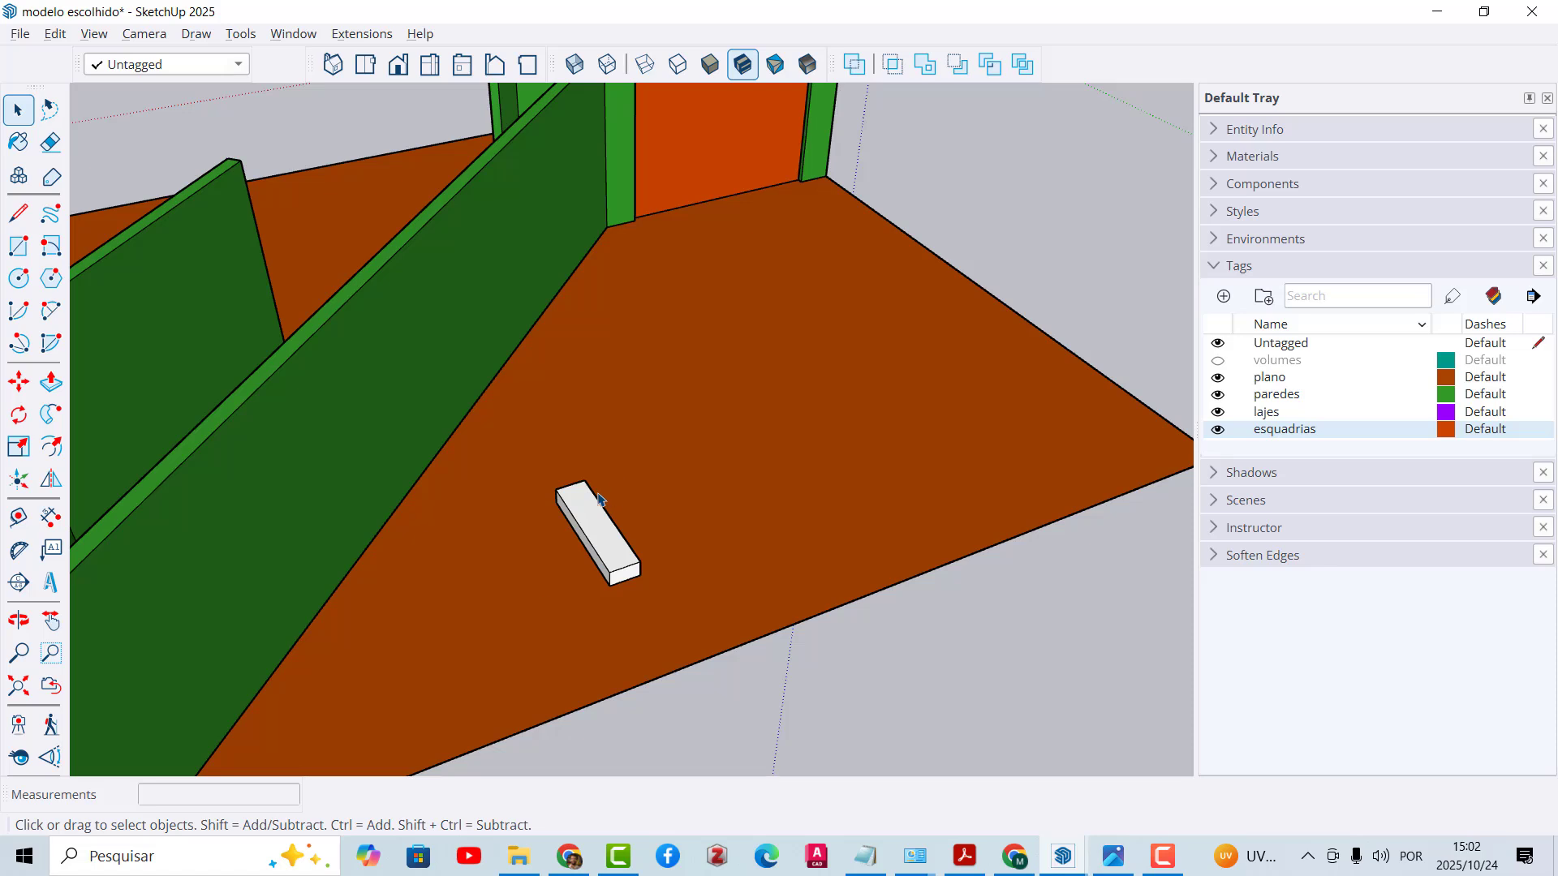
scroll(585, 548, up, 3)
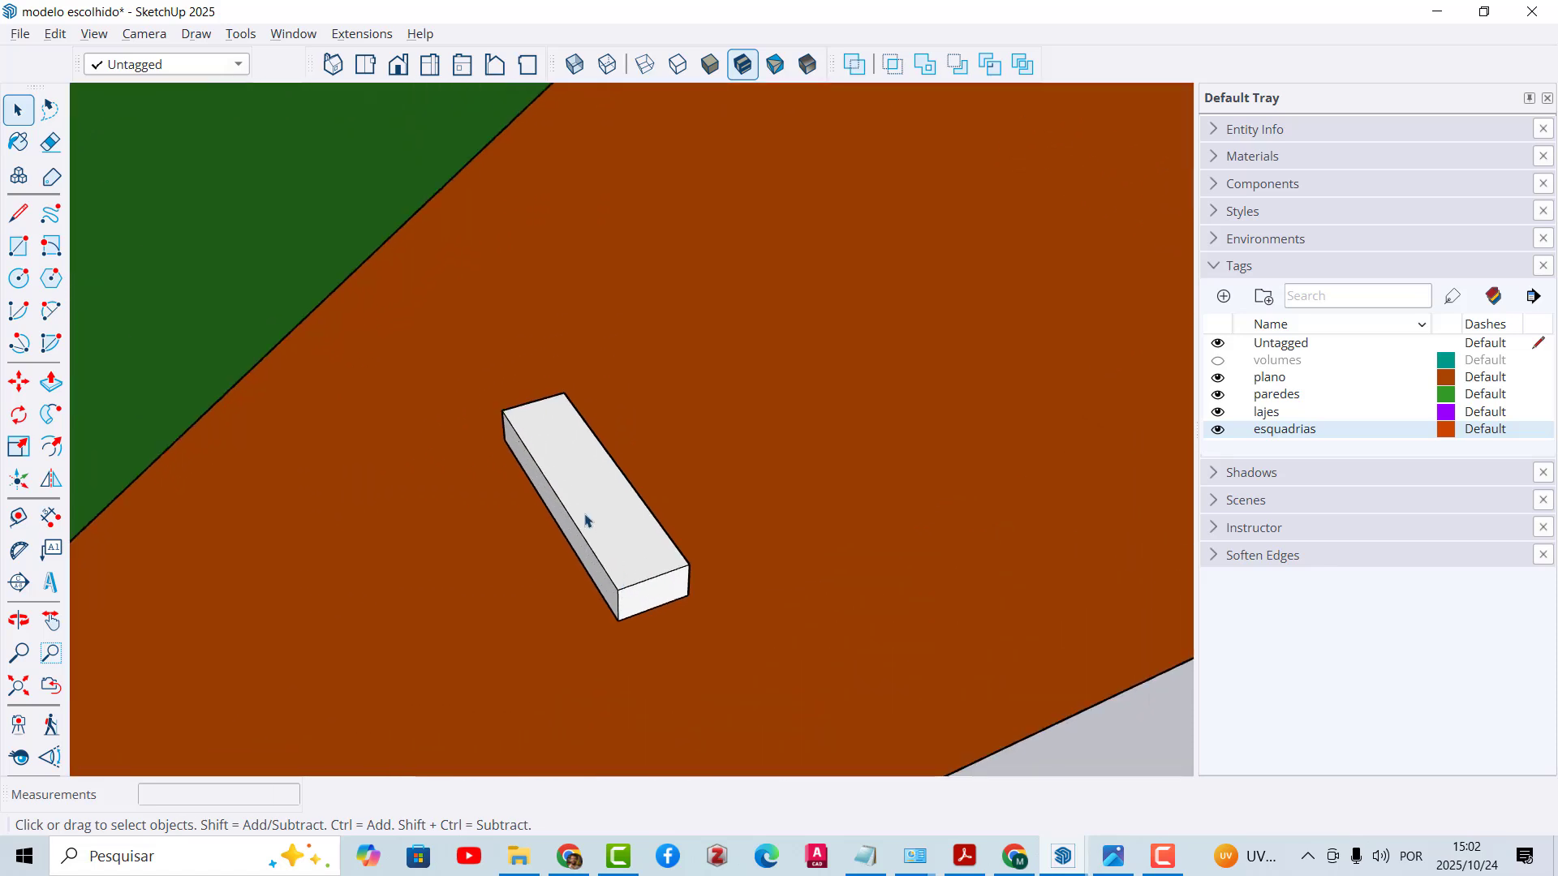
Step: Turn the whole stair step into a component with the definition name degrau
click(586, 523)
middle_drag(600, 554, 560, 430)
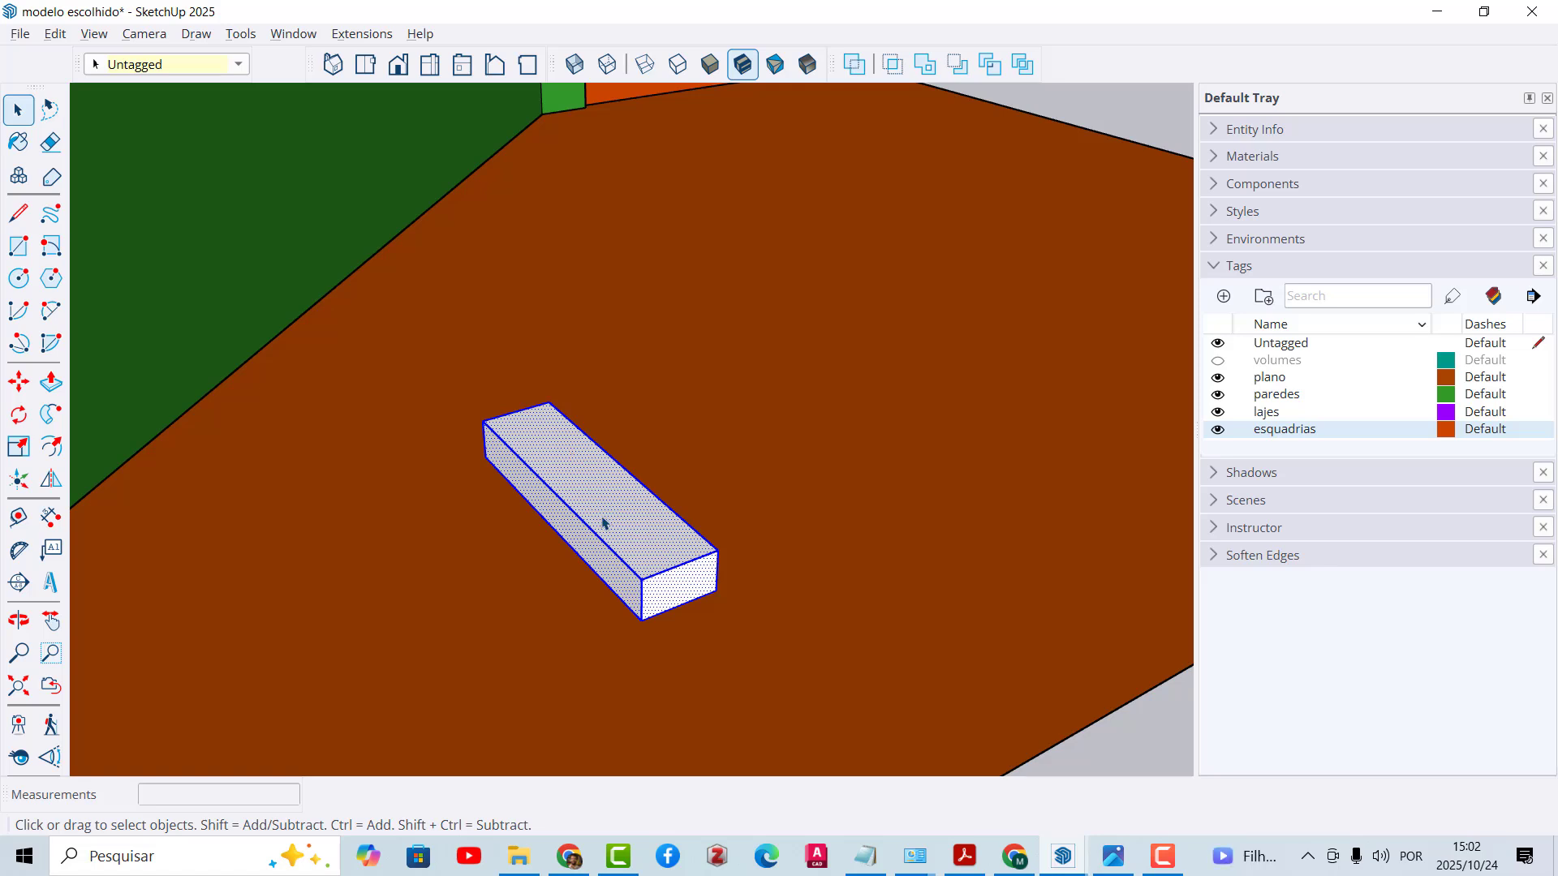
right_click(557, 458)
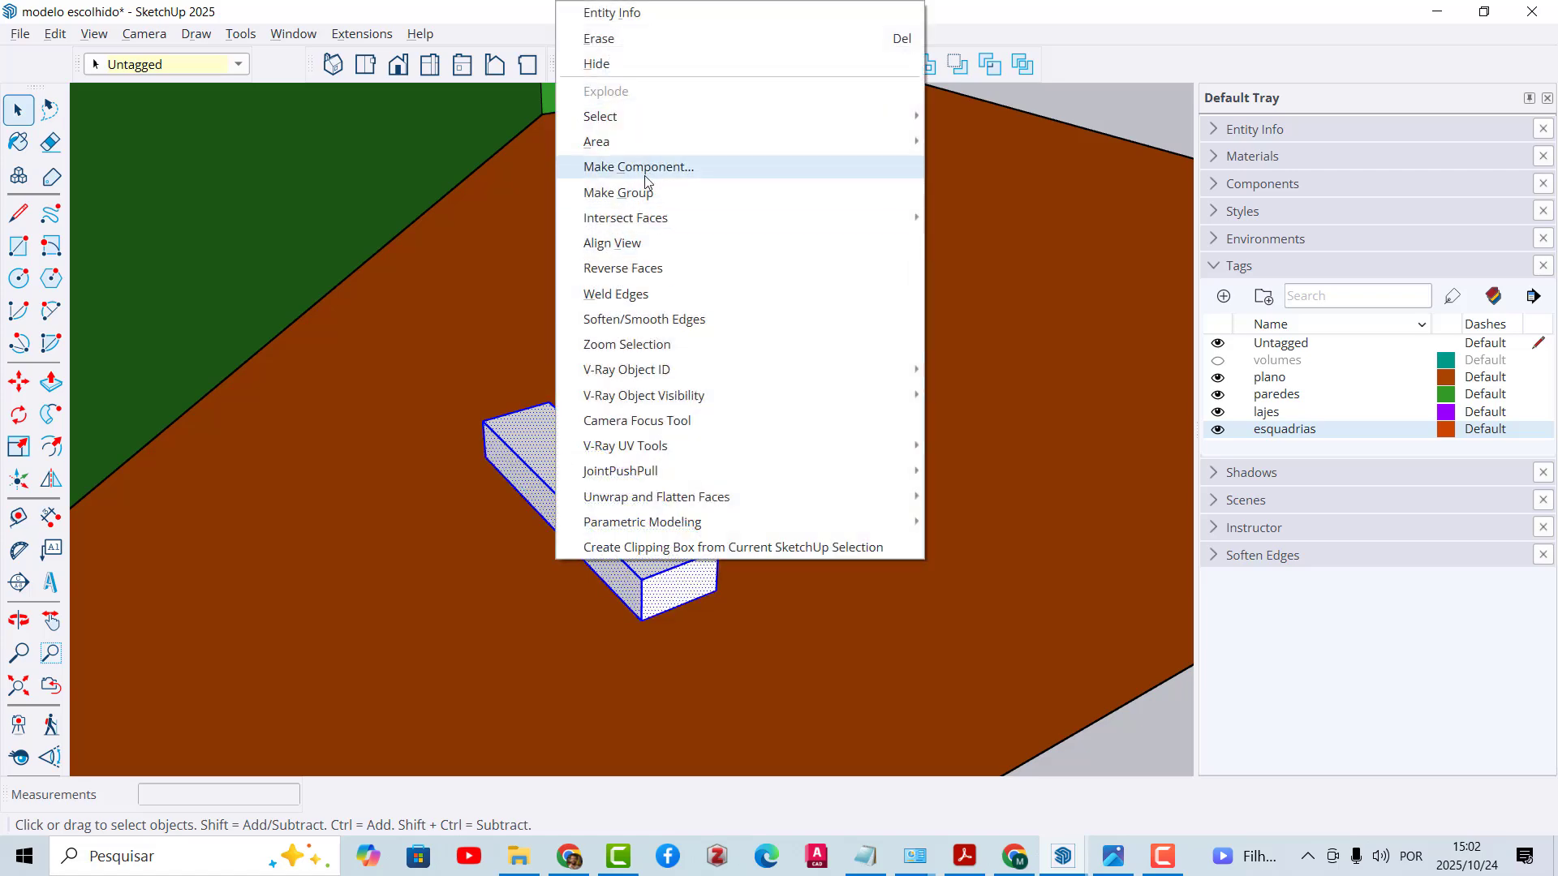
click(669, 166)
text(degrau)
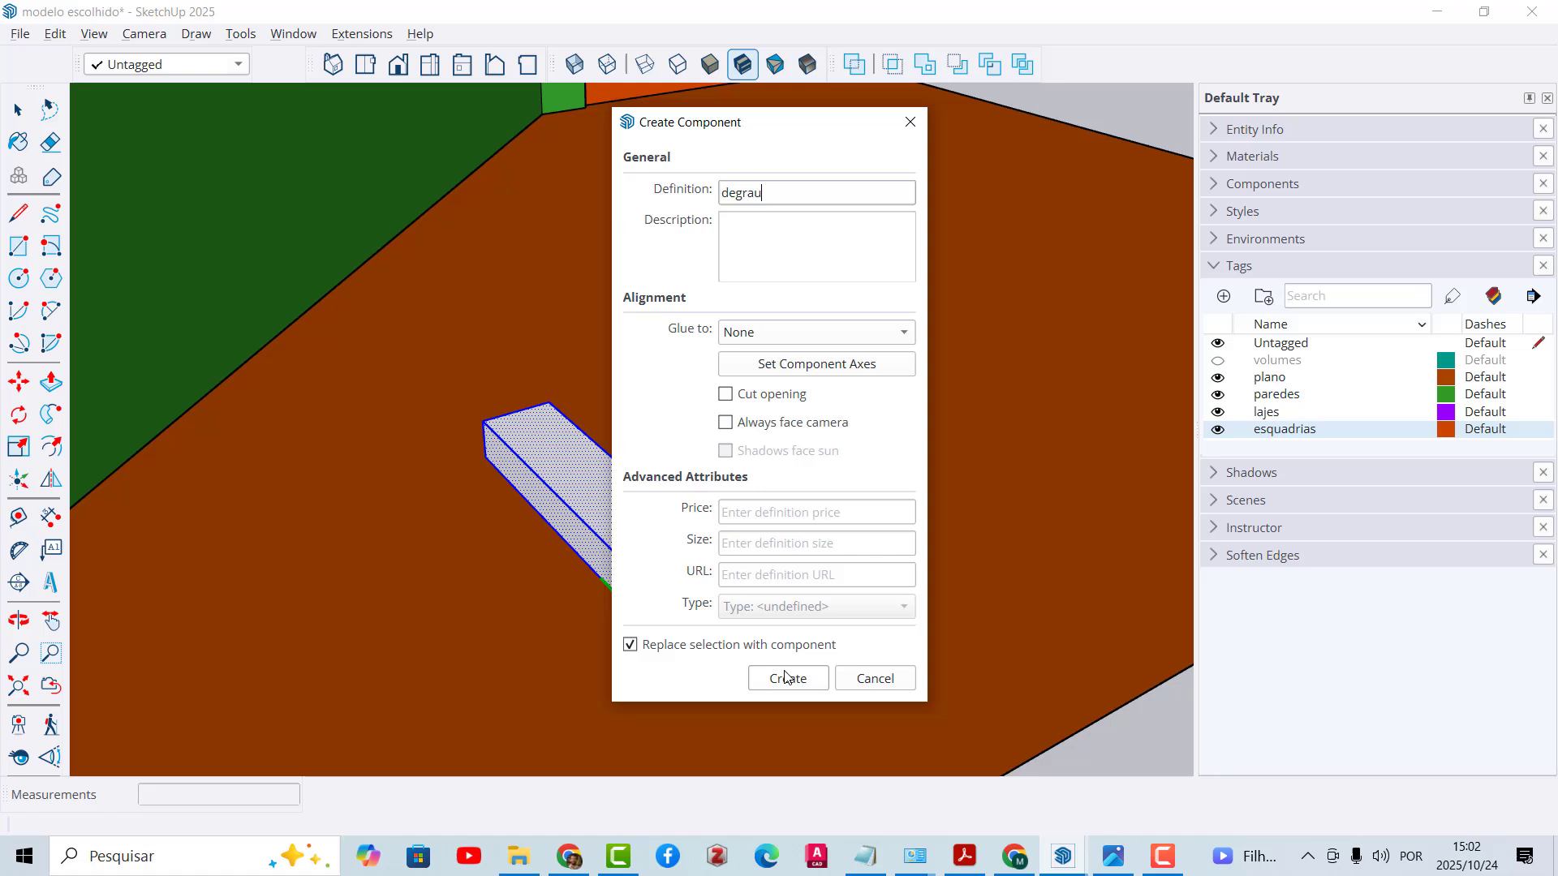
click(786, 676)
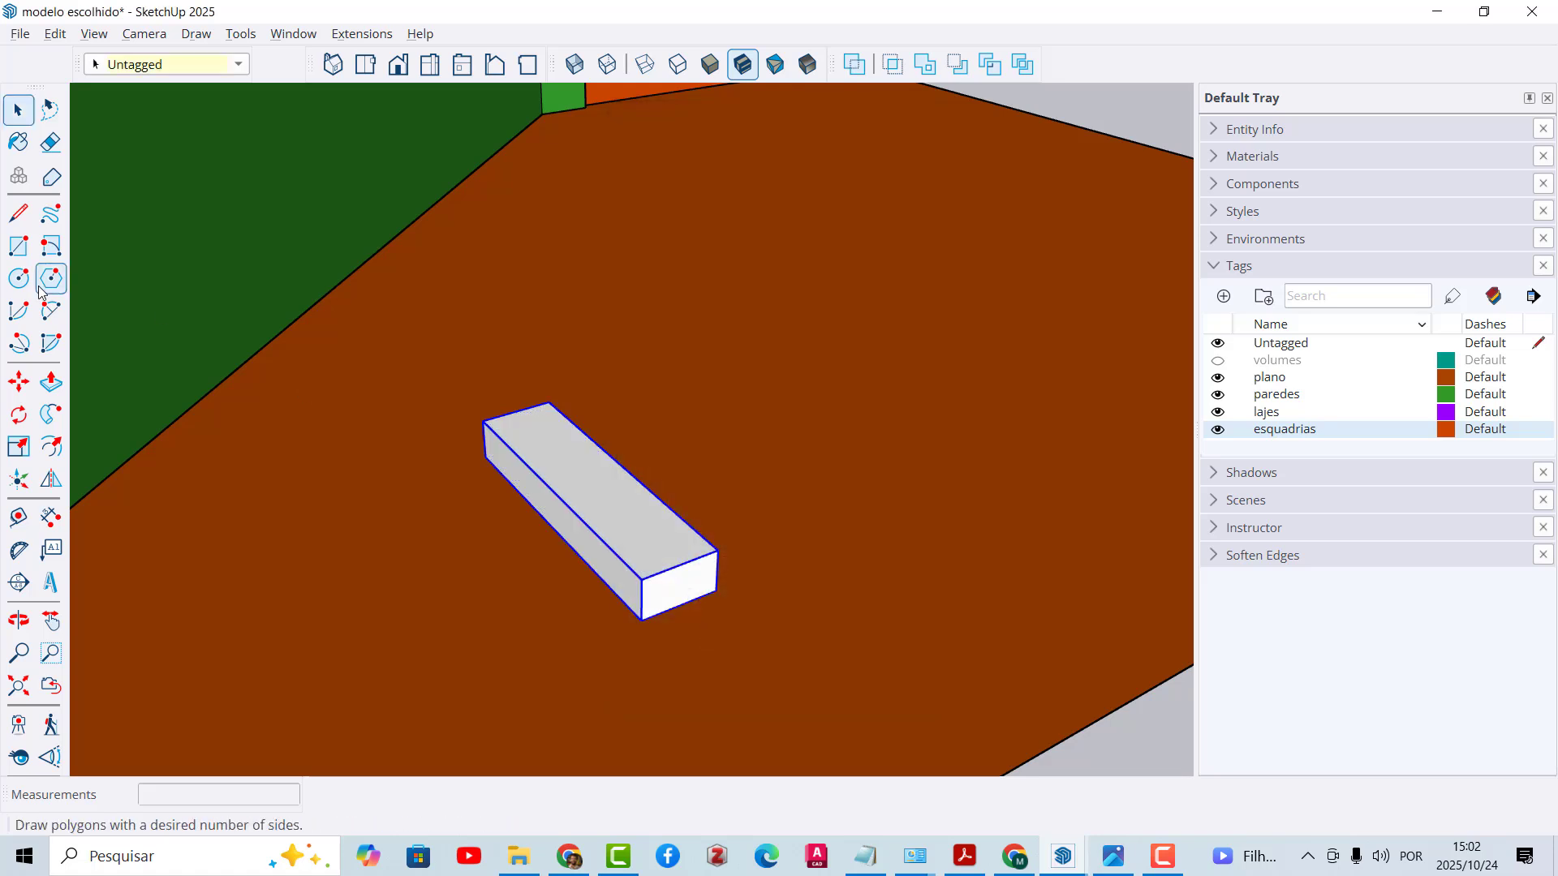
Step: Copy the step component onto the upper back edge of the first and repeat the copy 15x to form a stair
click(18, 381)
scroll(582, 497, up, 2)
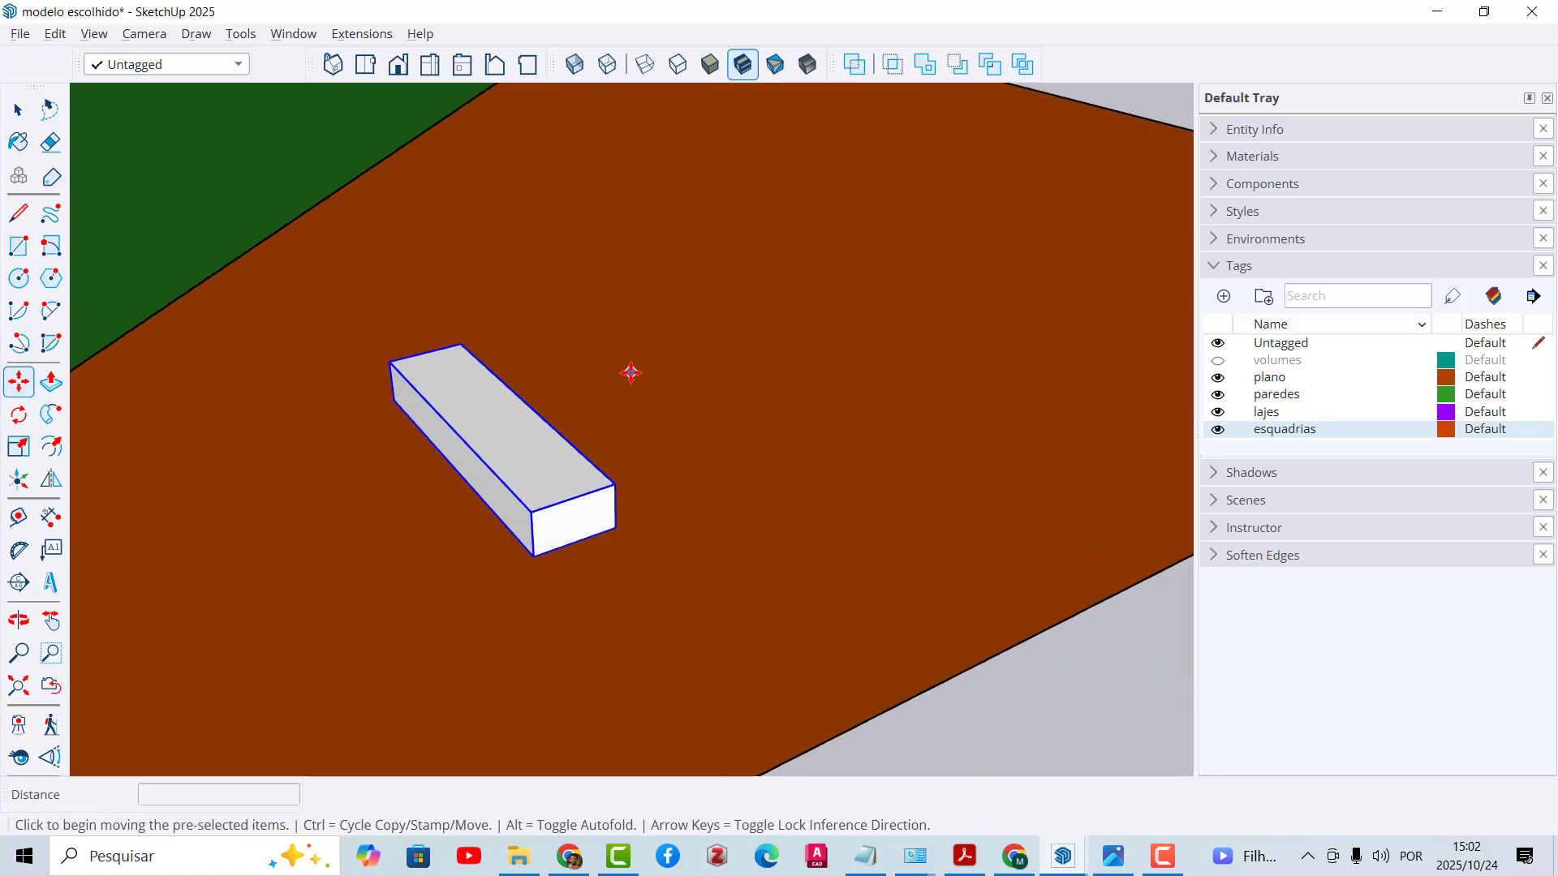
key(ctrl)
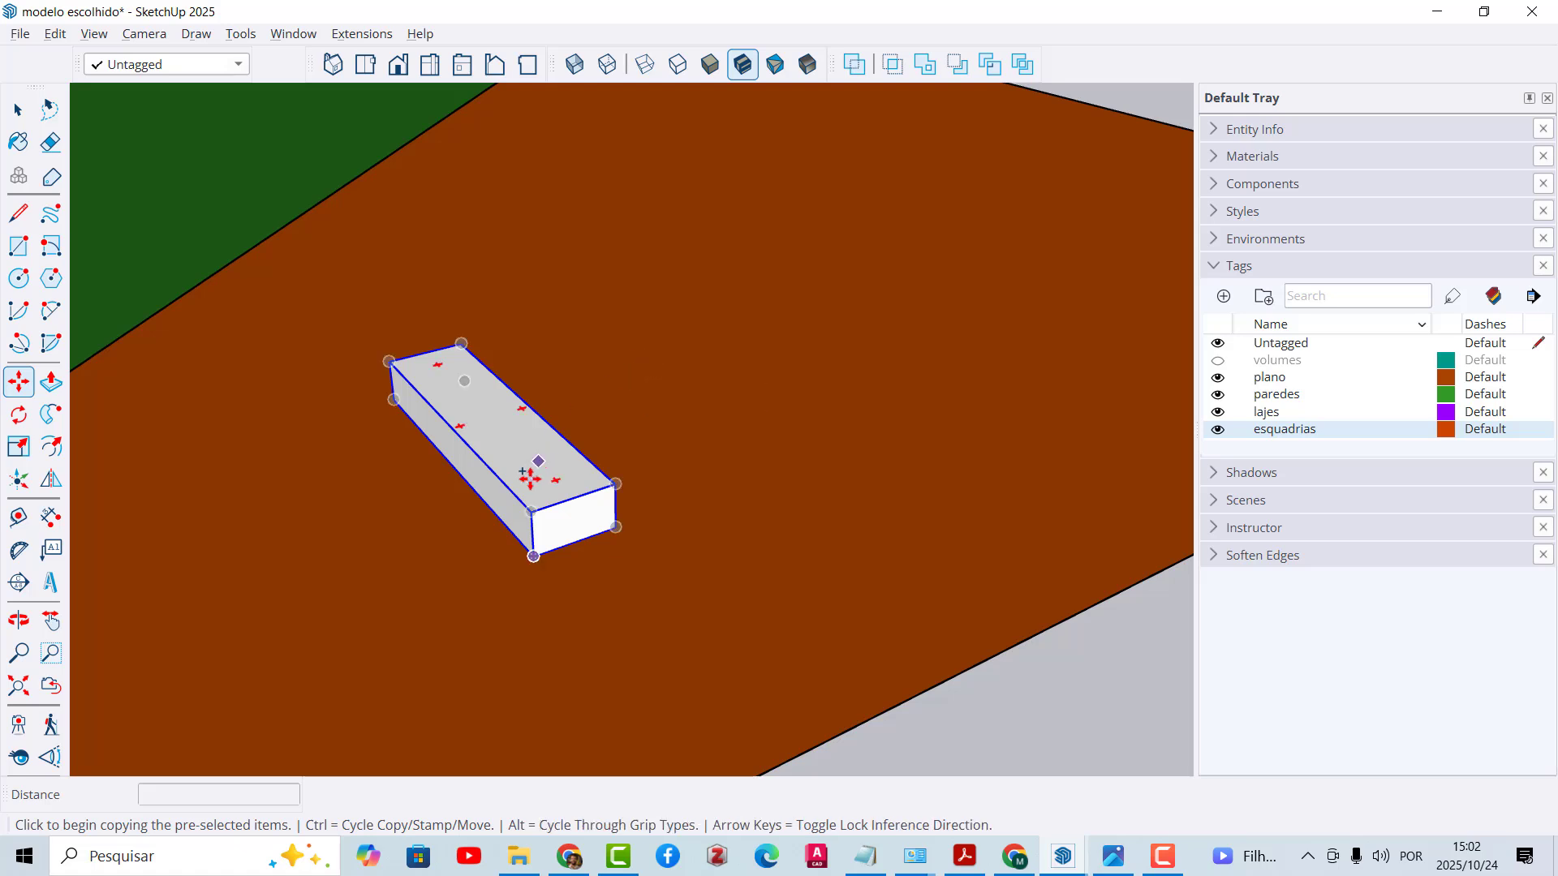
click(533, 555)
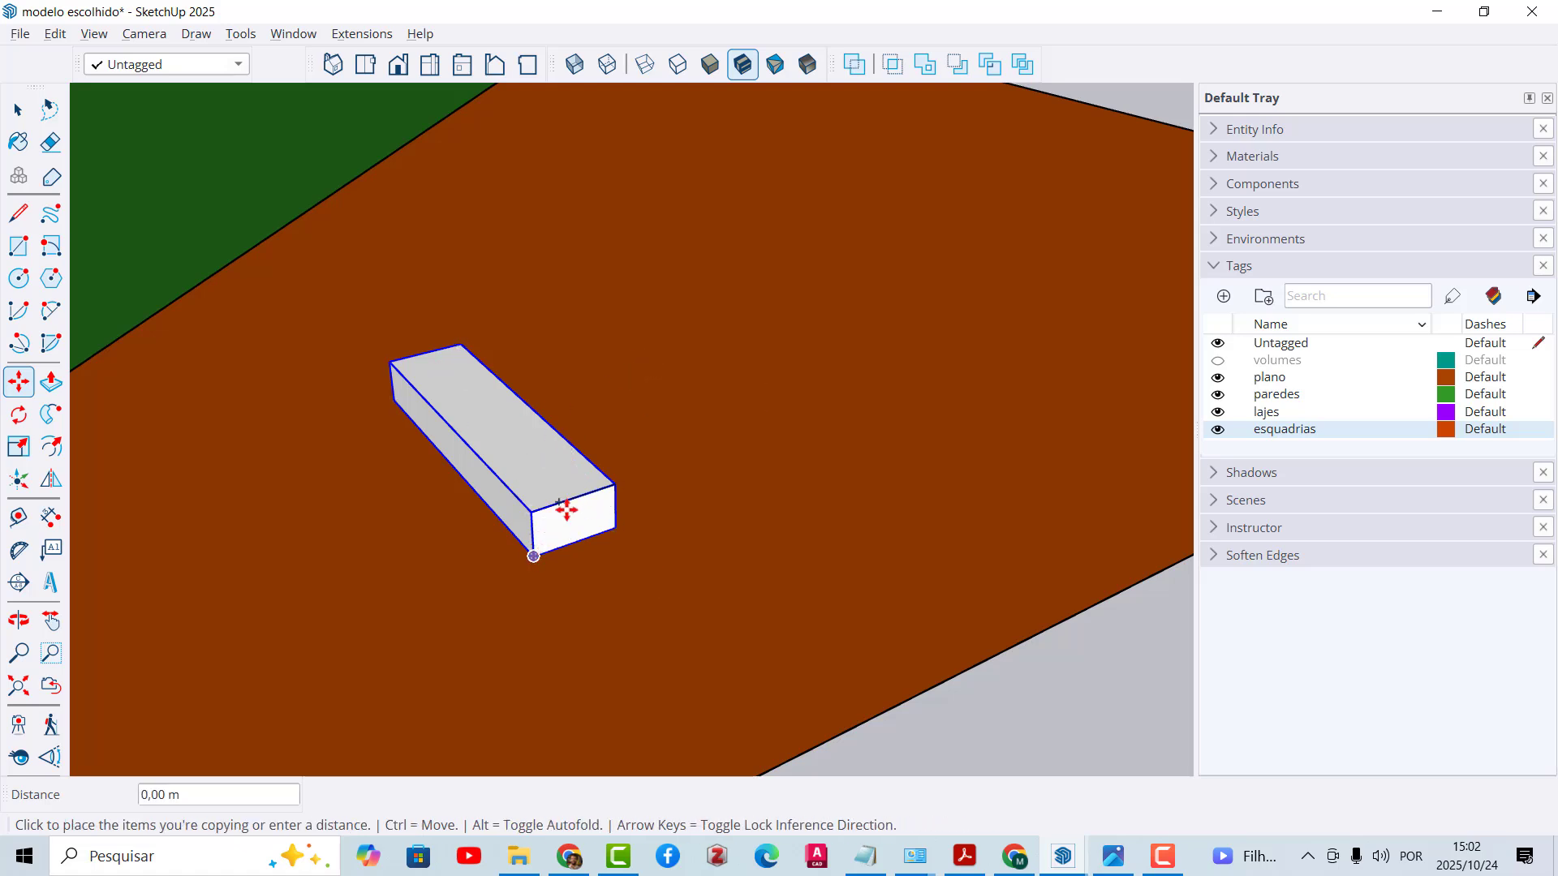
click(617, 478)
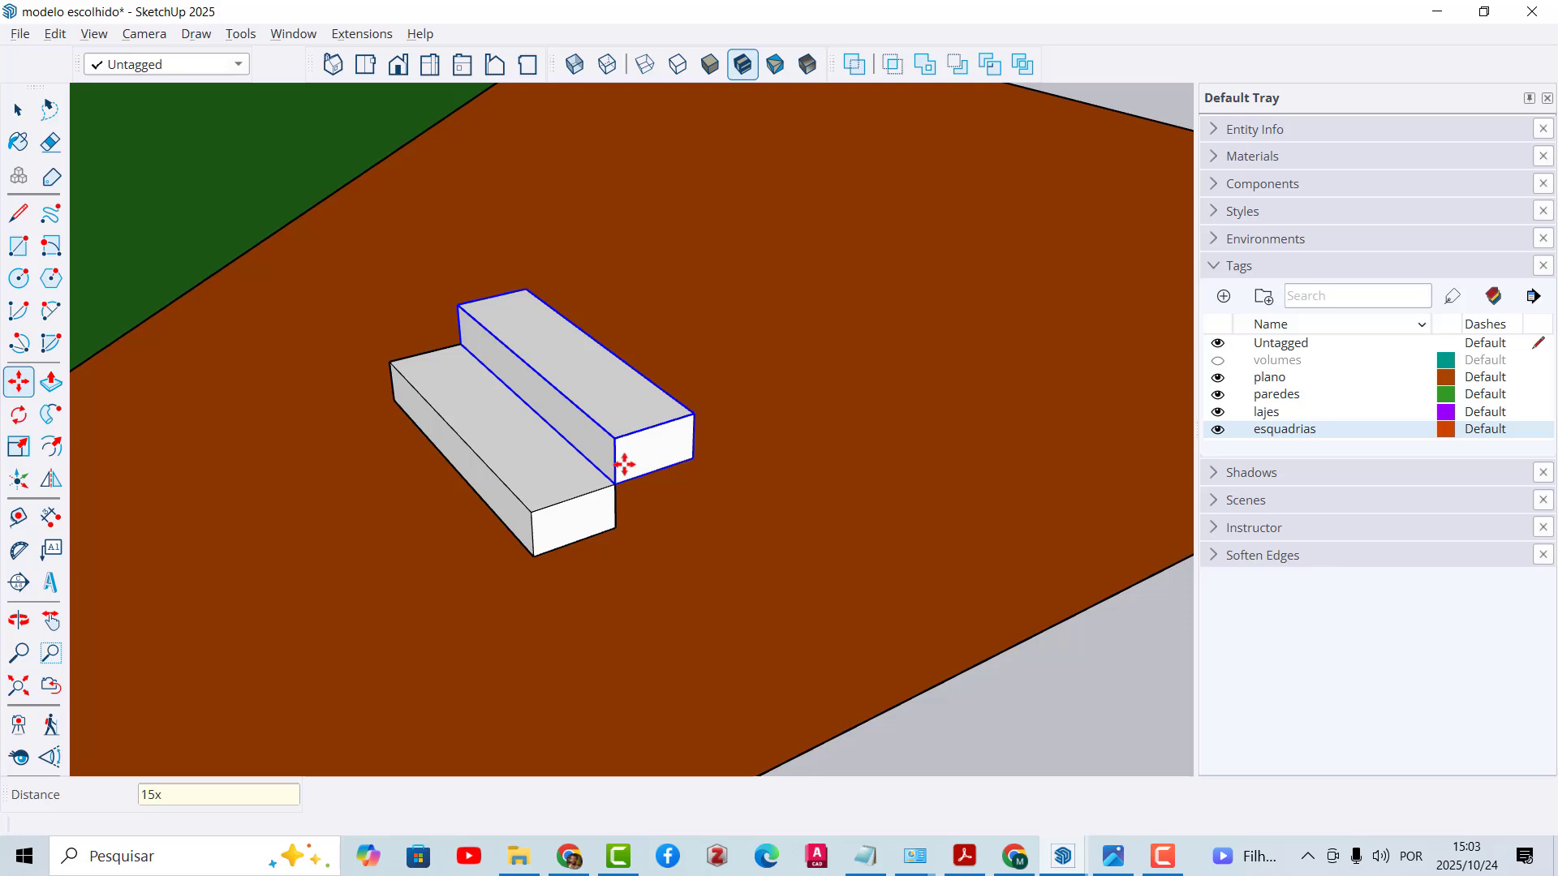
key(Return)
scroll(624, 464, down, 10)
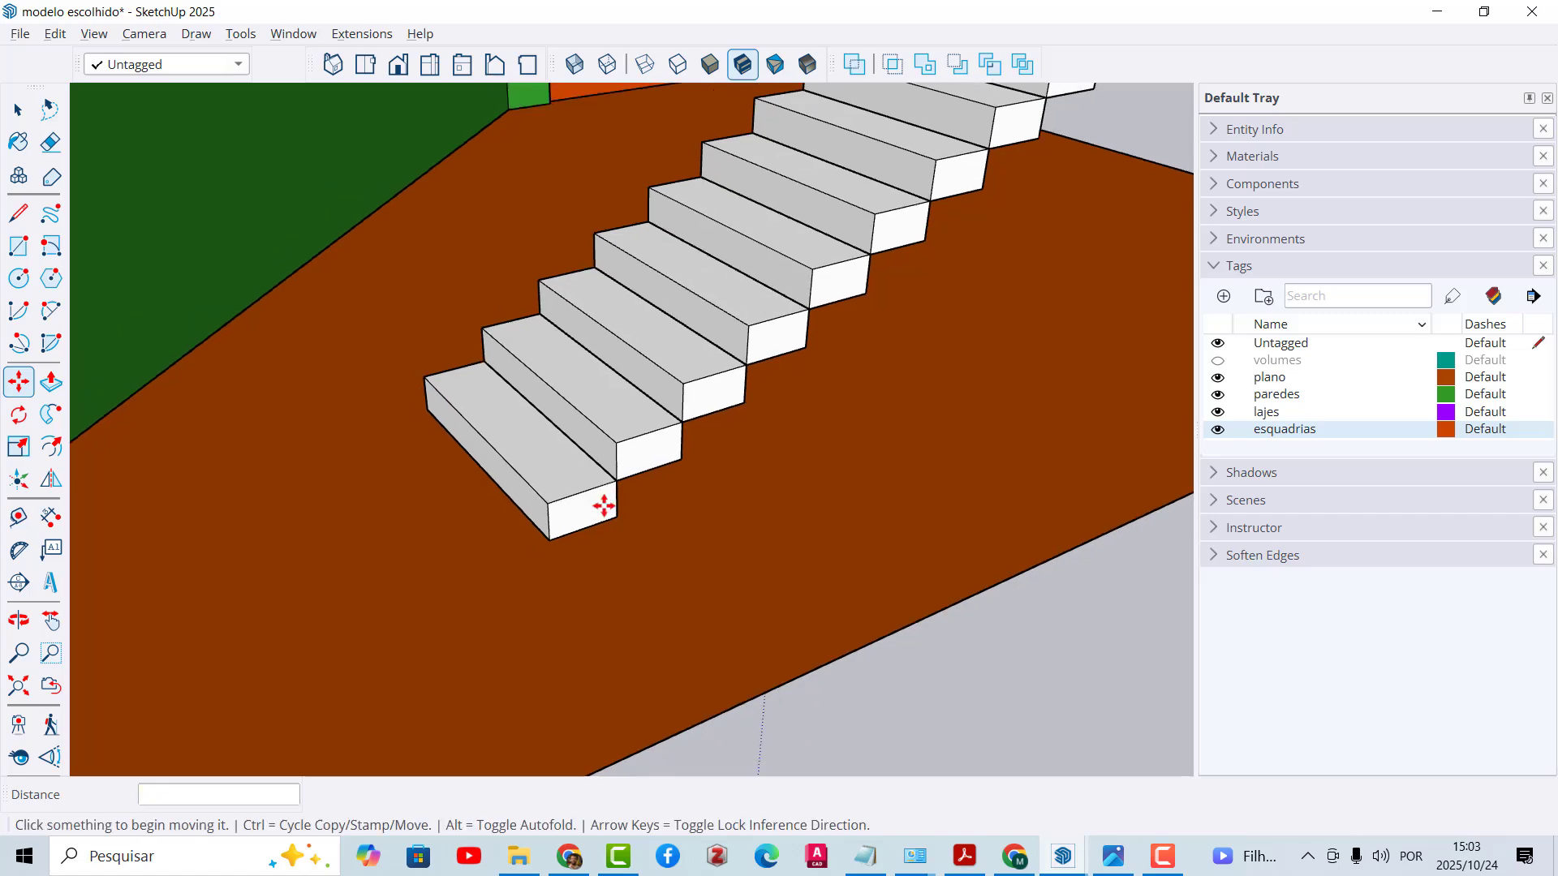
key(space)
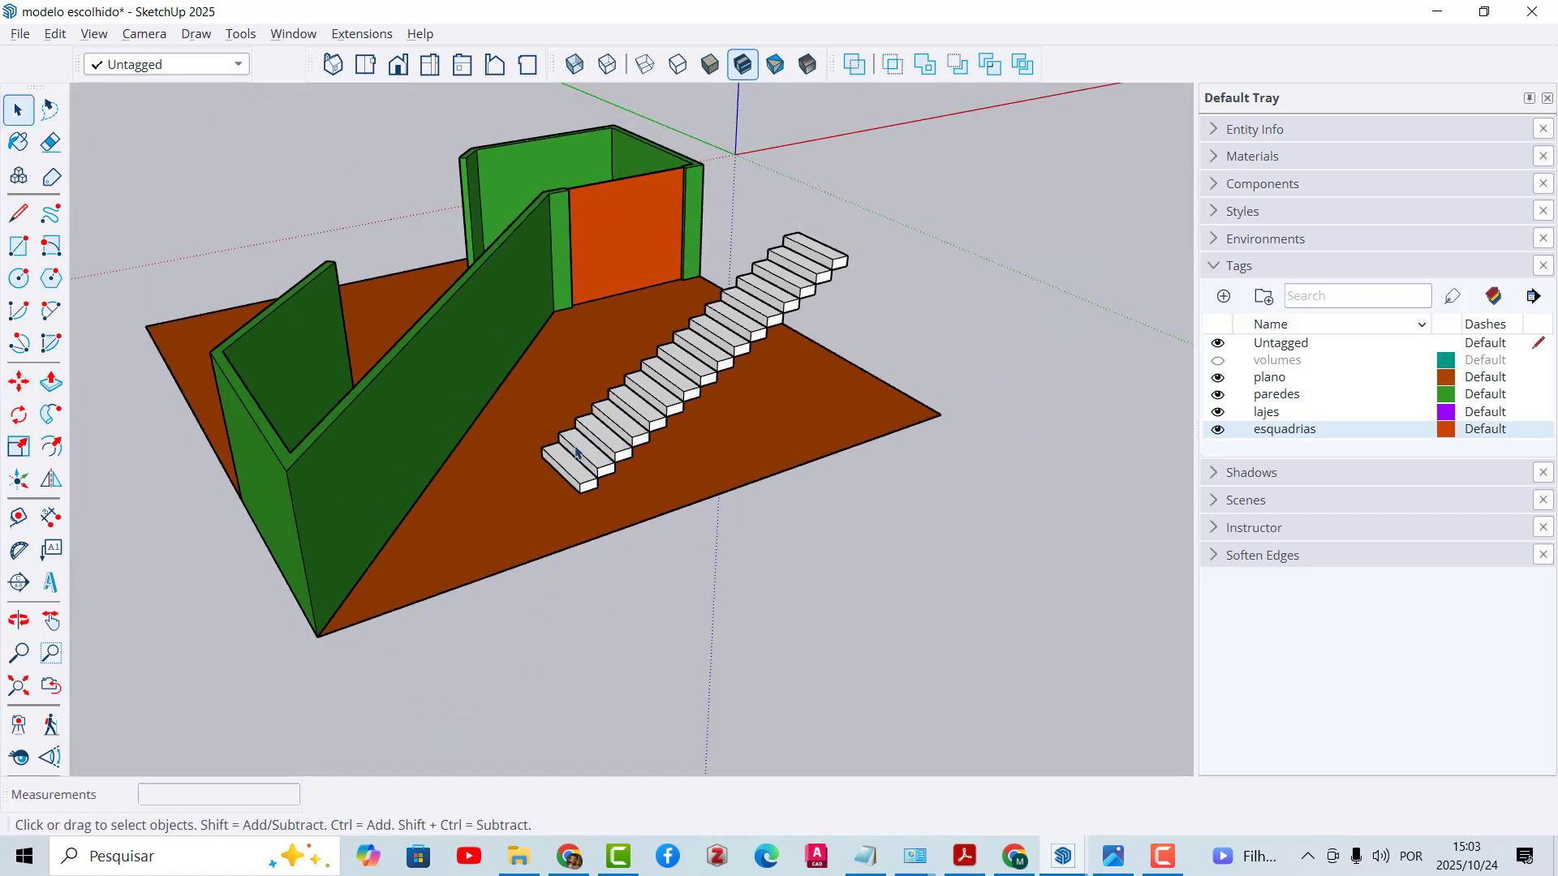
Step: Move the whole stair inside the house, placing its lowest step at the short wall's free end
middle_drag(578, 450, 576, 290)
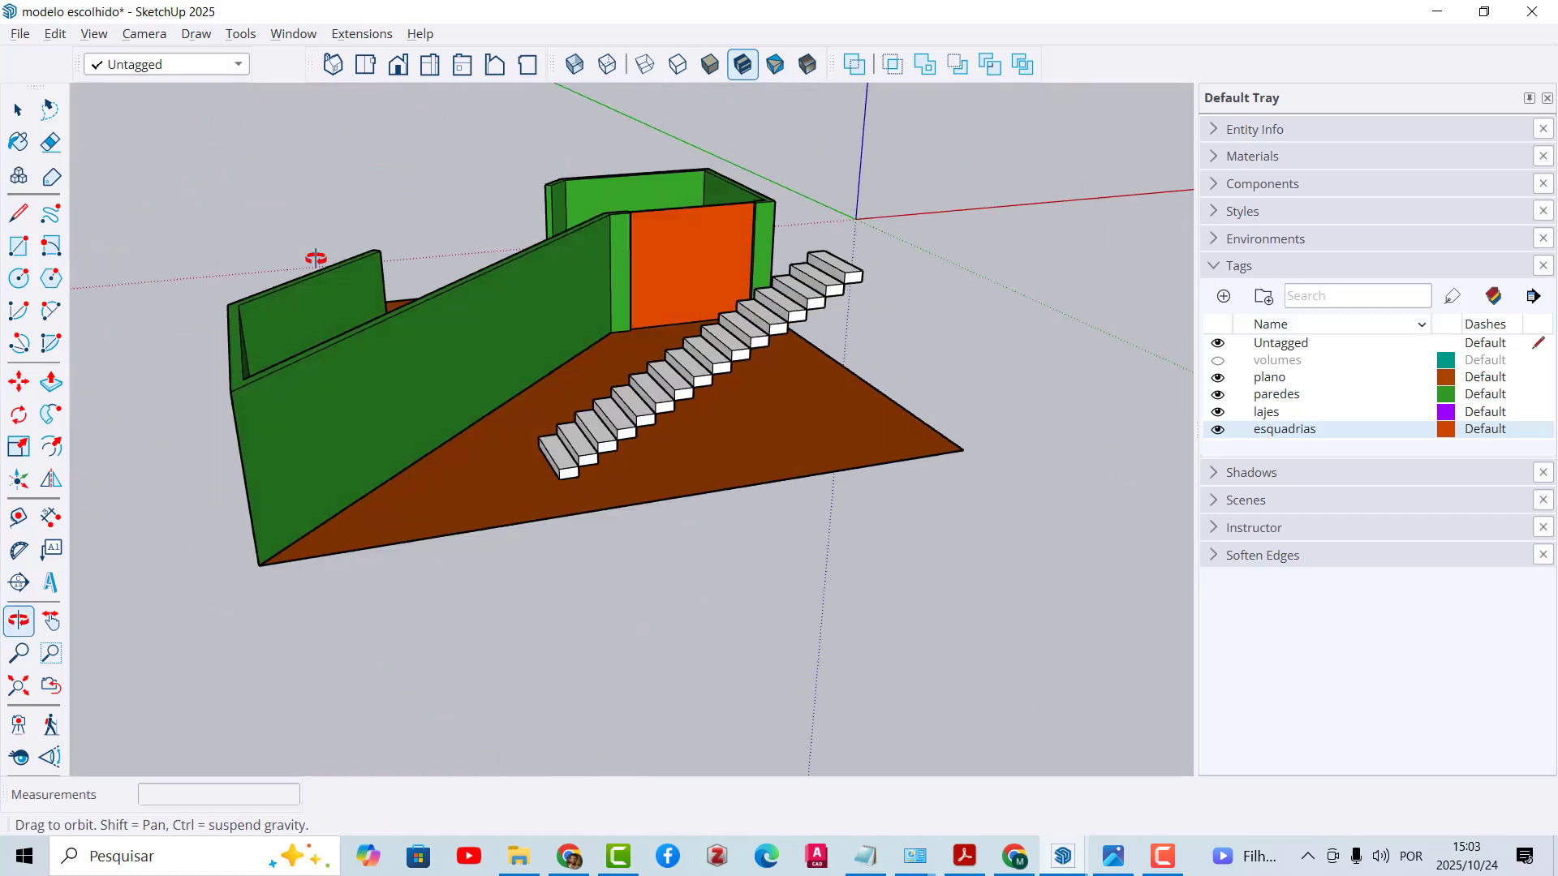
middle_drag(633, 441, 558, 333)
drag(791, 426, 941, 625)
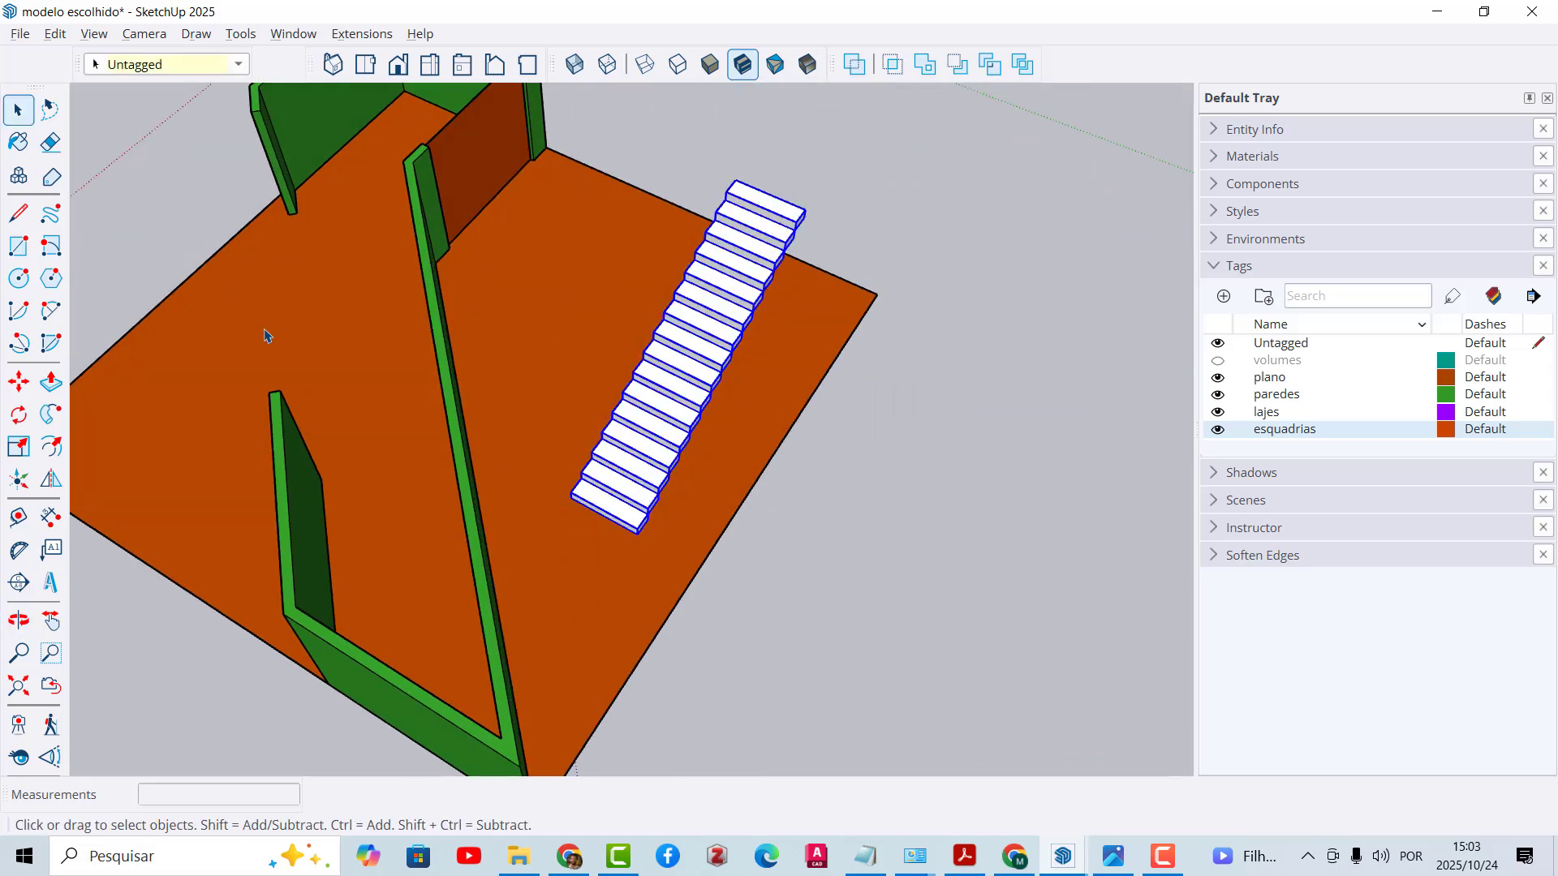
key(m)
click(639, 531)
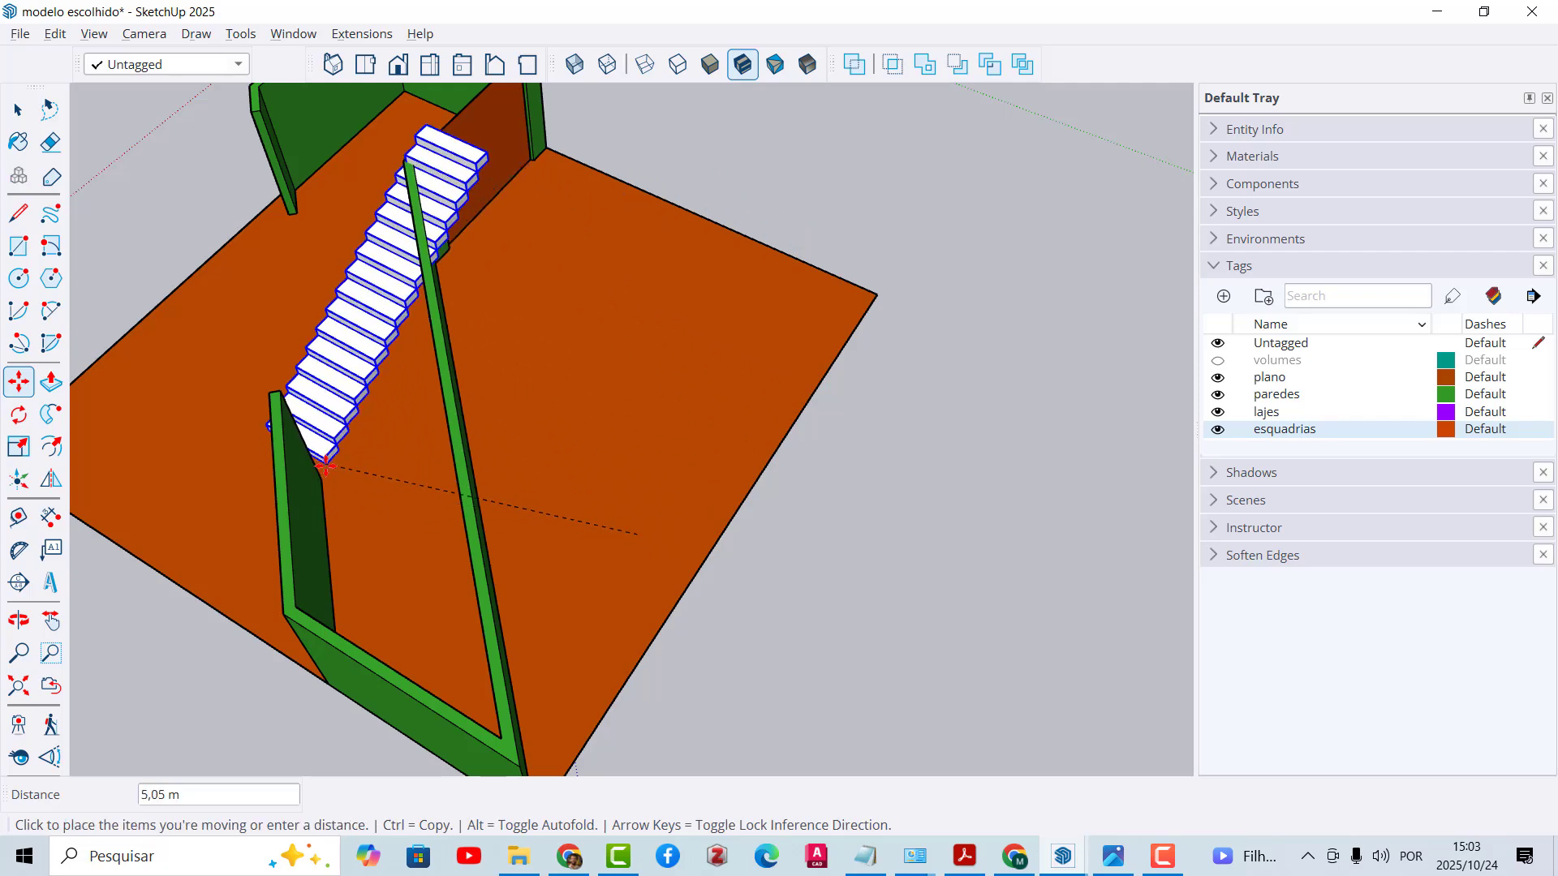
middle_drag(276, 438, 557, 279)
middle_drag(351, 193, 568, 243)
Step: Make the lajes tag visible and delete the top stair step that rises above the slab
scroll(568, 244, up, 3)
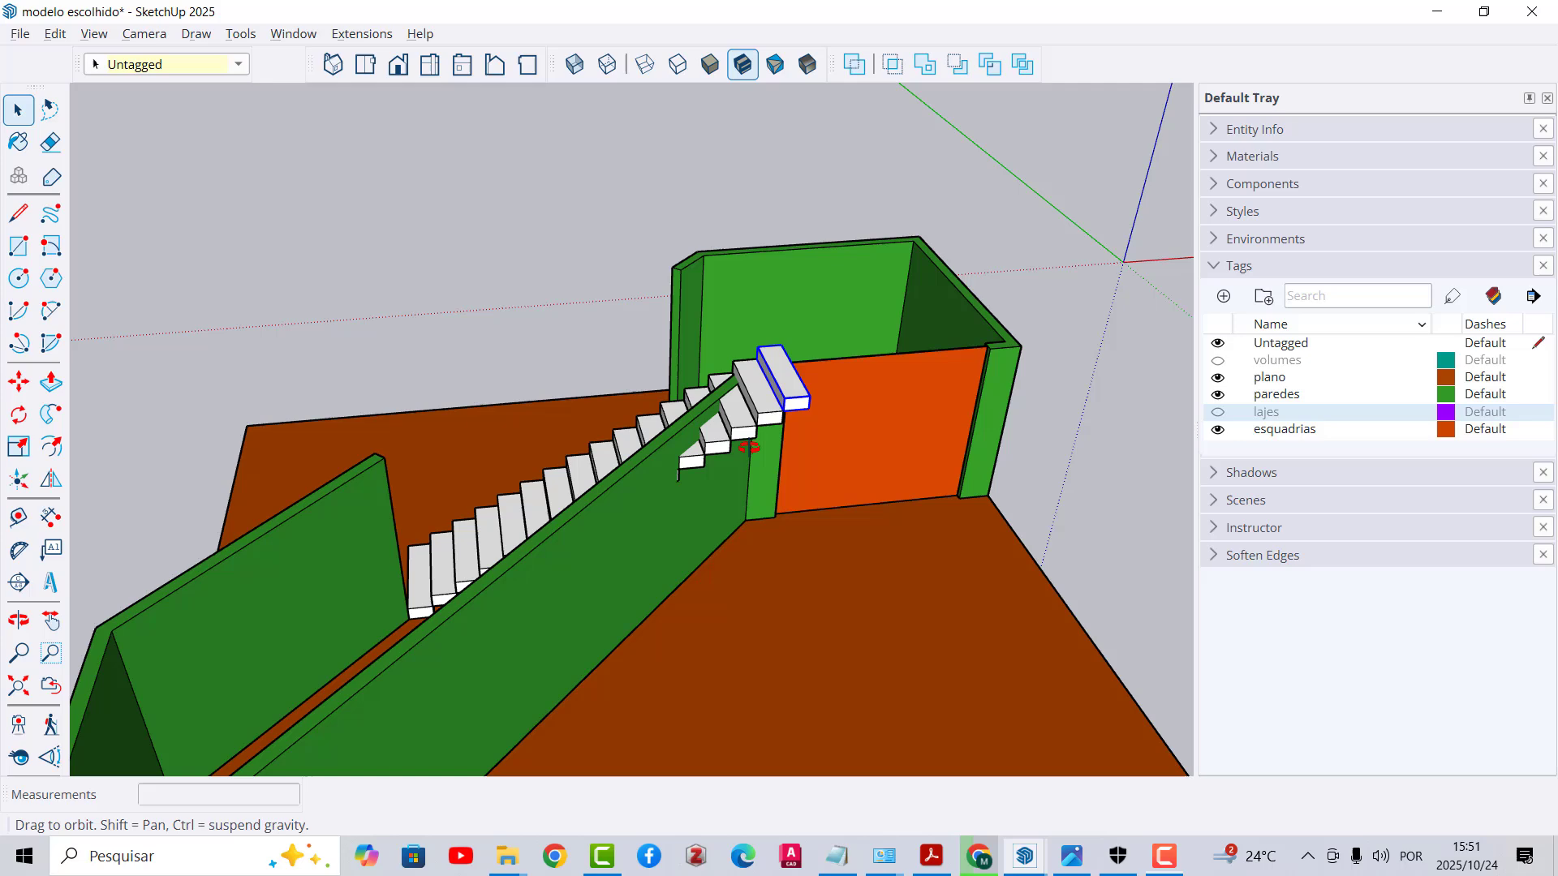
drag(649, 365, 765, 320)
key(space)
click(1218, 412)
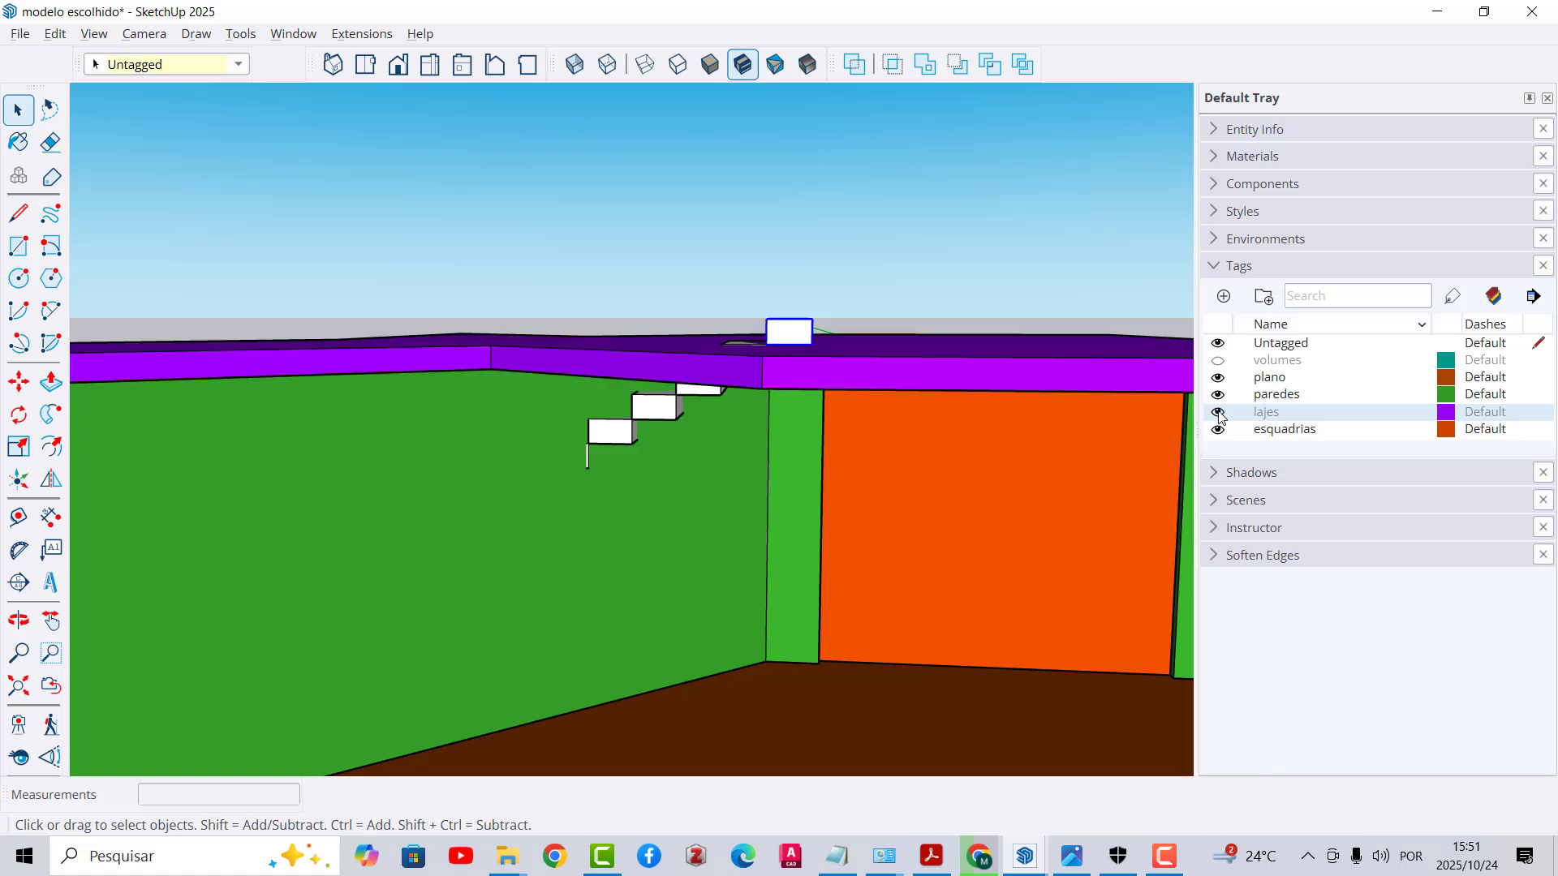
middle_drag(662, 416, 903, 198)
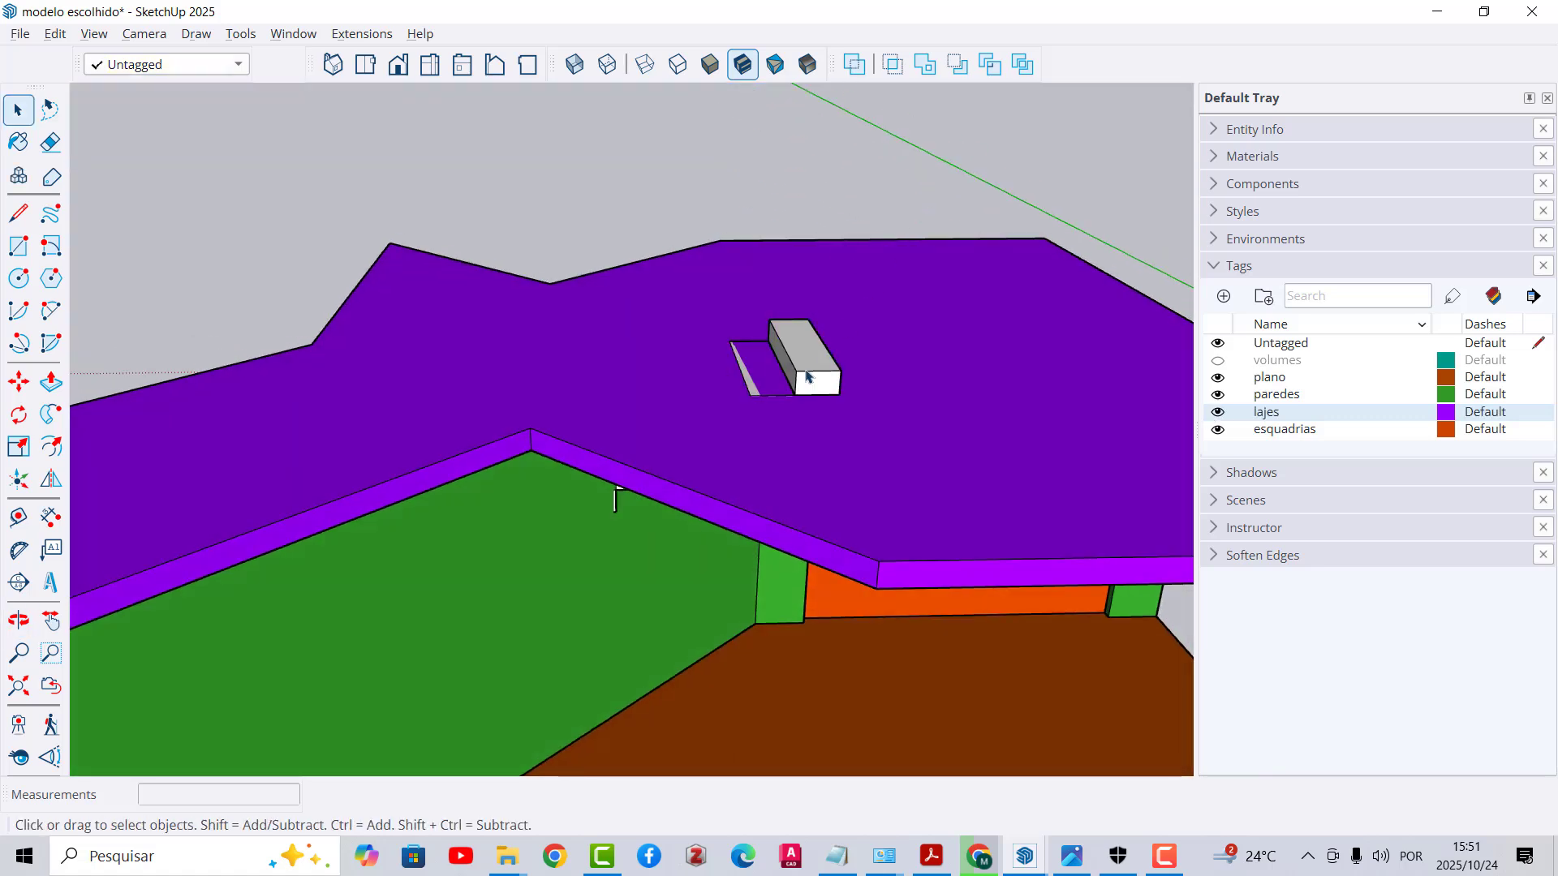
key(Delete)
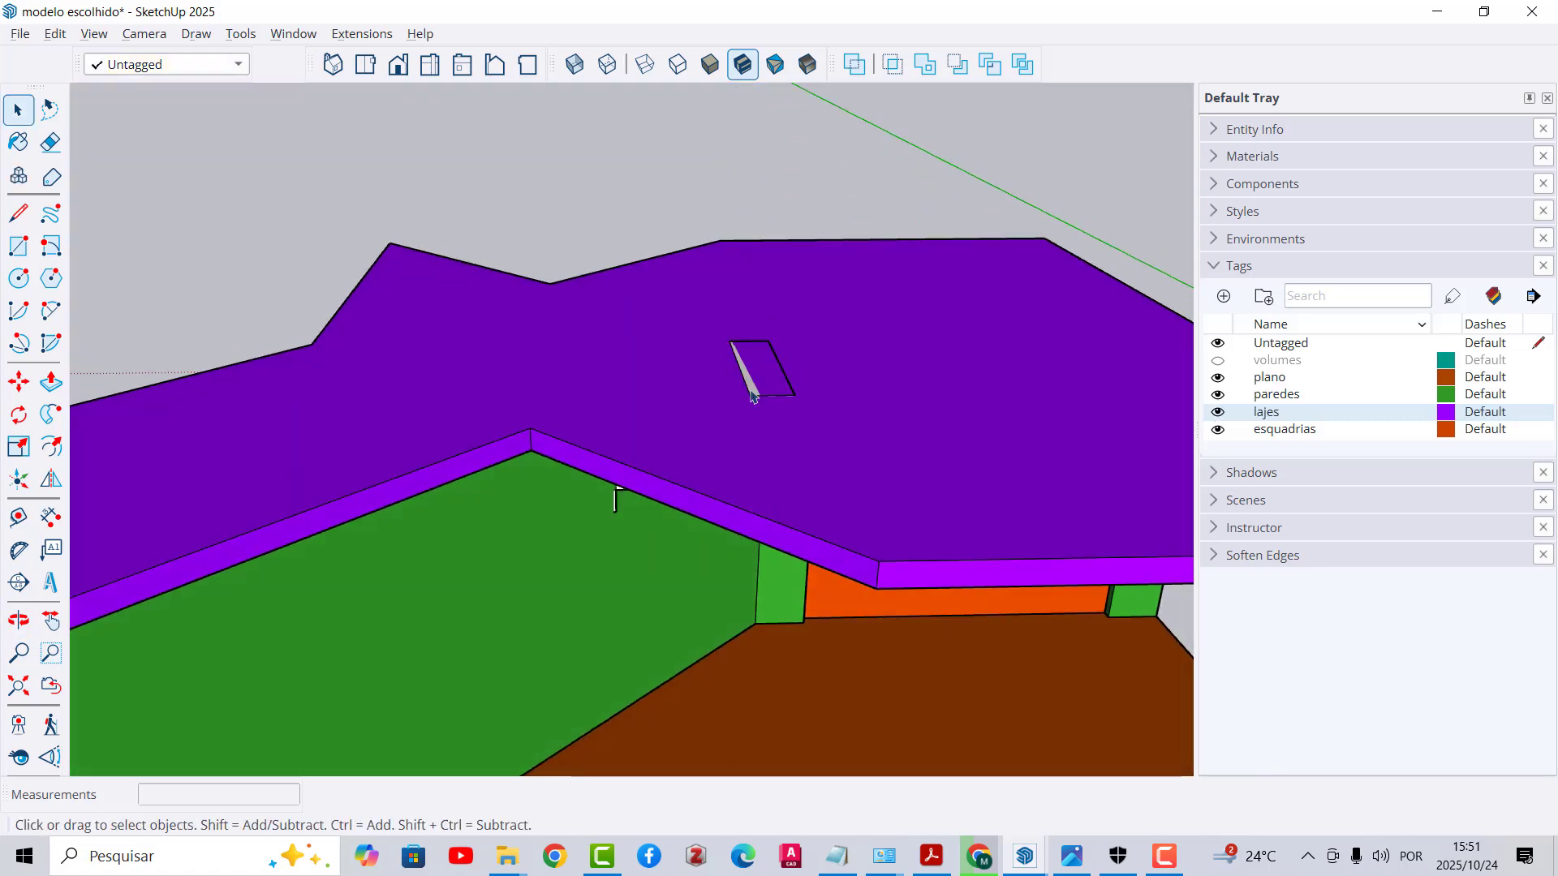
Step: Examine from several angles where the stair meets the slab and the long wall
scroll(752, 395, up, 2)
scroll(608, 420, down, 4)
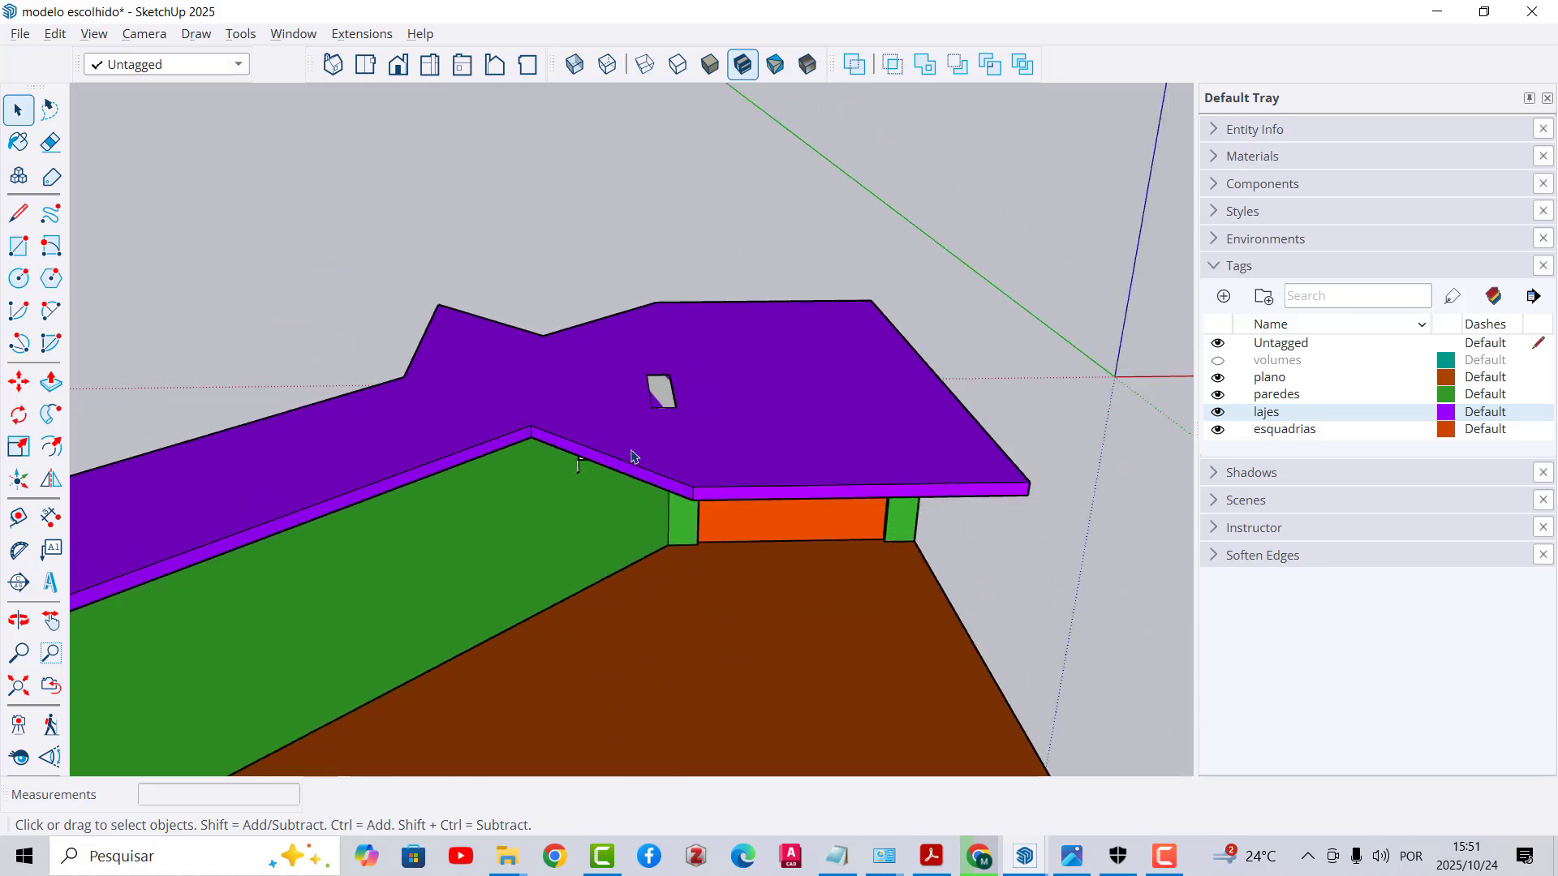
middle_drag(560, 515, 623, 418)
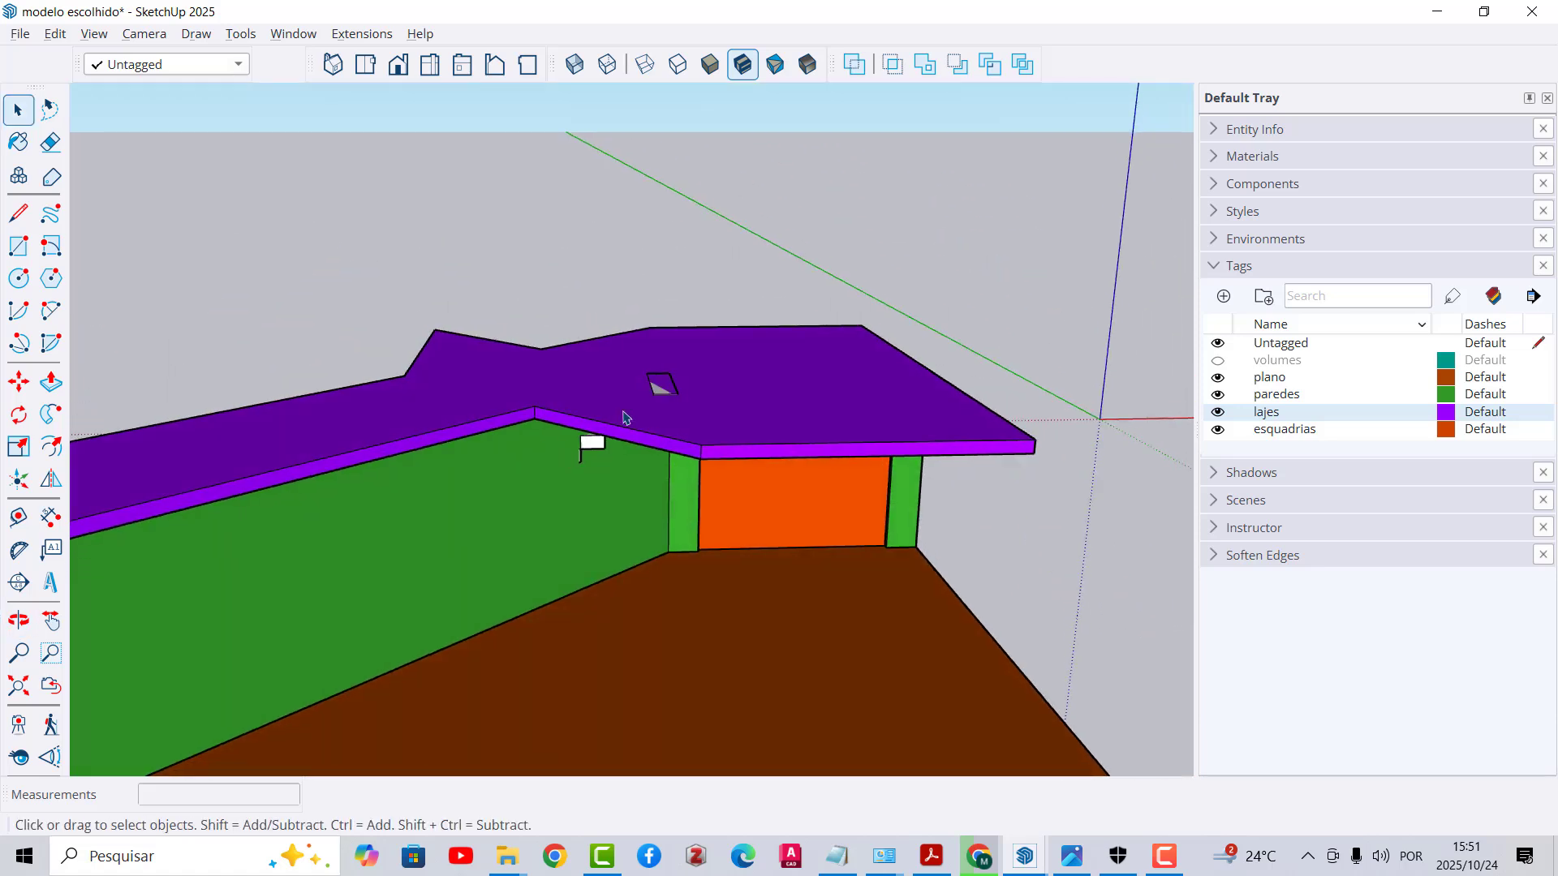
click(605, 431)
middle_drag(694, 363, 614, 425)
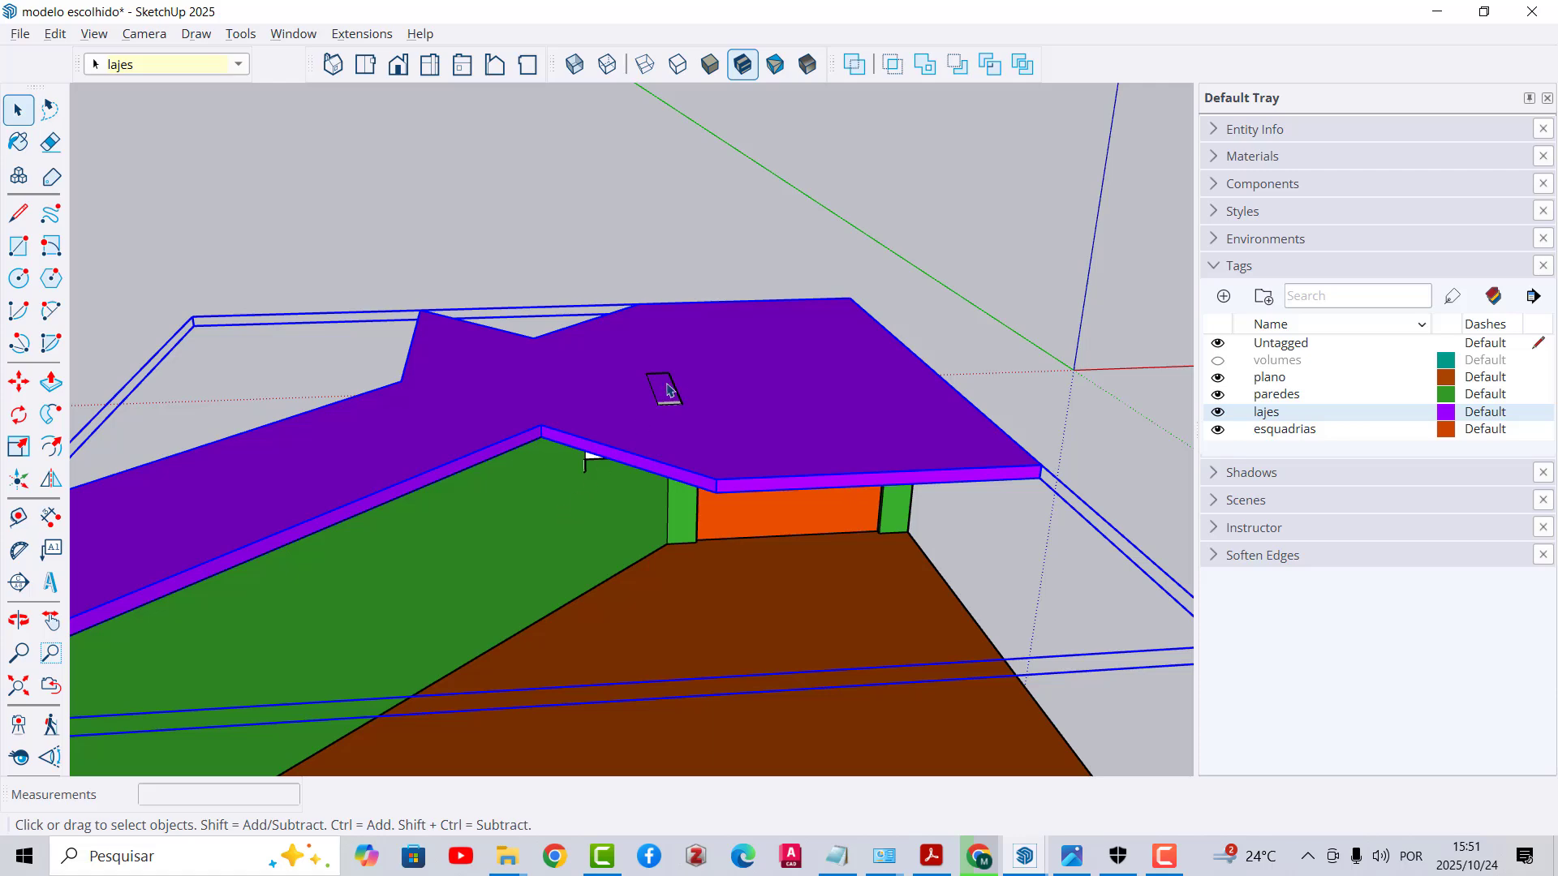
middle_drag(665, 430, 670, 381)
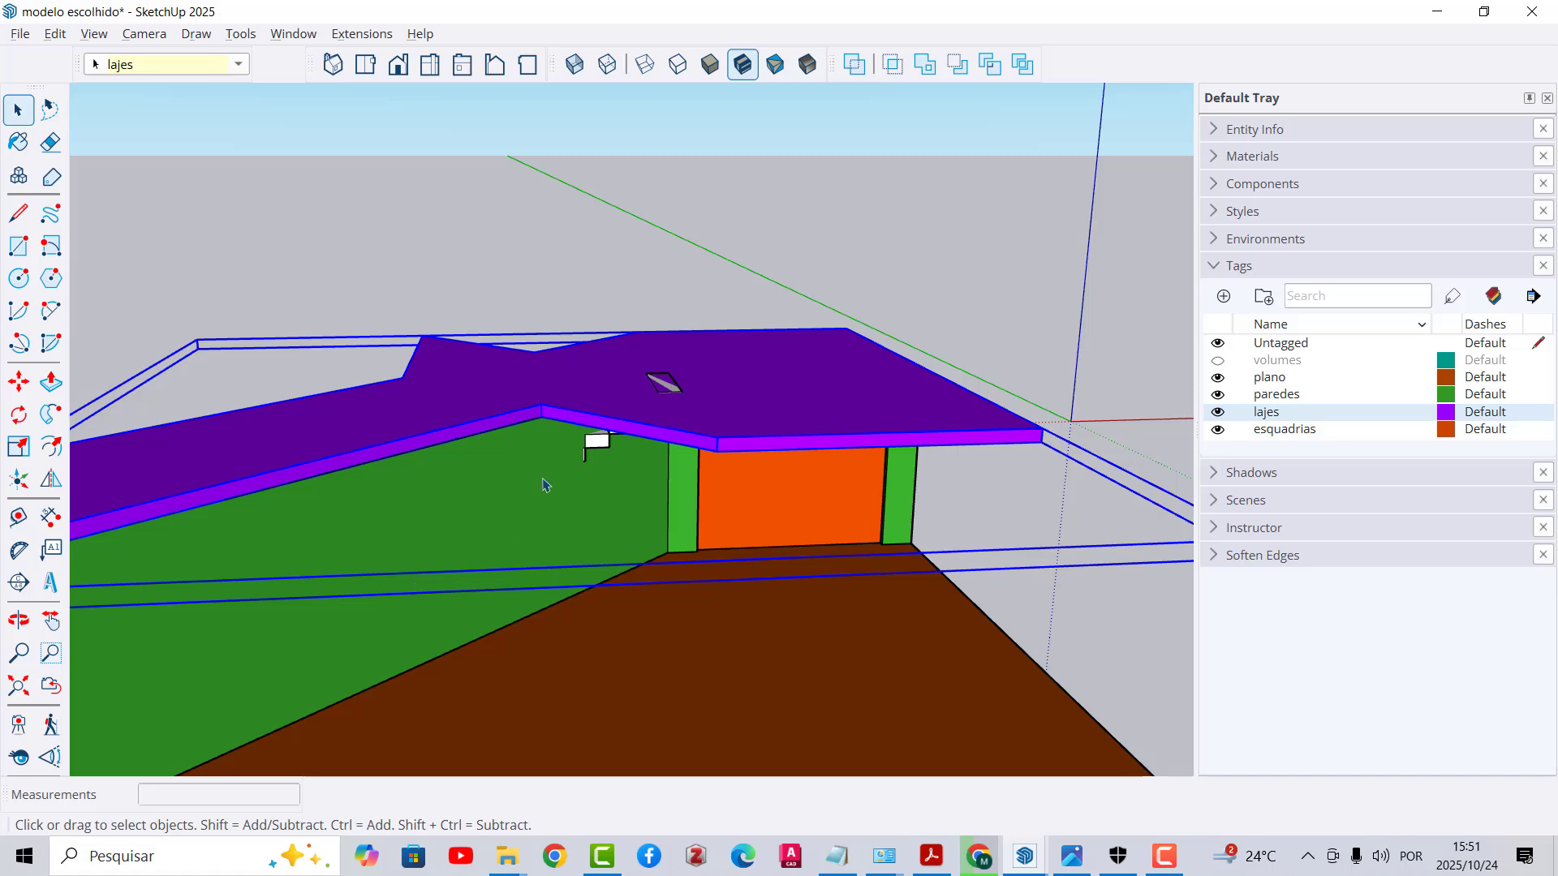
middle_drag(634, 420, 703, 260)
middle_drag(821, 294, 493, 385)
middle_drag(752, 325, 817, 268)
scroll(841, 226, down, 3)
click(763, 371)
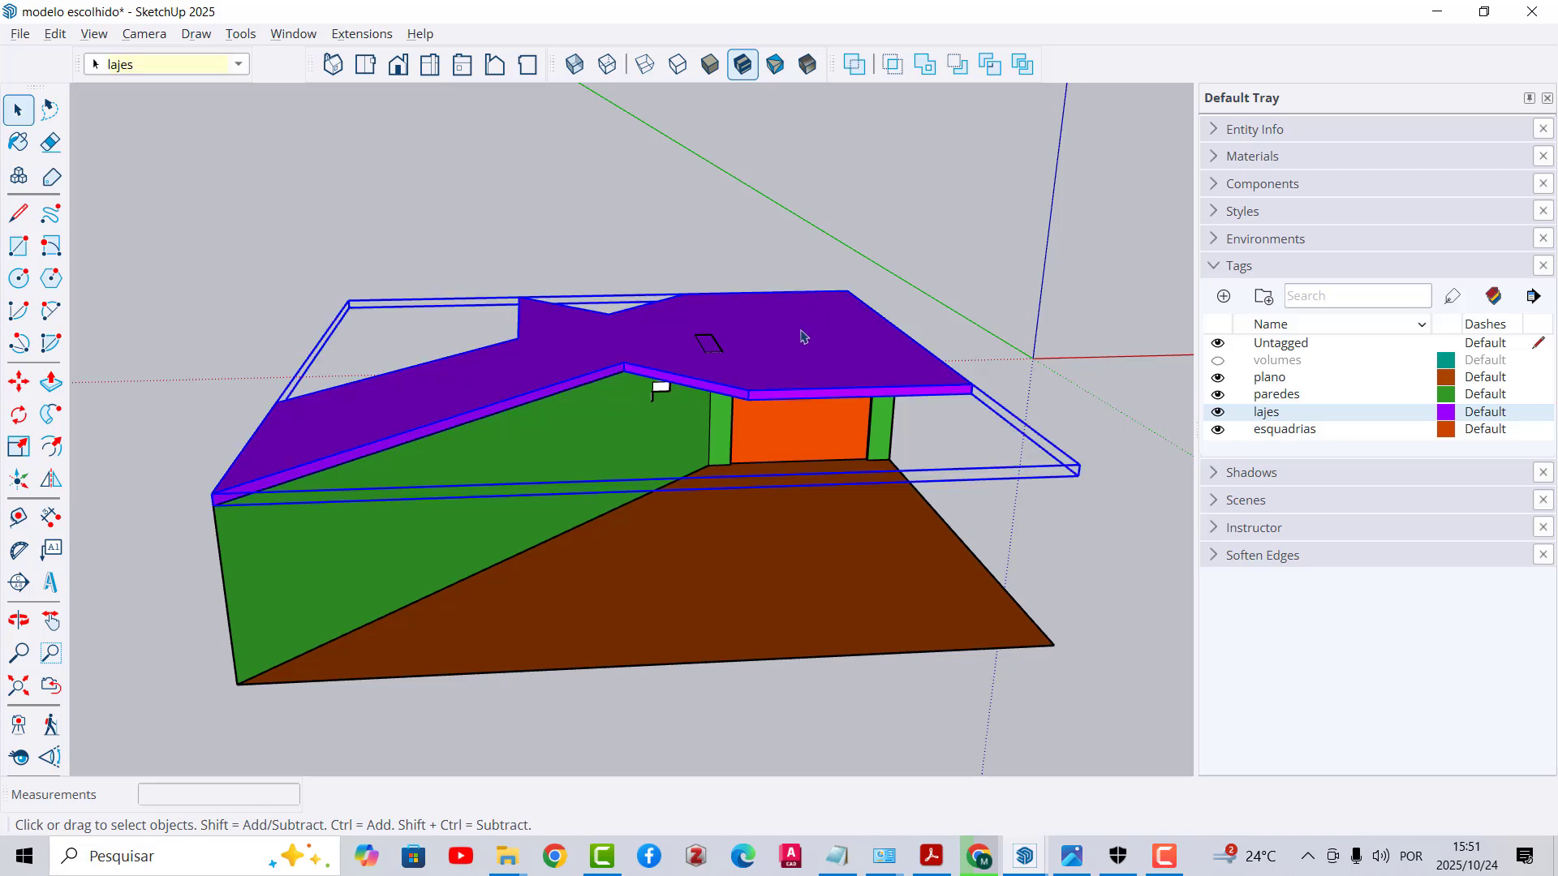
Step: Open the upper slab for editing and draw a large rectangle on its top face around the protruding stair step
scroll(806, 347, up, 2)
double_click(806, 346)
middle_drag(806, 346, 779, 382)
click(18, 245)
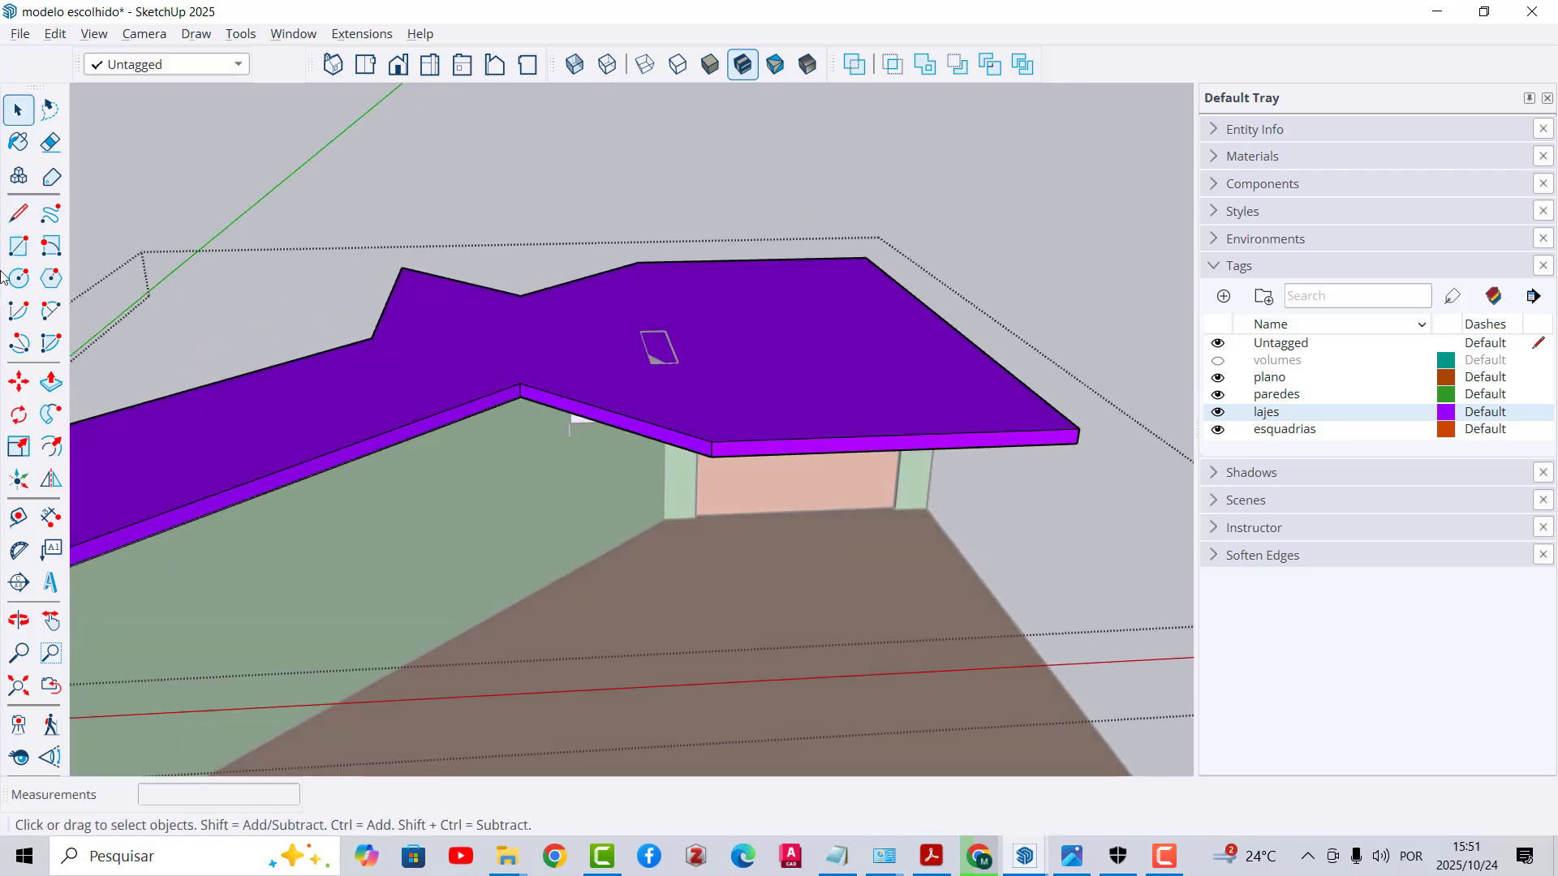
click(17, 246)
click(618, 302)
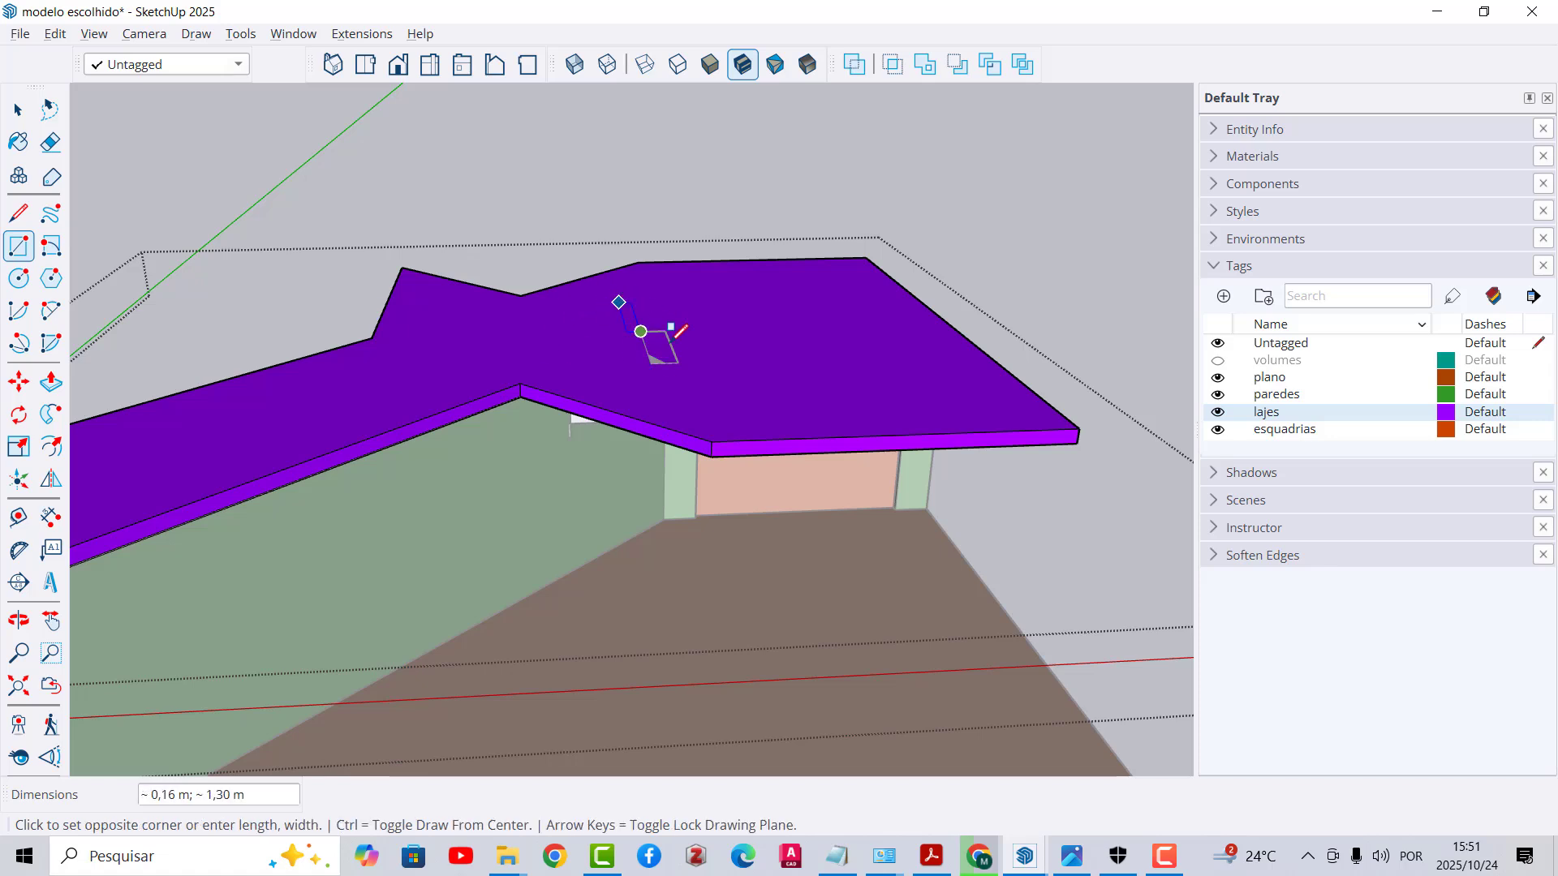
click(954, 378)
scroll(832, 283, up, 2)
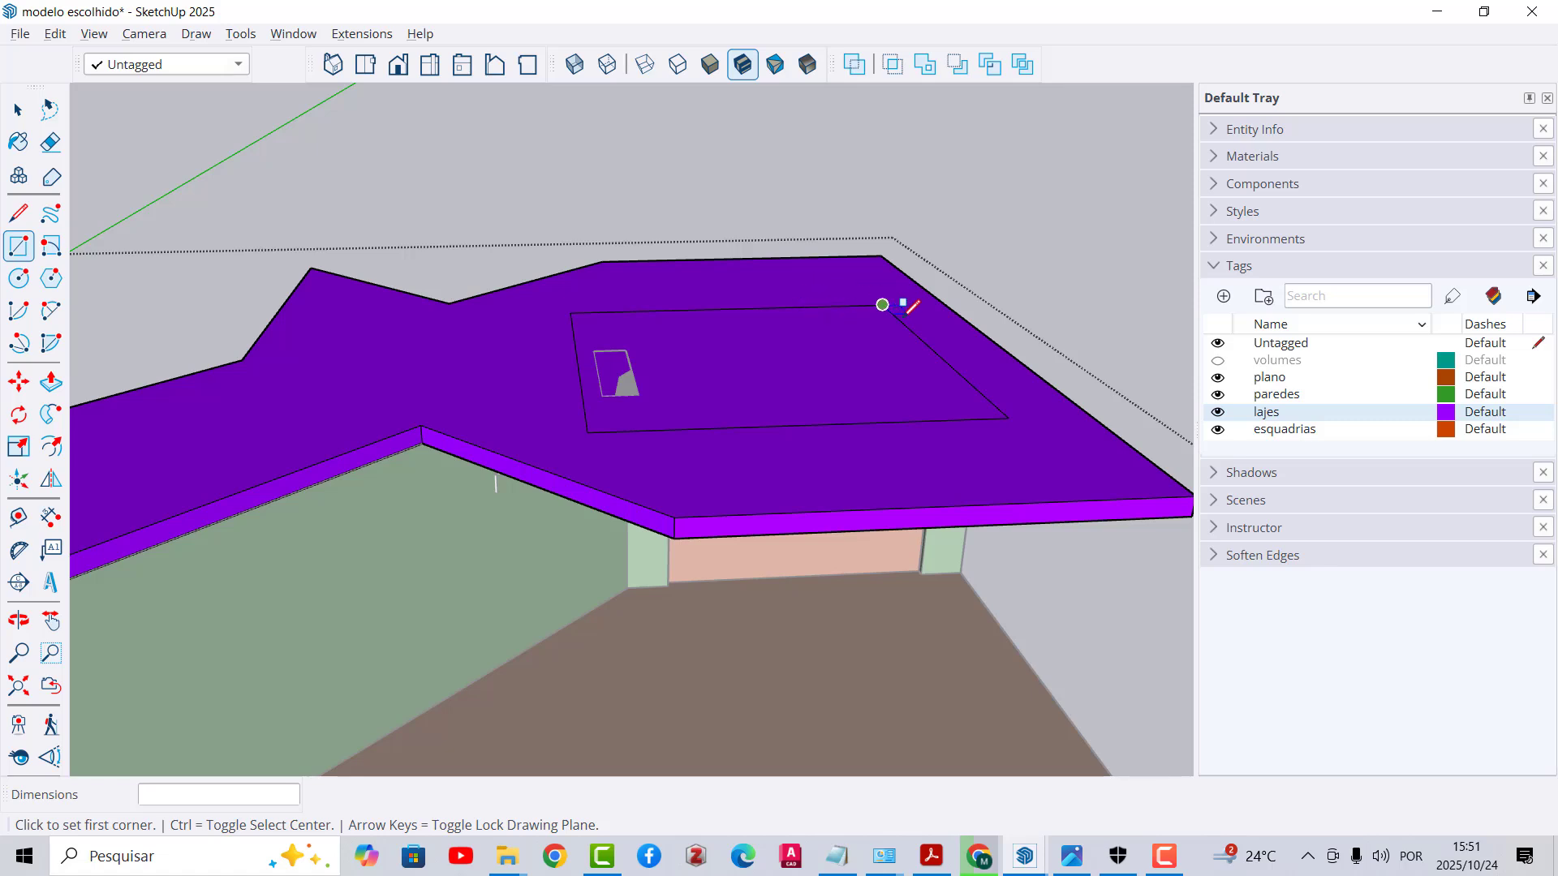
Step: Push the rectangle down through the slab to cut a stair opening, and leave the slab's editing context
key(space)
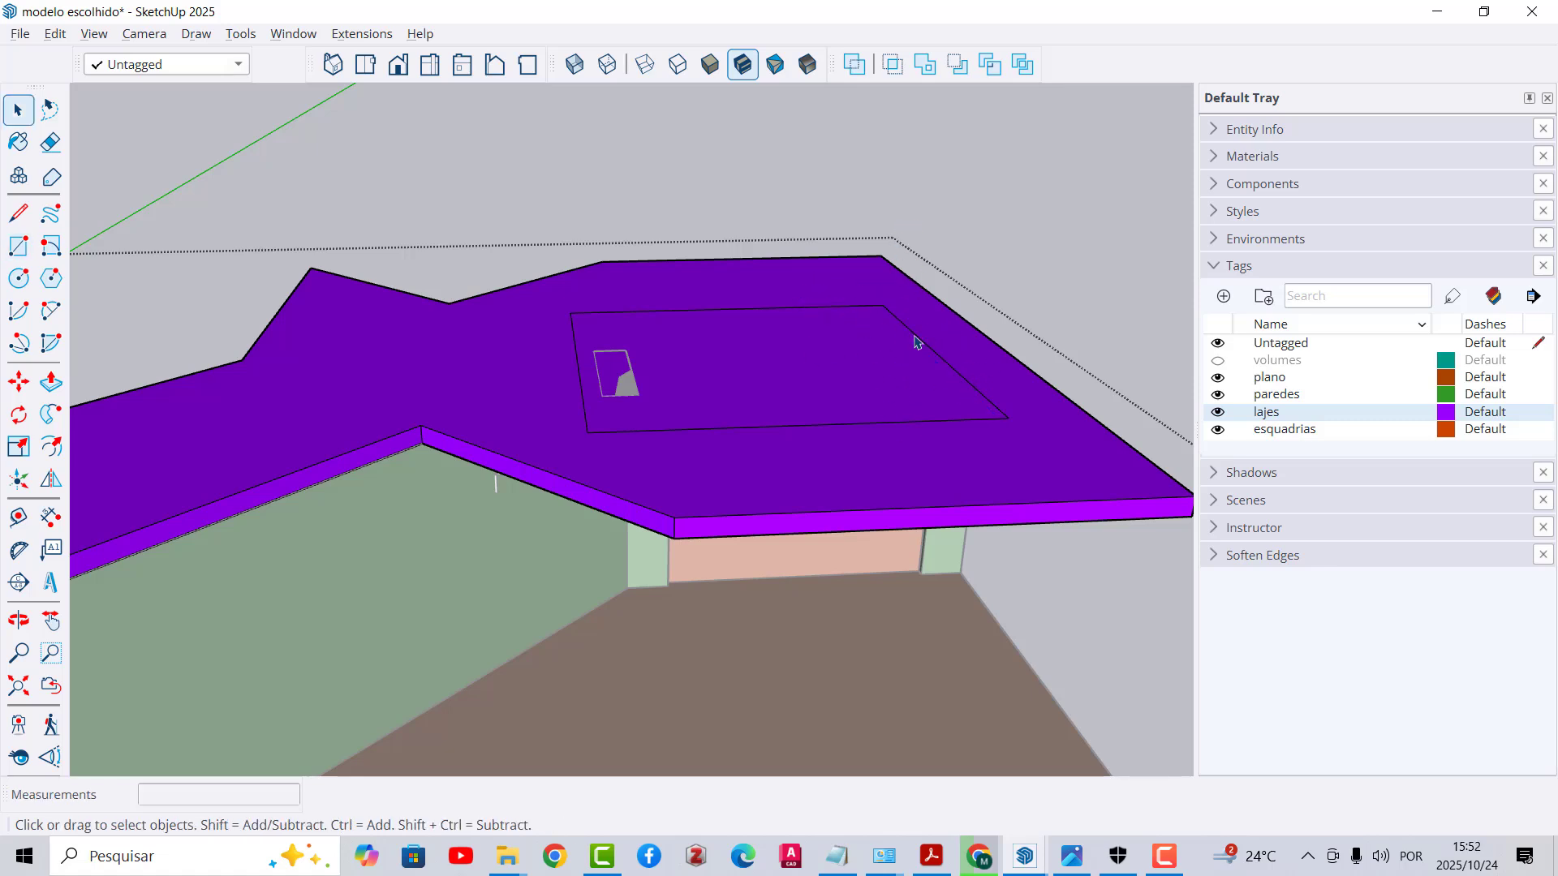
key(p)
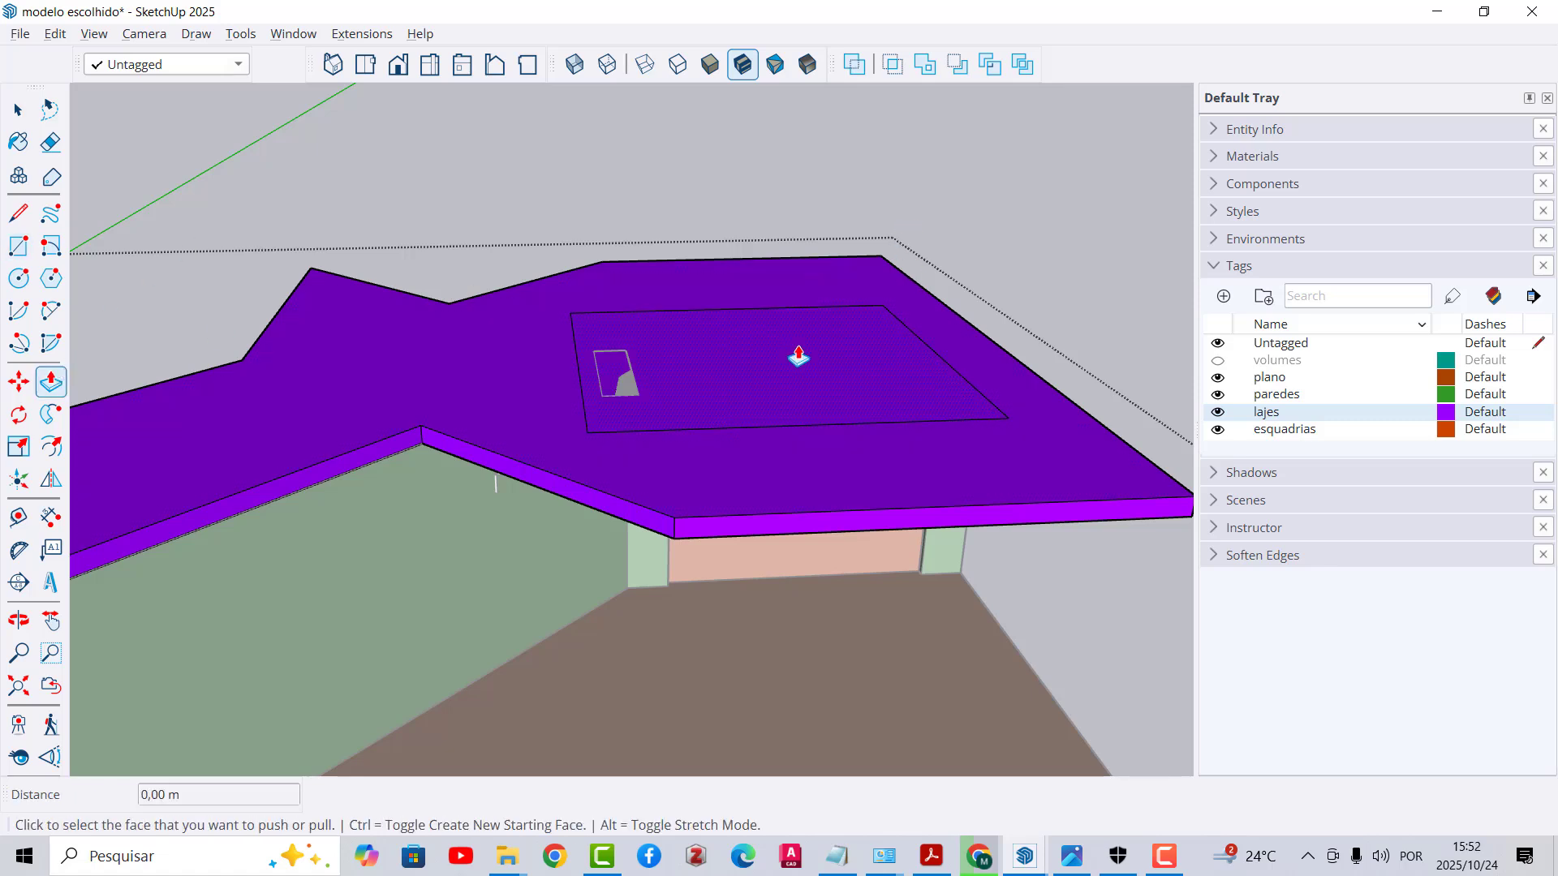
click(798, 357)
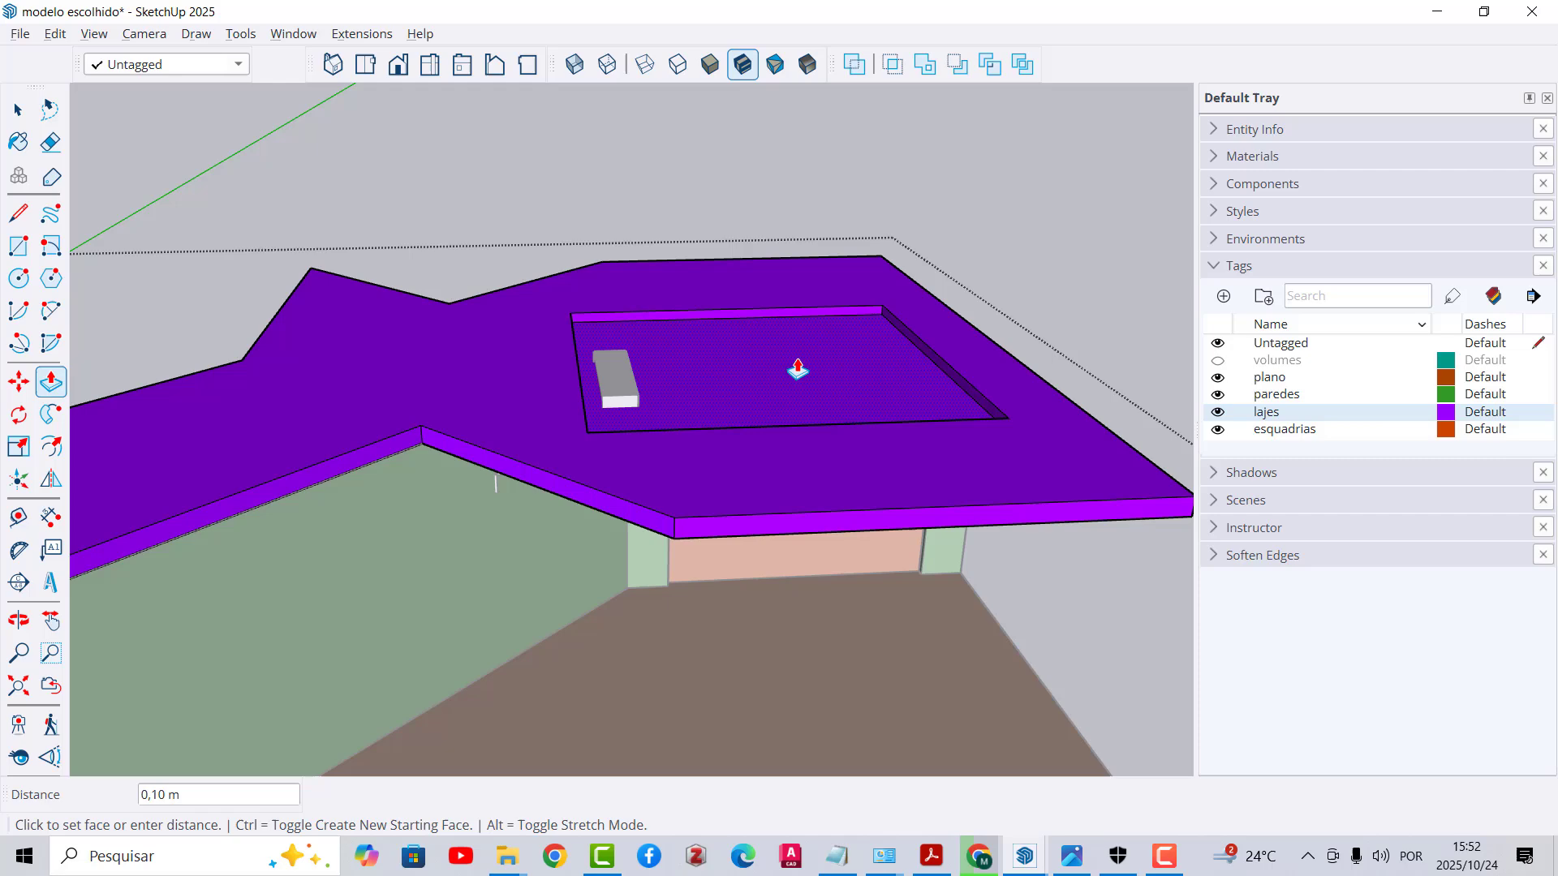
click(894, 398)
key(space)
click(953, 194)
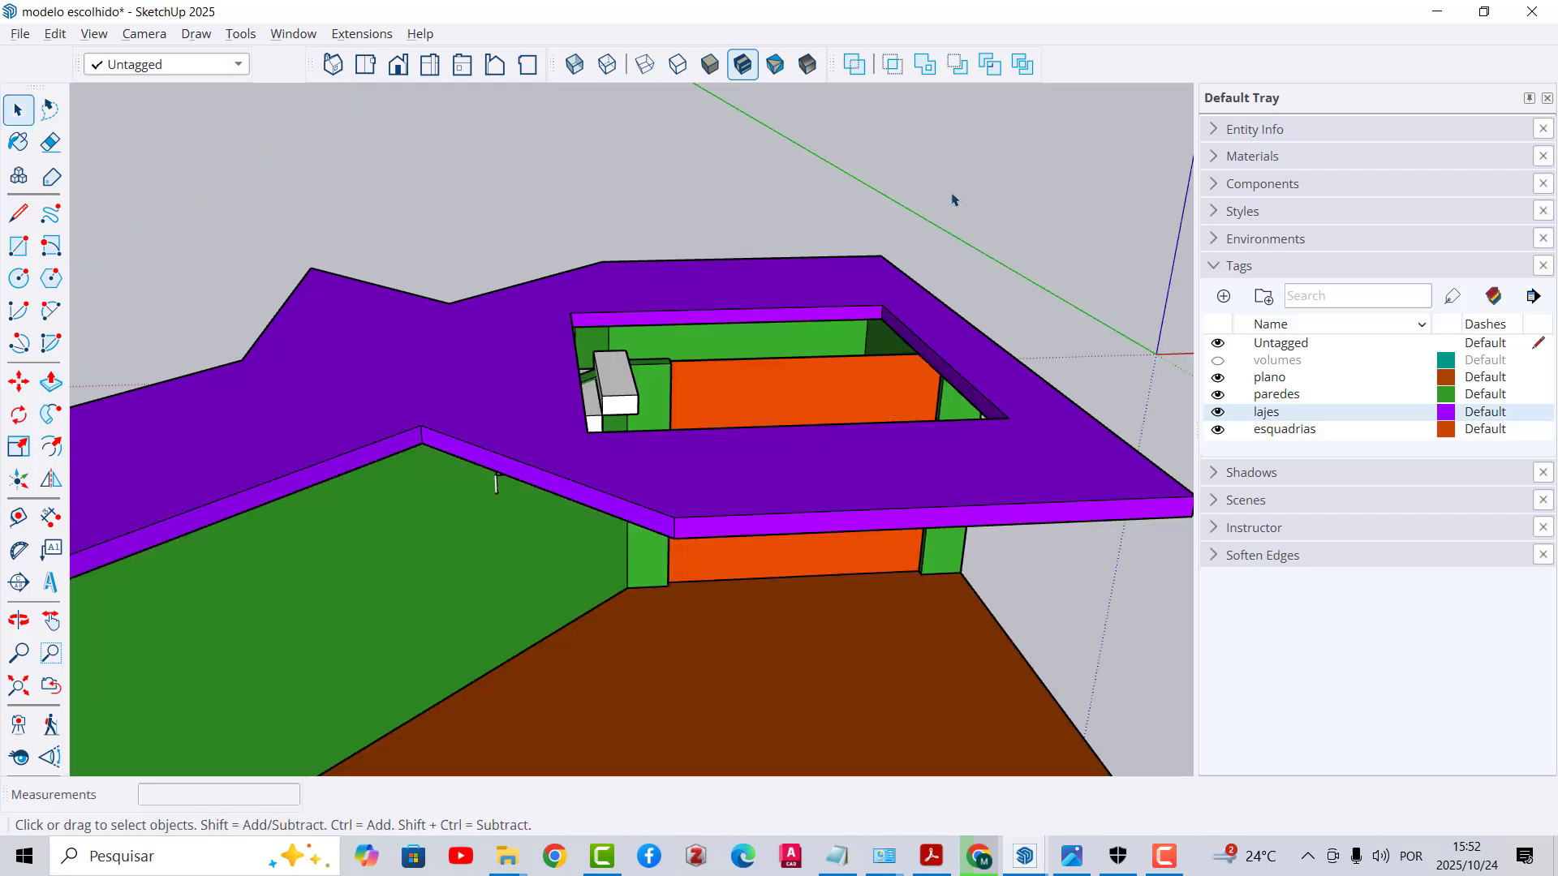
Step: Reopen the slab and push the opening's edge face beside the steps outward to uncover more of the stair
middle_drag(810, 555, 578, 365)
key(p)
key(space)
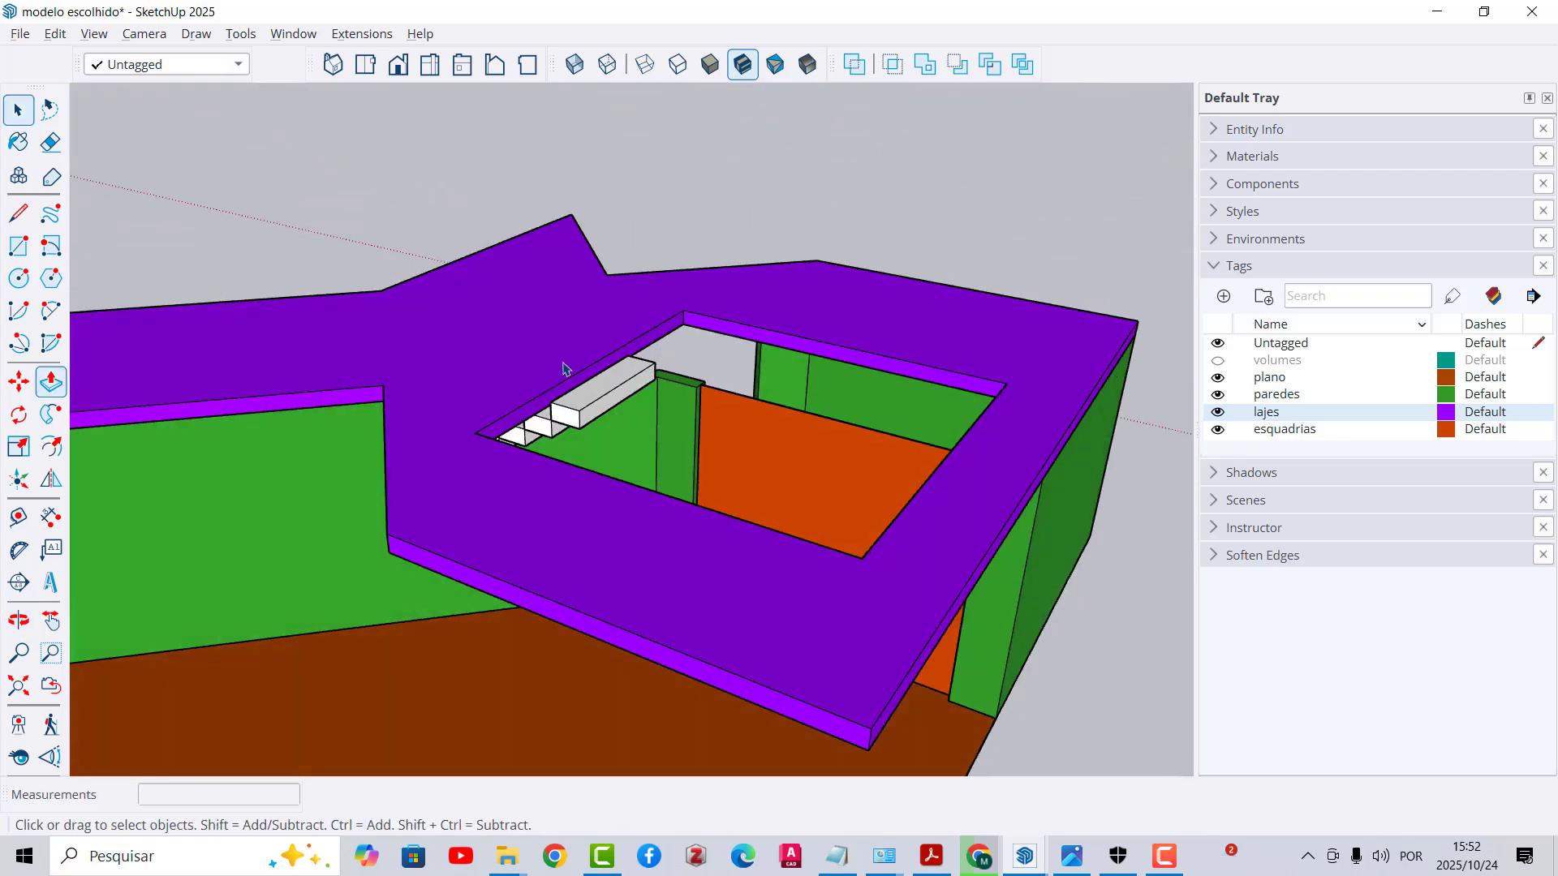
double_click(560, 376)
key(m)
key(p)
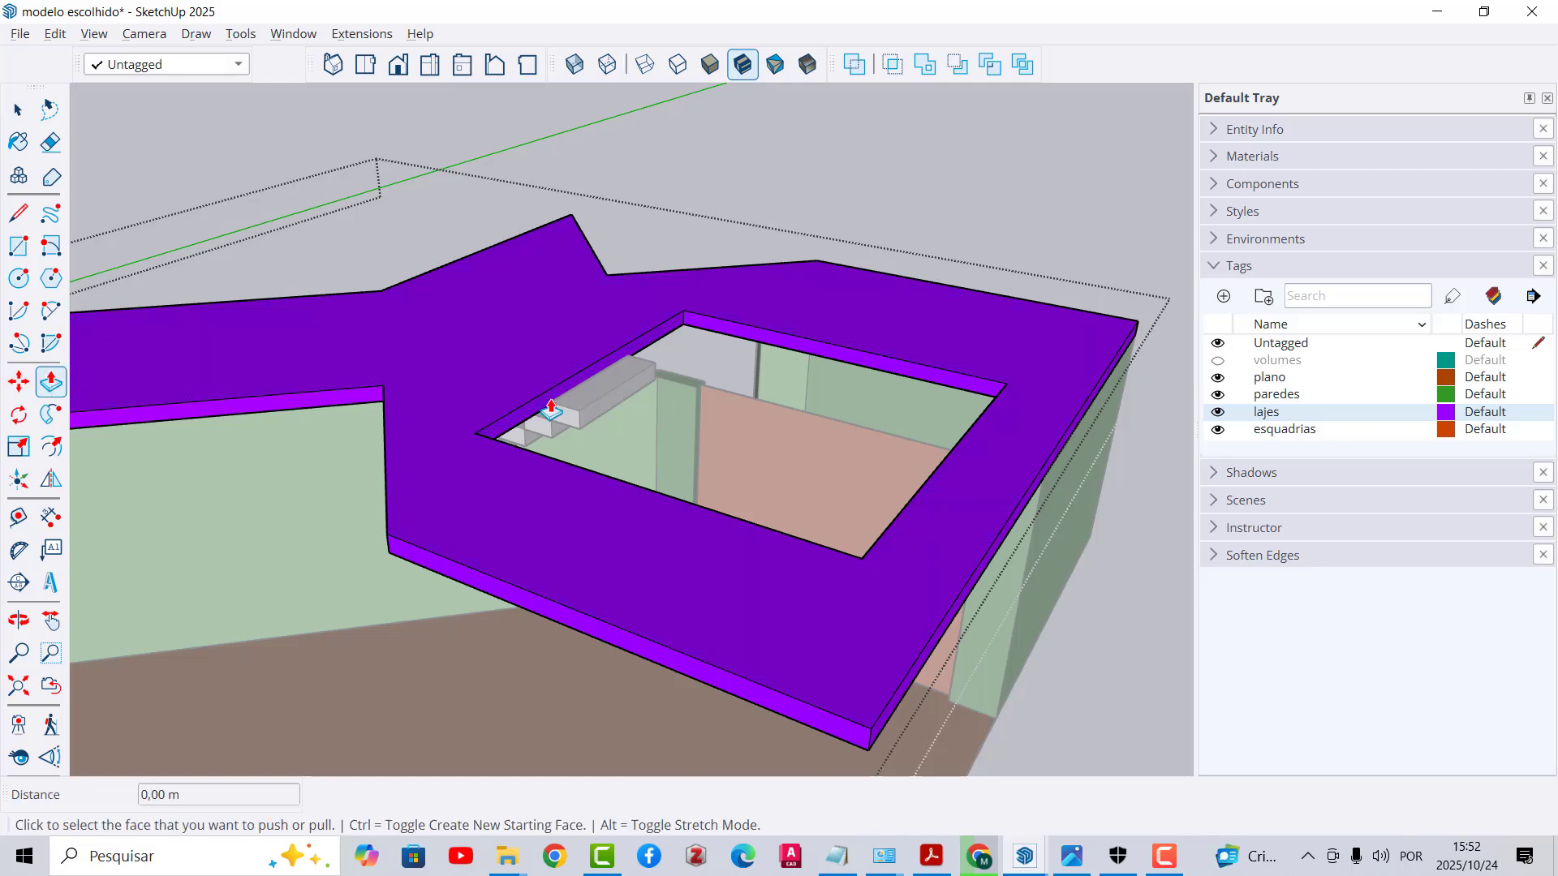
click(552, 407)
click(488, 391)
Step: Pull the opposite side face of the slab opening 2.60 m inward to narrow the hole around the stair
middle_drag(841, 505, 1027, 369)
click(1001, 385)
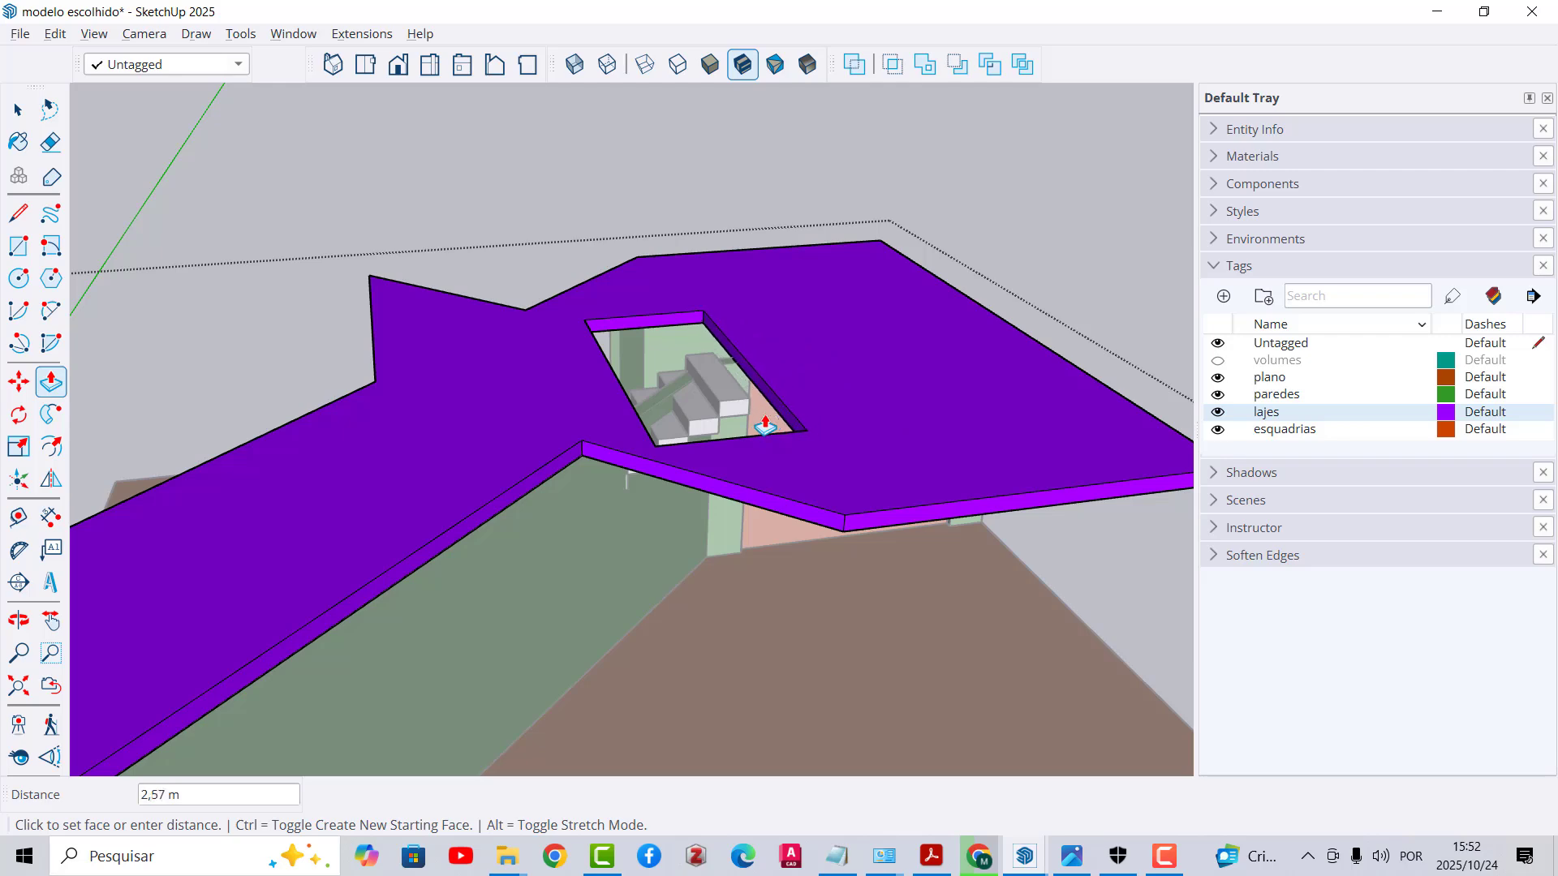
click(756, 422)
middle_drag(756, 422, 537, 349)
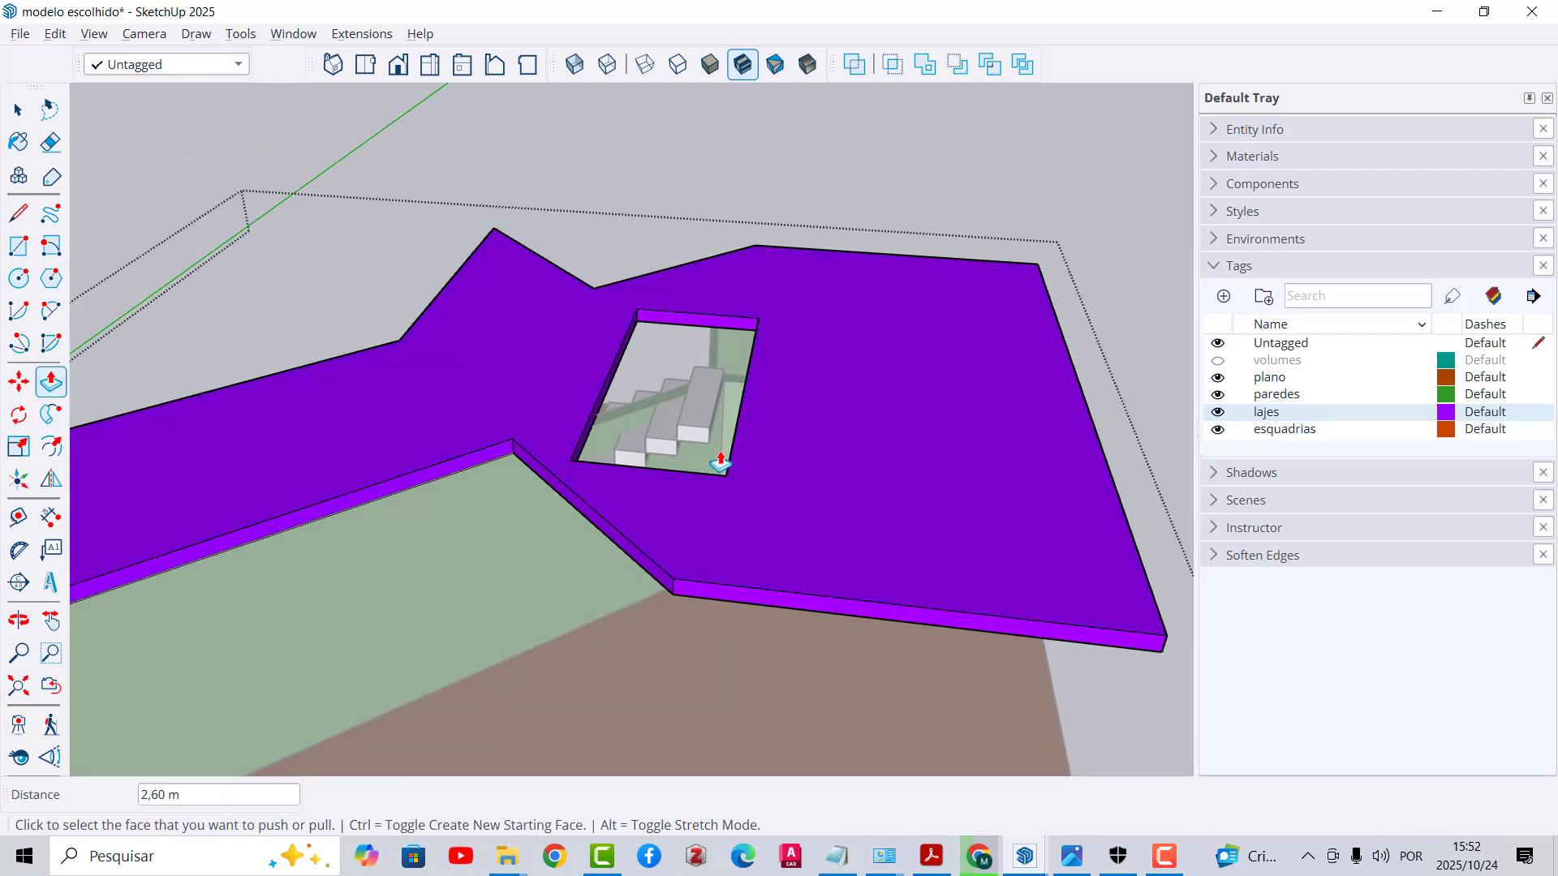
Step: Undo the opening's side adjustments and the cut in the upper slab
key(space)
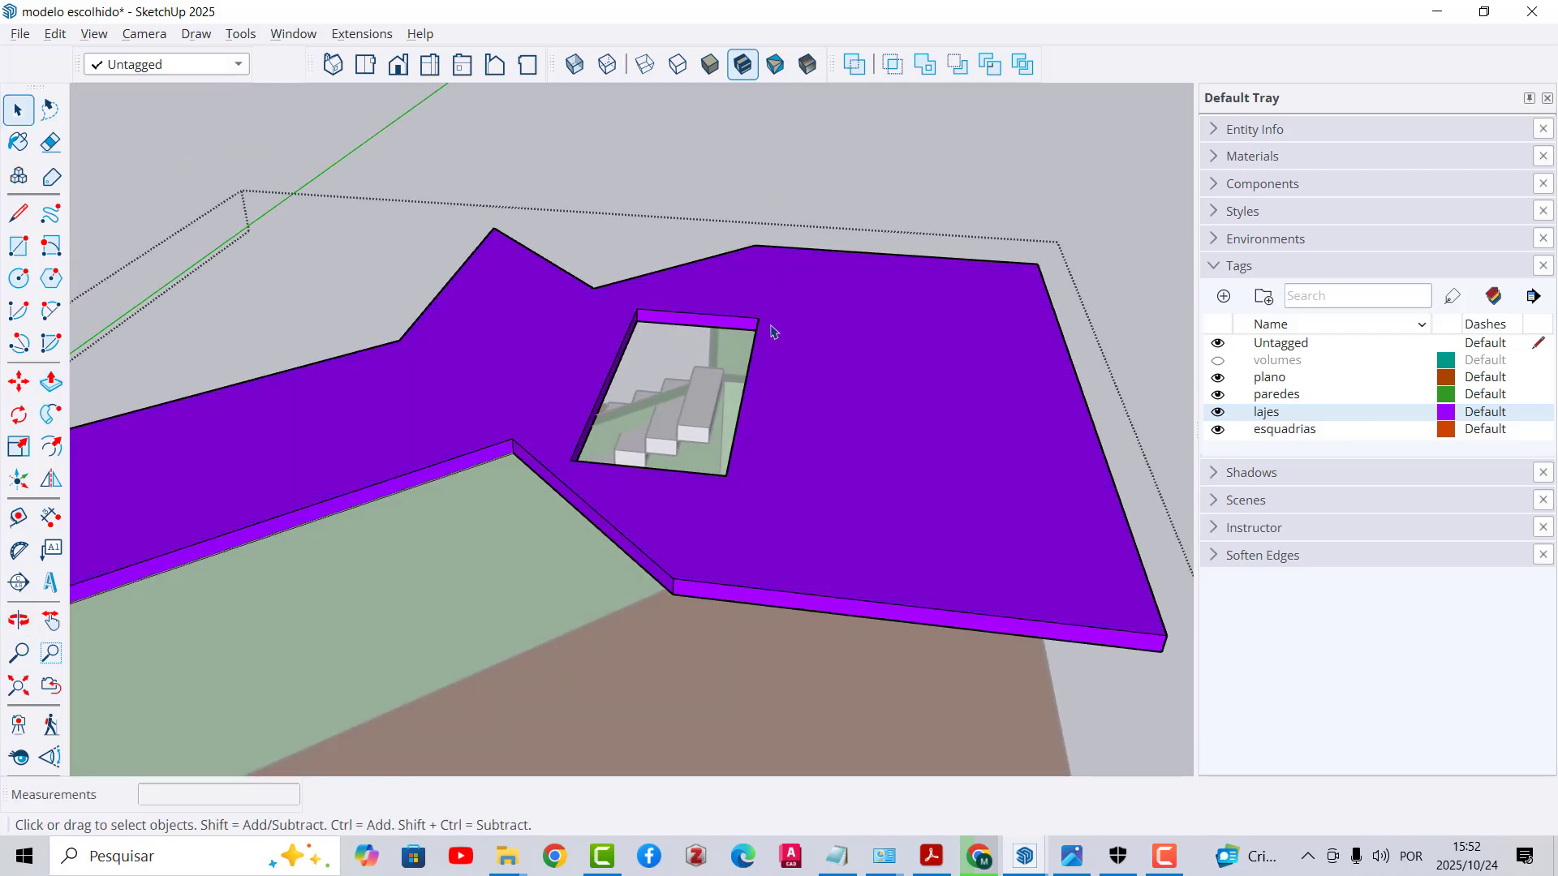
key(ctrl+z)
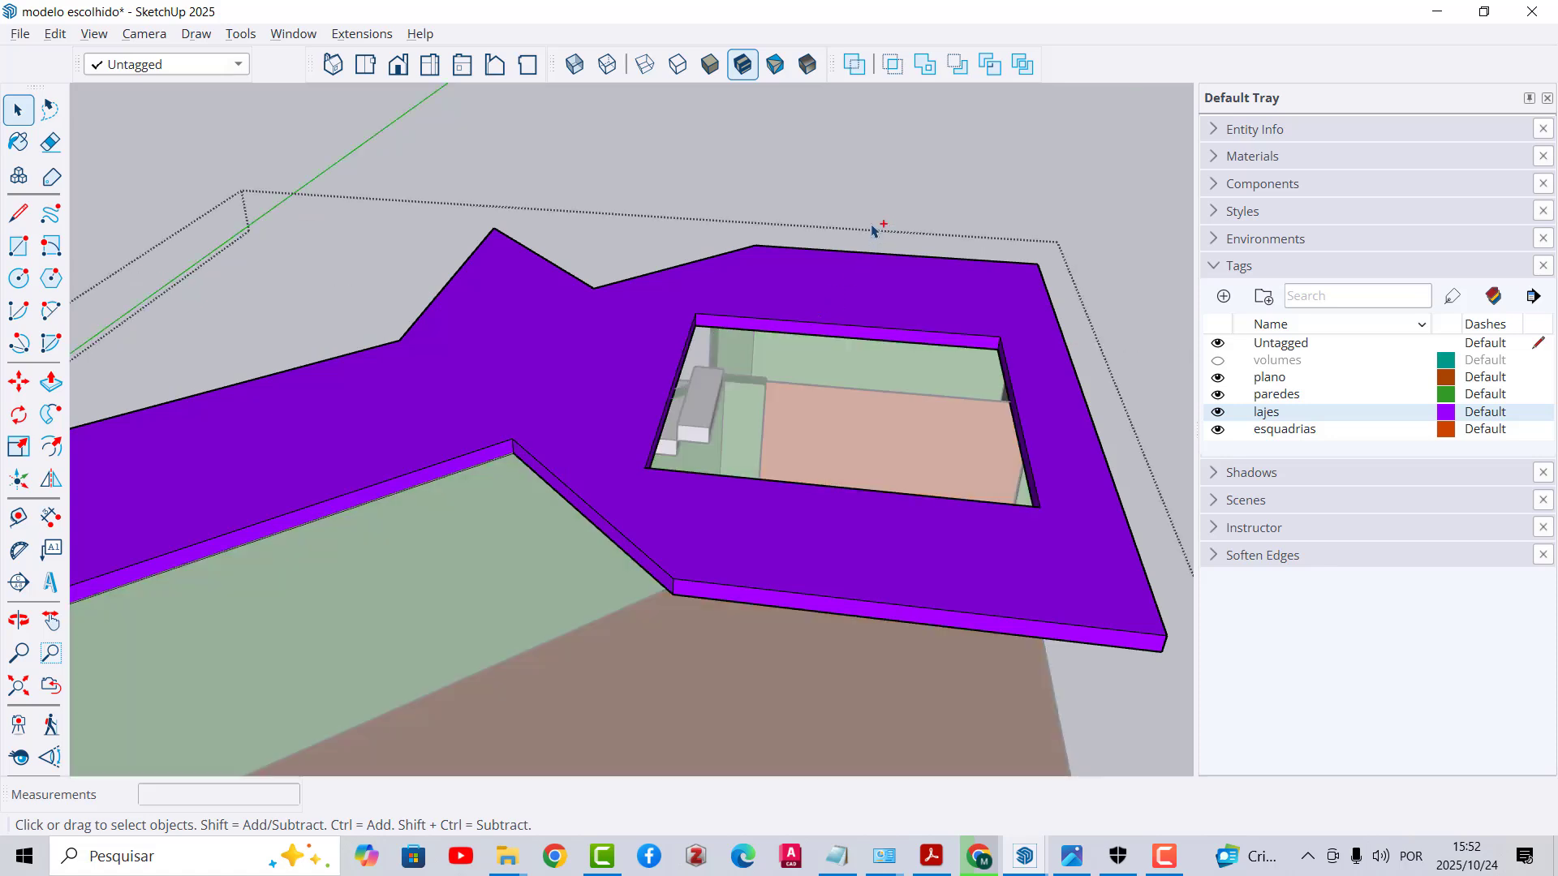
key(ctrl+z)
key(ctrl+z)
Step: Hide the lajes tag to expose the stair between the walls
middle_drag(862, 202, 563, 522)
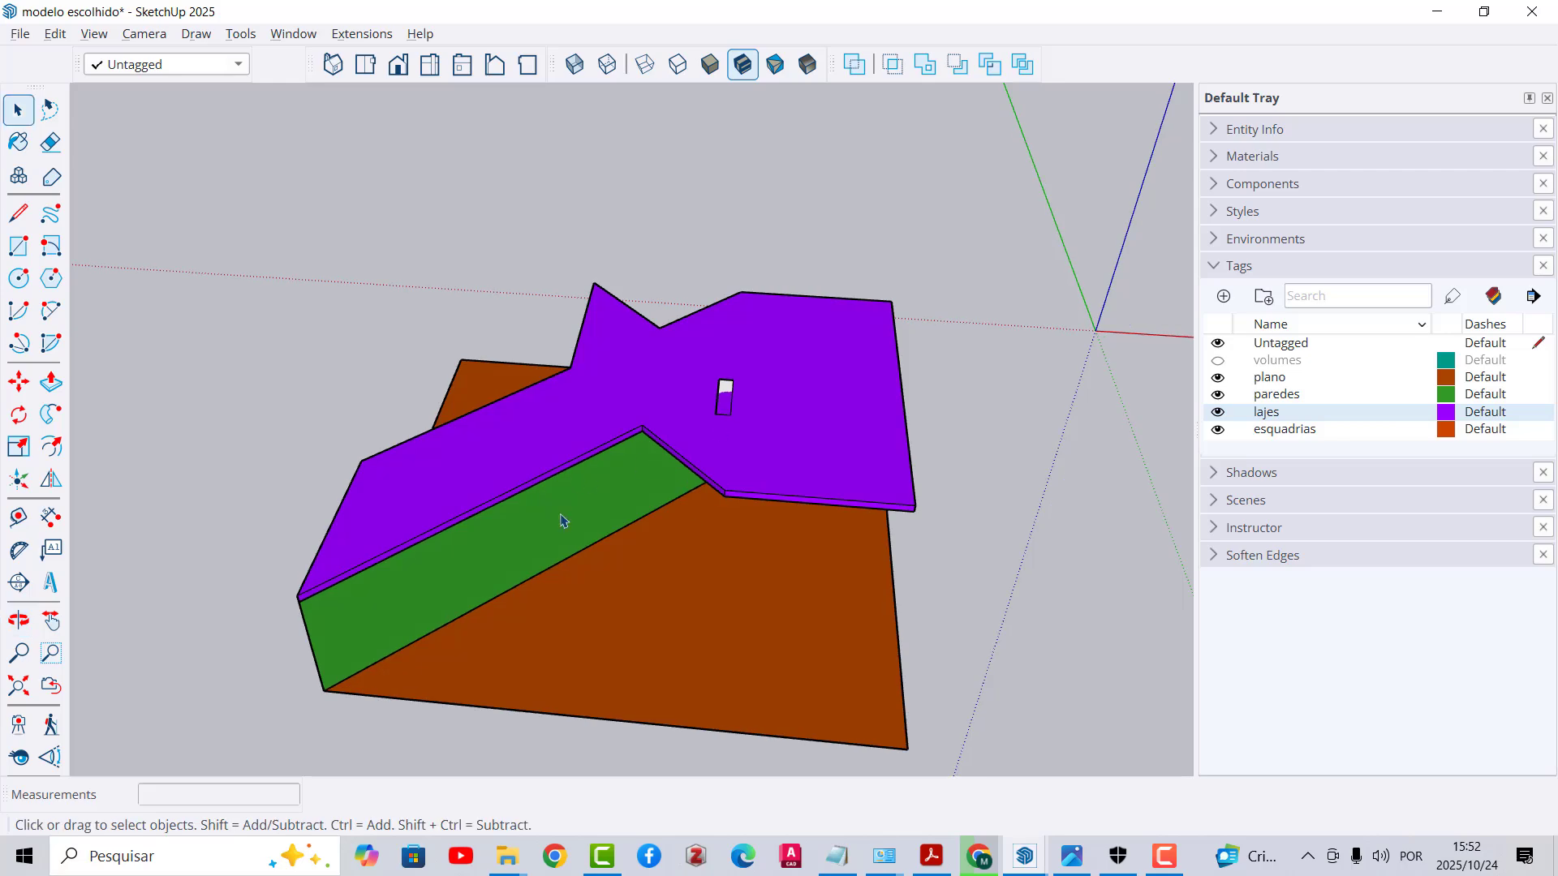
scroll(446, 523, up, 4)
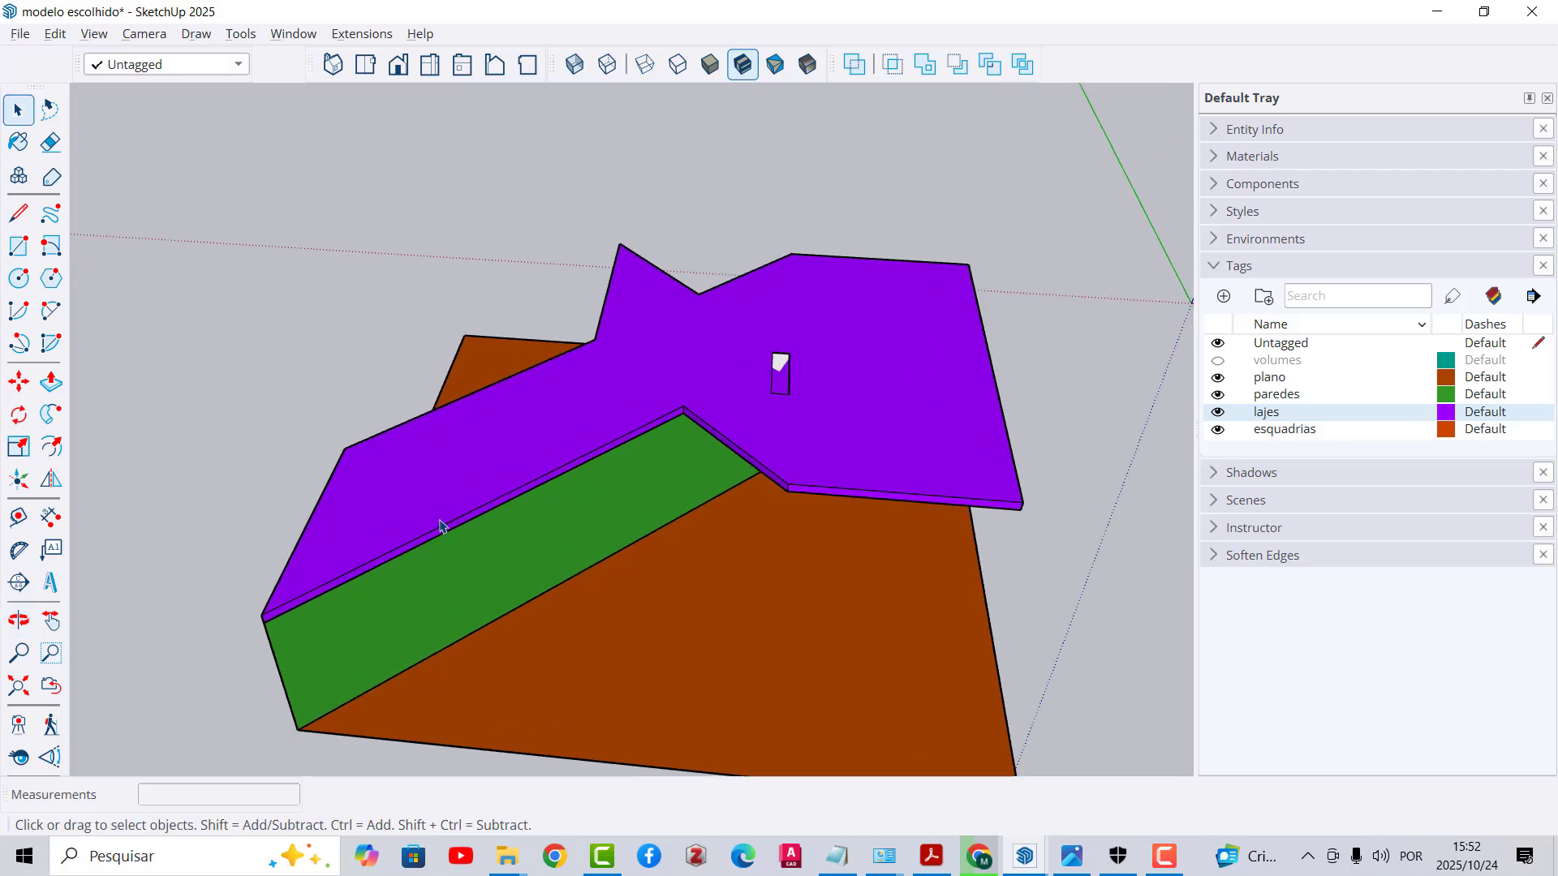
click(1218, 412)
middle_drag(698, 421, 646, 449)
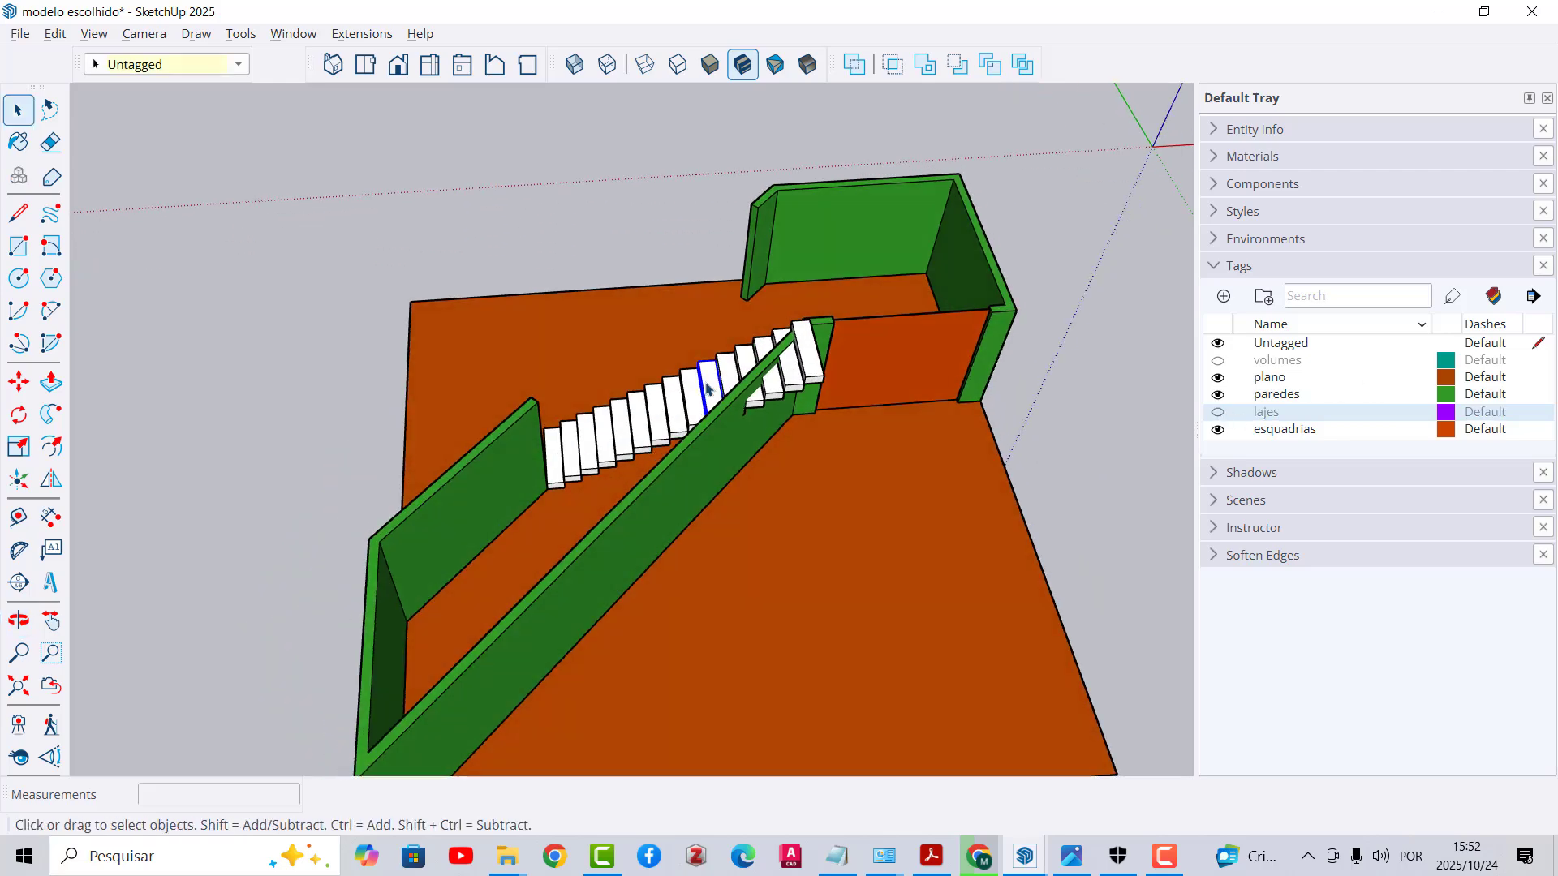
middle_drag(707, 390, 608, 418)
scroll(559, 439, up, 2)
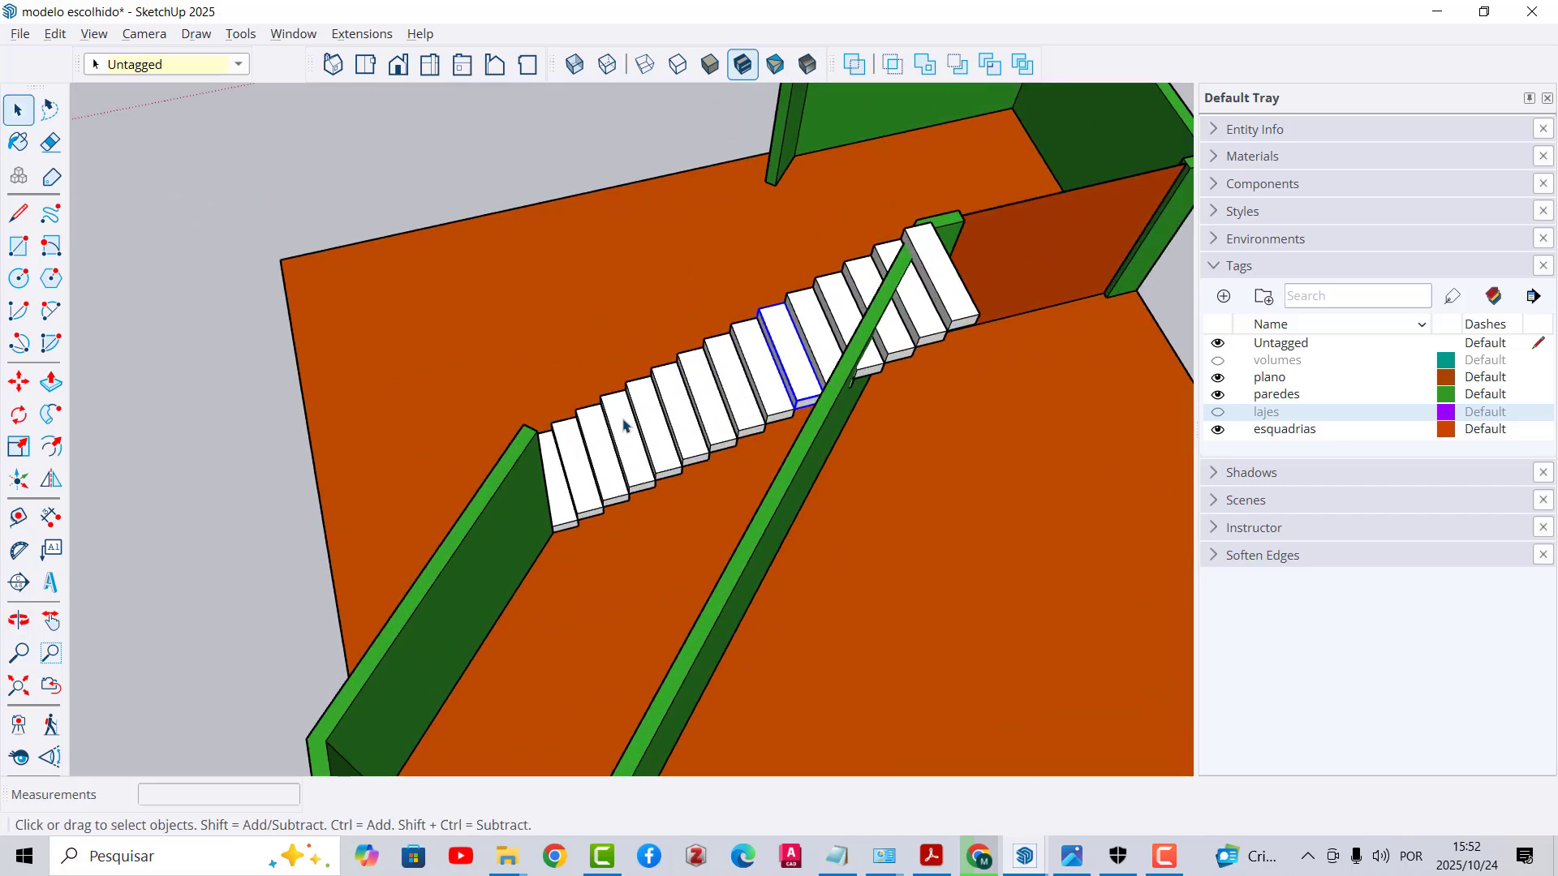
Step: Select all the stair steps together and make them one group
middle_drag(941, 333, 812, 349)
scroll(811, 349, down, 6)
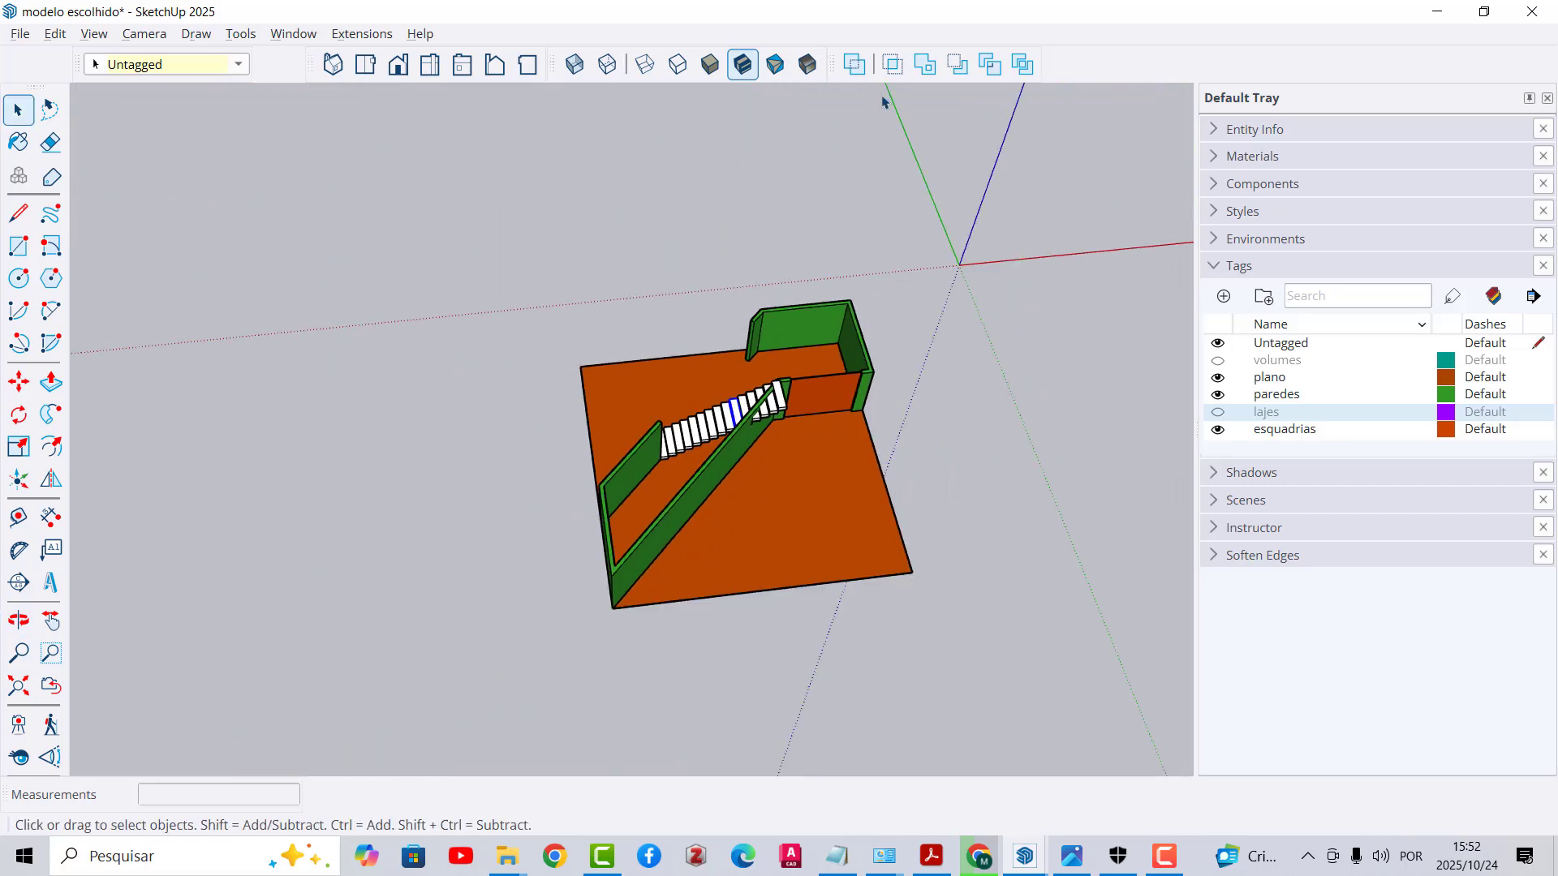
scroll(695, 357, up, 3)
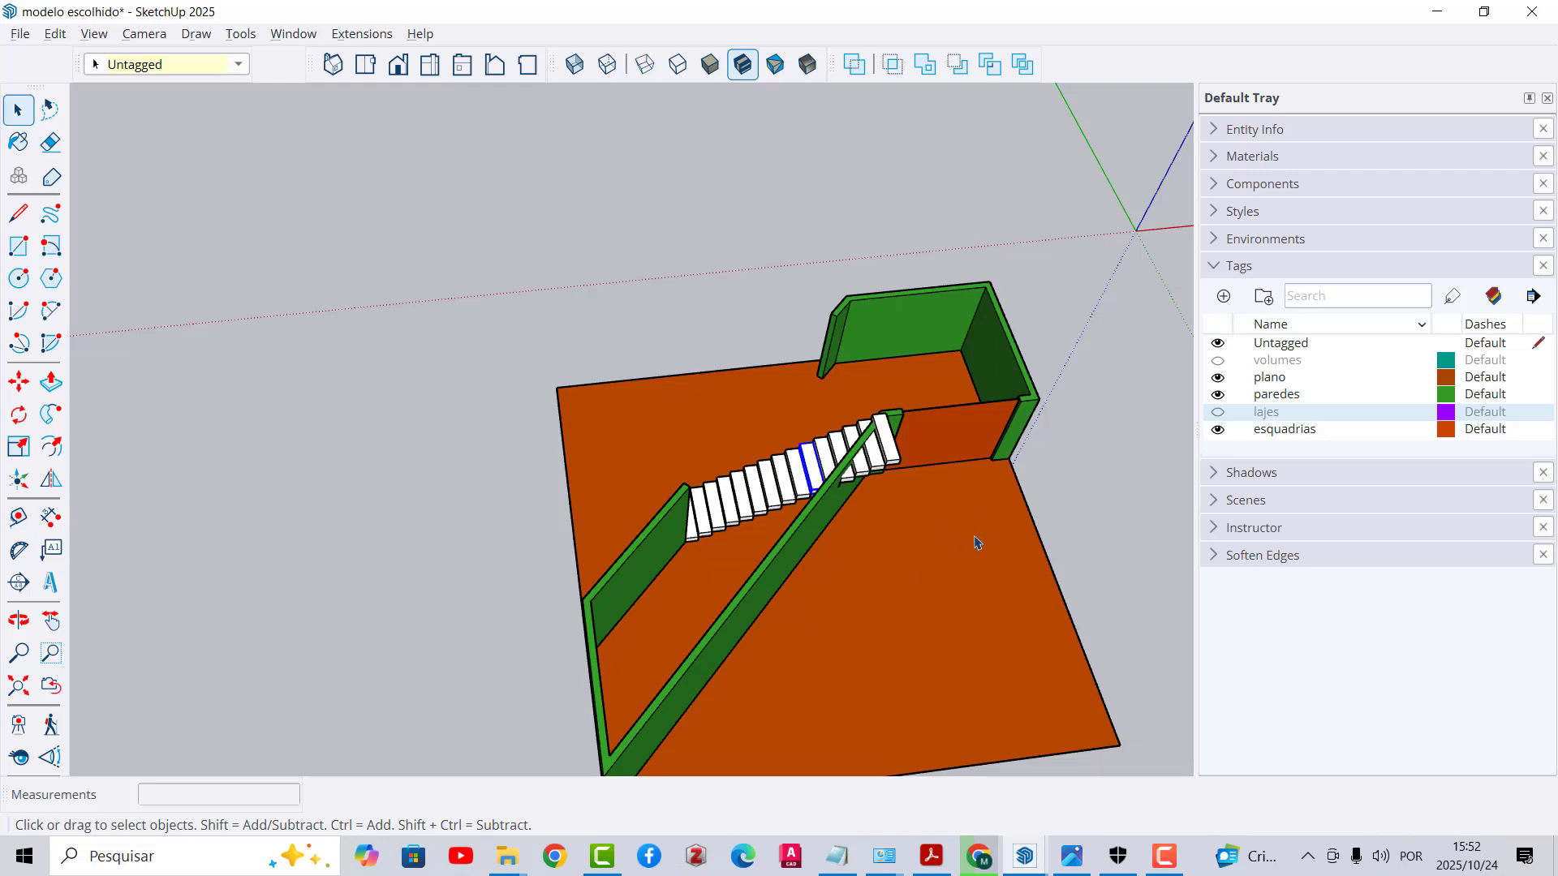
scroll(996, 516, up, 2)
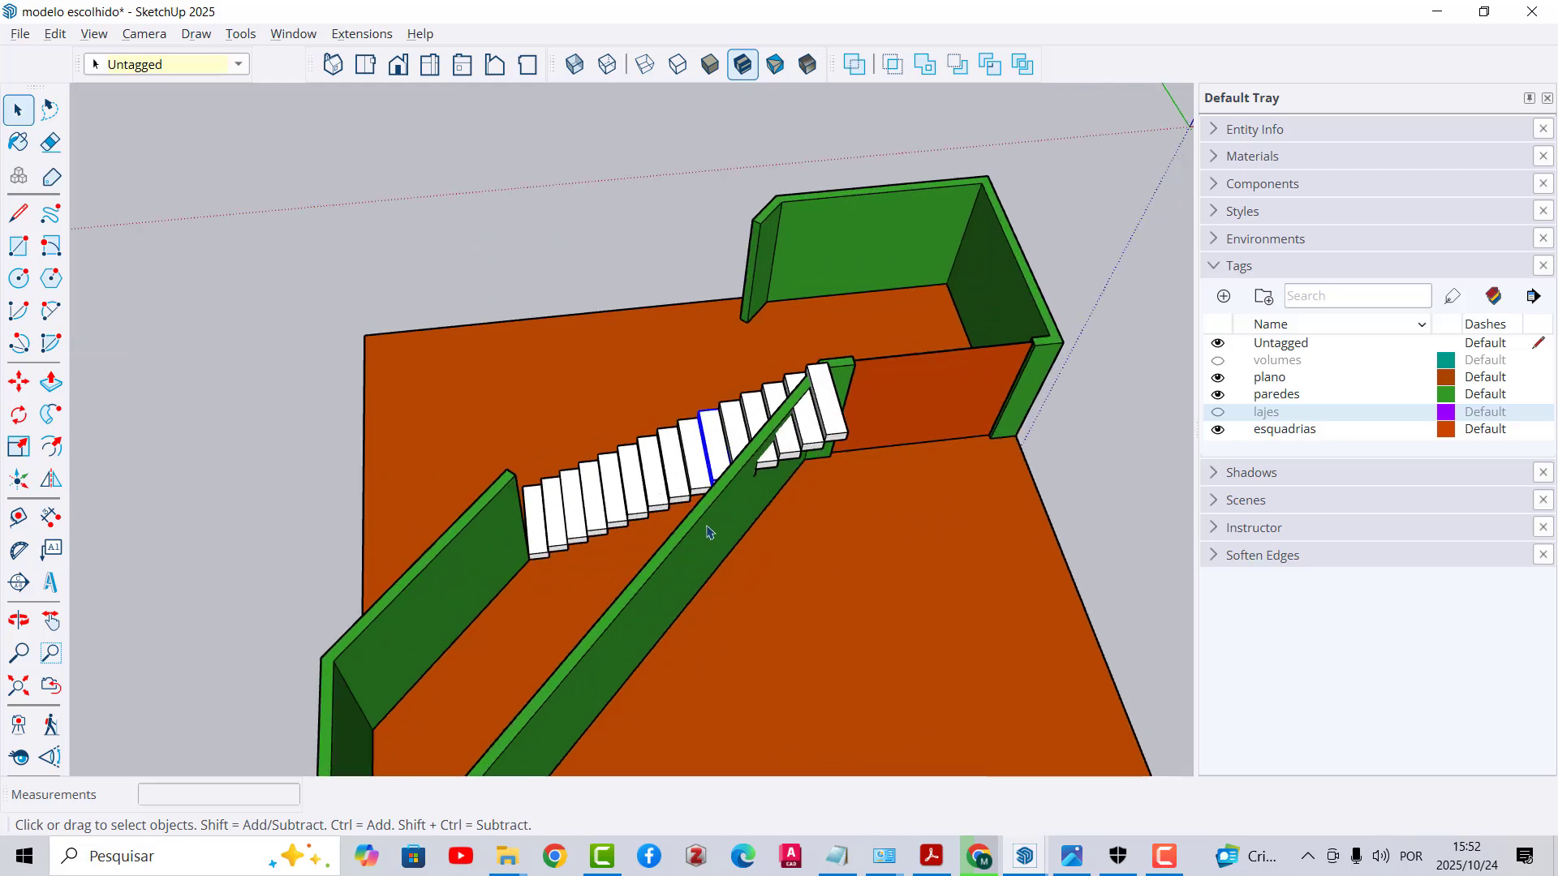
middle_drag(708, 532, 504, 452)
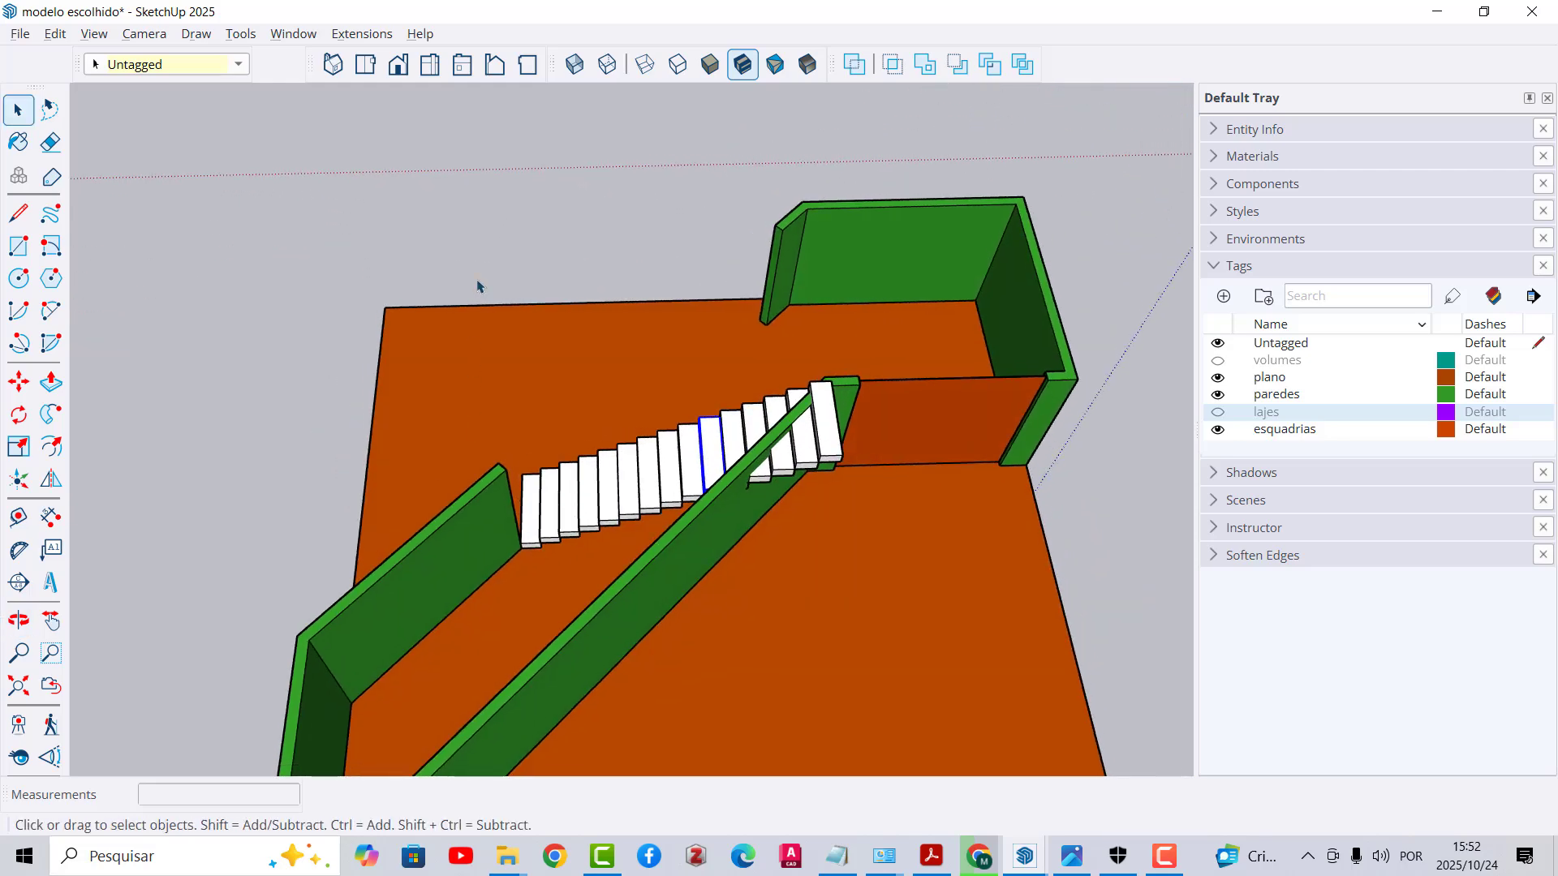
drag(477, 286, 858, 584)
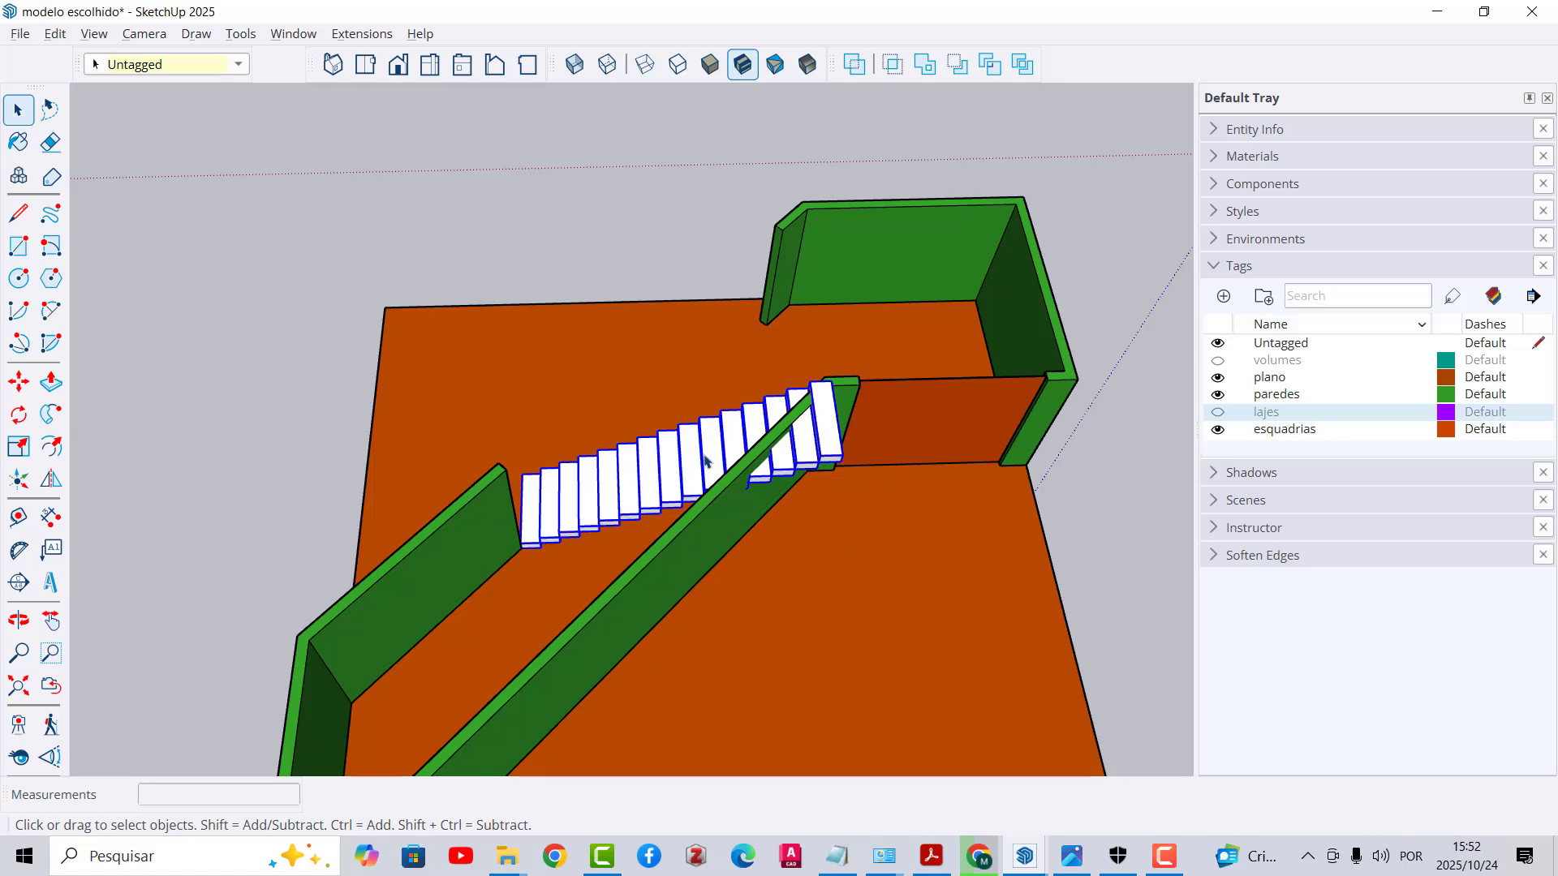
scroll(705, 461, up, 2)
right_click(706, 417)
click(816, 213)
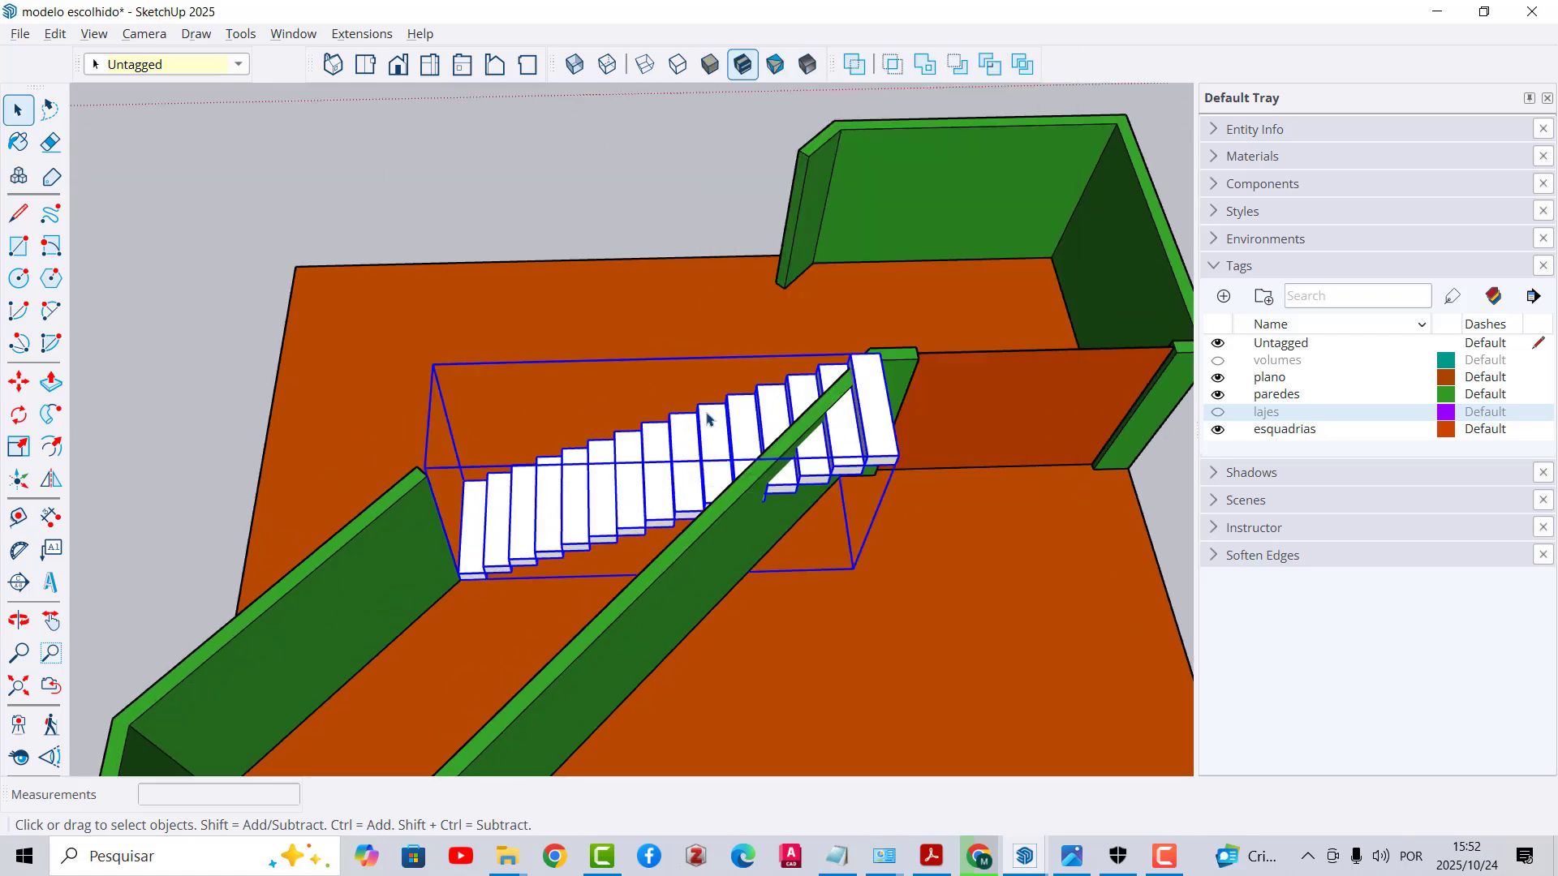
Step: Move the stair group about 2.22 m away from the long wall, across the short wall
scroll(690, 414, down, 1)
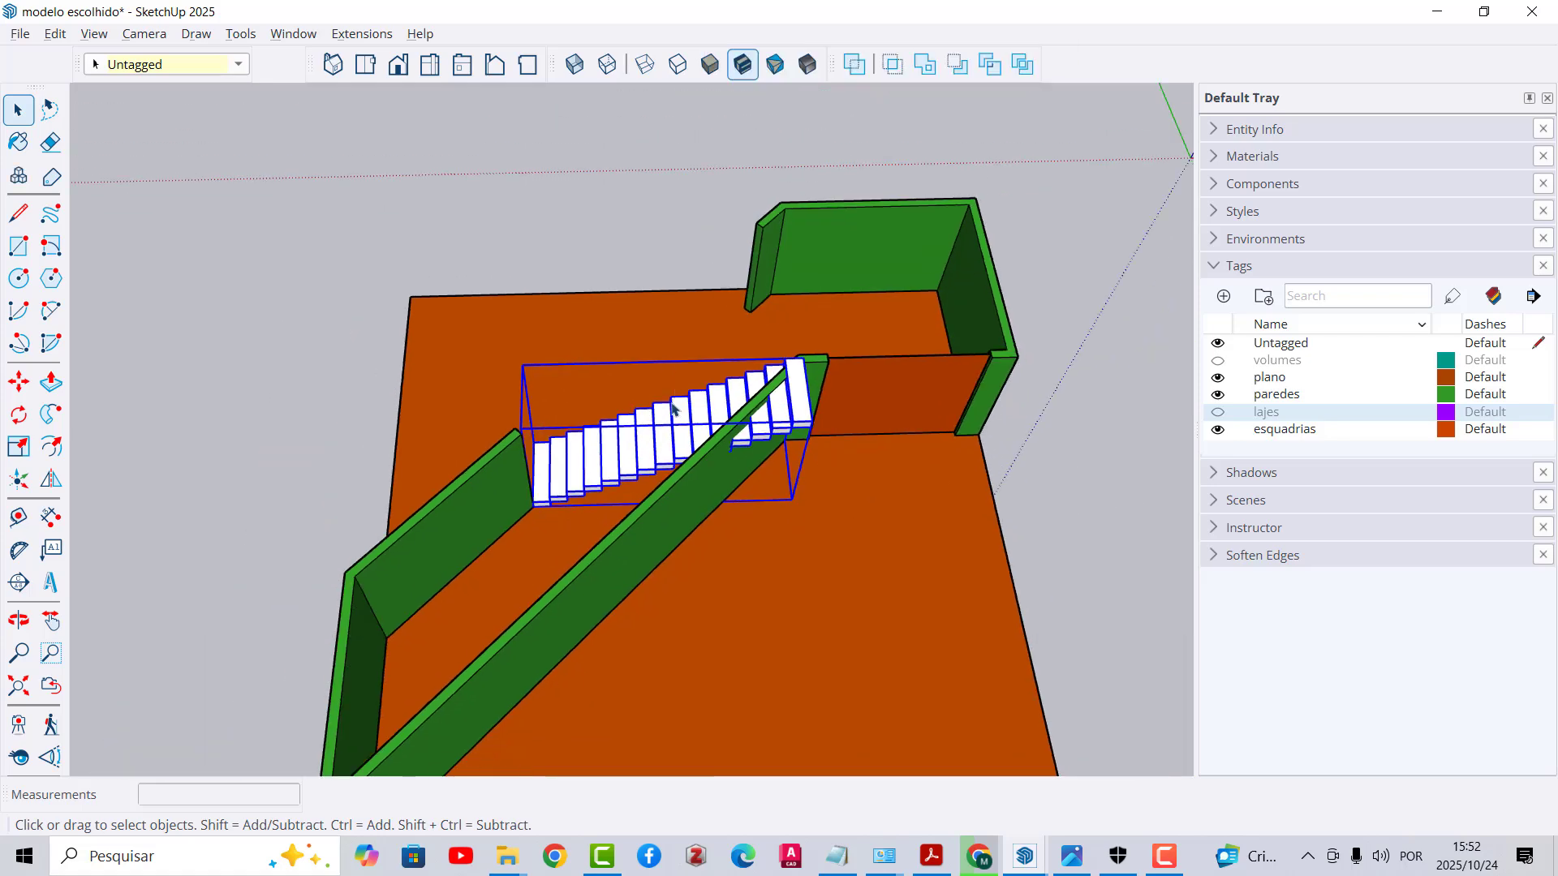
click(19, 382)
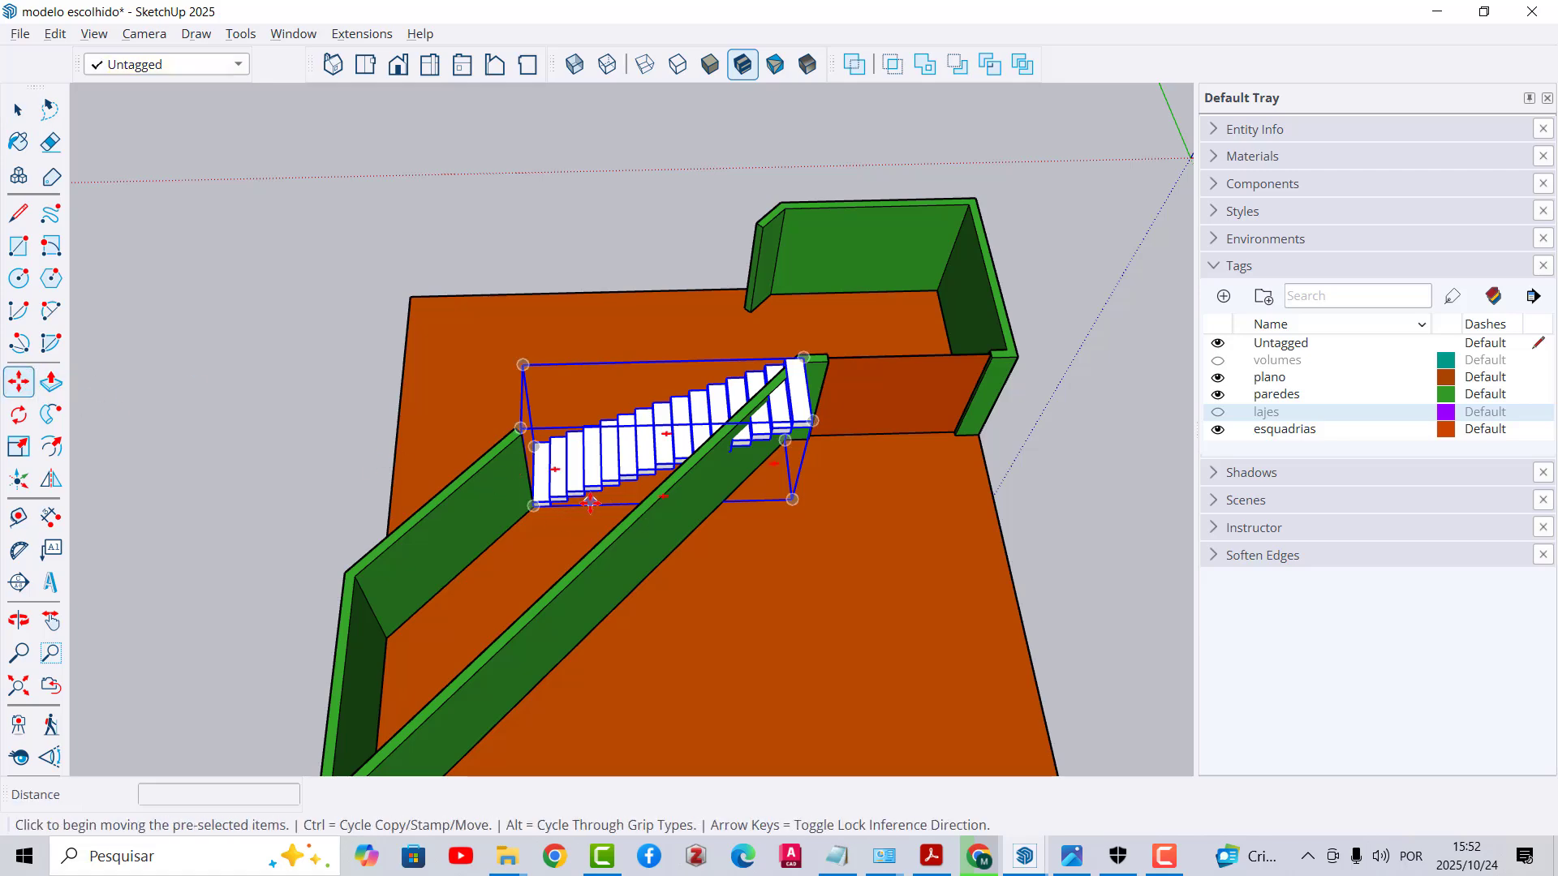
click(585, 504)
click(730, 454)
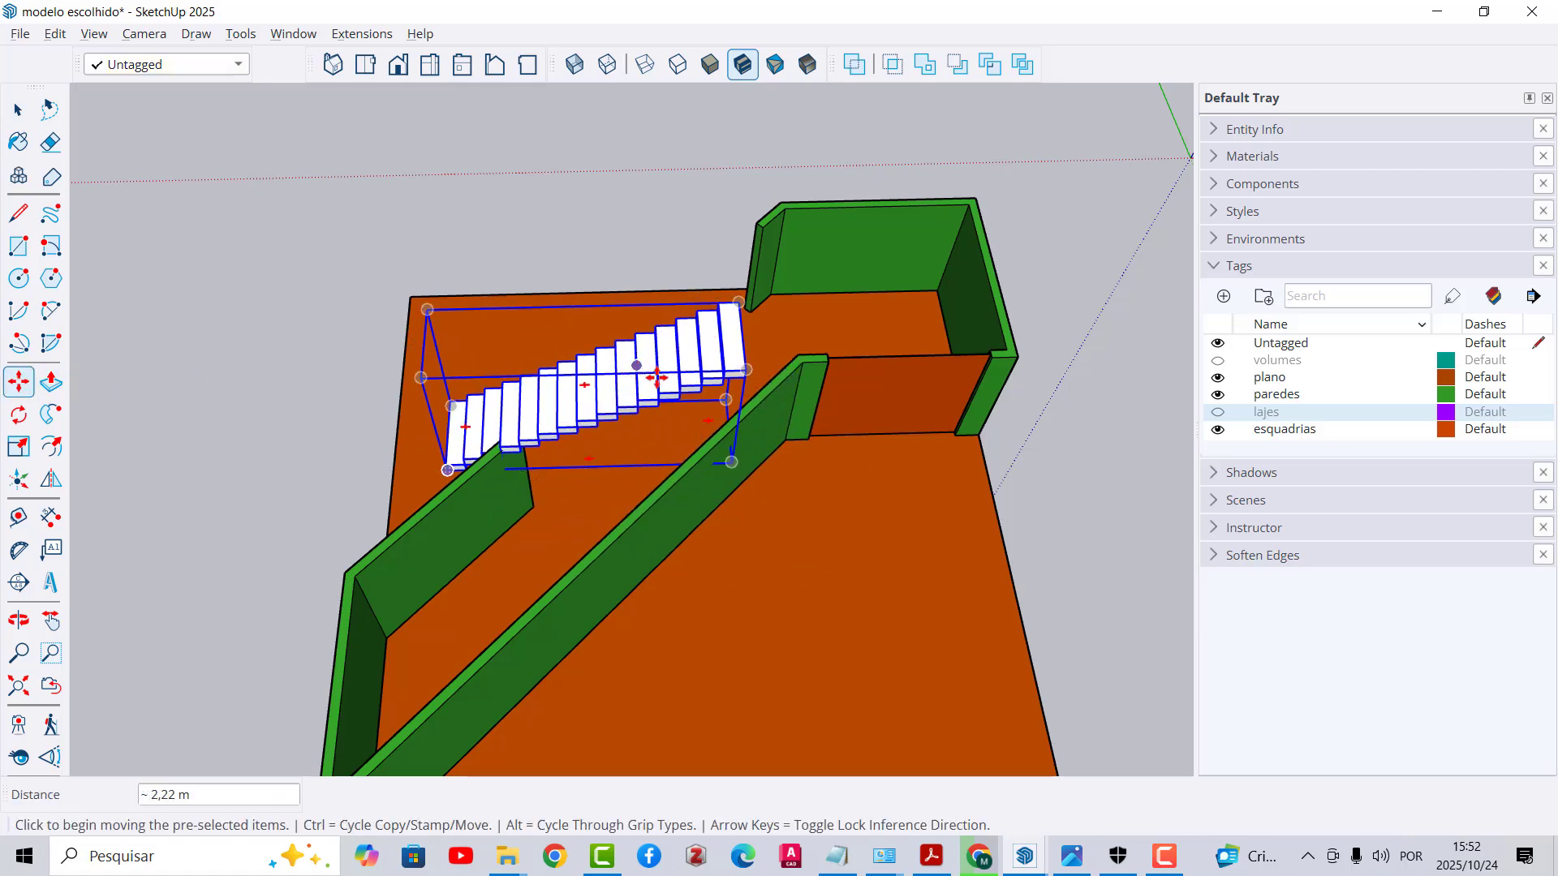
Step: Move the stair by its lowest step's bottom corner about 4.17 m to the inner floor corner of the short wall
scroll(779, 357, up, 4)
scroll(834, 371, down, 5)
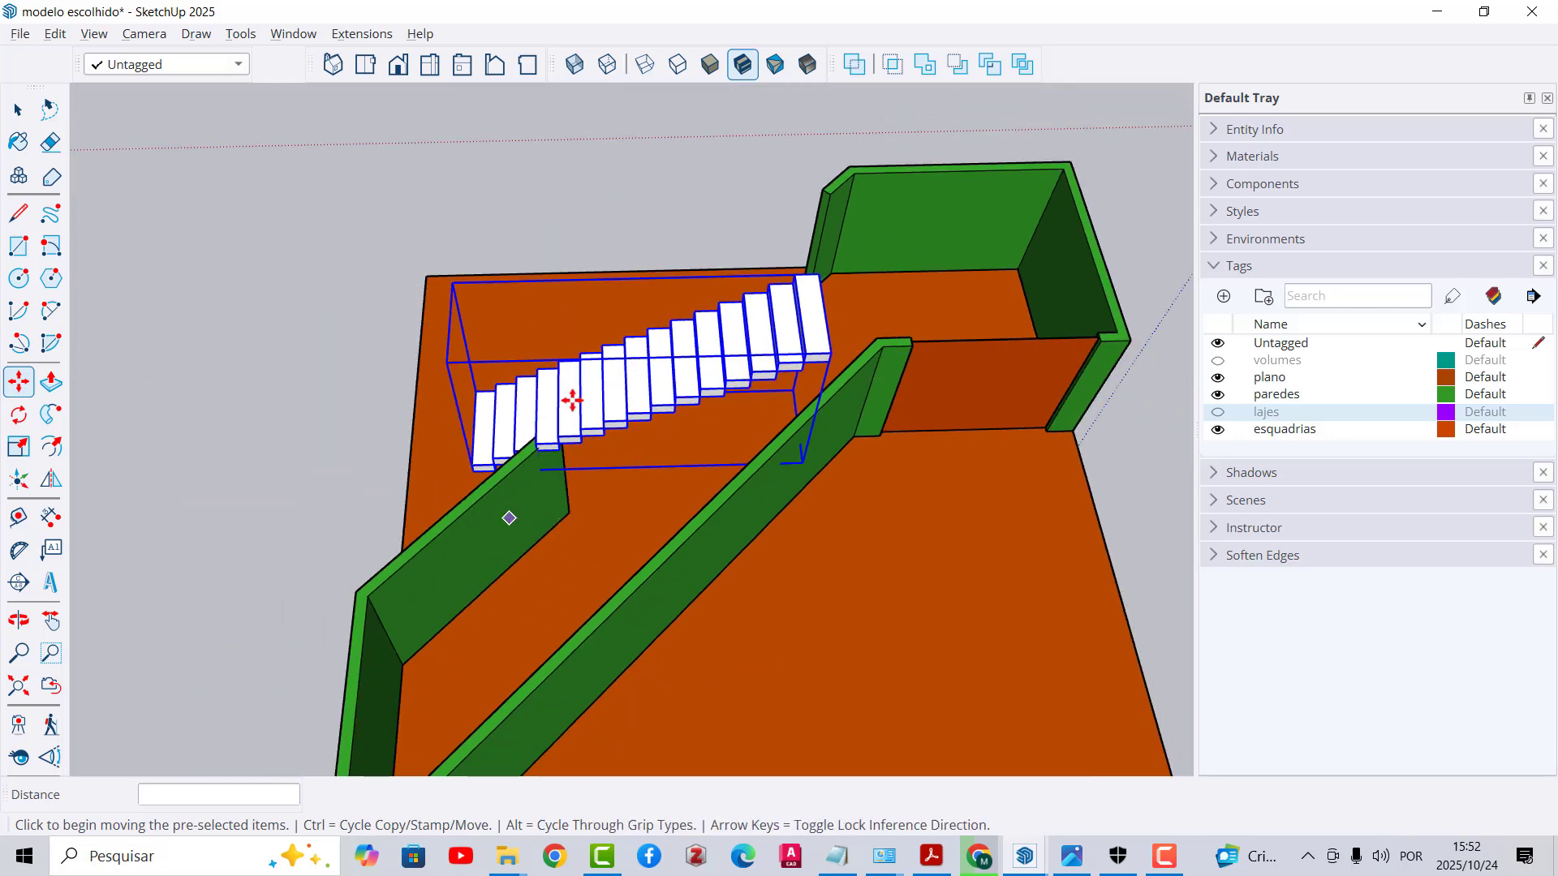
scroll(519, 514, down, 2)
scroll(511, 511, up, 5)
middle_drag(567, 400, 482, 405)
scroll(482, 405, up, 5)
scroll(482, 406, up, 3)
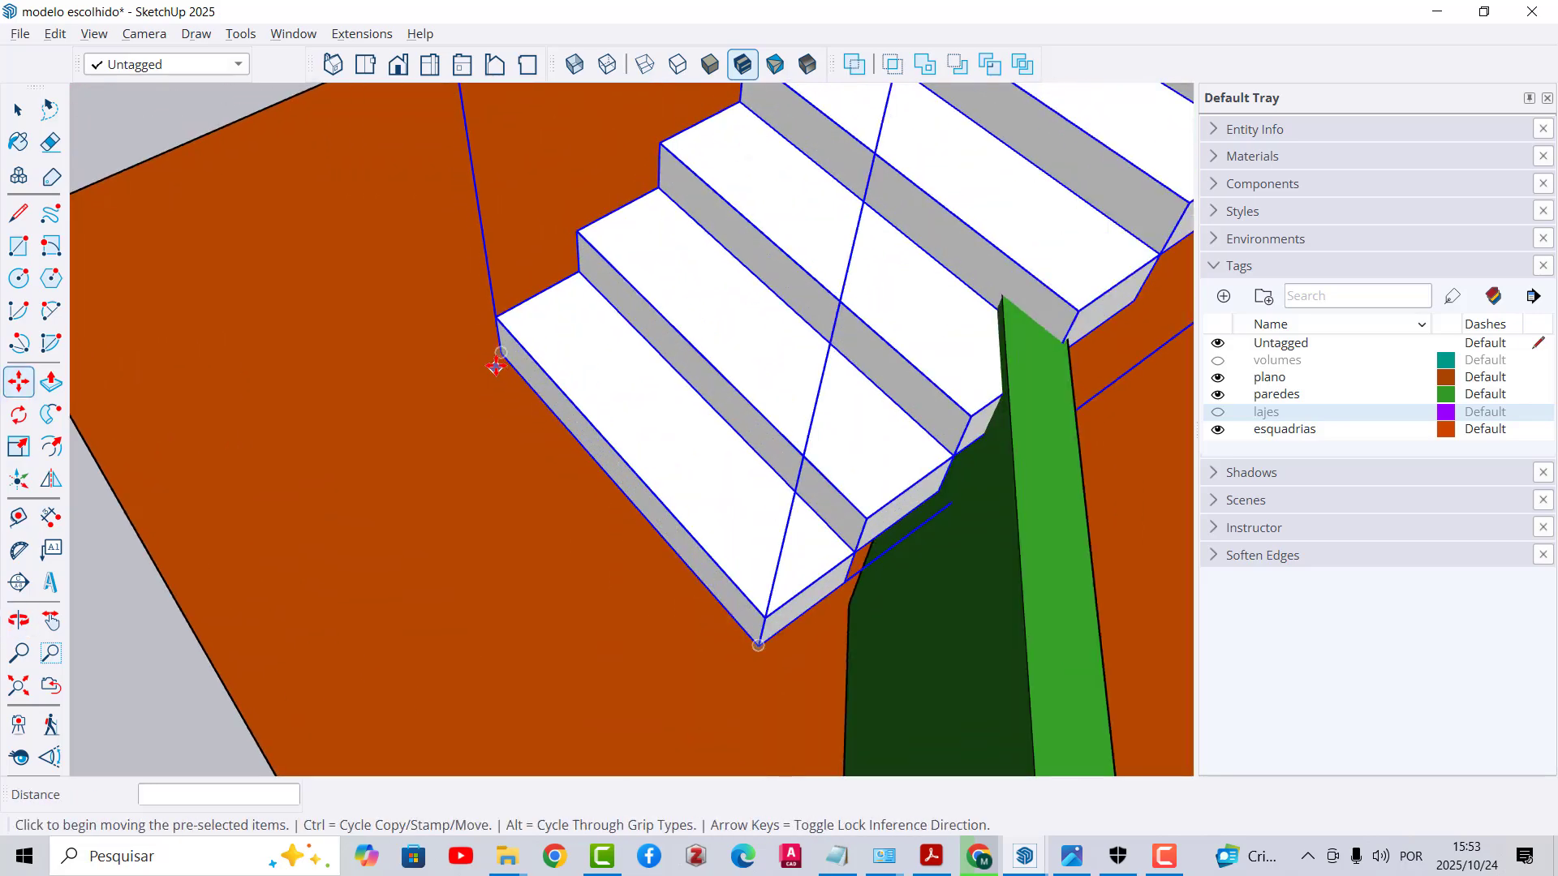
click(498, 357)
scroll(498, 355, down, 5)
middle_drag(753, 537, 602, 519)
scroll(602, 519, down, 4)
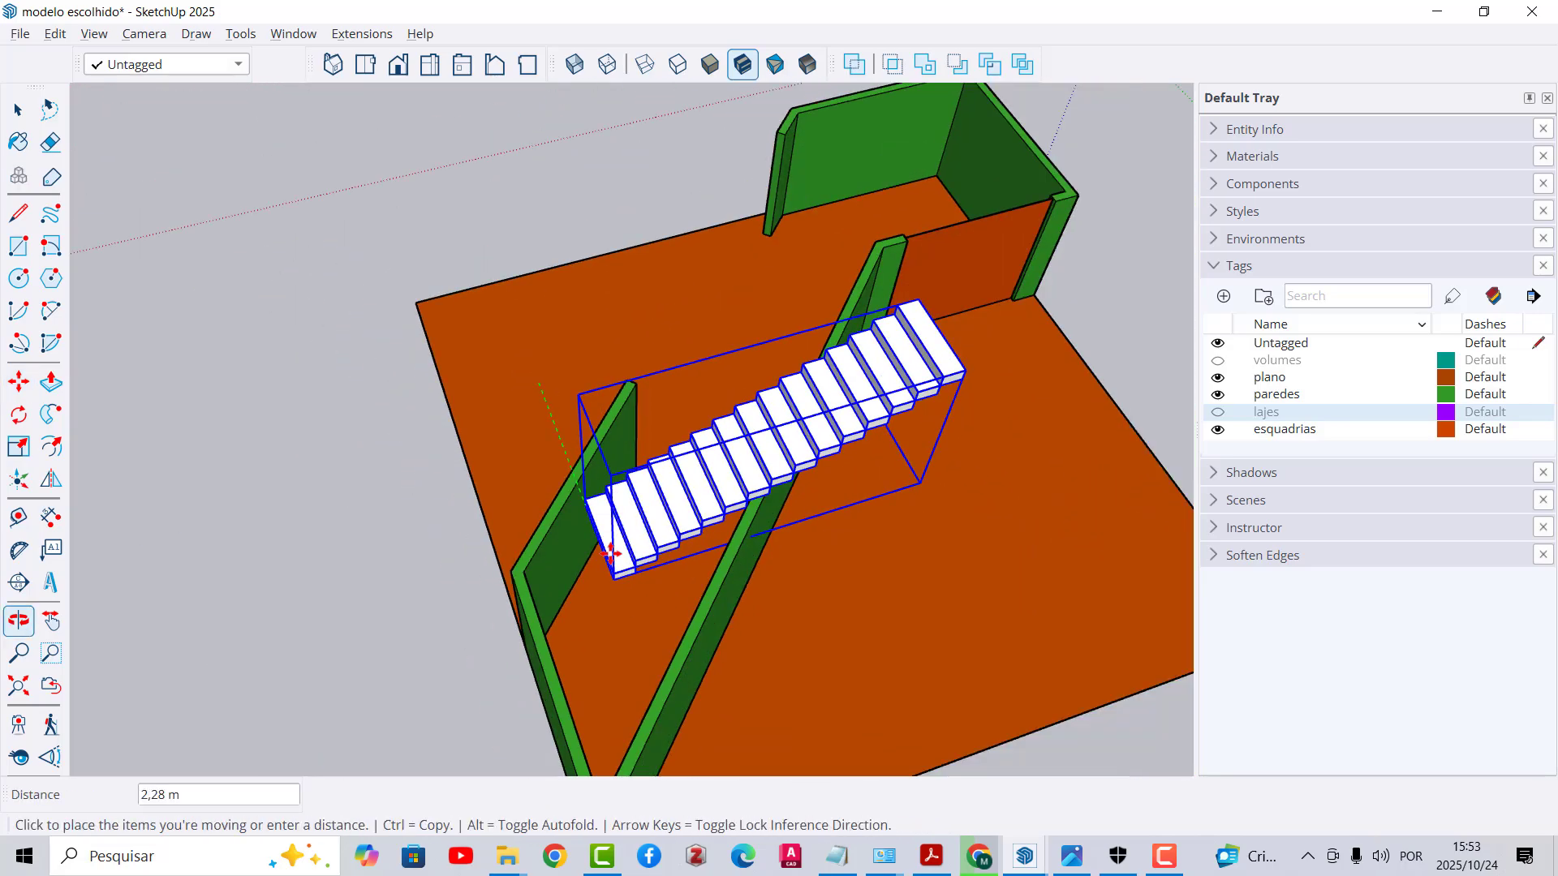
scroll(568, 628, up, 7)
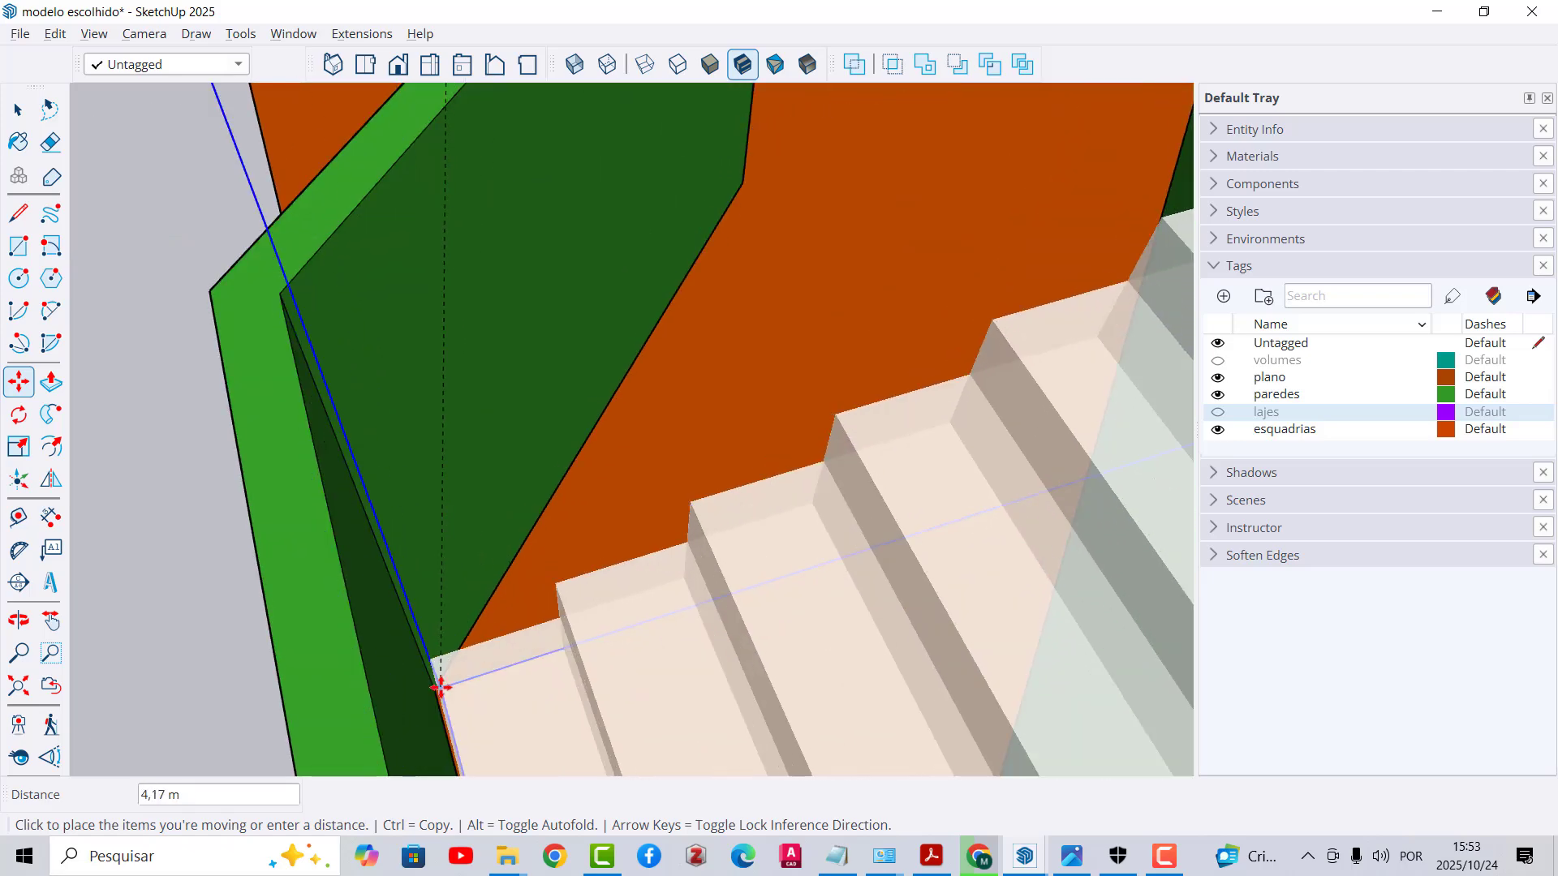
click(439, 687)
Step: Shift the stair group out of the wall corner, back along the short wall toward its free end
middle_drag(546, 556, 625, 494)
scroll(511, 584, up, 5)
click(689, 592)
scroll(851, 173, up, 3)
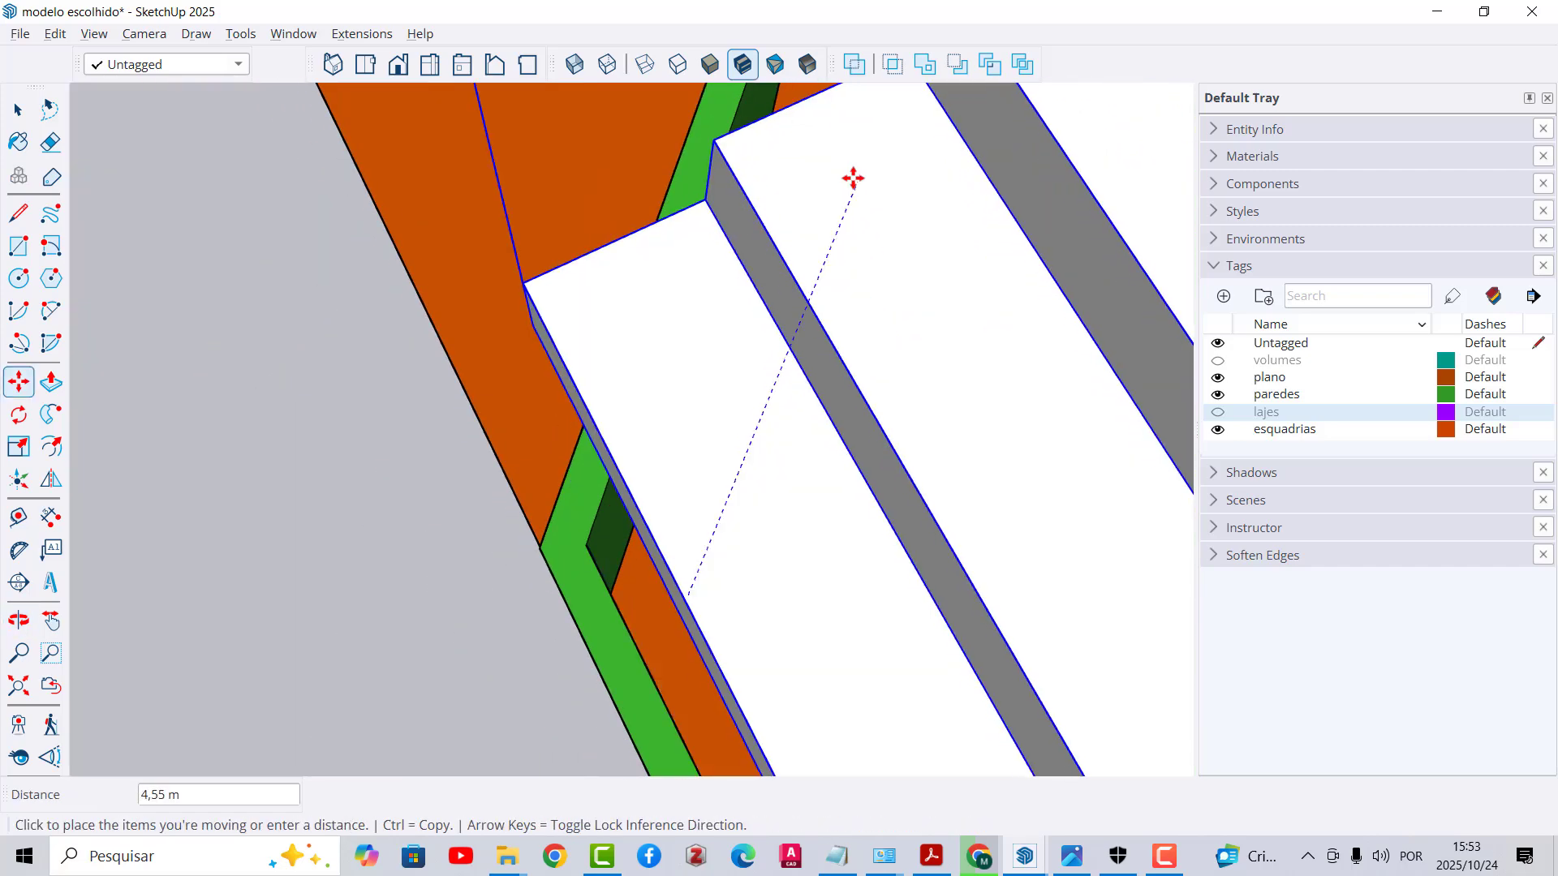
scroll(855, 199, down, 3)
scroll(844, 215, up, 3)
click(838, 226)
click(742, 301)
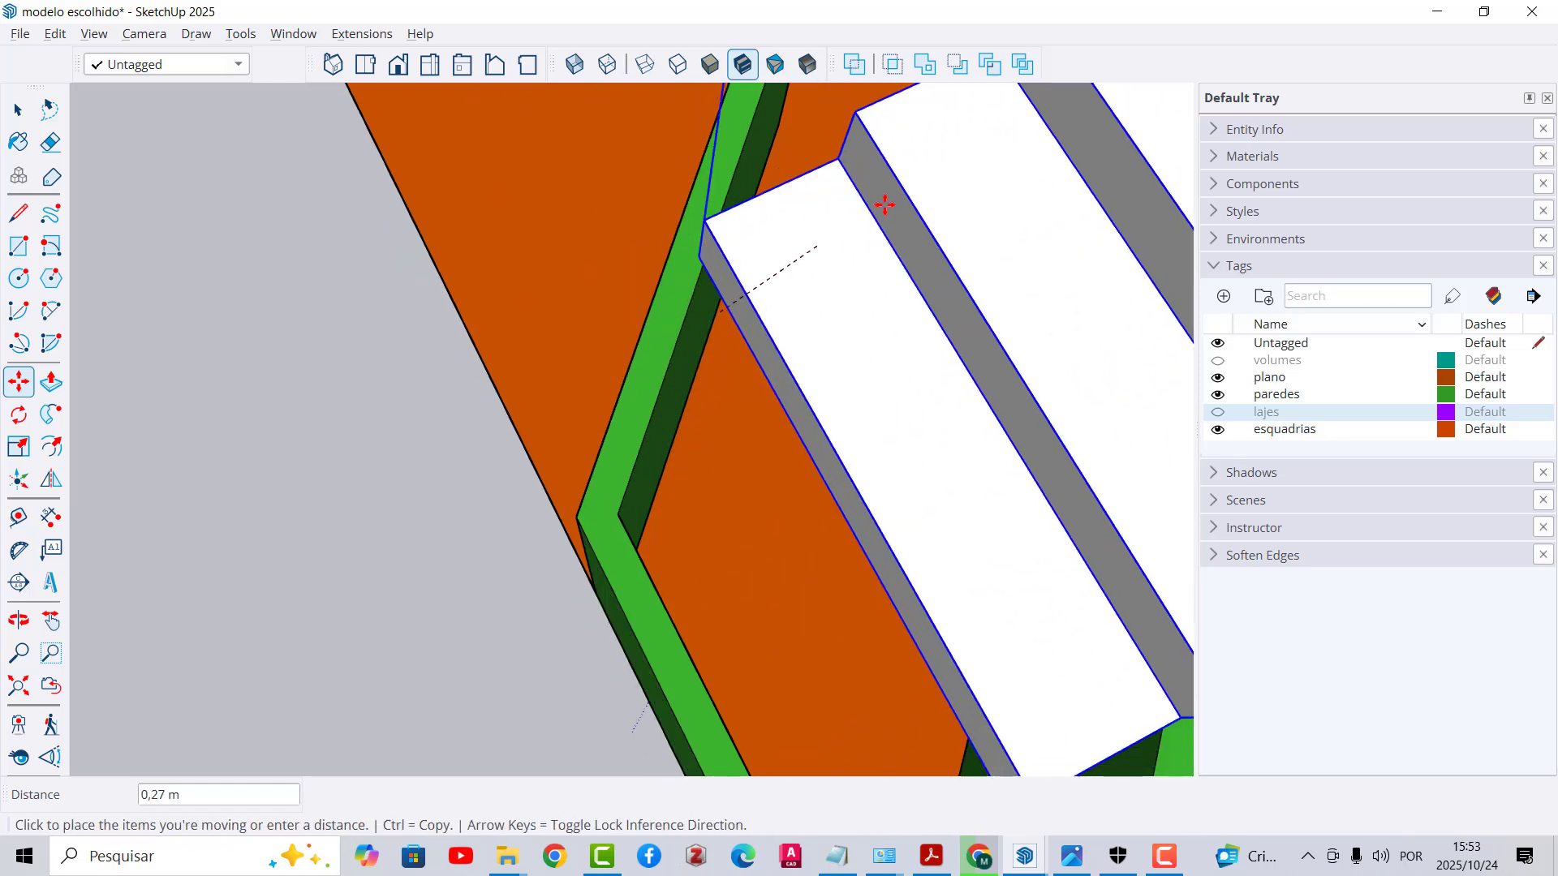
click(981, 156)
Step: Place the lowest step's bottom corner on the base of the short wall's inner face near its free end
click(851, 174)
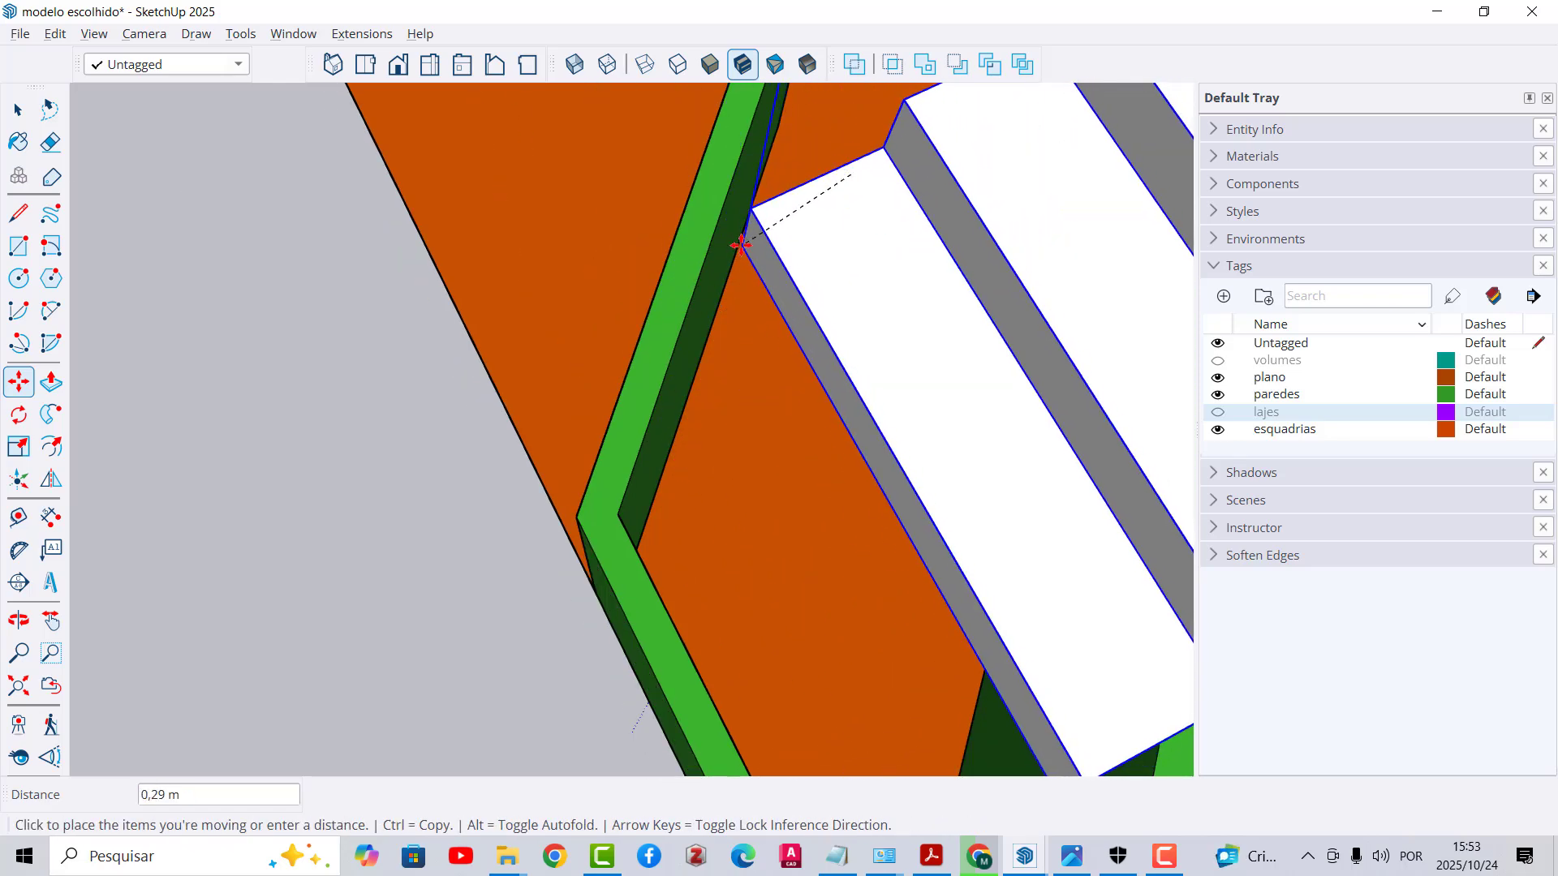
scroll(743, 203, up, 5)
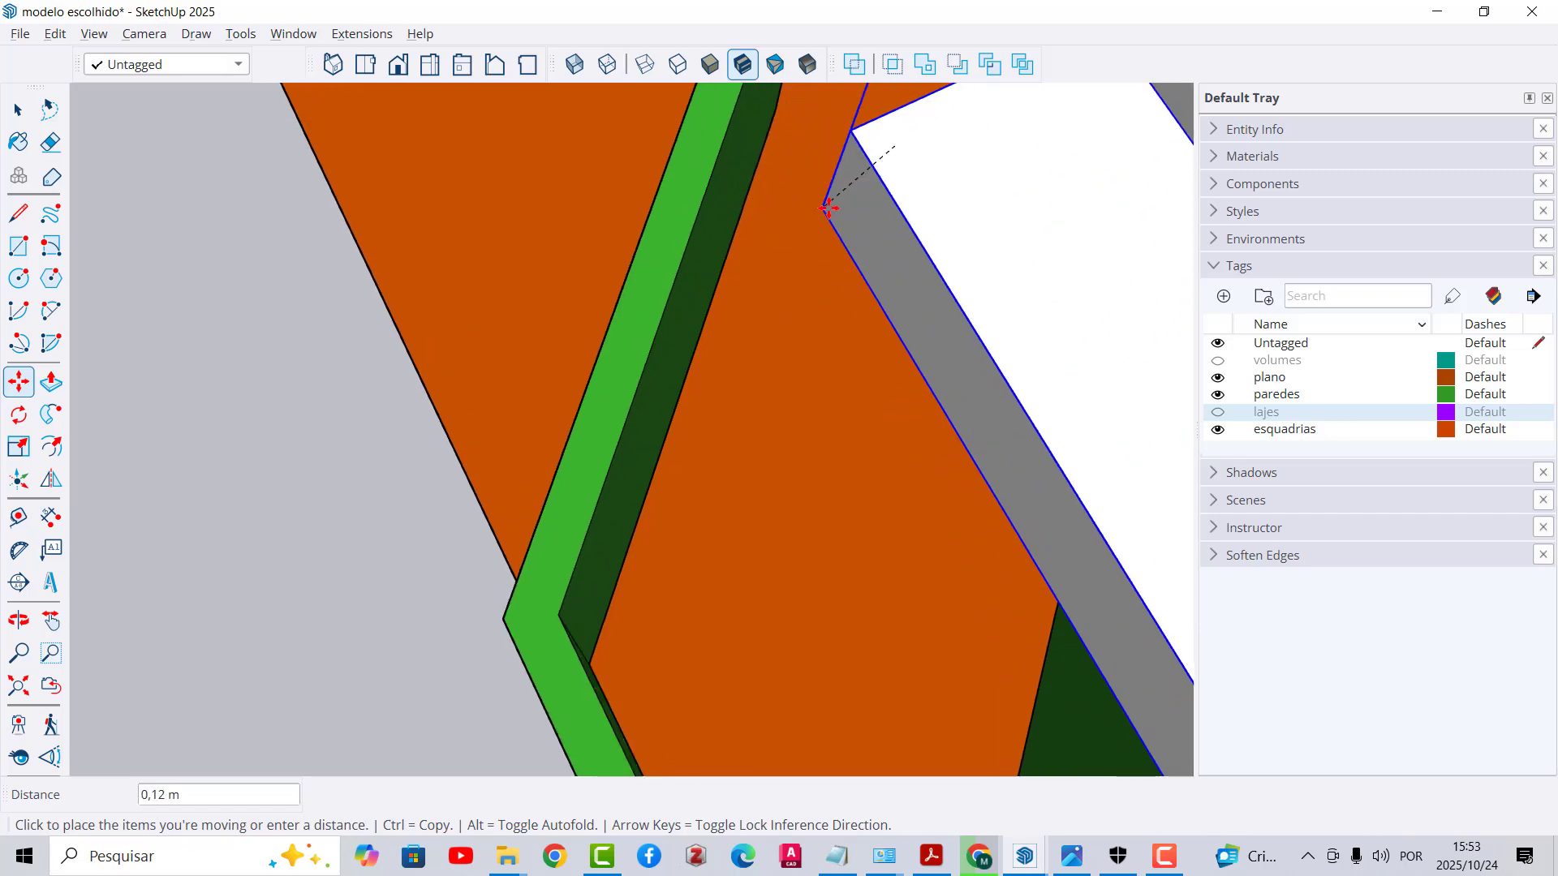
click(733, 204)
middle_drag(819, 329, 811, 219)
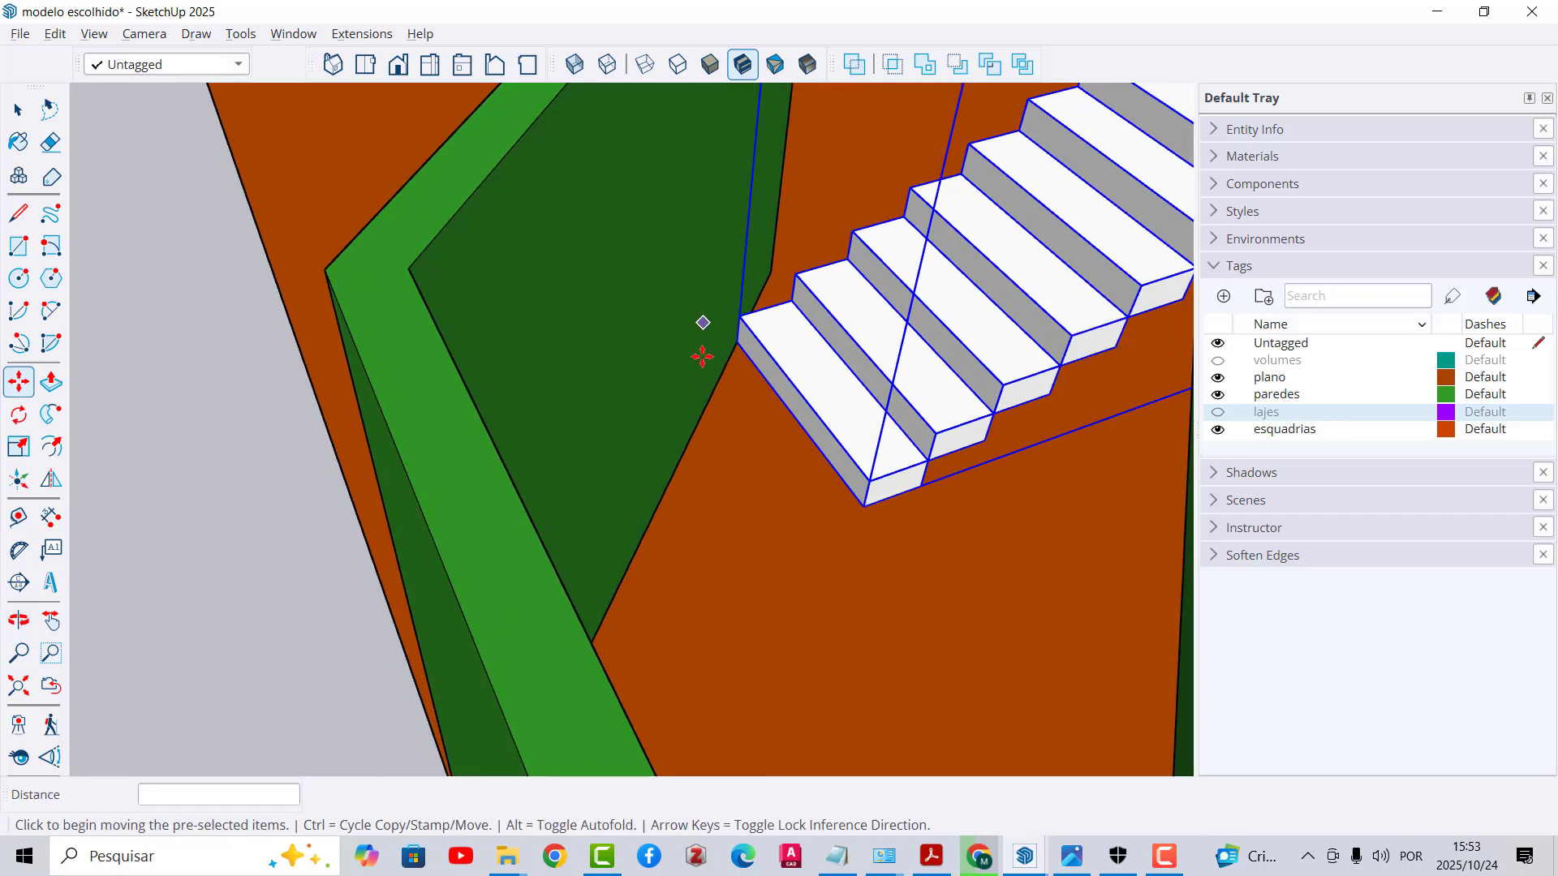
Step: Rotate the stair group 45° about the lowest step's bottom corner against the short wall, using X-ray only while picking points
scroll(702, 354, down, 4)
middle_drag(781, 313, 438, 497)
scroll(470, 507, up, 5)
middle_drag(609, 556, 701, 550)
scroll(701, 543, up, 2)
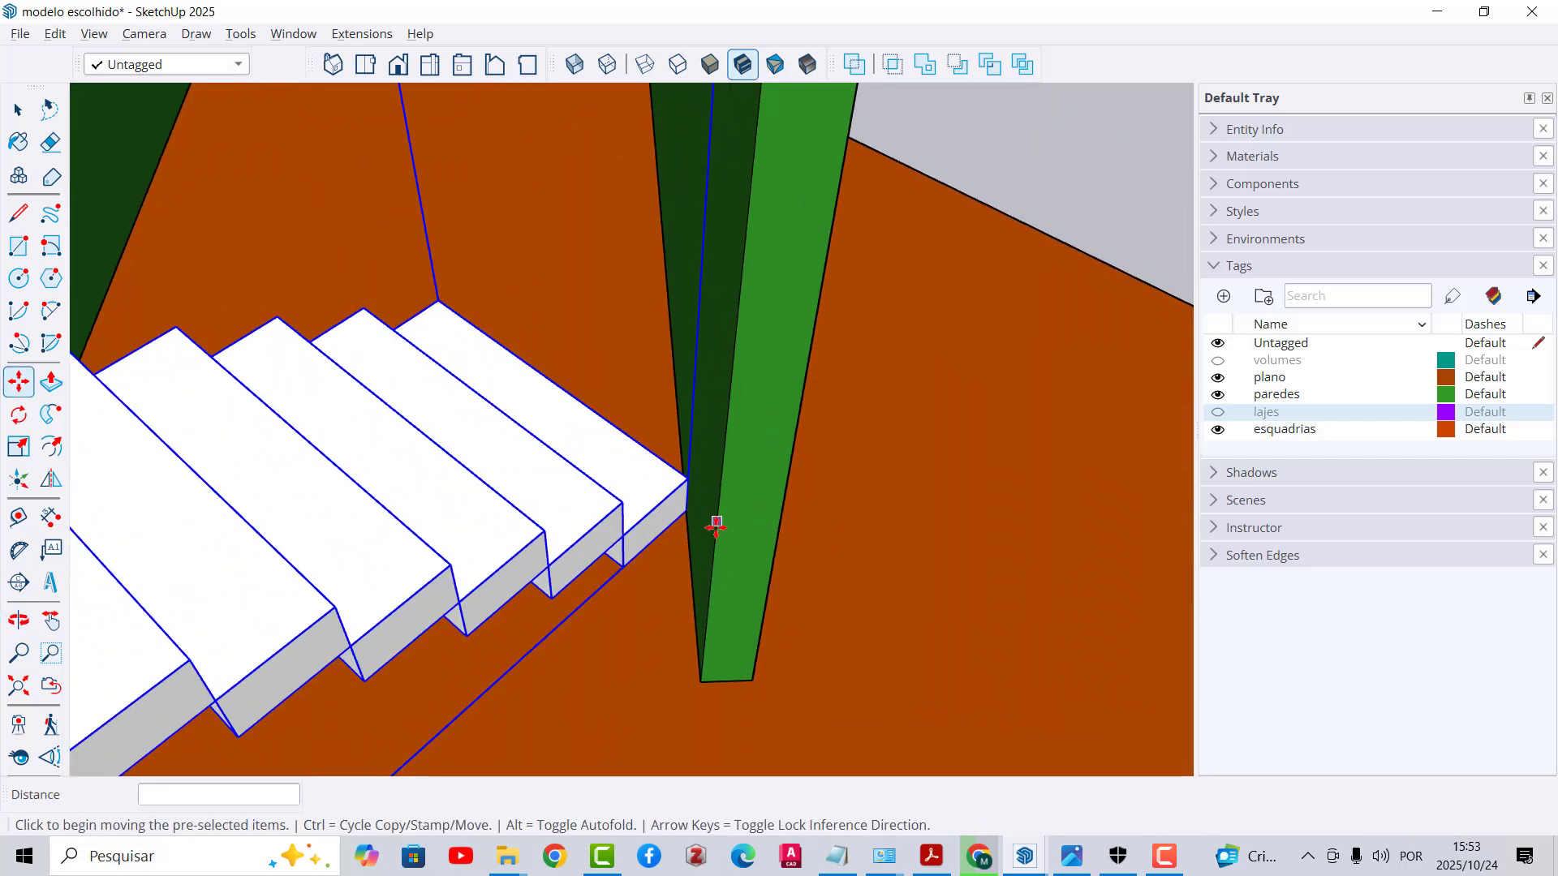
key(space)
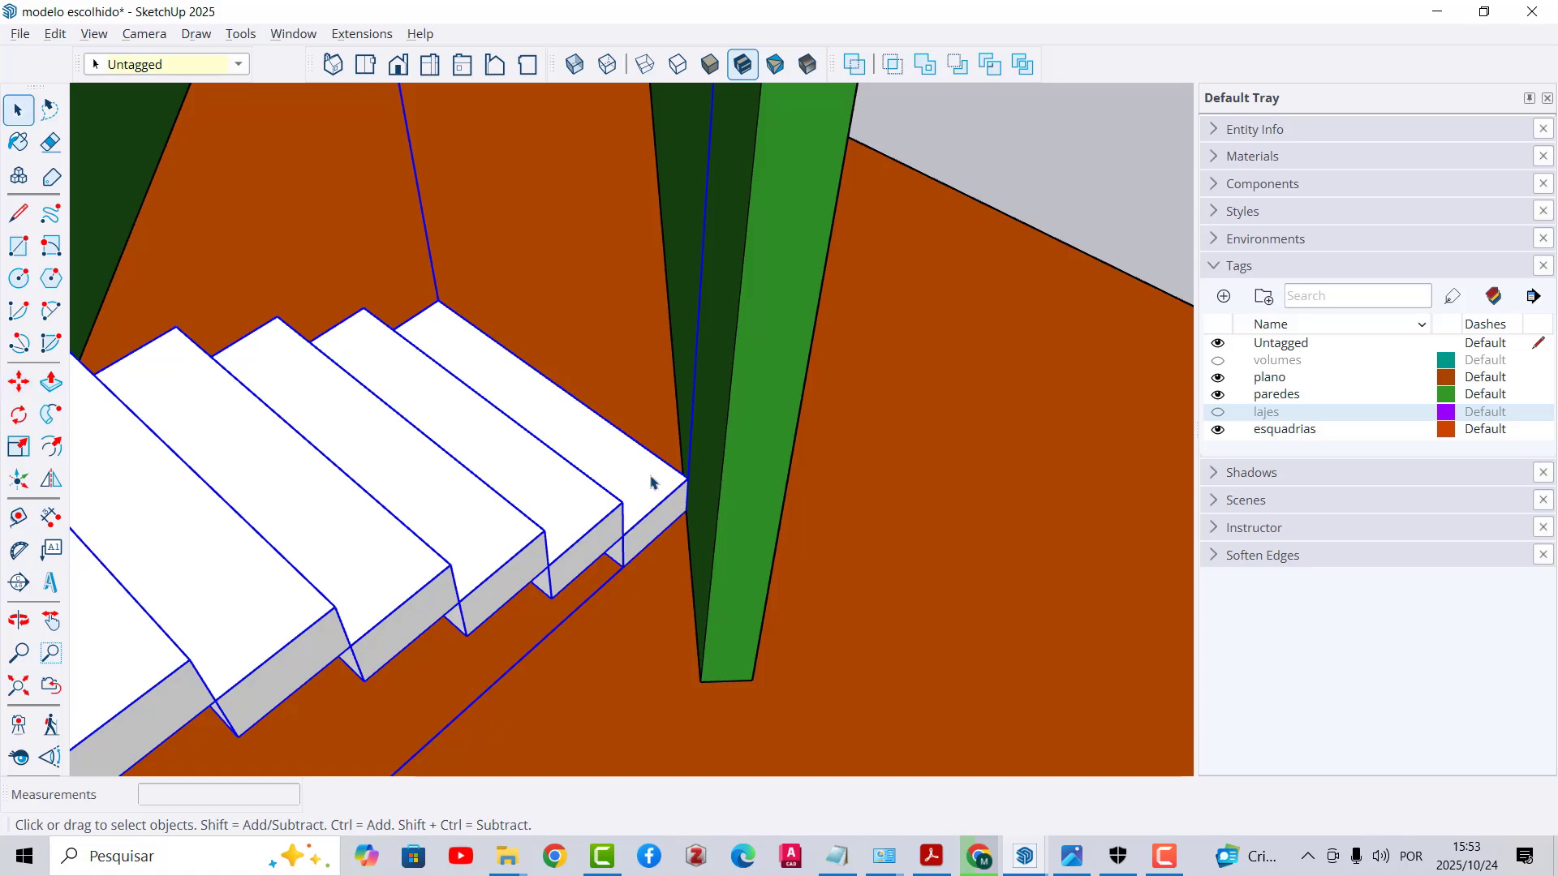
click(20, 415)
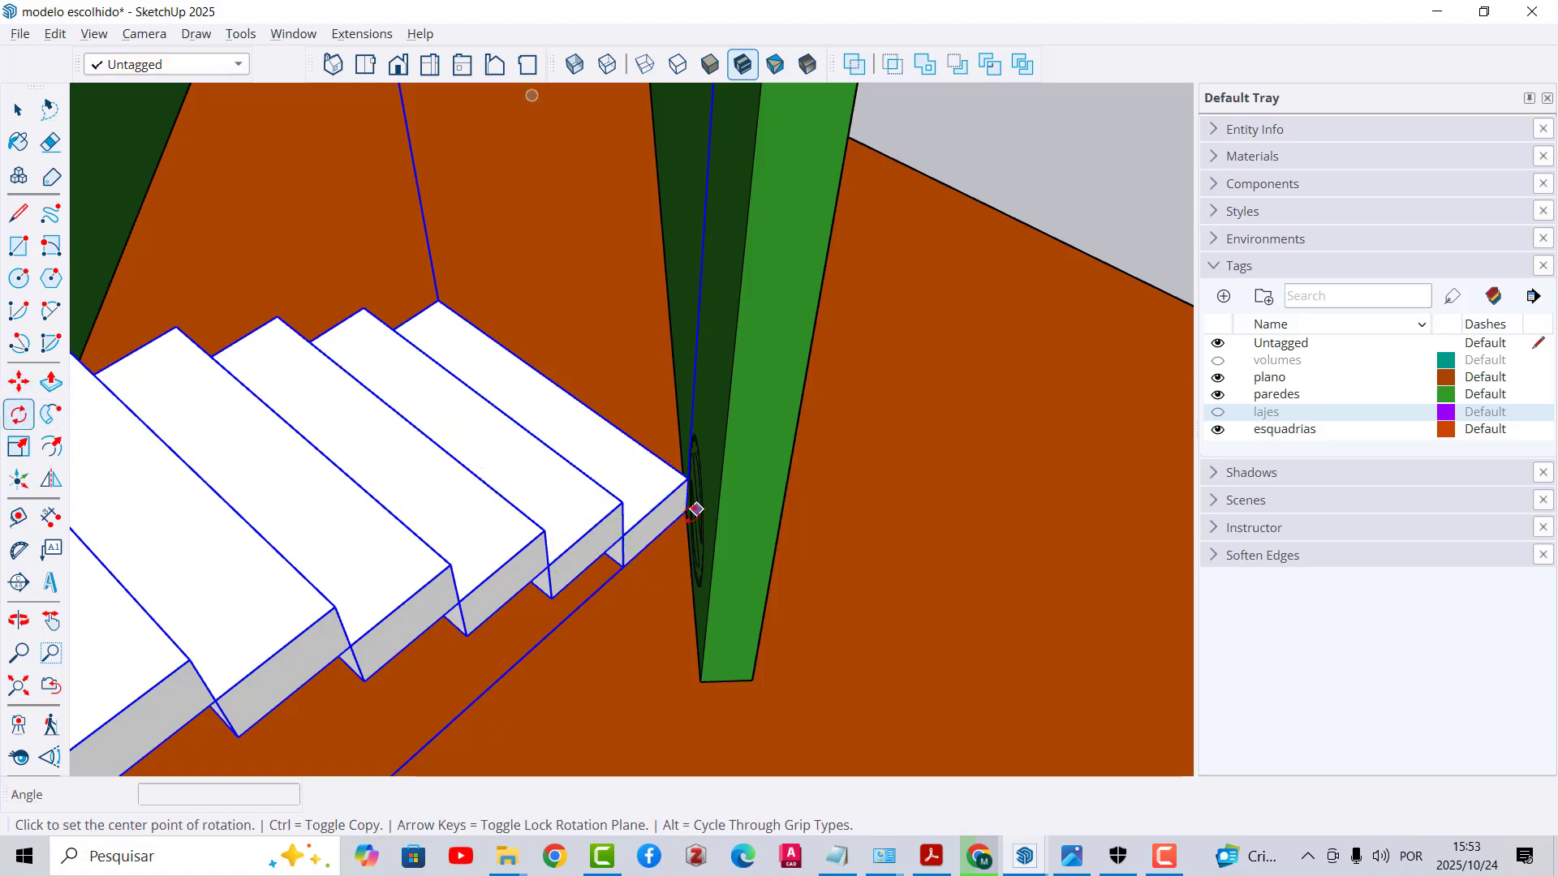
scroll(696, 509, up, 4)
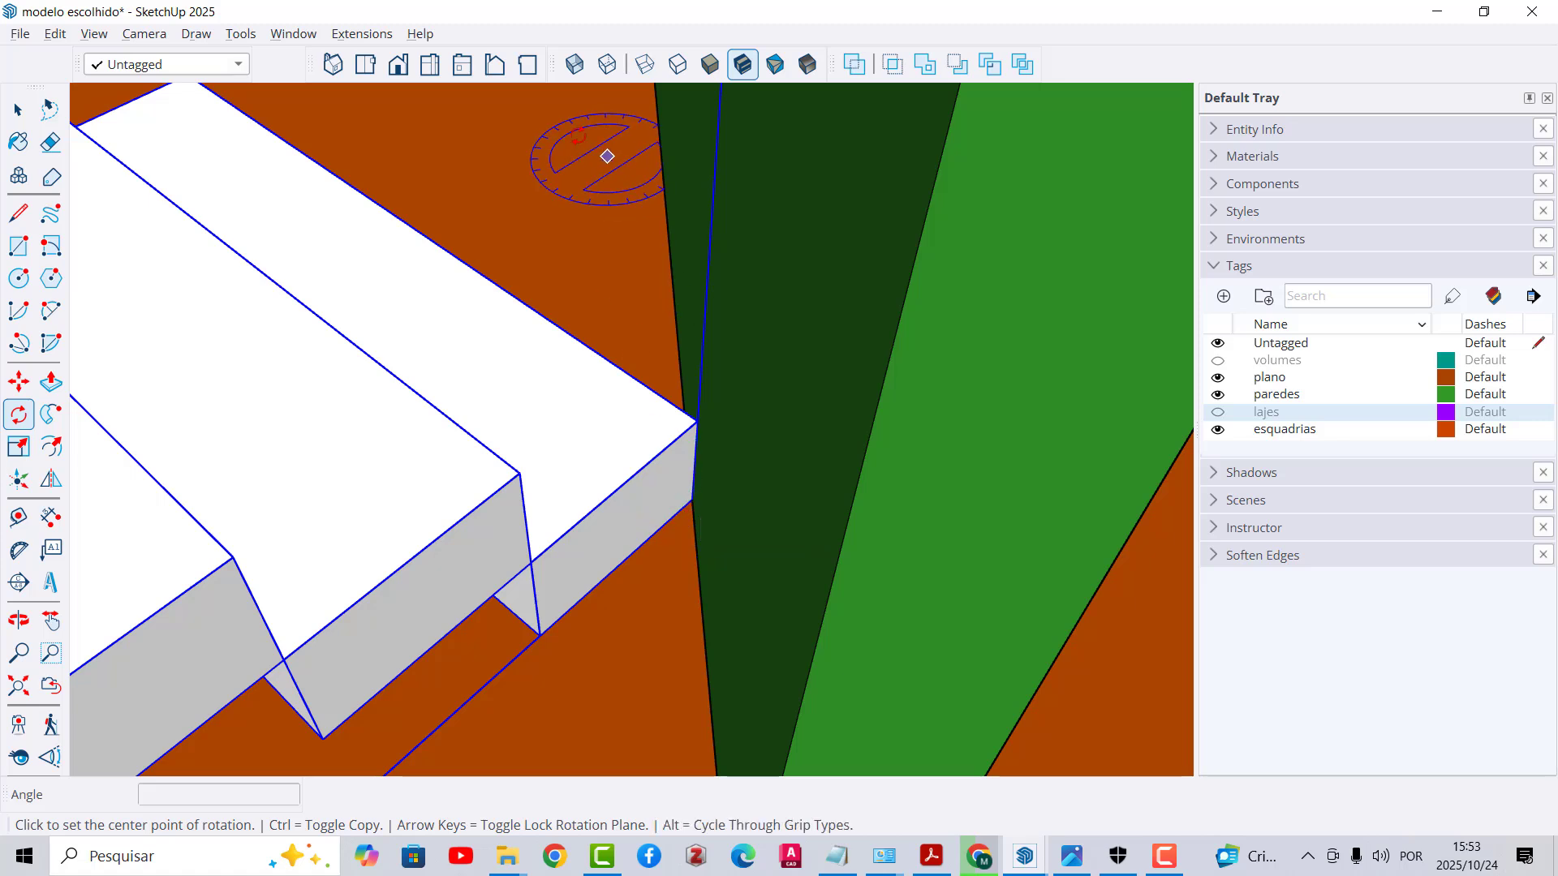
click(573, 64)
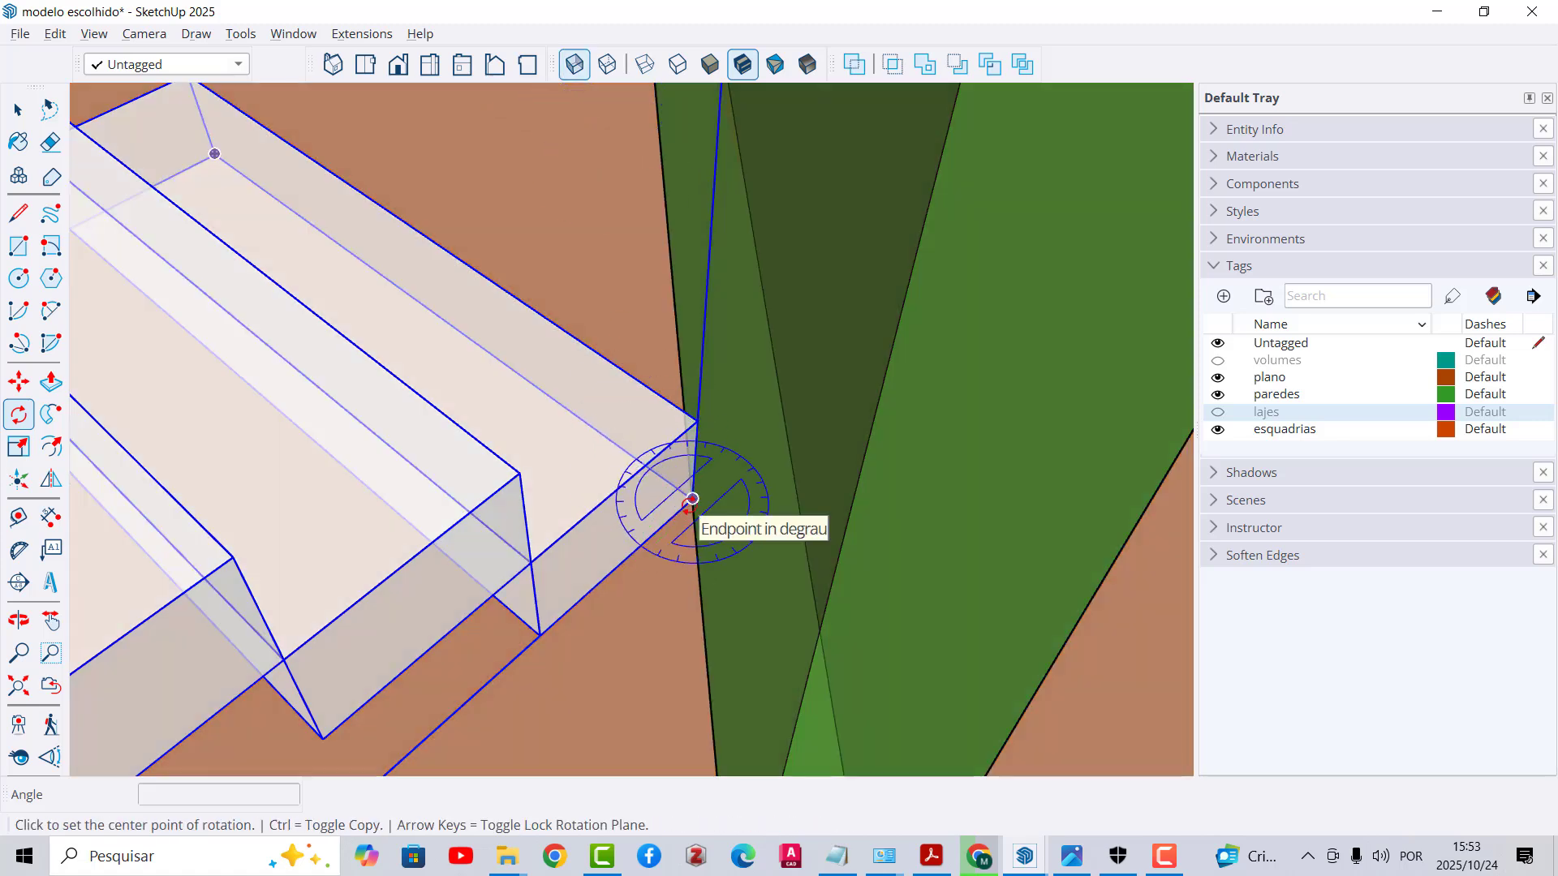
click(692, 499)
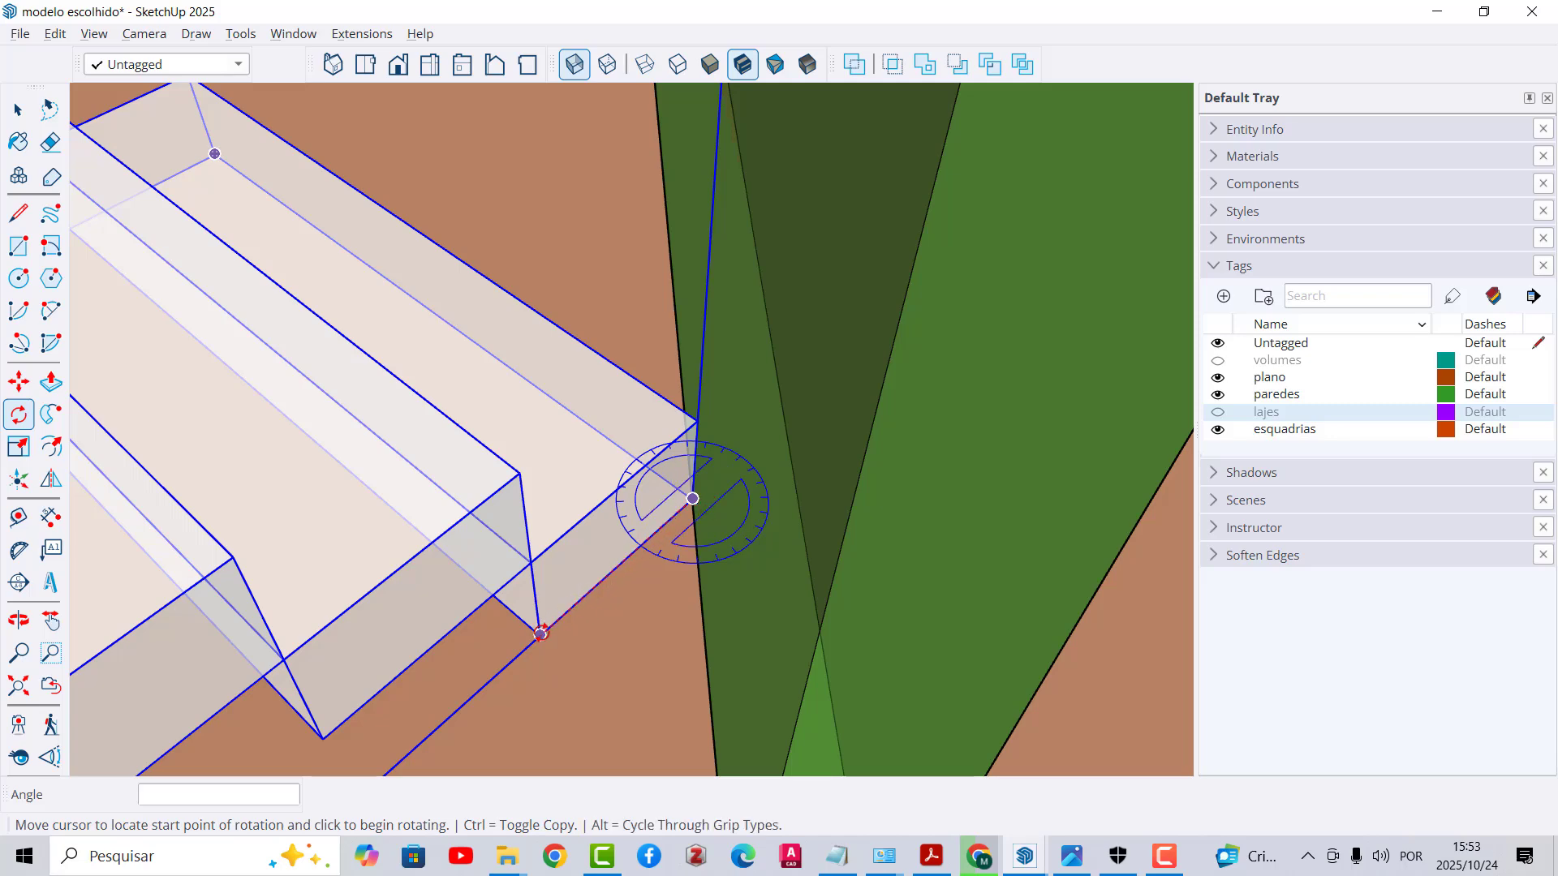
click(540, 633)
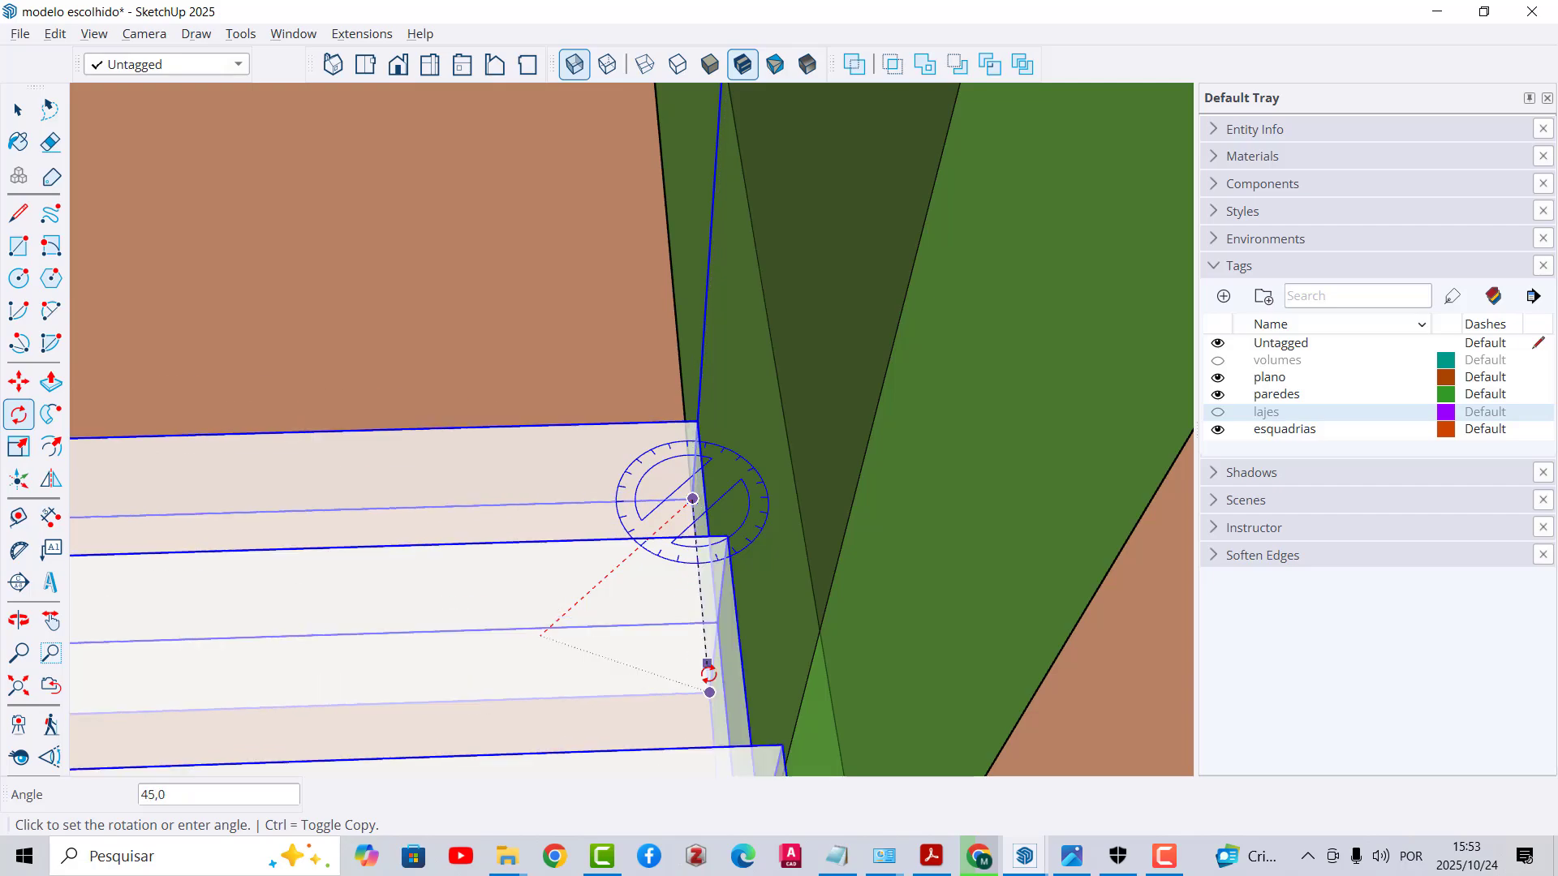
click(708, 681)
scroll(693, 456, down, 10)
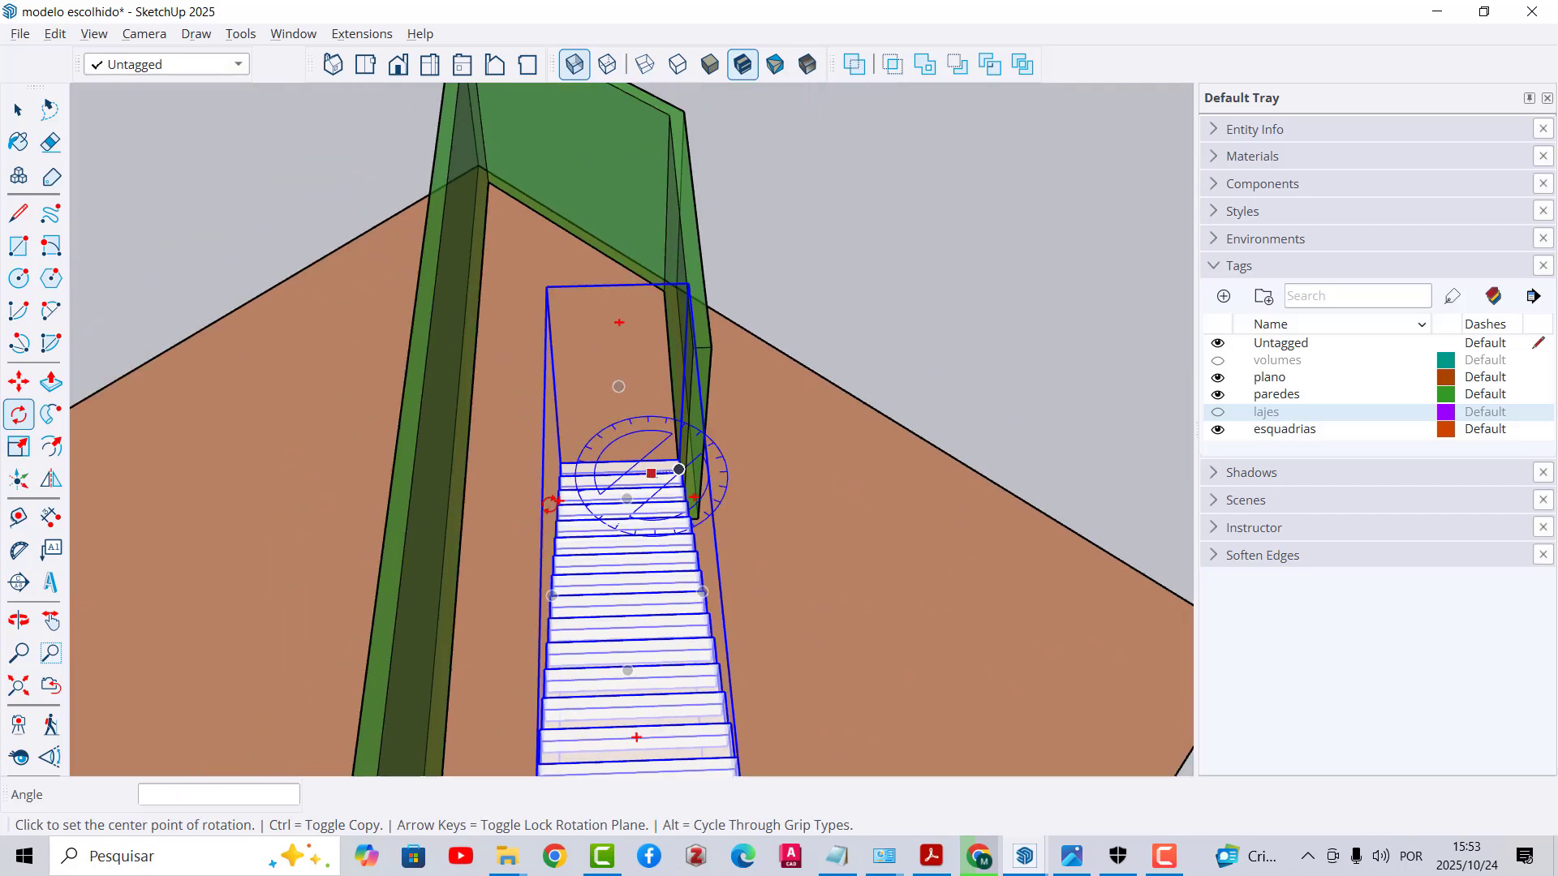
middle_drag(478, 629, 803, 243)
key(space)
click(783, 178)
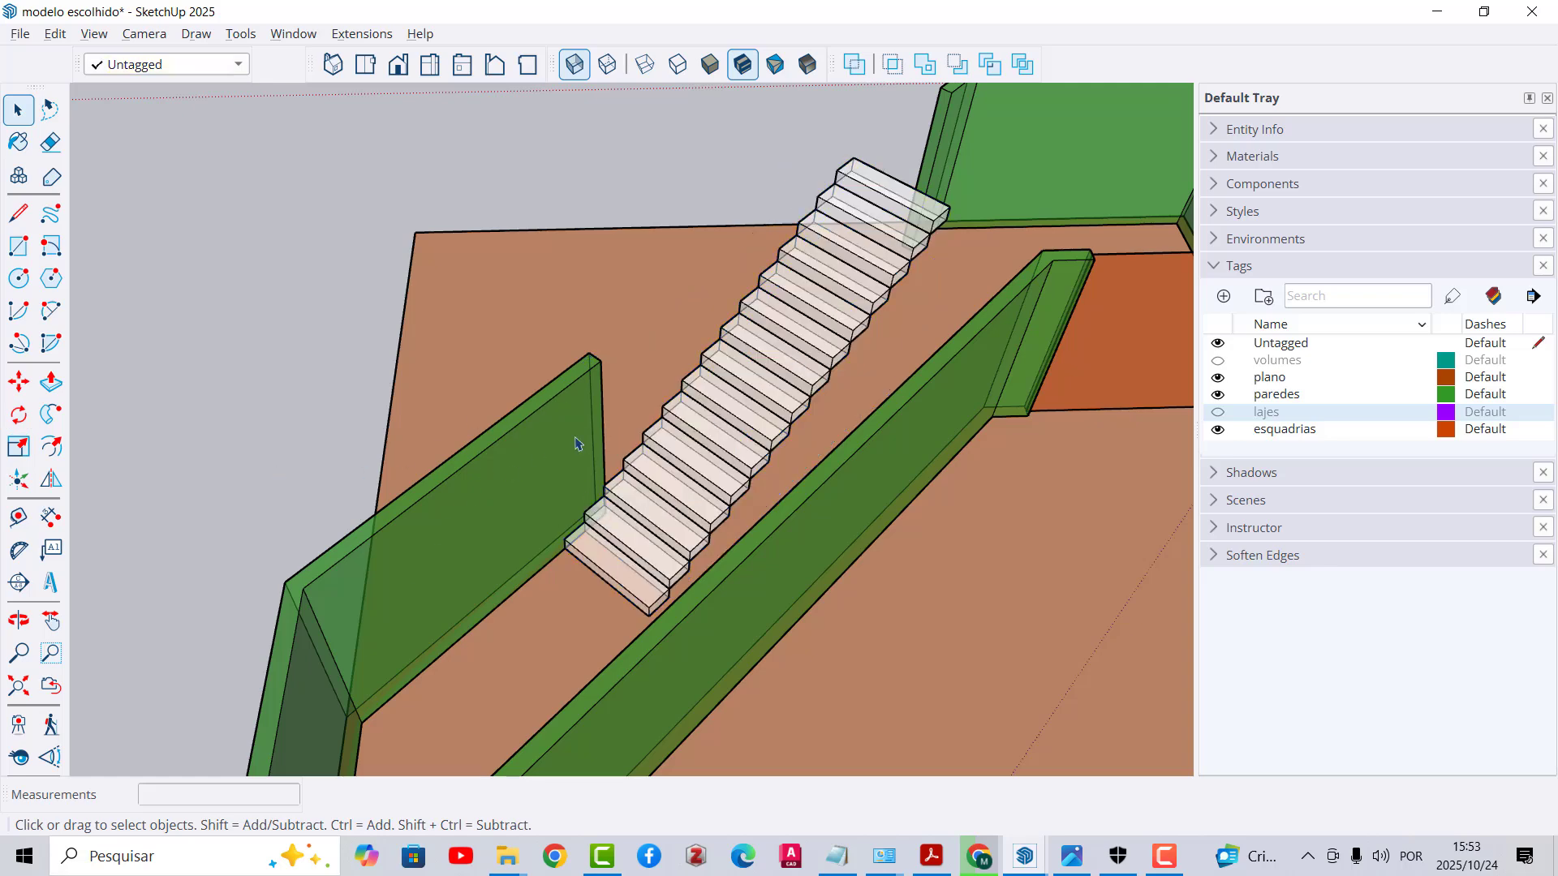
middle_drag(604, 501, 612, 438)
click(573, 64)
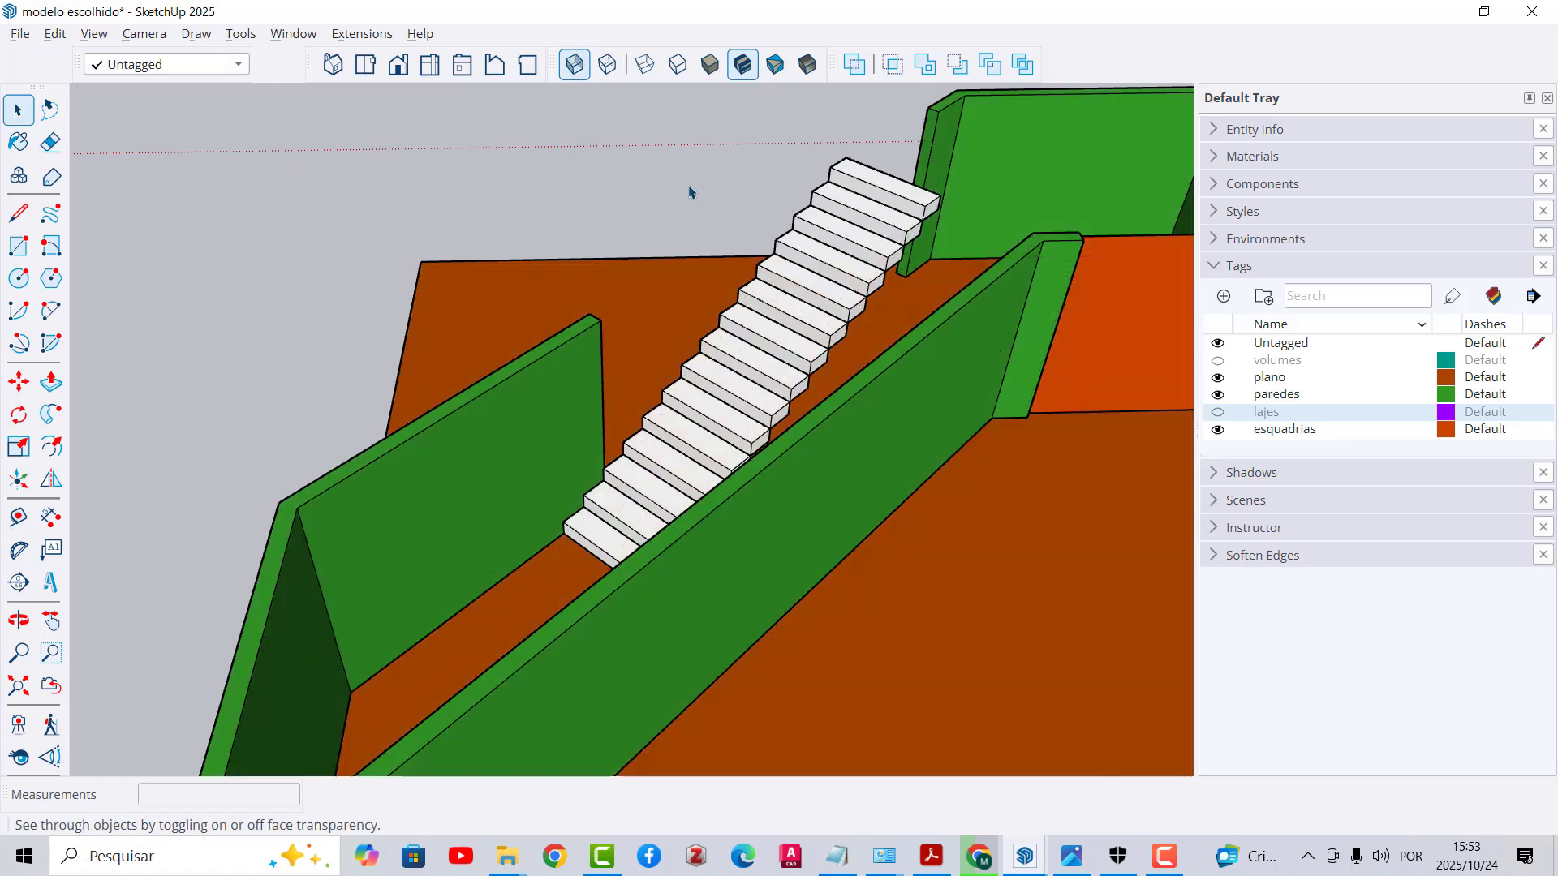
Step: Move the stair group by its lowest step's corner about 0.88 m down the passage between the walls
middle_drag(756, 397, 751, 434)
click(751, 434)
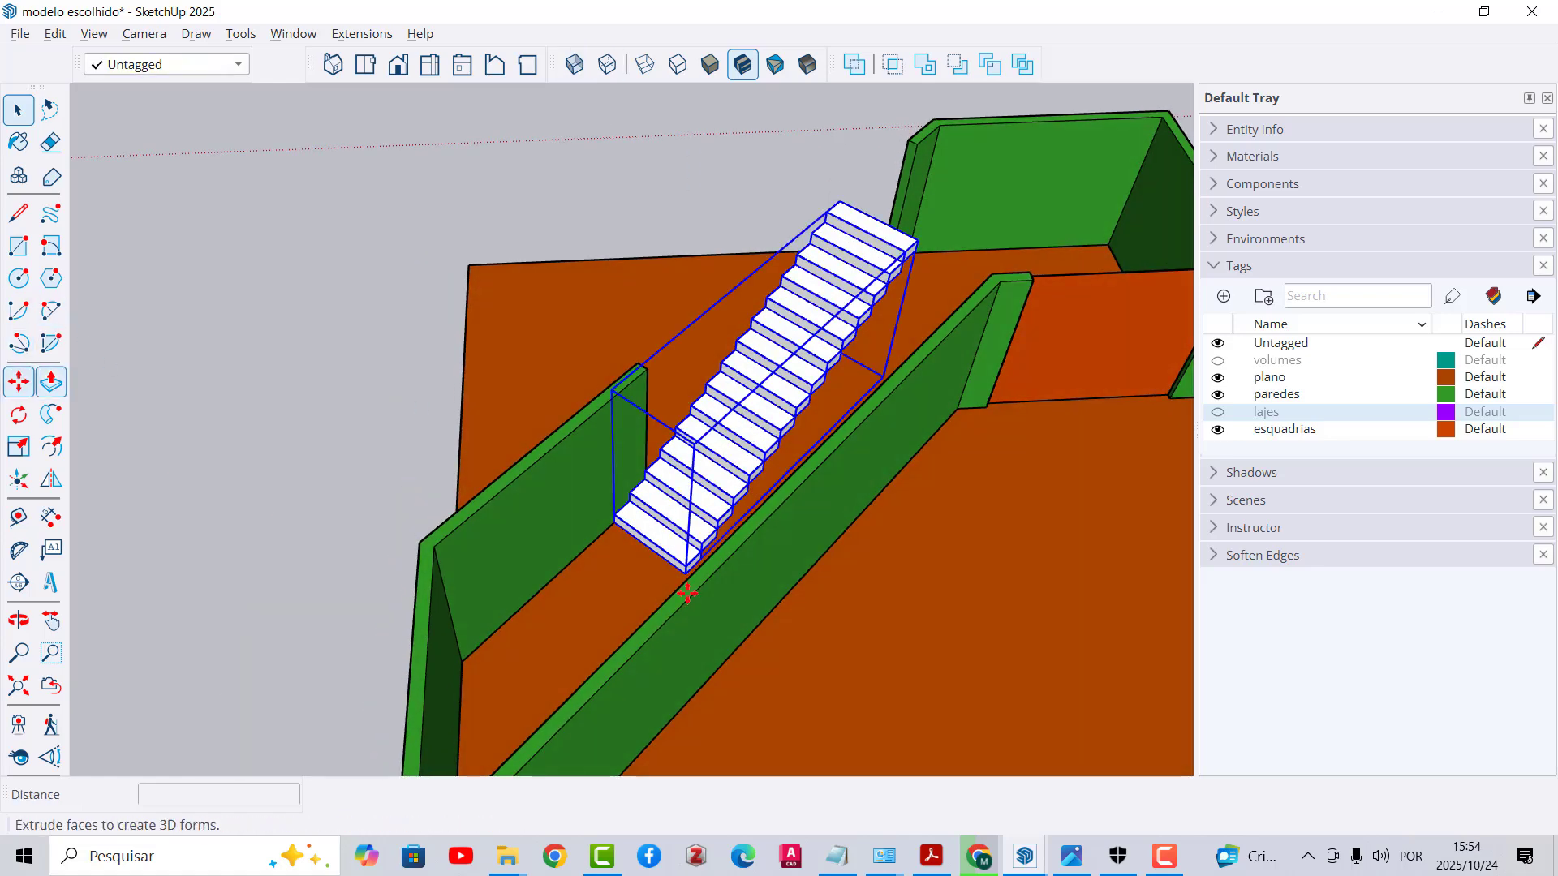
click(17, 381)
click(615, 526)
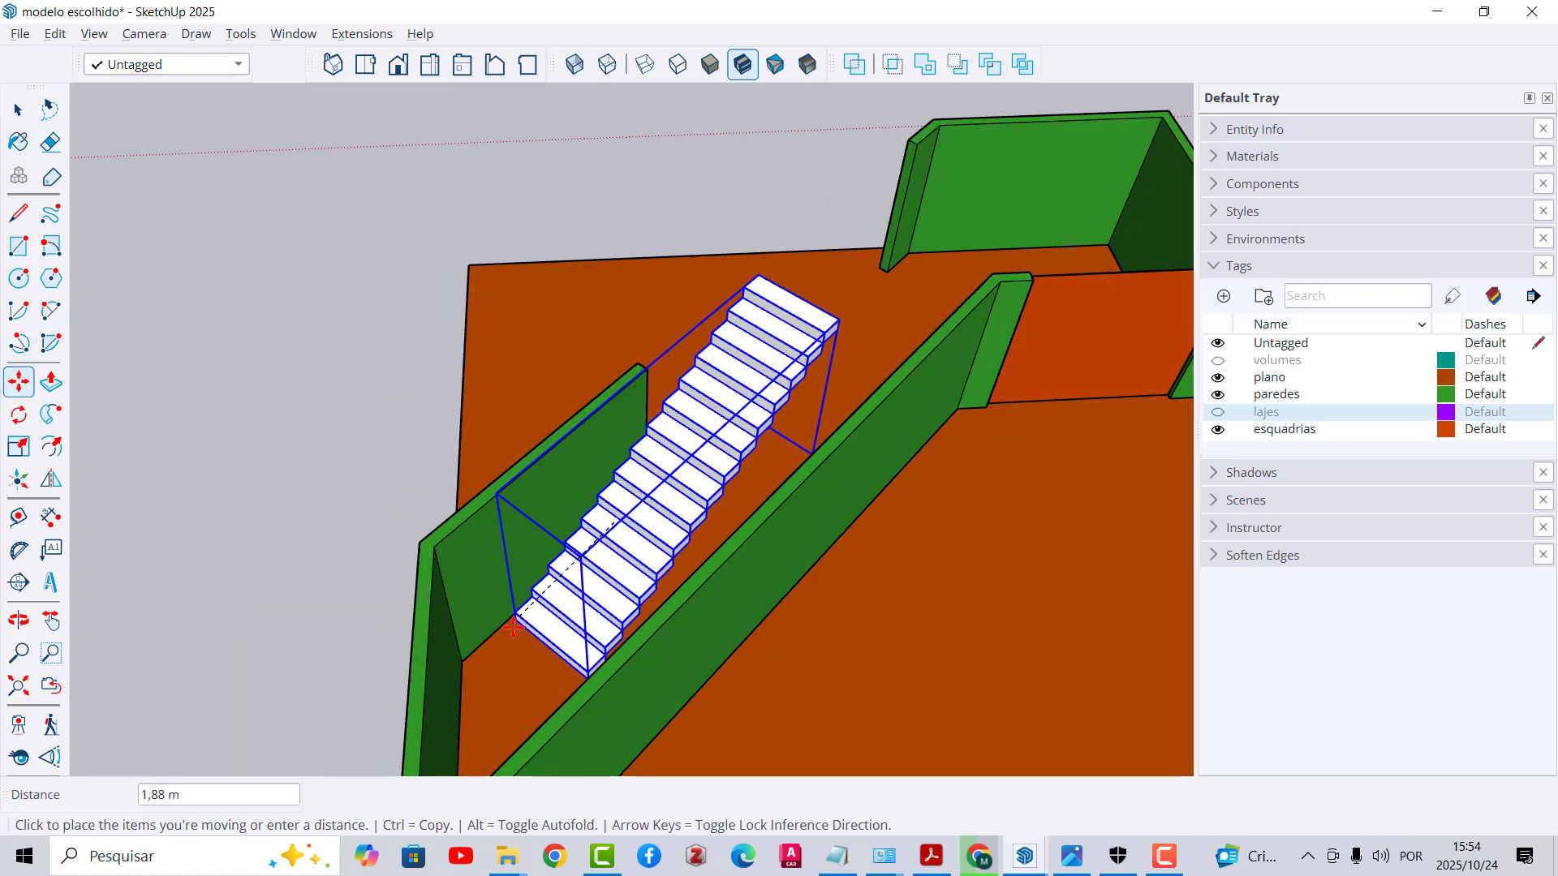
click(603, 579)
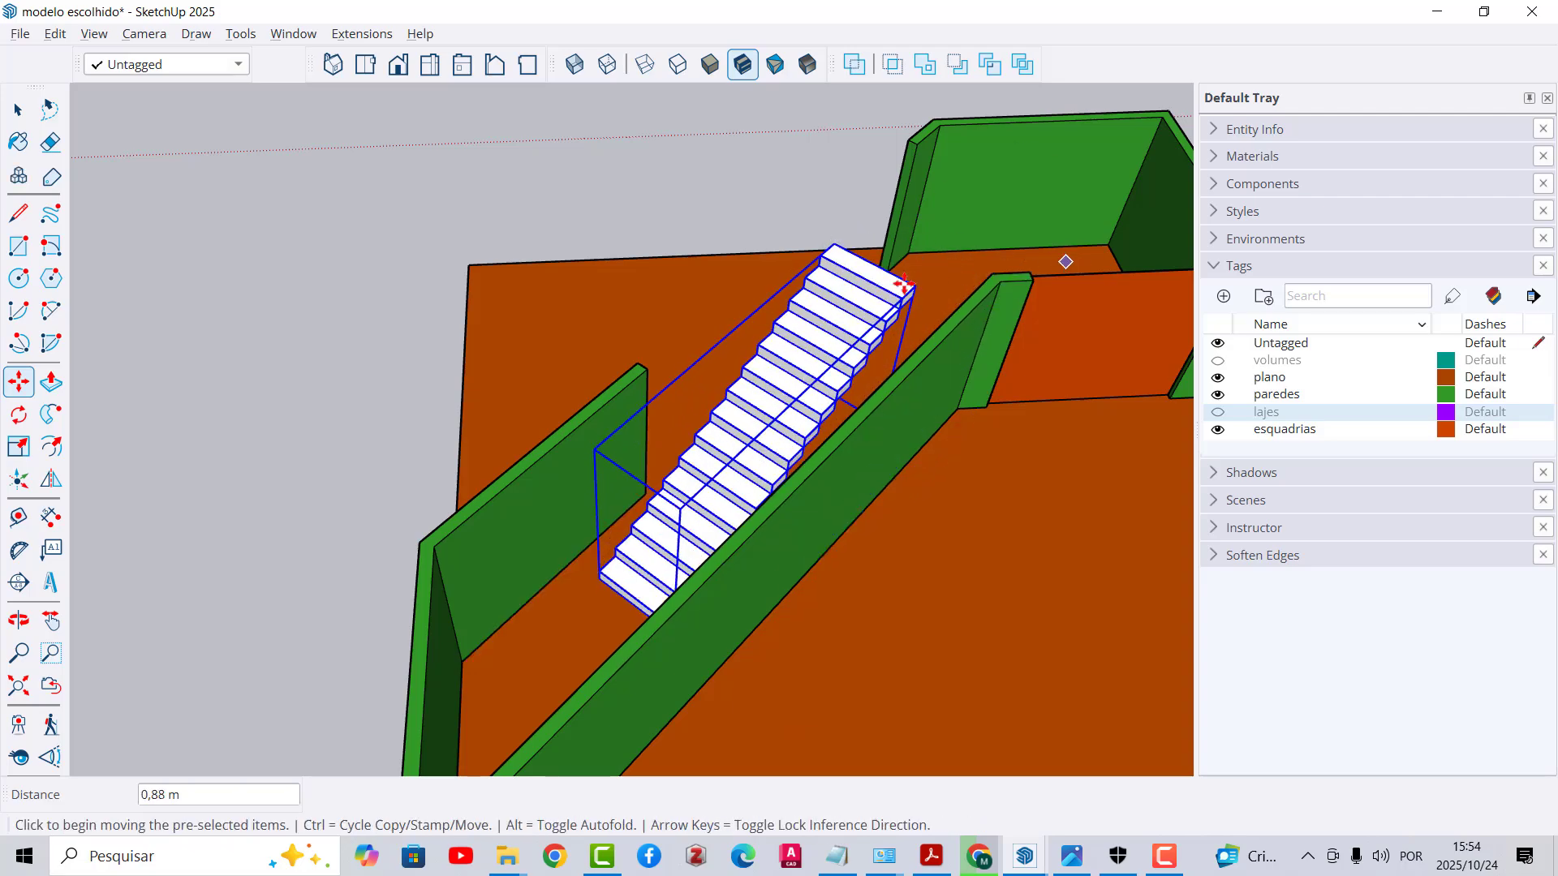
Step: Move the stair group across the long wall onto the open floor outside it
middle_drag(1064, 260, 585, 399)
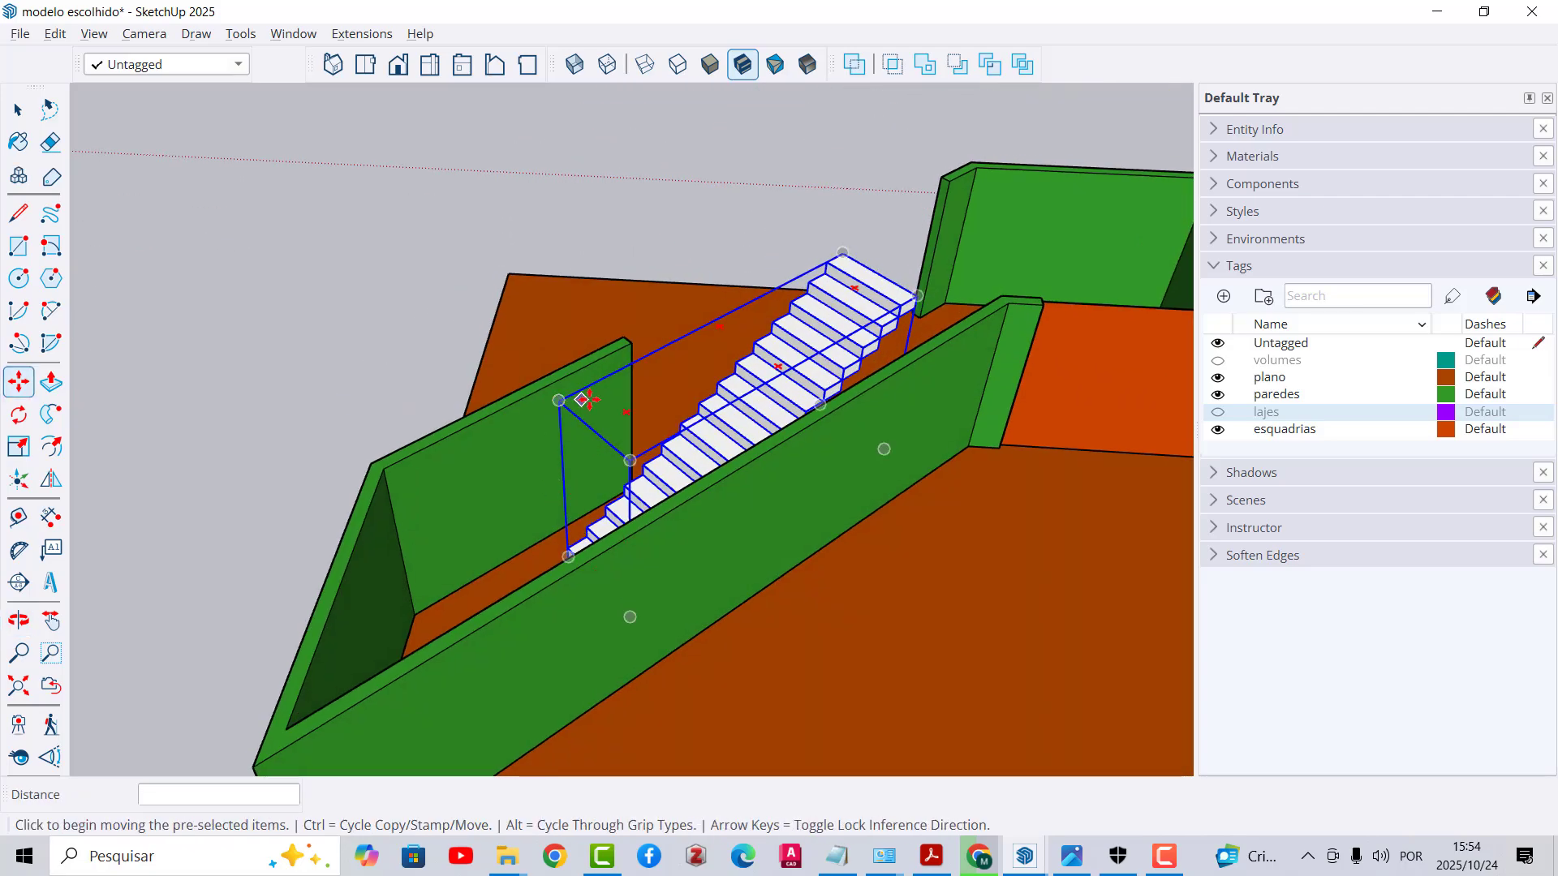
scroll(656, 374, down, 1)
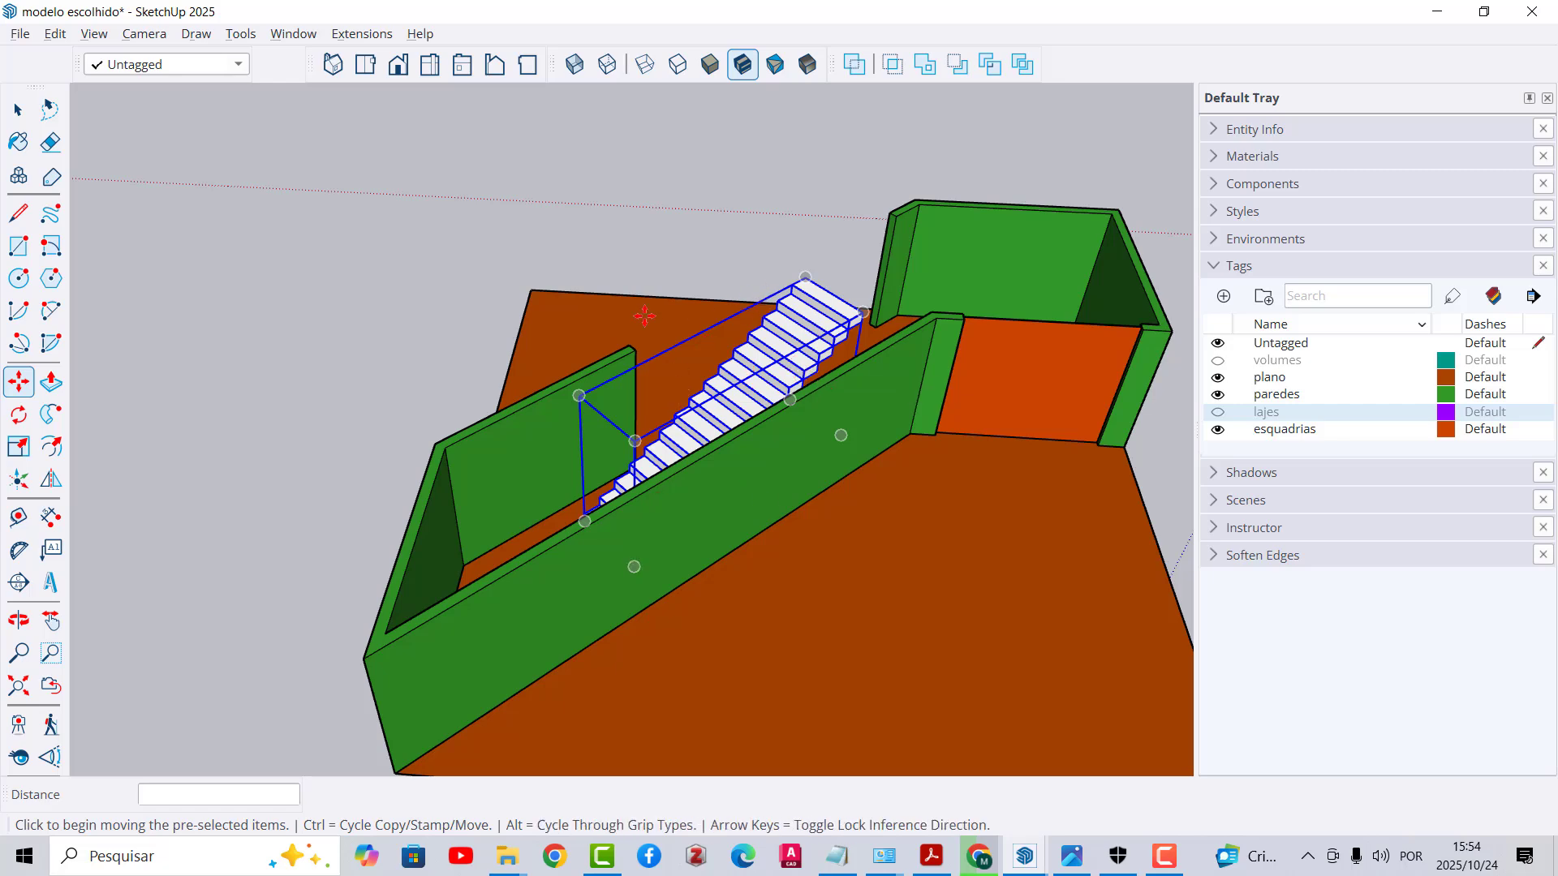
scroll(644, 316, down, 2)
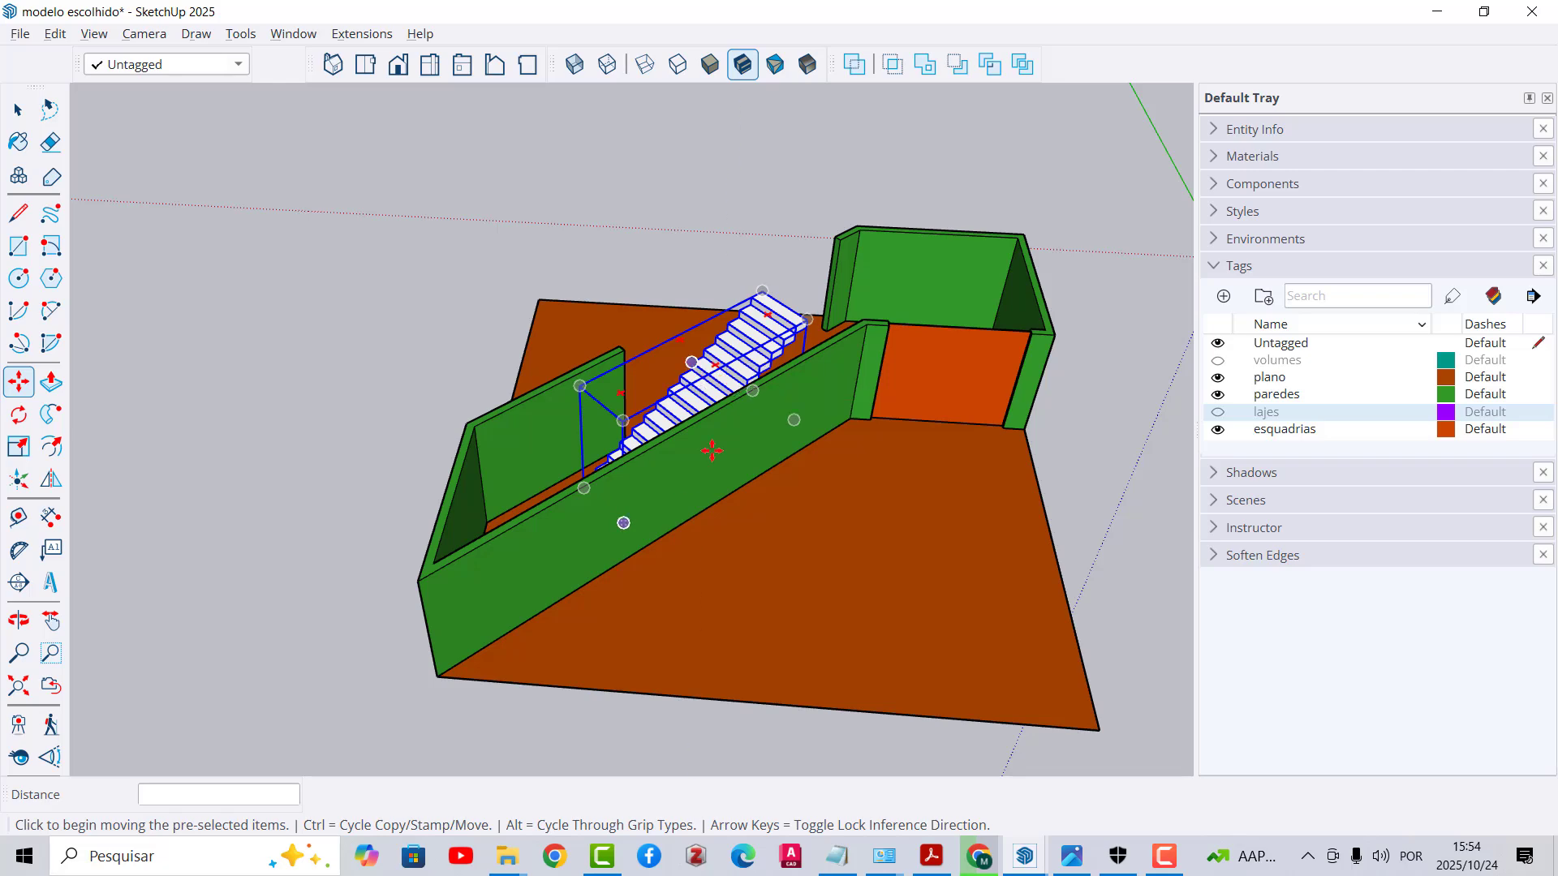
scroll(751, 385, up, 2)
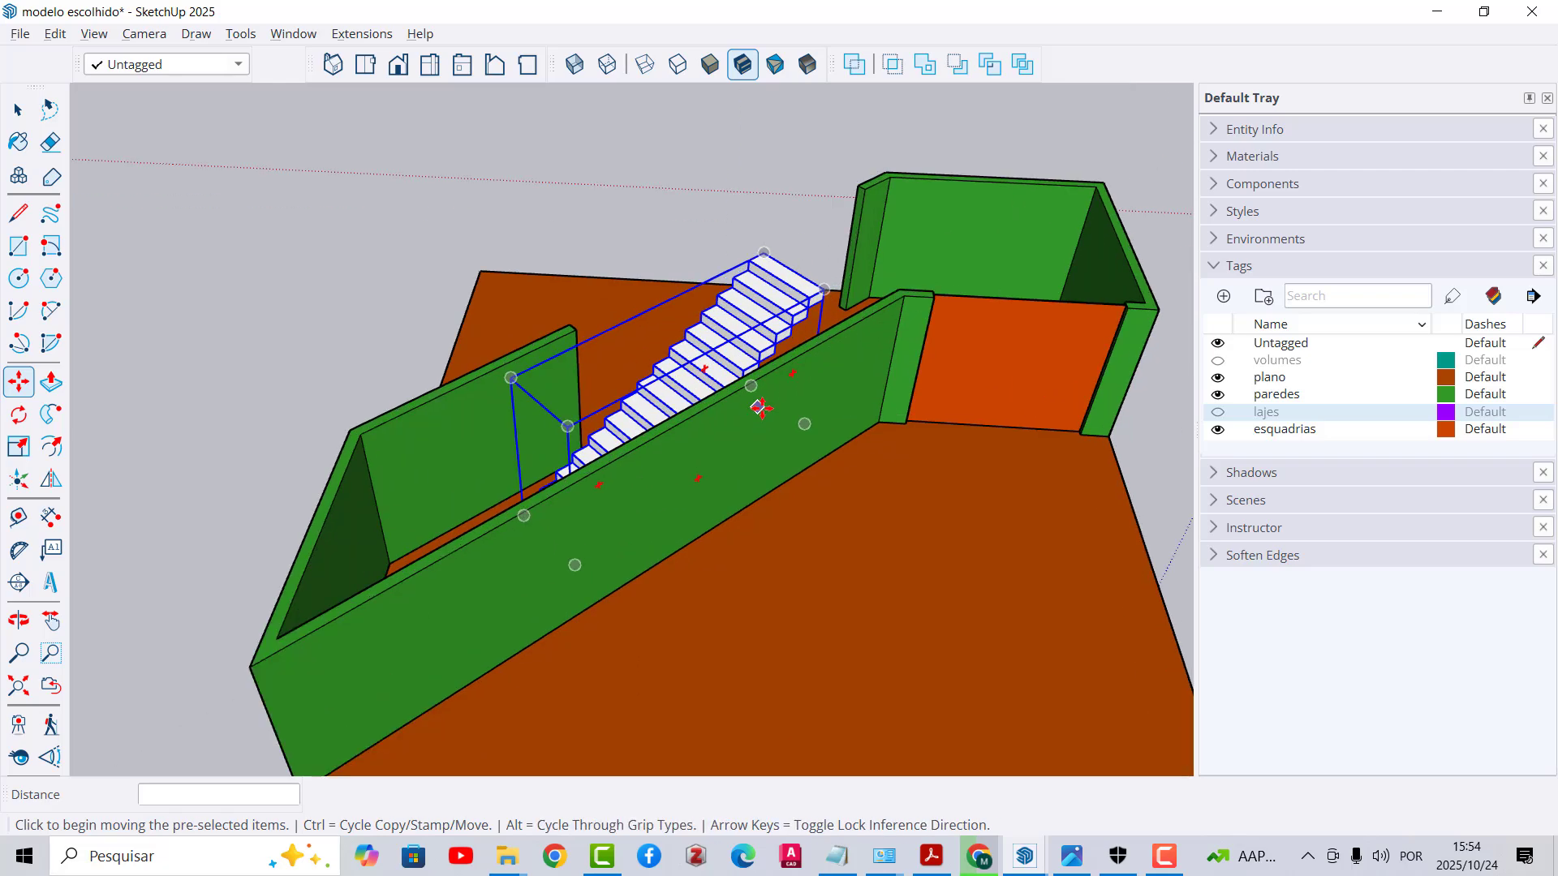
scroll(747, 382, down, 1)
click(701, 385)
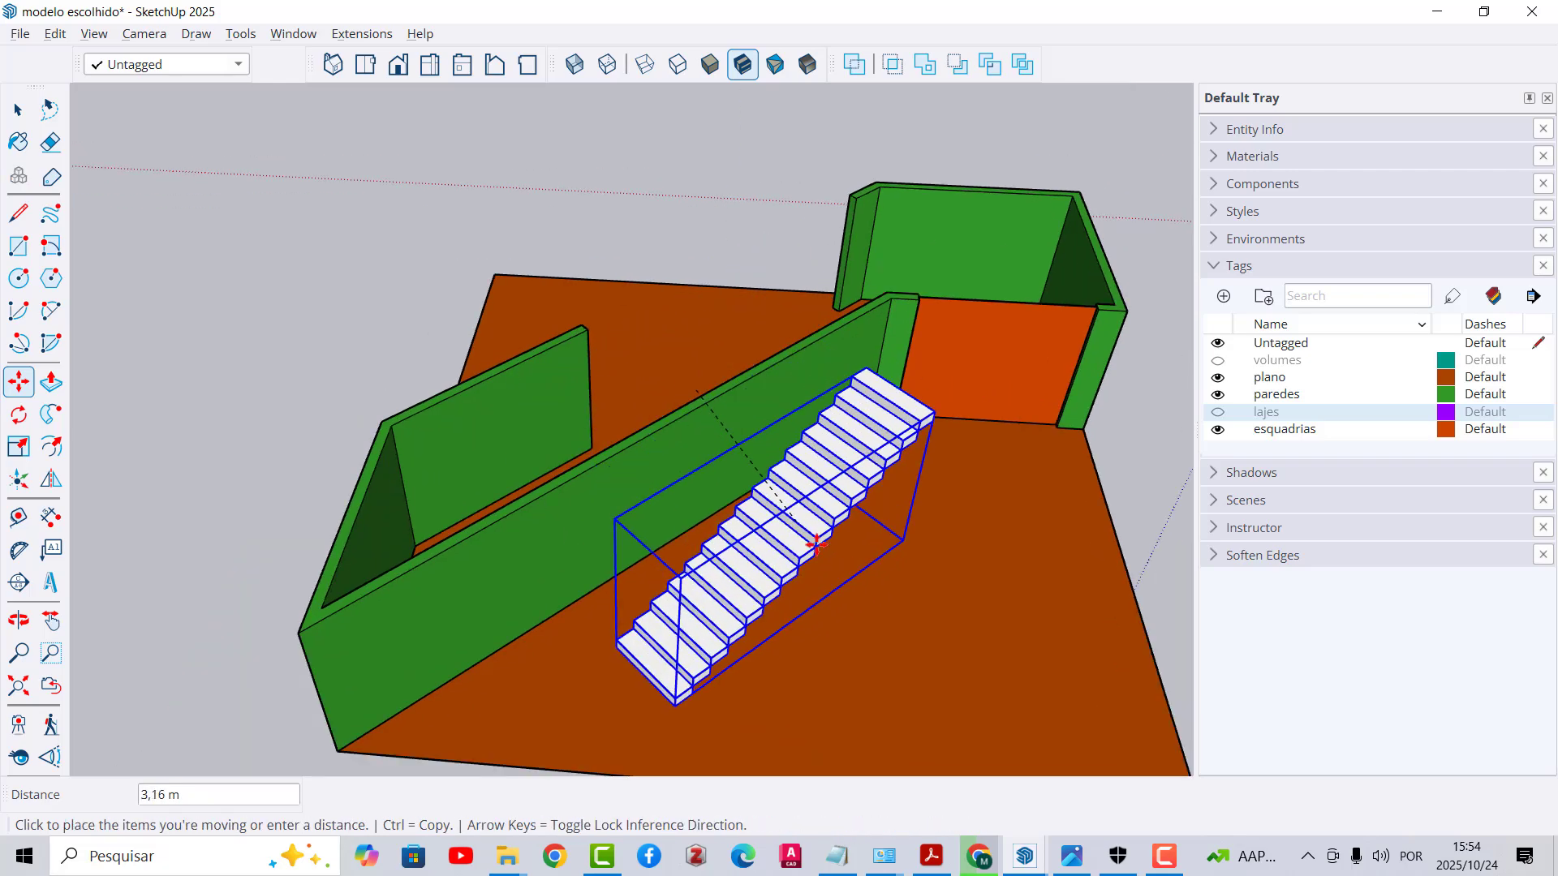
click(748, 444)
Step: Open the stair group and move its upper seven steps about 3.95 m to the open floor beside the lower flight
scroll(763, 446, down, 1)
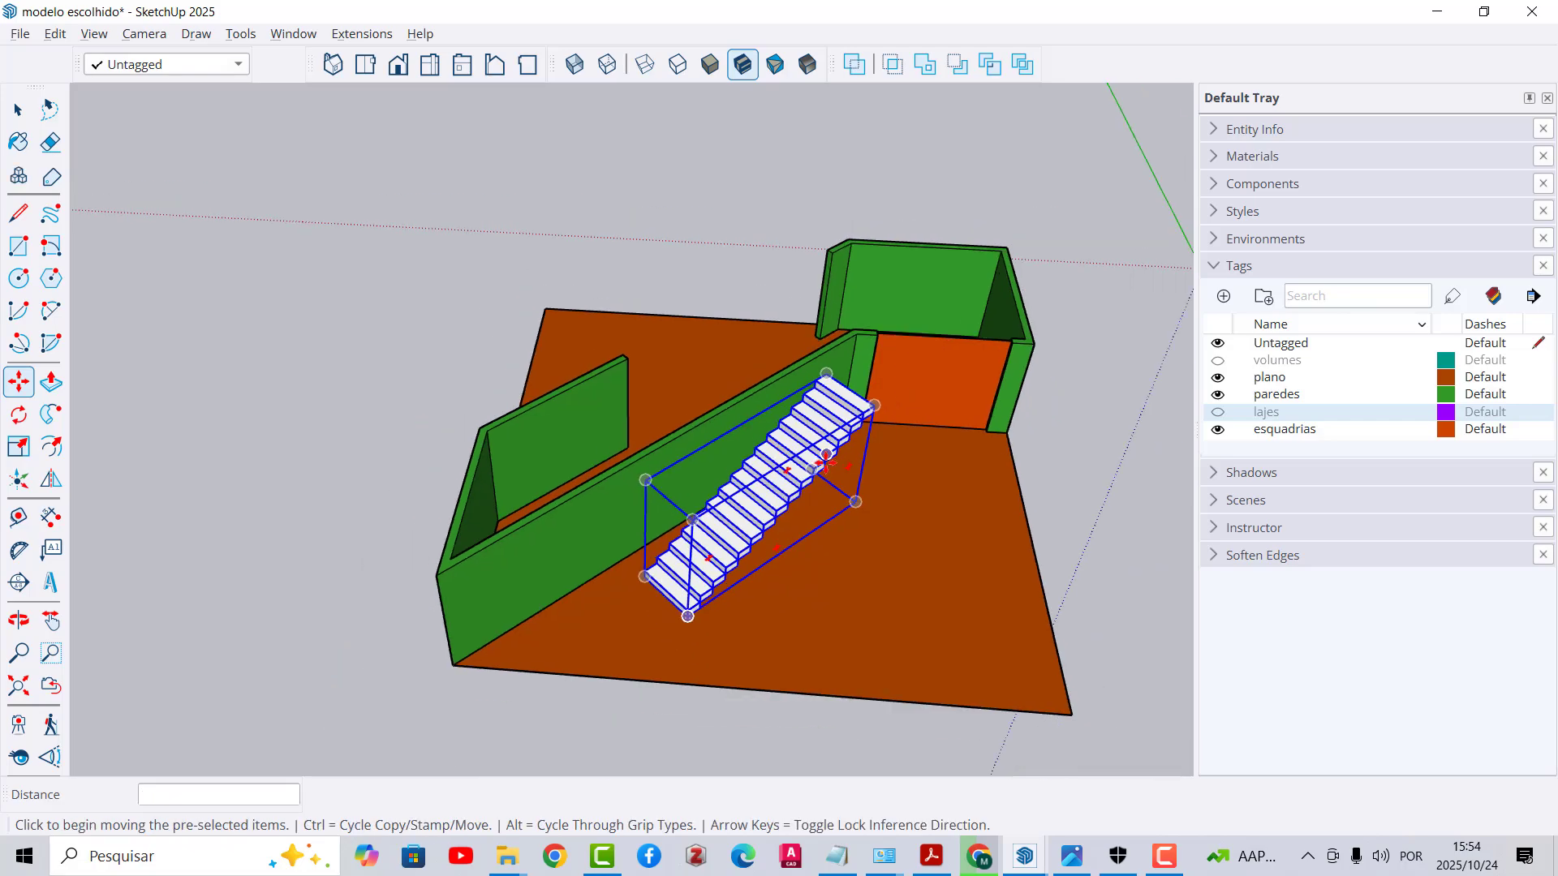
scroll(763, 446, up, 1)
middle_drag(763, 446, 739, 422)
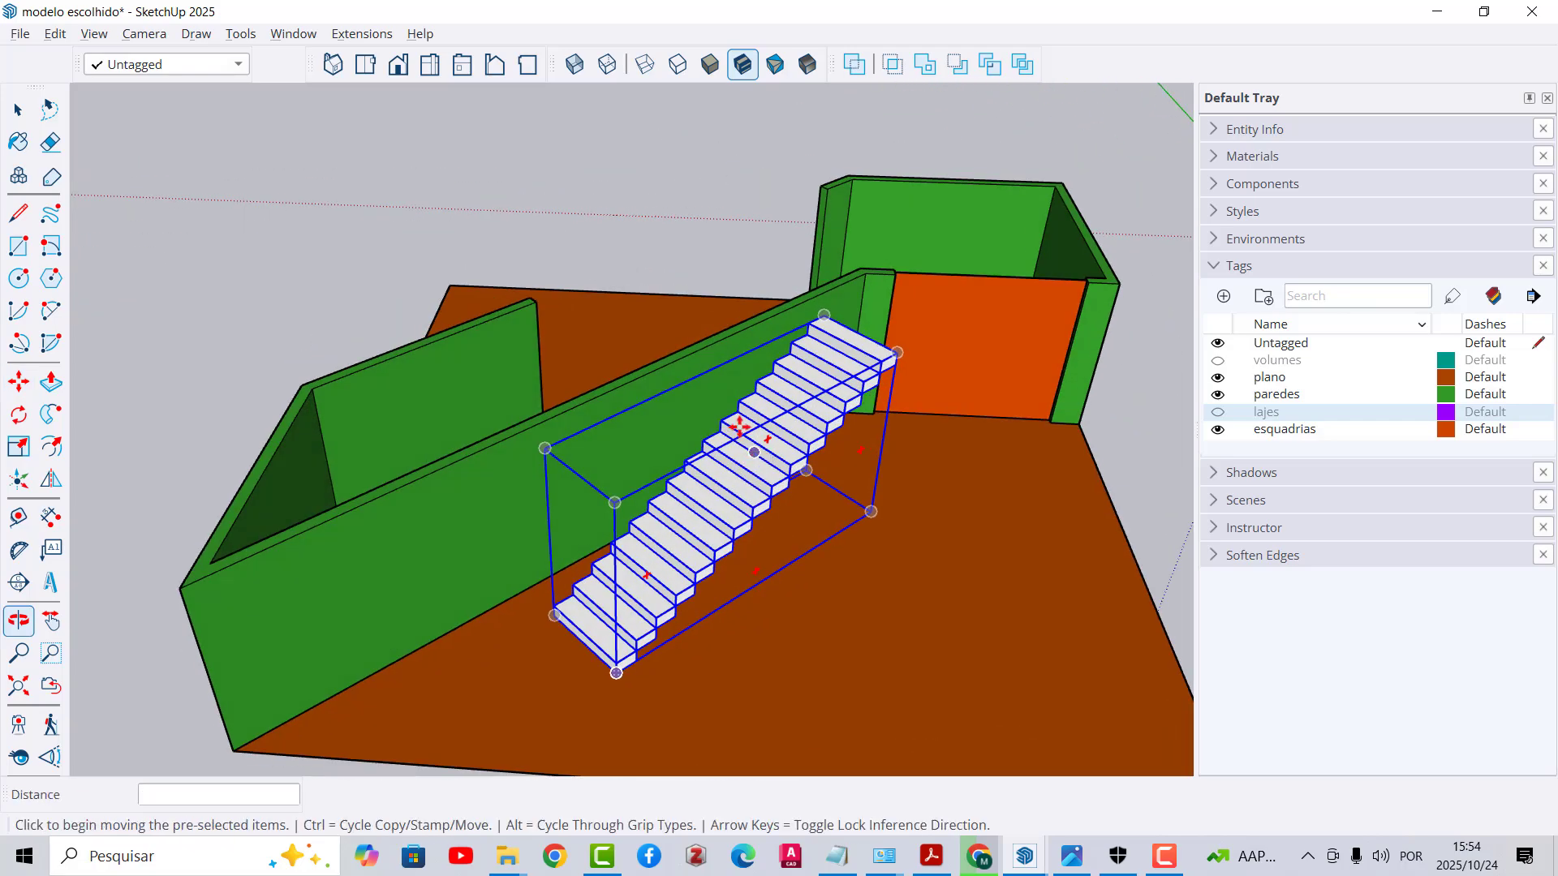
scroll(741, 424, down, 1)
scroll(779, 438, up, 2)
key(space)
double_click(736, 387)
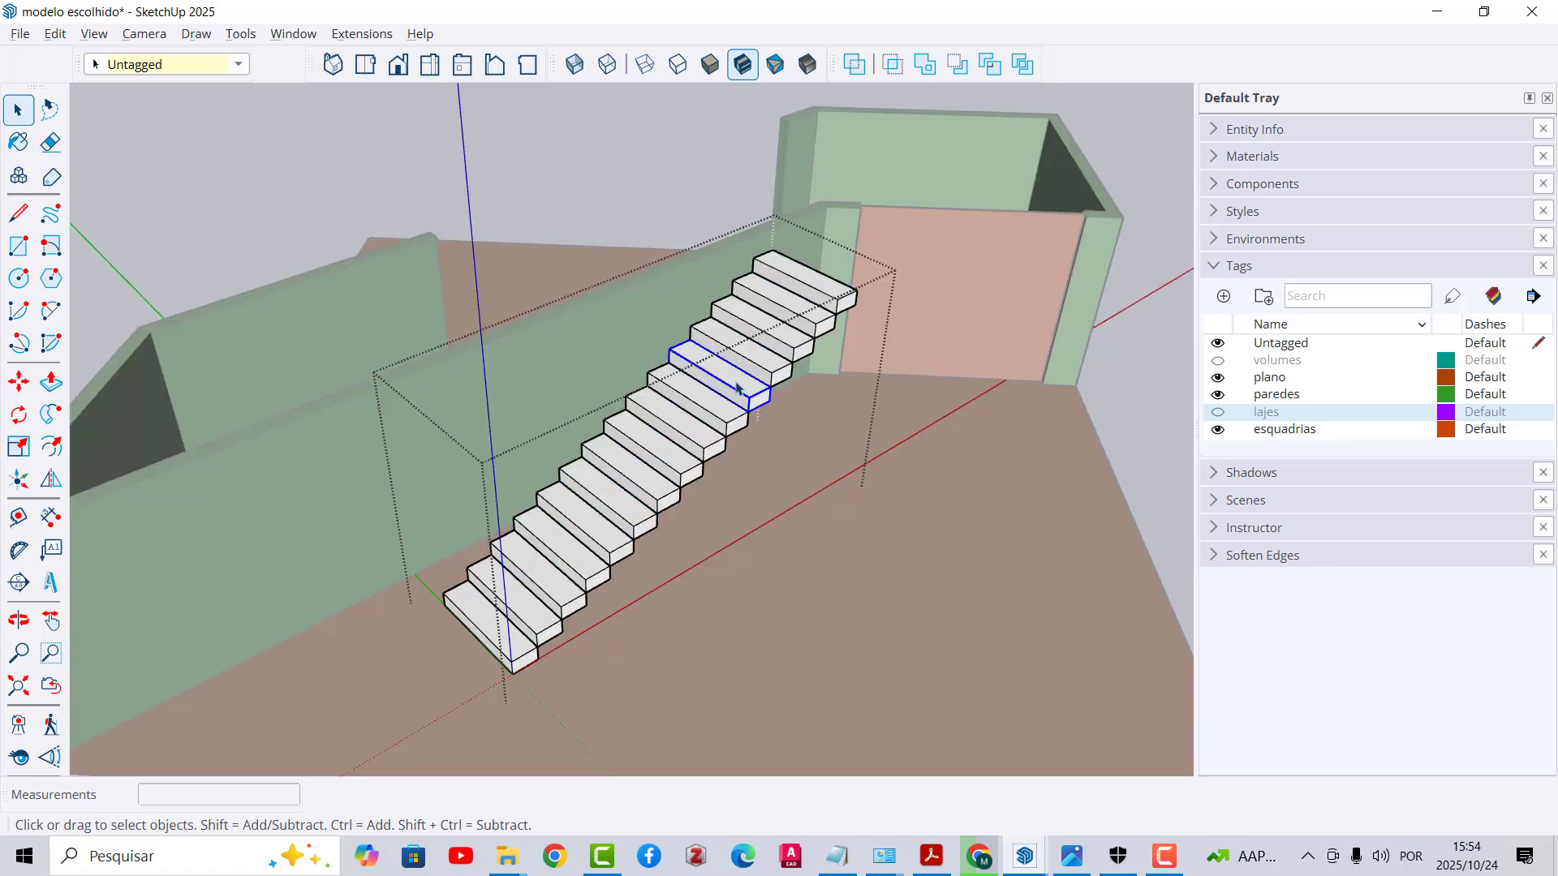
scroll(858, 339, down, 1)
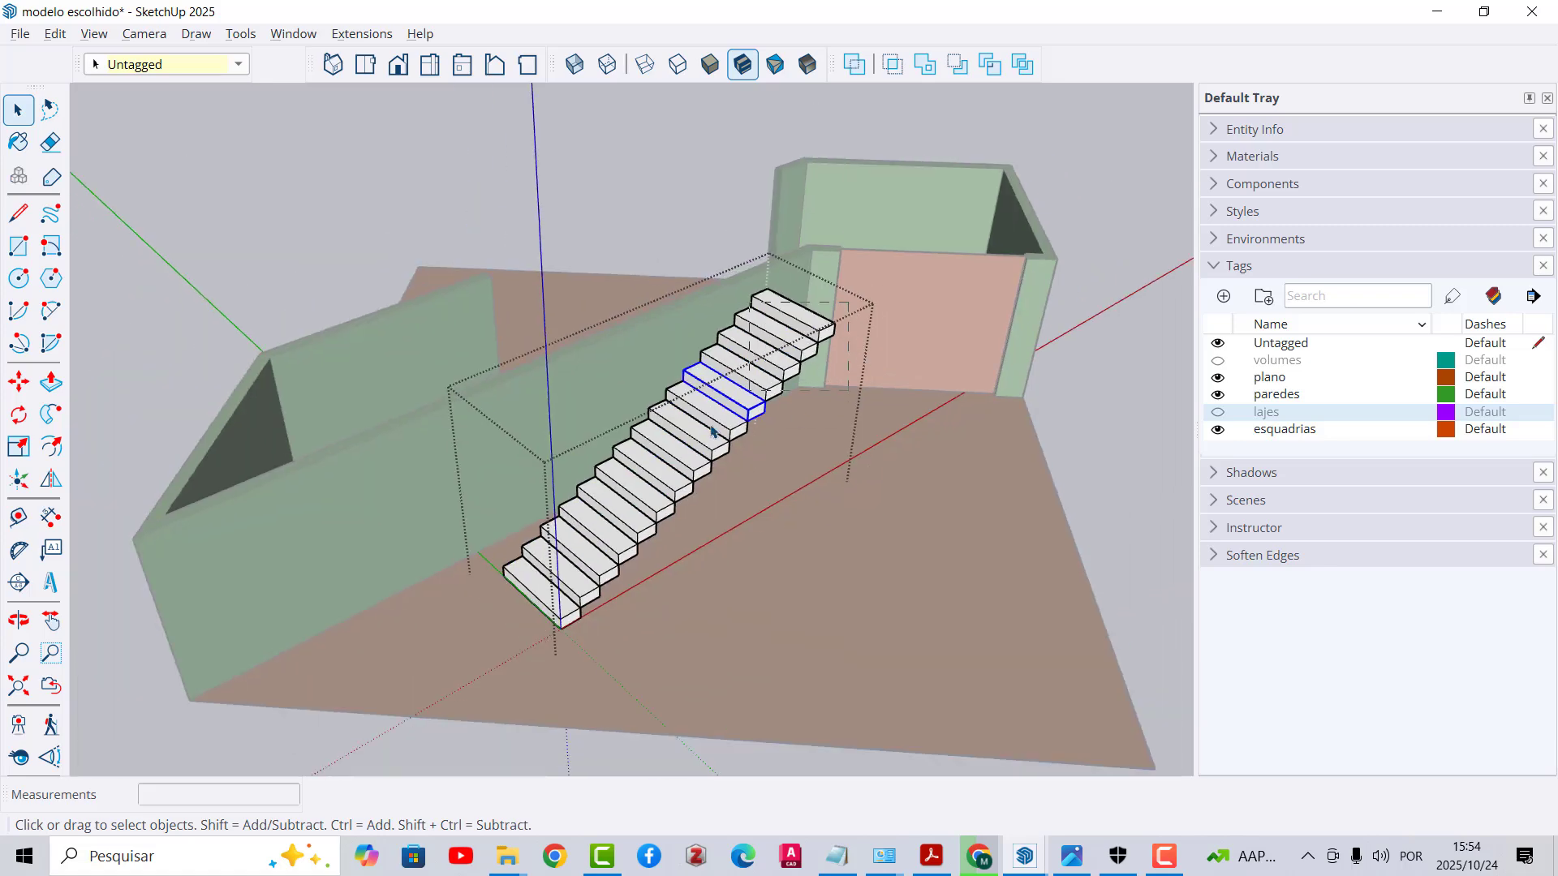
drag(688, 445, 686, 442)
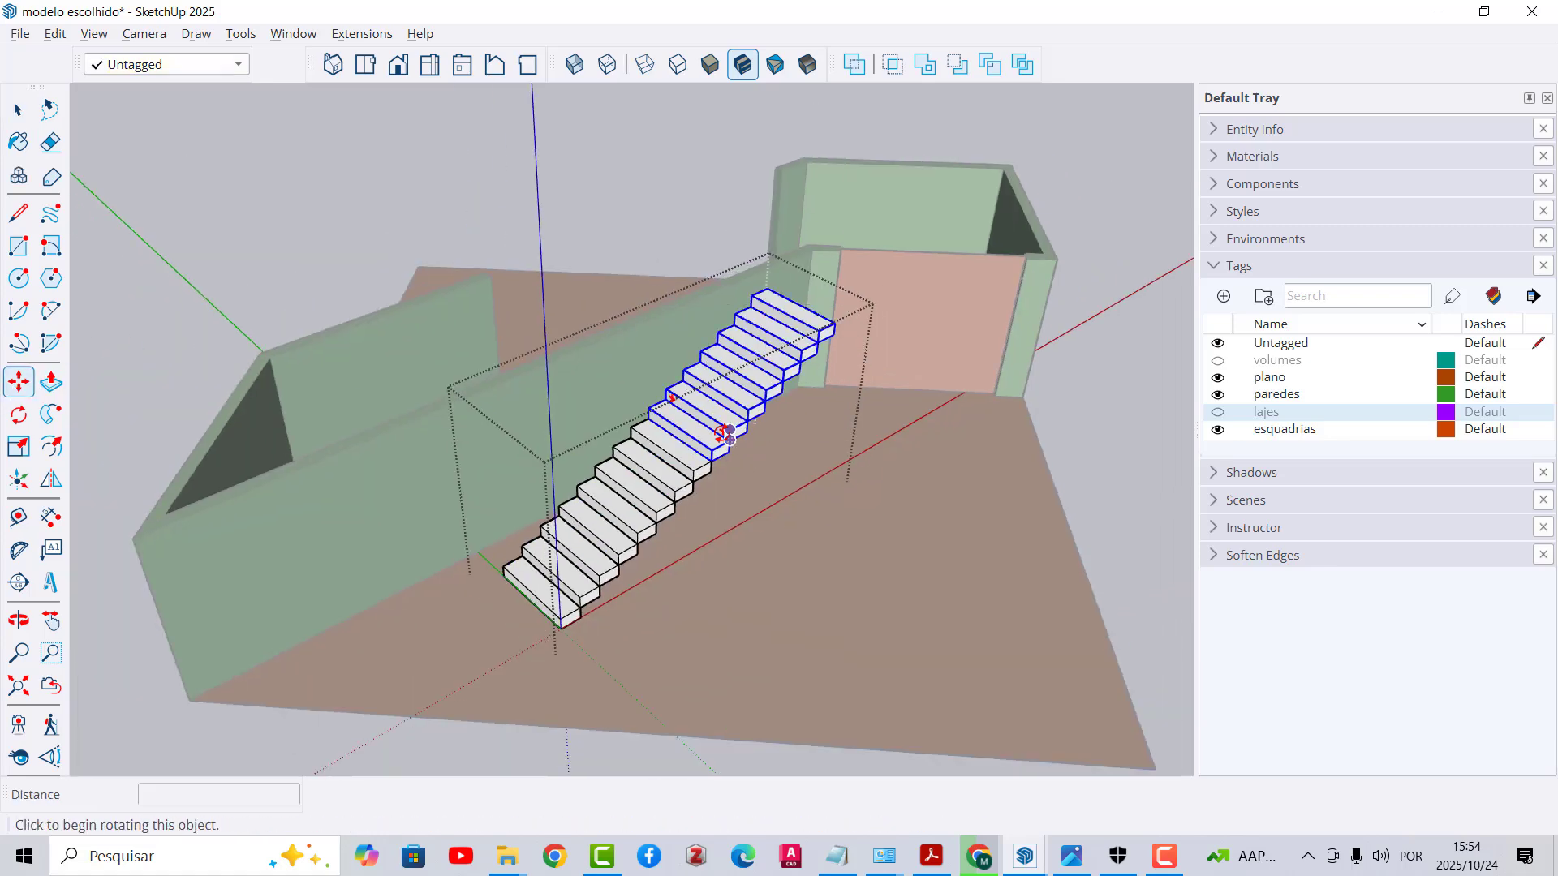
click(648, 419)
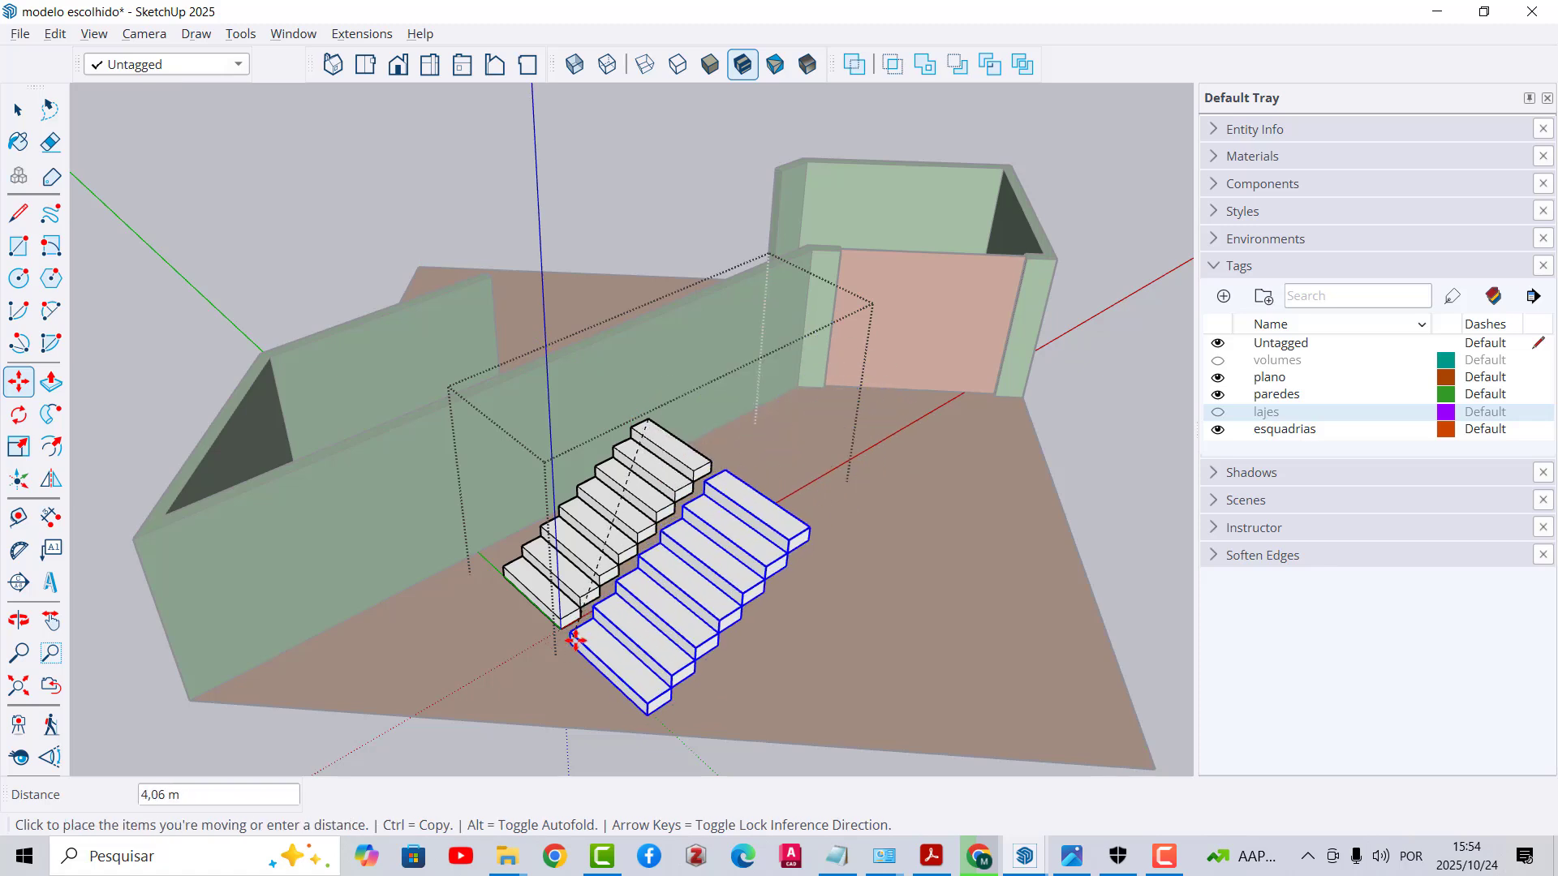
click(609, 633)
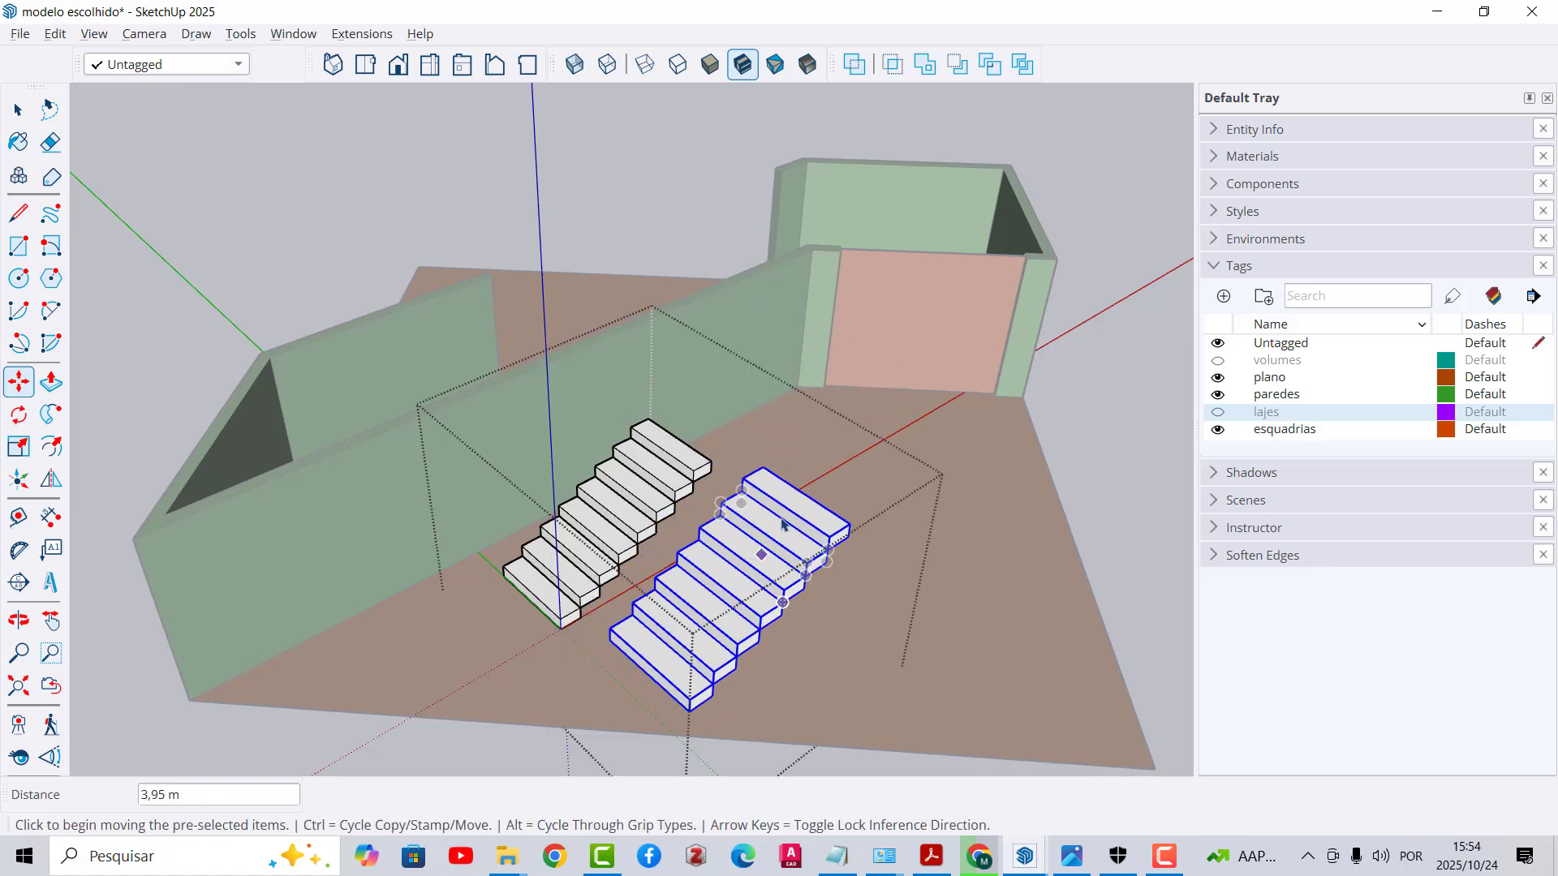
Step: Flip the seven detached steps so they climb in the opposite direction
key(space)
click(64, 478)
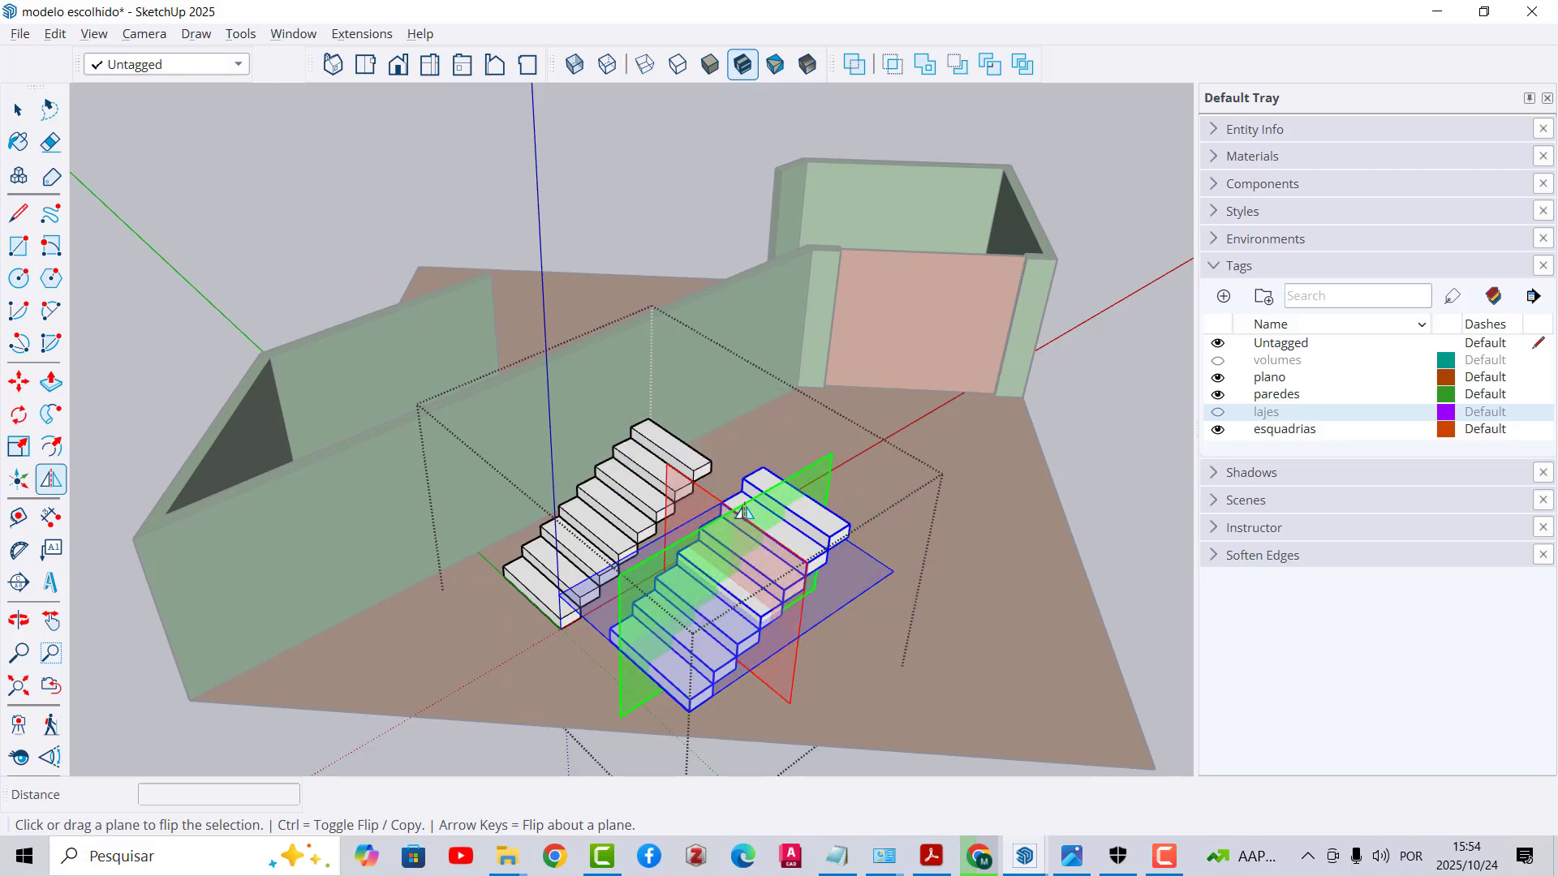
click(743, 520)
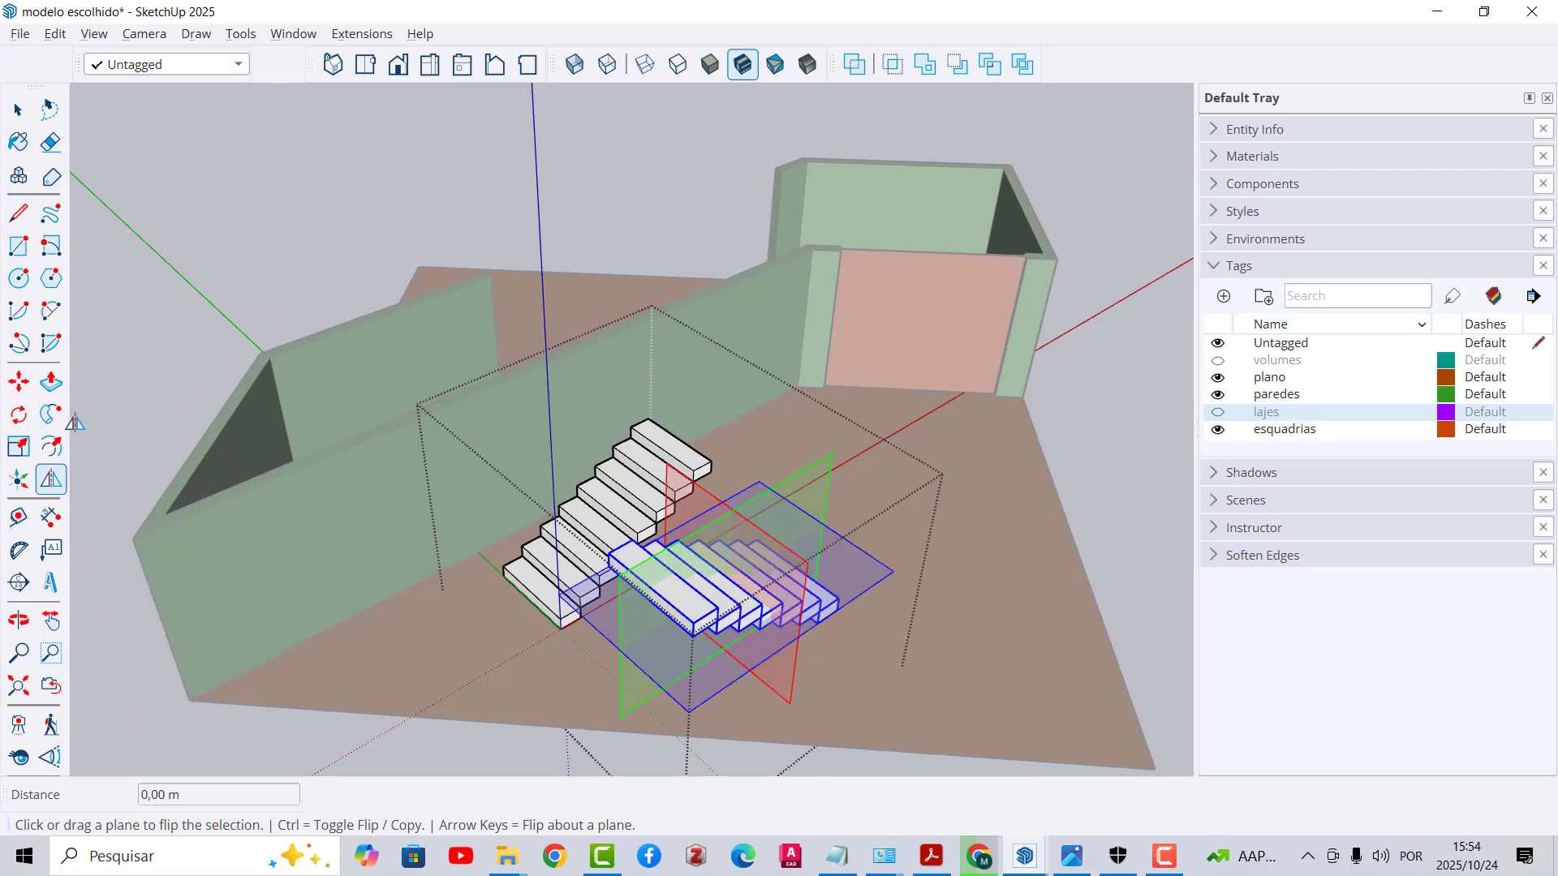
Step: Move the flipped flight about 1.70 m by its lowest step's corner to the lower flight's top step, and close the group
key(m)
middle_drag(583, 592, 555, 628)
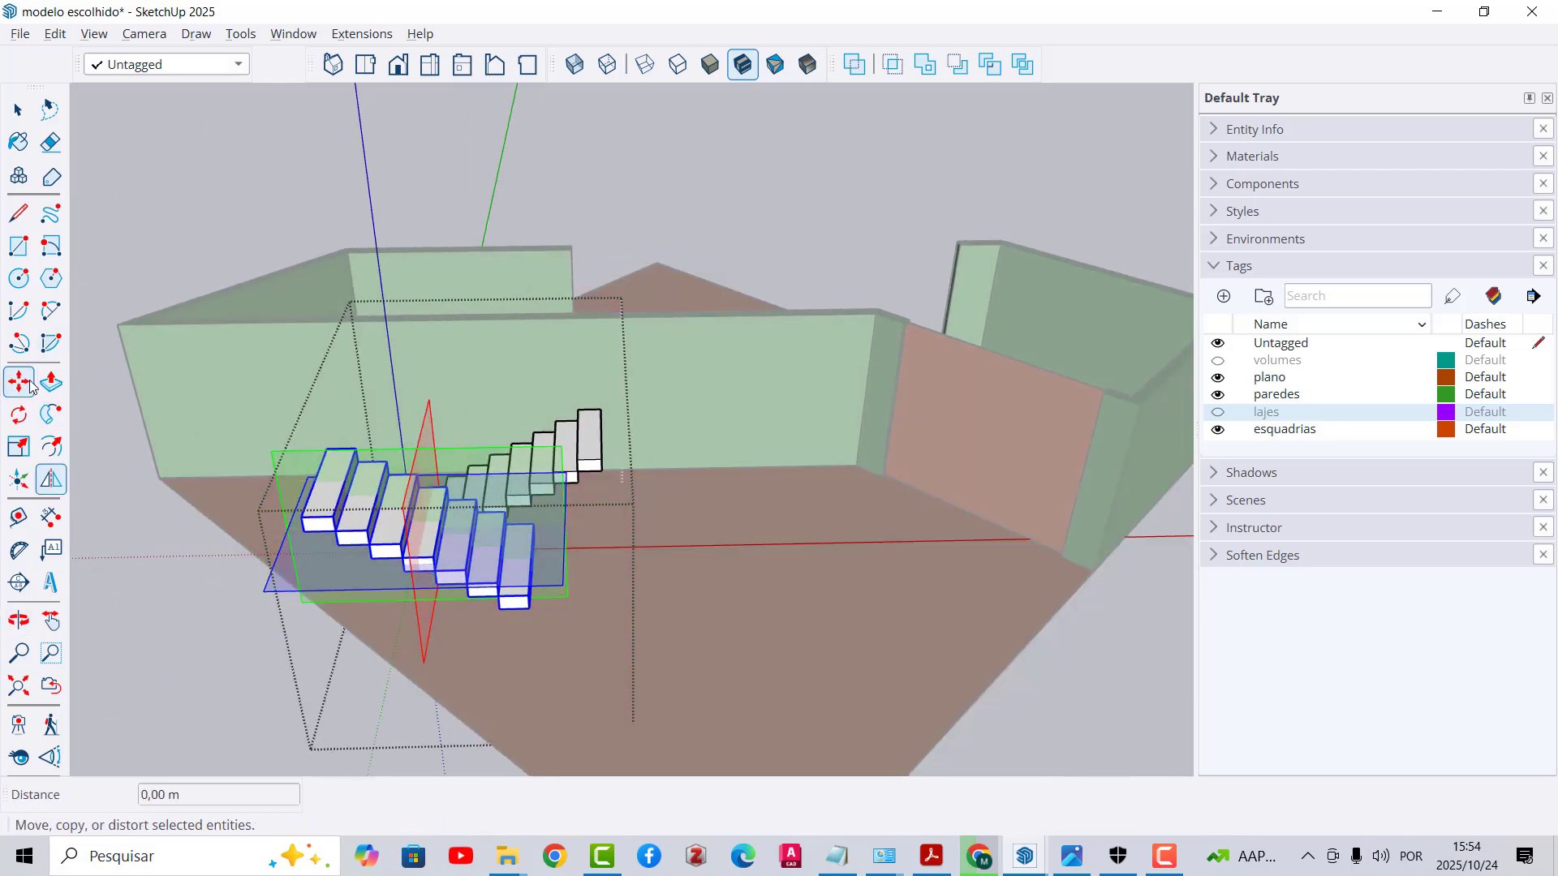
key(m)
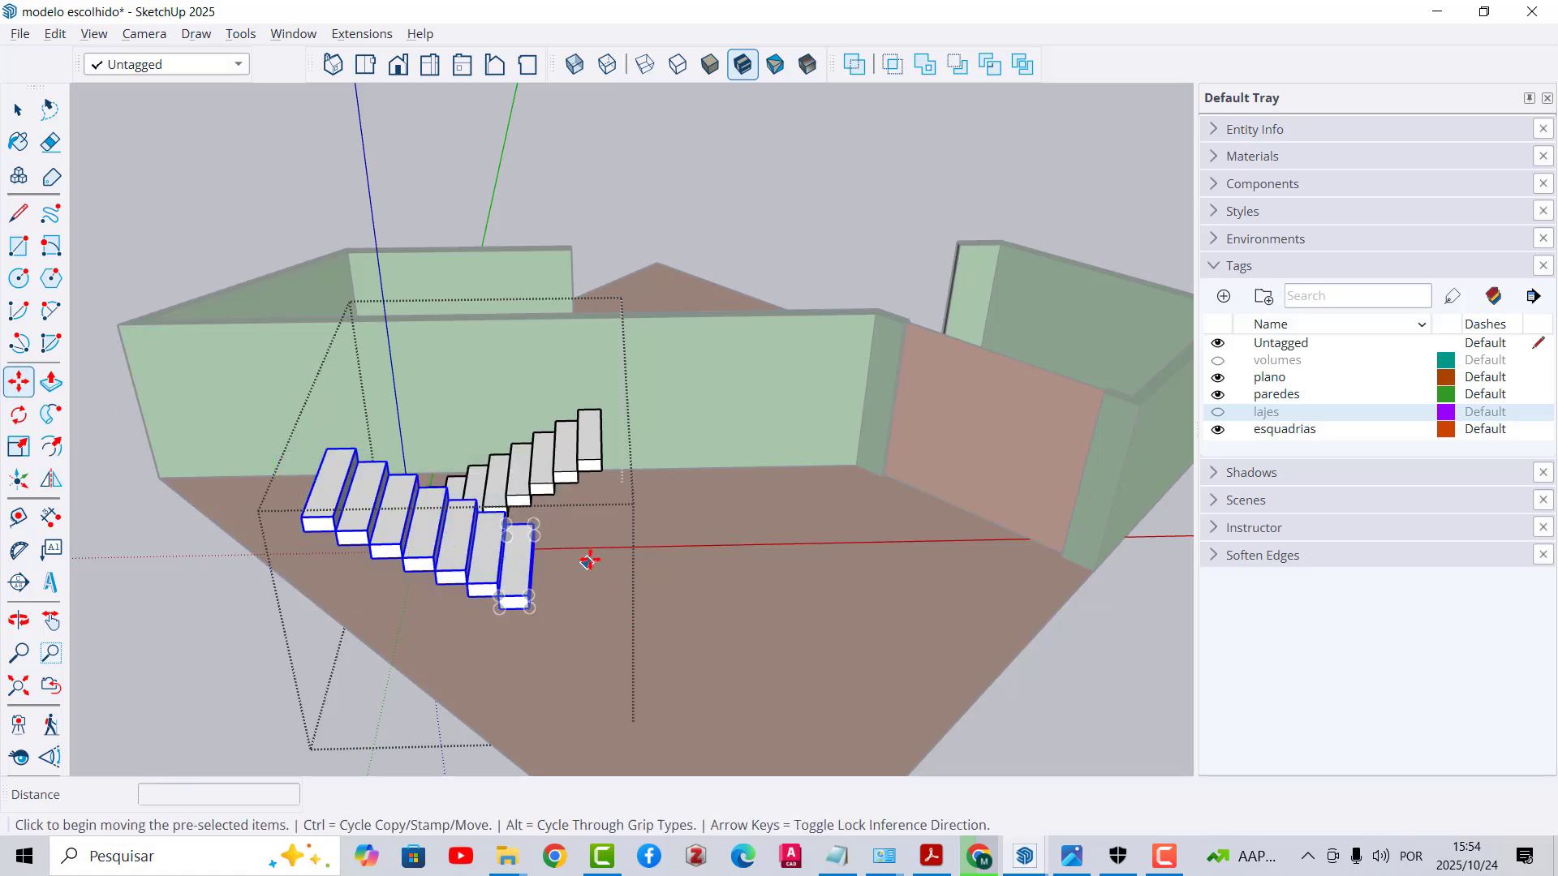
click(543, 539)
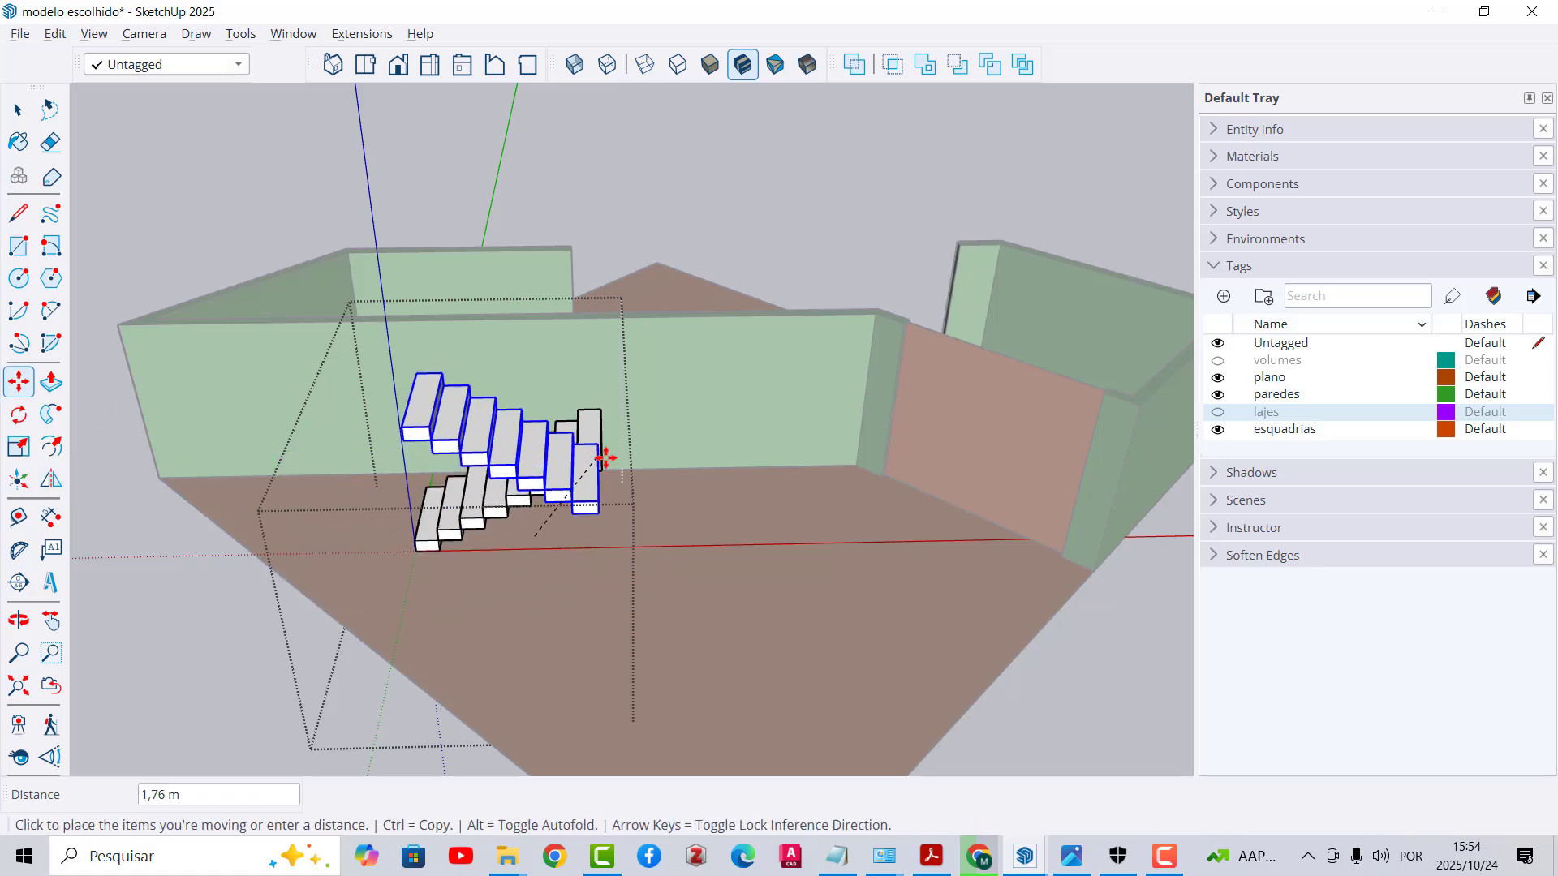
mouse_move(598, 451)
middle_down()
mouse_move(348, 479)
mouse_move(611, 438)
middle_up()
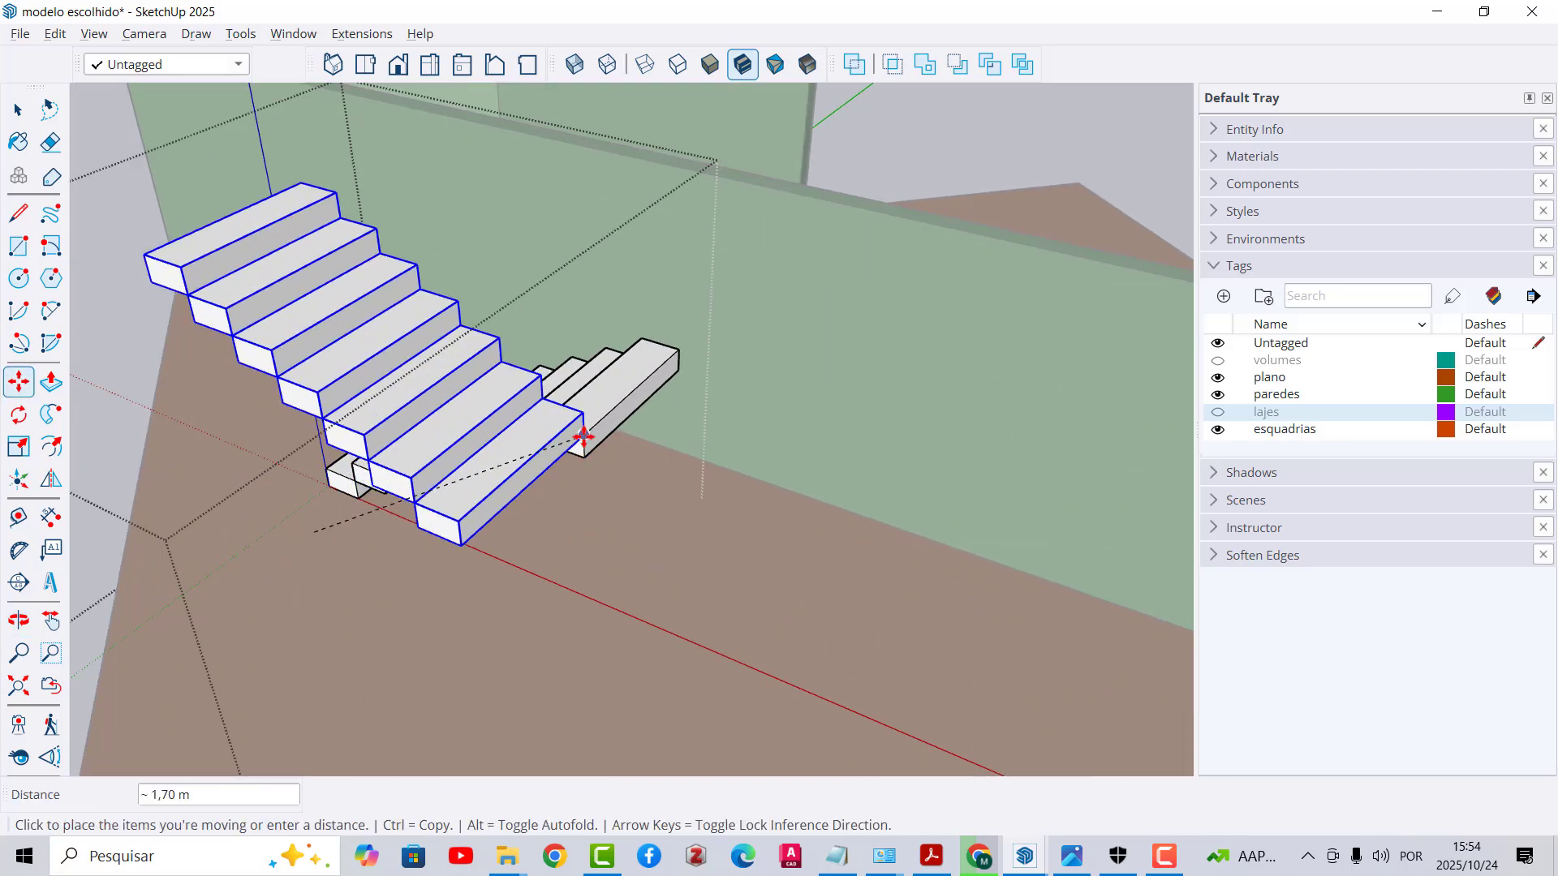
click(581, 440)
middle_drag(585, 514, 736, 362)
key(space)
click(1007, 228)
scroll(559, 464, down, 2)
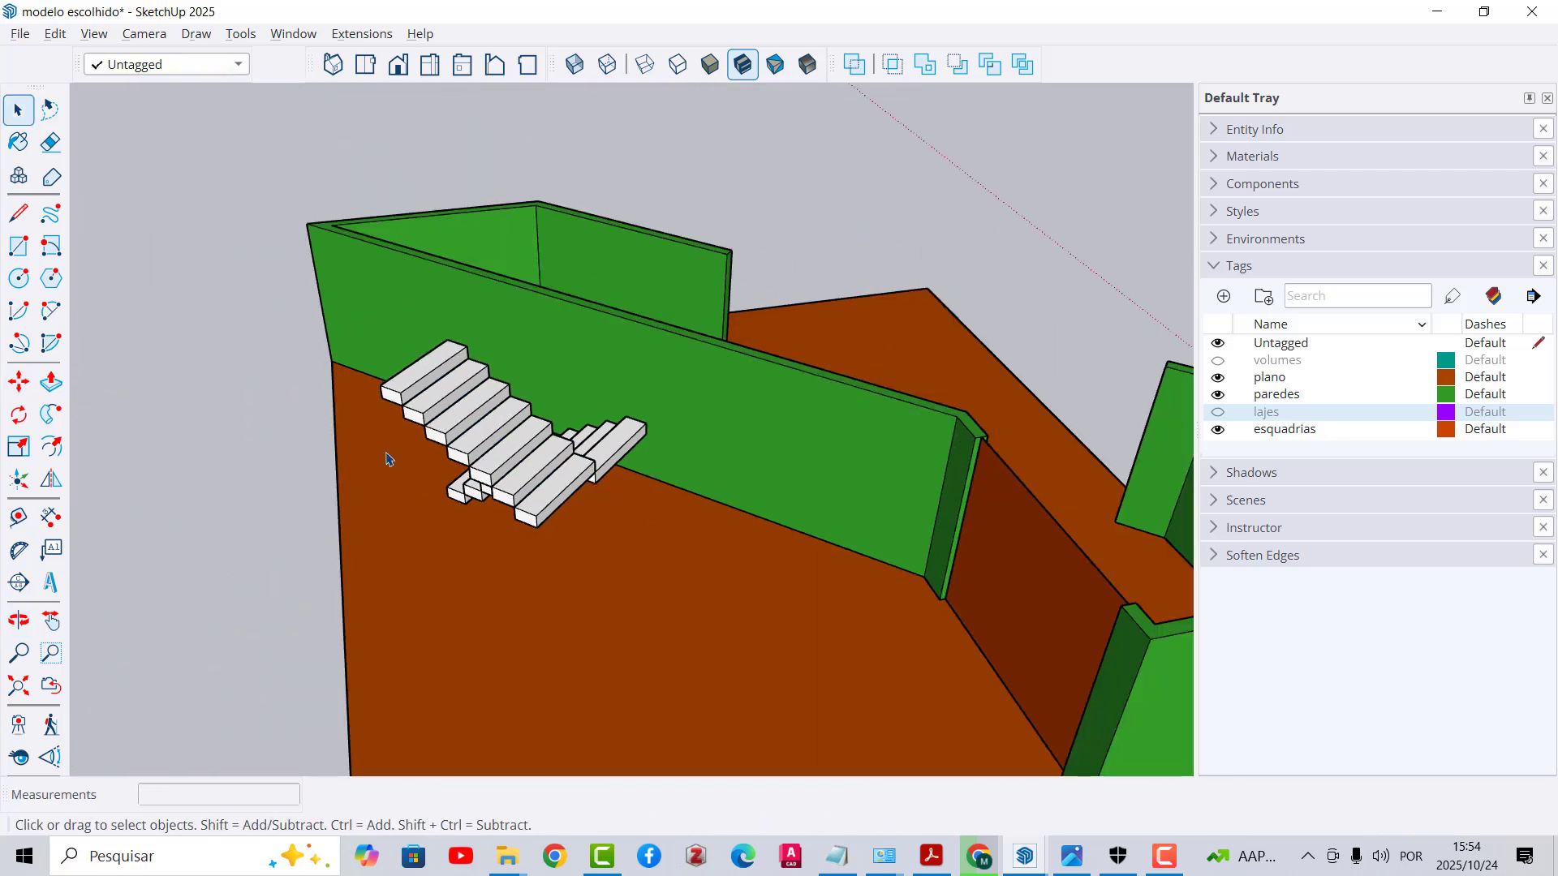
Step: Make the lajes and volumes tags visible again
middle_drag(386, 454, 872, 497)
middle_drag(735, 381, 973, 406)
click(1218, 412)
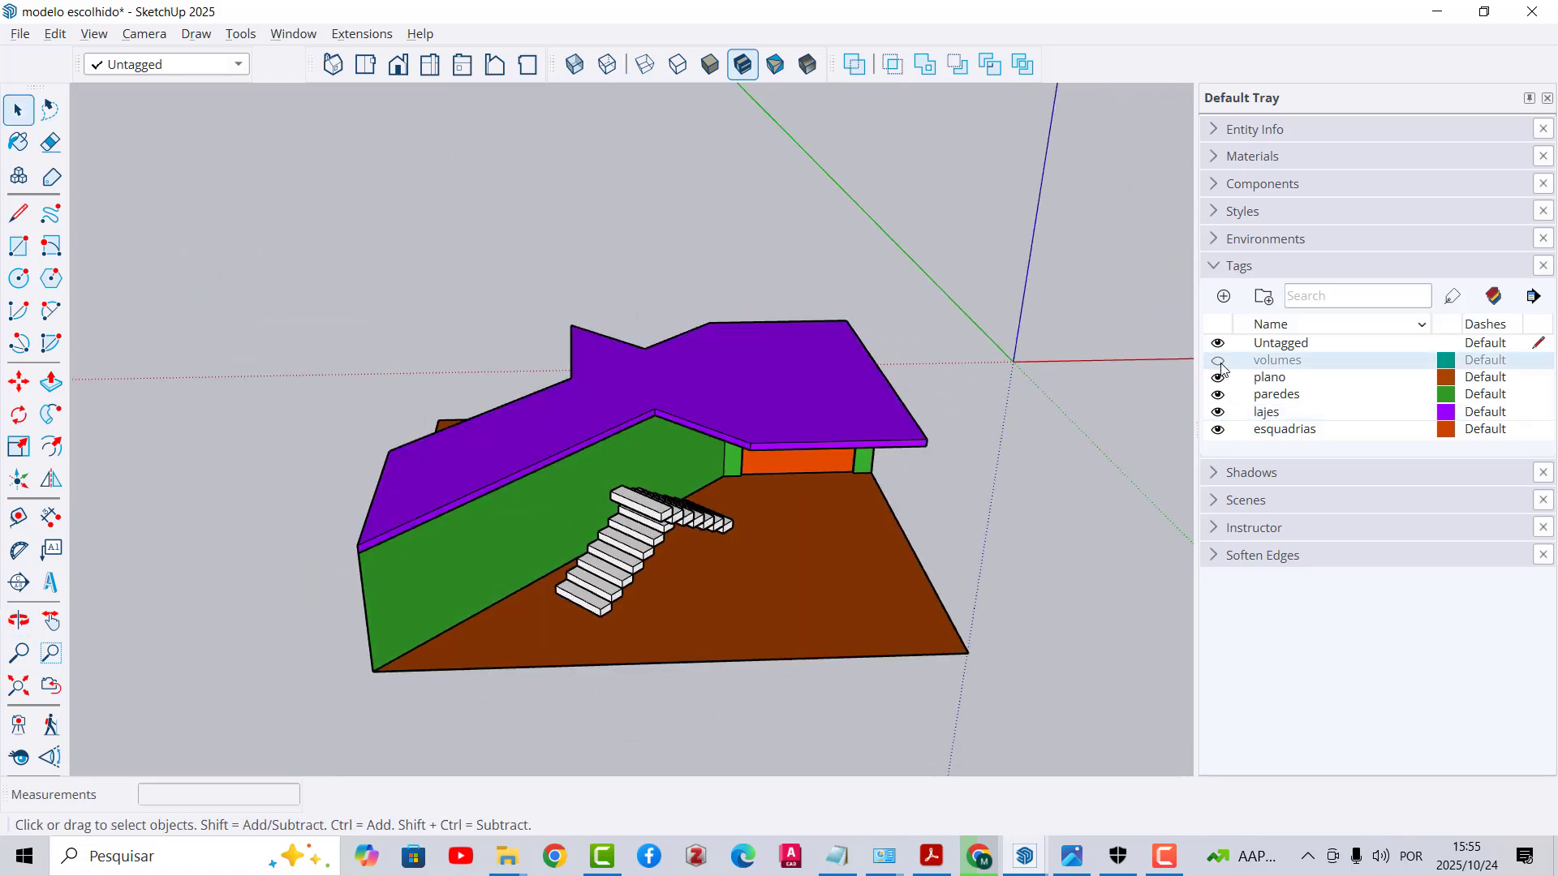
click(1217, 360)
Step: Try moving the stair by its lowest step's corner to the floor beneath the upper volume's overhang
click(660, 540)
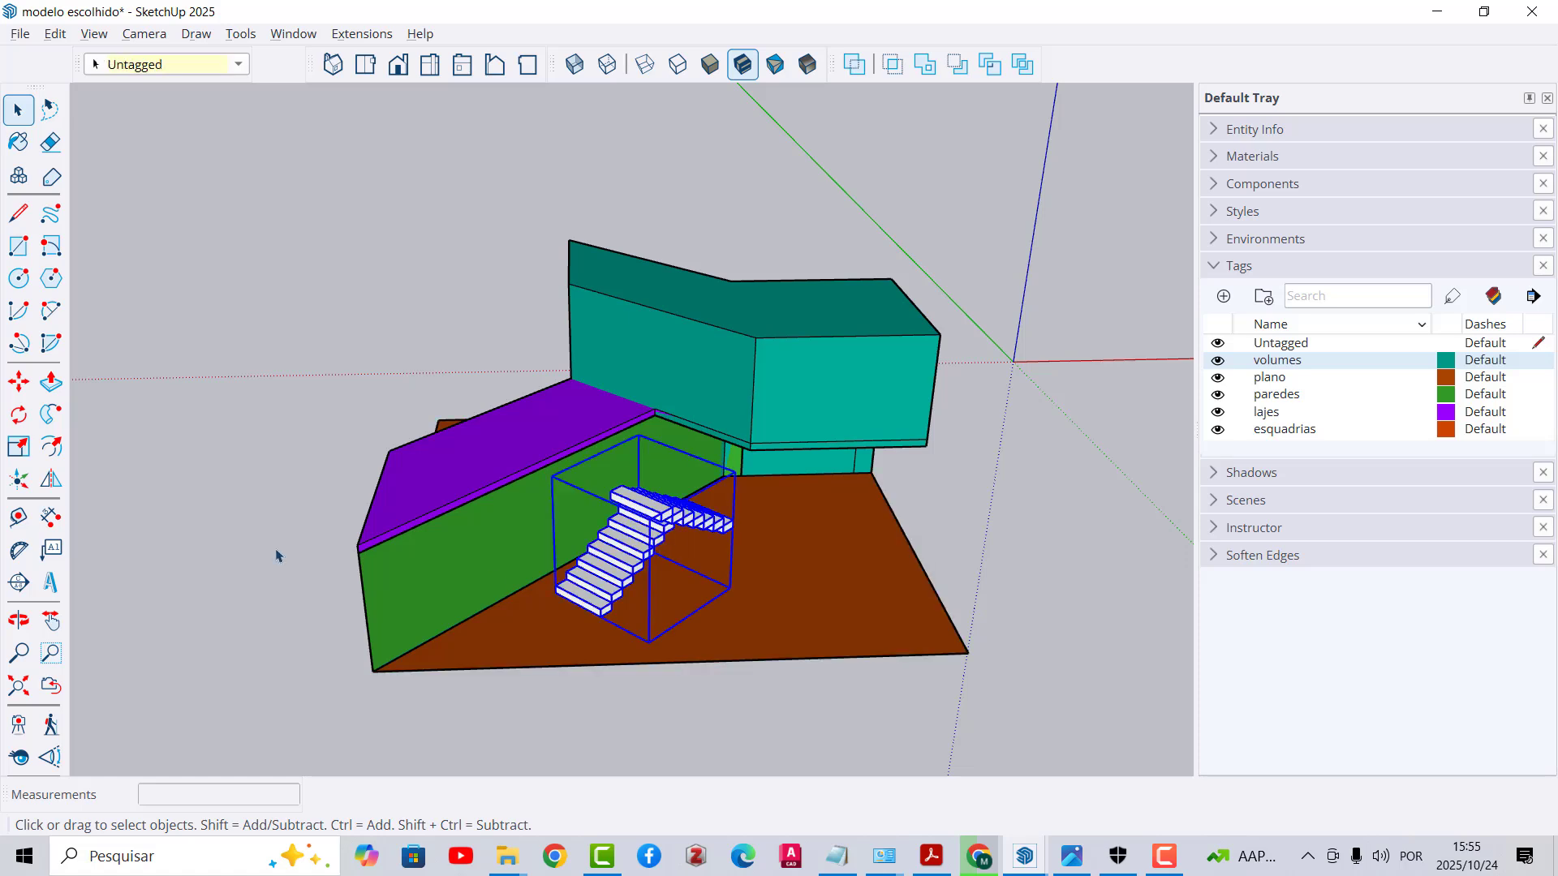
click(20, 380)
click(554, 586)
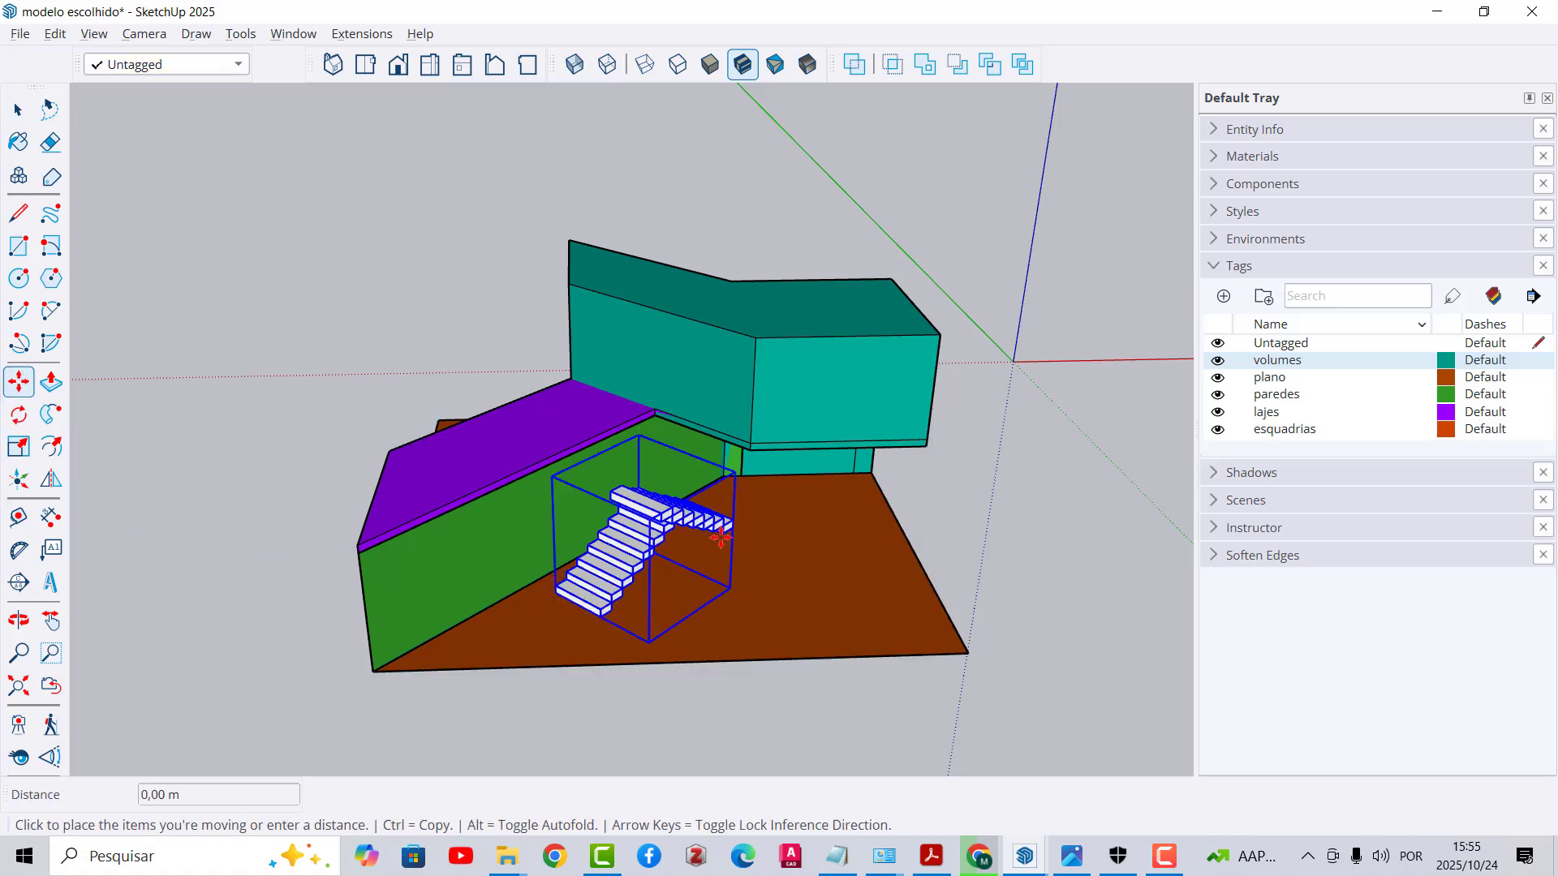
click(767, 510)
middle_drag(767, 510, 755, 462)
scroll(761, 519, up, 3)
click(746, 558)
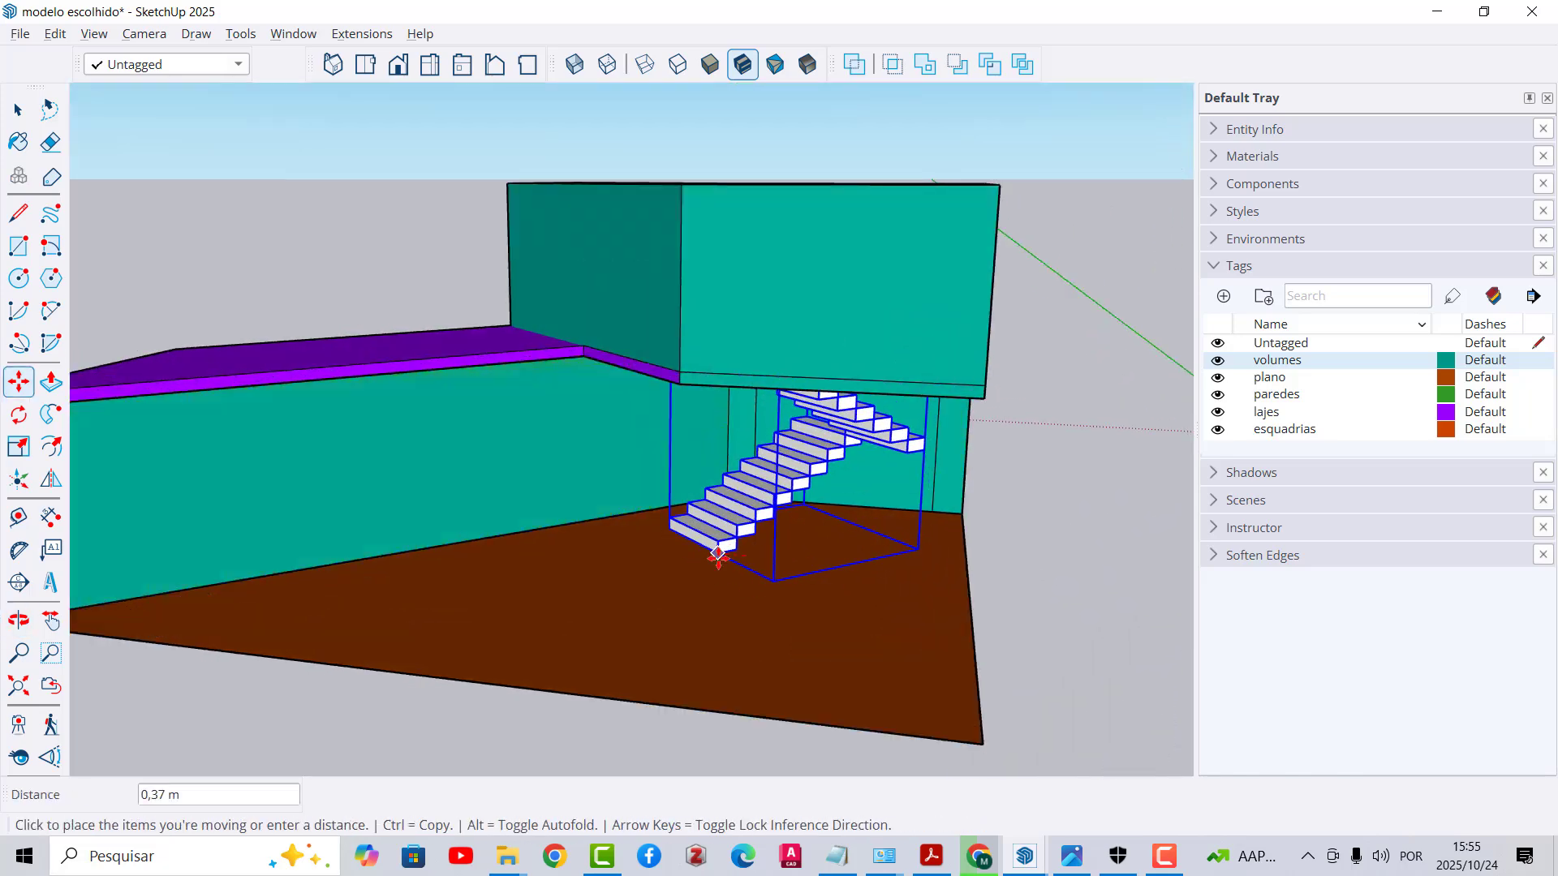
click(721, 555)
key(space)
middle_drag(724, 548, 986, 519)
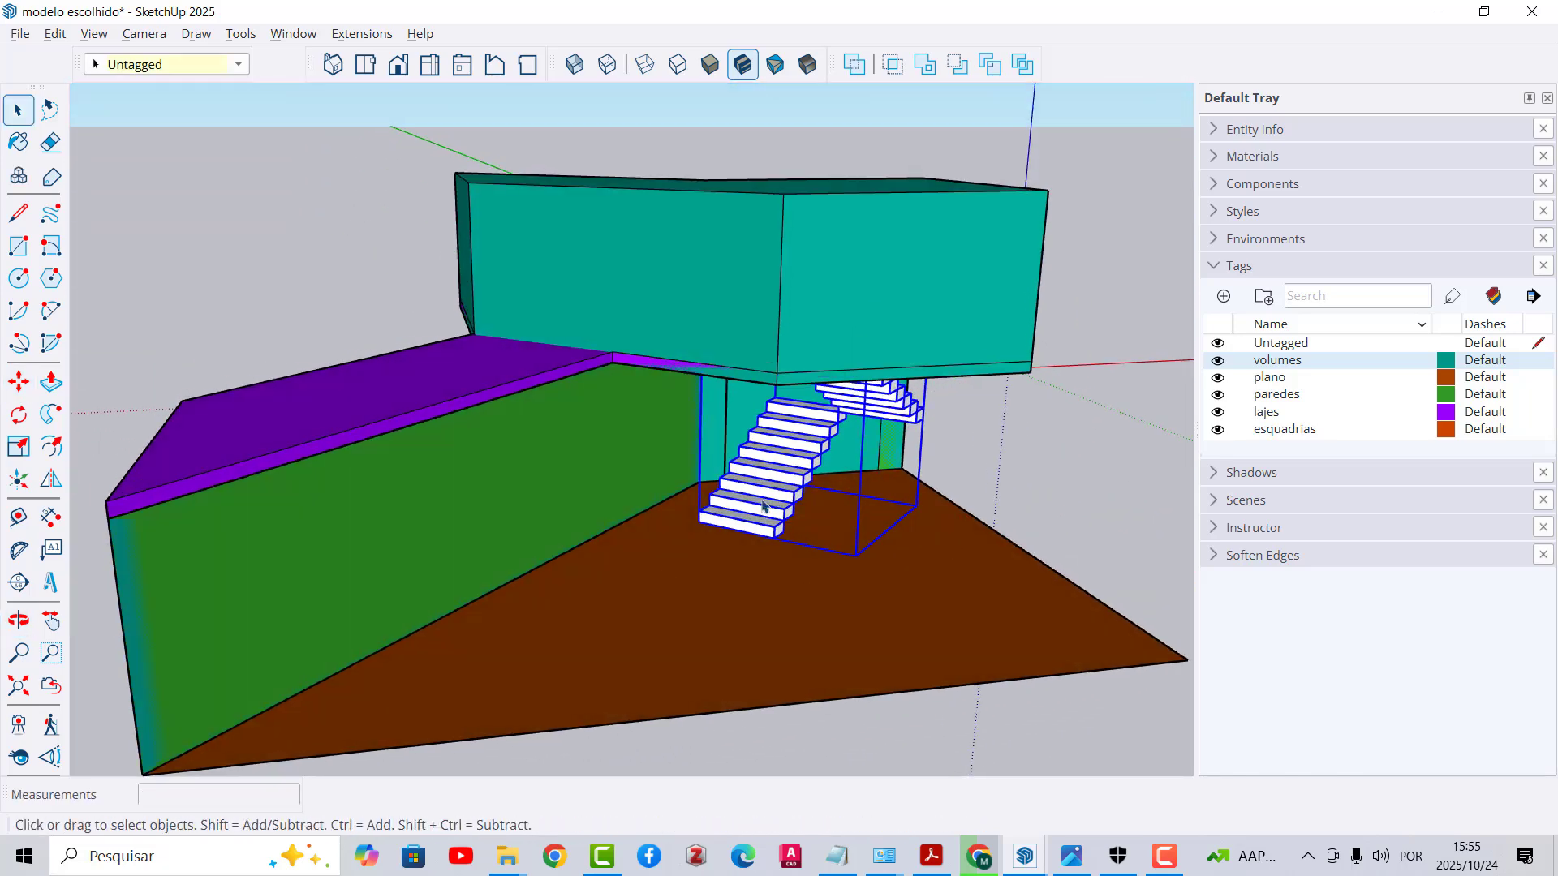
scroll(761, 503, down, 3)
middle_drag(761, 503, 757, 567)
click(904, 488)
mouse_move(782, 481)
middle_down()
mouse_move(758, 492)
mouse_move(799, 472)
middle_up()
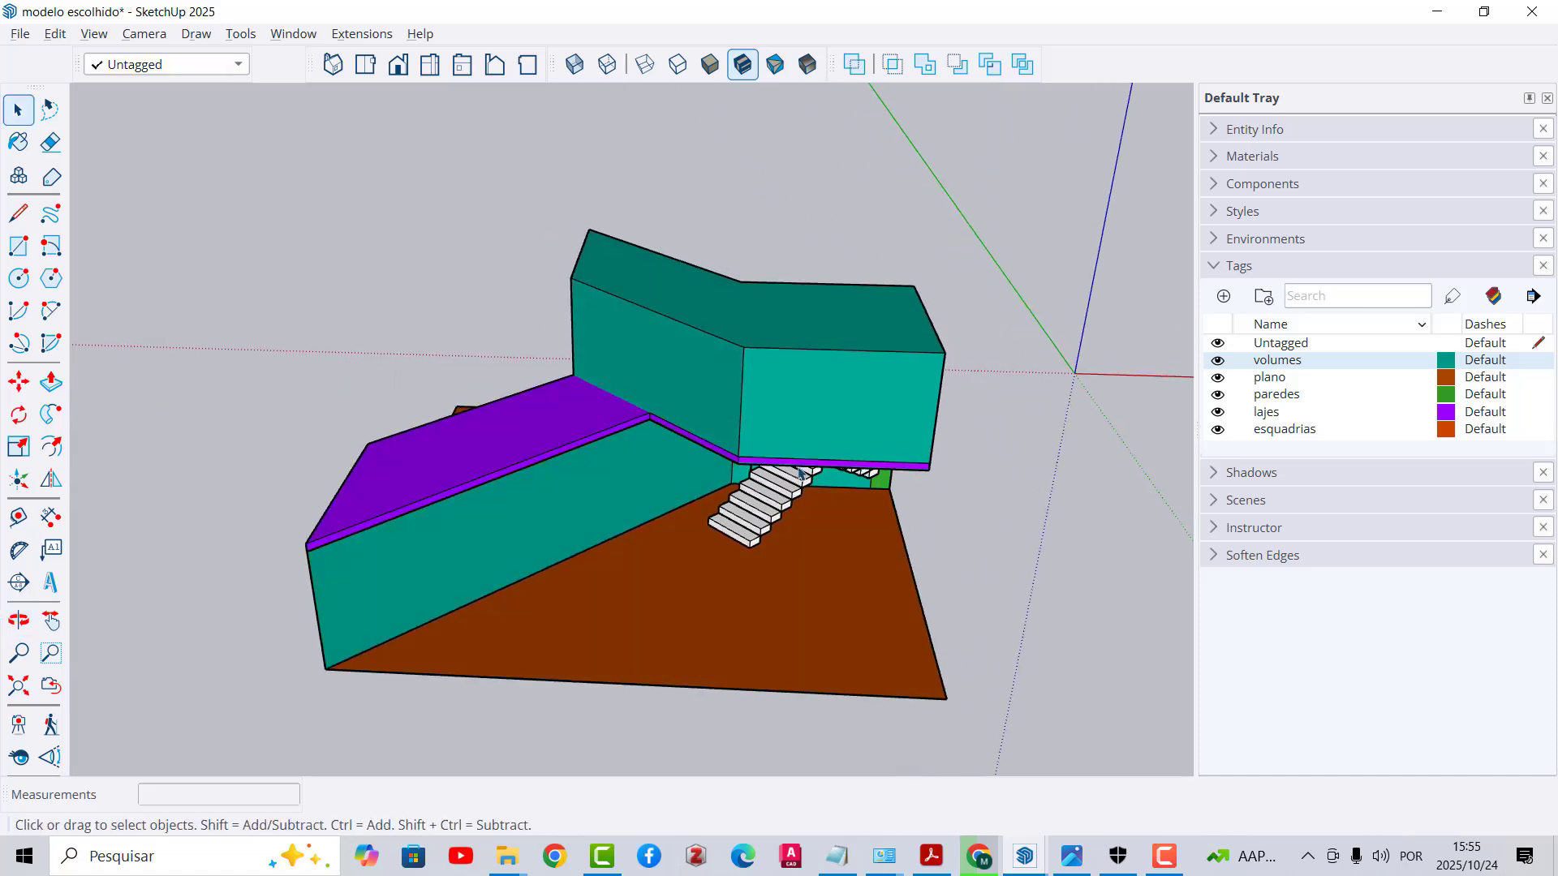
Step: Move the stair by its lowest step's corner out from under the overhang to the foot of the long ground-floor wall
click(18, 414)
click(19, 381)
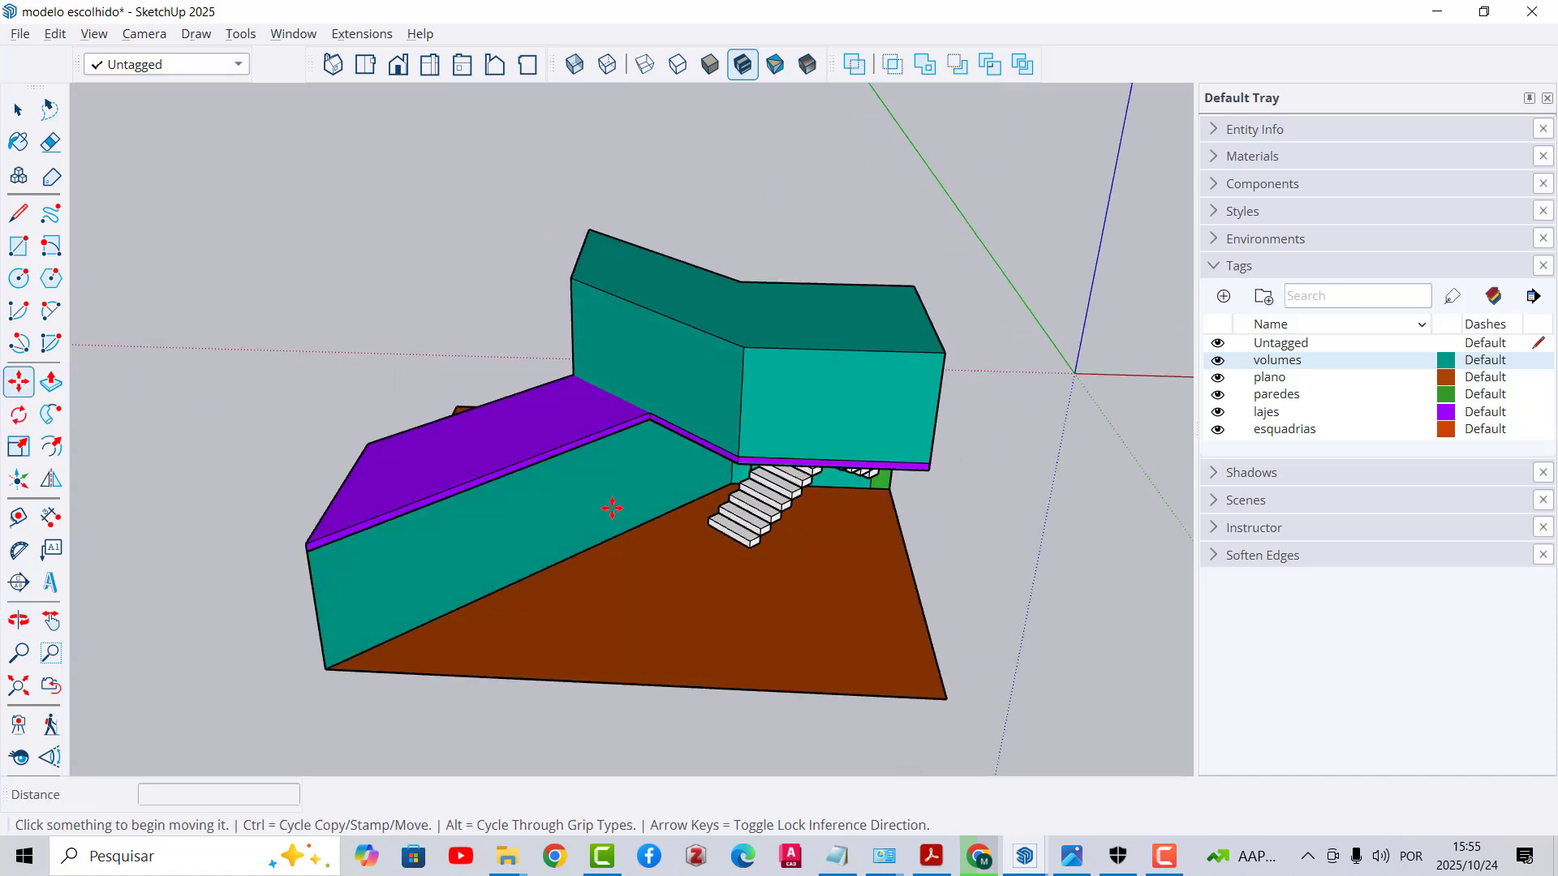
click(707, 529)
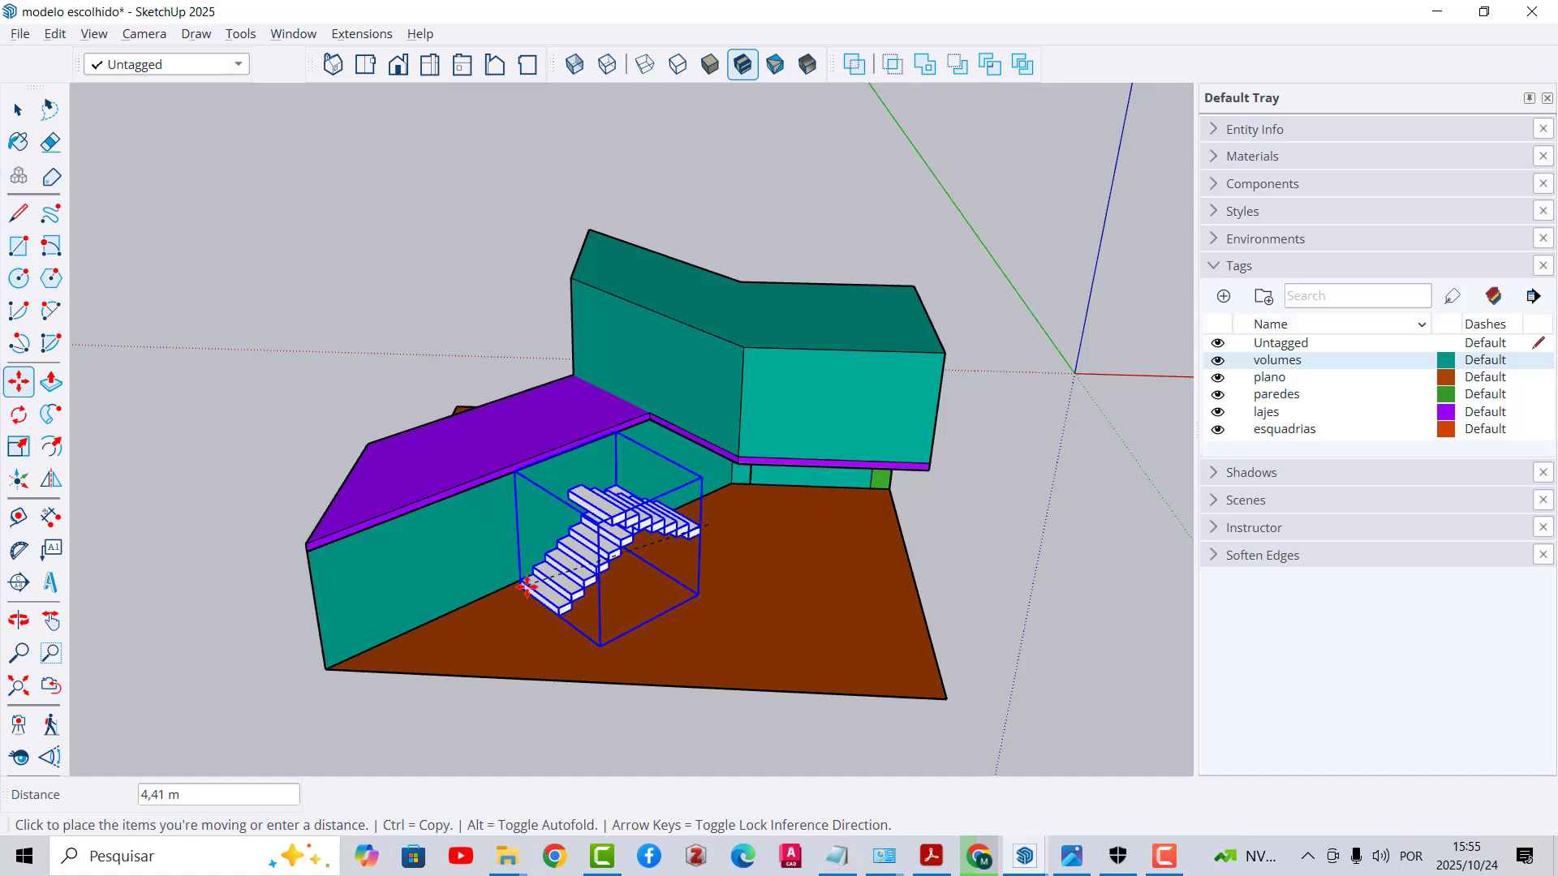
click(479, 602)
key(space)
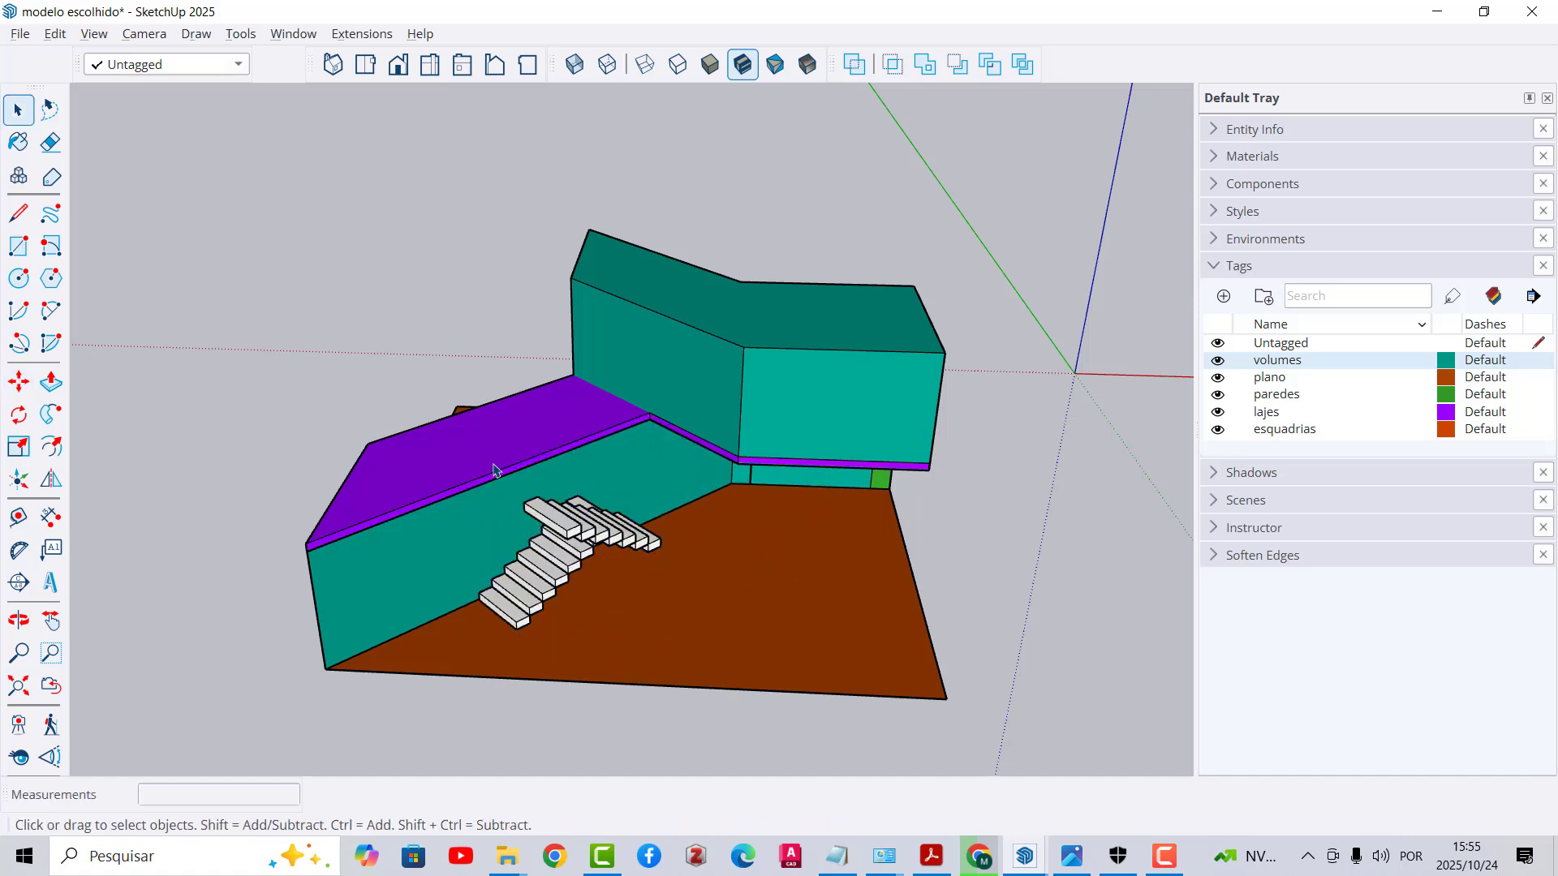
middle_drag(497, 470, 595, 600)
mouse_move(714, 503)
middle_down()
mouse_move(932, 466)
mouse_move(728, 500)
middle_up()
middle_drag(625, 497, 324, 487)
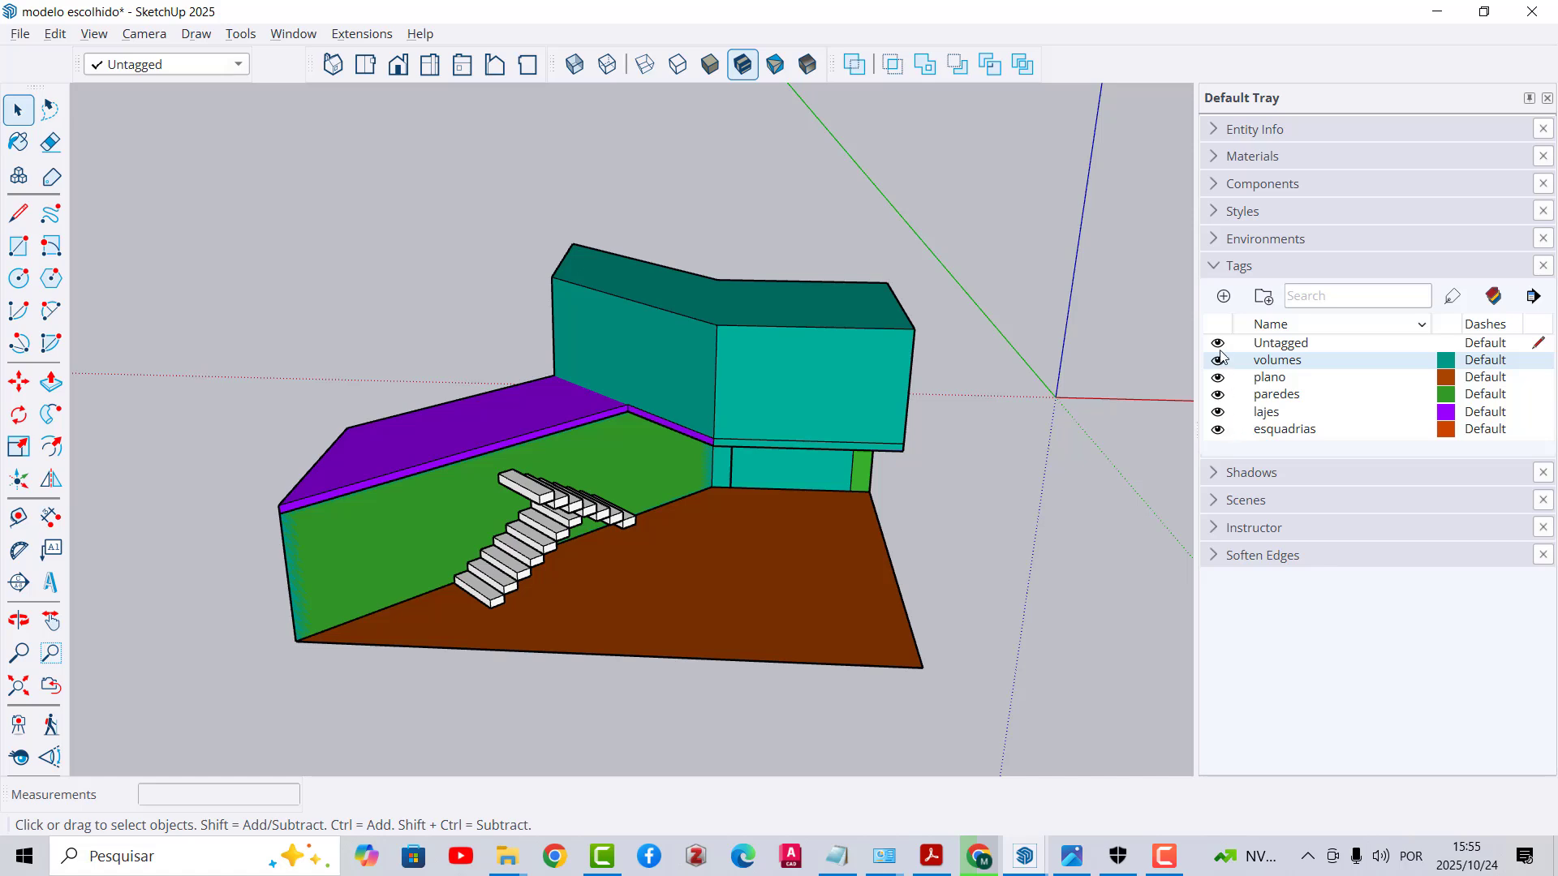
Step: Hide the volumes tag and unhide all hidden objects in the model
click(1218, 360)
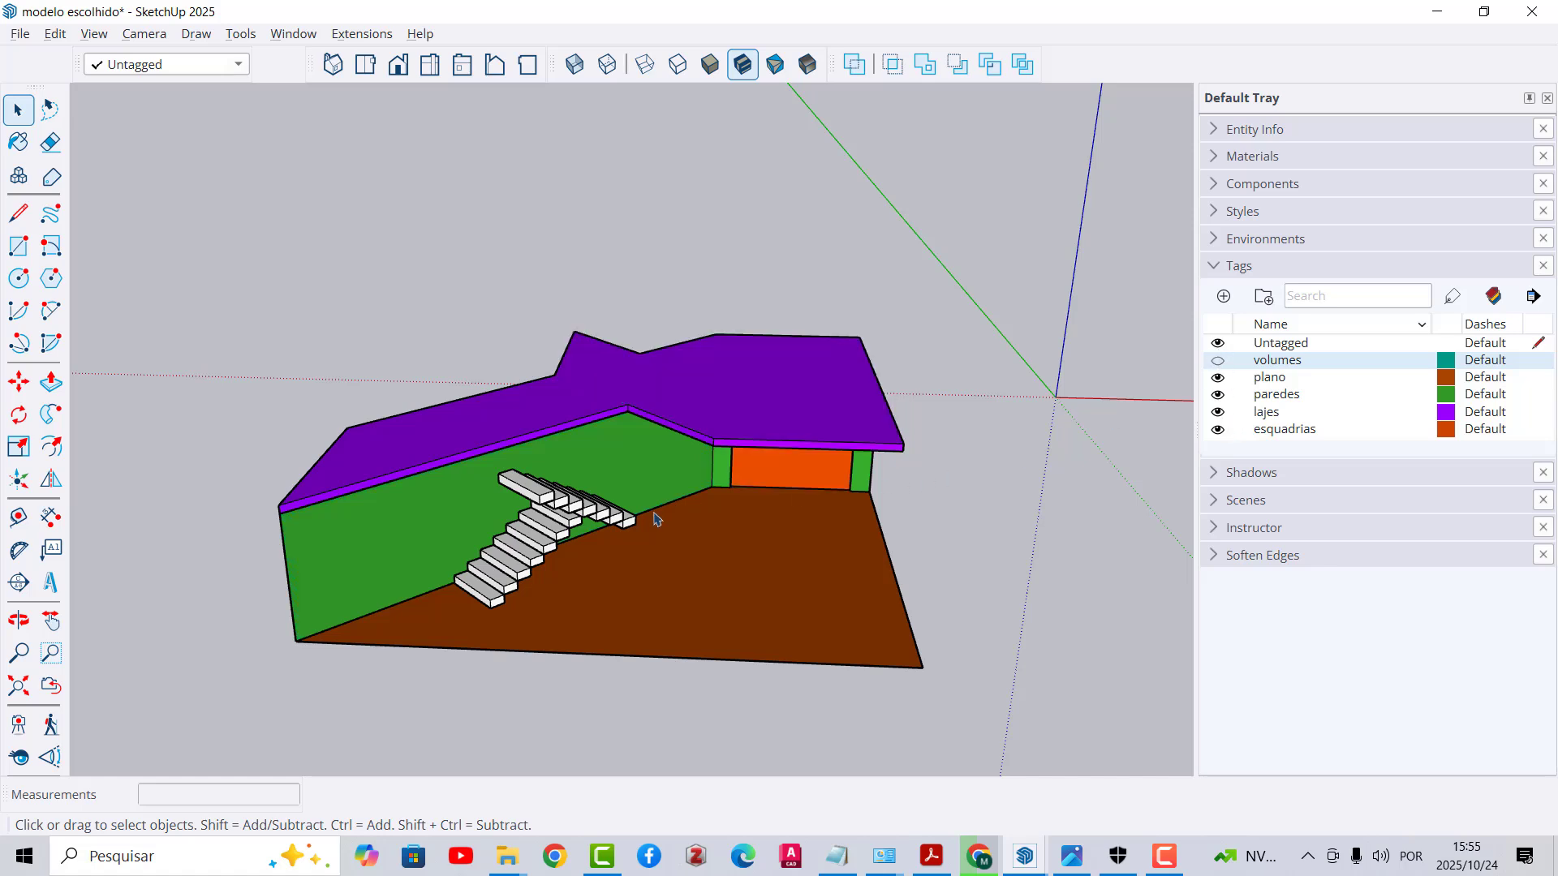
click(1218, 360)
click(1218, 360)
click(94, 34)
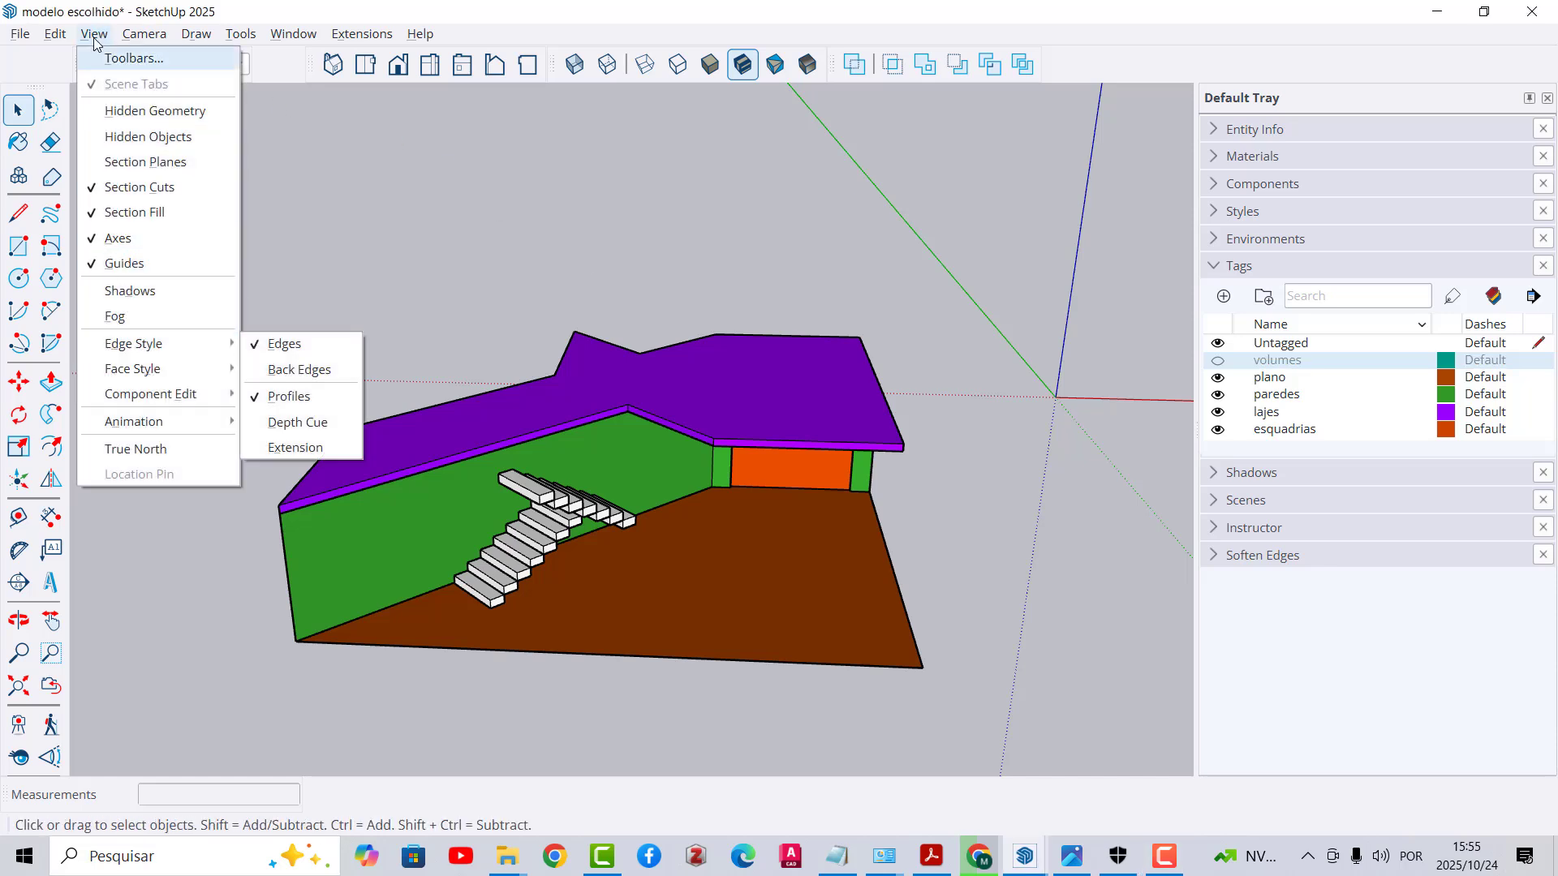
mouse_move(55, 33)
mouse_move(119, 370)
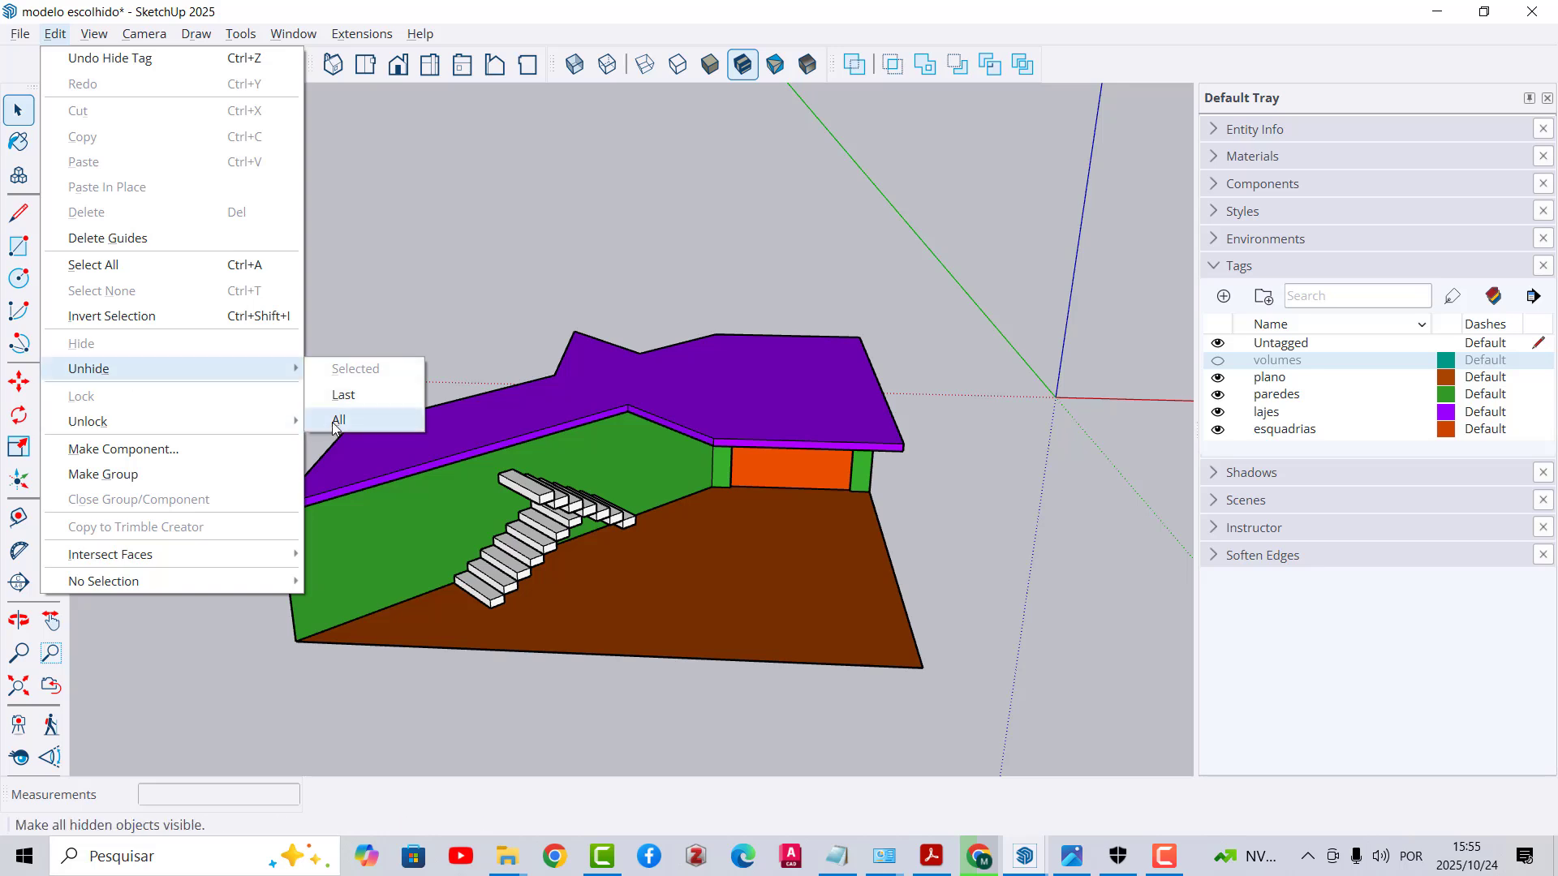
click(338, 419)
Step: Reposition the stair by its lowest step's corner on the open floor, slightly away from the long ground-floor wall
scroll(708, 439, up, 1)
click(548, 503)
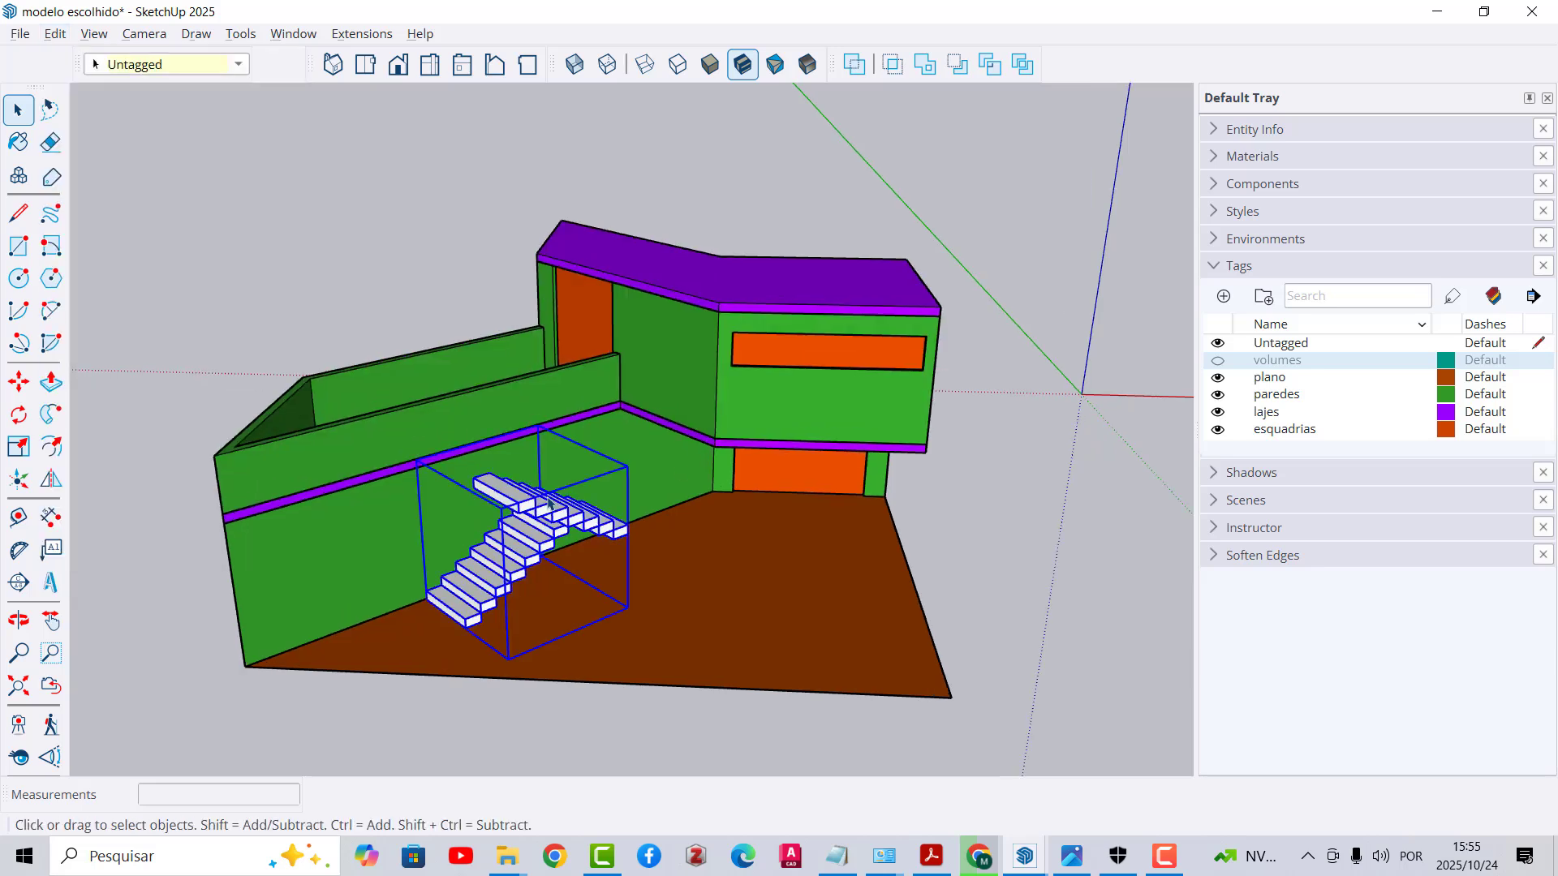
click(3, 388)
click(422, 605)
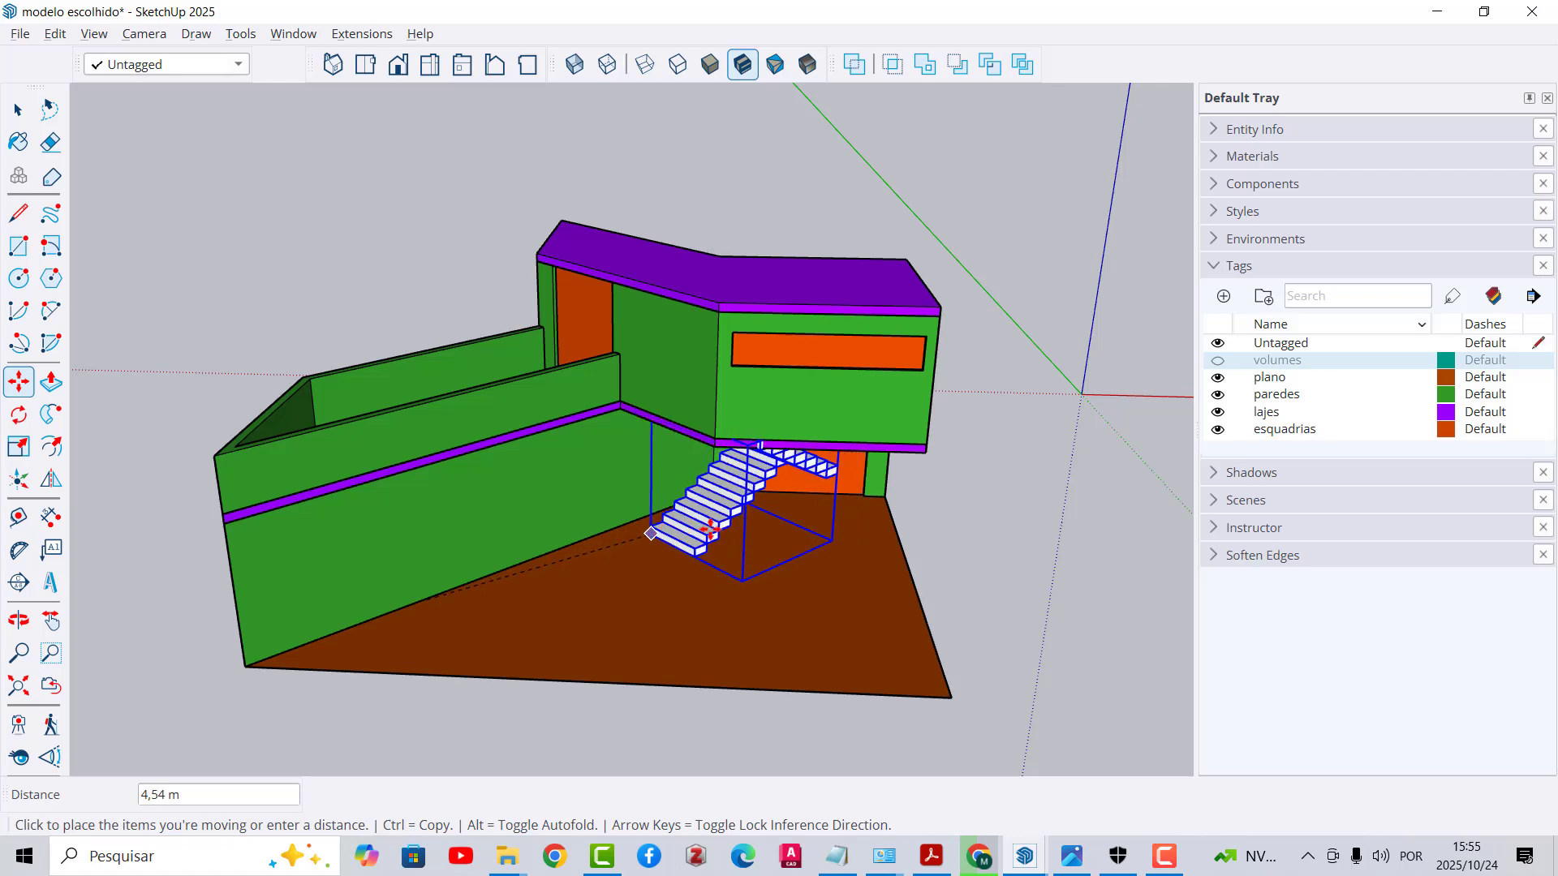
click(484, 606)
key(space)
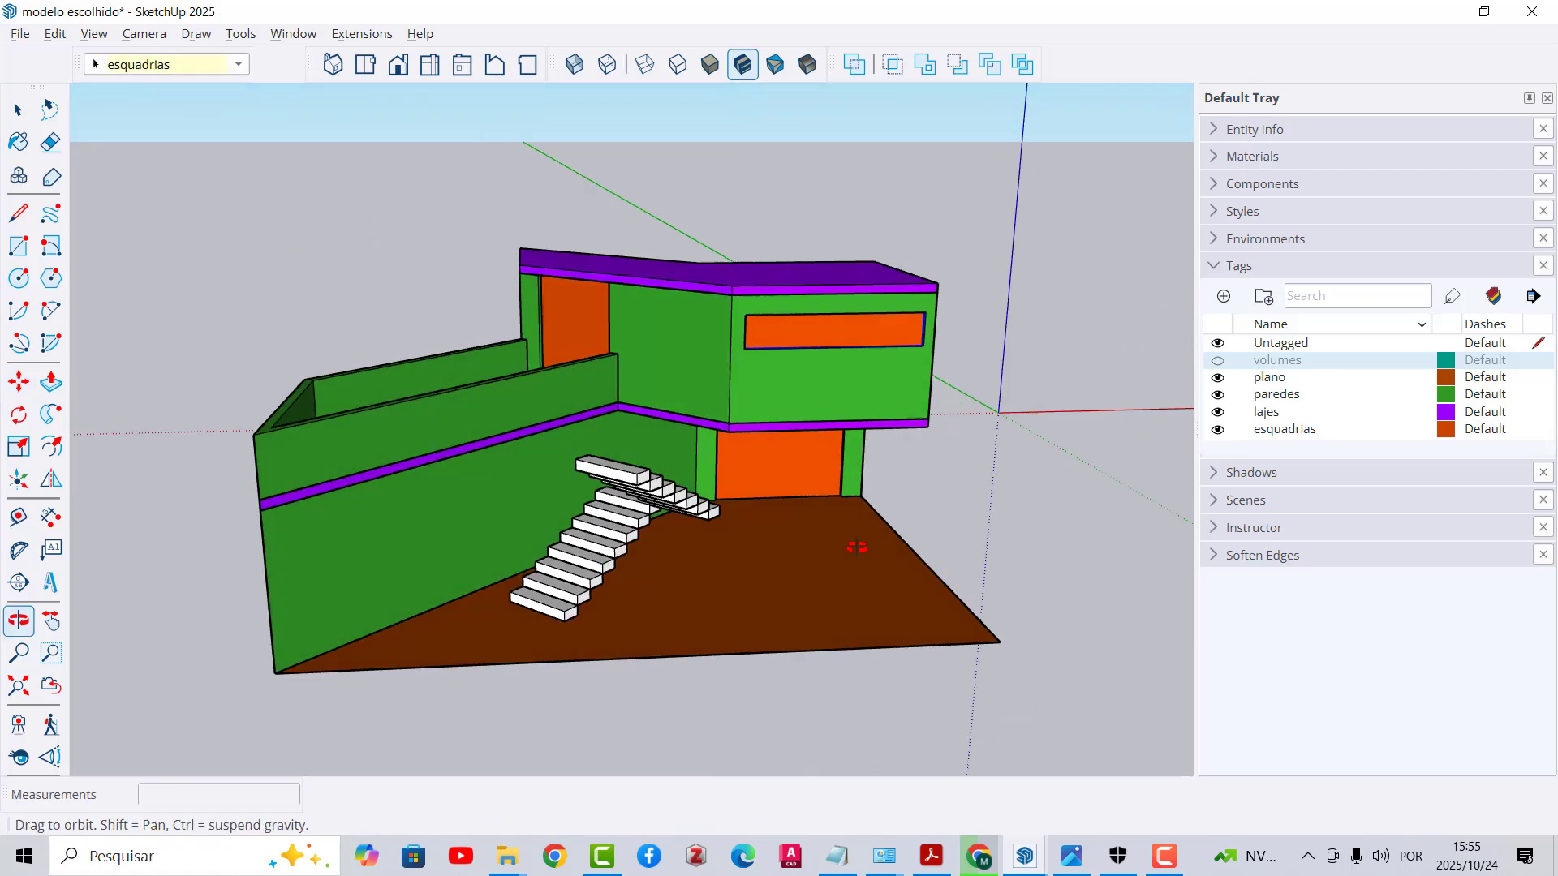